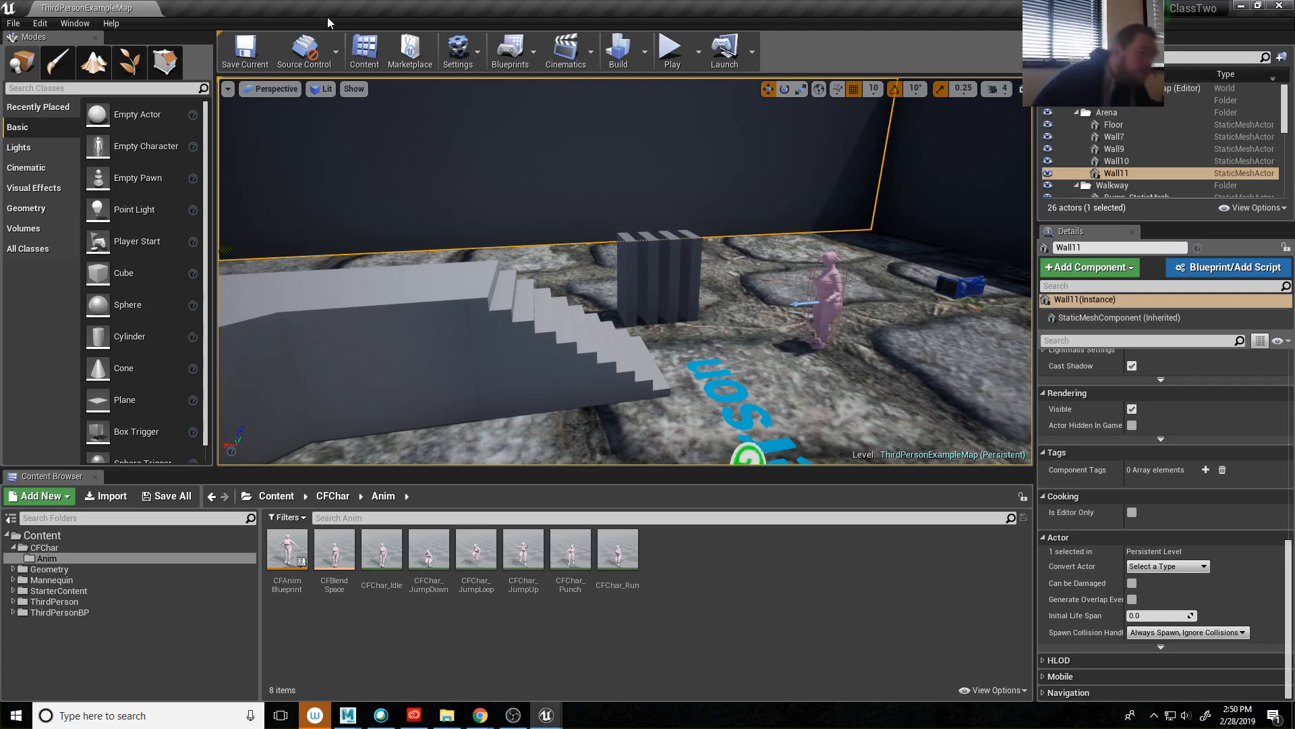
Play the level, run the character through the arena, test a jump, and end the play session.
click(671, 48)
click(653, 321)
key(w)
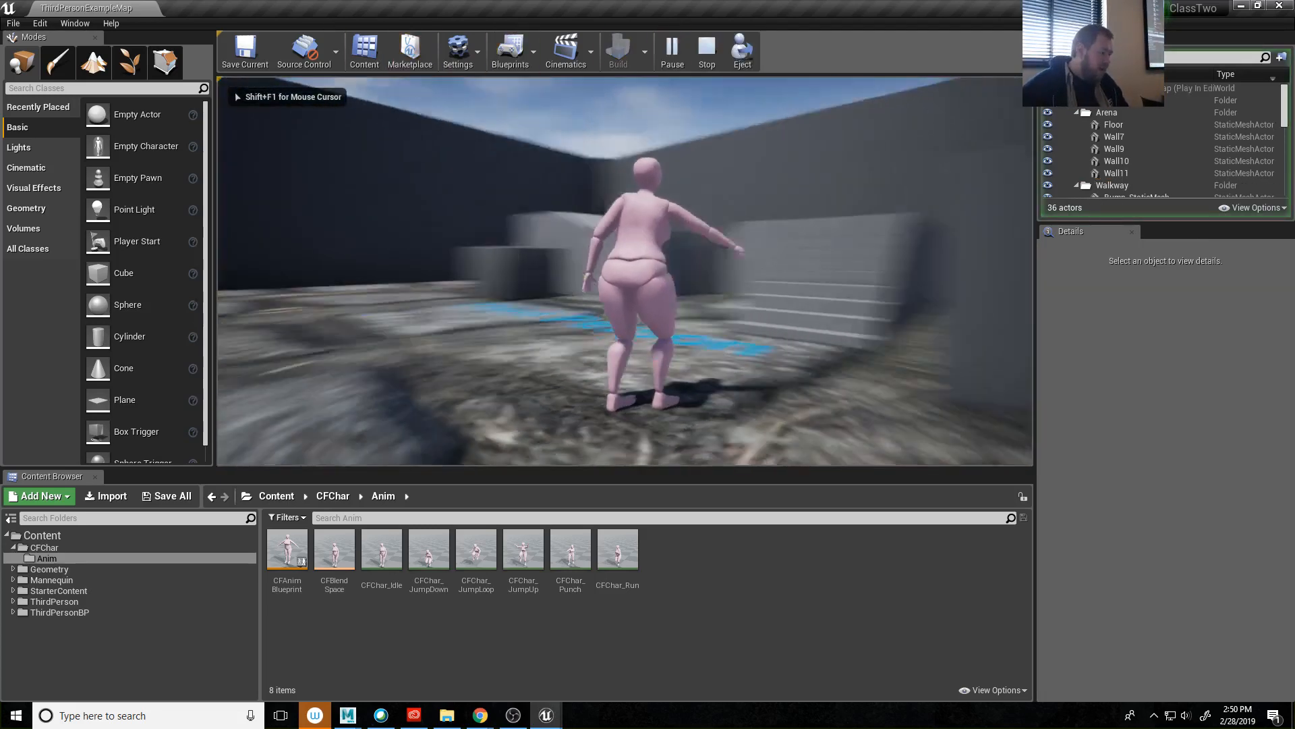
key(w)
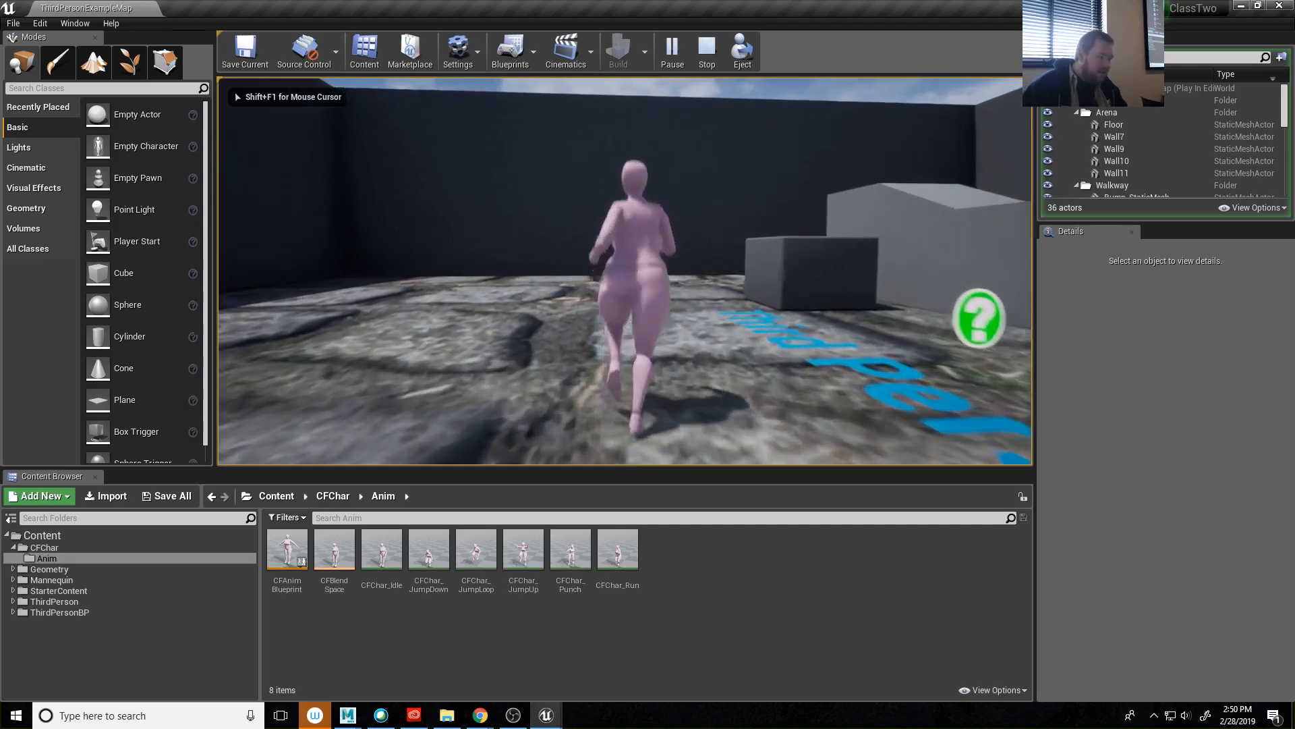
key(space)
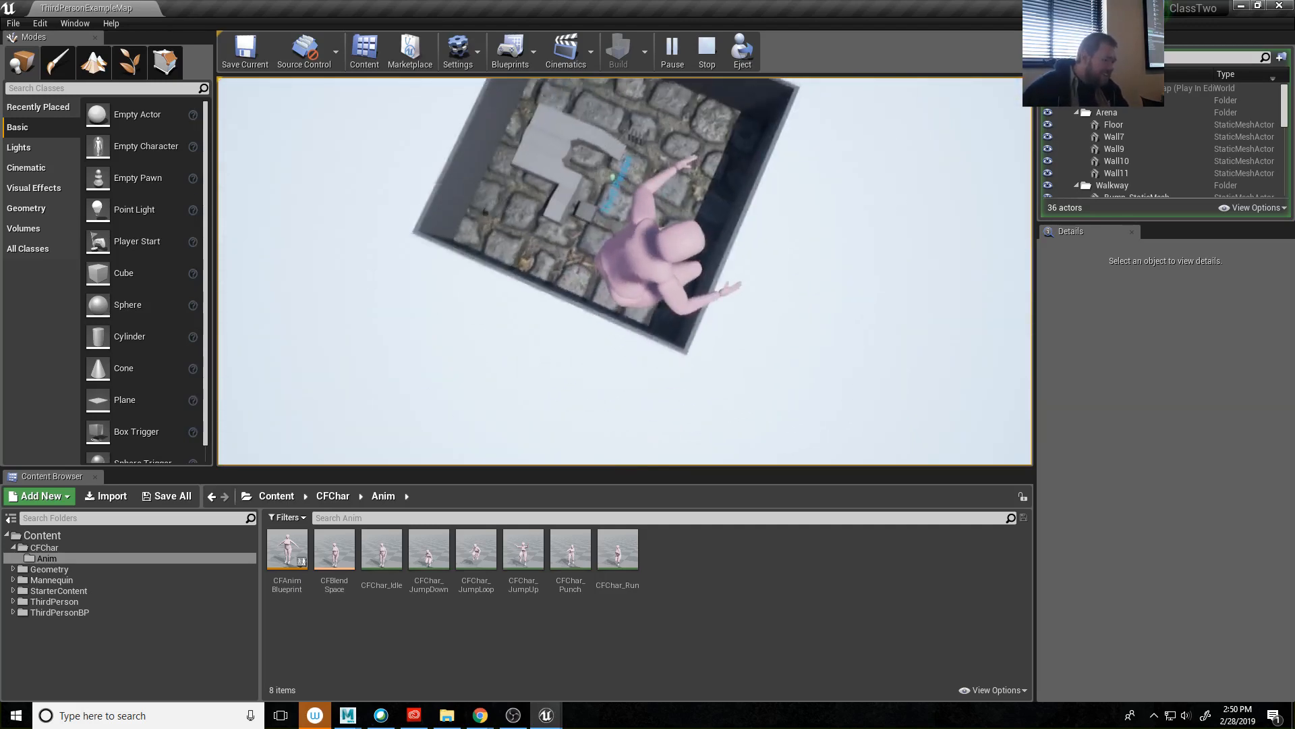
key(w)
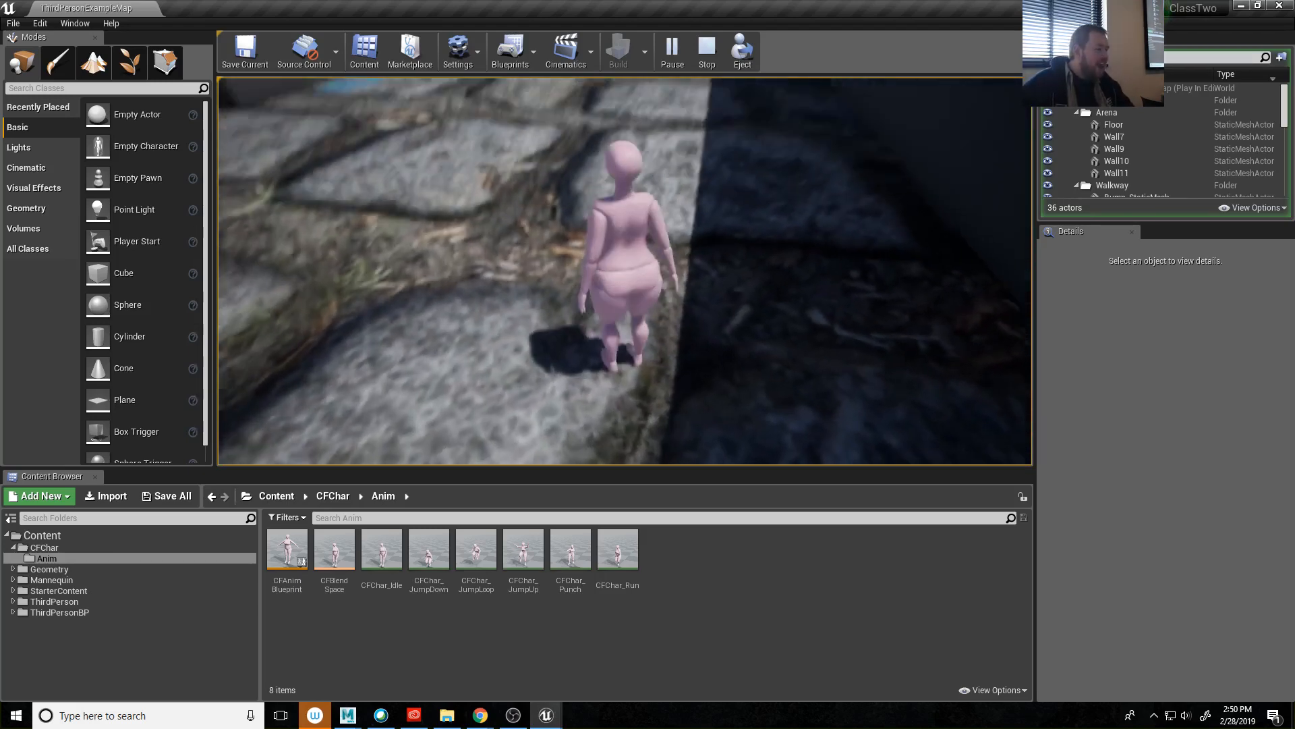
key(Escape)
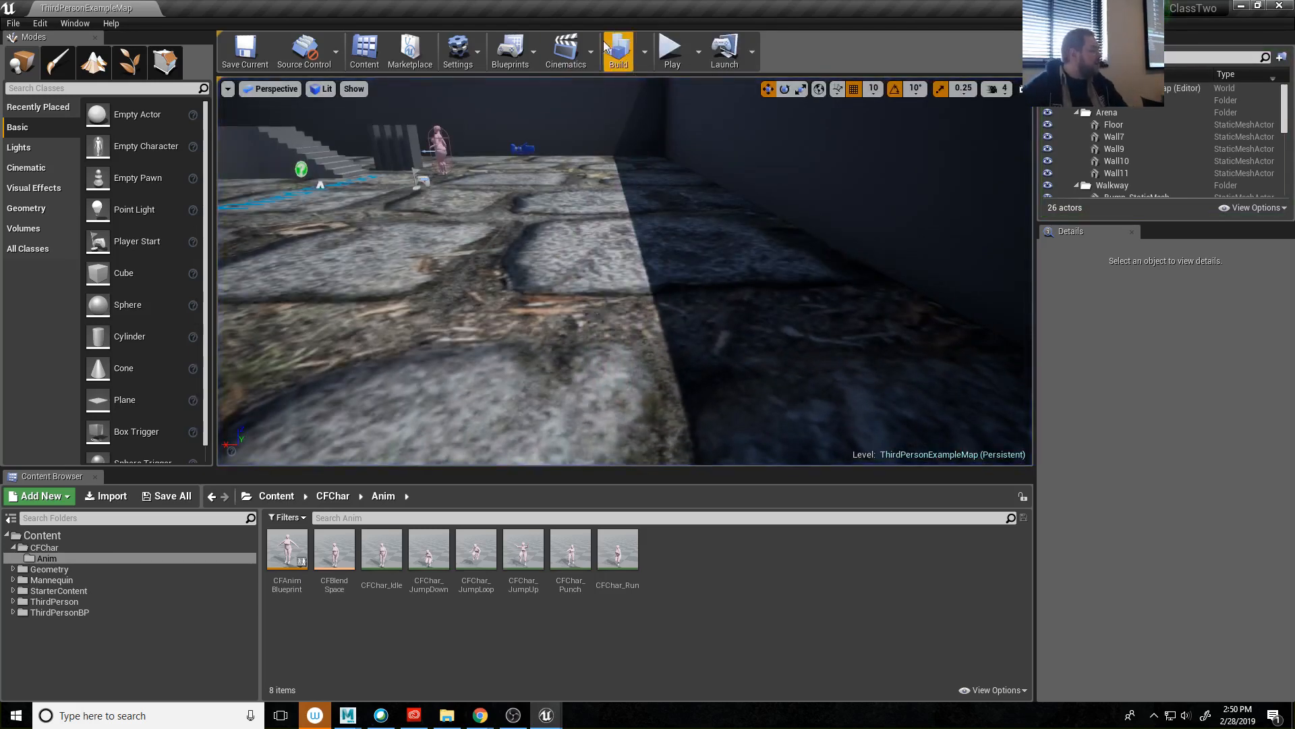
Play the level again to watch the standing character up close, and end the play session.
click(670, 49)
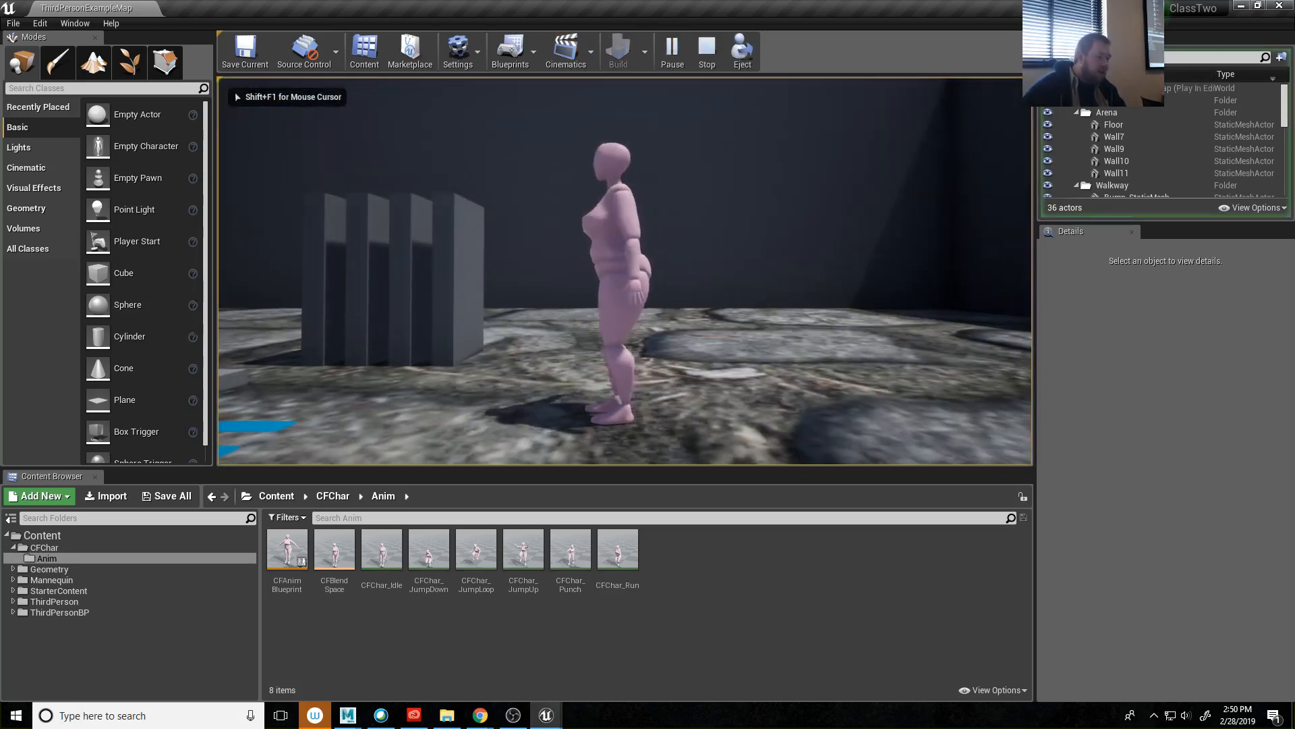
click(625, 271)
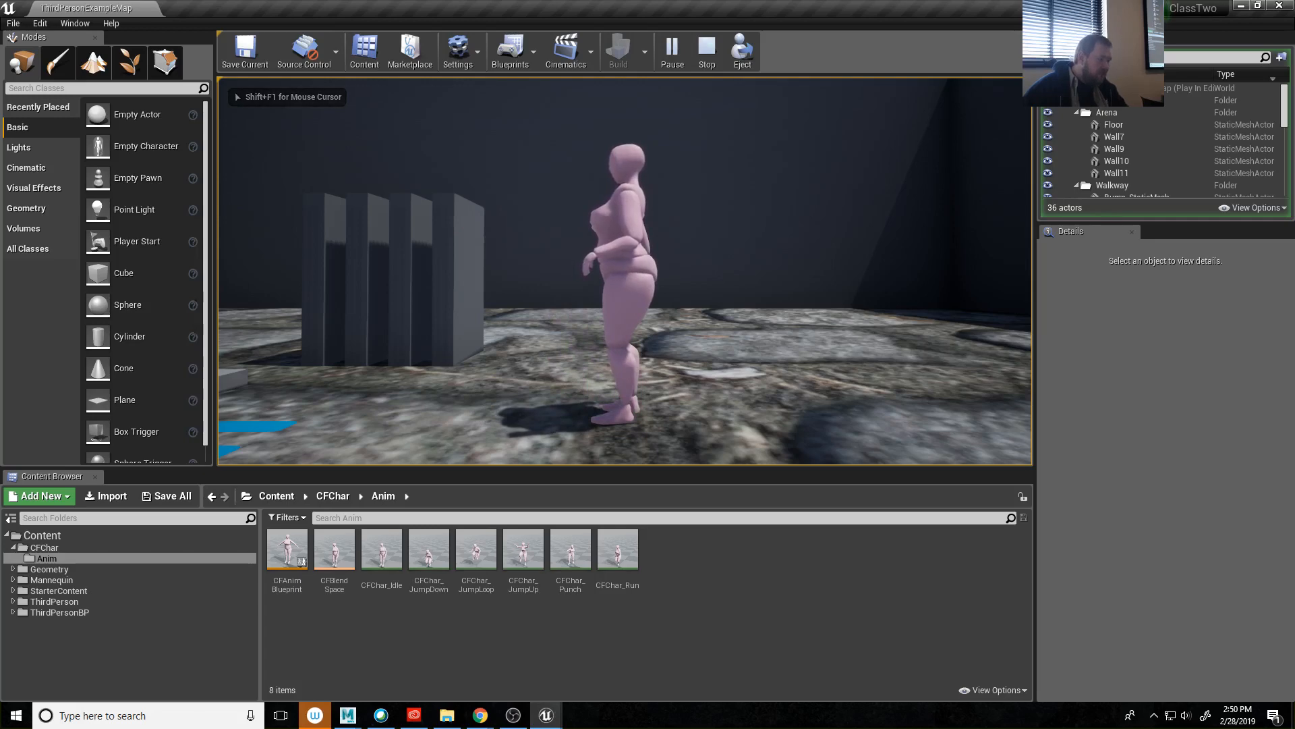
key(Escape)
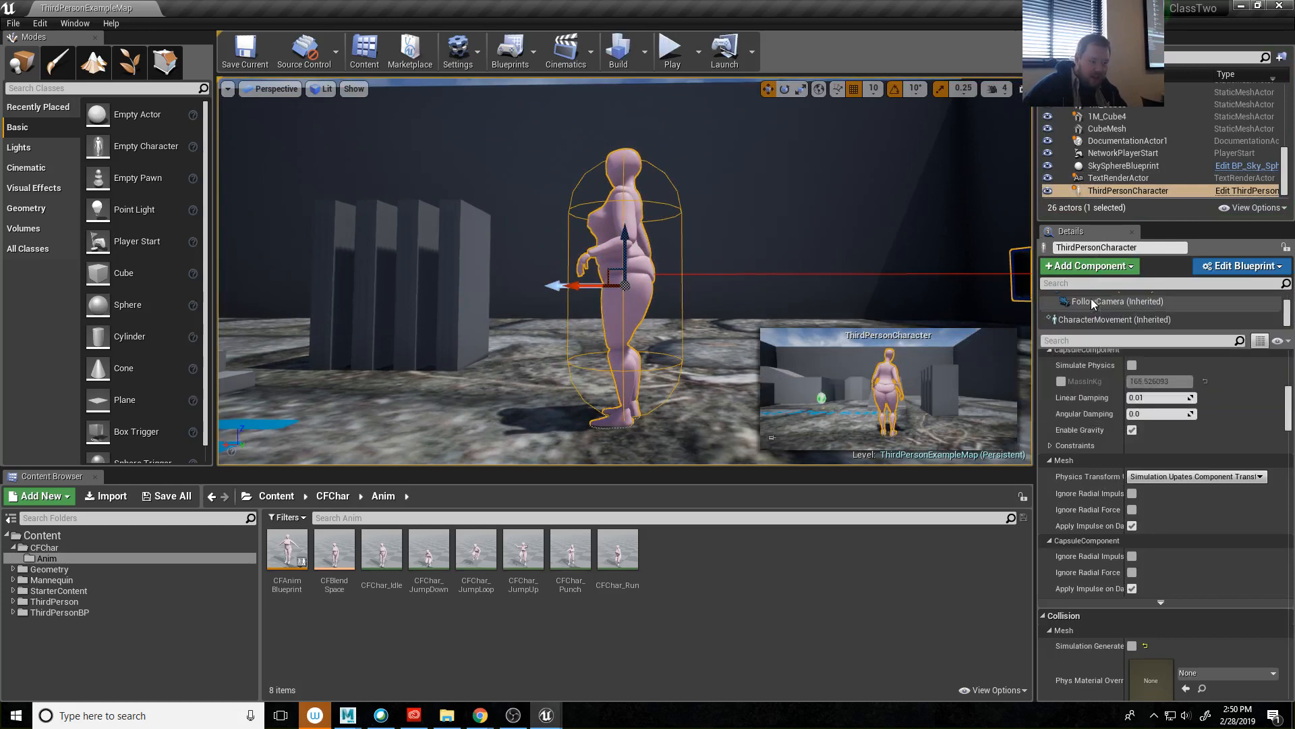
Set Jump Z Velocity to 600 in the CharacterMovement component of ThirdPersonCharacter.
scroll(1093, 307, down, 3)
click(1113, 319)
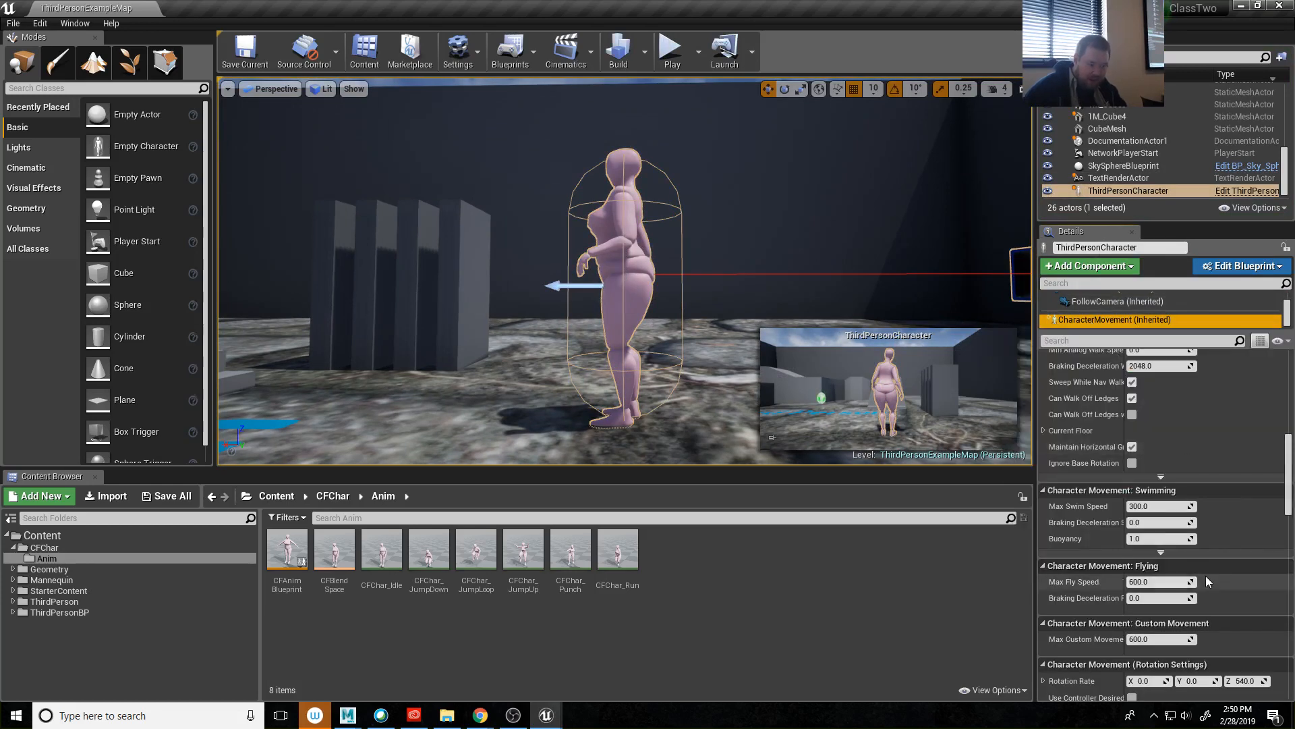
scroll(1207, 584, down, 3)
scroll(1170, 594, down, 5)
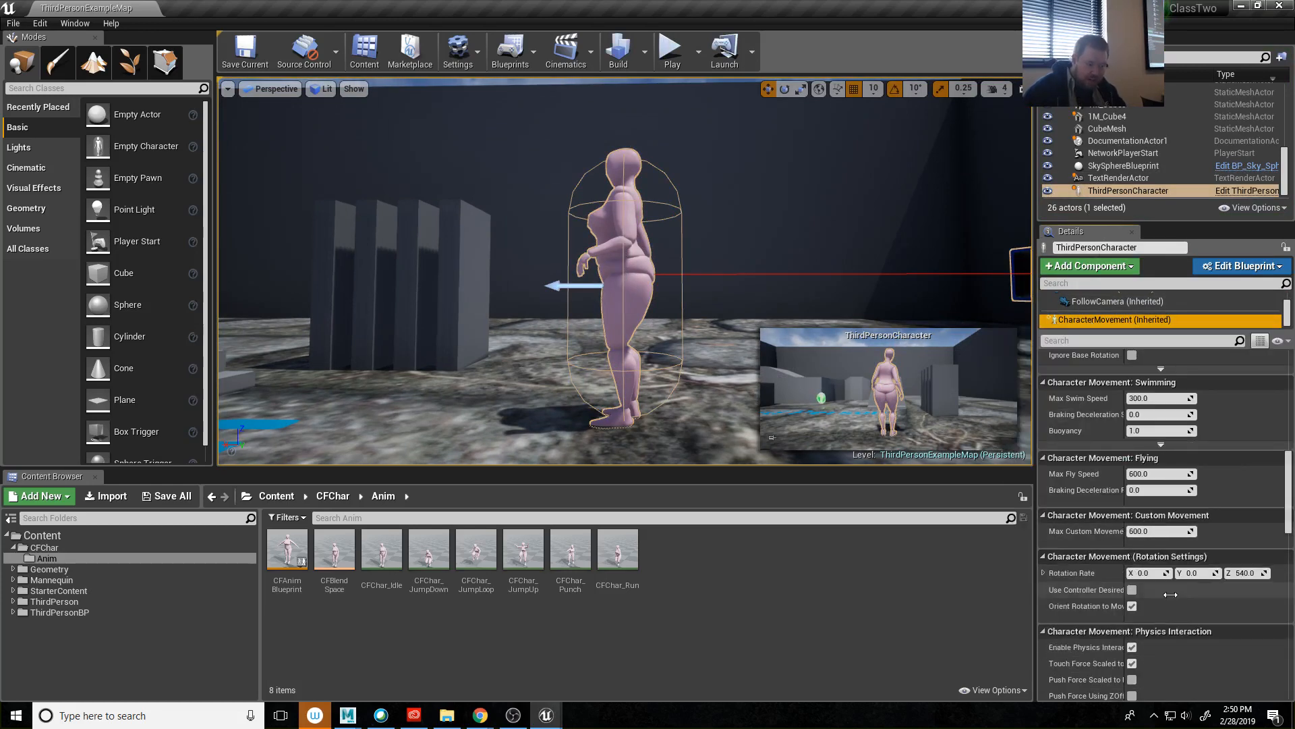
scroll(1170, 594, up, 15)
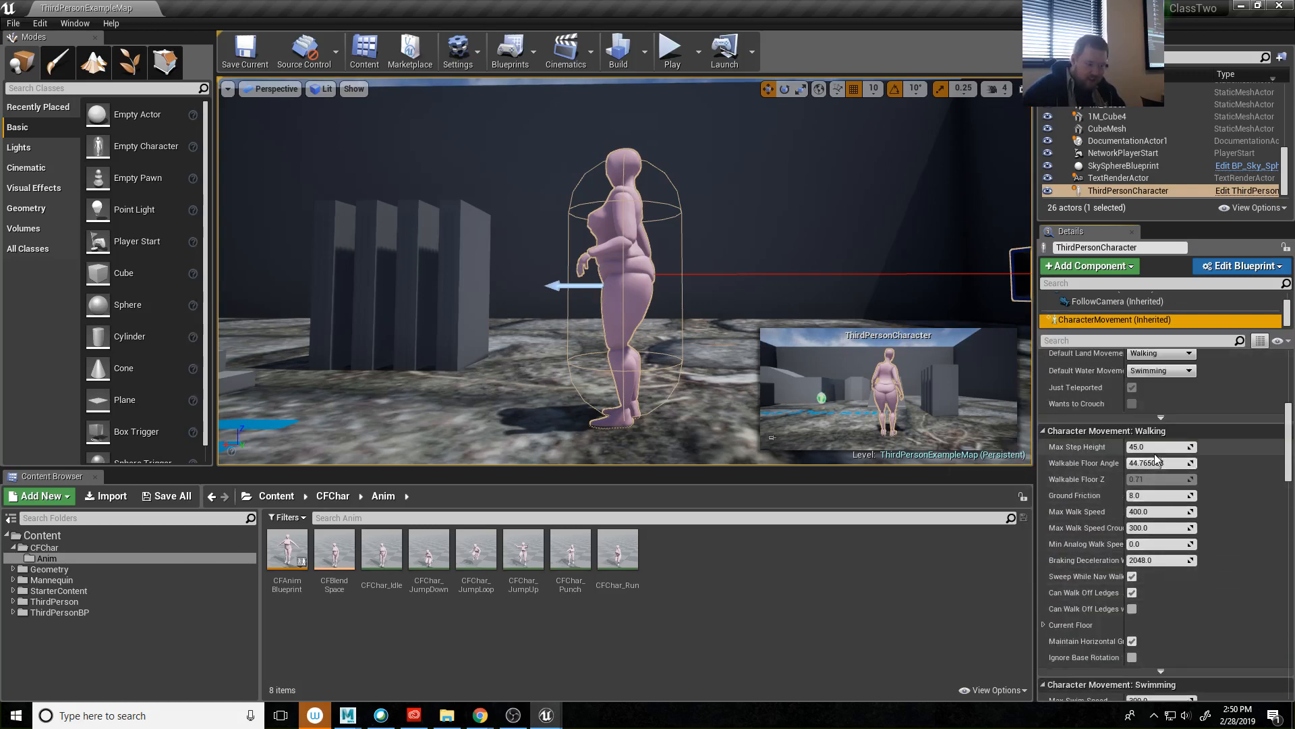
scroll(1156, 455, up, 8)
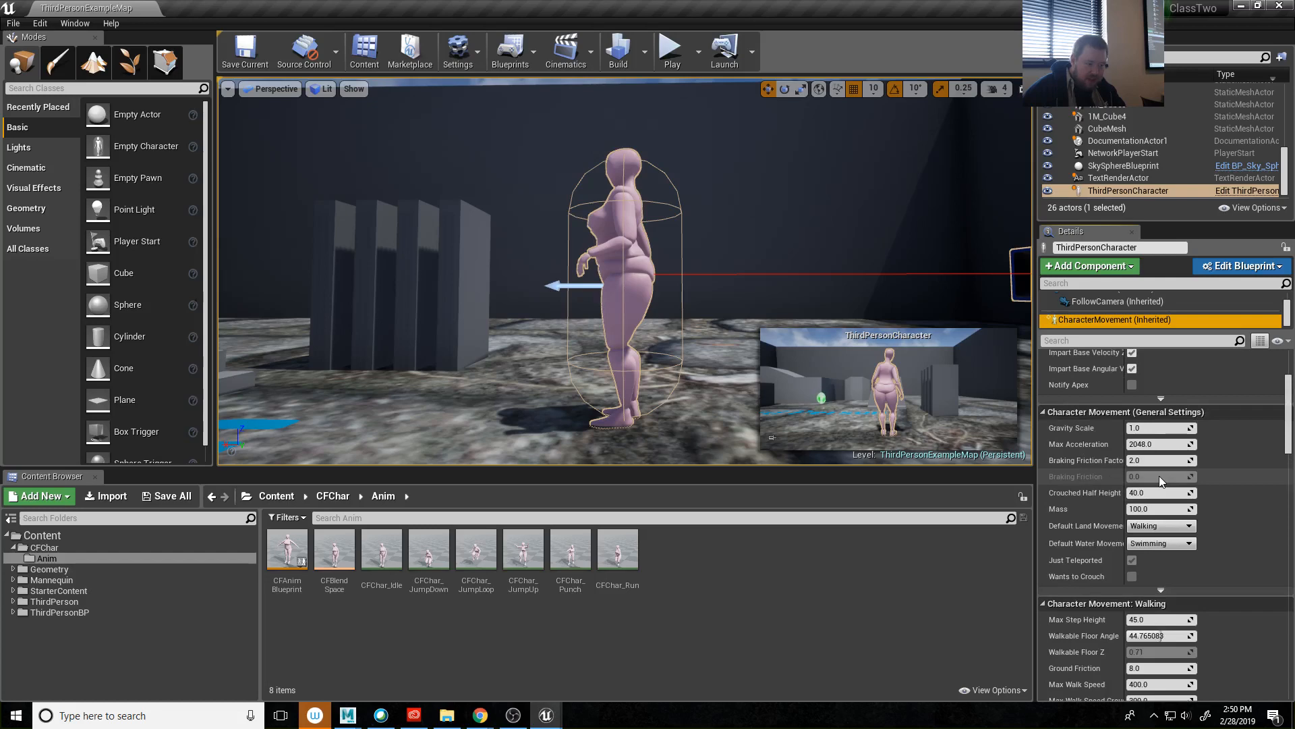
scroll(1164, 523, up, 7)
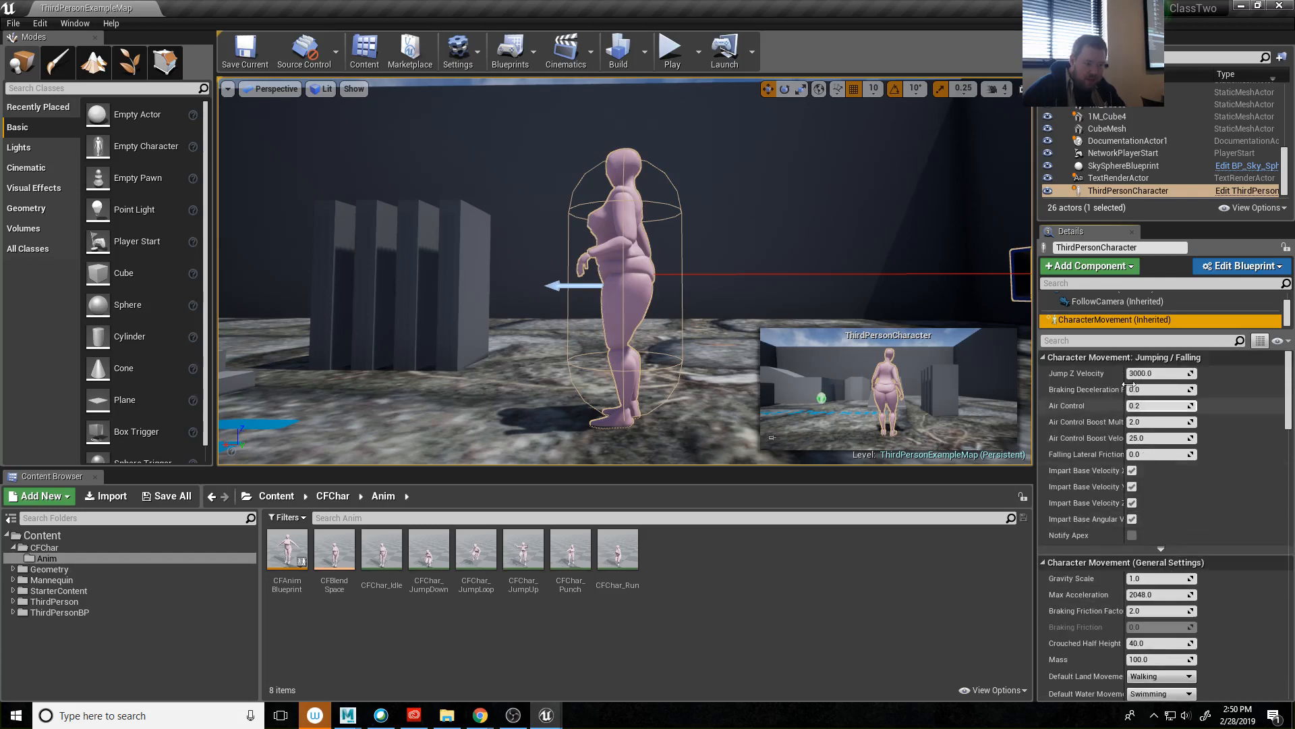
click(1151, 373)
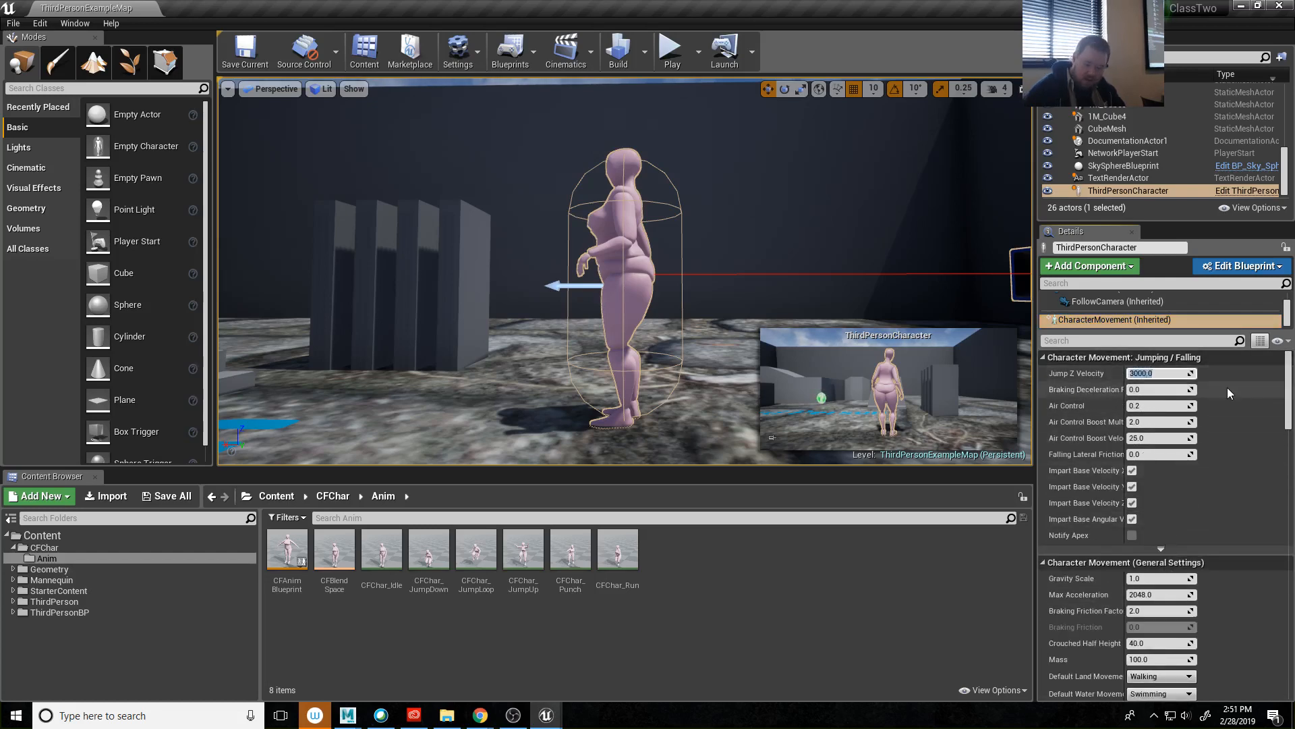
text(600)
key(Return)
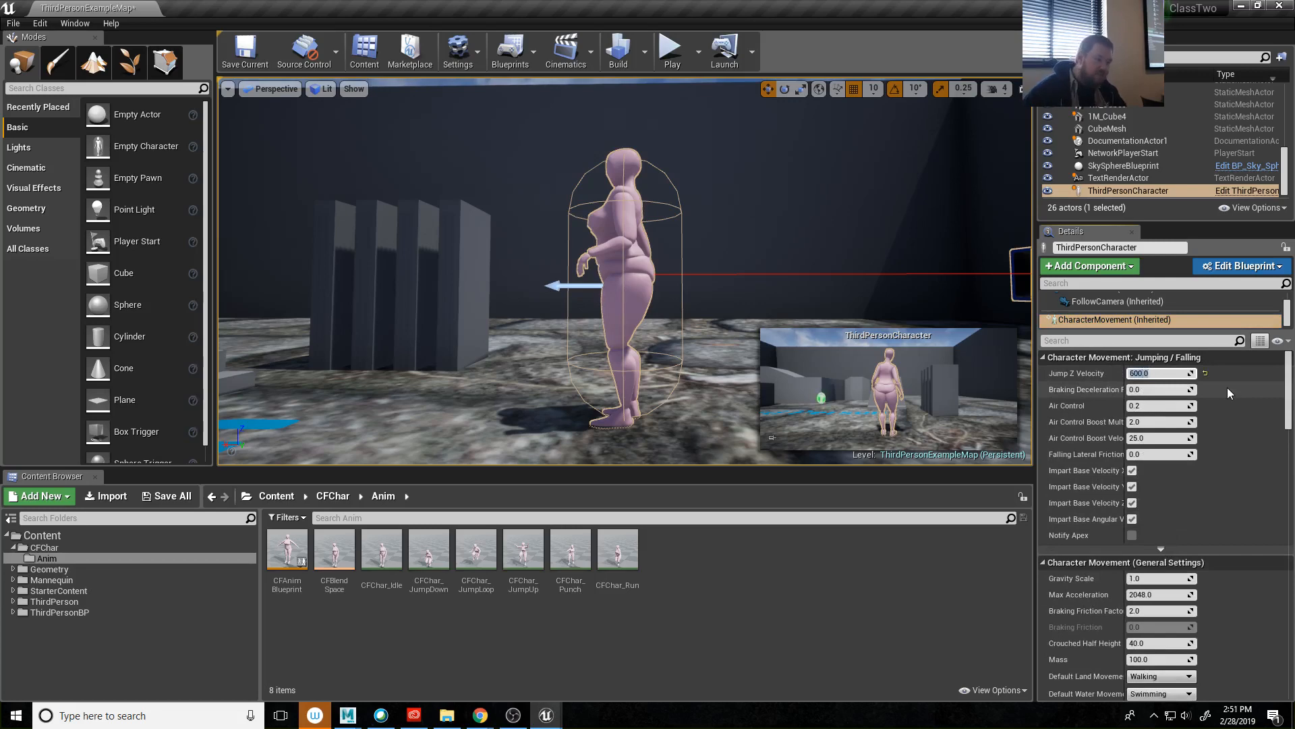
Play the level to test the character's jump and punch, and end the play session.
click(671, 48)
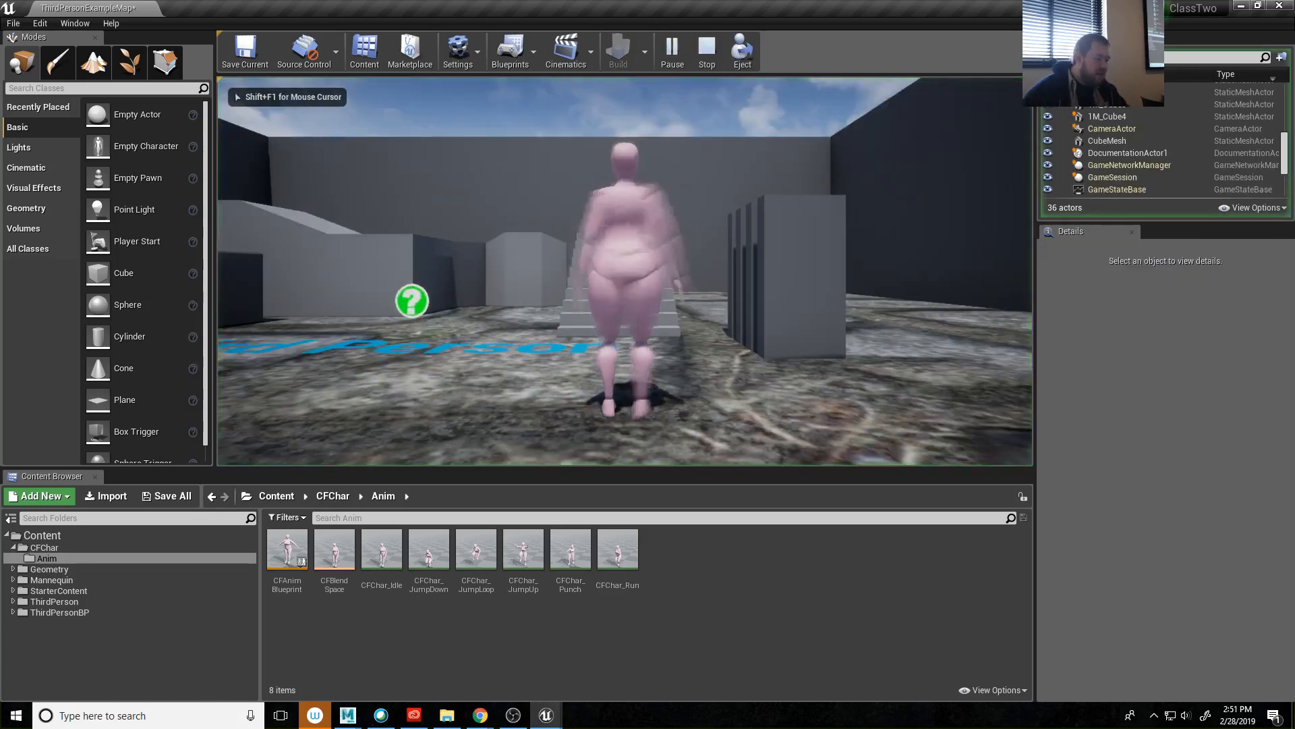
key(space)
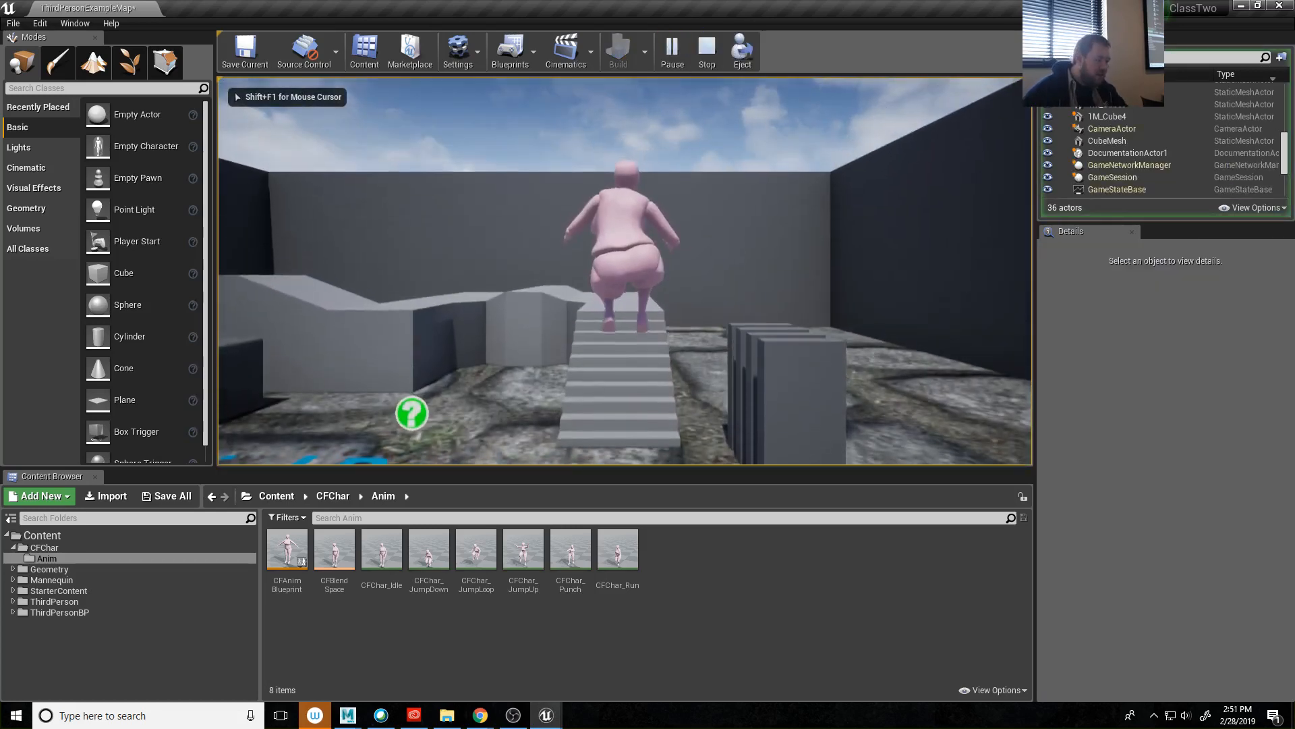
key(space)
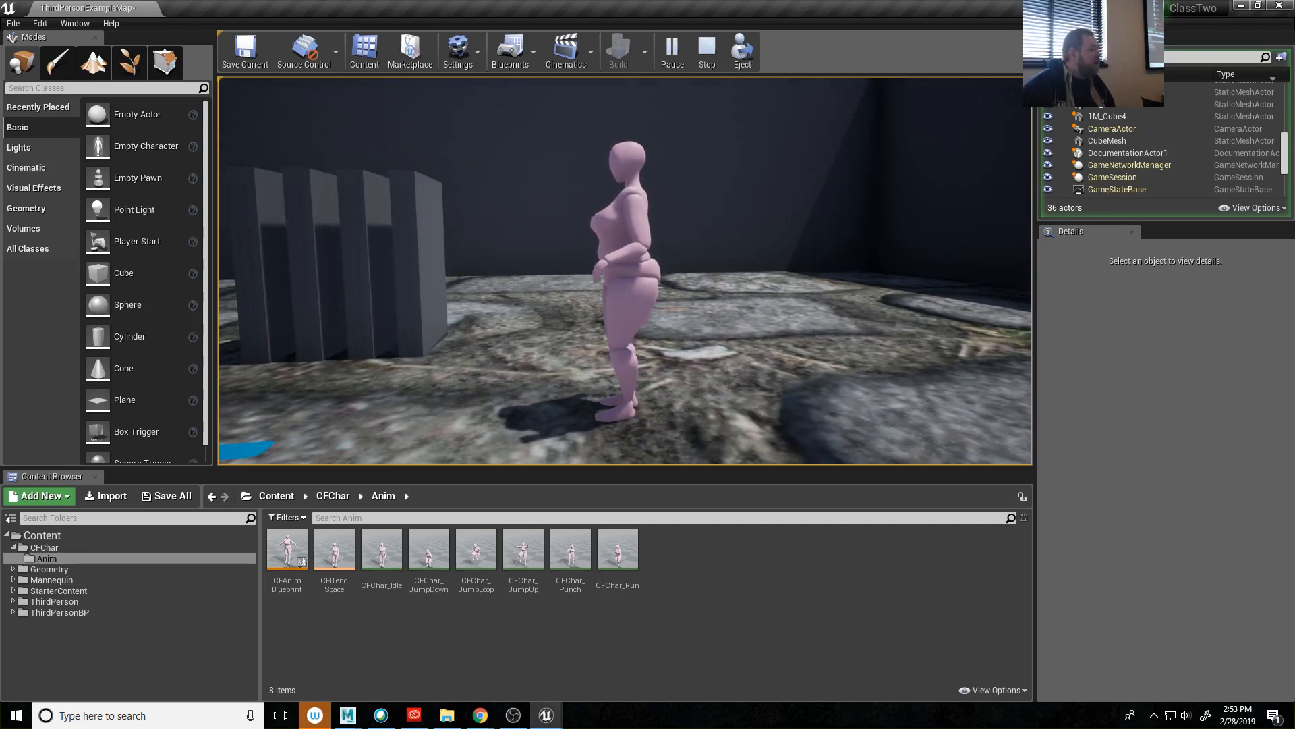
key(f)
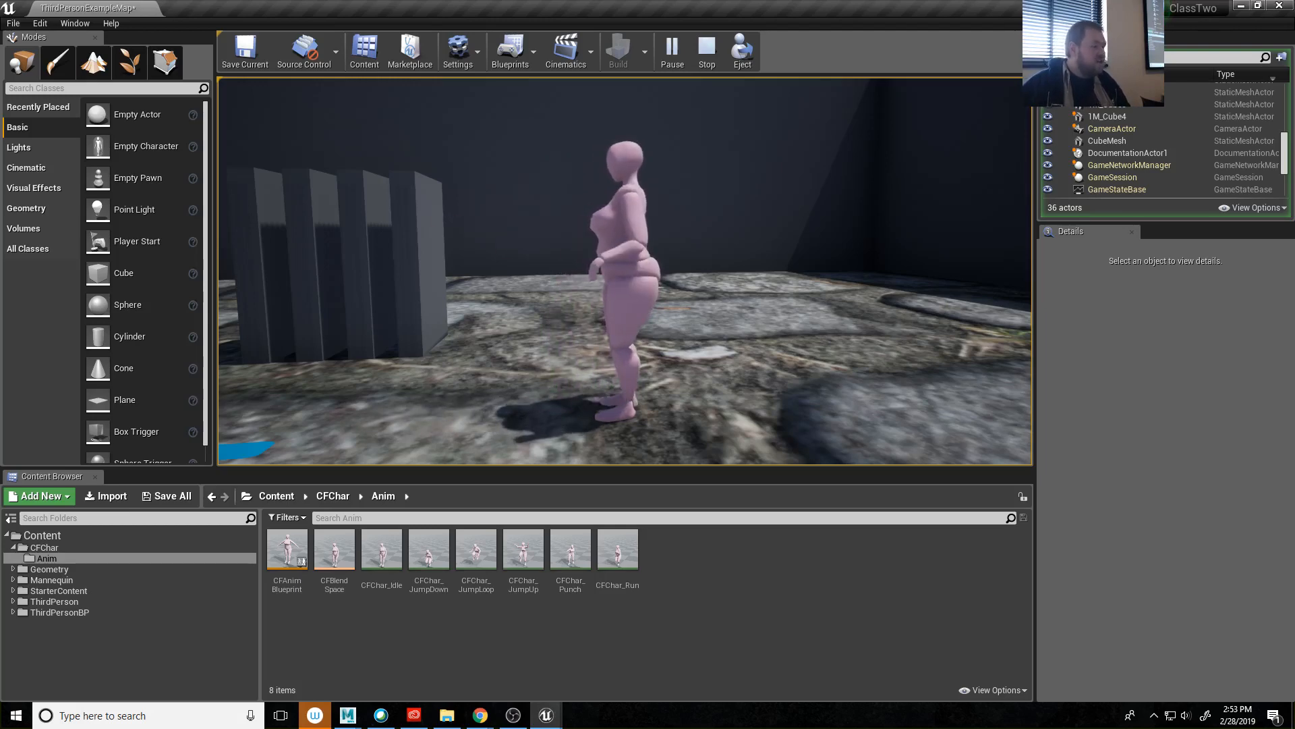
key(f)
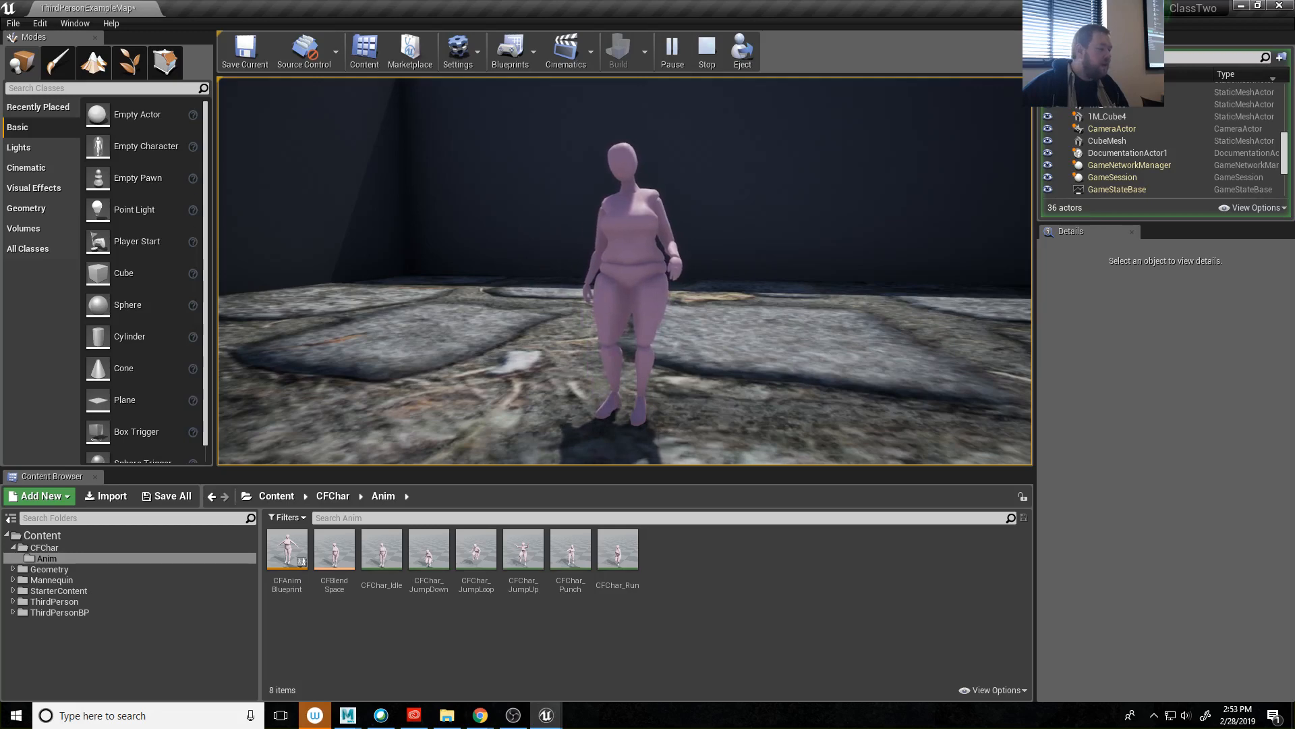
key(f)
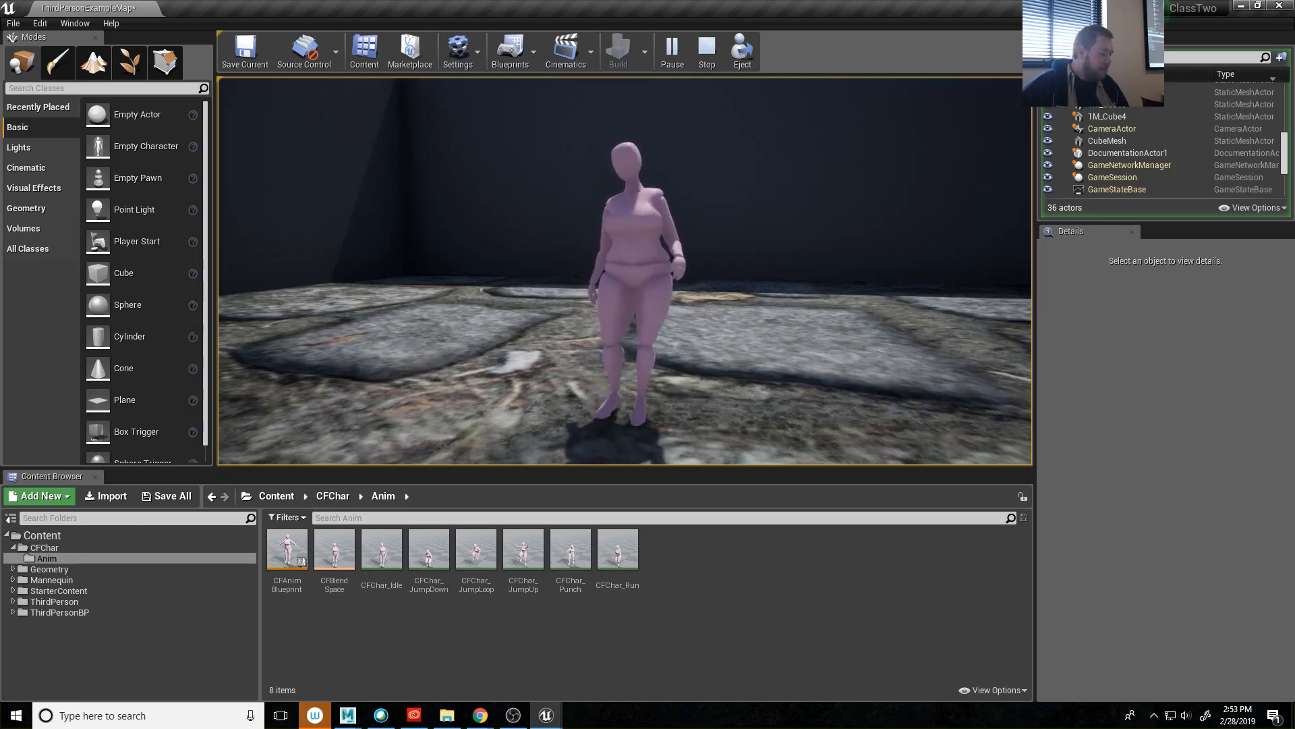
key(Escape)
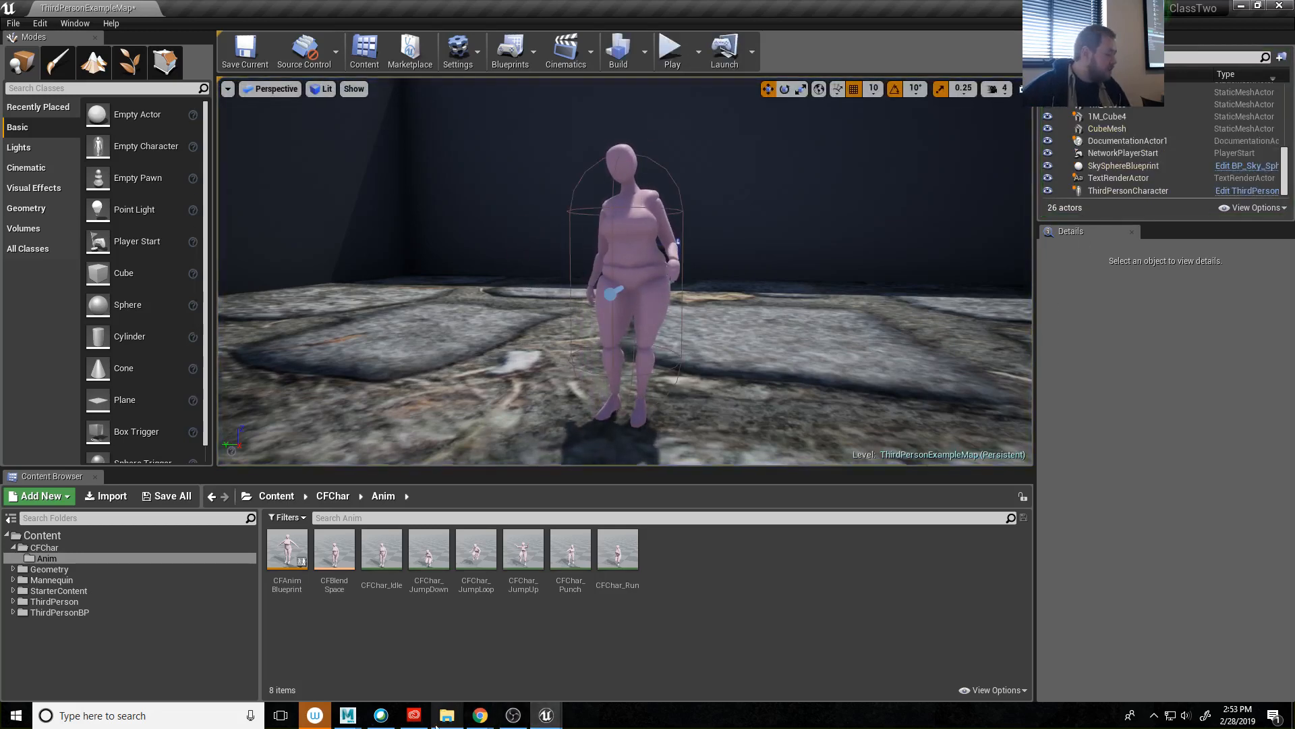
Switch to the CurvyFemaleAnim scene in Maya and change its workspace to Maya Classic.
mouse_move(349, 715)
click(411, 668)
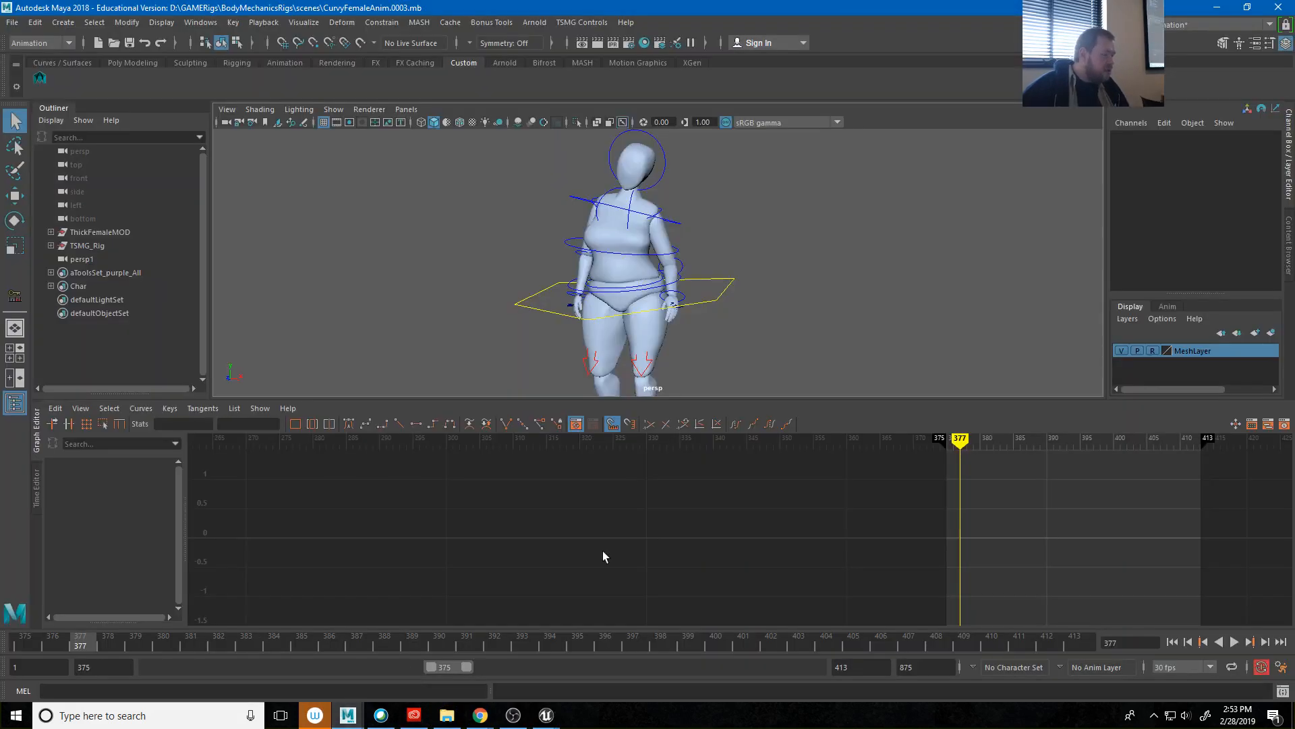
alt+drag(779, 242, 698, 240)
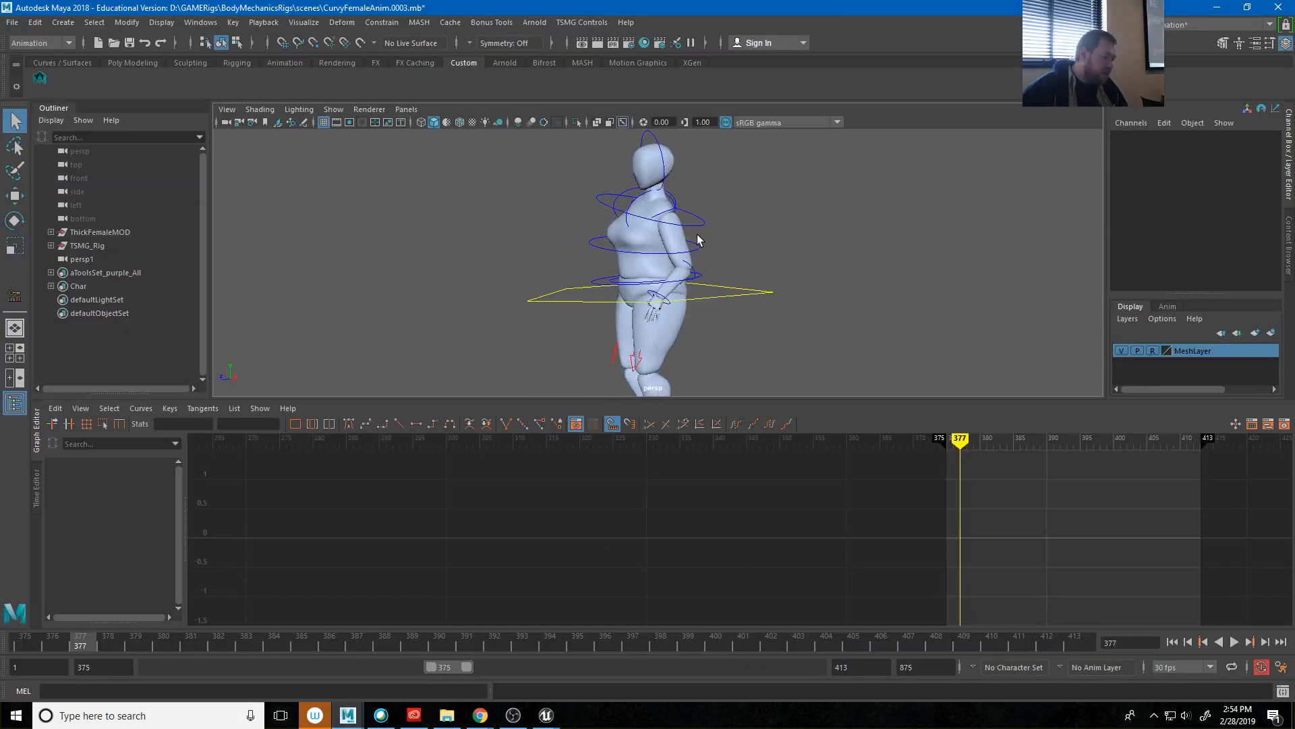
click(1198, 23)
click(1193, 39)
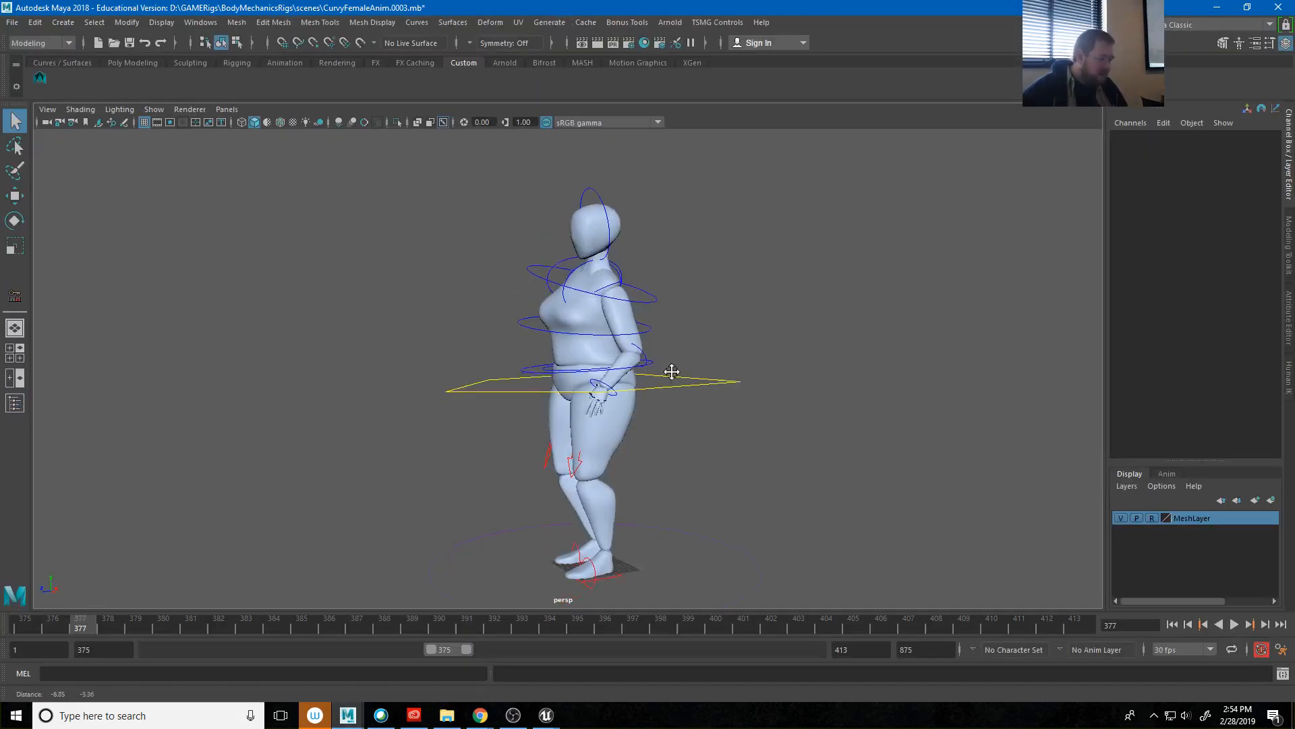
Play back the animation from frame 375 to 413 with the whole character in view.
alt+middle_drag(671, 372, 713, 314)
alt+drag(601, 324, 611, 340)
alt+right_drag(843, 317, 703, 318)
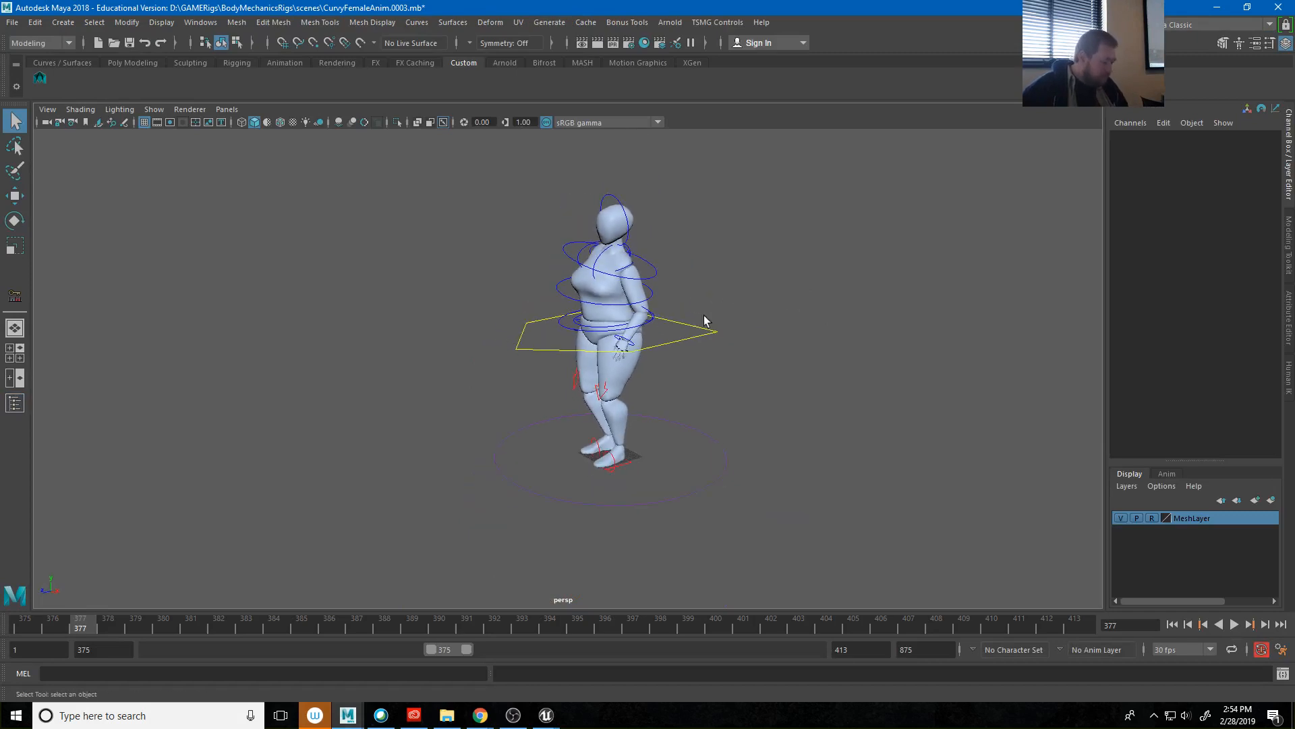
key(alt+v)
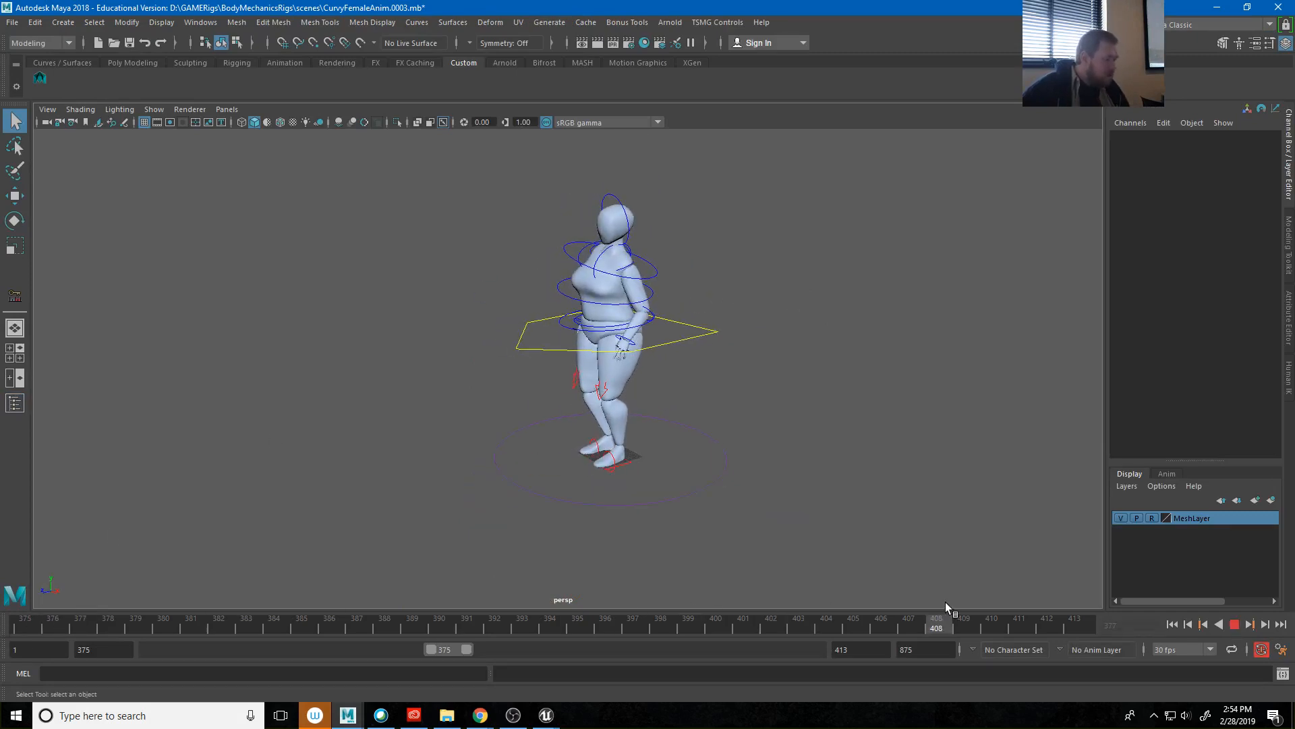
alt+drag(312, 456, 508, 409)
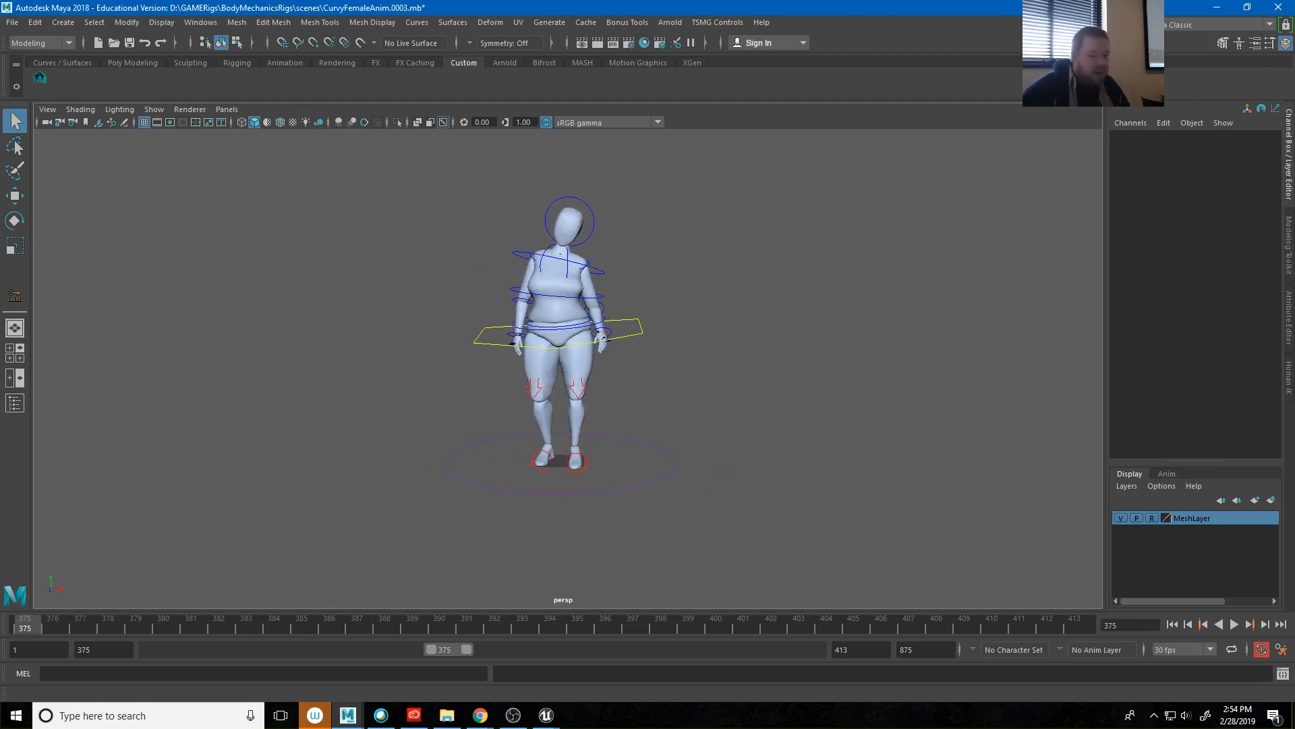
Load the Idle clip's frame range from the Game Exporter and copy the rig controls' keys at frame 125.
drag(1294, 81, 824, 115)
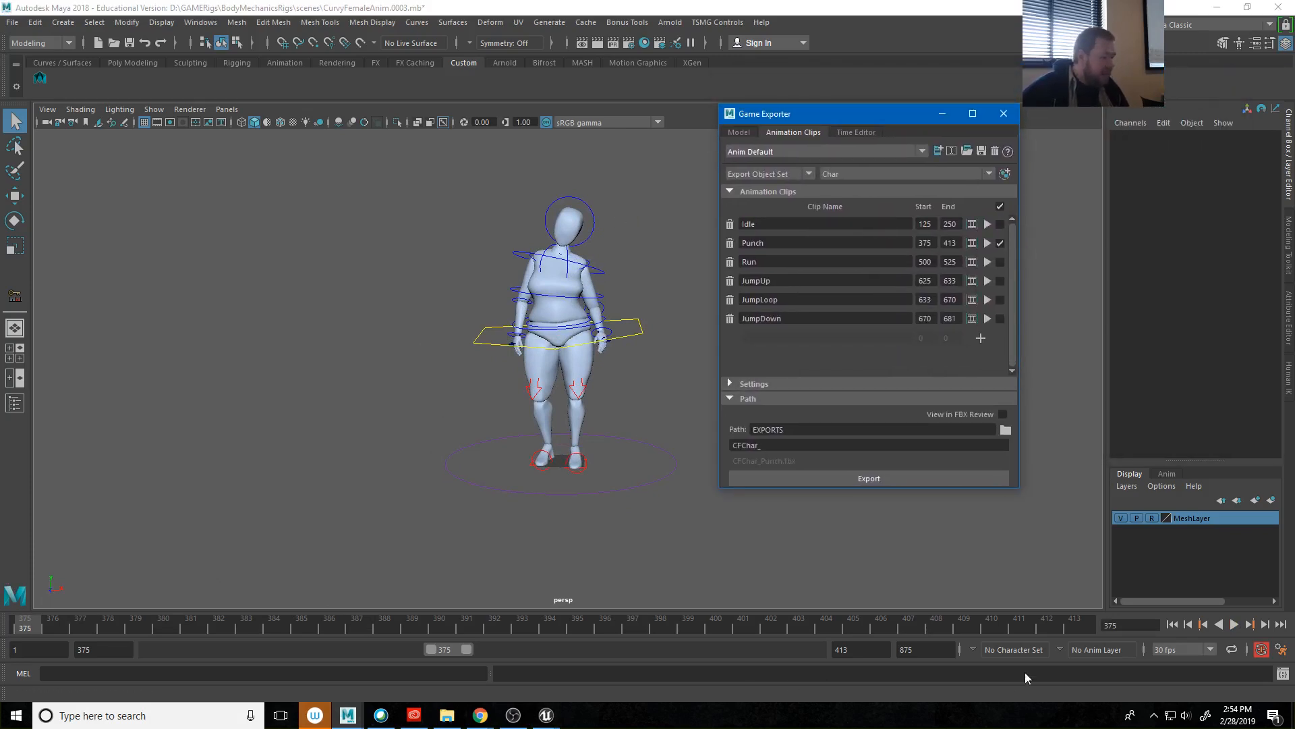
click(1077, 632)
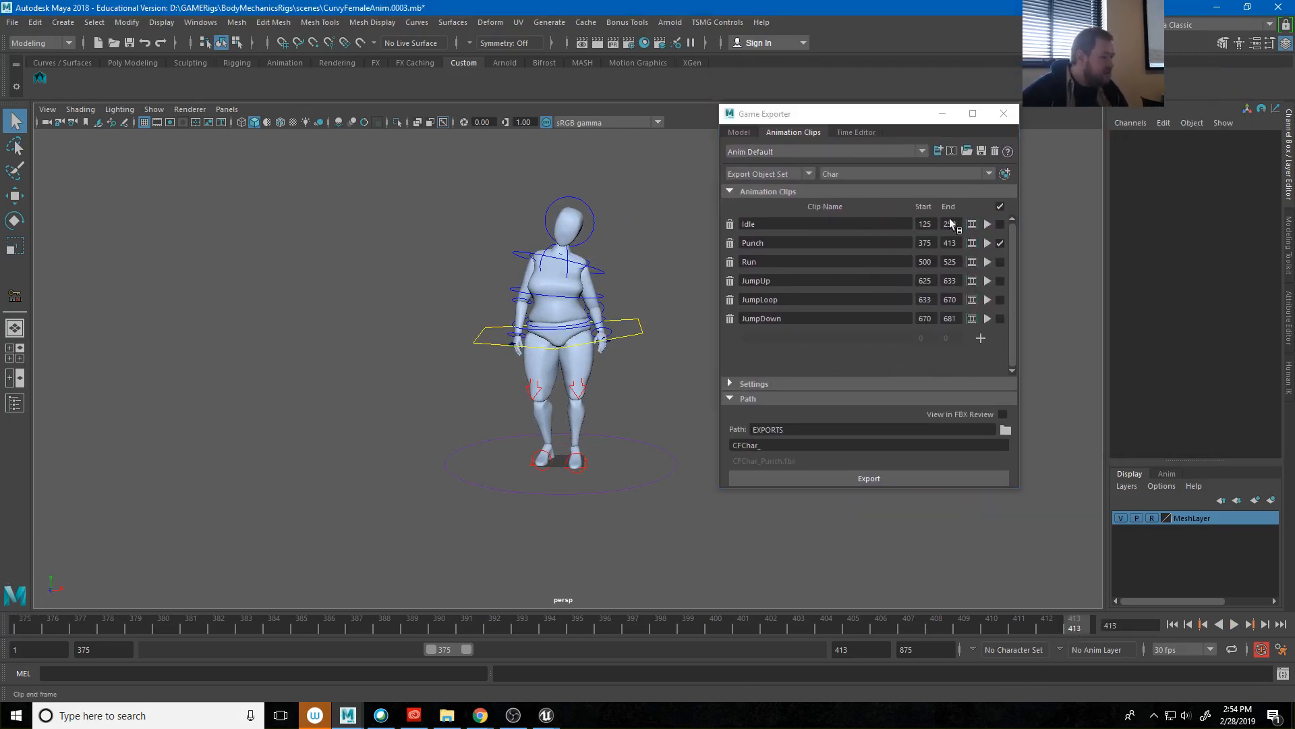
click(971, 223)
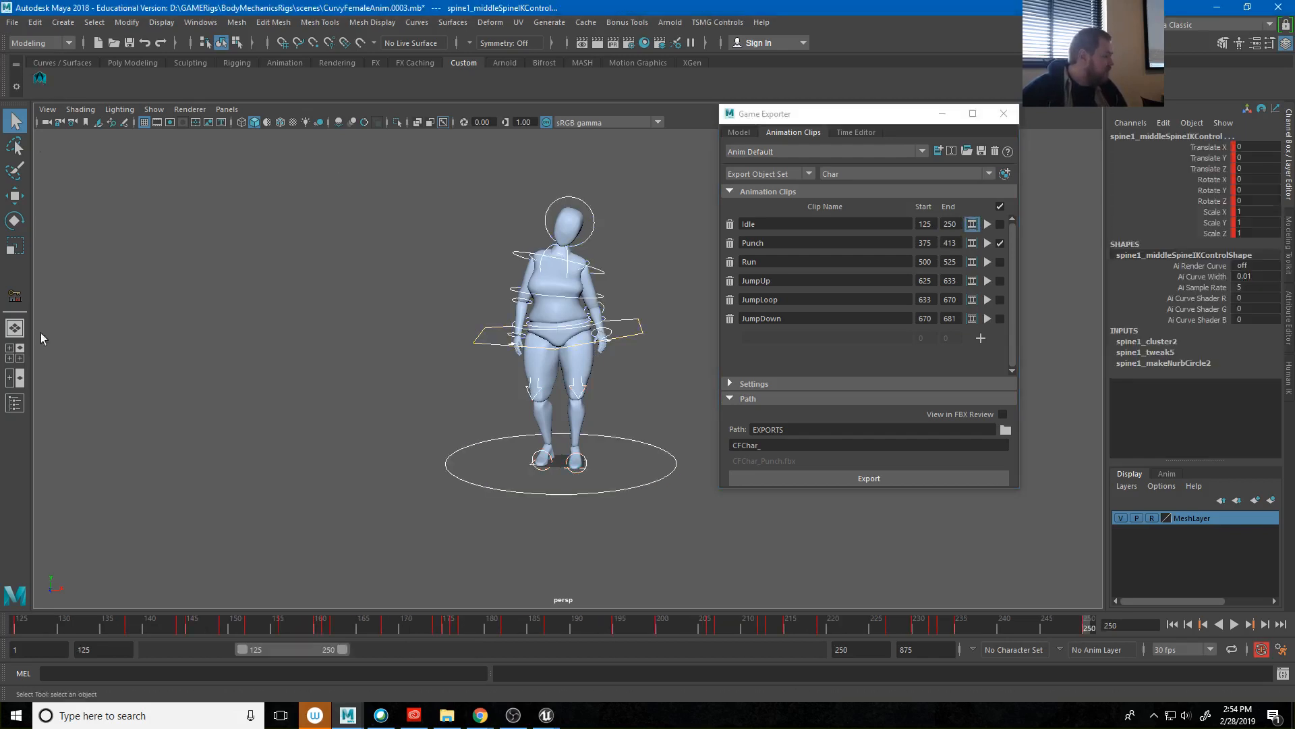
click(18, 630)
right_click(18, 629)
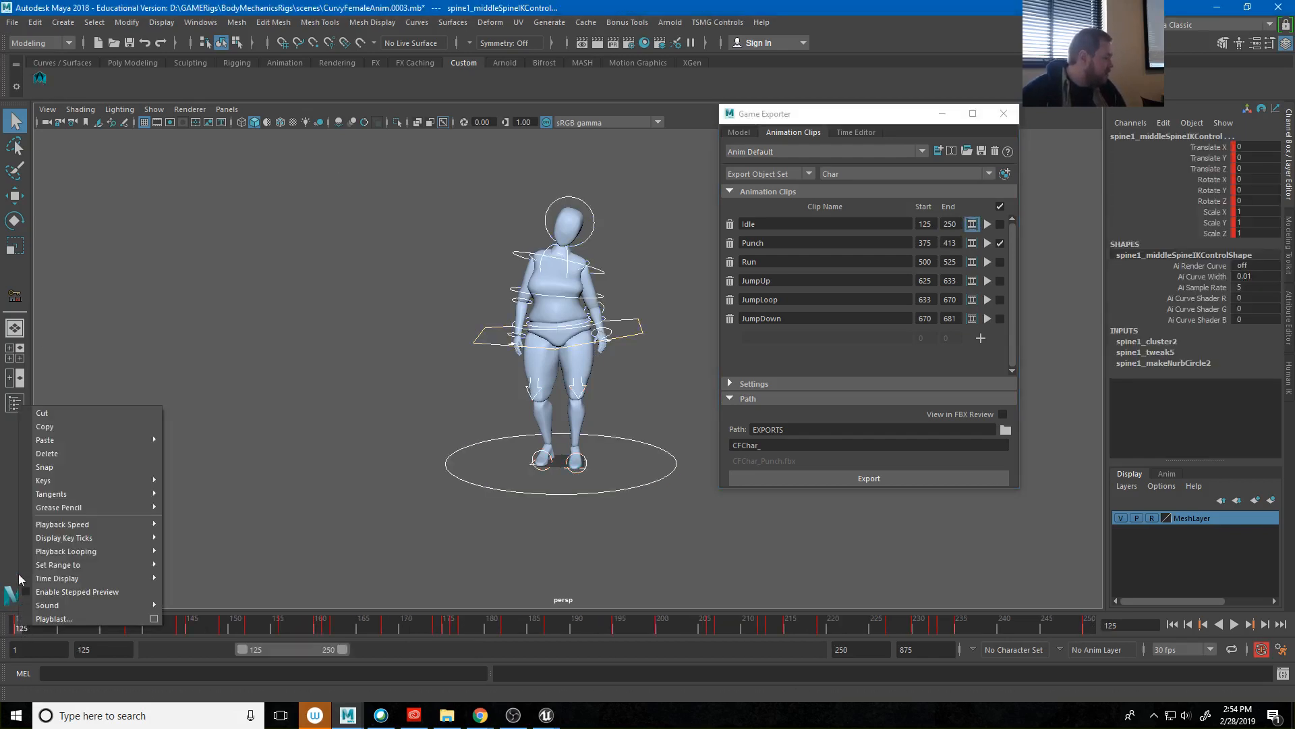
click(56, 428)
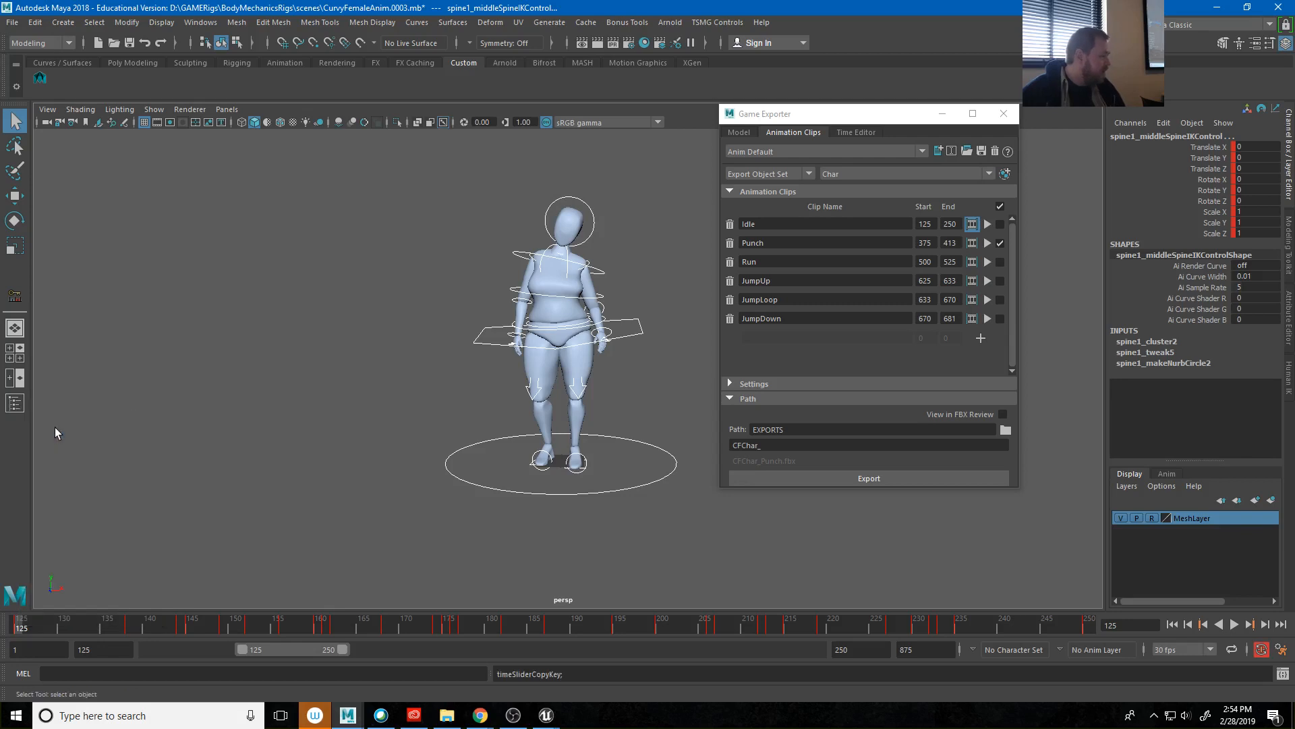
Load the Punch clip's frame range and paste the copied Idle keys onto its first frame, 375.
click(971, 243)
right_click(81, 631)
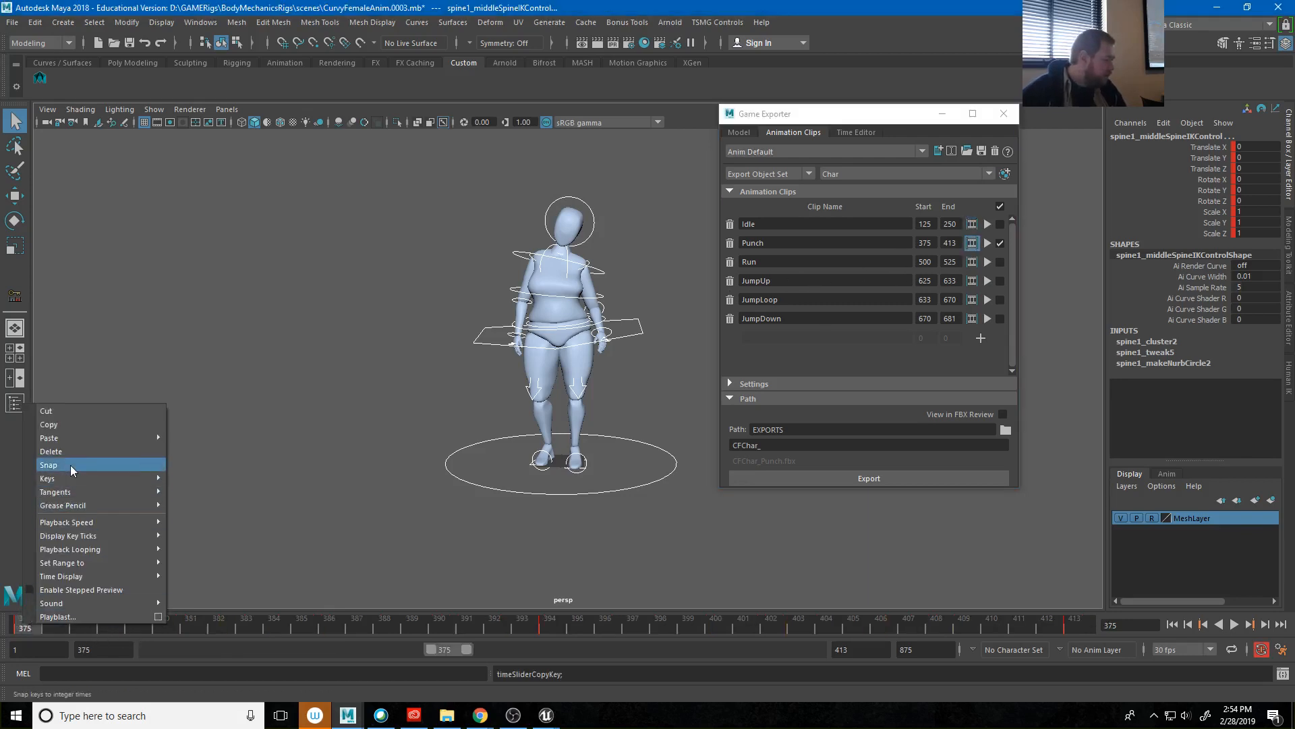
mouse_move(116, 440)
click(180, 449)
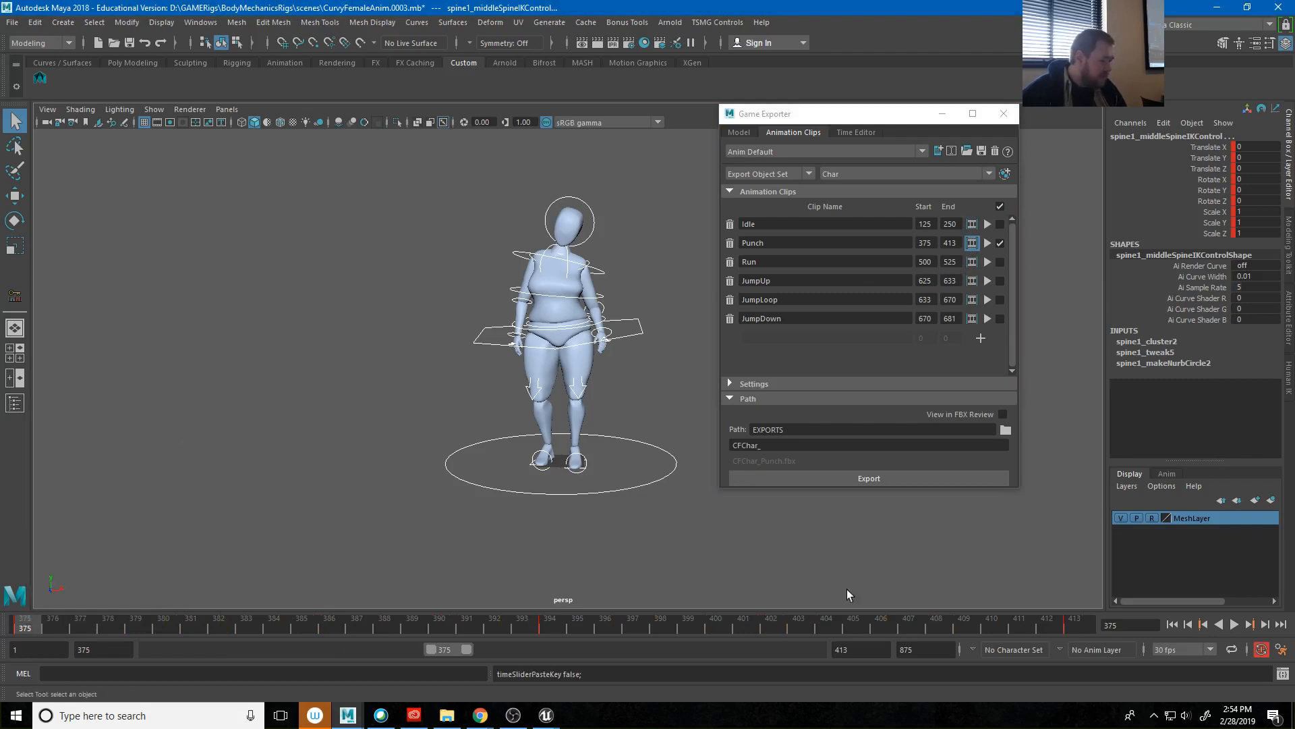
Paste the copied Idle keys onto the Punch clip's last frame, 413, and play back the clip from the side.
right_click(1066, 631)
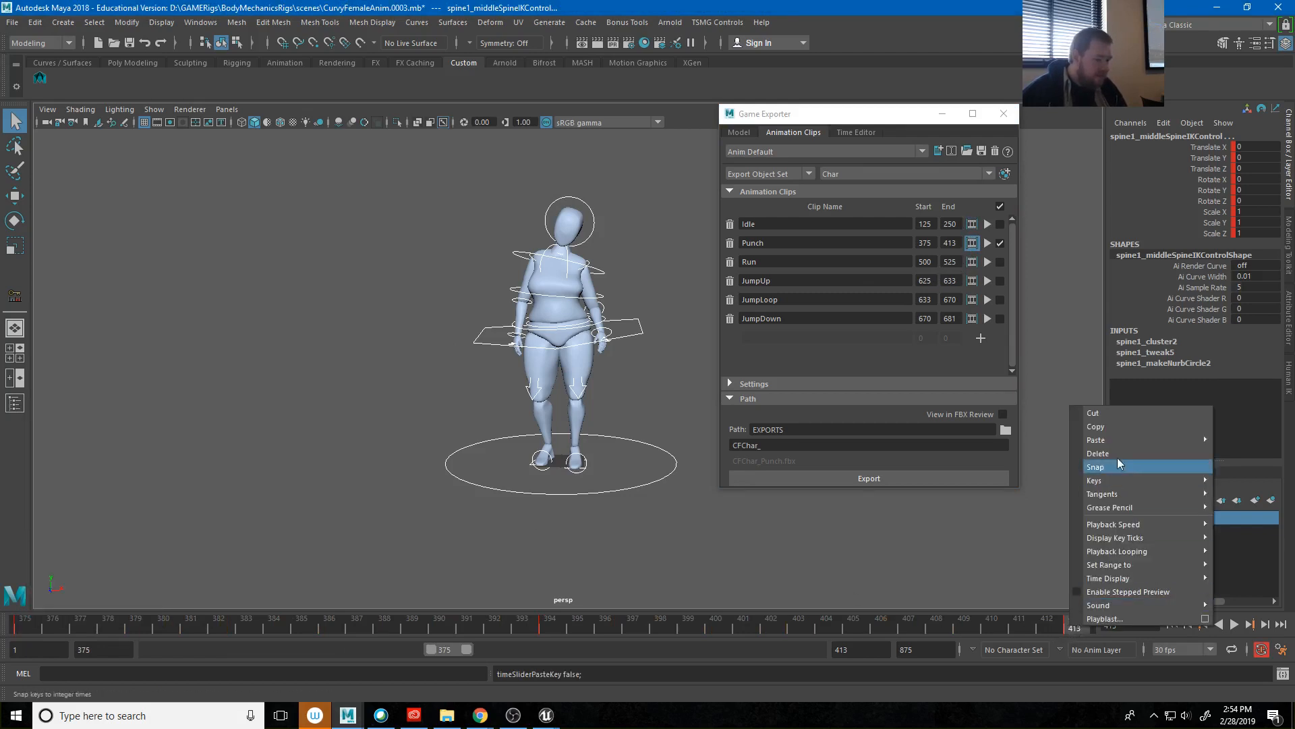
mouse_move(1119, 437)
click(1018, 452)
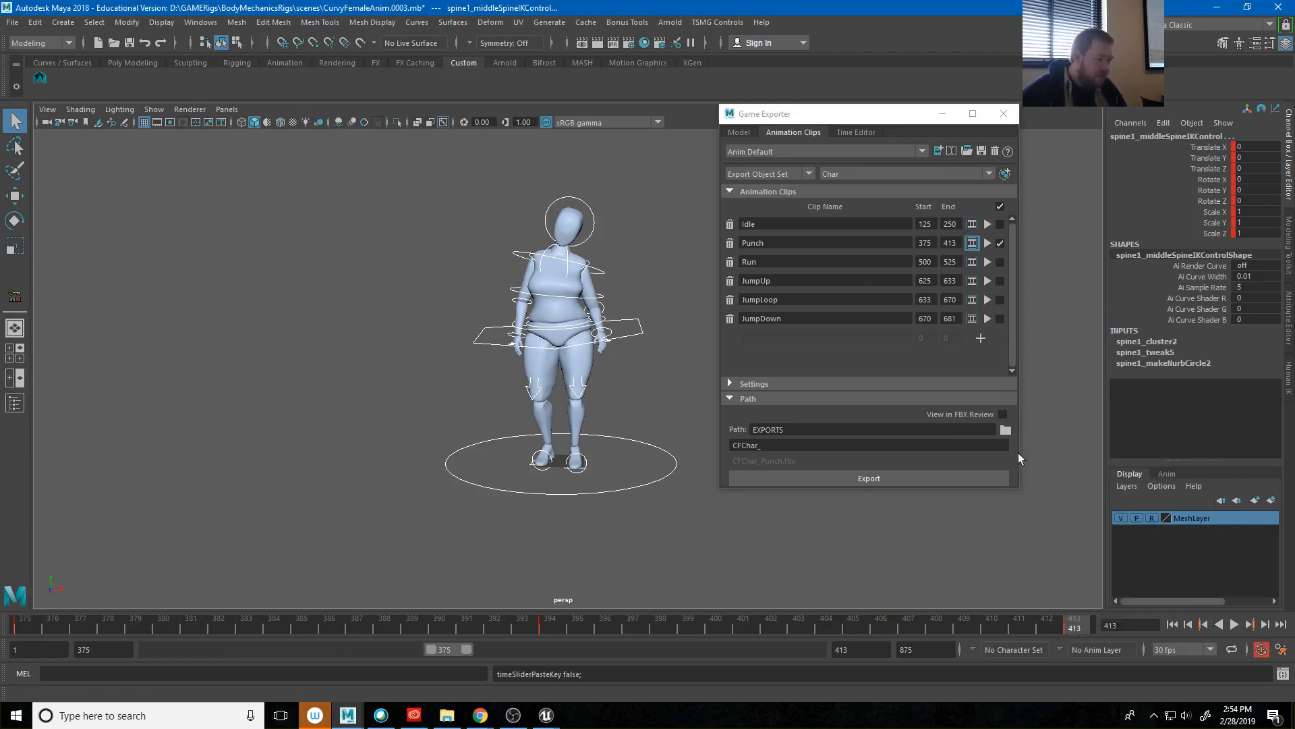
click(286, 462)
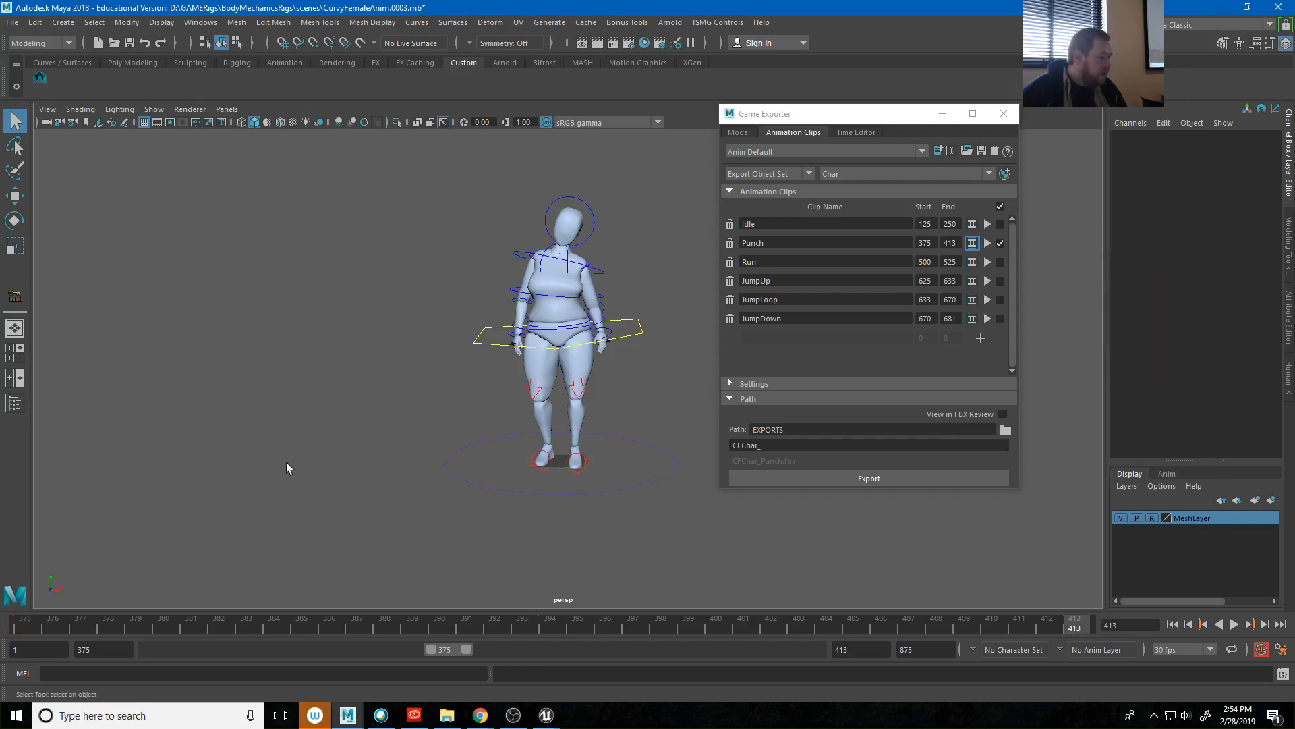
click(1235, 626)
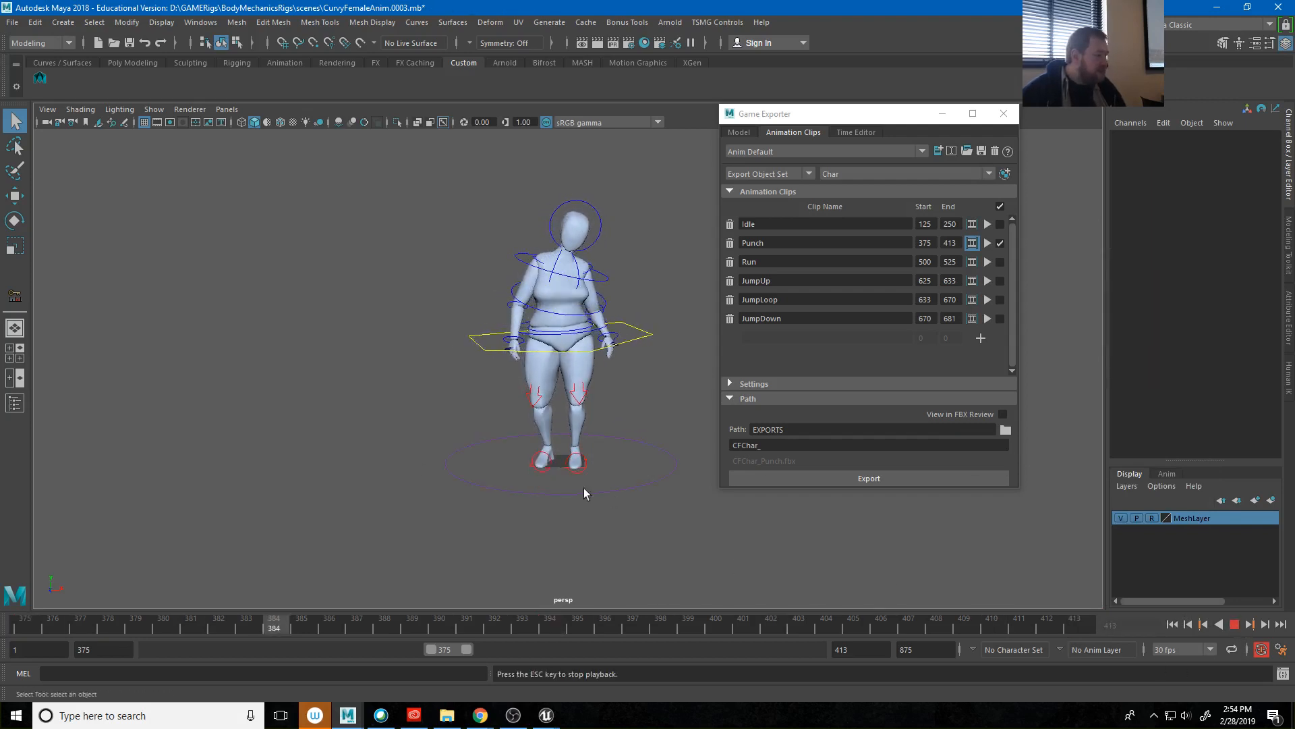
alt+drag(584, 493, 340, 456)
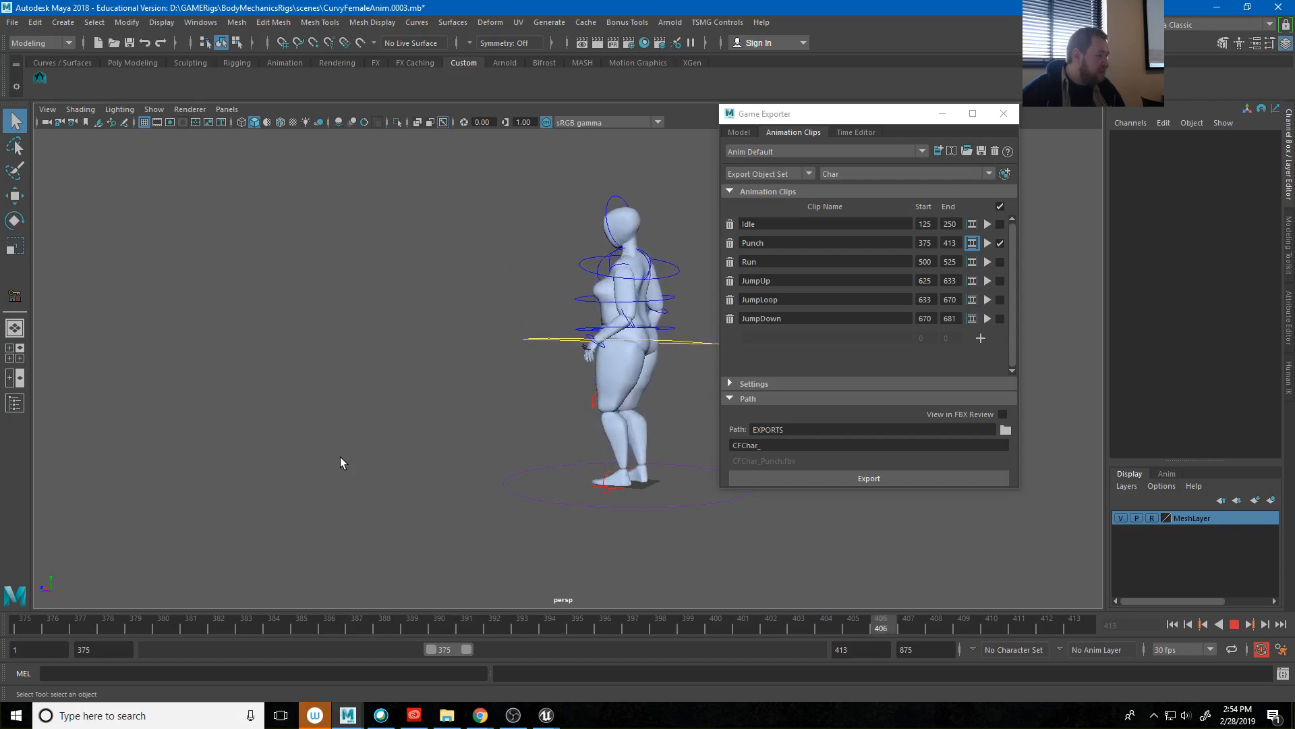
click(1236, 625)
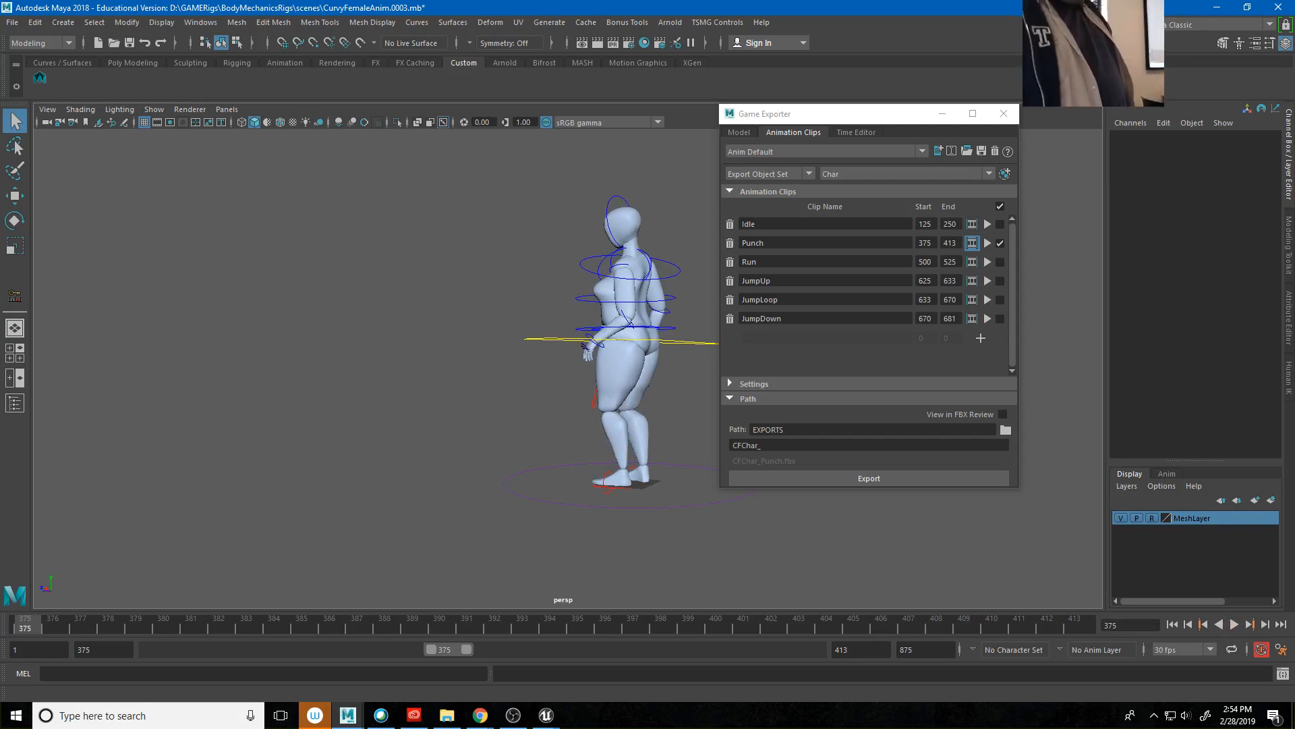
Move the Game Exporter window off the scene view and change the workspace to Animation.
drag(818, 118, 1294, 290)
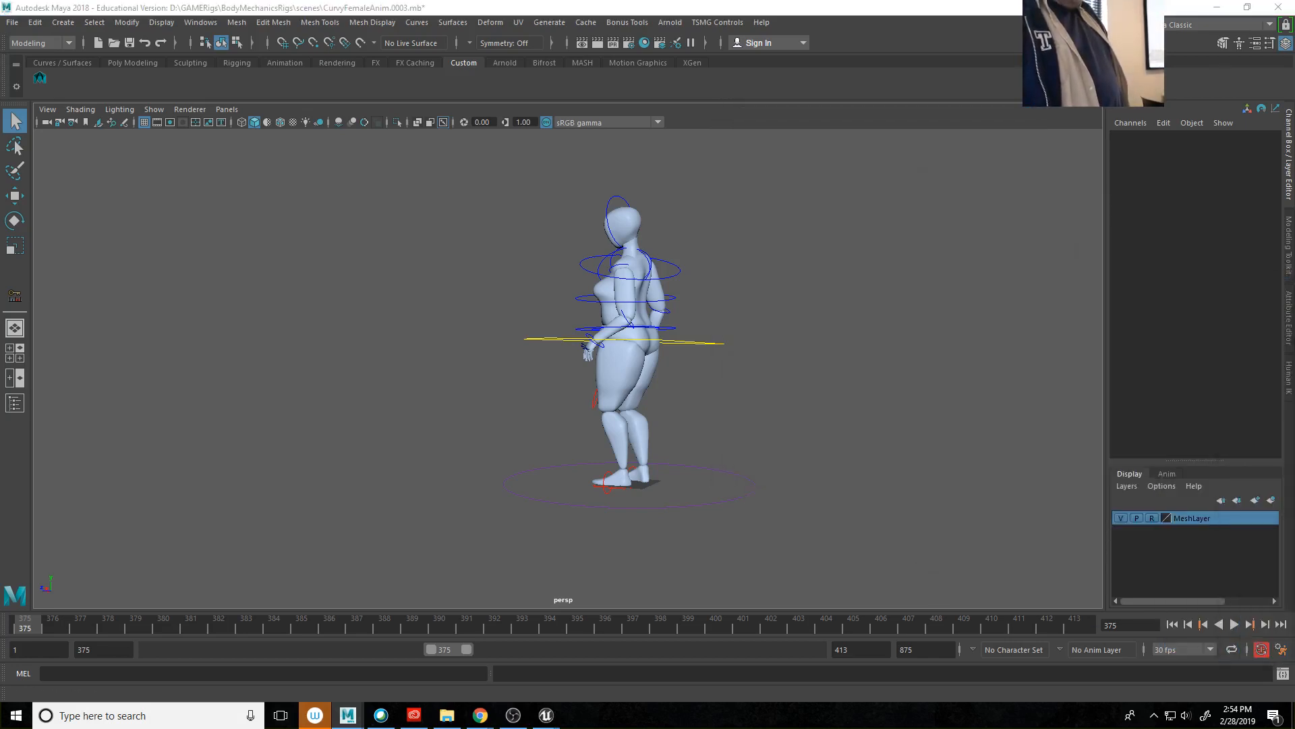
click(1166, 24)
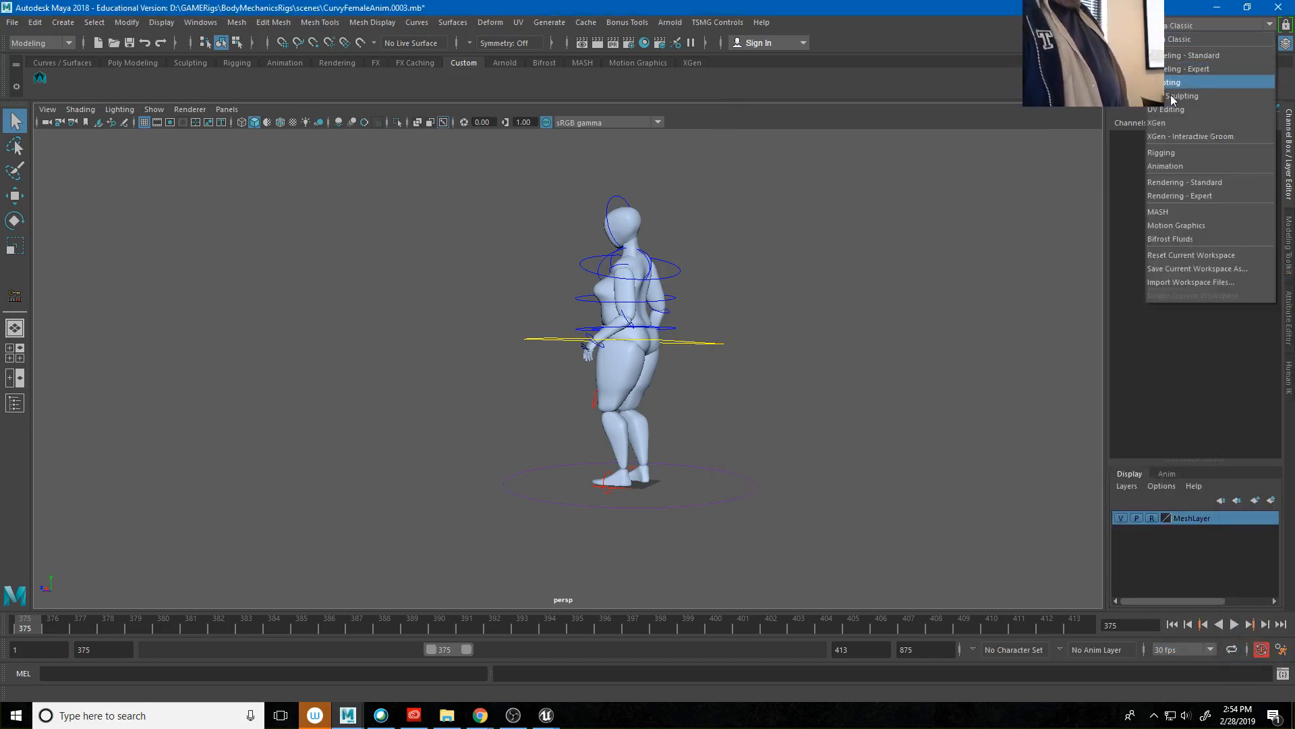
click(1171, 173)
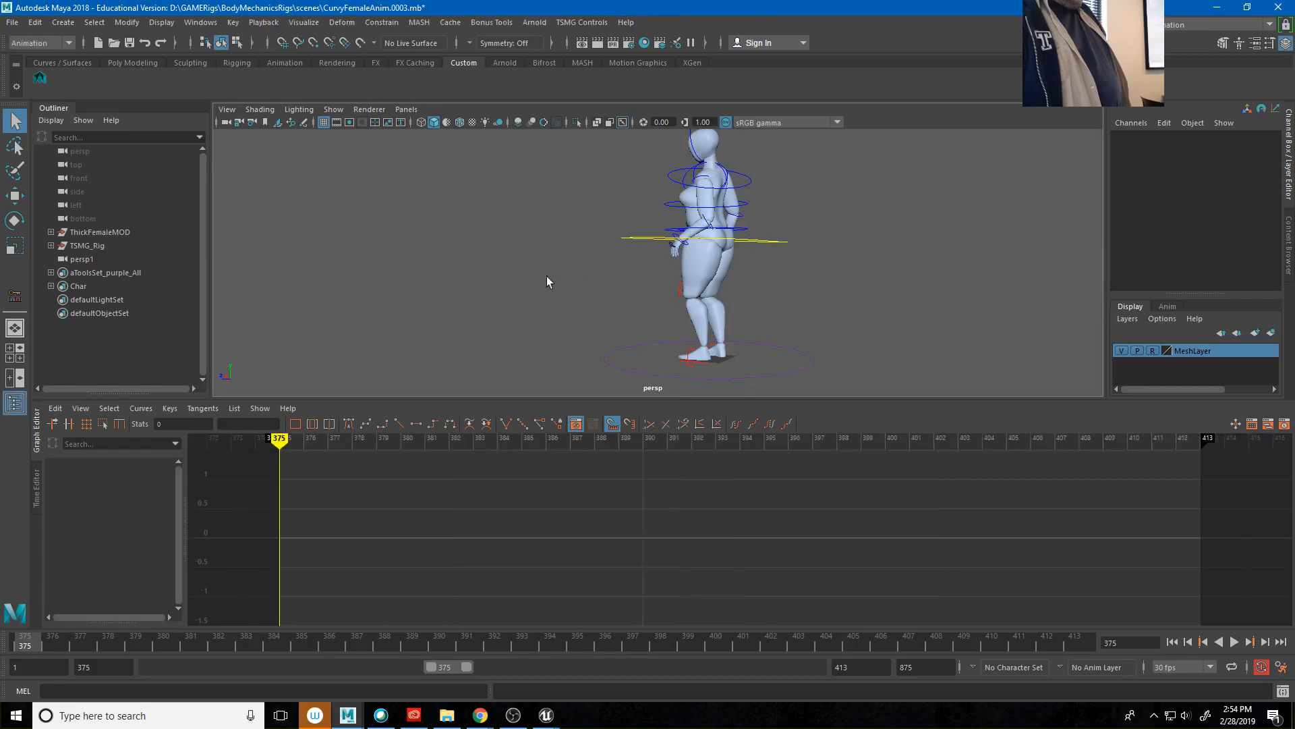
Select all rig controls, apply auto tangents to their keys between frames 375 and 413, and play back the clip.
click(42, 79)
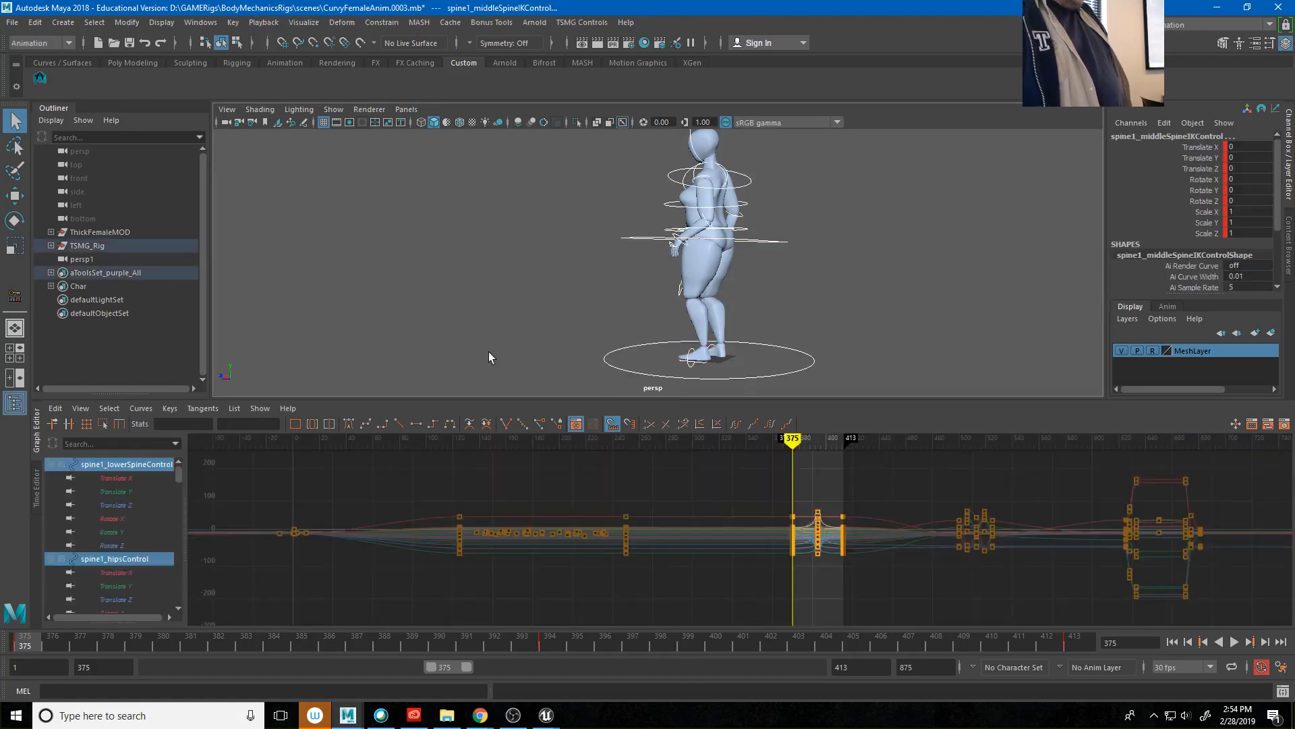
click(311, 424)
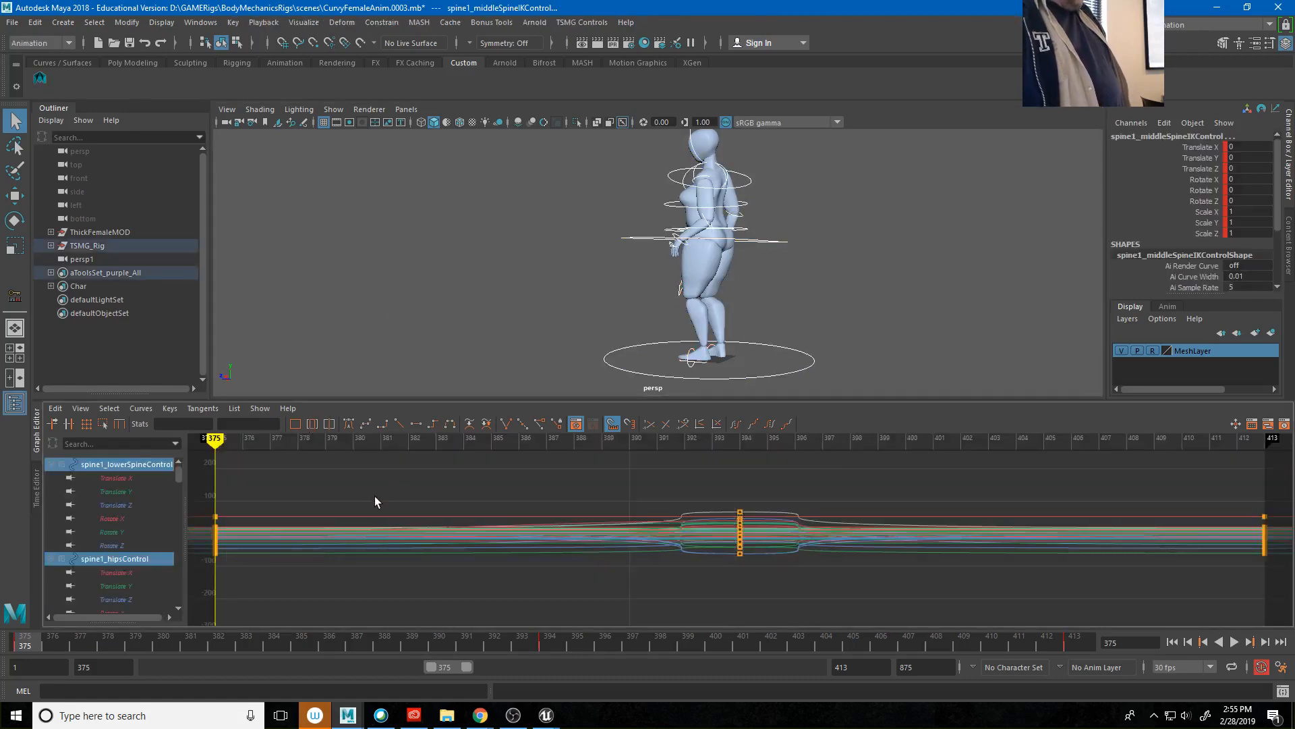
key(f)
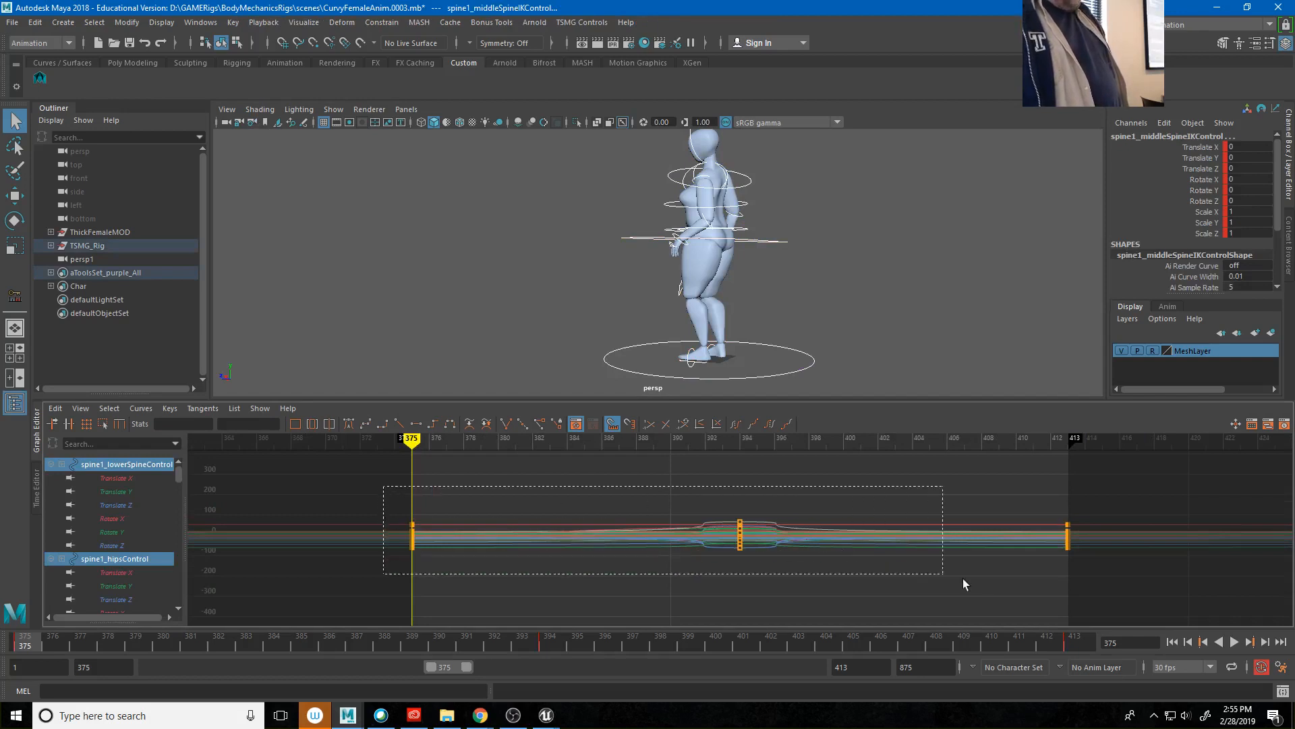
drag(963, 584, 1147, 607)
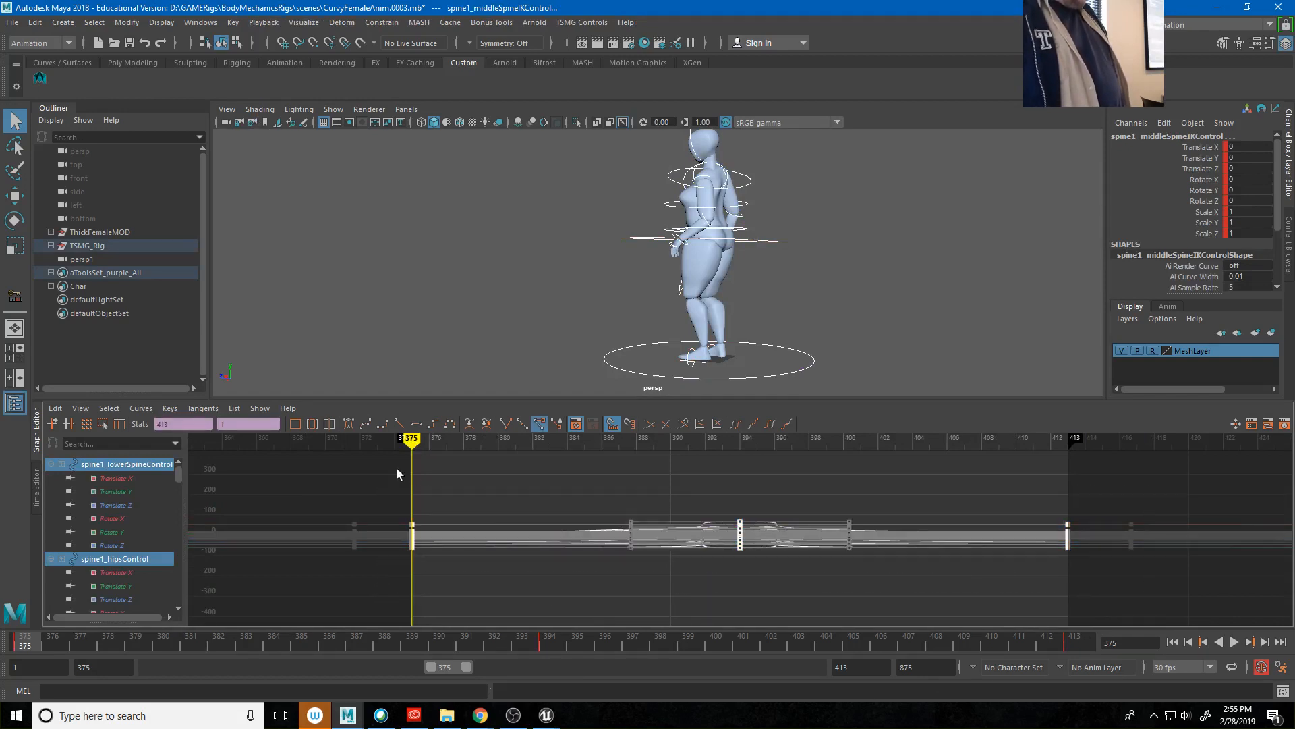
click(349, 423)
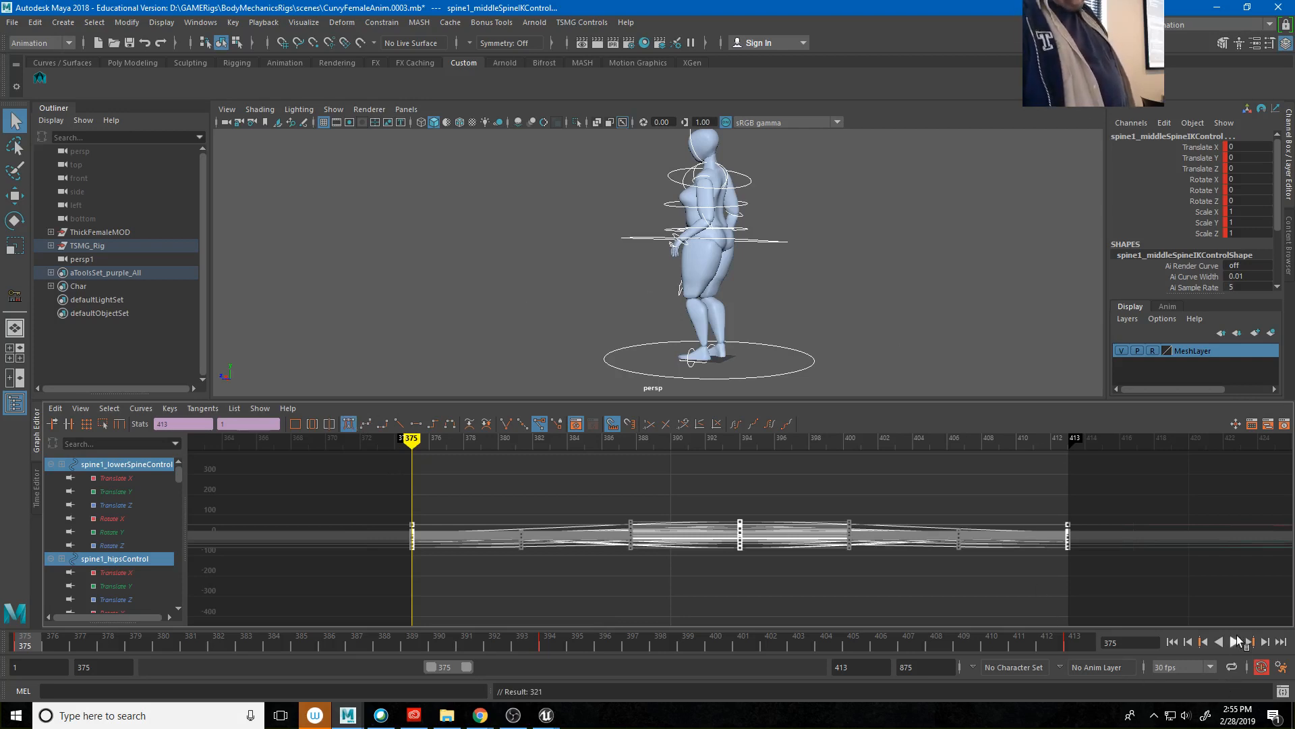
click(1237, 642)
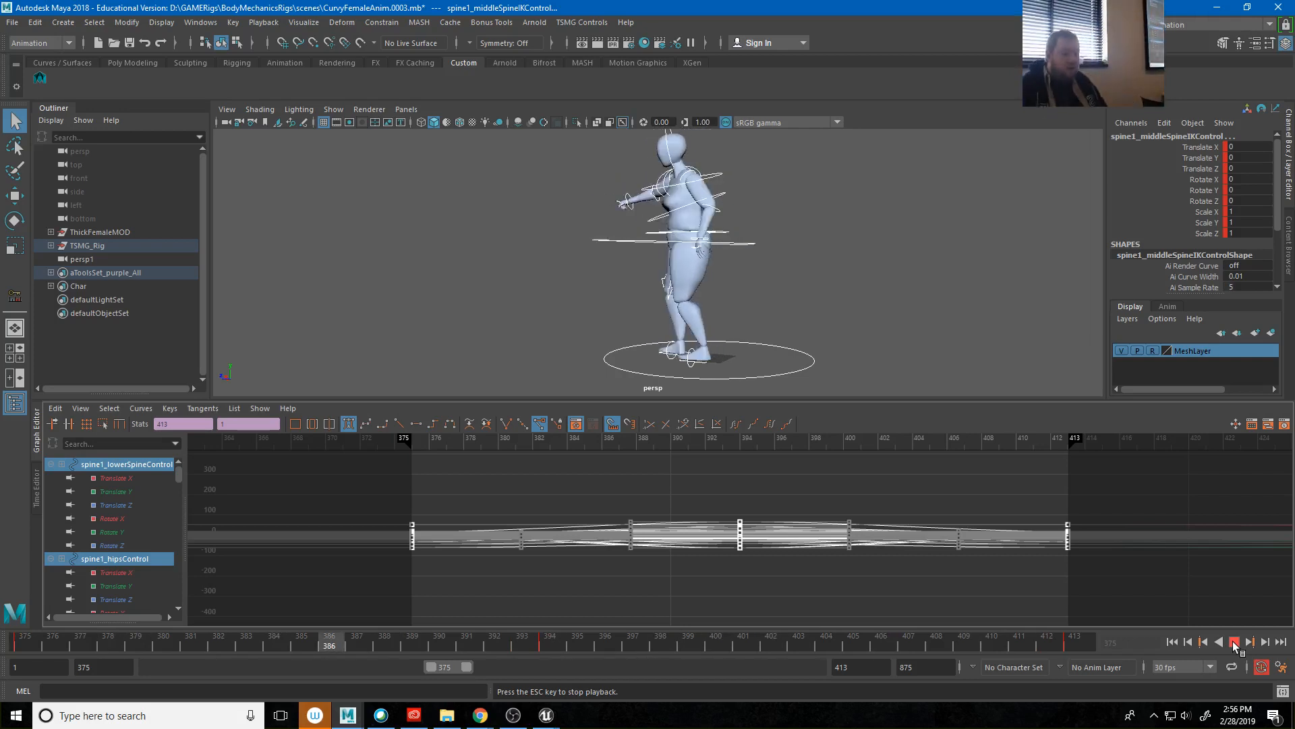
click(1234, 642)
Move the punch pose keys from frame 394 to frame 383 and play the clip from its start.
click(21, 644)
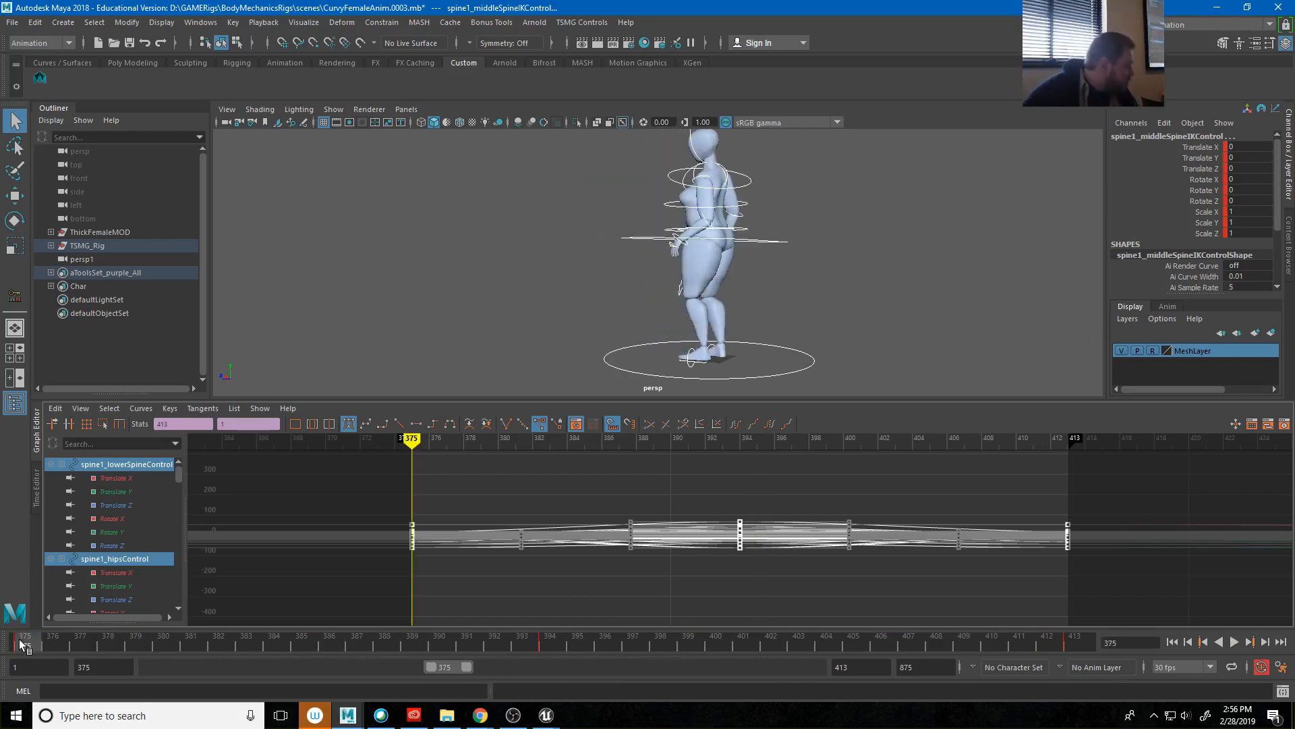
click(550, 645)
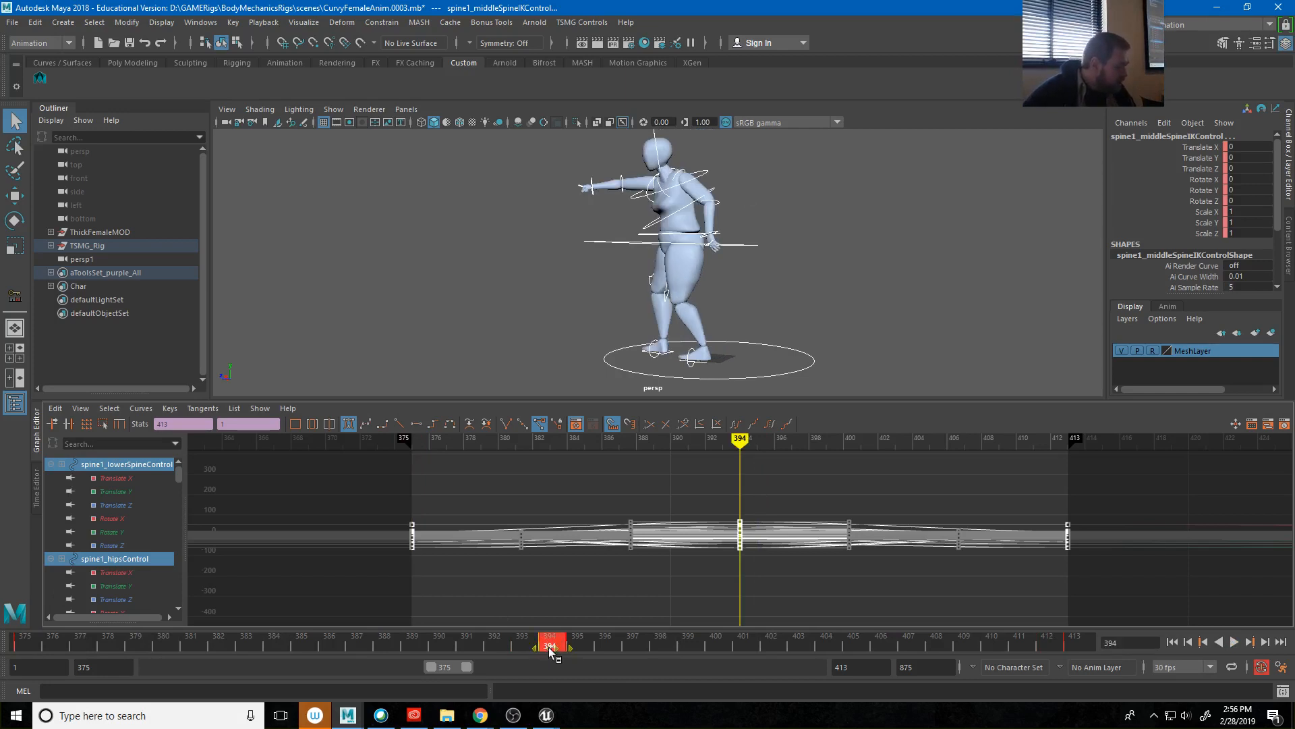
mouse_move(553, 645)
mouse_down()
mouse_move(273, 662)
mouse_move(42, 649)
mouse_move(328, 644)
mouse_up()
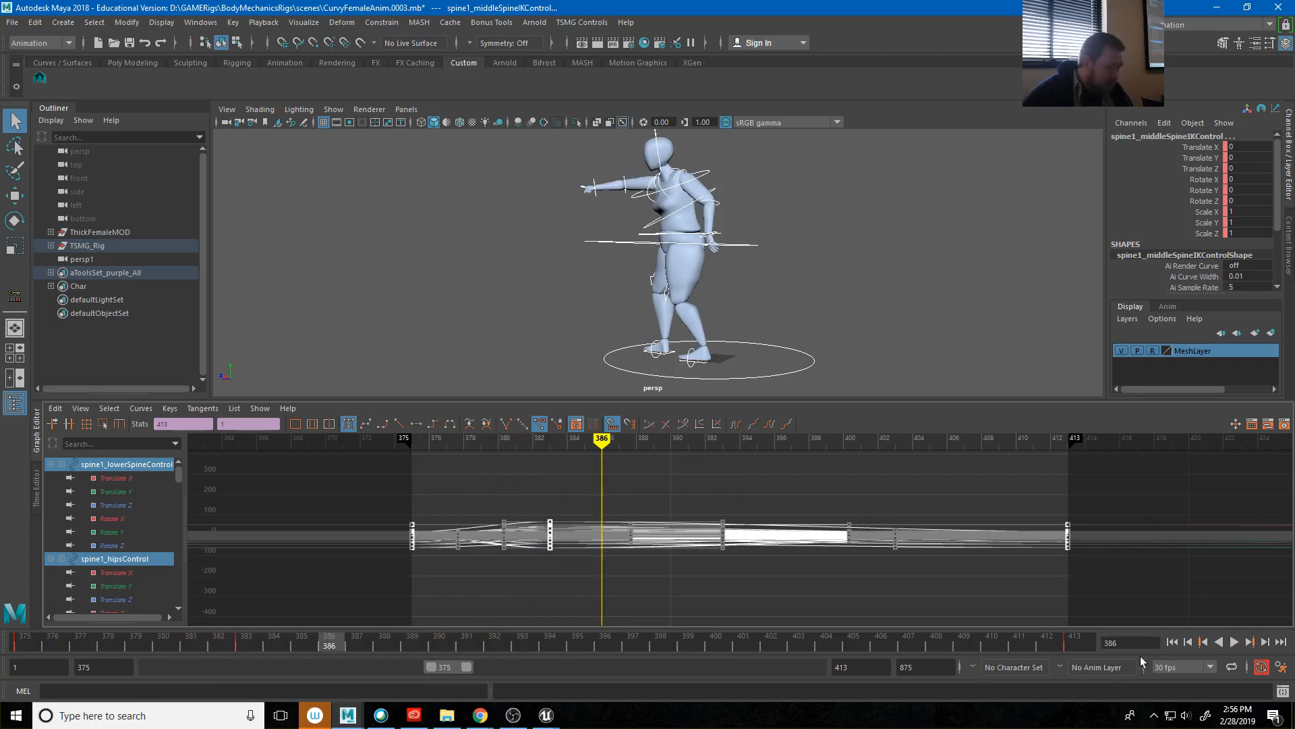
click(1173, 642)
click(1233, 643)
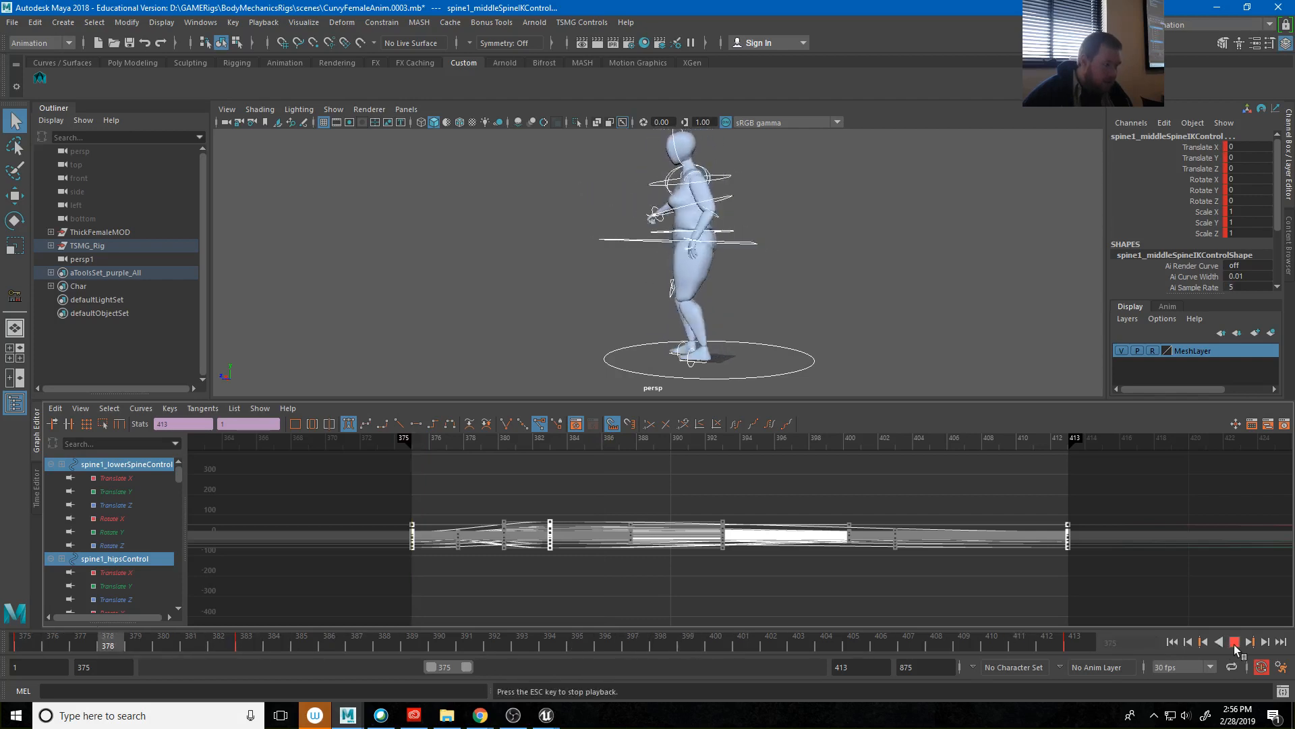
click(1233, 643)
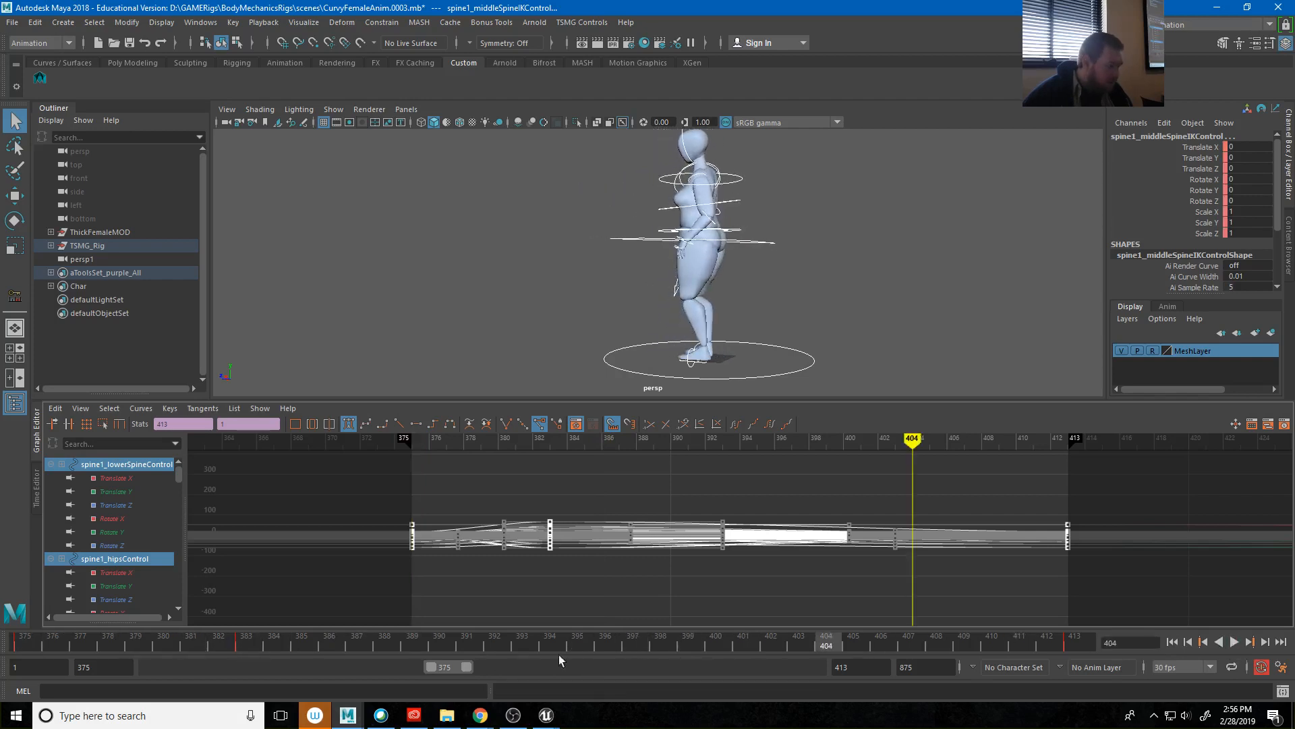
Try the punch pose keys at frame 382 in playback, and put them back on frame 383.
click(246, 641)
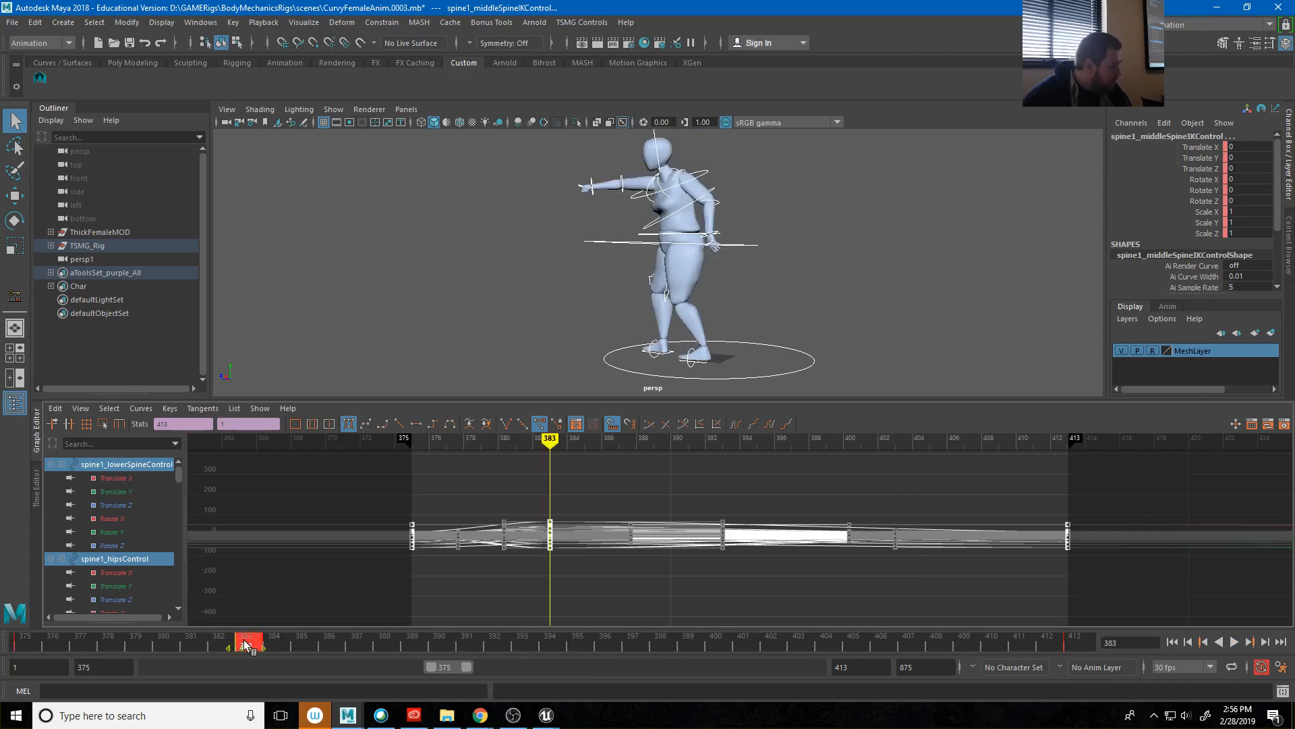
drag(233, 649, 21, 646)
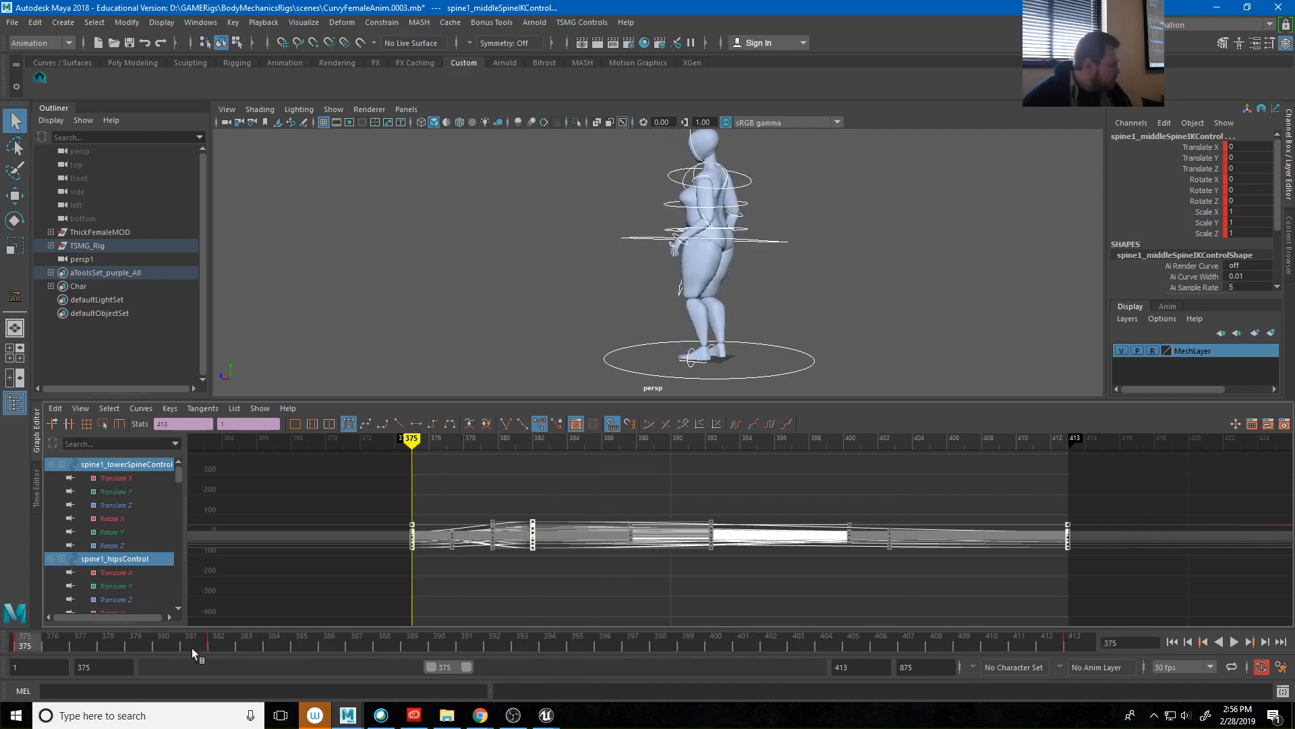
click(1233, 641)
click(1233, 642)
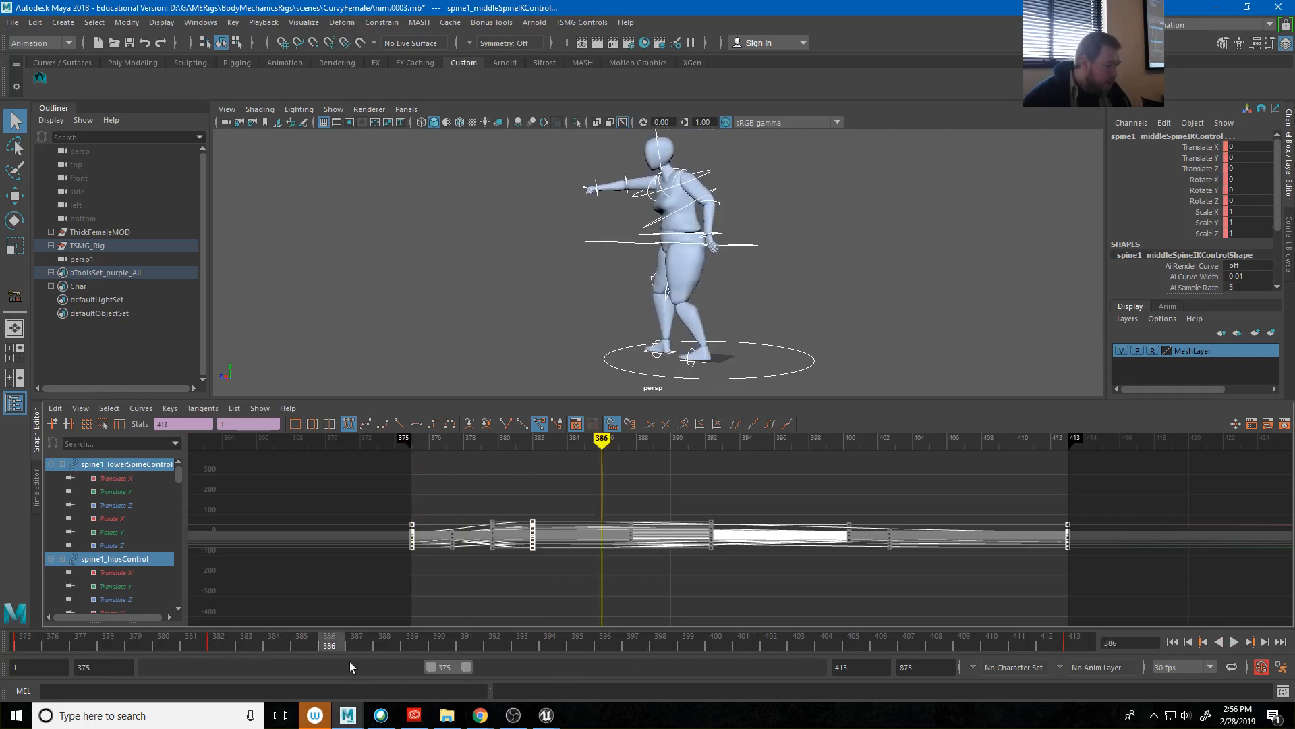
click(213, 646)
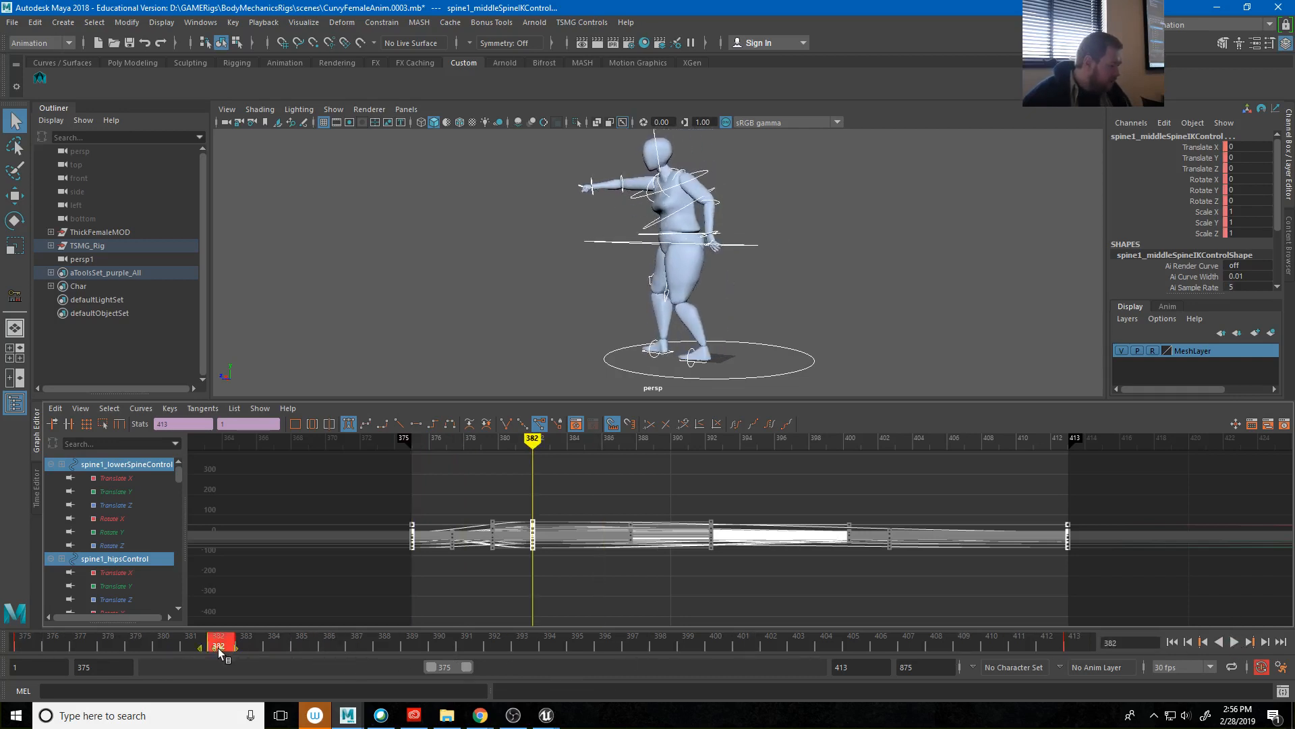
drag(217, 647, 237, 650)
Copy the right foot IK control's pose from frame 375 to frame 383 and key it there.
click(342, 647)
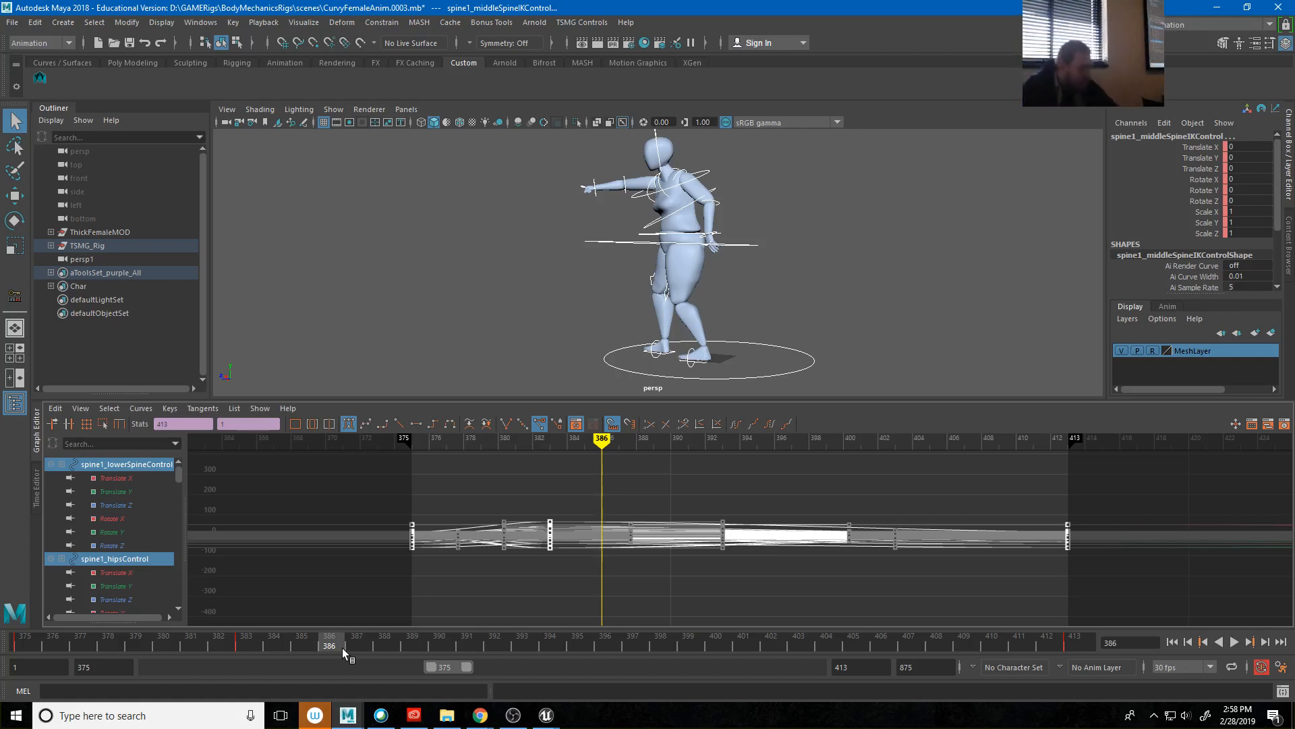
click(247, 644)
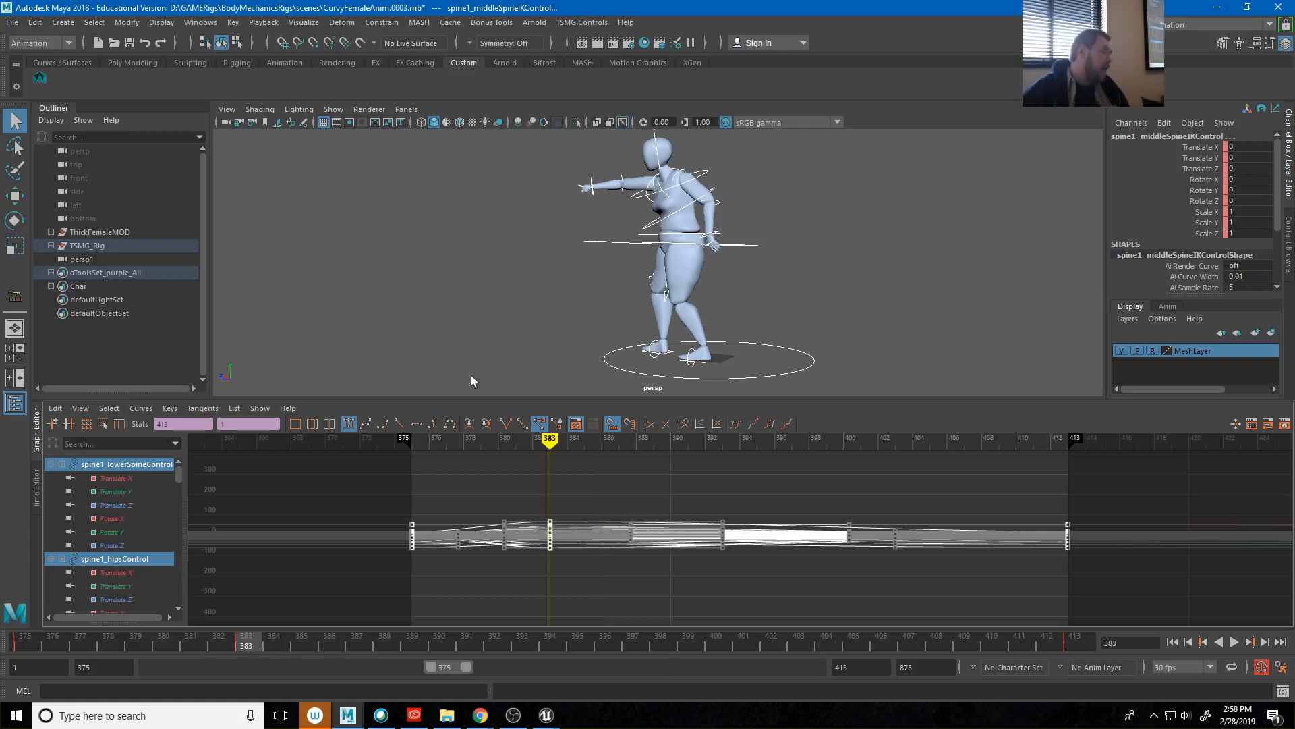
alt+drag(590, 320, 628, 311)
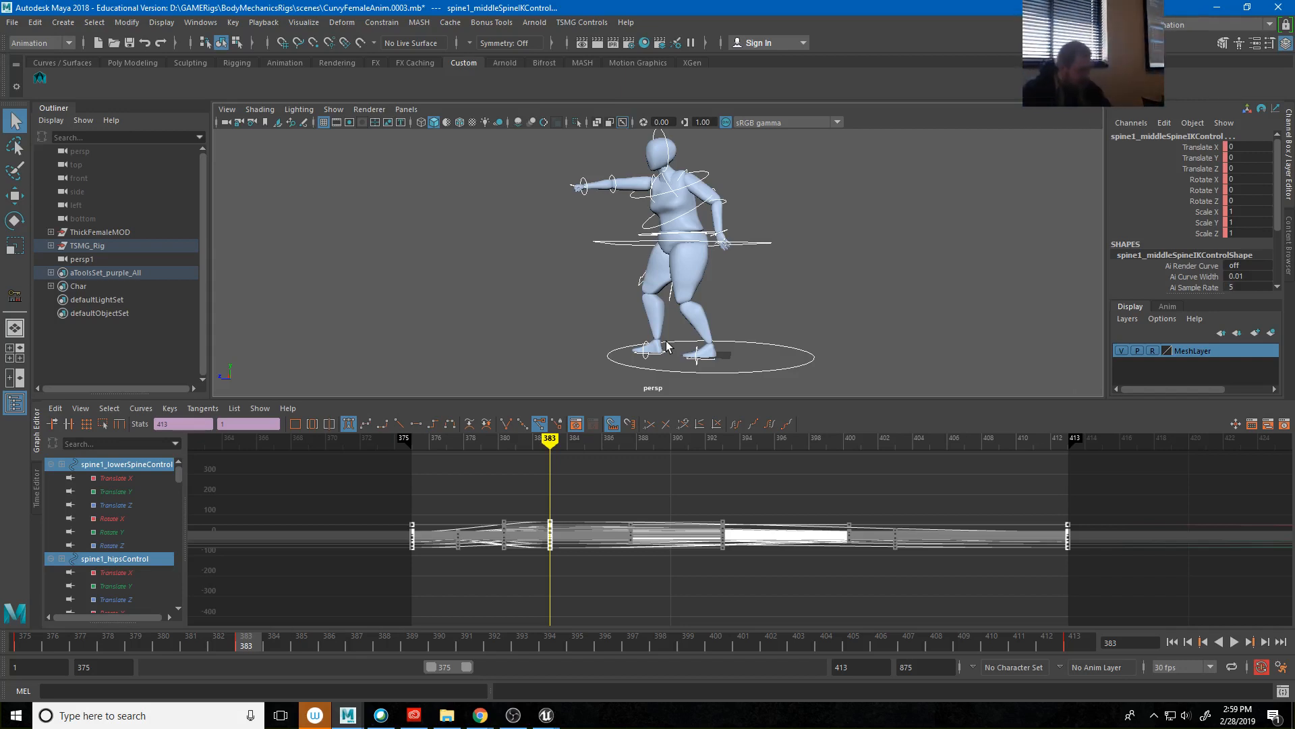
click(659, 356)
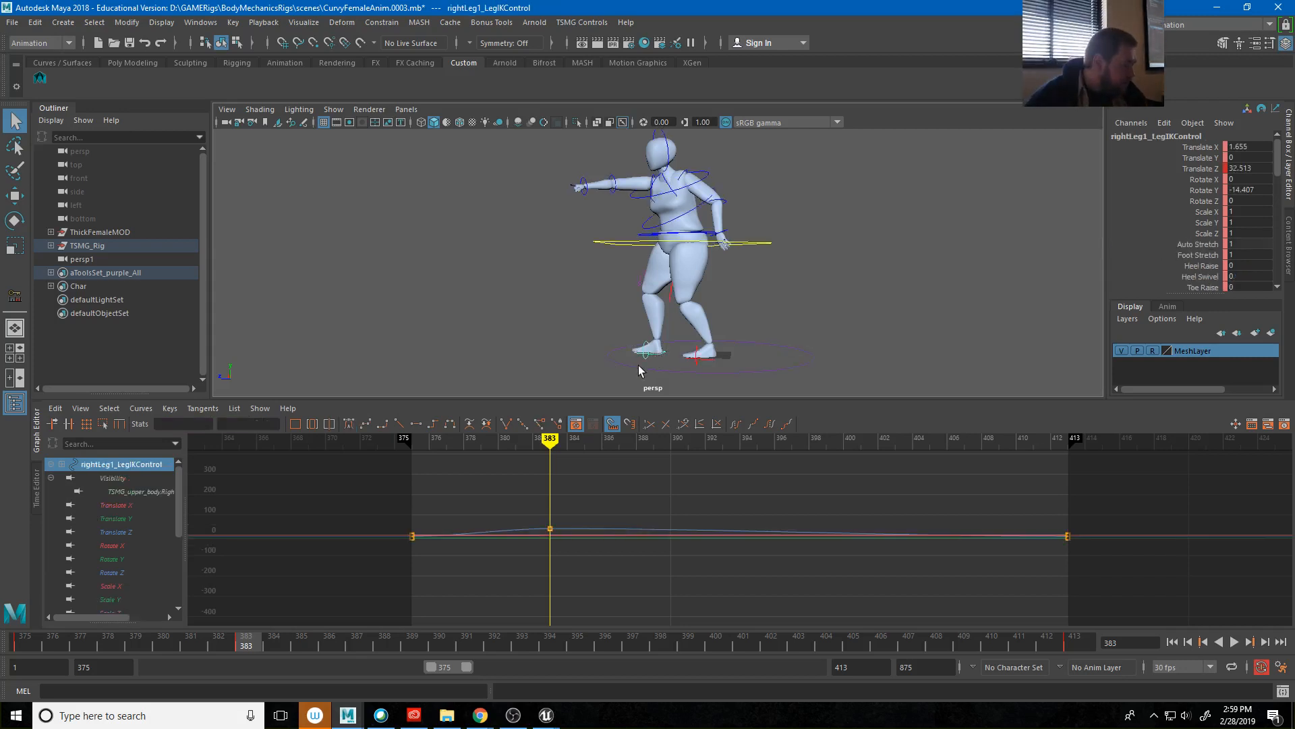
click(27, 645)
middle_drag(26, 642, 254, 642)
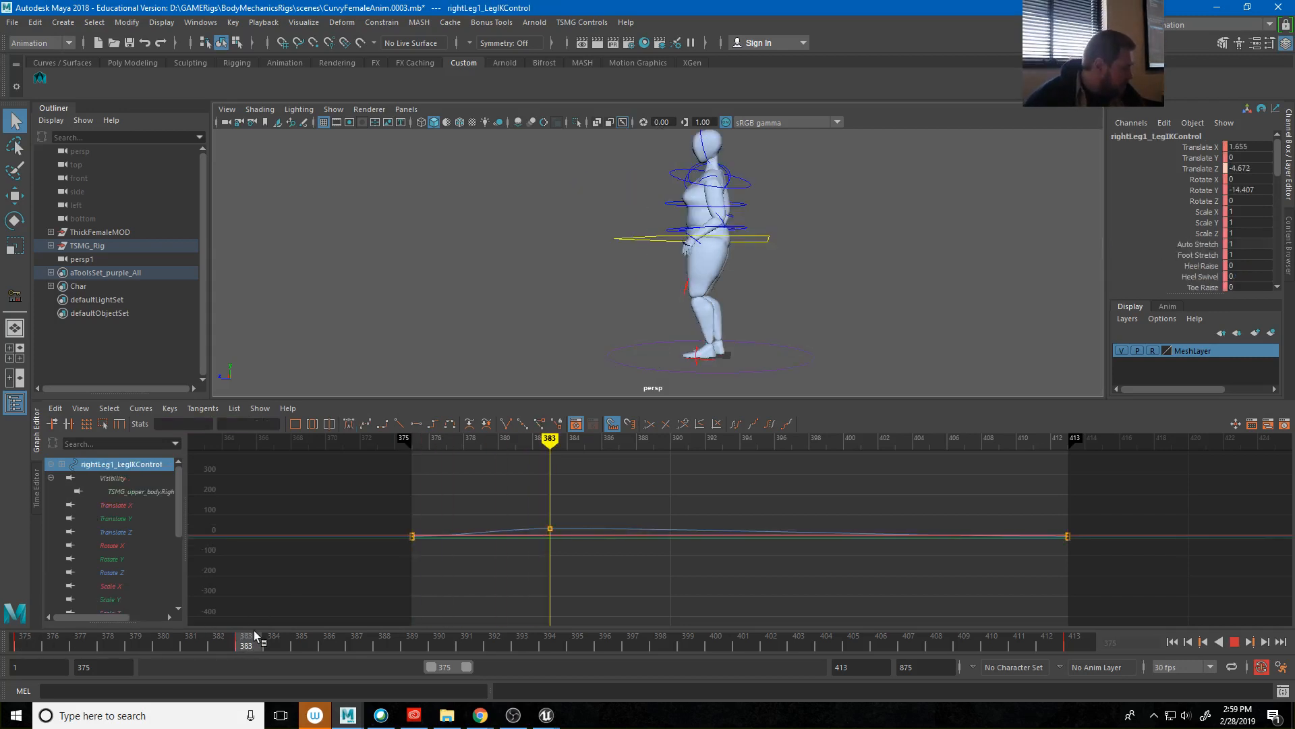
key(s)
drag(20, 645, 249, 642)
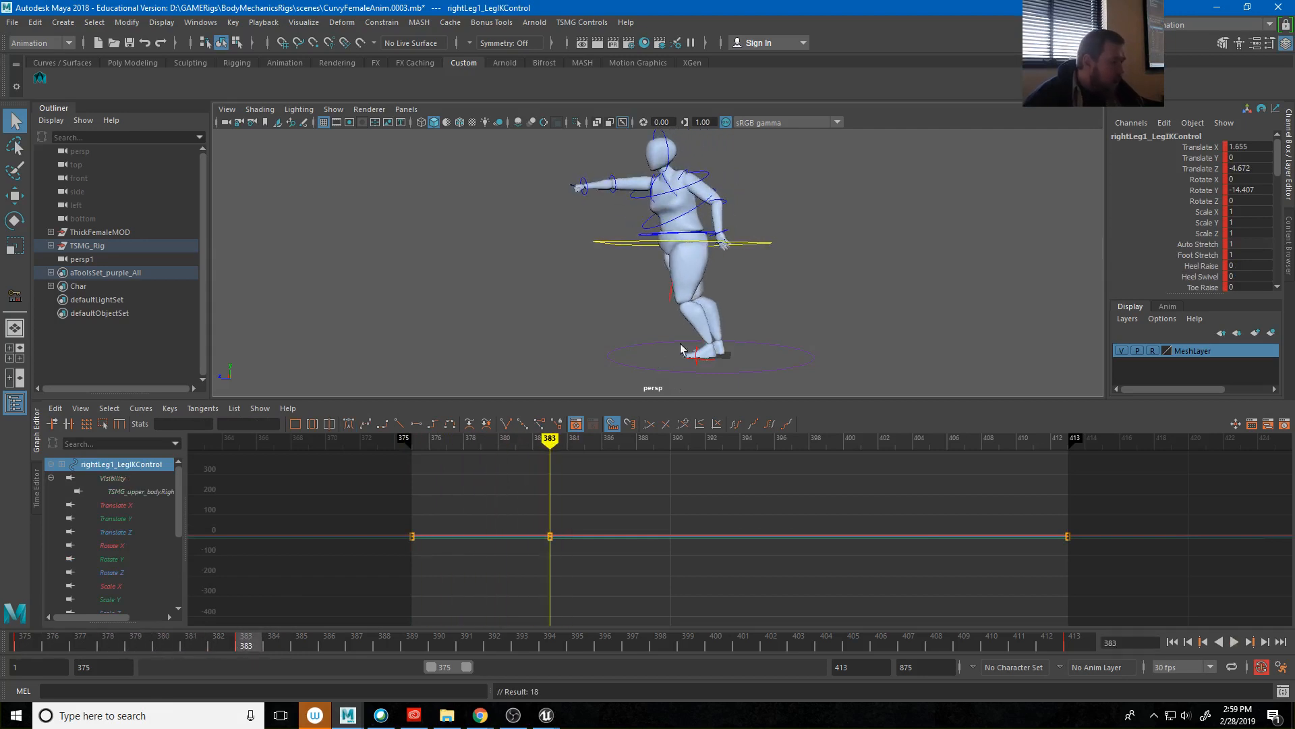
Move the left foot IK control forward at frame 383 to a Translate Z of about 52.9.
alt+drag(684, 350, 592, 344)
click(710, 352)
key(w)
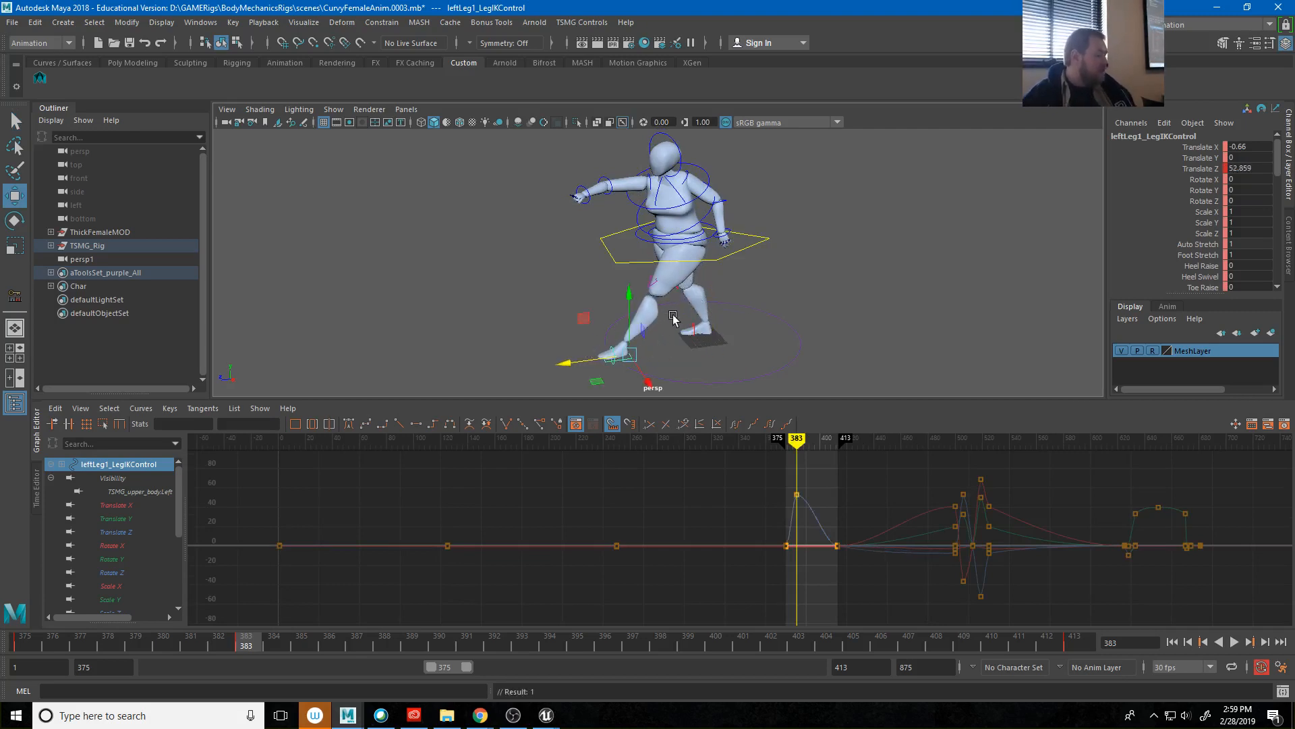
Change the workspace back to Maya Classic.
alt+drag(675, 317, 826, 256)
click(1176, 26)
click(1176, 40)
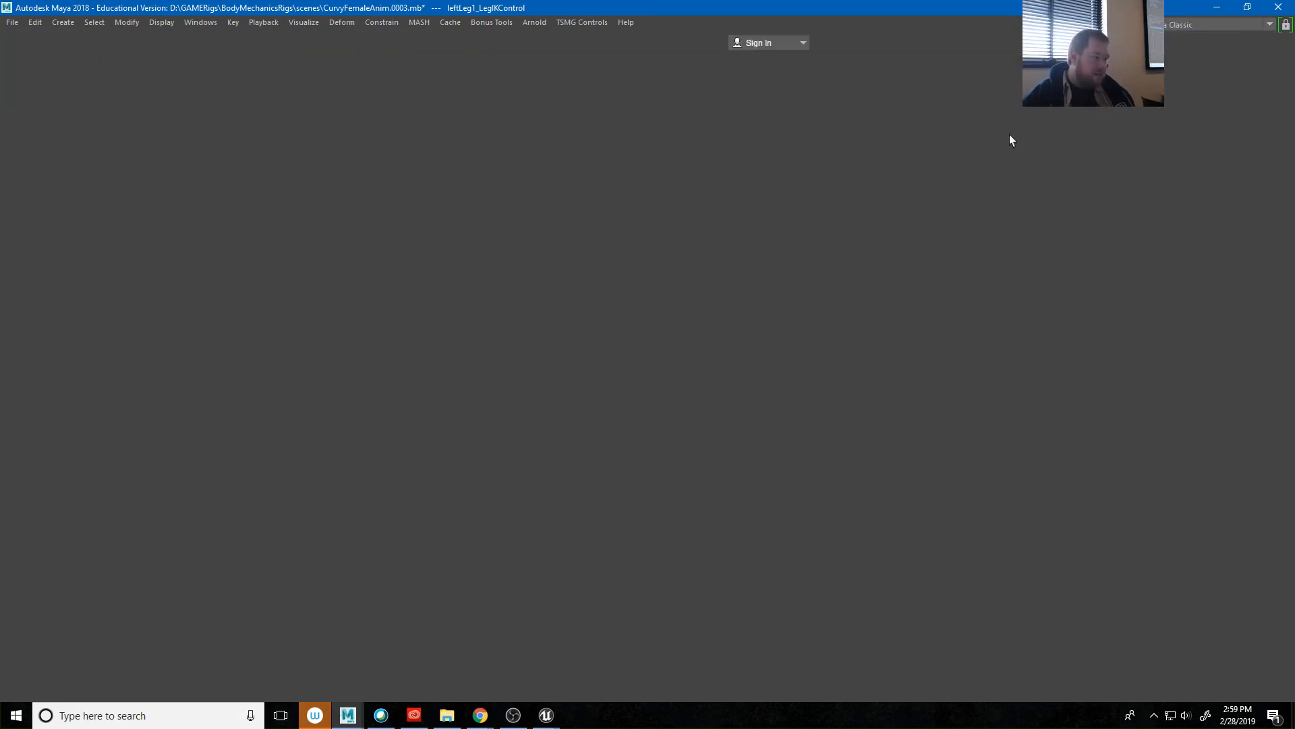
Shift the upper body control to about -14.7 Translate Y and 34.2 Translate Z, and rotate it forward to about 29 in X.
click(620, 342)
click(620, 342)
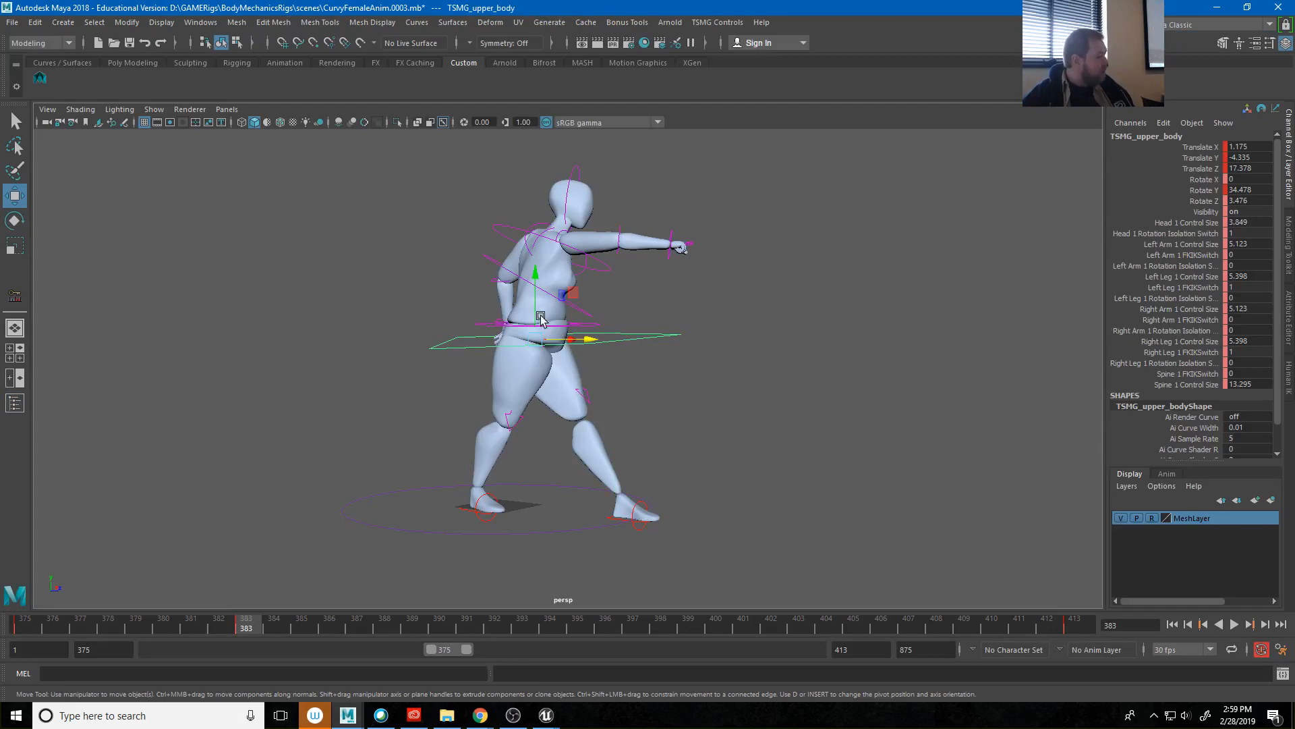
drag(535, 310, 634, 372)
key(e)
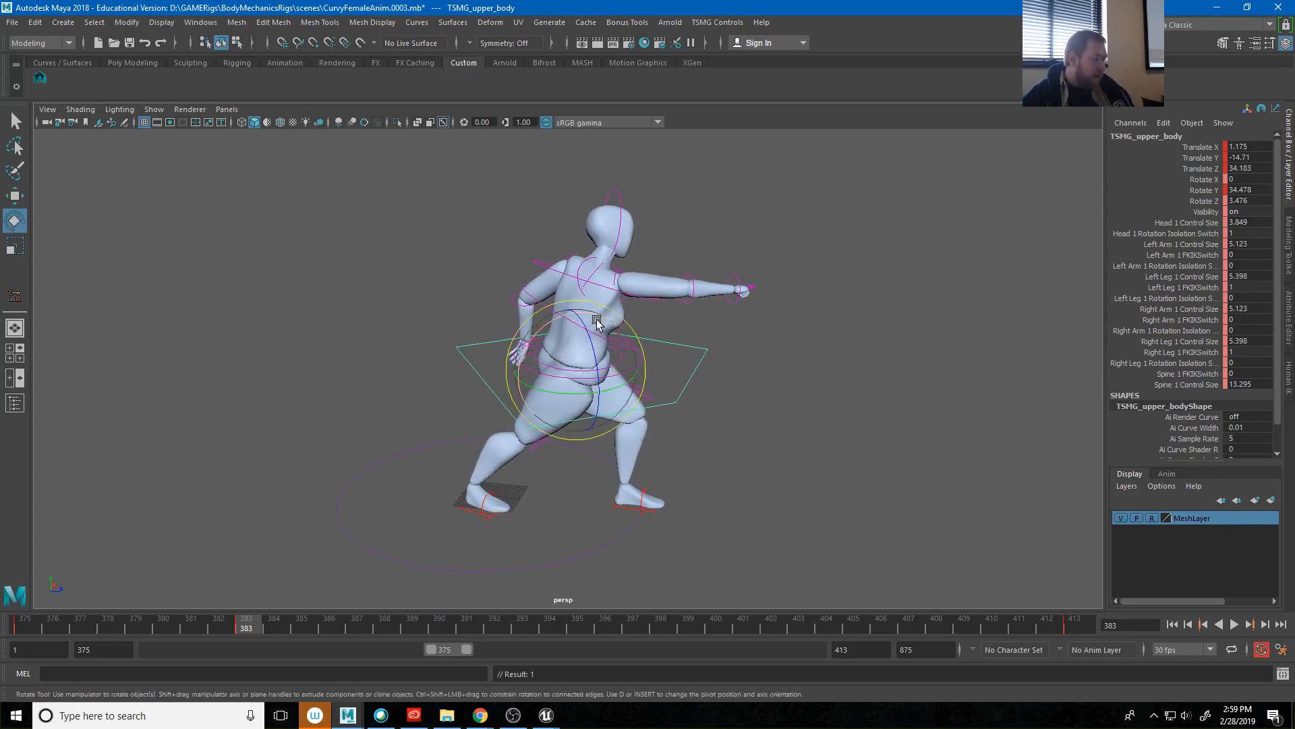
drag(597, 321, 651, 398)
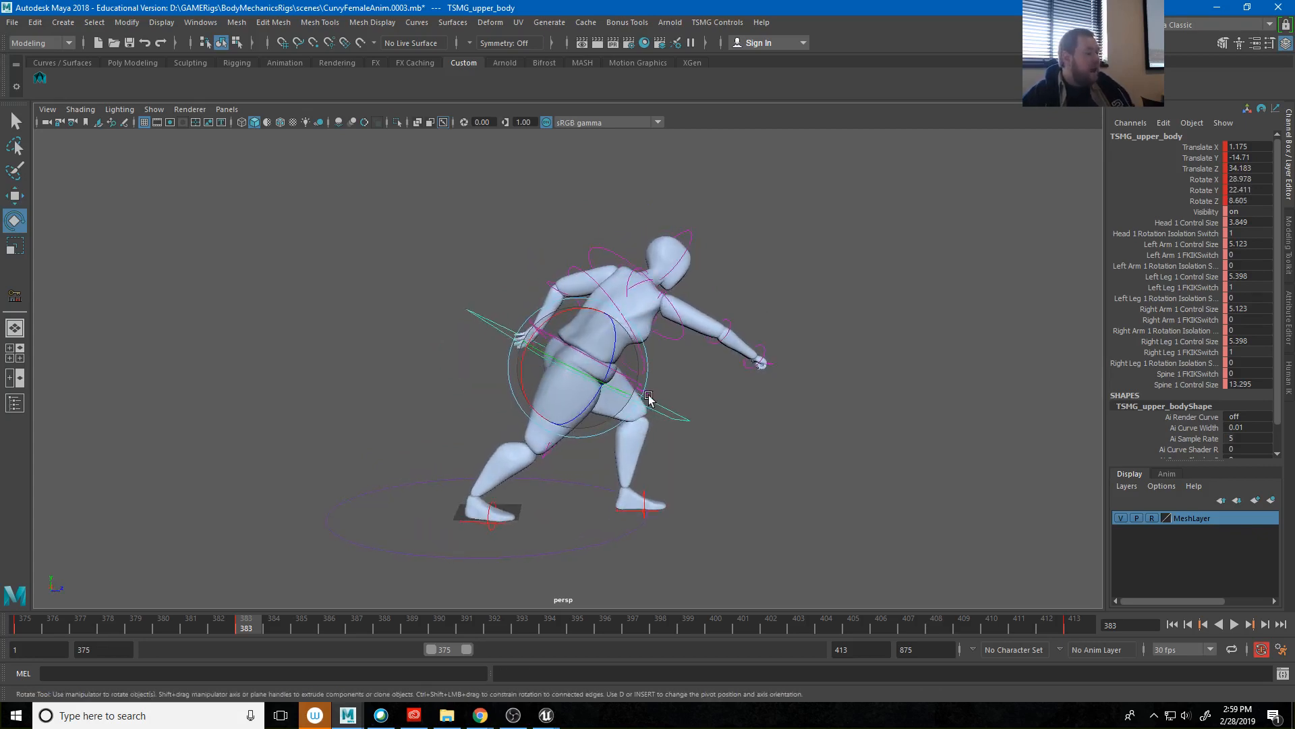
Rotate the right upper arm control at frame 383 to about -56.7 in X, -51.1 in Y and 79.6 in Z.
click(740, 309)
click(687, 311)
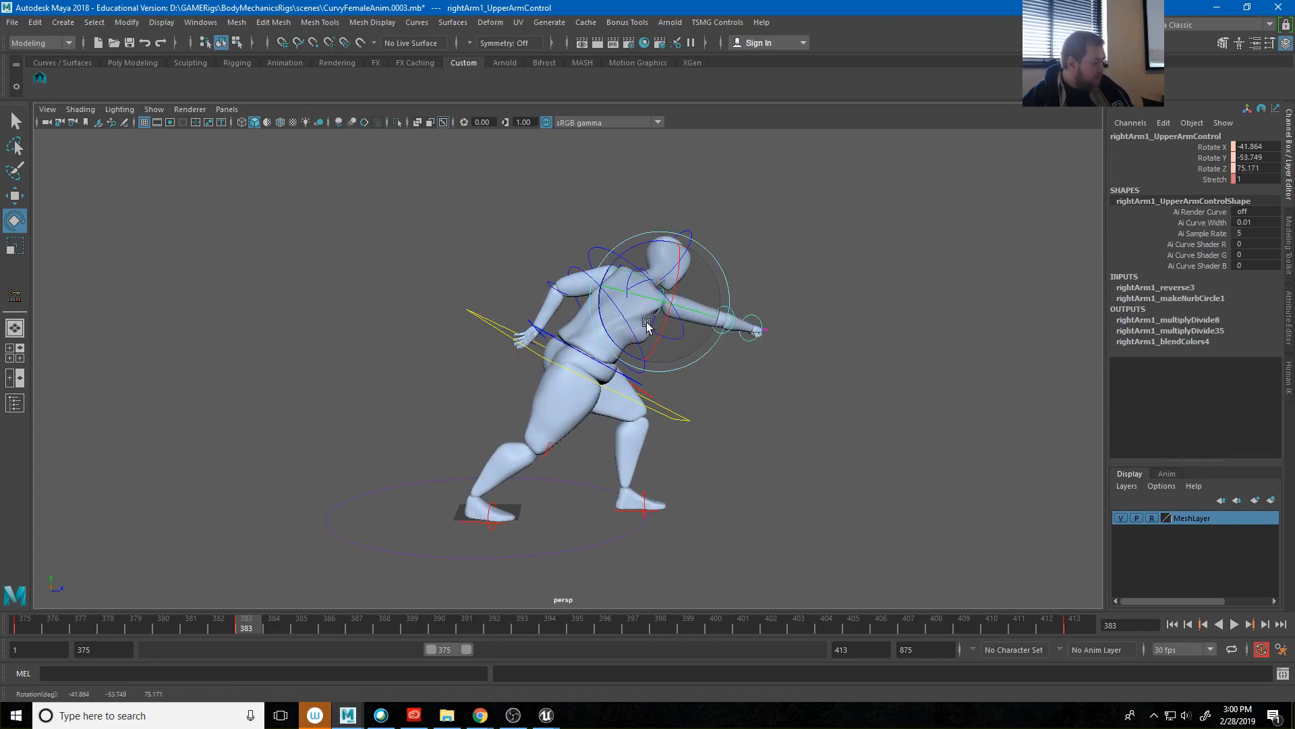
drag(646, 325, 651, 314)
alt+drag(651, 314, 604, 504)
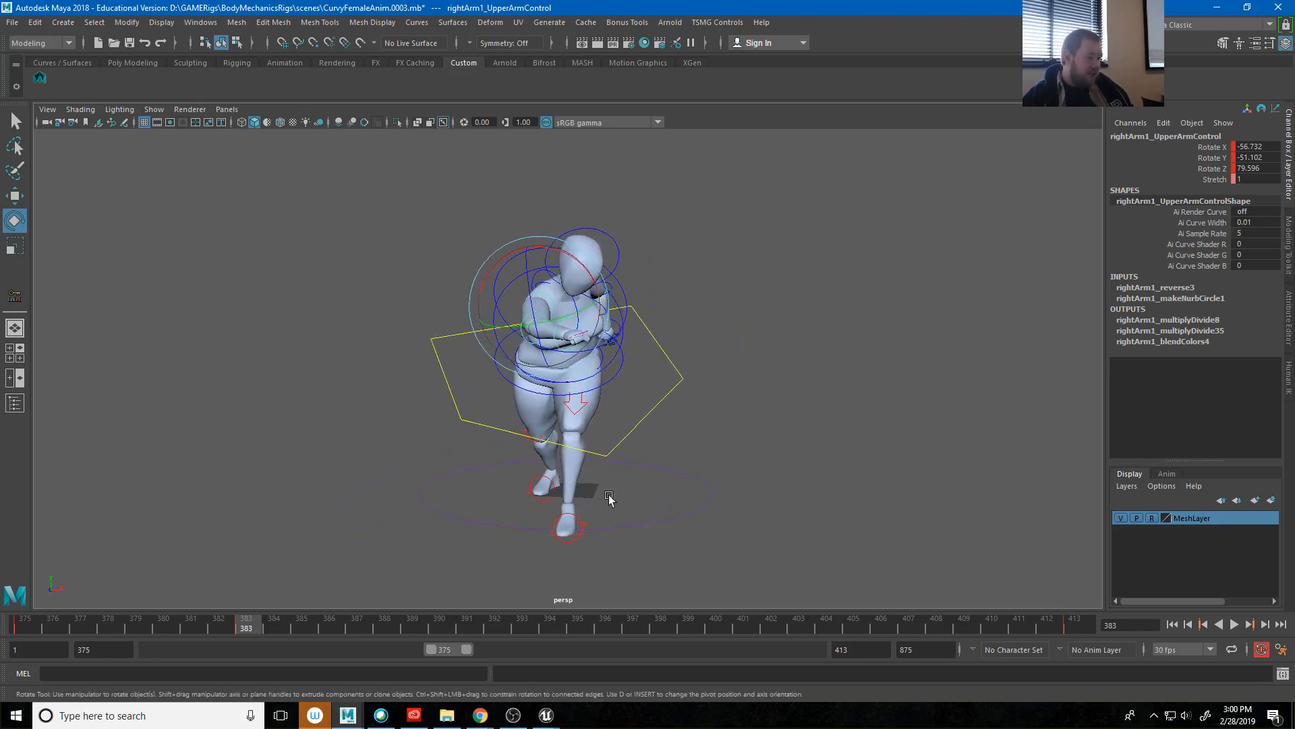
Try a different rotation of the upper body control at frame 383, and undo it.
click(611, 453)
drag(552, 365, 580, 355)
key(ctrl+z)
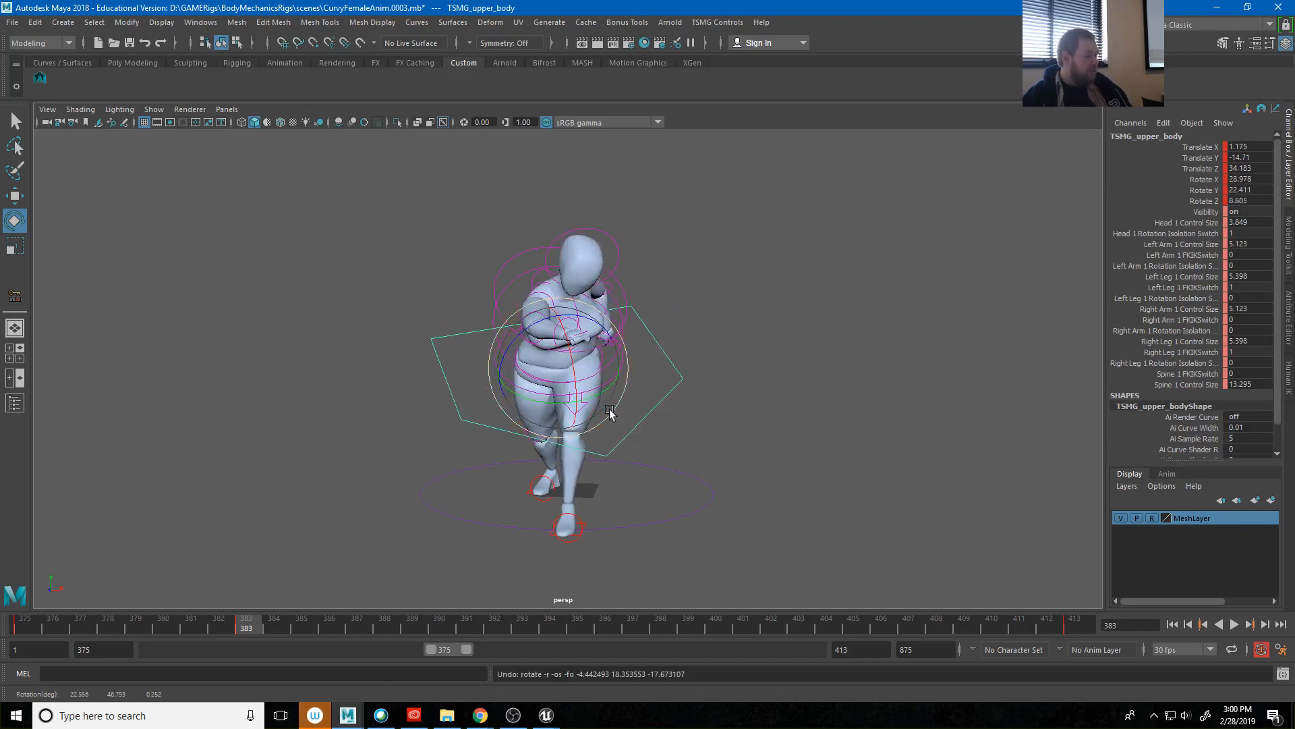
alt+drag(563, 477, 599, 494)
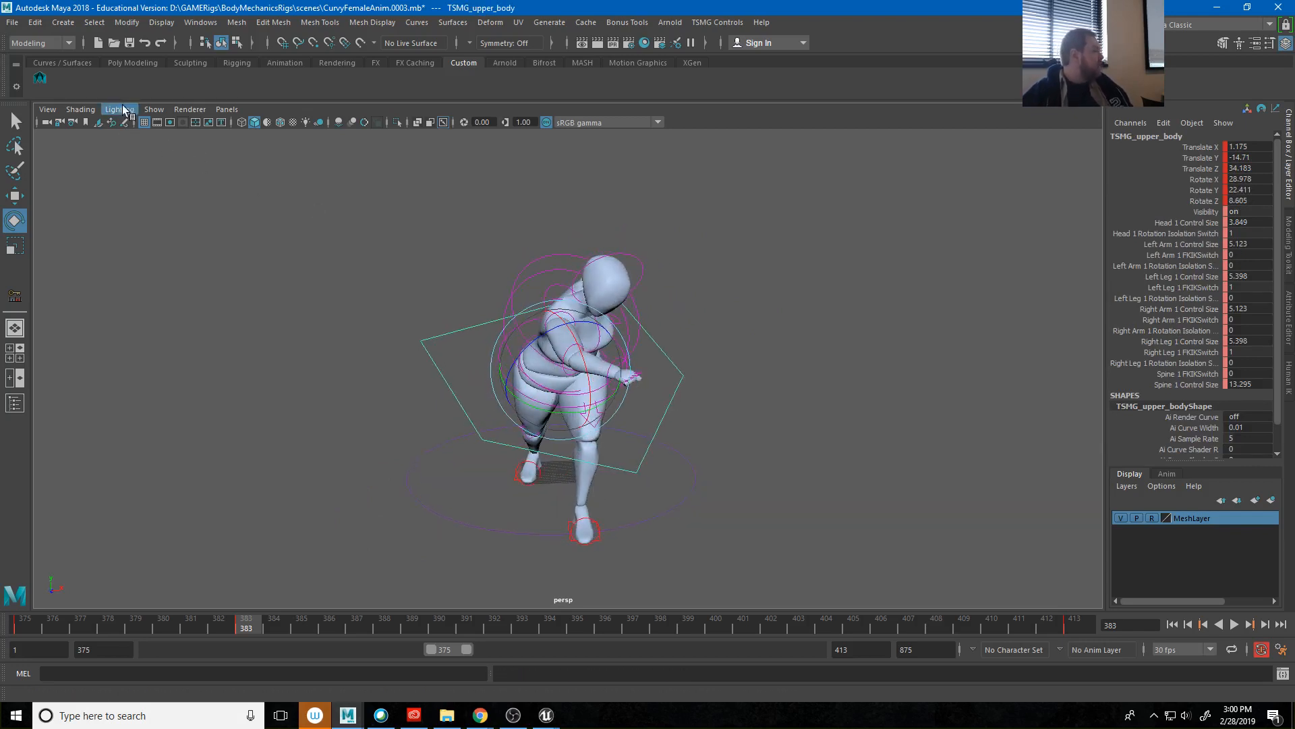
Create a polygon cylinder at the origin, stretch it to a Scale Y of about 55 and rotate it 90 degrees in X.
click(132, 63)
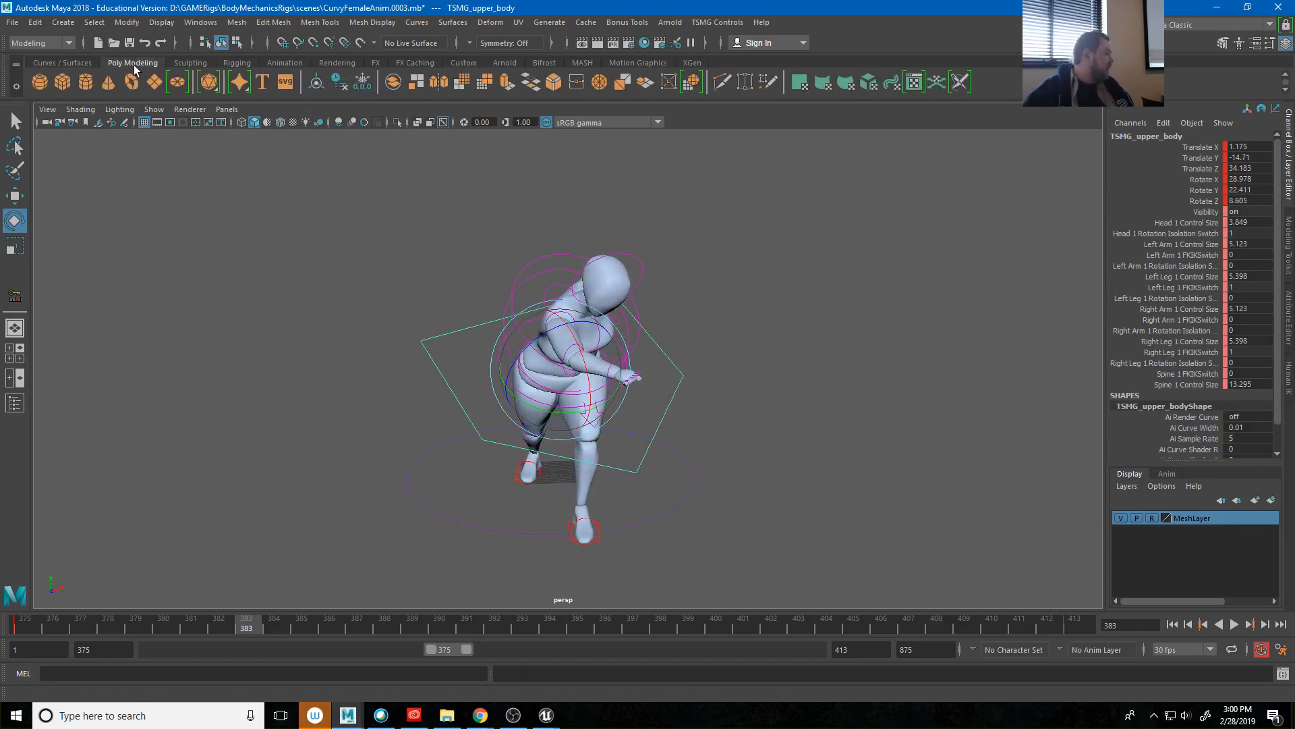
click(81, 85)
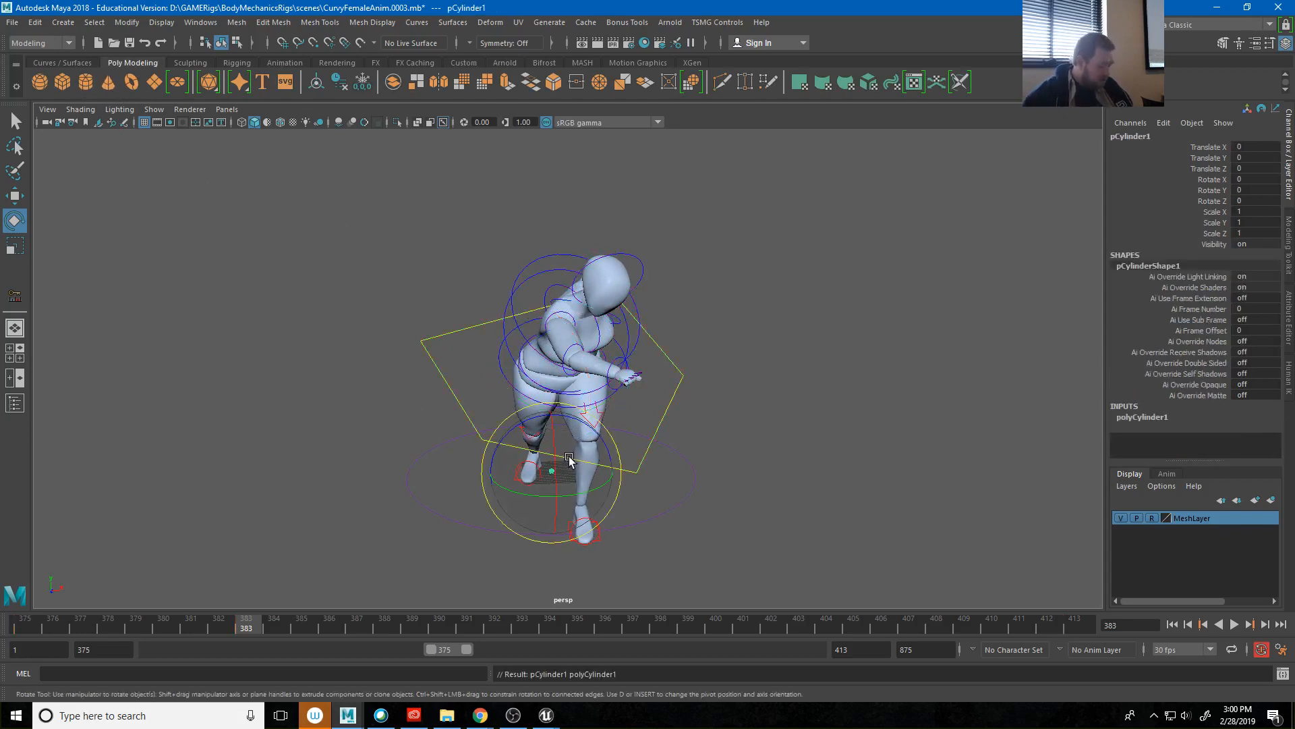
key(r)
drag(551, 414, 585, 395)
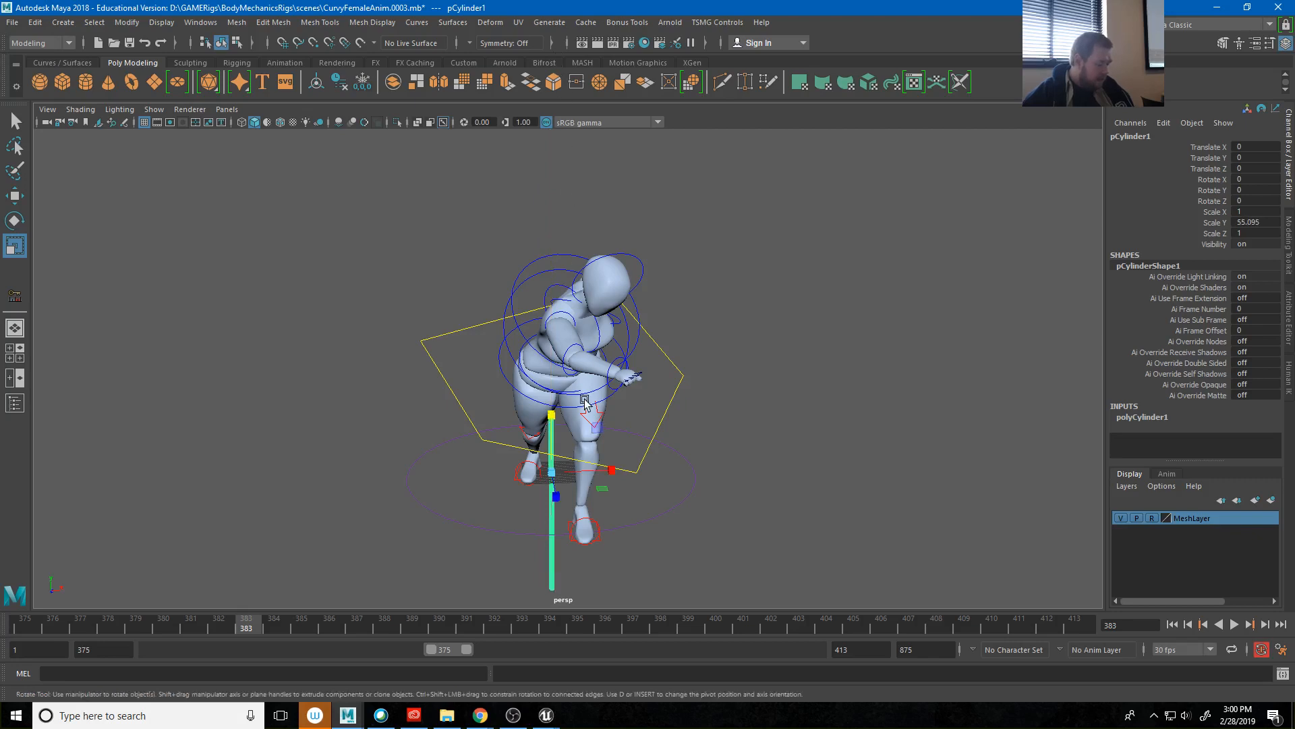
key(e)
drag(557, 456, 561, 491)
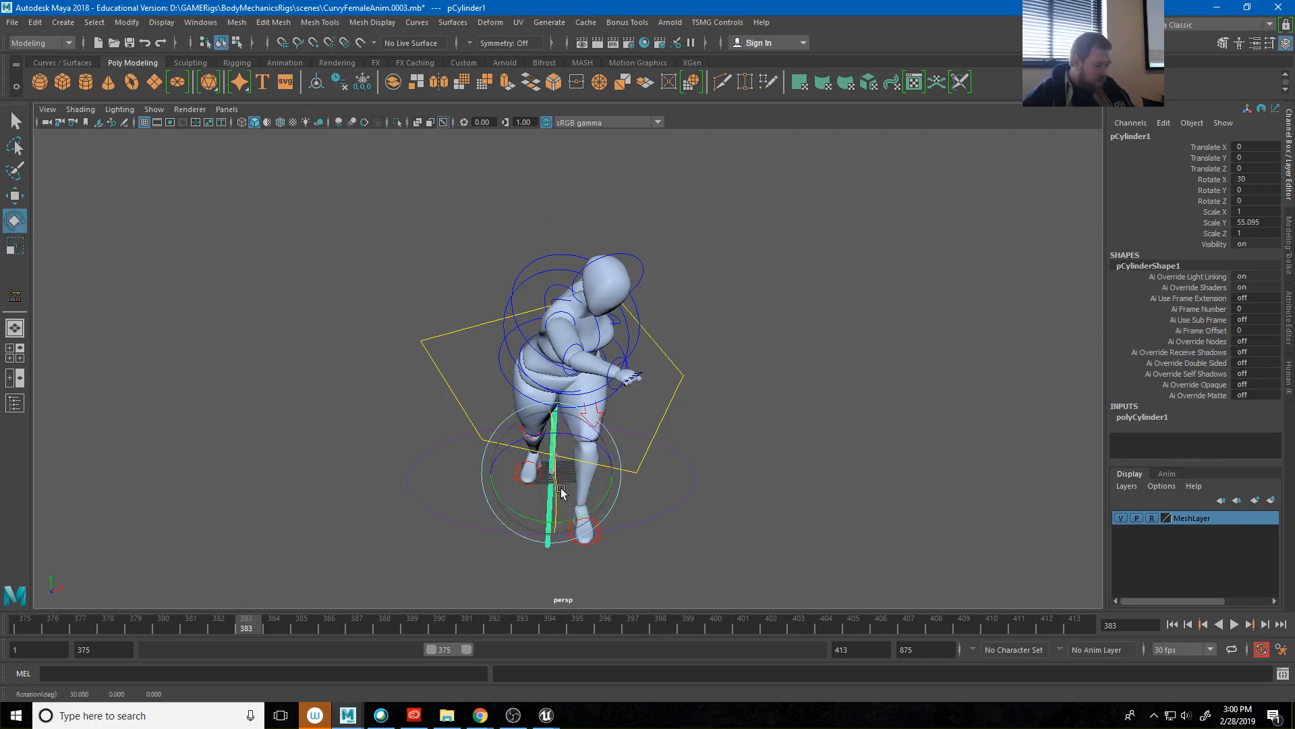
alt+drag(485, 545, 614, 555)
Lengthen the cylinder to a Scale Y of about 151 and thin it to about 0.45 in Scale X and Z as a guide line.
key(r)
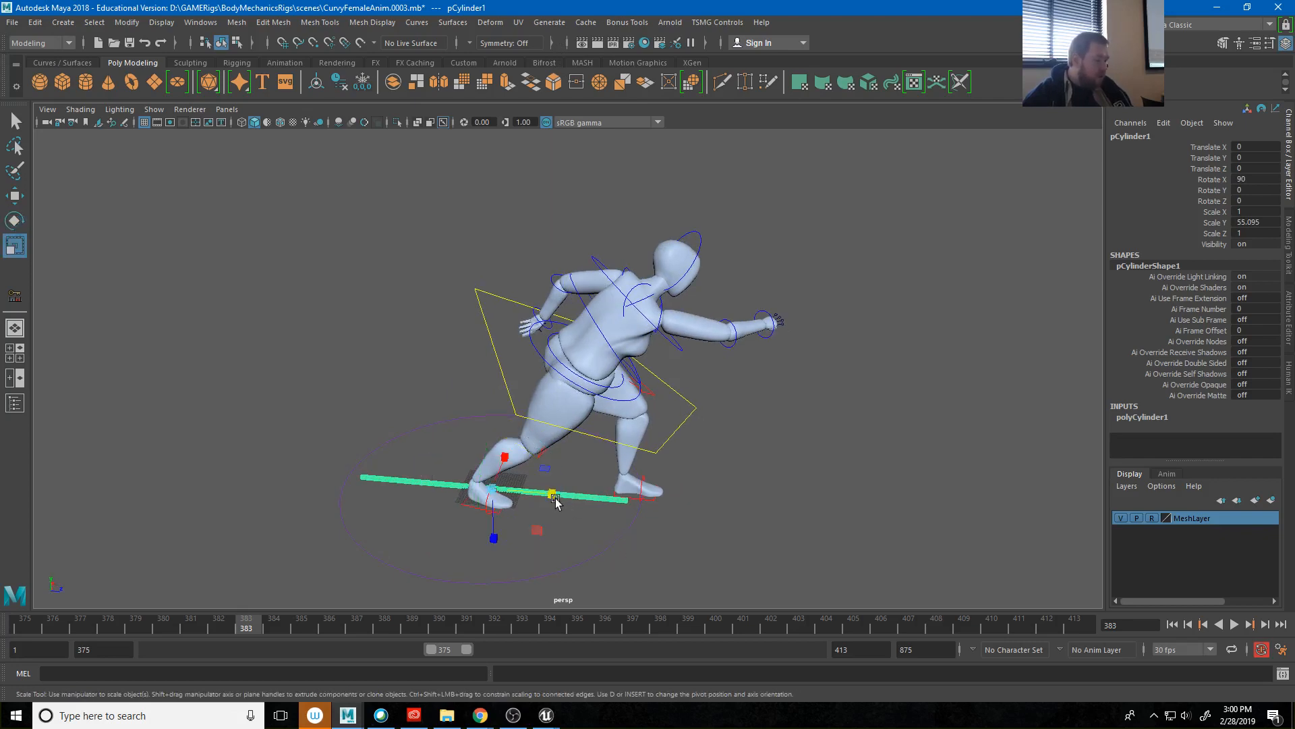
drag(553, 499, 803, 517)
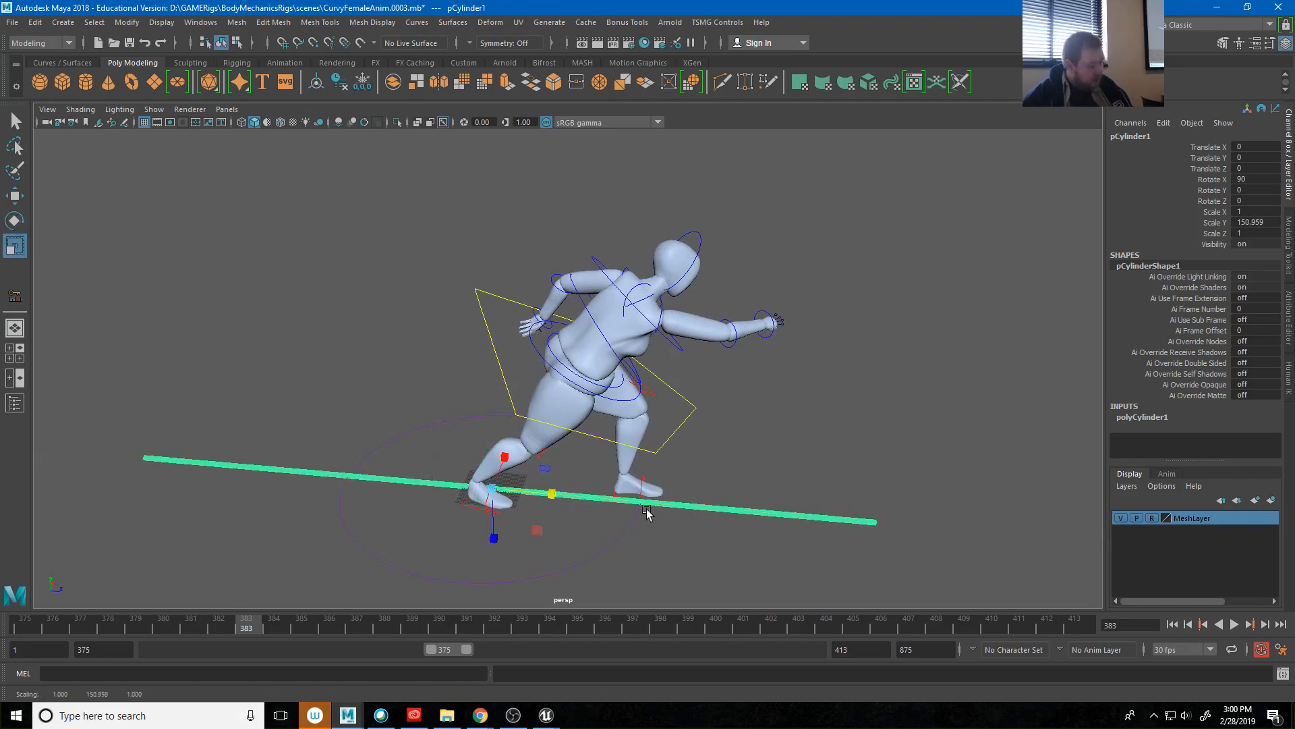
alt+drag(566, 518, 527, 510)
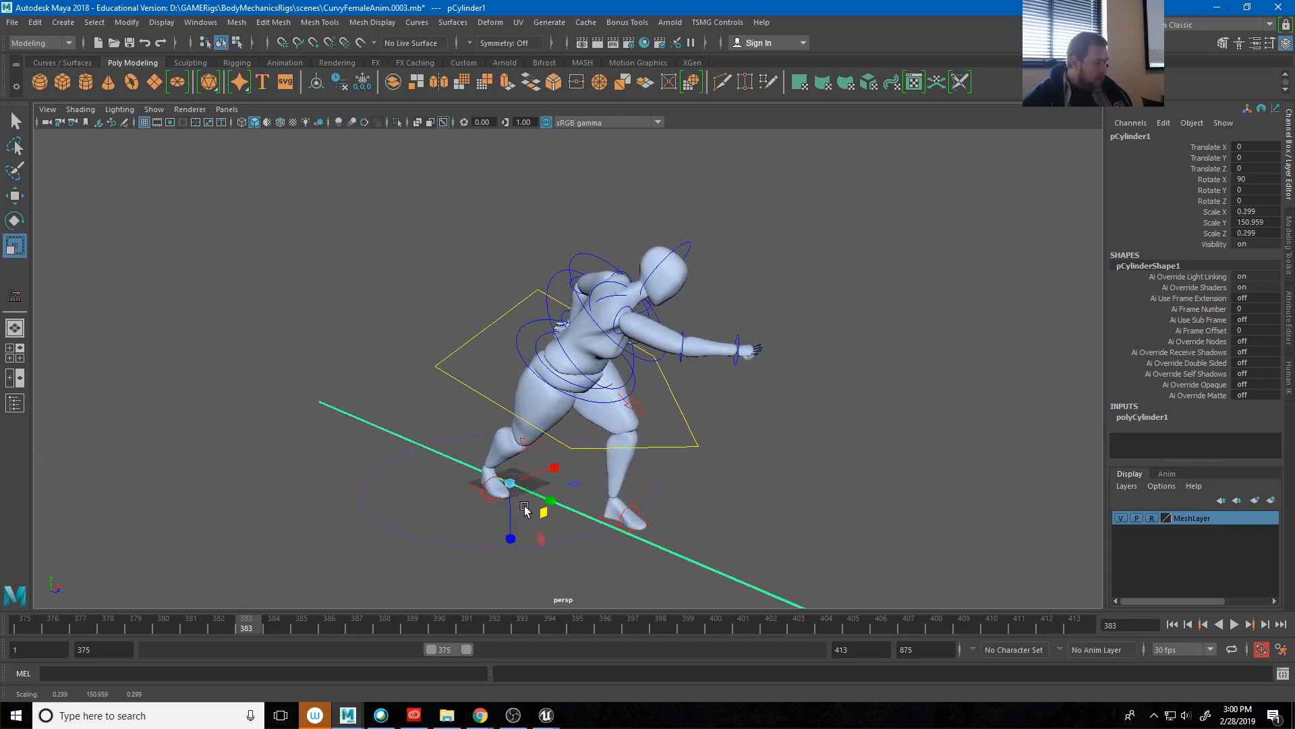
click(716, 486)
alt+drag(717, 485, 596, 500)
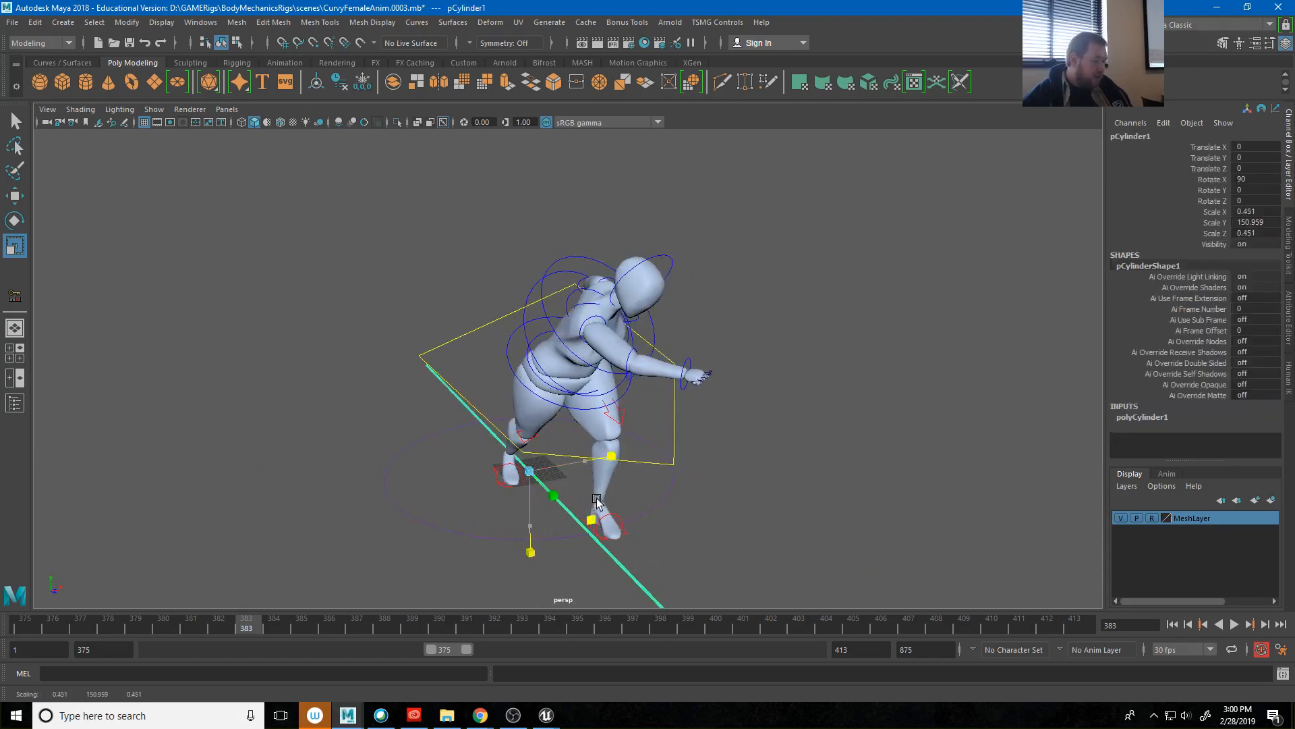
click(792, 515)
Rotate the right heel control to about 15.5 in X, and move the upper body control to about -18.3 Translate Y and 41.9 Translate Z.
alt+drag(792, 514, 668, 437)
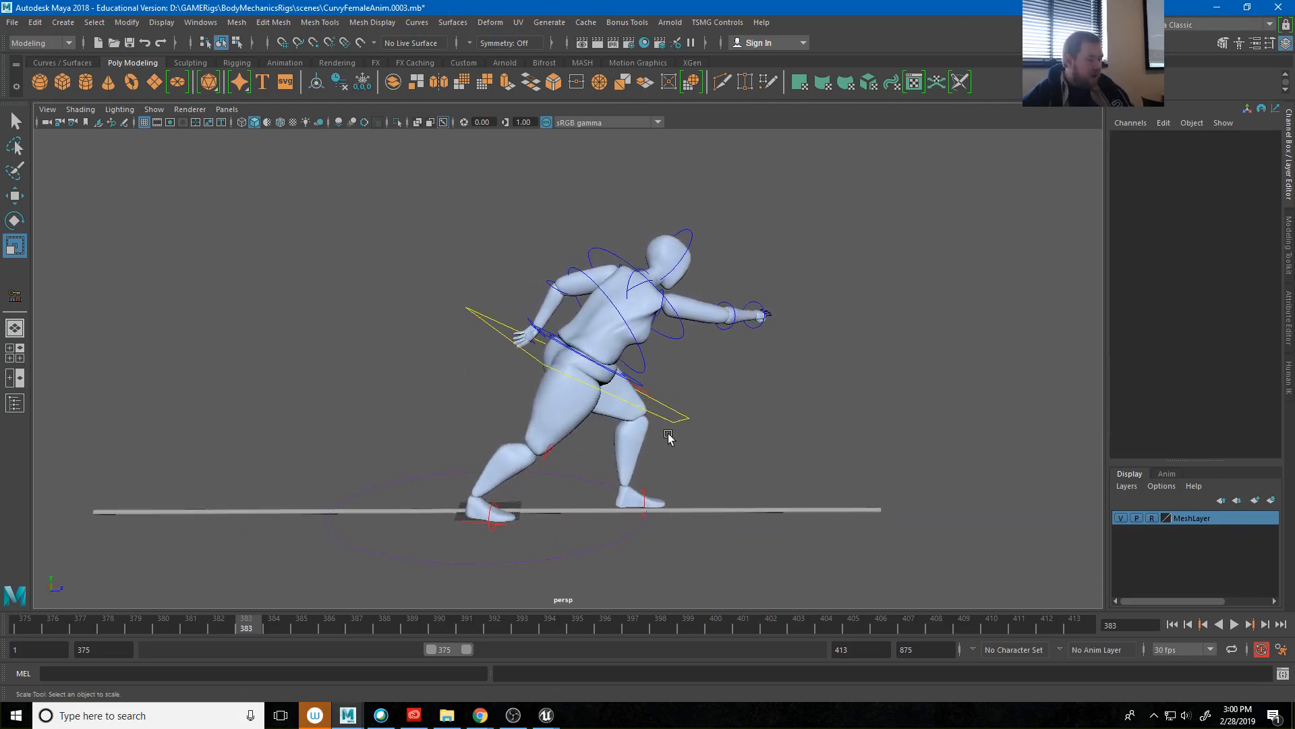
click(488, 506)
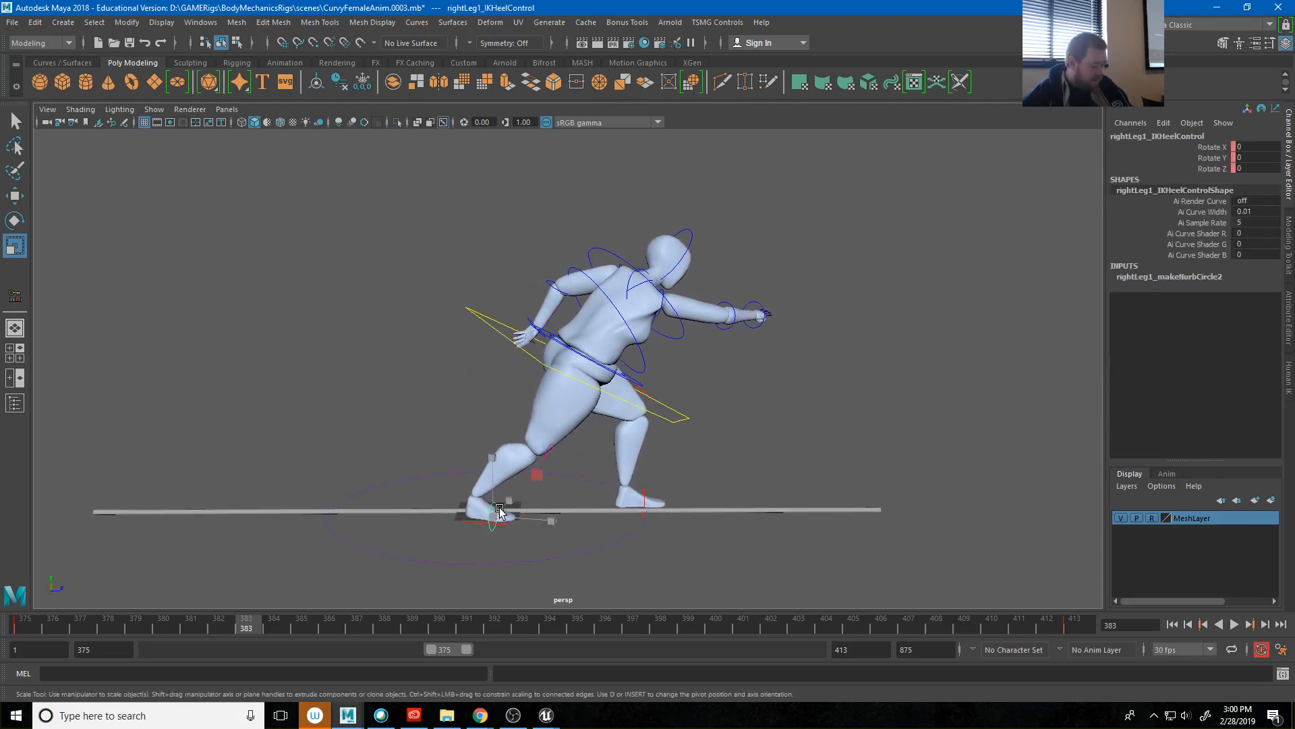
key(e)
drag(529, 472, 547, 494)
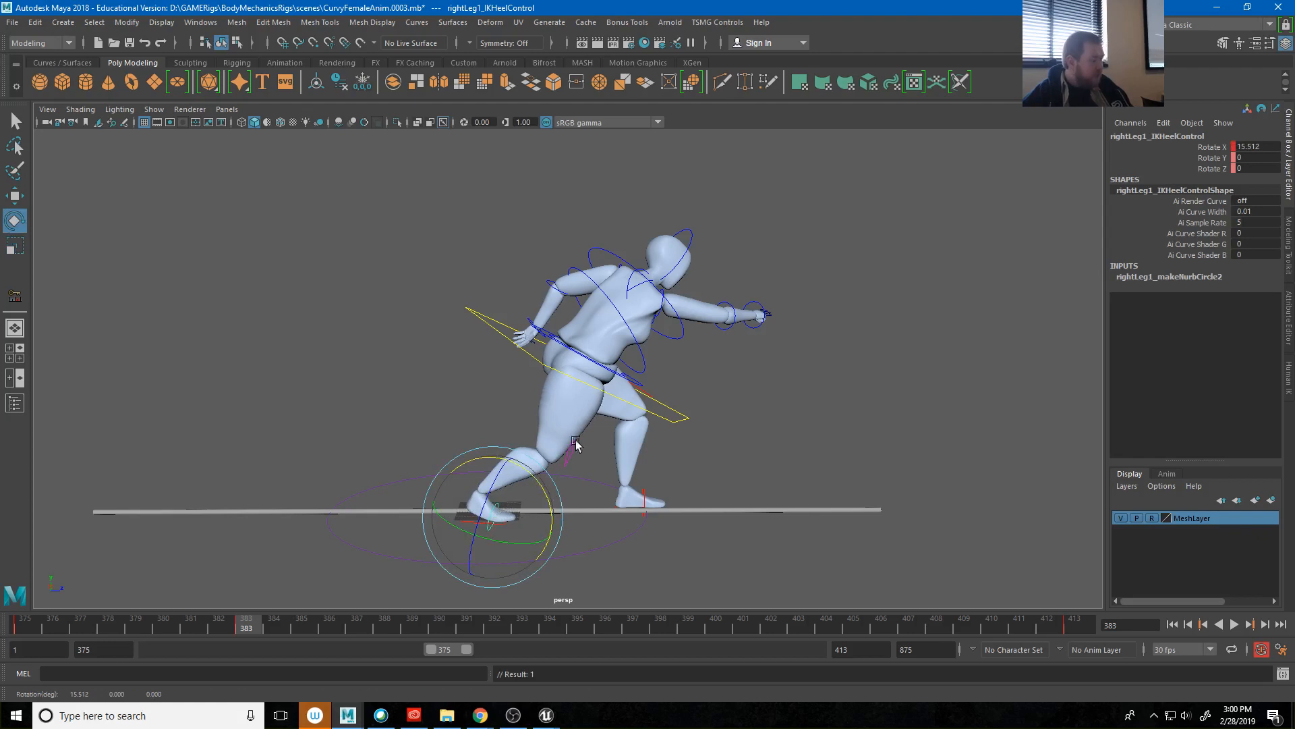
click(689, 423)
alt+drag(682, 428, 652, 433)
key(w)
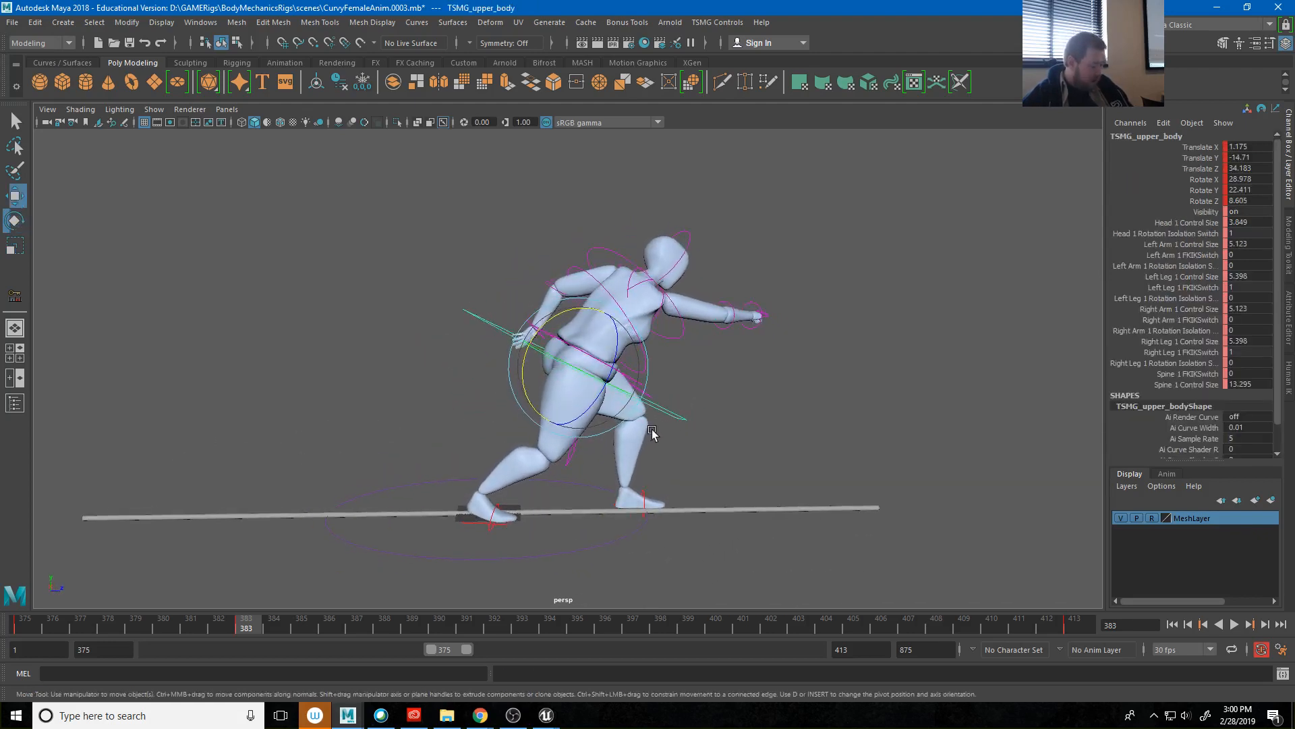
drag(606, 371, 634, 378)
Raise the right heel control to about 42.1 in Rotate X, and move the upper body control forward to about 45.7 Translate Z.
click(494, 509)
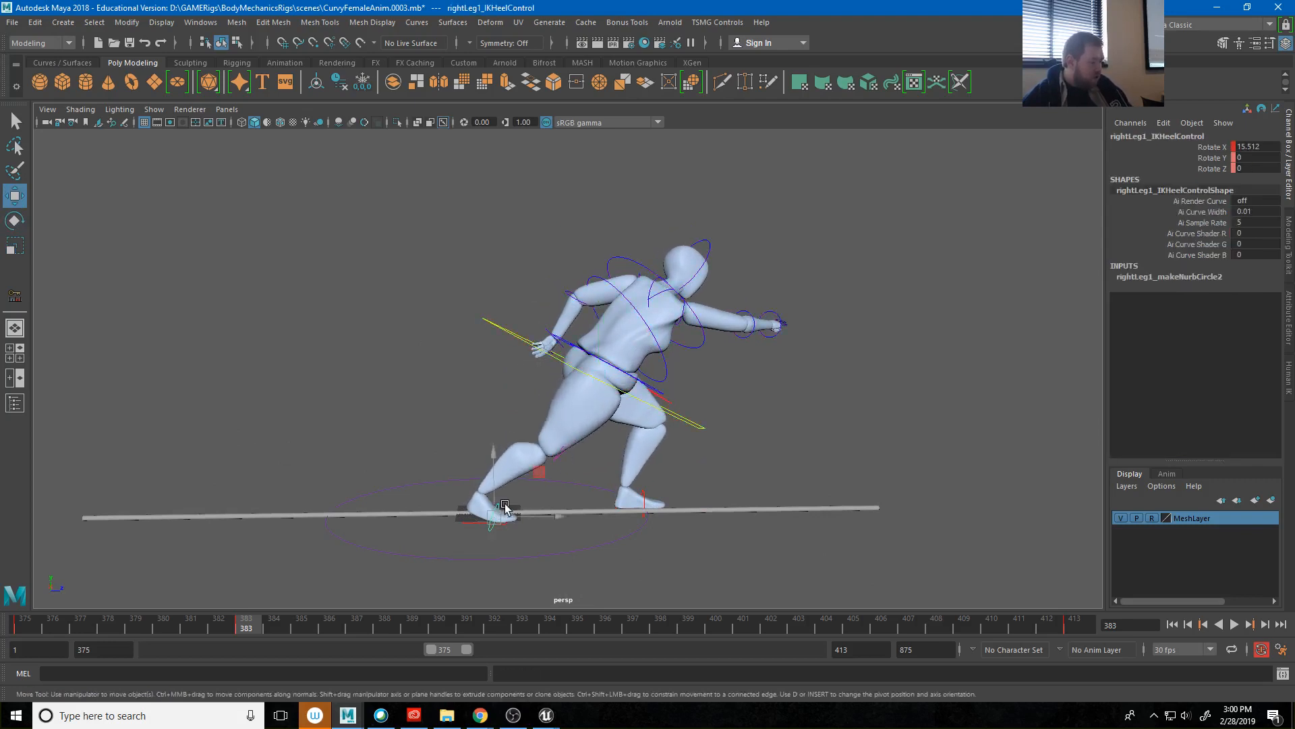
key(e)
drag(535, 477, 553, 500)
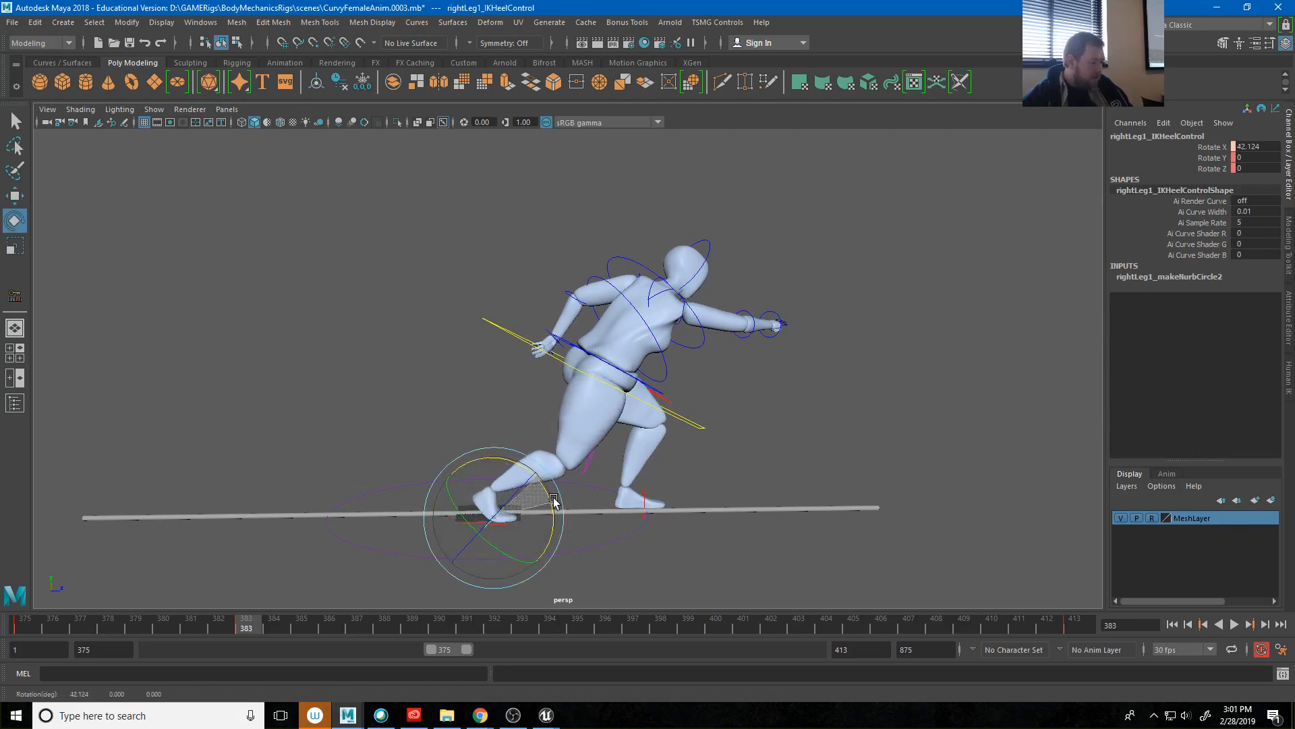
click(694, 426)
key(w)
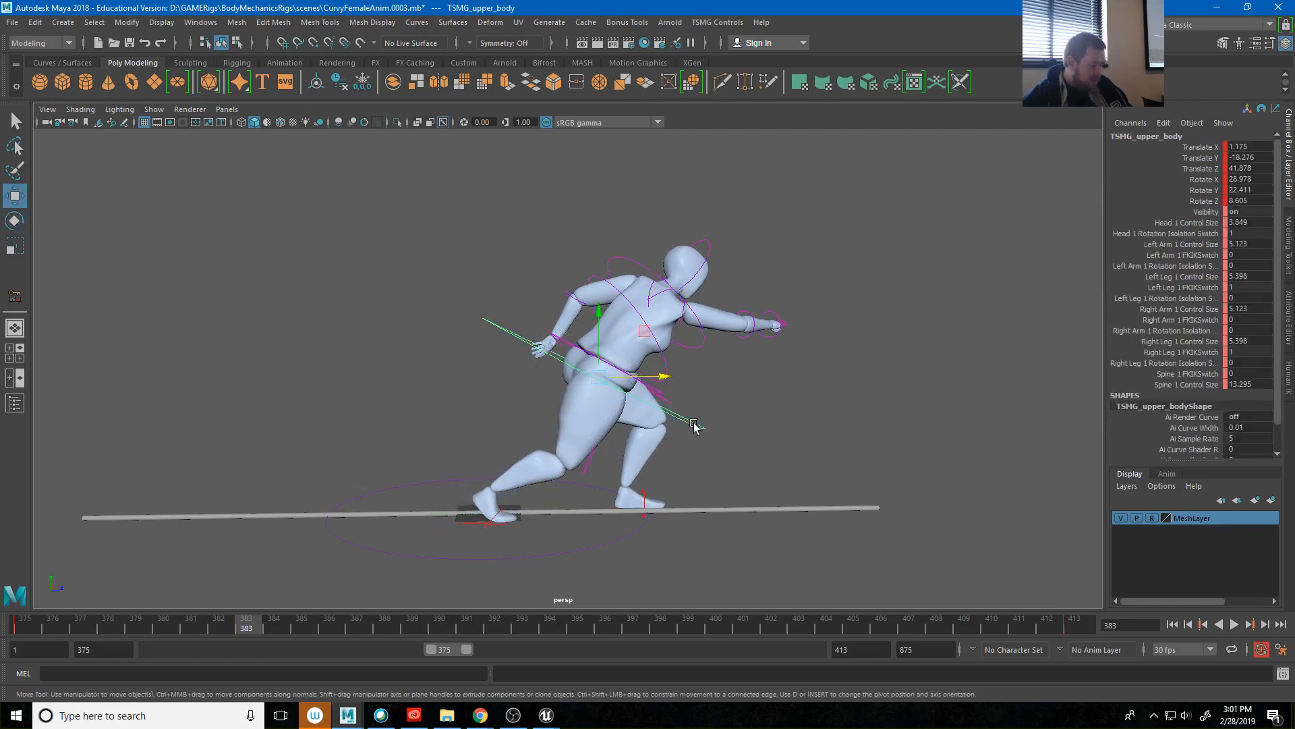
drag(658, 381, 525, 412)
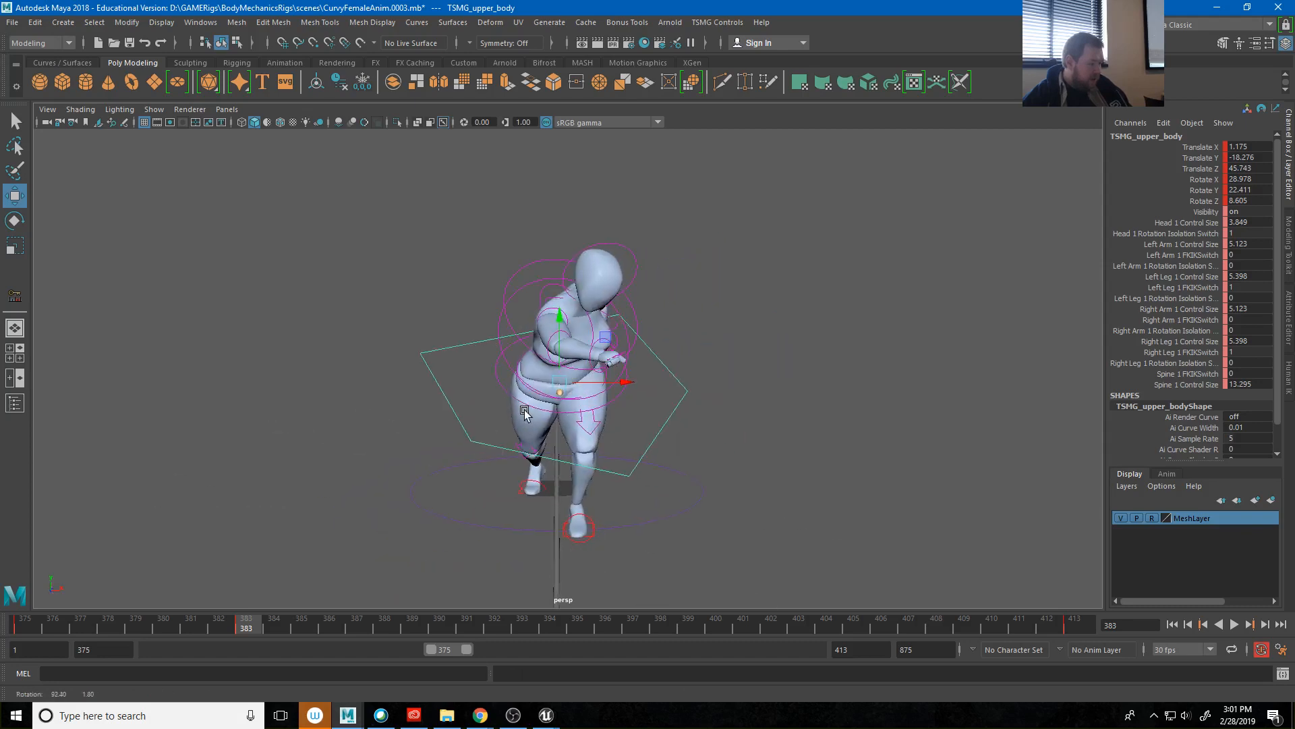
Shift the left foot IK control to about -2.7 Translate X and the upper body control to about 0.2 Translate X.
click(588, 527)
drag(614, 523, 611, 524)
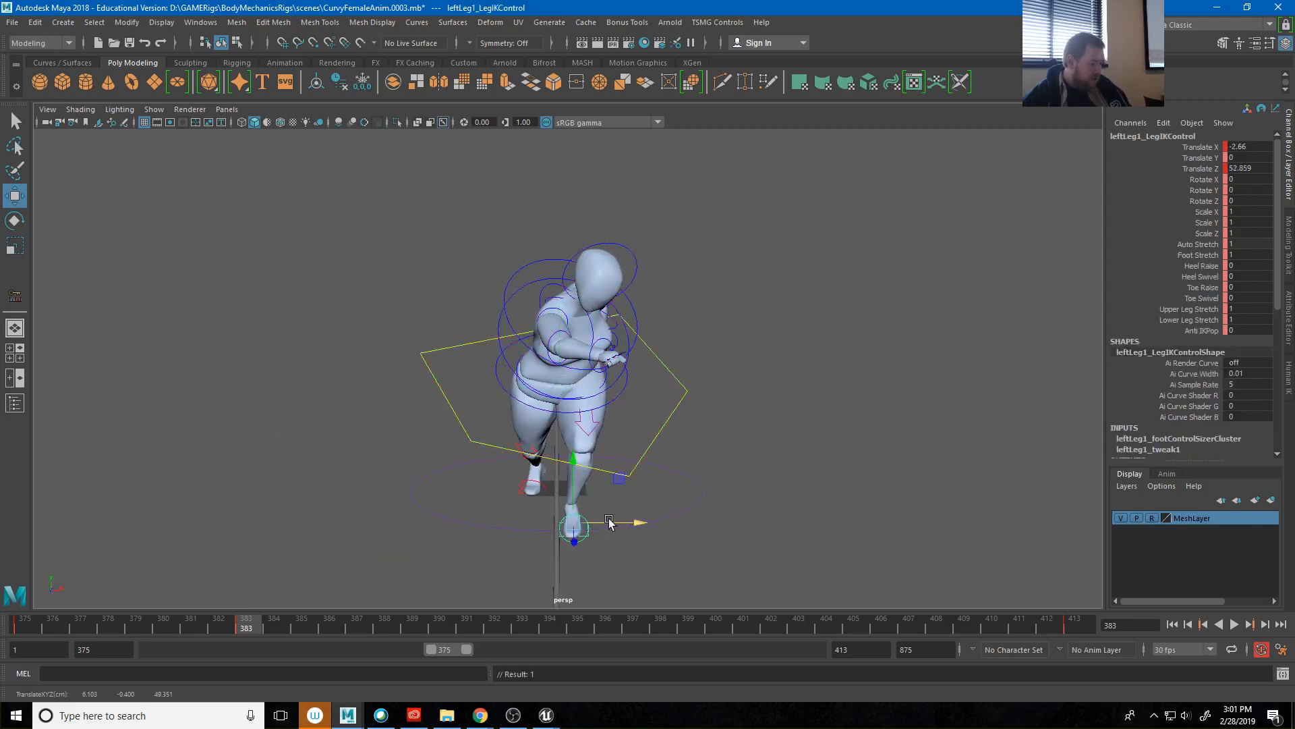
click(497, 448)
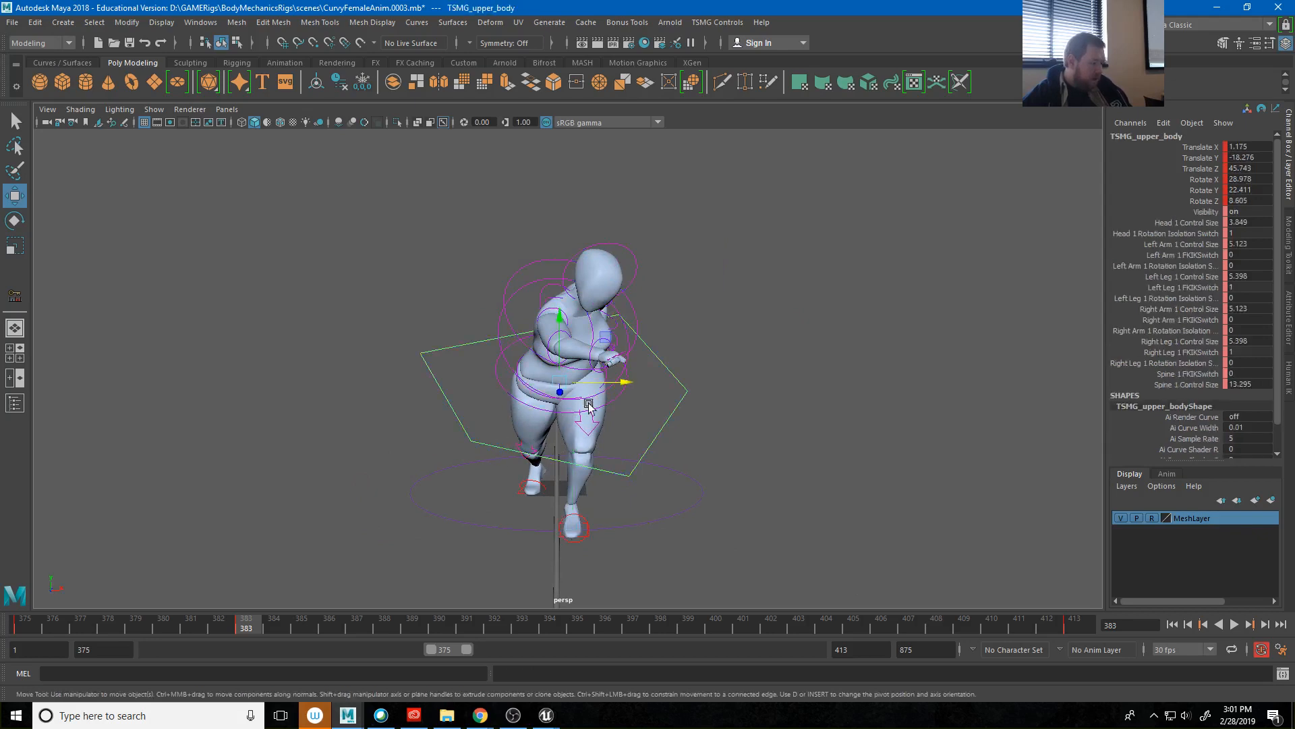
drag(616, 386, 807, 462)
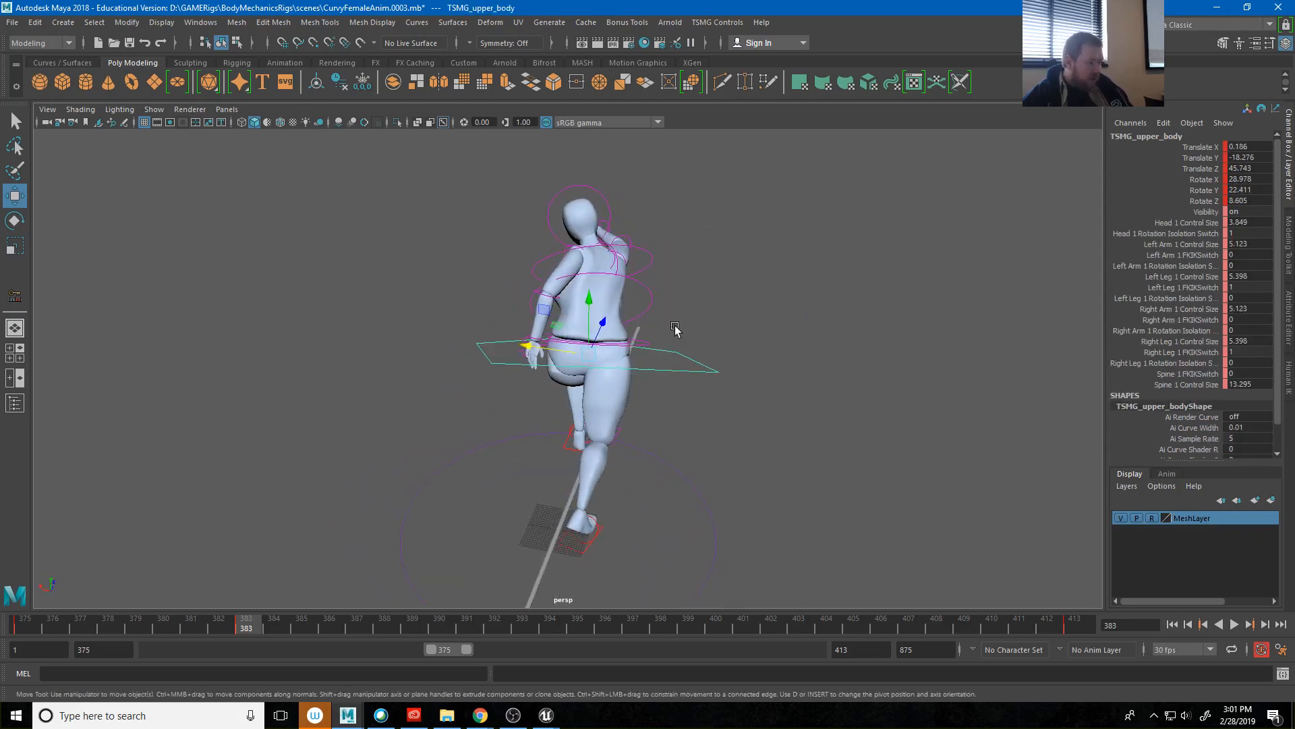
Examine the spine and hip pose at frame 383 from behind, the front and the side.
click(653, 299)
alt+drag(643, 379, 783, 364)
alt+right_drag(680, 357, 836, 392)
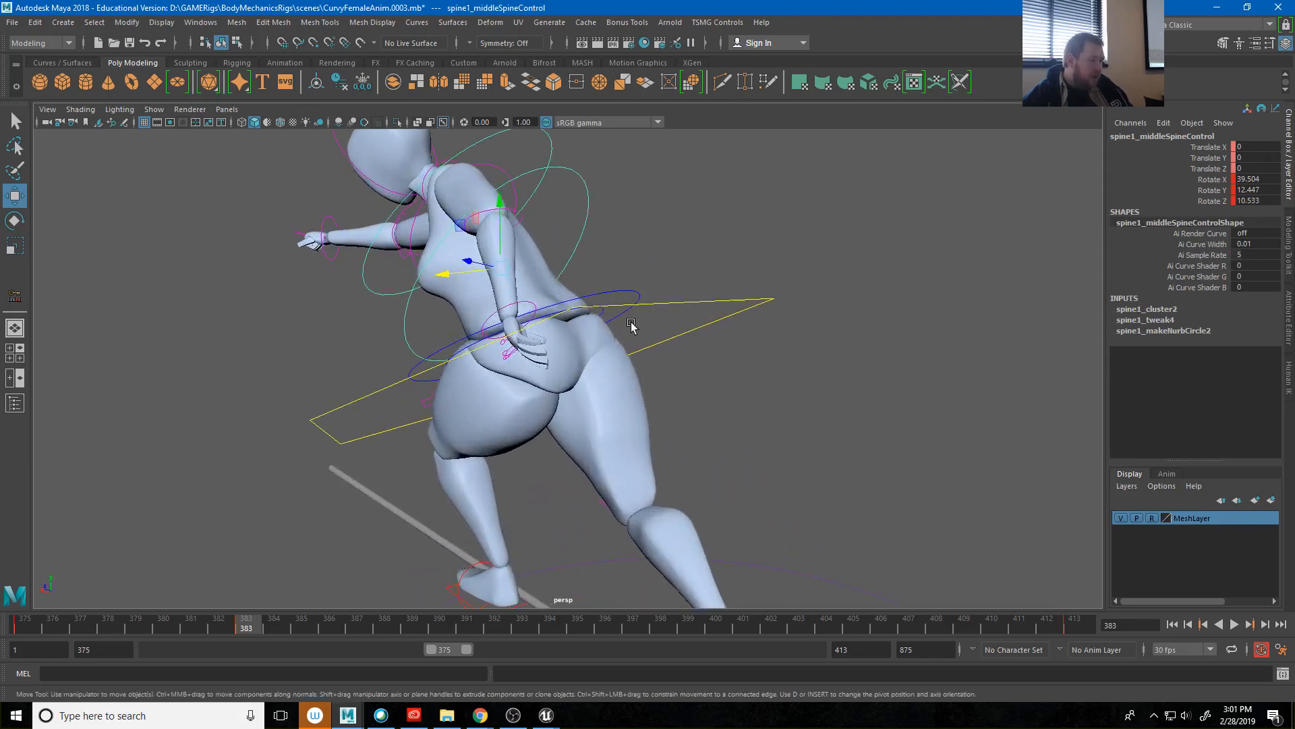
alt+drag(632, 326, 521, 388)
click(581, 365)
key(e)
alt+drag(427, 441, 663, 442)
alt+right_drag(663, 442, 645, 437)
alt+drag(630, 438, 594, 447)
click(812, 338)
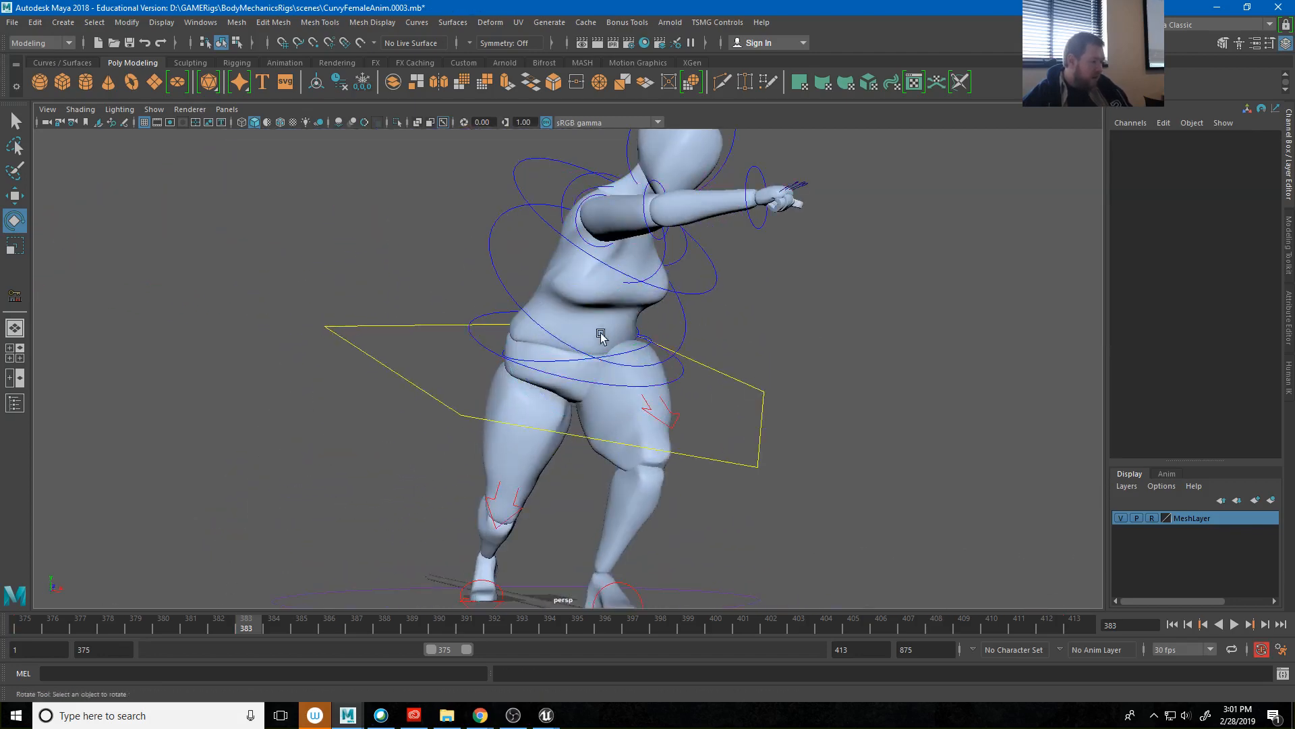
click(569, 347)
drag(569, 347, 761, 258)
click(759, 255)
Rotate the right lower arm to about 12.4 in Y and the right upper arm to about -66.7, -43.8 and 89.8 in X, Y and Z.
click(896, 317)
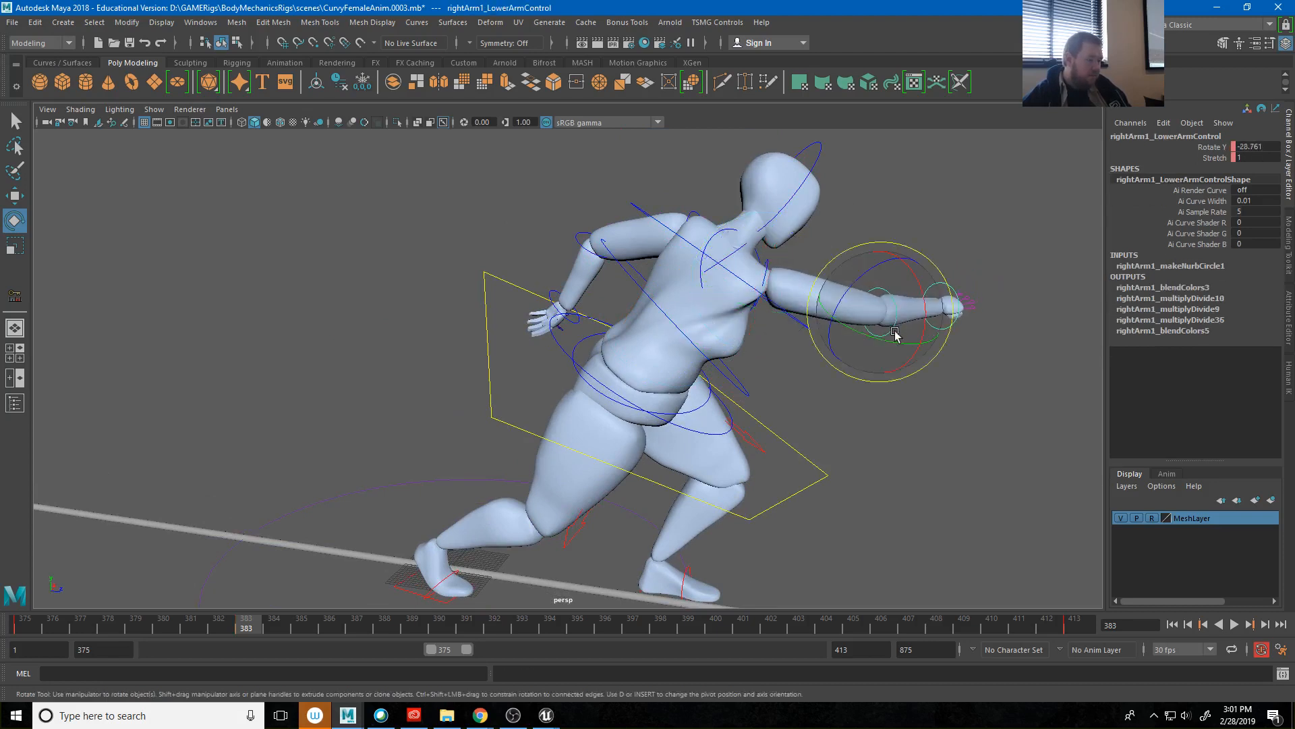
drag(896, 330, 796, 356)
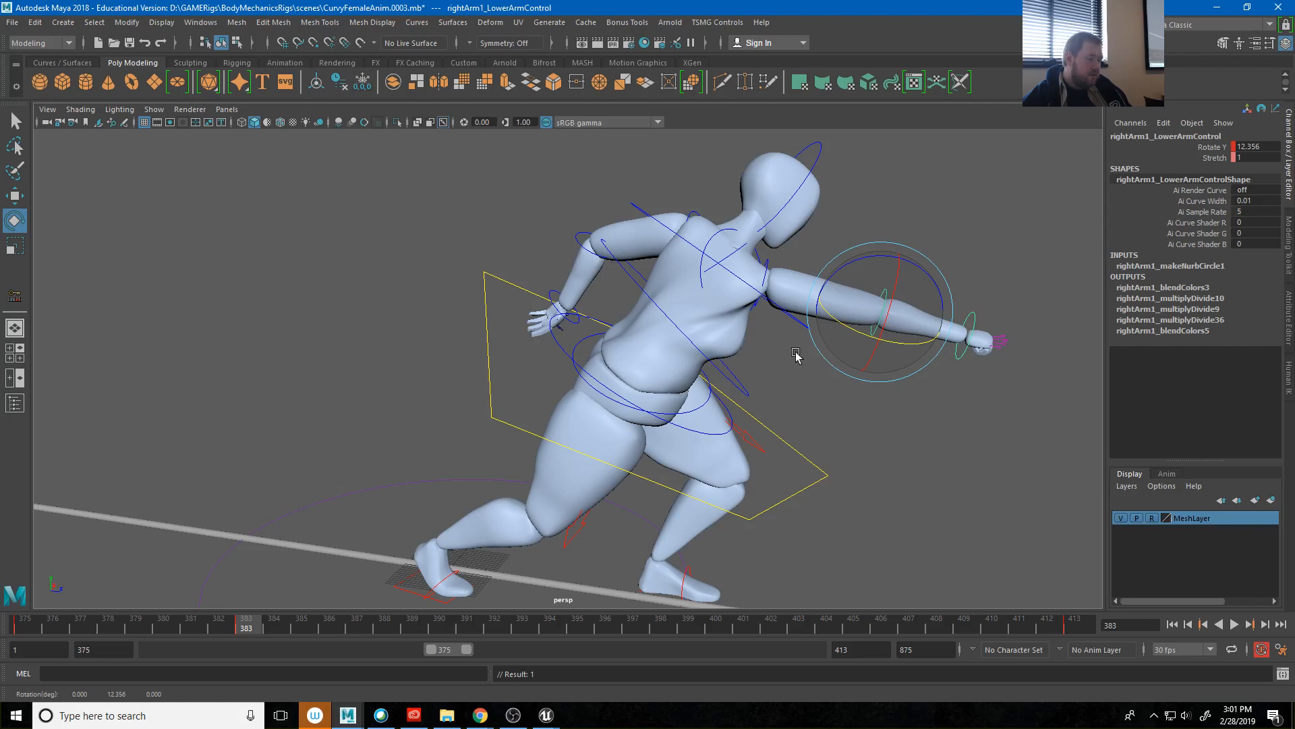
click(764, 270)
drag(786, 235, 644, 304)
alt+right_drag(786, 336, 587, 347)
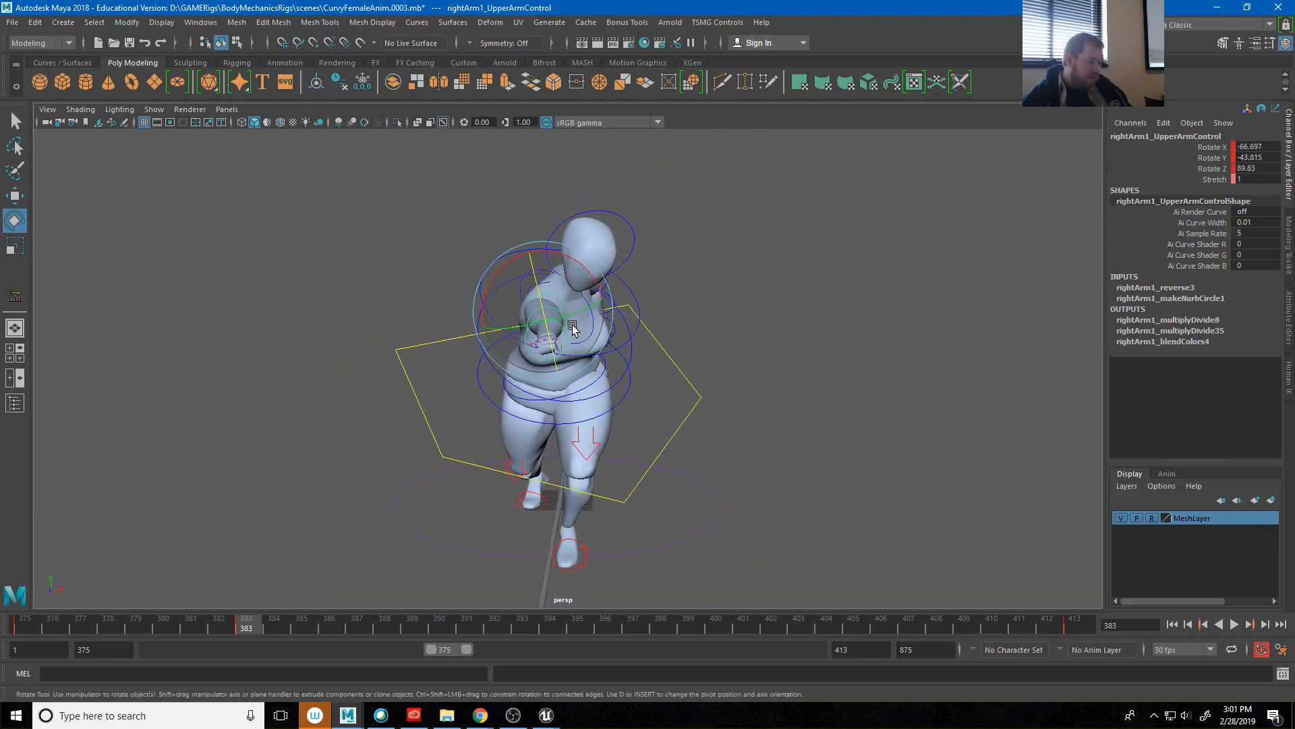
Fine-tune the right upper arm's rotation from the front and straighten the right lower arm to about 1.4 in Rotate Y.
mouse_move(572, 327)
mouse_down()
mouse_move(579, 319)
mouse_move(570, 332)
mouse_up()
click(692, 315)
click(553, 319)
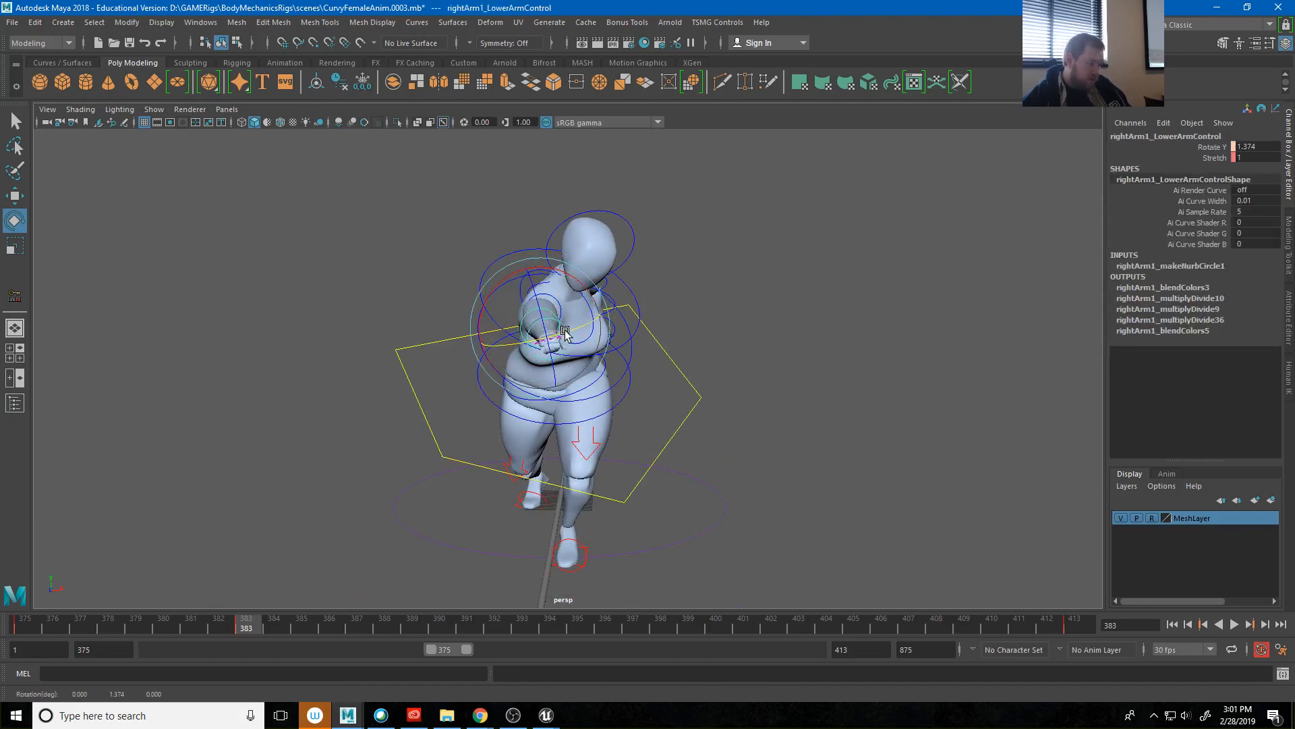
Rotate the right thumb control to about -15.1, 27.1 and -19.6 in X, Y and Z, and curl its End Joint to about 41.9.
alt+drag(491, 362, 645, 367)
alt+right_drag(645, 367, 1023, 396)
alt+middle_drag(1023, 396, 865, 440)
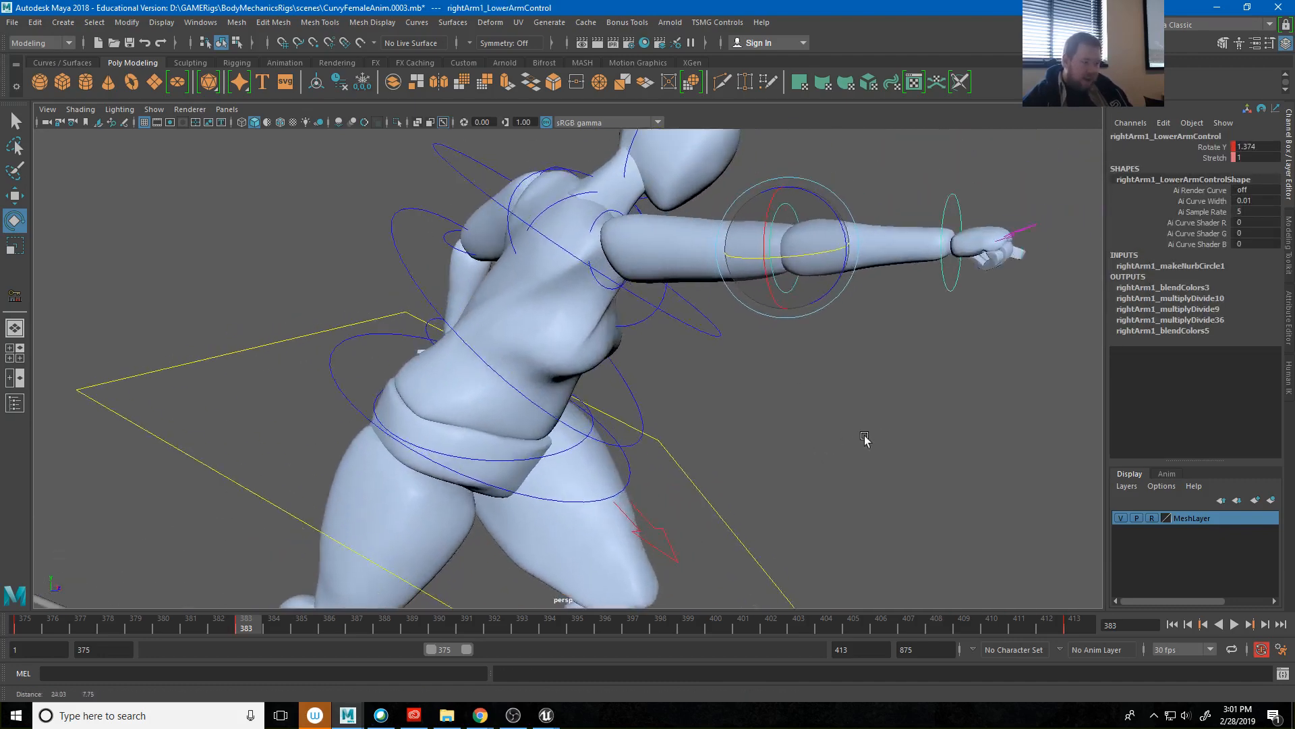
alt+drag(865, 439, 381, 476)
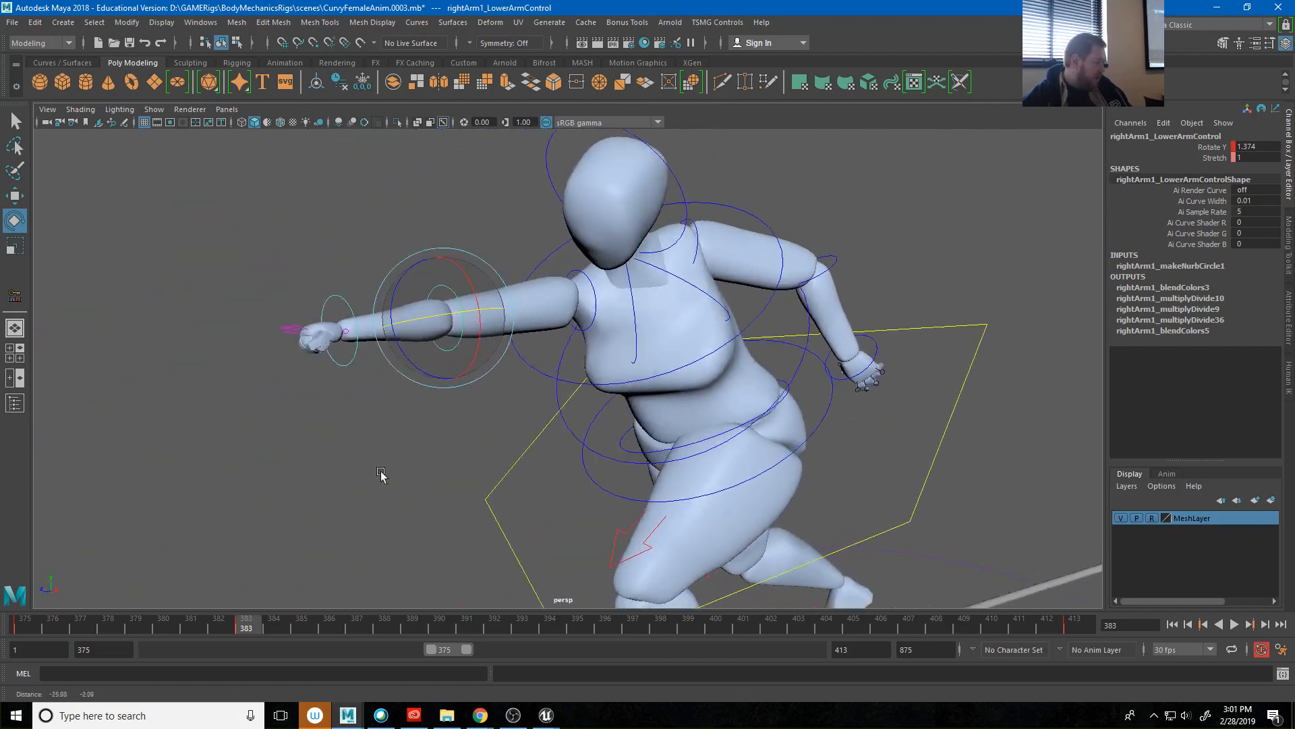
alt+middle_drag(381, 475, 586, 469)
alt+right_drag(445, 427, 868, 414)
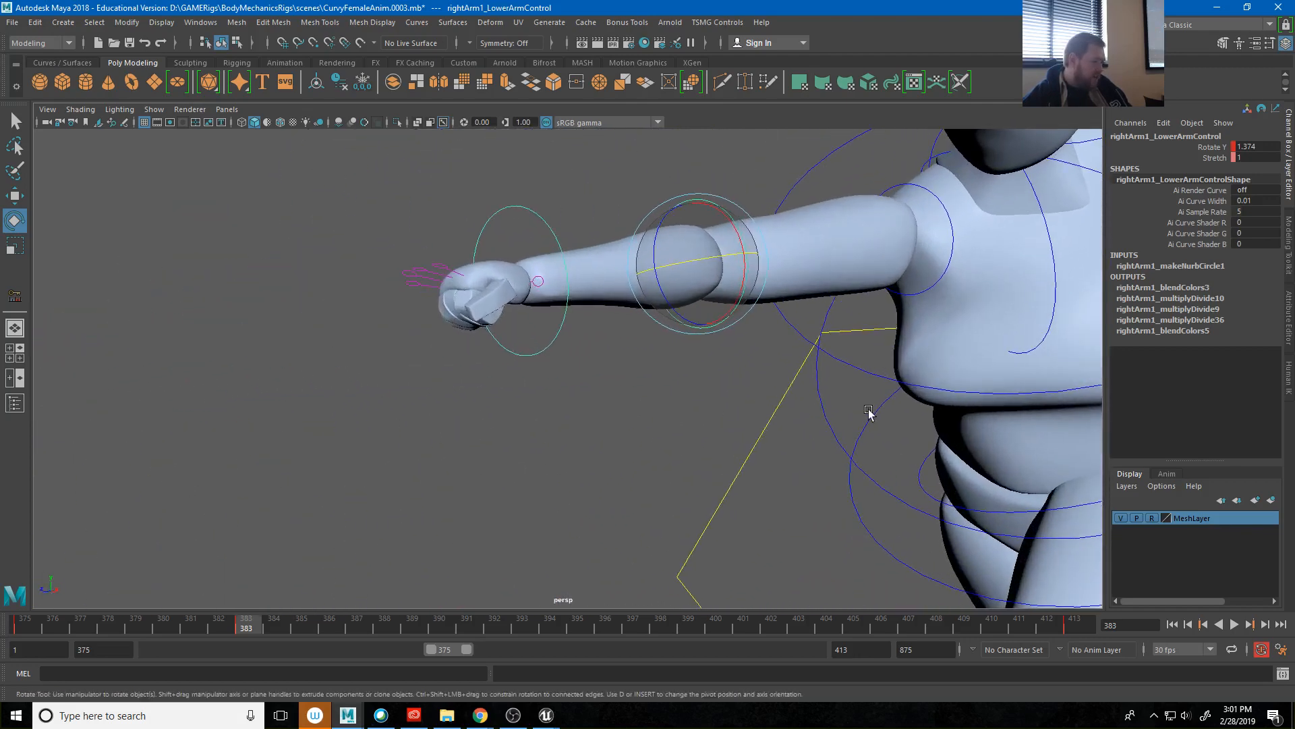
click(540, 282)
drag(471, 267, 494, 295)
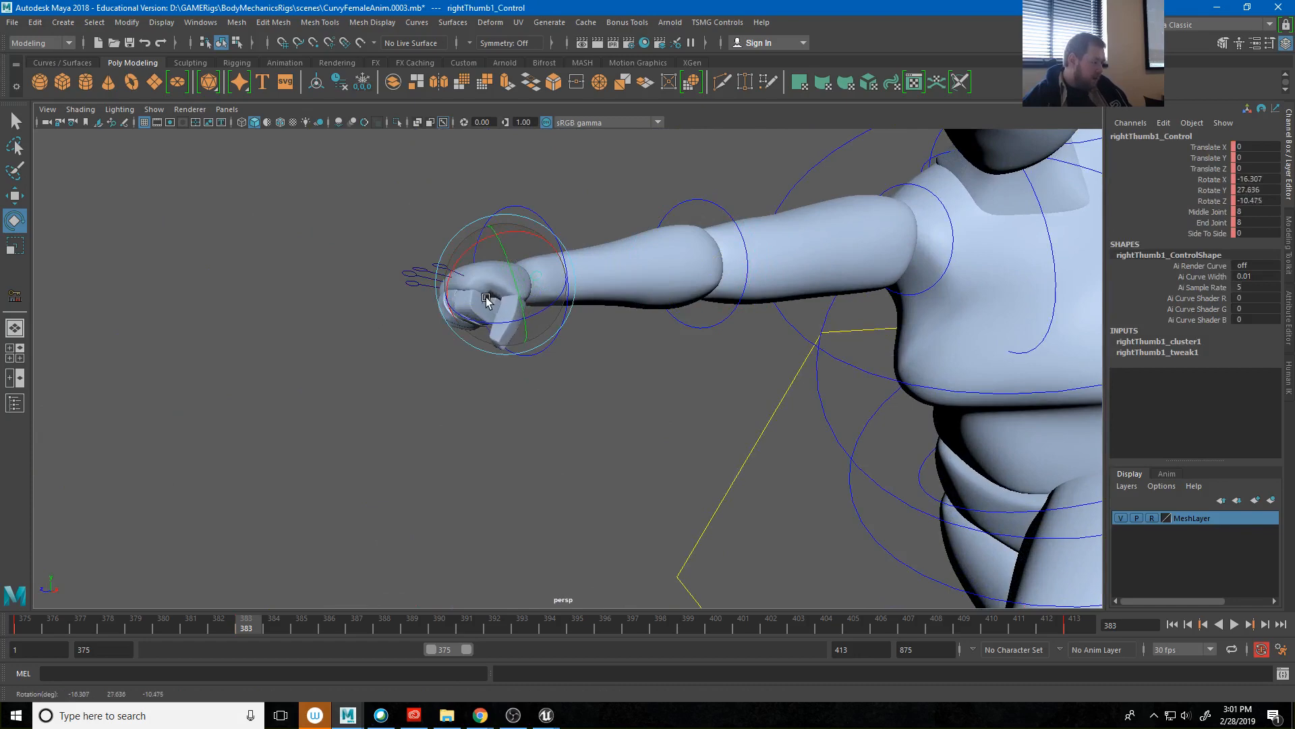
click(1214, 222)
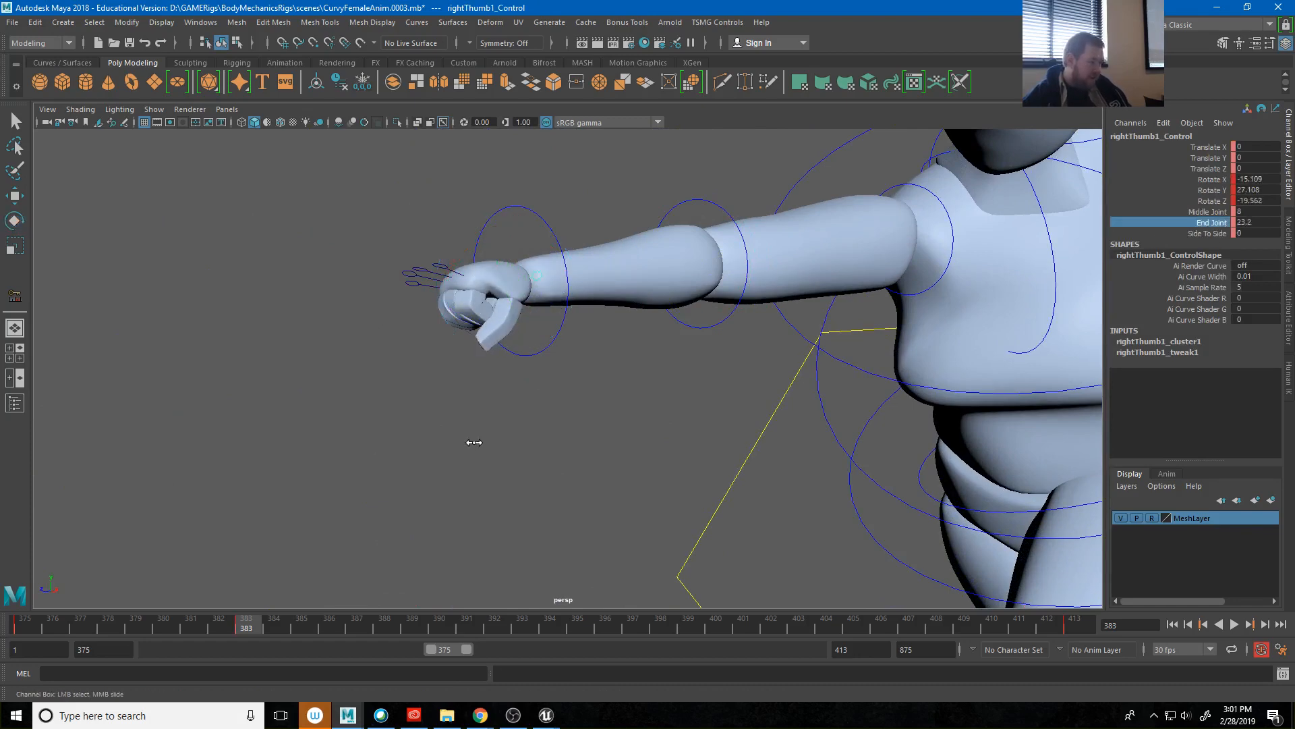
alt+drag(598, 432, 407, 251)
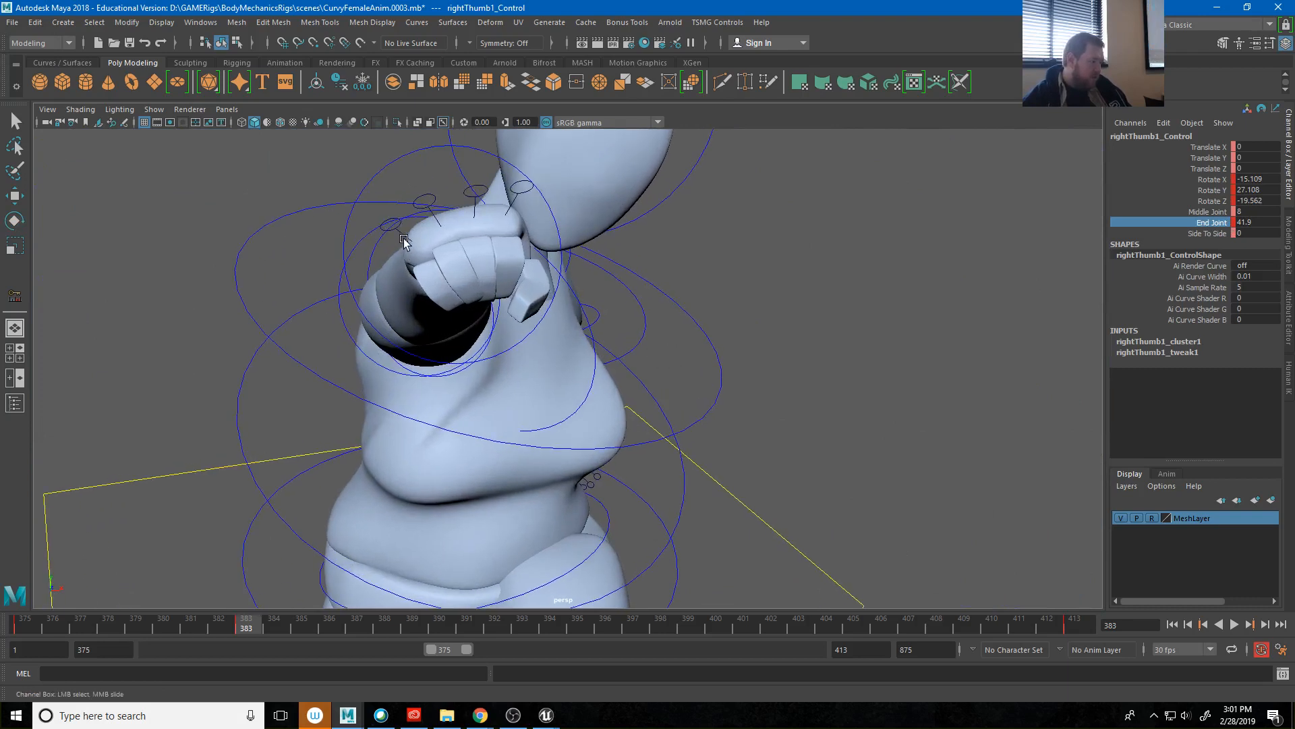
Rotate the right hand's first two finger controls together, bringing Finger1 to about -15.4, 0.7 and -61.0 in X, Y and Z.
click(426, 206)
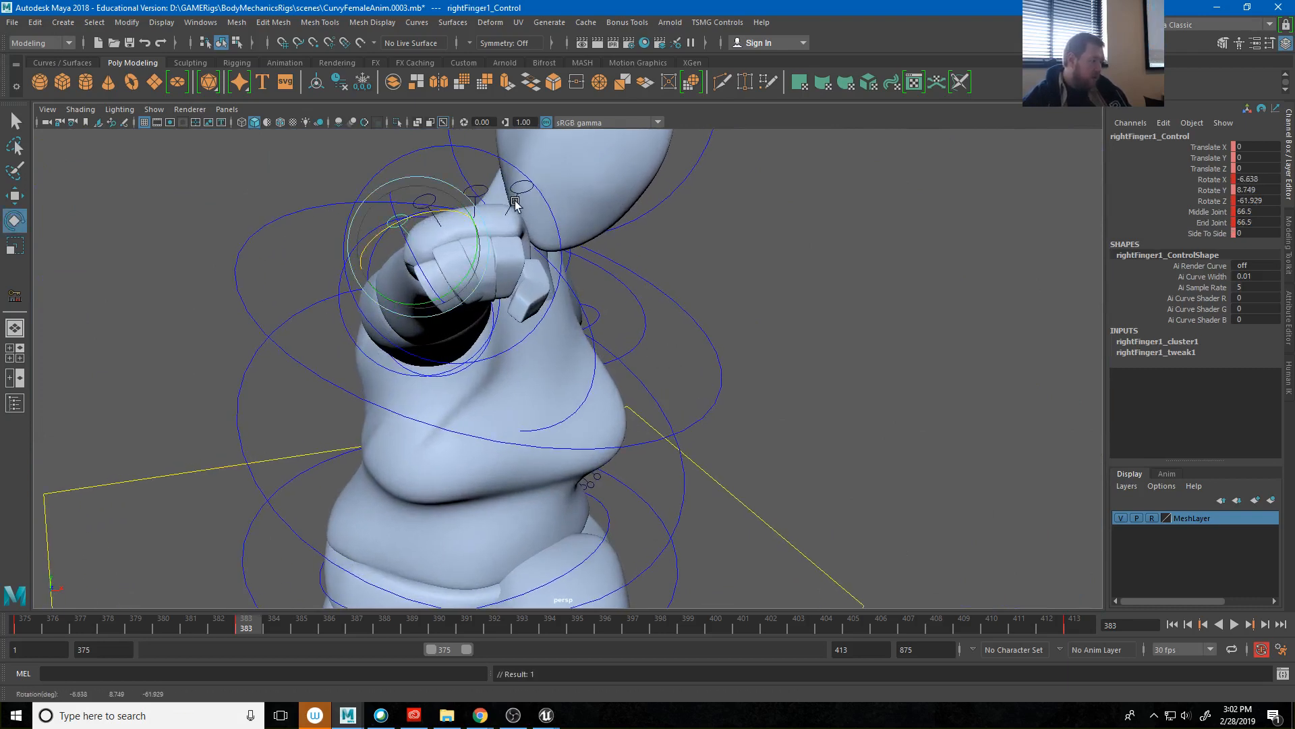
click(515, 202)
click(399, 225)
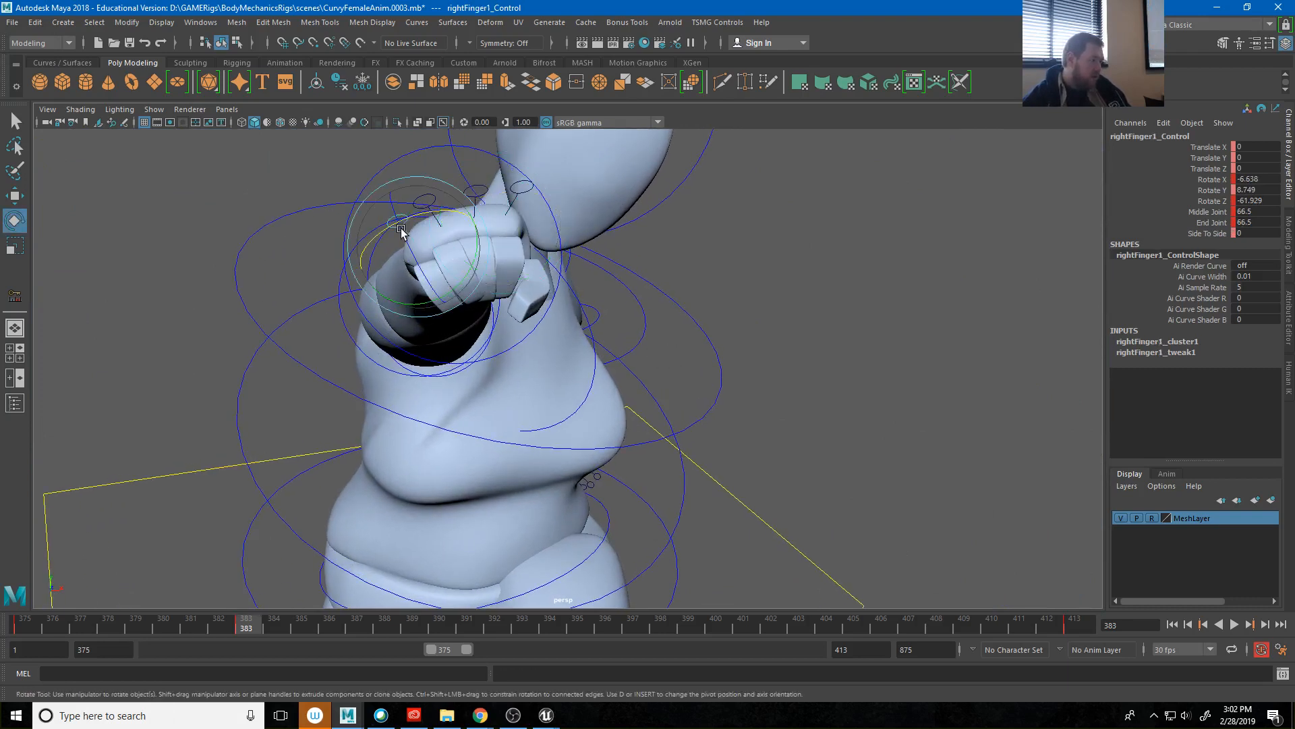
key(q)
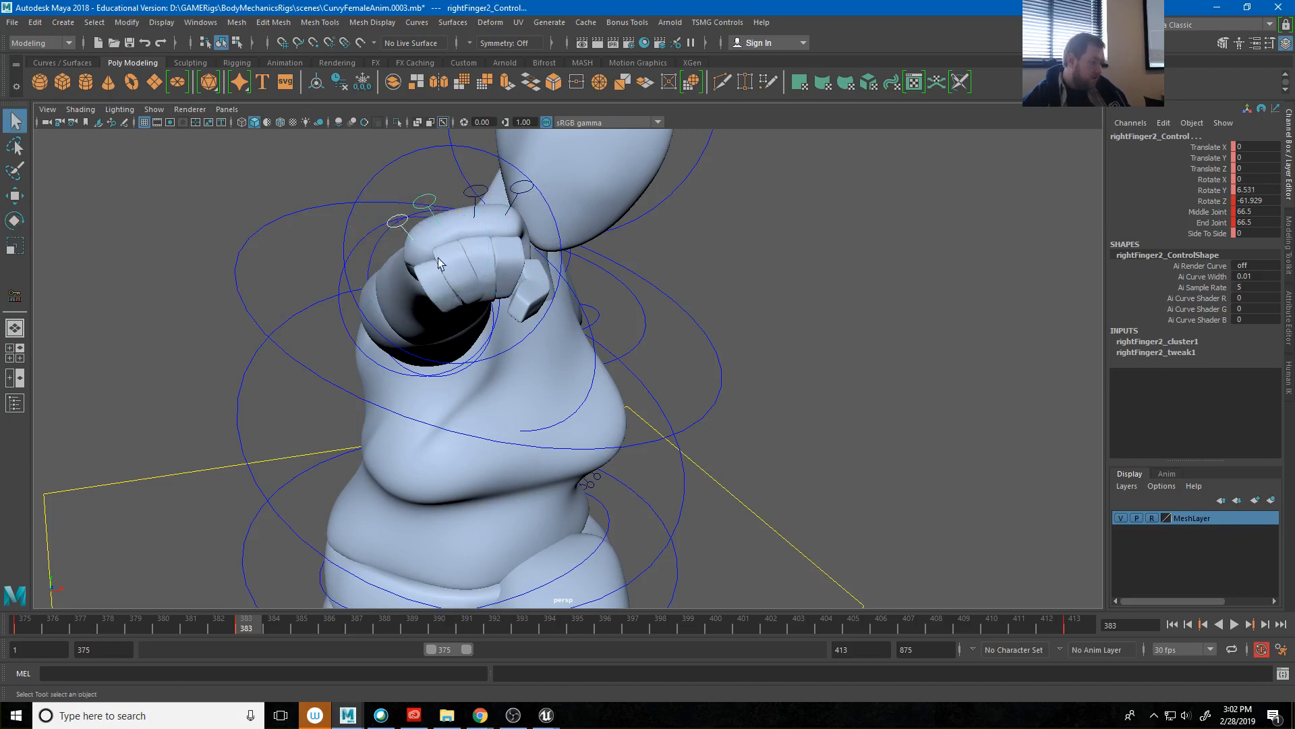
key(e)
drag(479, 278, 471, 281)
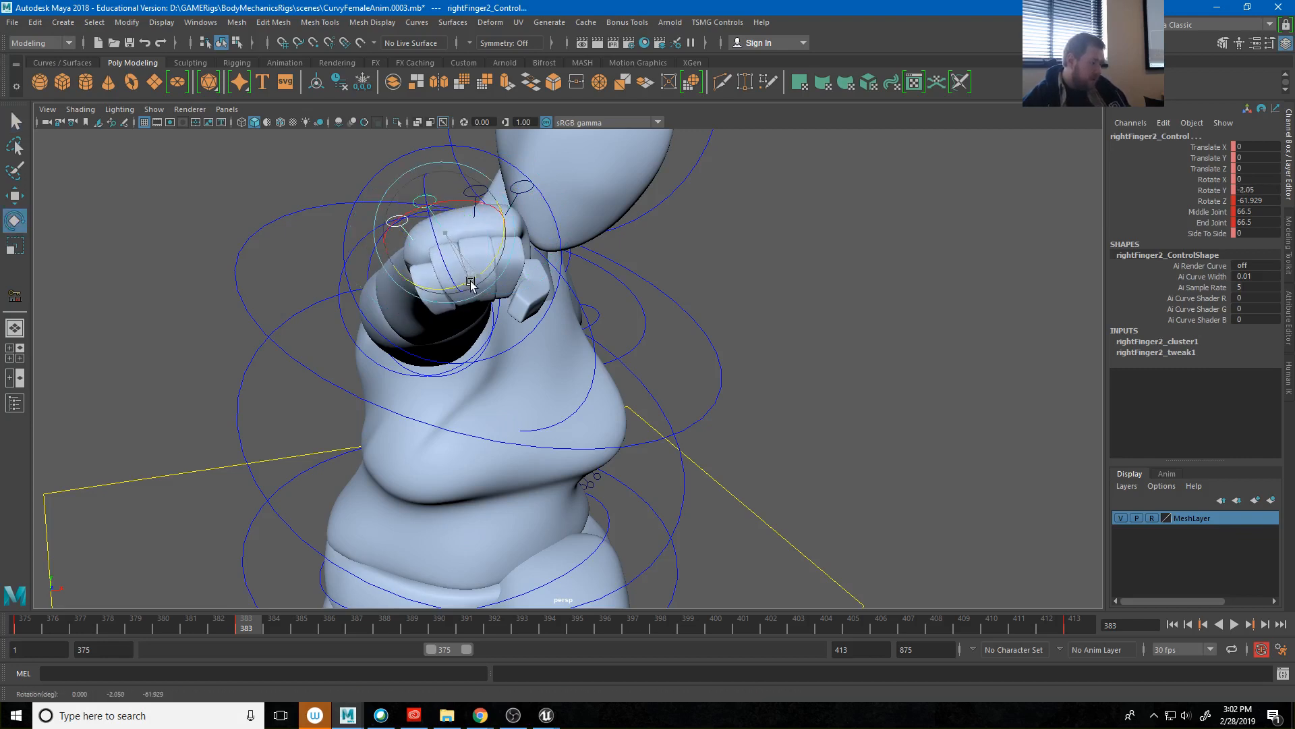
drag(467, 201, 695, 247)
Curl the right Finger1 control's End Joint to about 97.4.
click(697, 248)
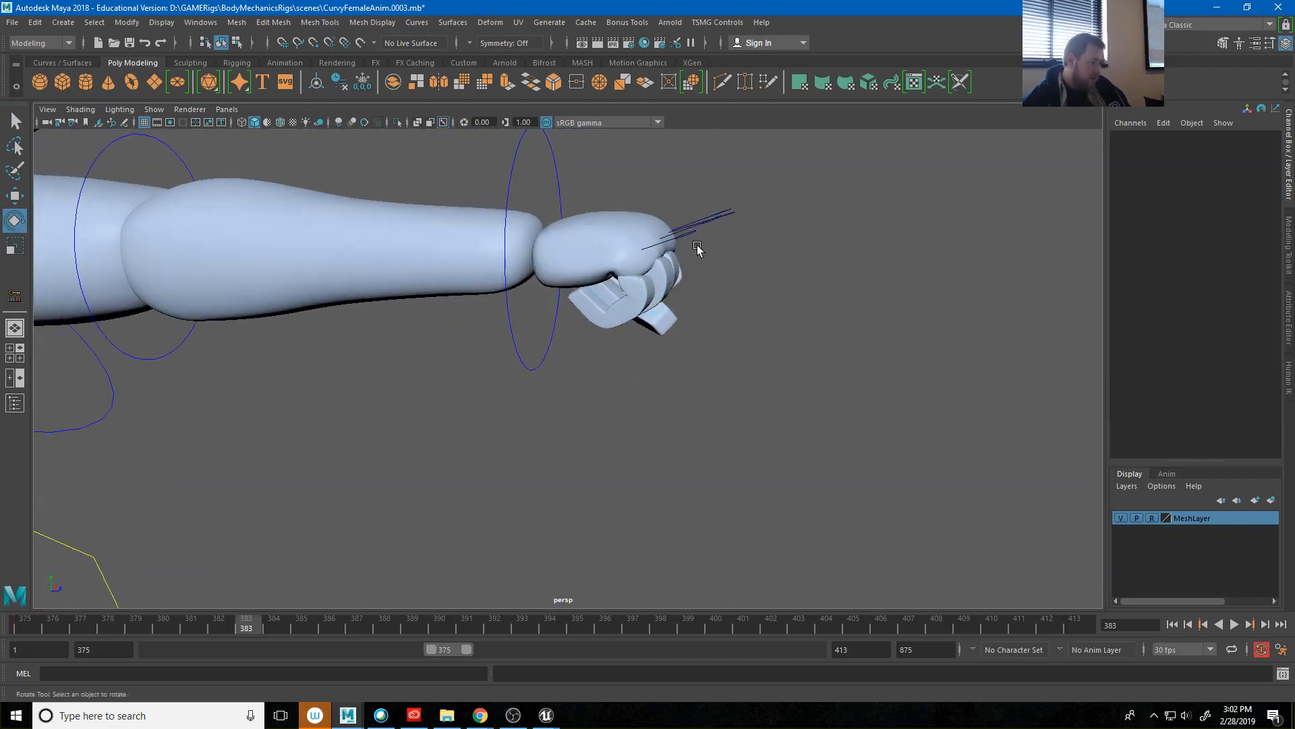
click(698, 248)
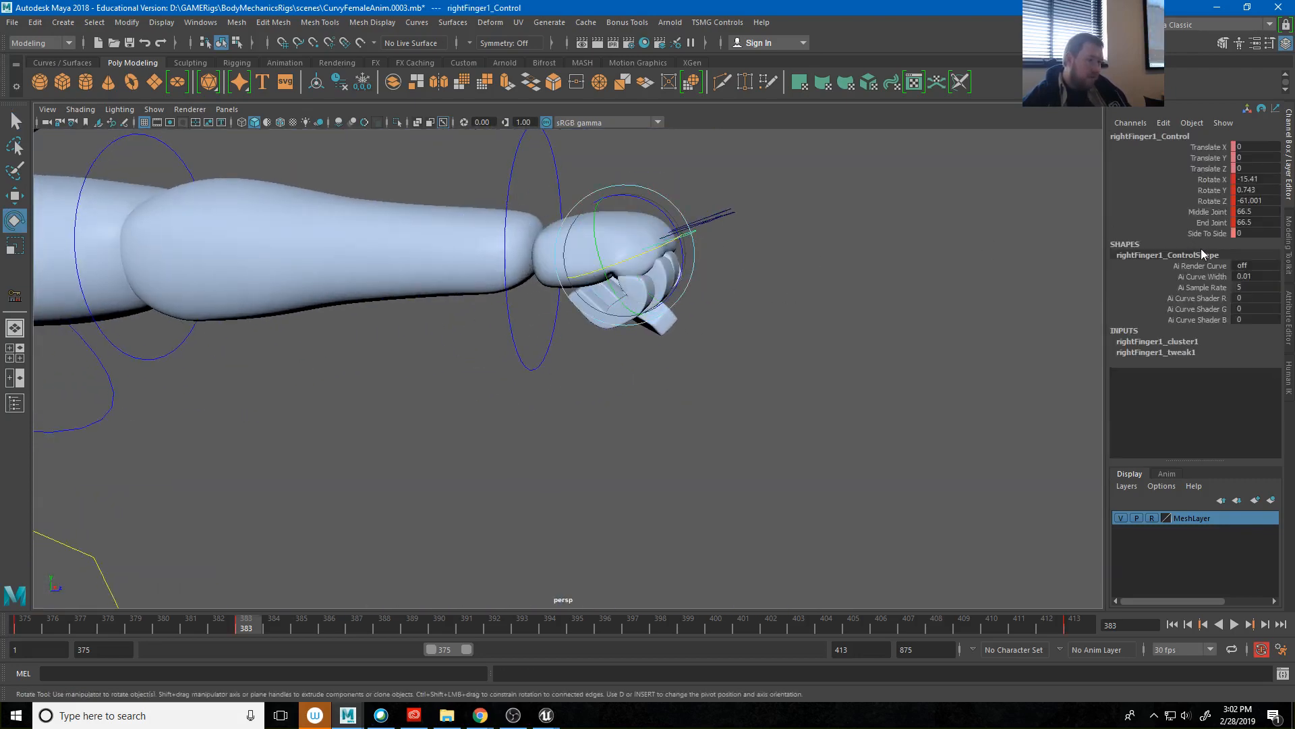
click(1210, 223)
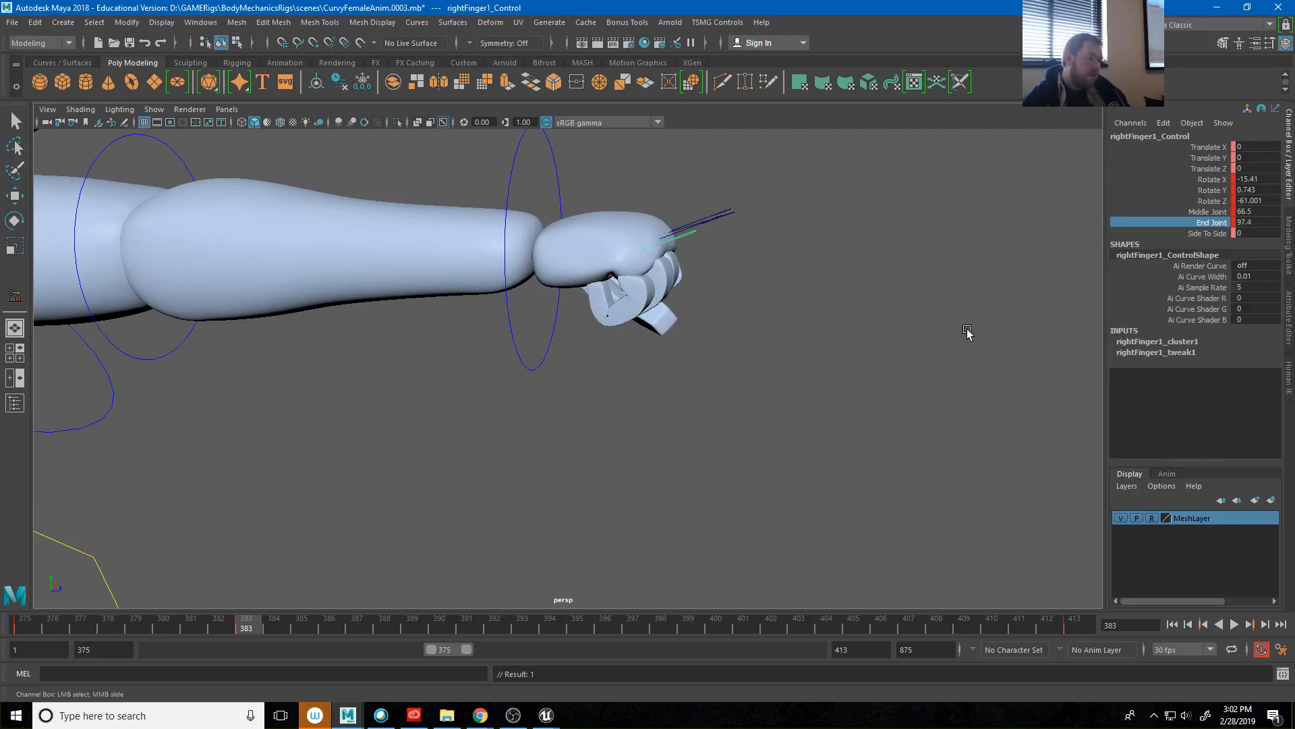
Rotate the trailing left upper arm to about 36.9, 38.2 and 0.2 in X, Y and Z at frame 383.
alt+right_drag(655, 259, 442, 295)
alt+drag(442, 295, 508, 323)
alt+right_drag(507, 322, 445, 369)
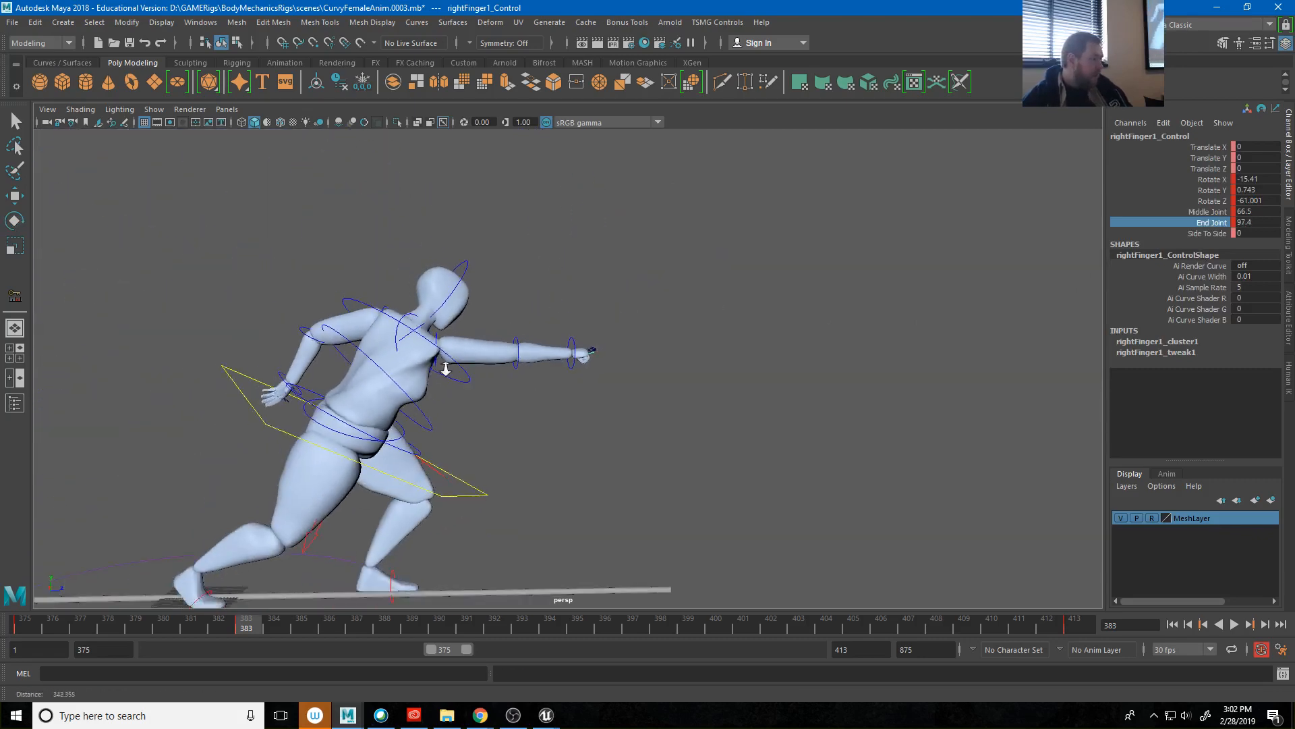
alt+drag(445, 370, 744, 355)
click(759, 340)
key(e)
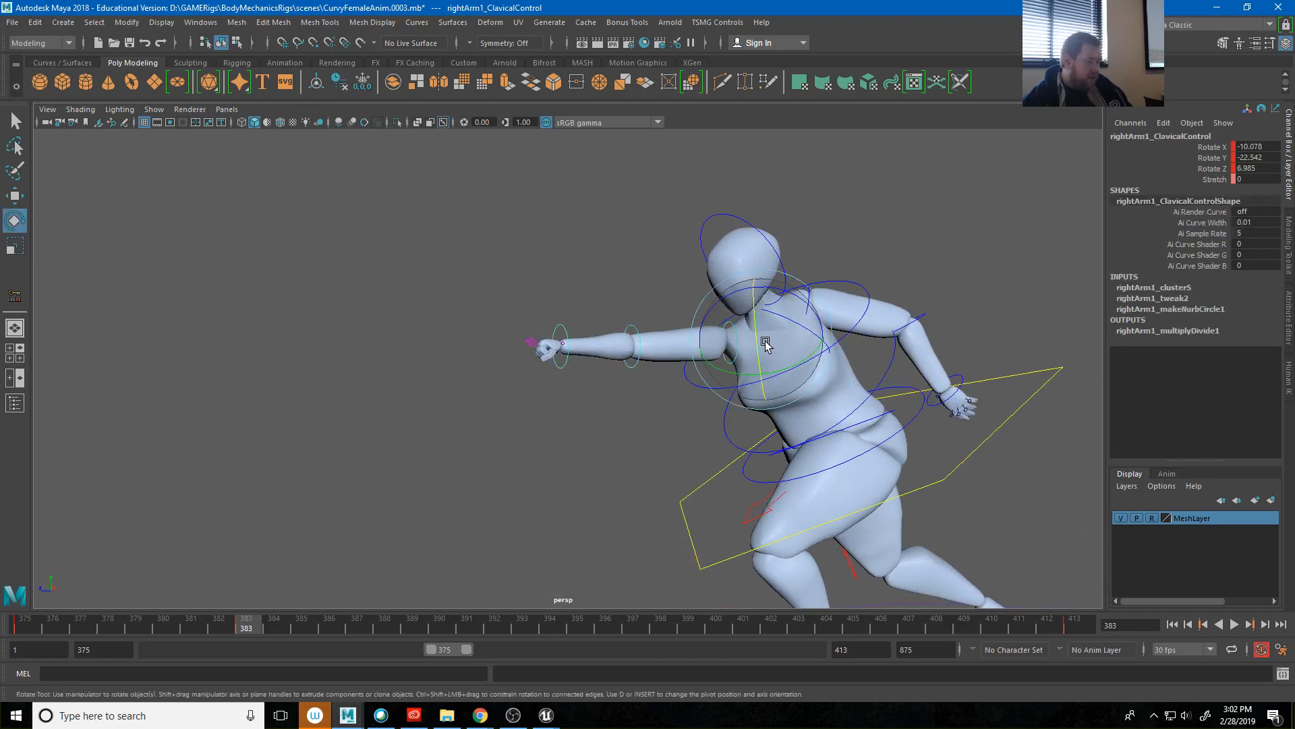
drag(798, 295, 1102, 315)
click(837, 301)
click(801, 319)
click(891, 253)
click(814, 287)
drag(329, 342, 324, 293)
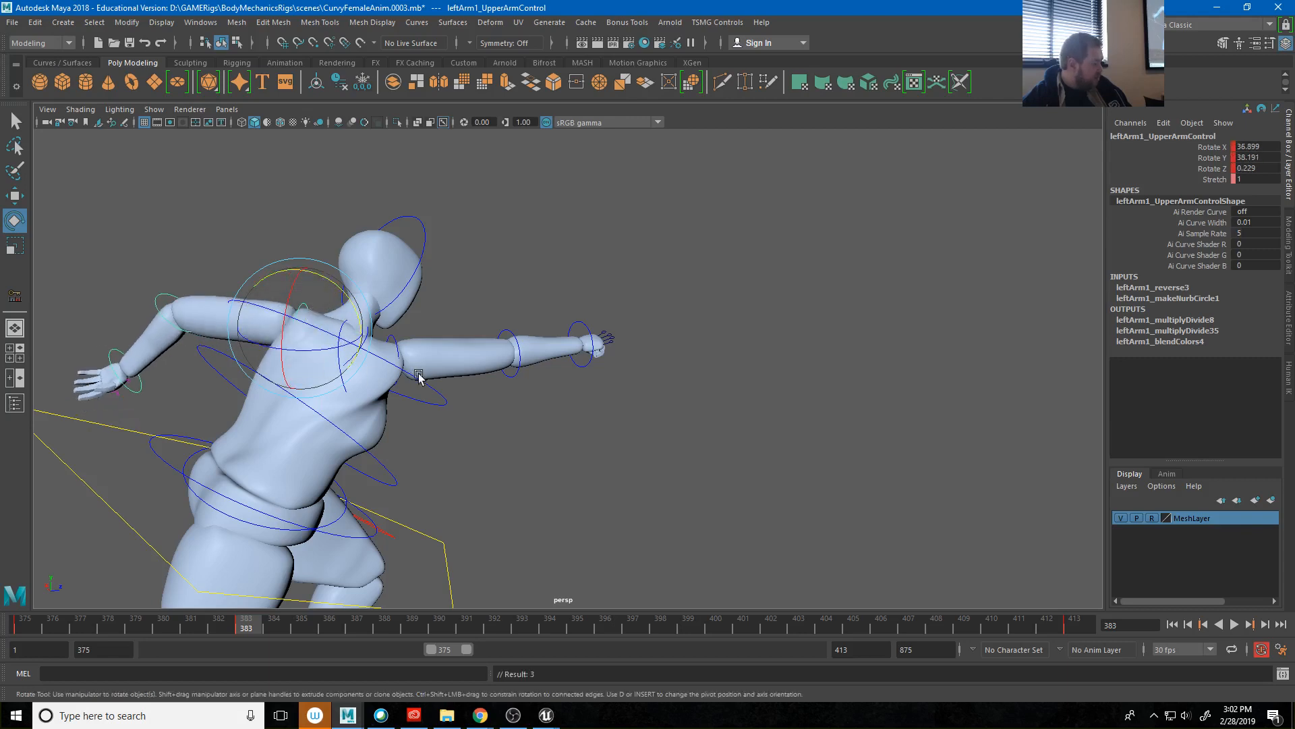
Fine-tune the punching right upper arm's rotation, judging its alignment from above and in front of the character.
alt+drag(418, 377, 359, 406)
click(350, 410)
alt+right_drag(529, 409, 335, 367)
alt+drag(436, 390, 315, 425)
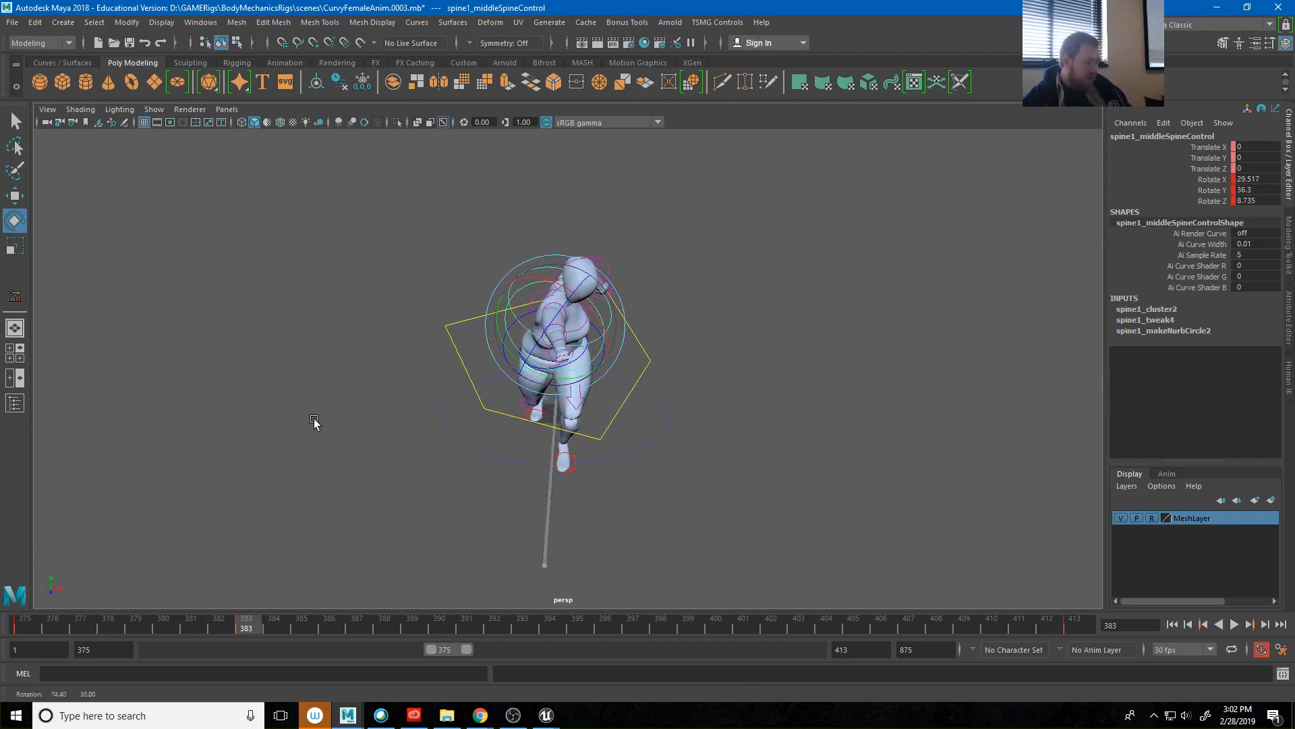
click(767, 440)
click(569, 316)
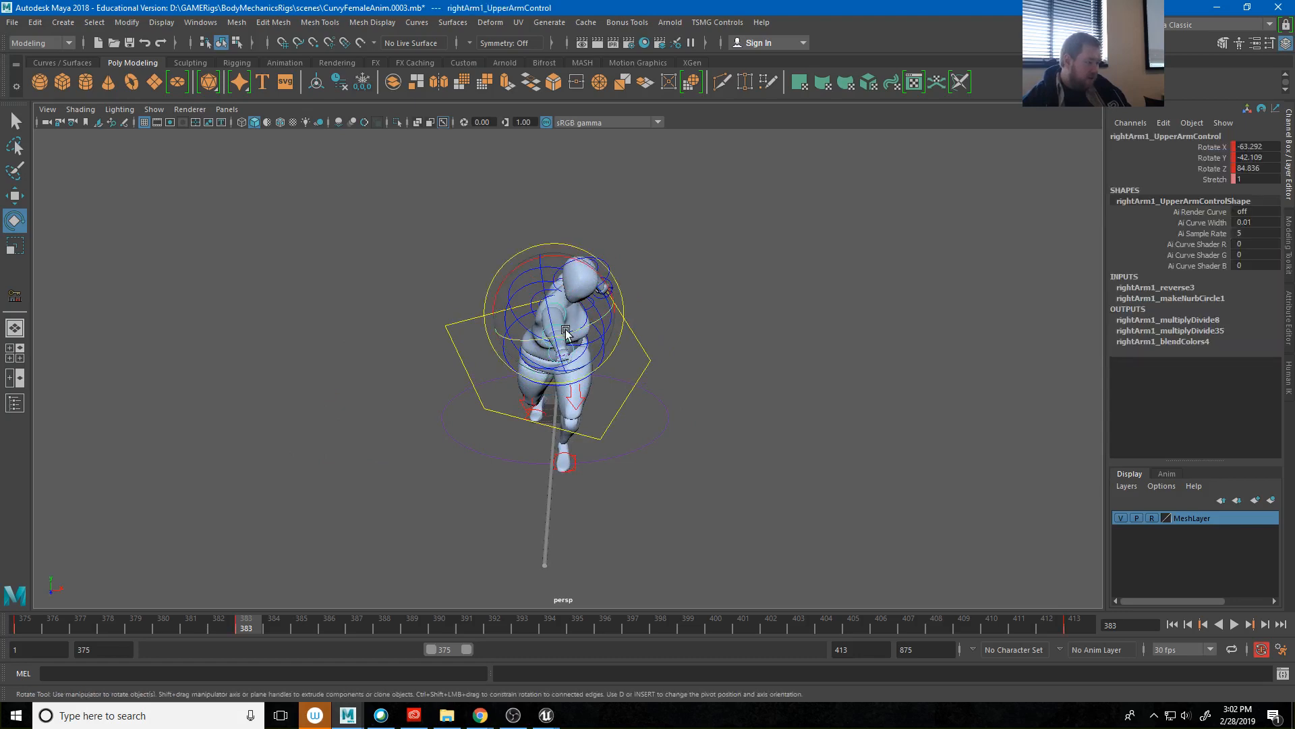
drag(567, 321, 558, 332)
click(592, 345)
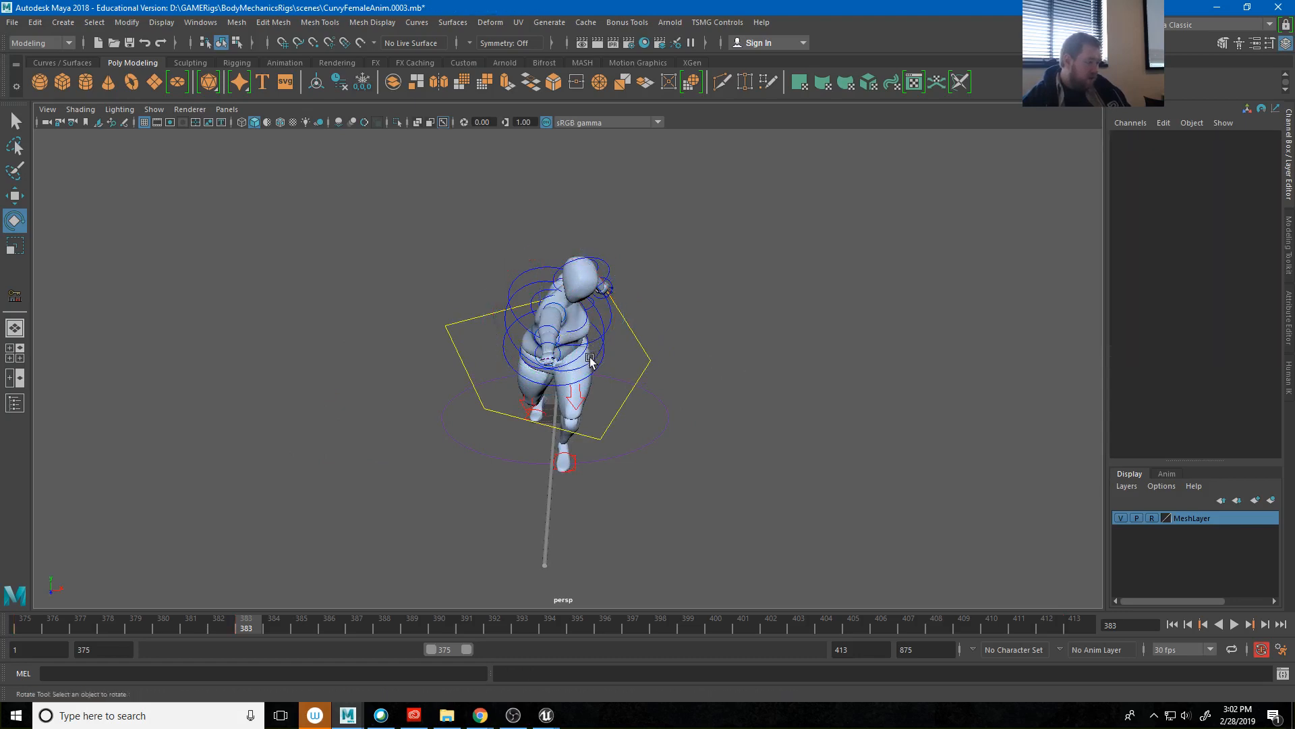
Rotate the left upper arm to about 26.5, 31.8 and -14.2 in X, Y and Z.
click(589, 356)
click(774, 326)
click(591, 343)
drag(571, 328, 745, 354)
click(715, 317)
click(715, 317)
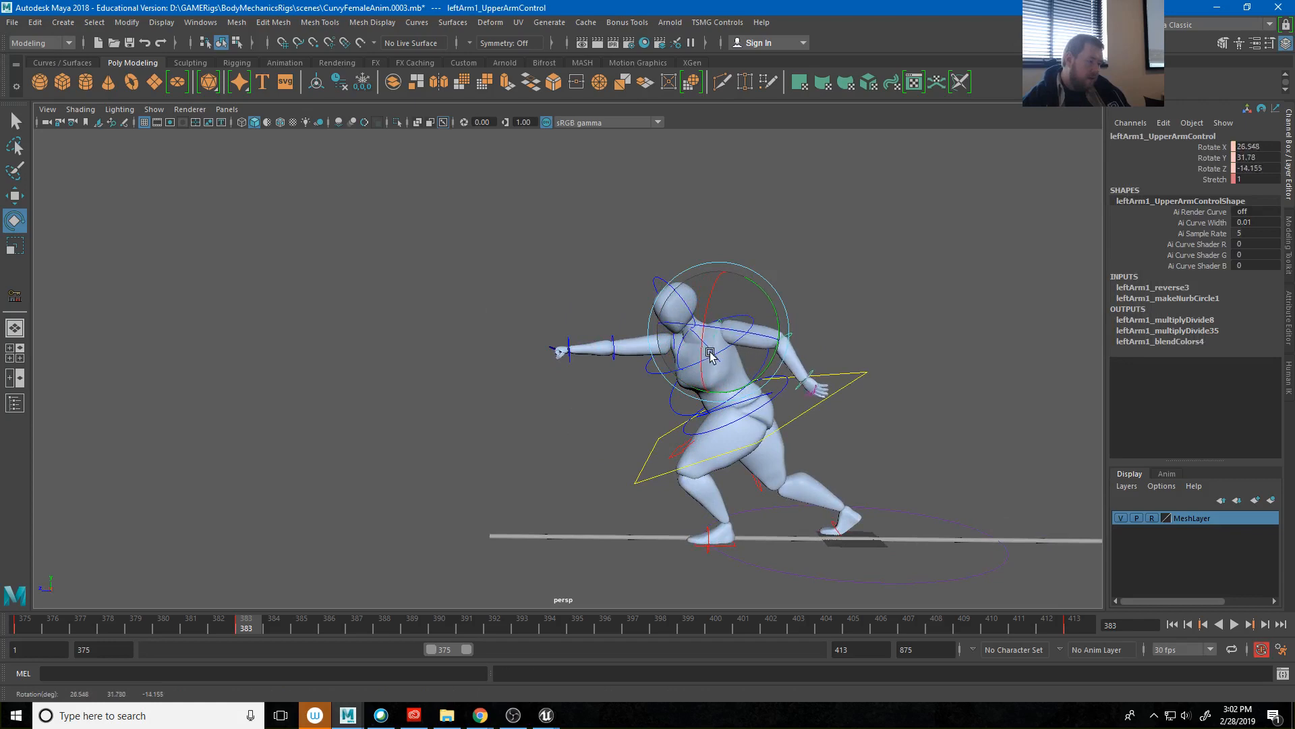
click(808, 361)
Rotate the middle spine control to about 41.6, 30.5 and 19.5 in X, Y and Z for a deeper forward lean.
alt+drag(585, 383, 735, 355)
click(563, 290)
alt+right_drag(735, 356, 671, 350)
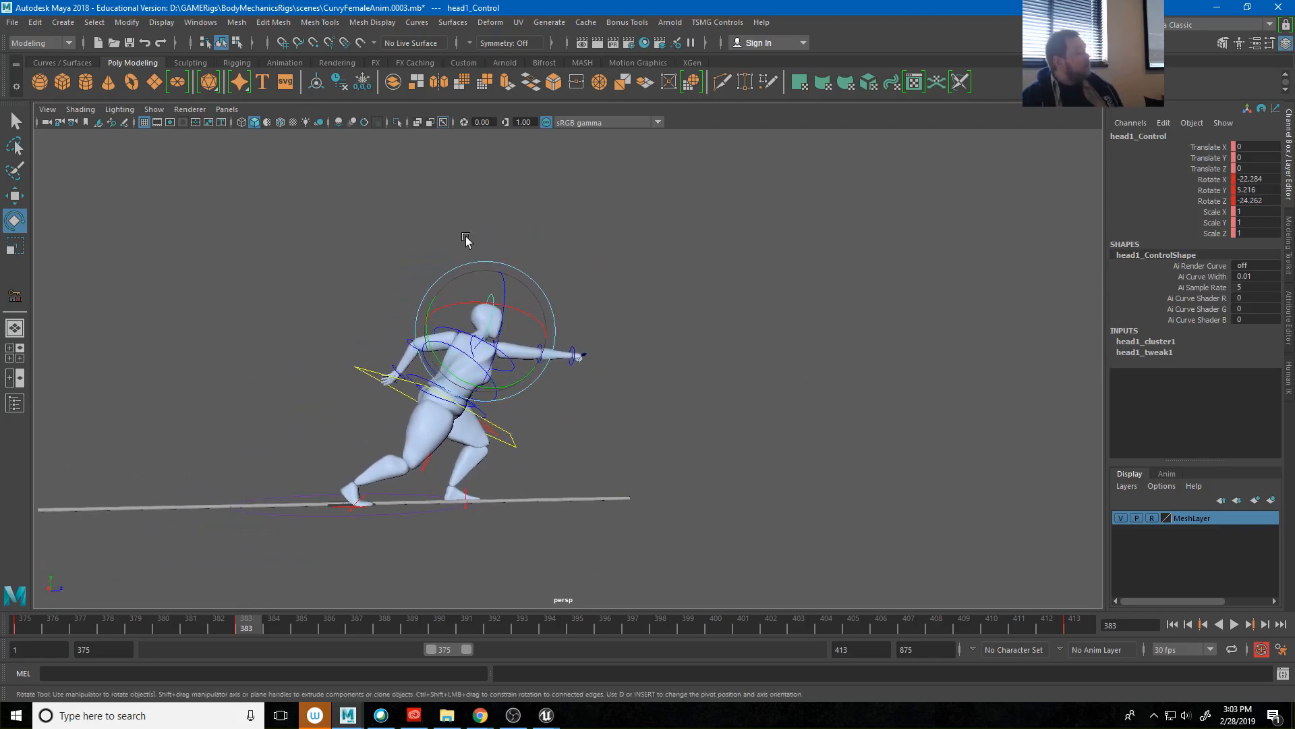
click(640, 415)
click(426, 416)
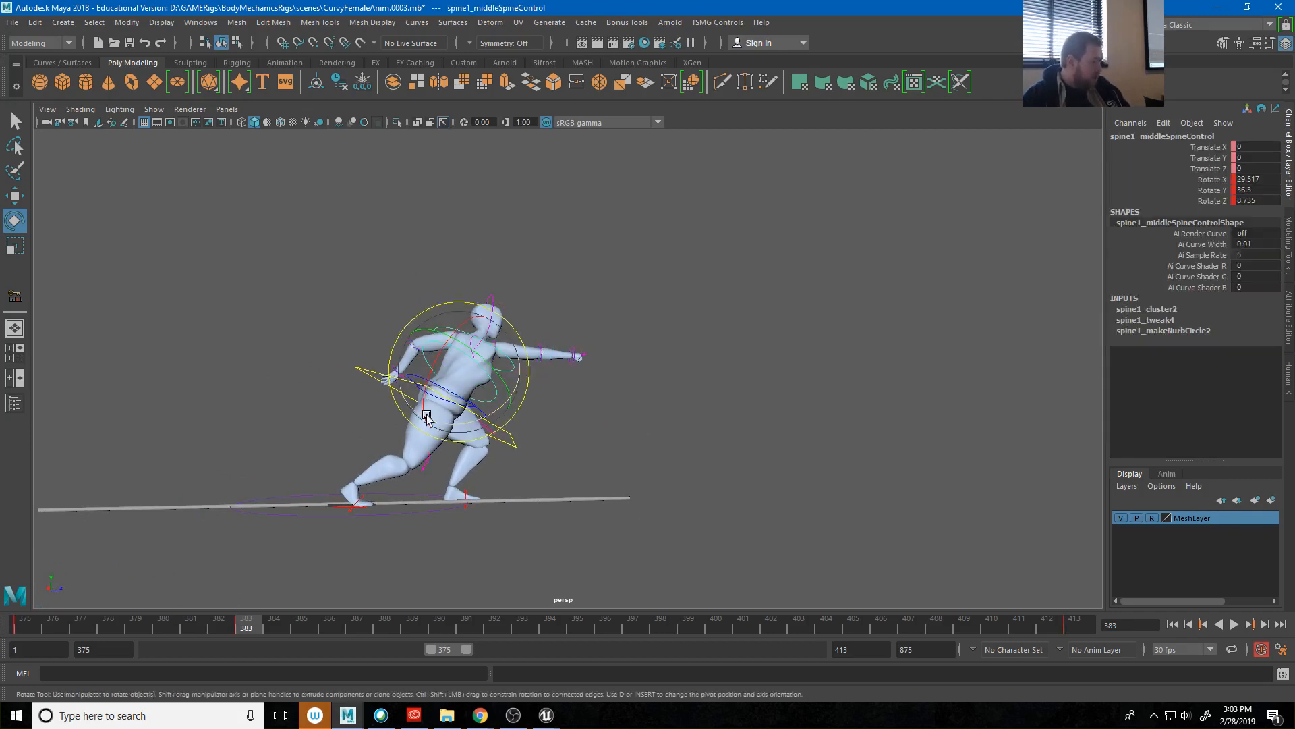
drag(517, 385, 511, 397)
drag(467, 330, 475, 325)
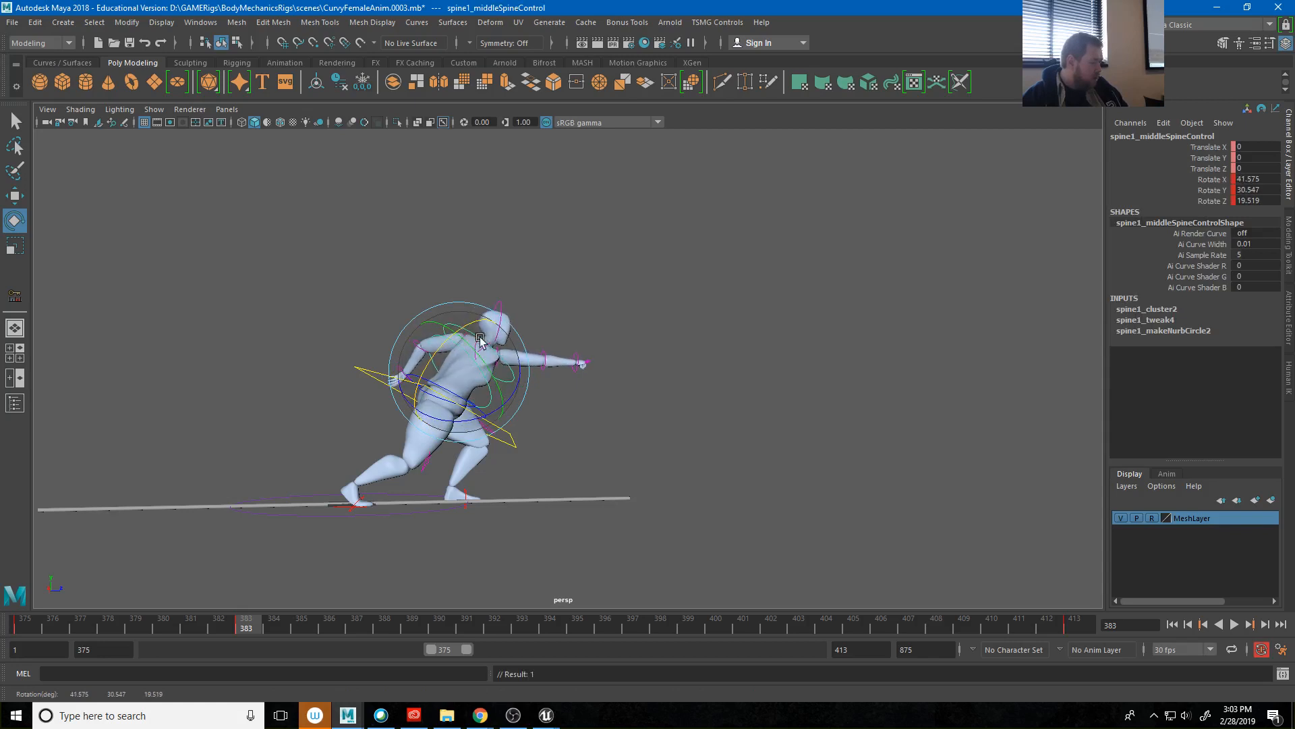
alt+drag(611, 373, 326, 361)
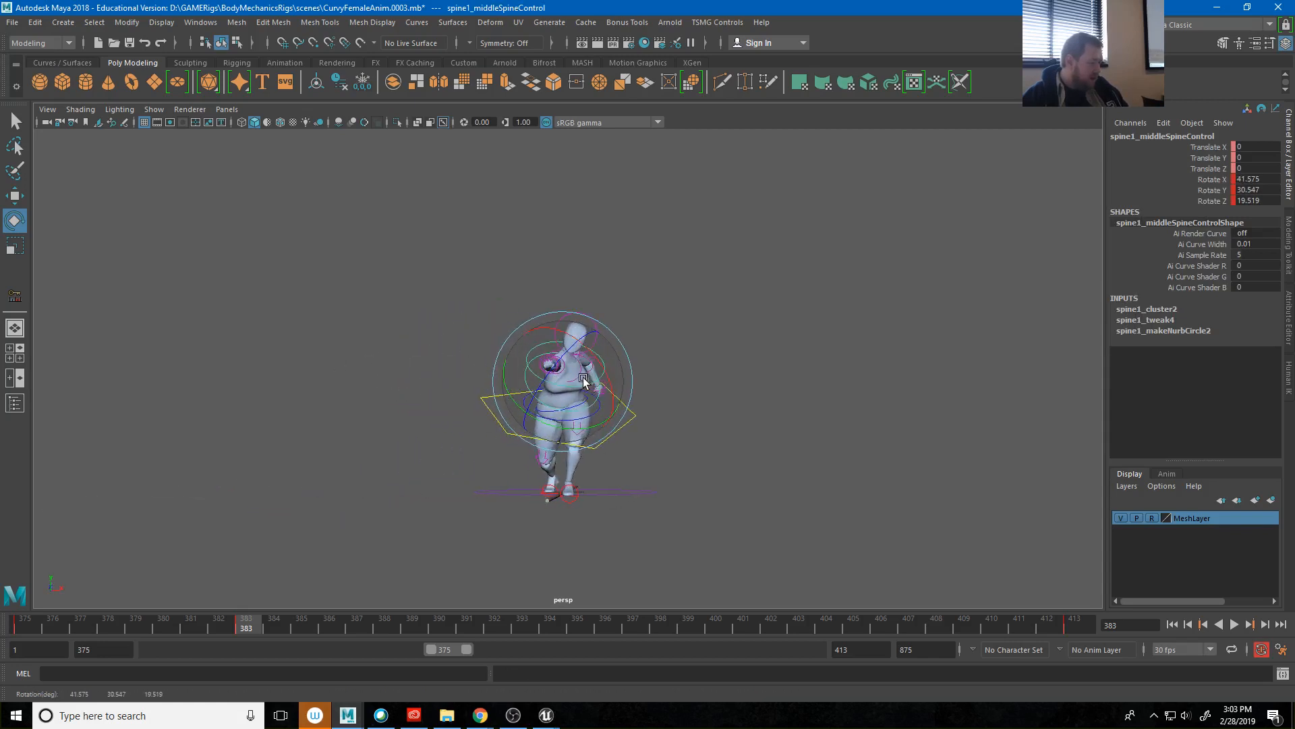
alt+drag(554, 414, 703, 387)
click(698, 390)
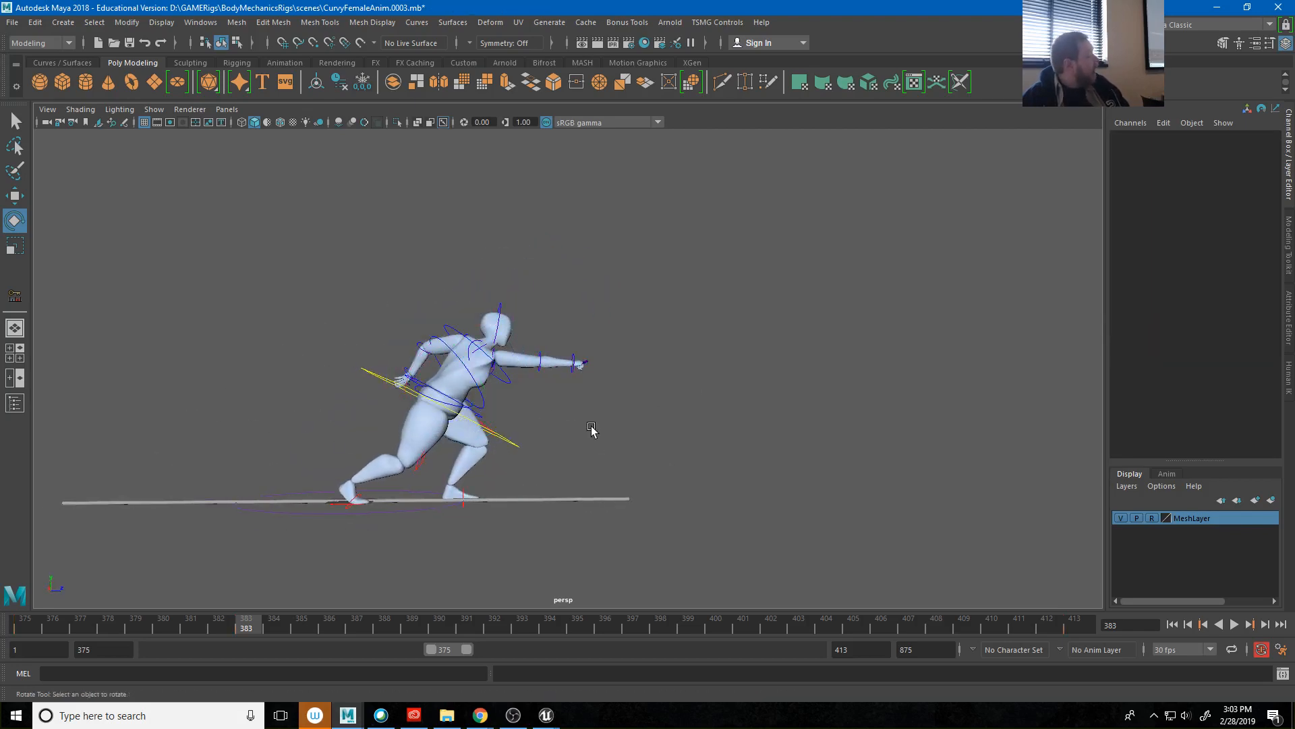
Try to rotate the upper body control to about 36.7, 19.3 and 13.2 in X, Y and Z.
click(518, 446)
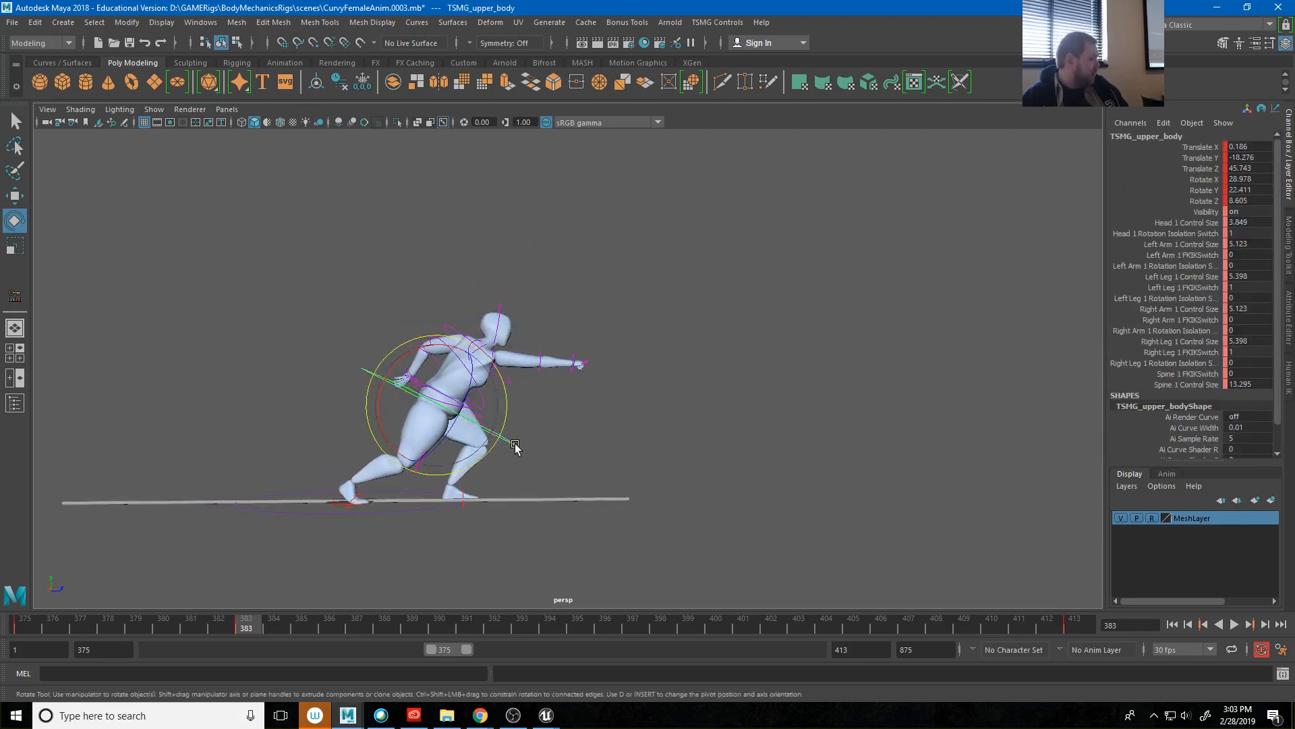
alt+drag(416, 358, 527, 409)
alt+drag(451, 410, 472, 407)
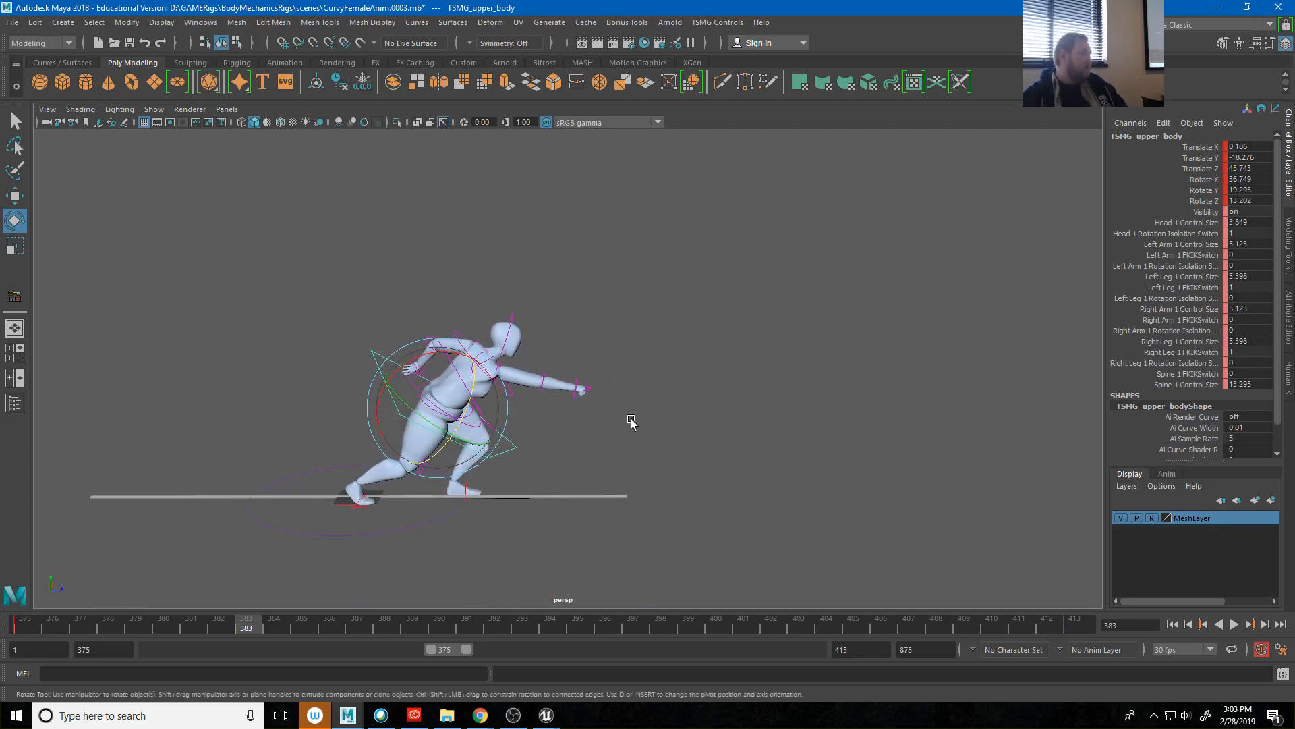
key(ctrl+z)
key(ctrl+z)
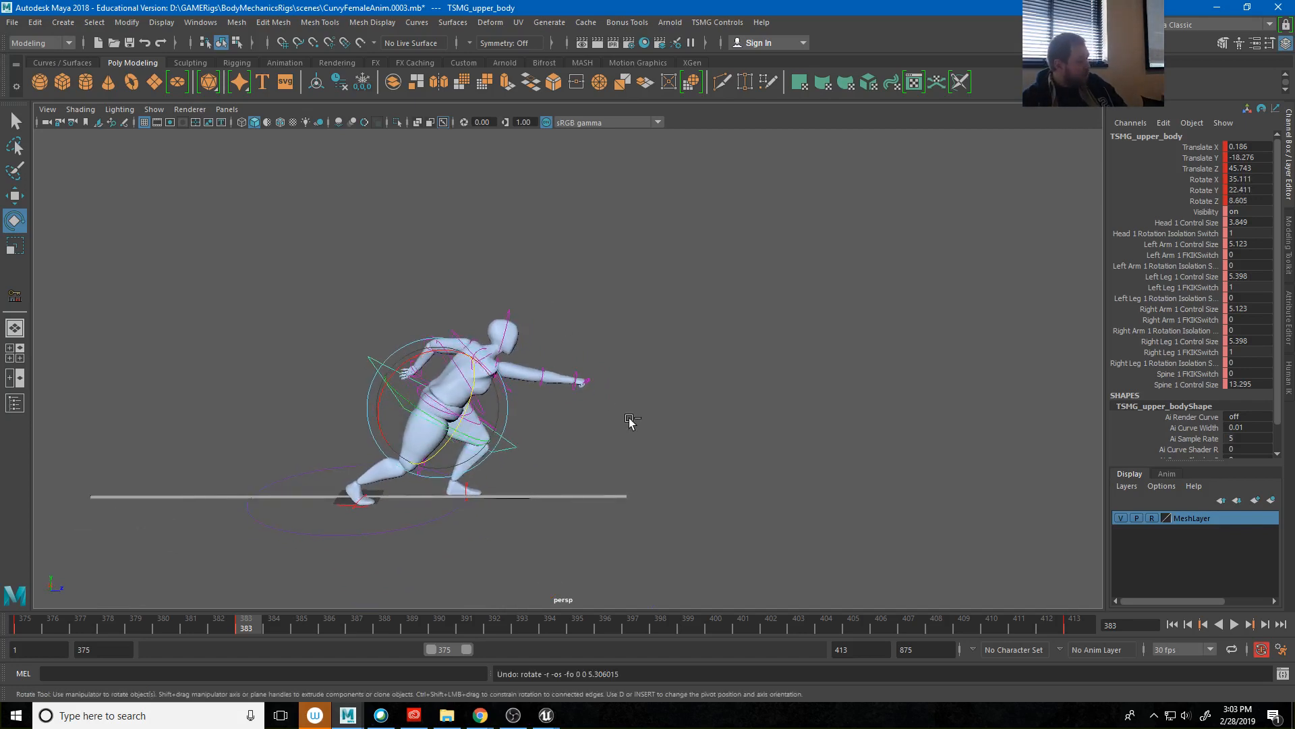
Select every rig control with the custom script and key the full lunging pose at frame 383.
alt+drag(462, 437, 528, 465)
click(525, 440)
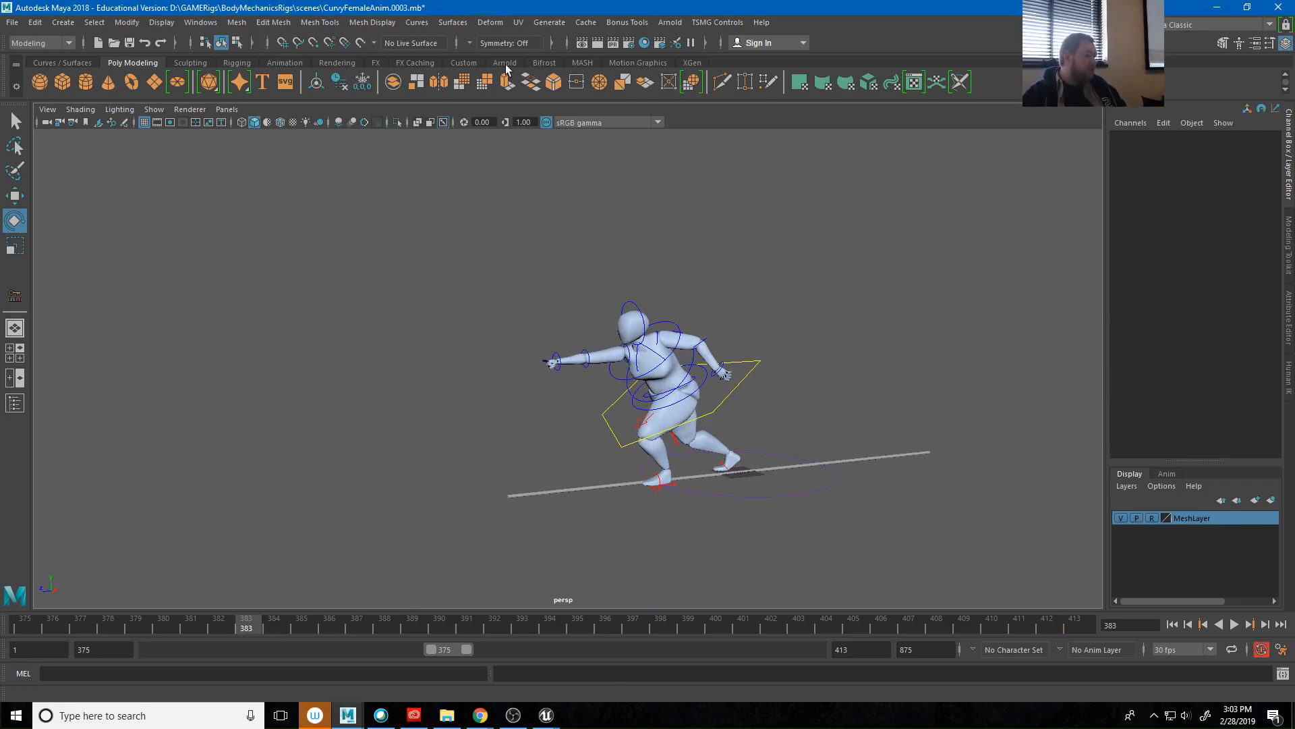
click(463, 63)
click(41, 81)
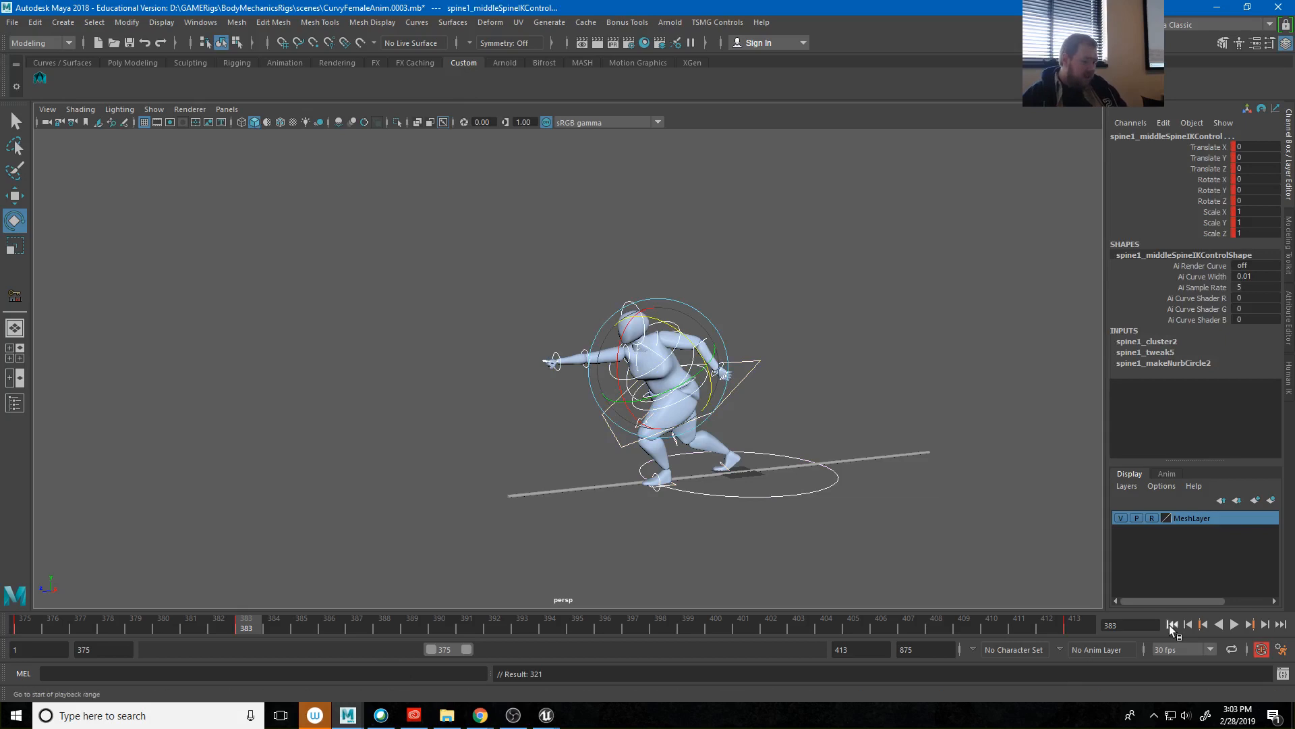
Play the punch animation from the start of the playback range, then stop it.
click(1171, 625)
click(1235, 625)
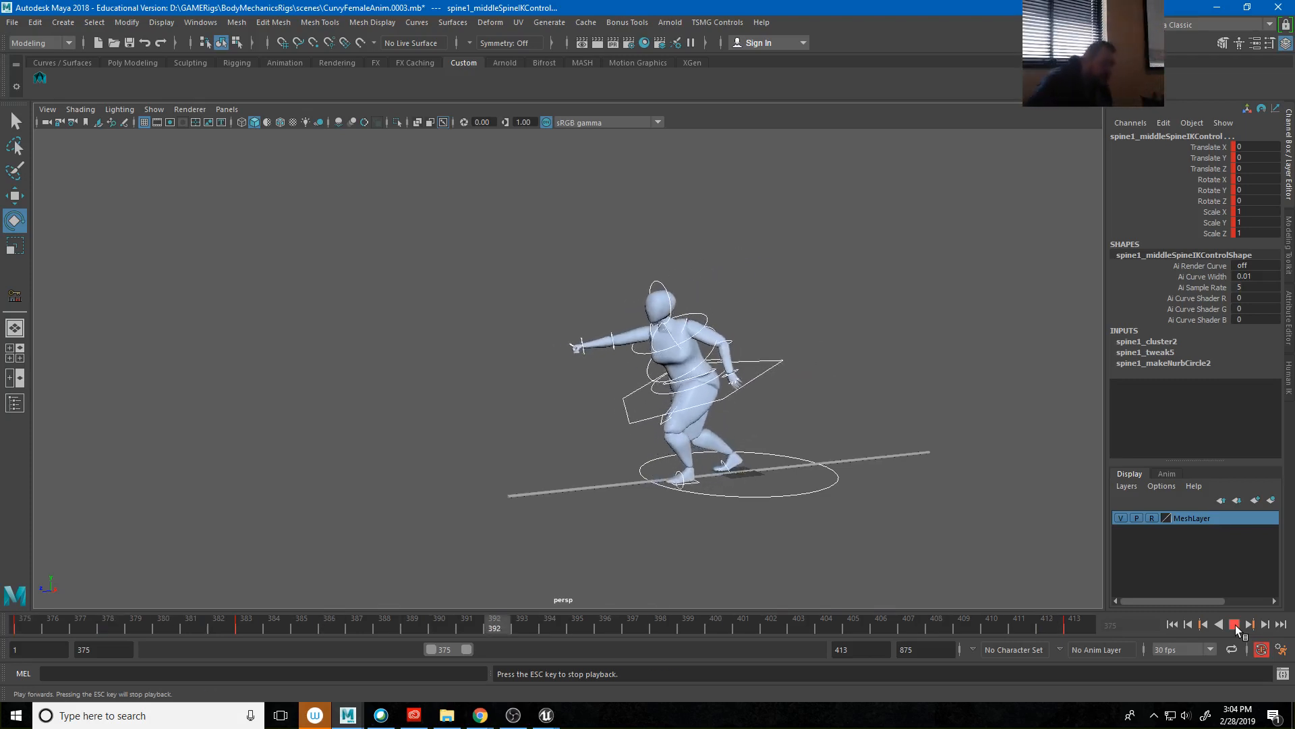
click(1235, 625)
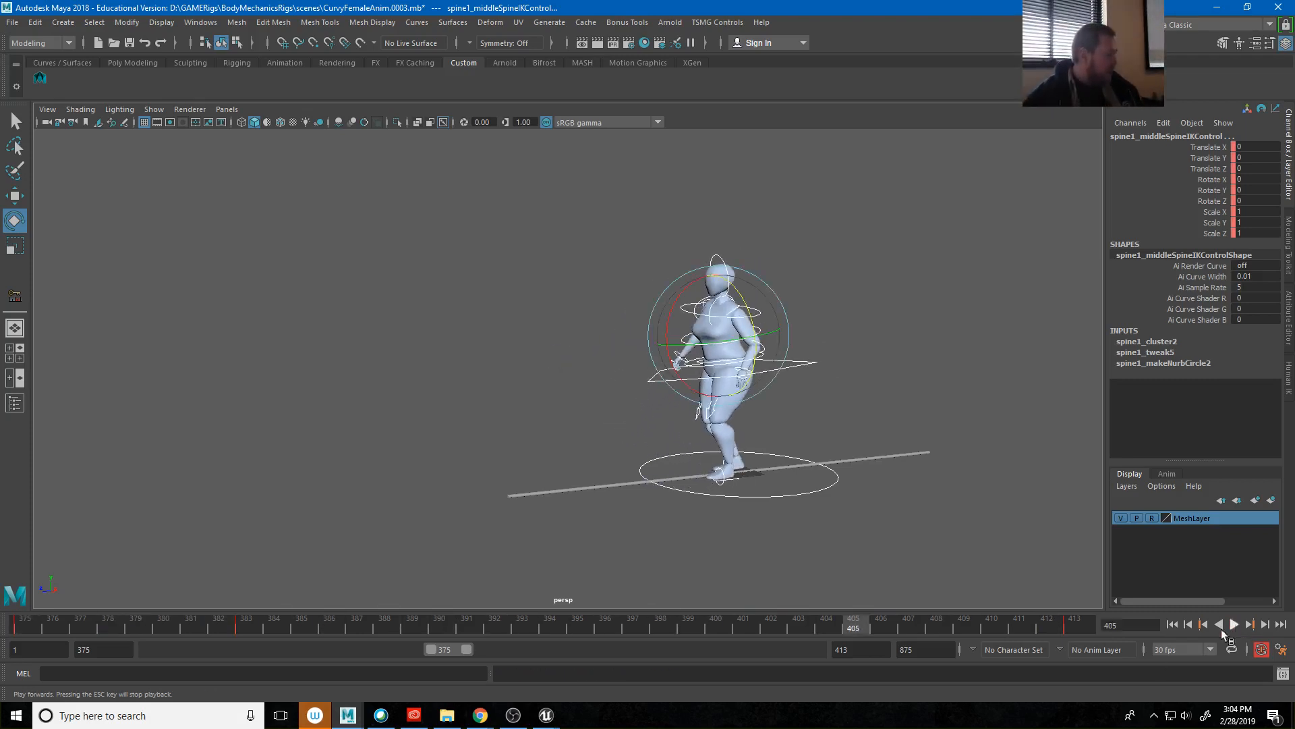
Scrub to frame 380, key all rig controls there and clear the selection.
drag(103, 629, 165, 625)
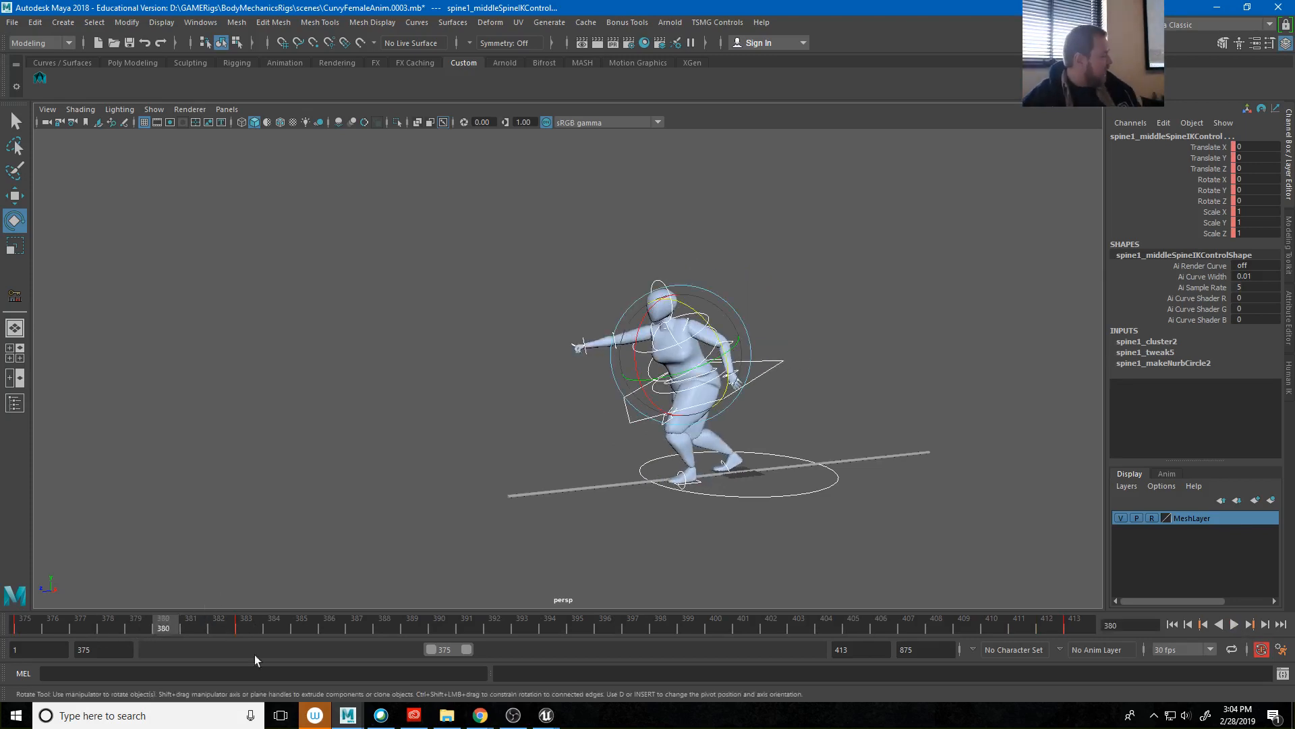
mouse_move(152, 623)
mouse_down()
mouse_move(79, 620)
mouse_move(170, 626)
mouse_up()
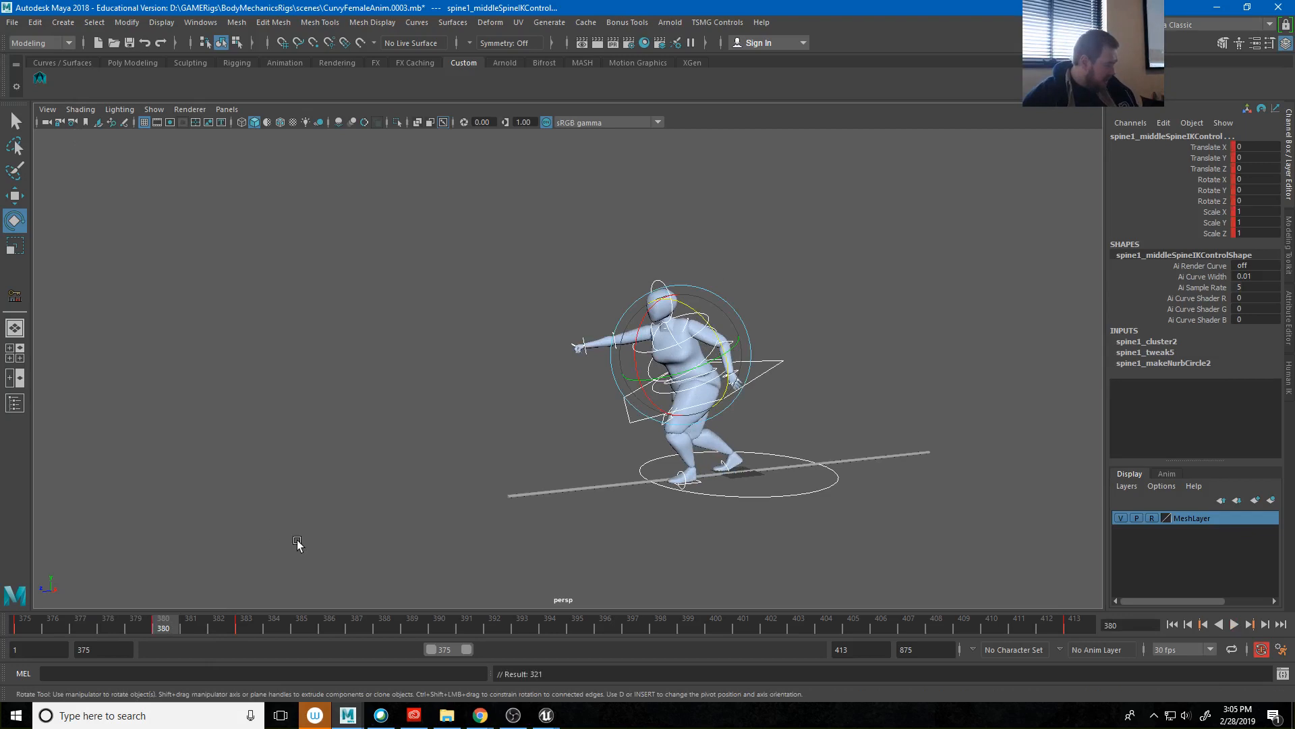
click(880, 398)
Copy the left foot IK control's planted position from frame 383 to frame 380 and key it there.
alt+drag(548, 480, 477, 578)
alt+right_drag(477, 578, 700, 541)
alt+drag(699, 540, 398, 529)
alt+middle_drag(616, 531, 500, 185)
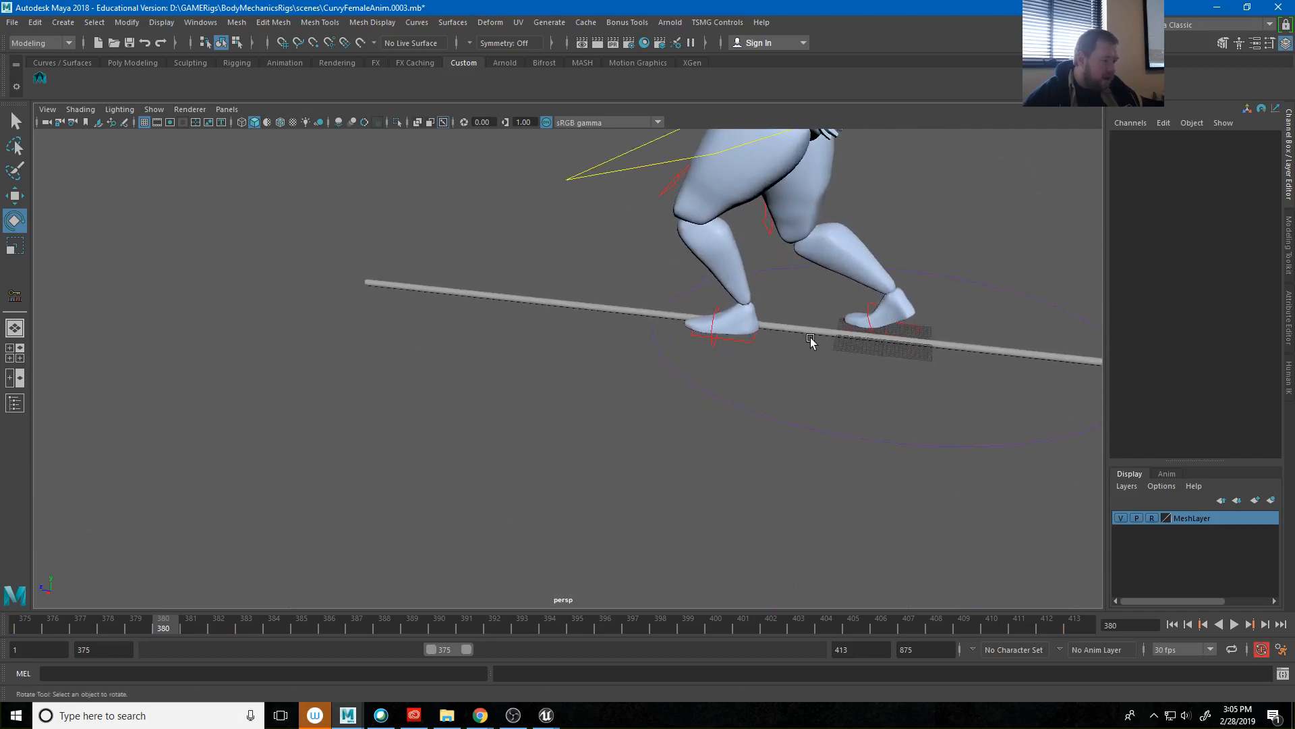
click(754, 348)
click(249, 628)
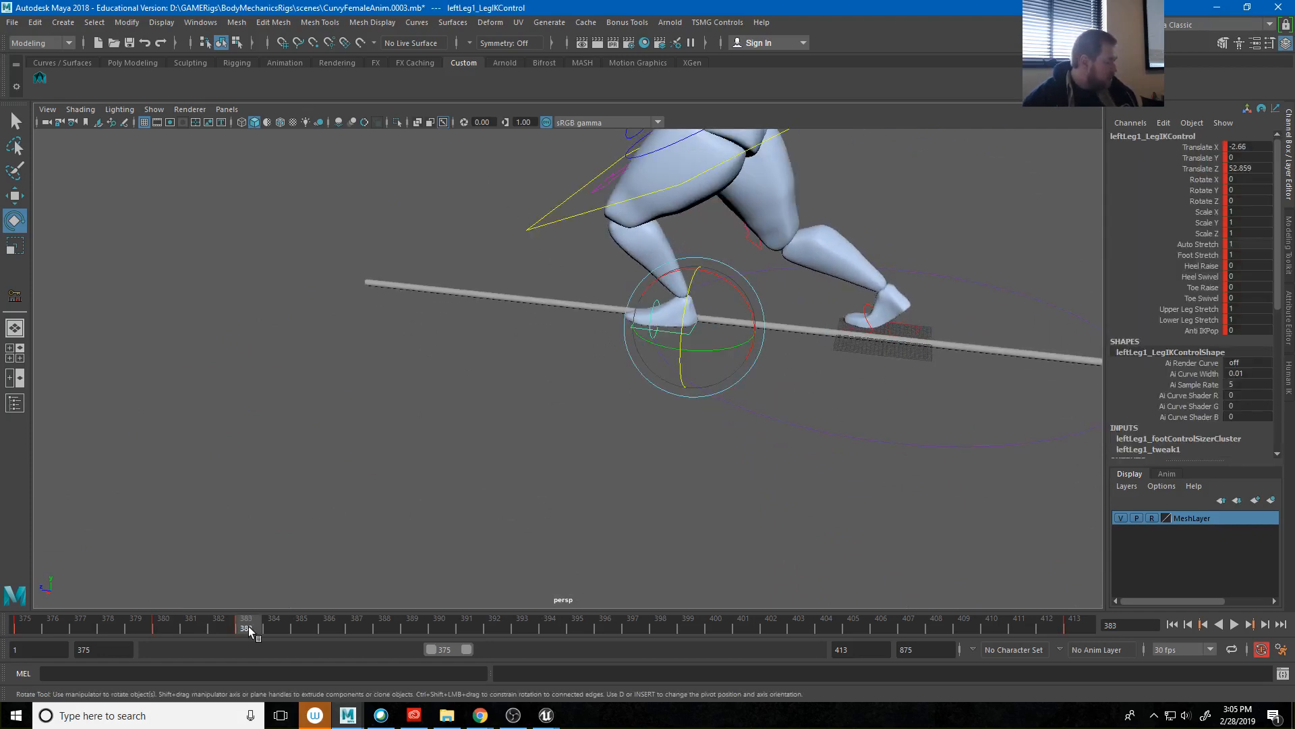
drag(249, 627, 160, 630)
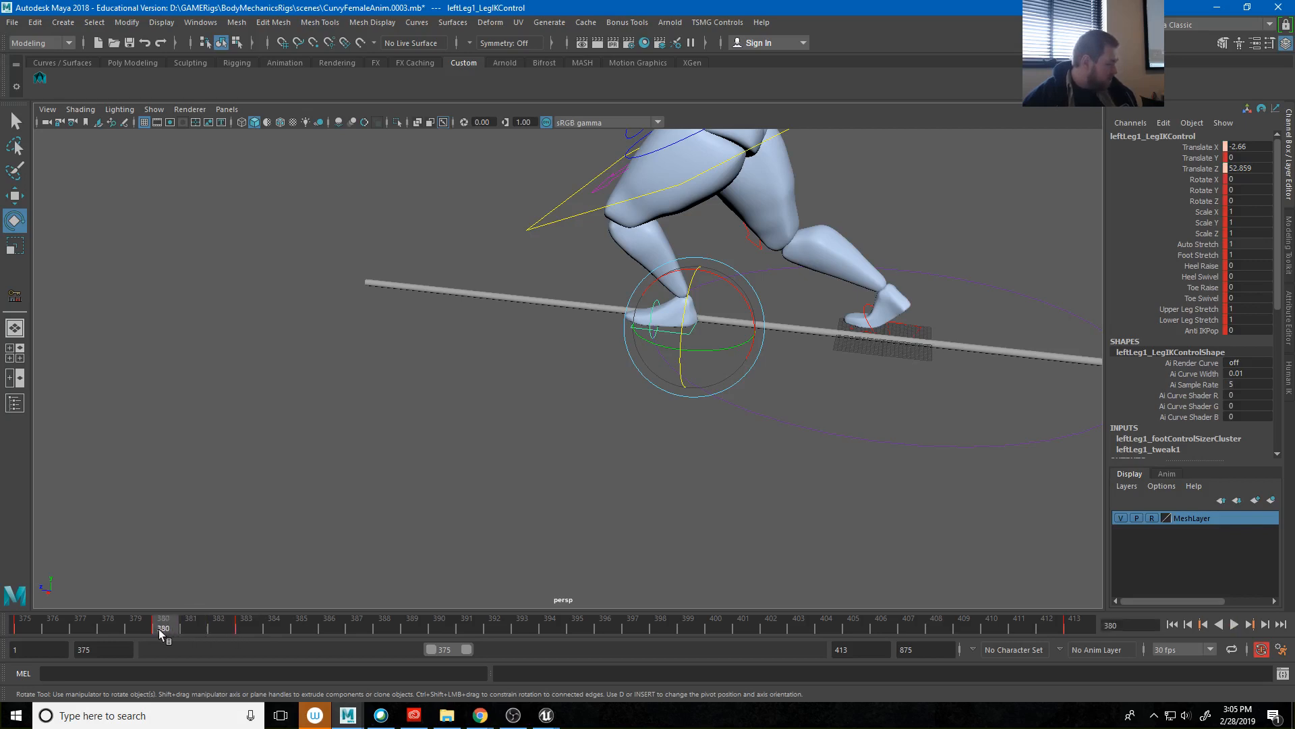
key(s)
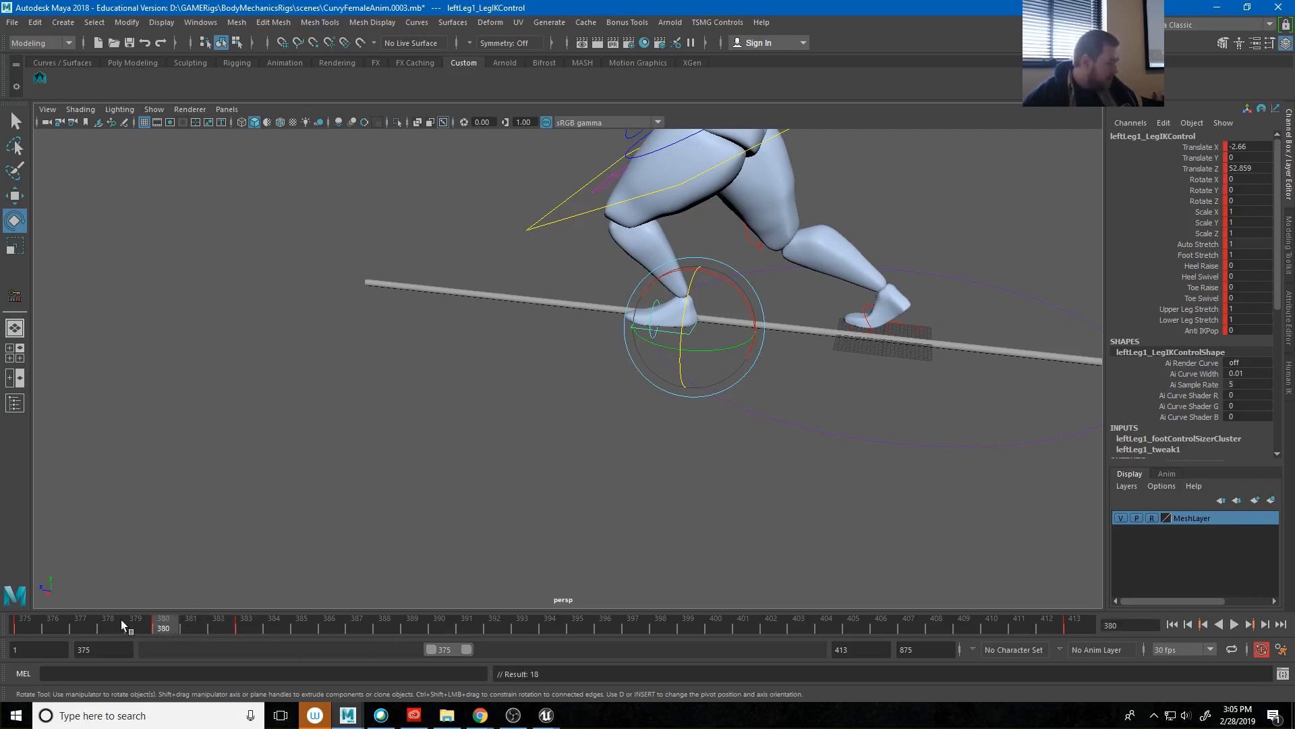
Rotate the left foot IK control to about -11.3 in X at frame 380.
mouse_move(141, 629)
mouse_down()
mouse_move(43, 627)
mouse_move(160, 631)
mouse_up()
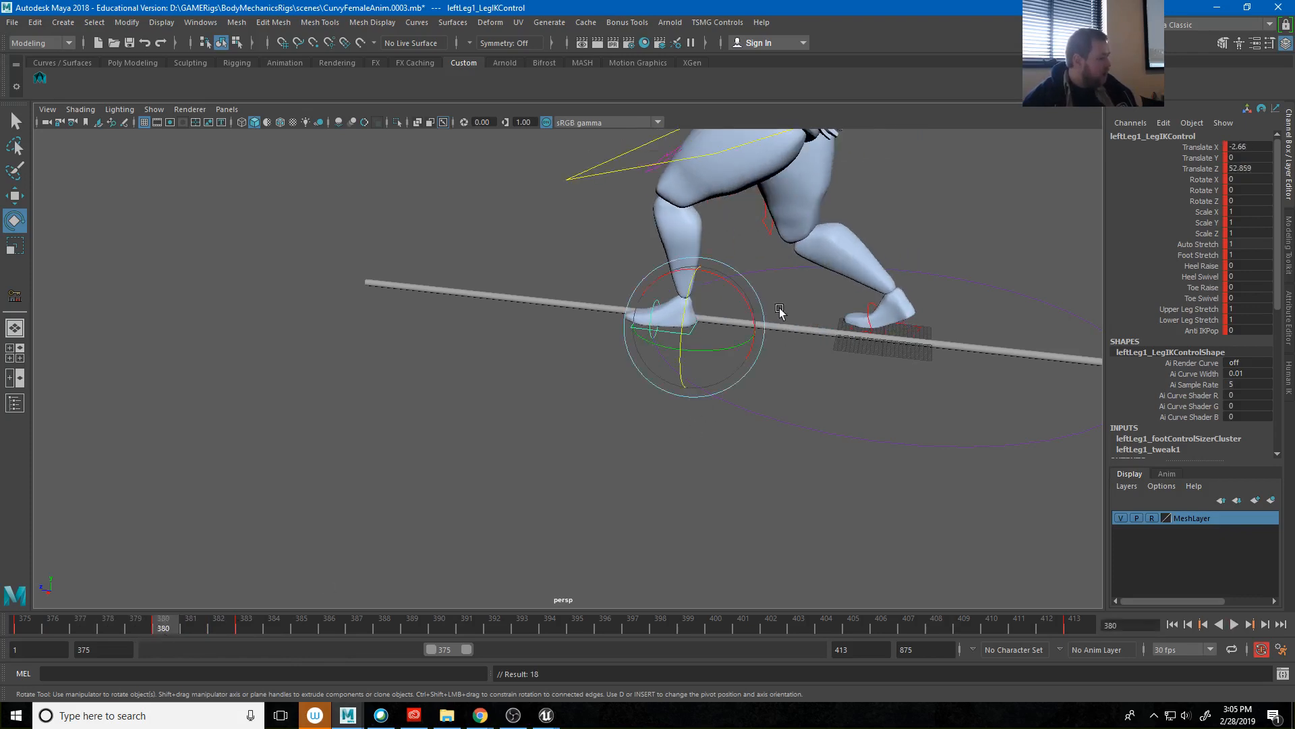
drag(741, 288, 745, 301)
alt+right_drag(897, 352, 742, 248)
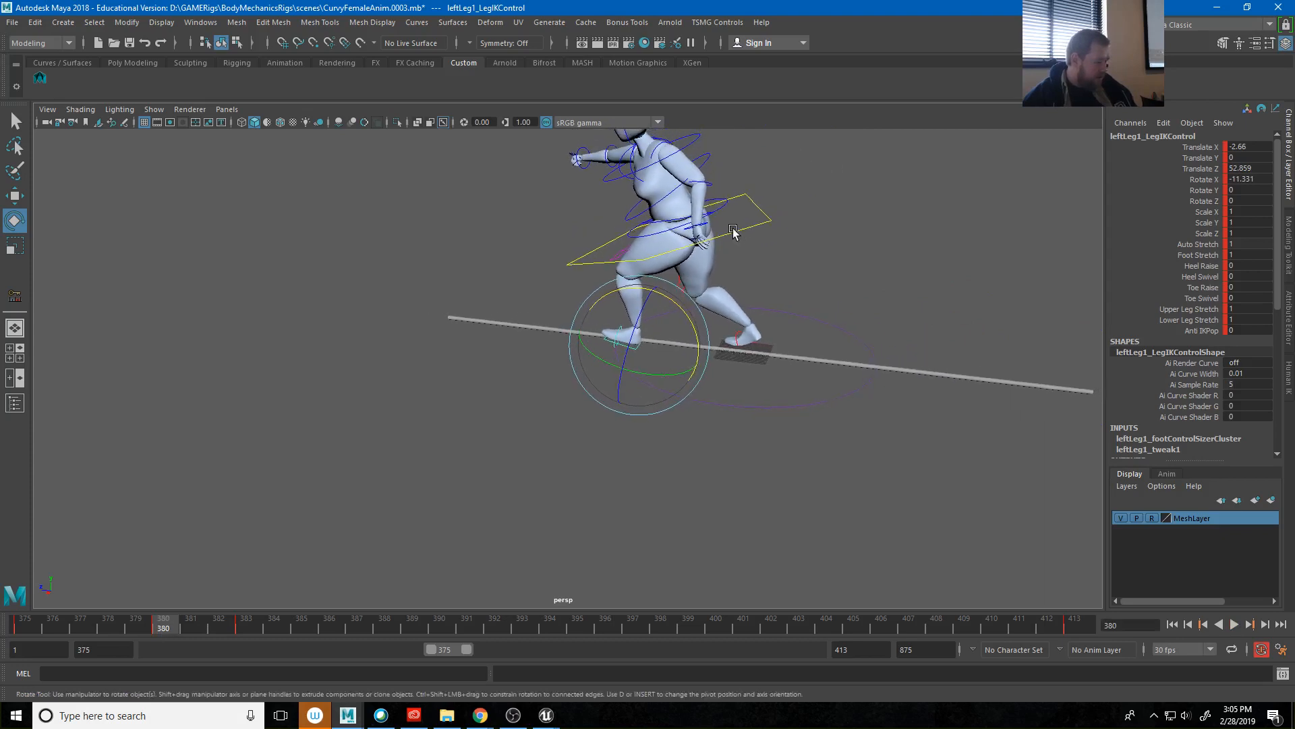
click(737, 196)
alt+drag(727, 187, 892, 219)
drag(493, 229, 611, 220)
click(610, 220)
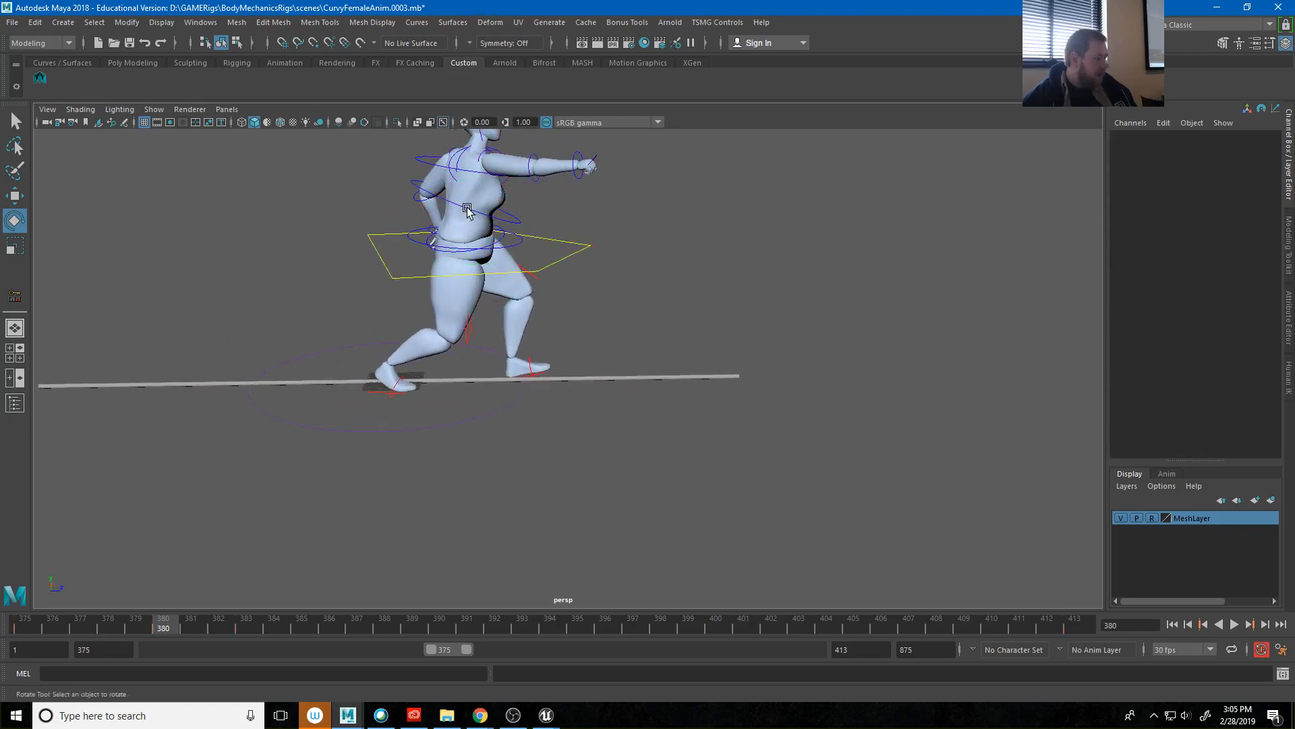
click(468, 207)
alt+drag(442, 225, 593, 178)
alt+drag(611, 248, 695, 415)
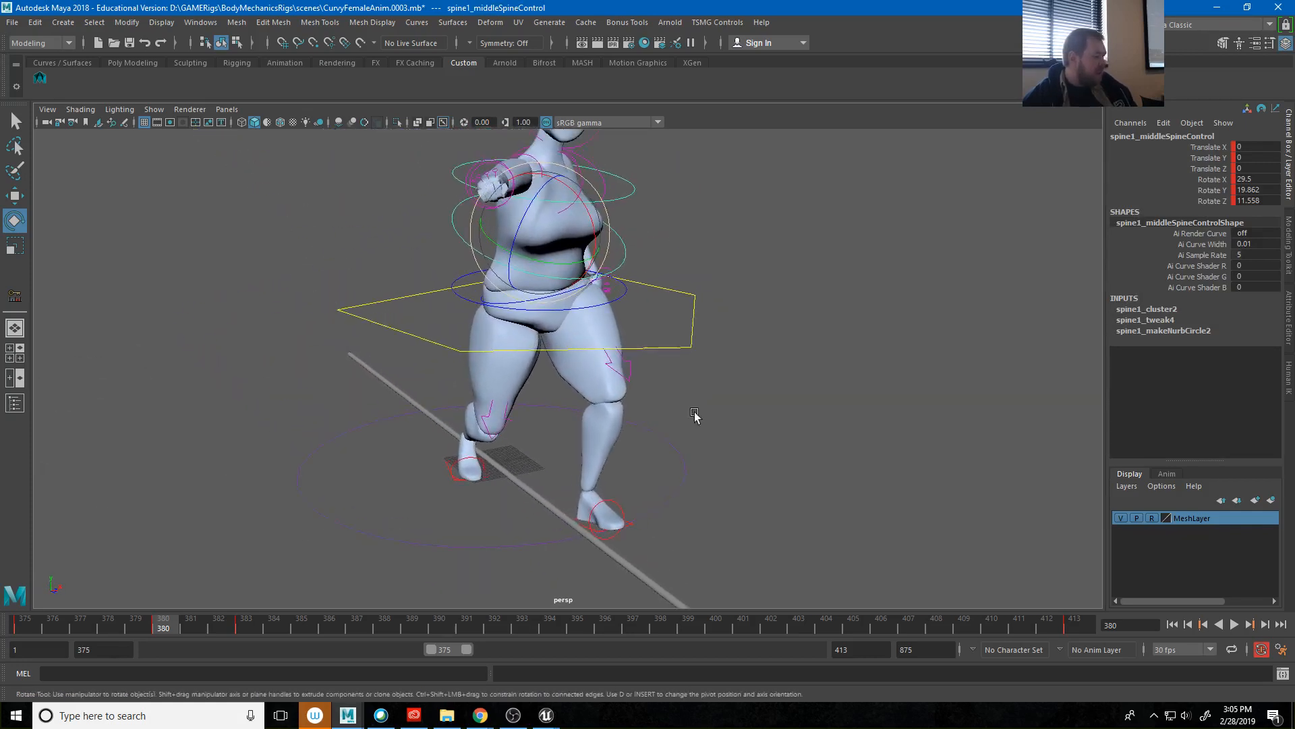
Try rotating the hips control at frame 380 and undo the rotation.
click(720, 282)
click(560, 301)
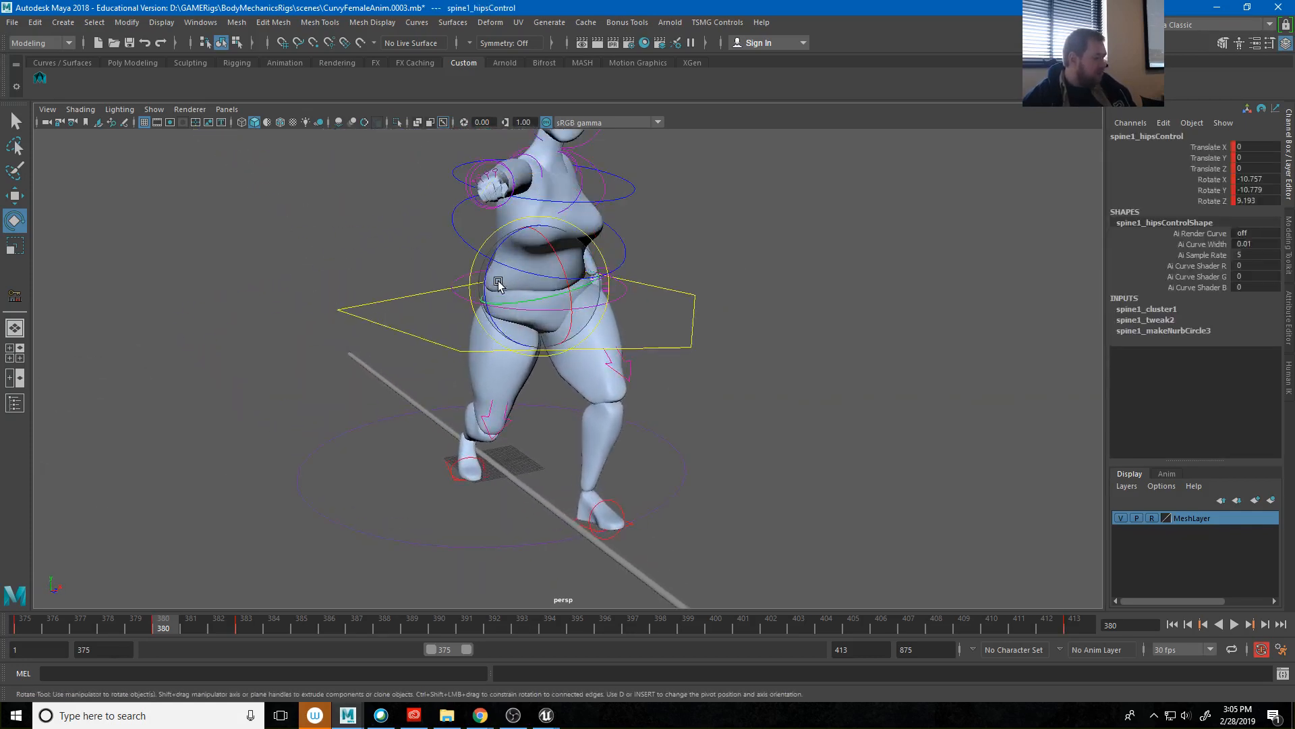
drag(499, 286, 585, 224)
key(ctrl+z)
key(ctrl+z)
key(ctrl+z)
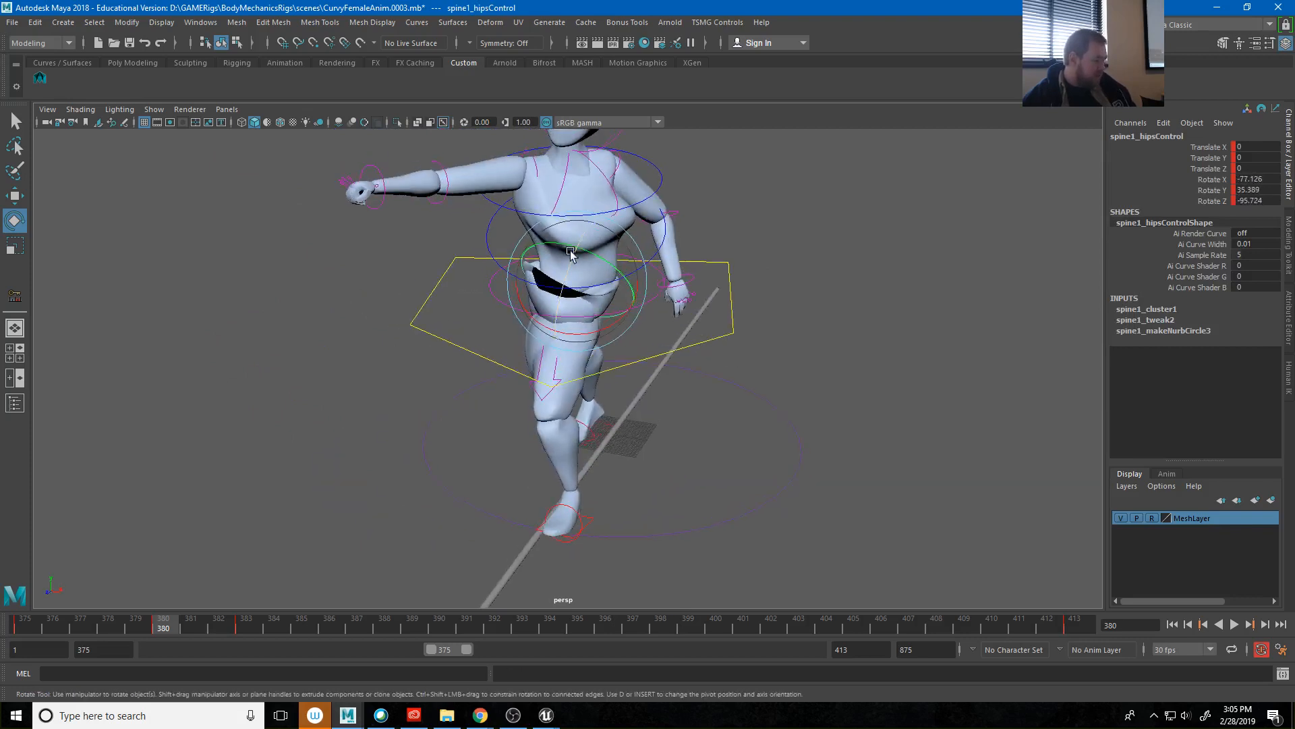
Reset the X, Y and Z rotations of the torso, spine and hips controls together to 0 at frame 380, then clear the selection.
alt+drag(584, 338, 704, 318)
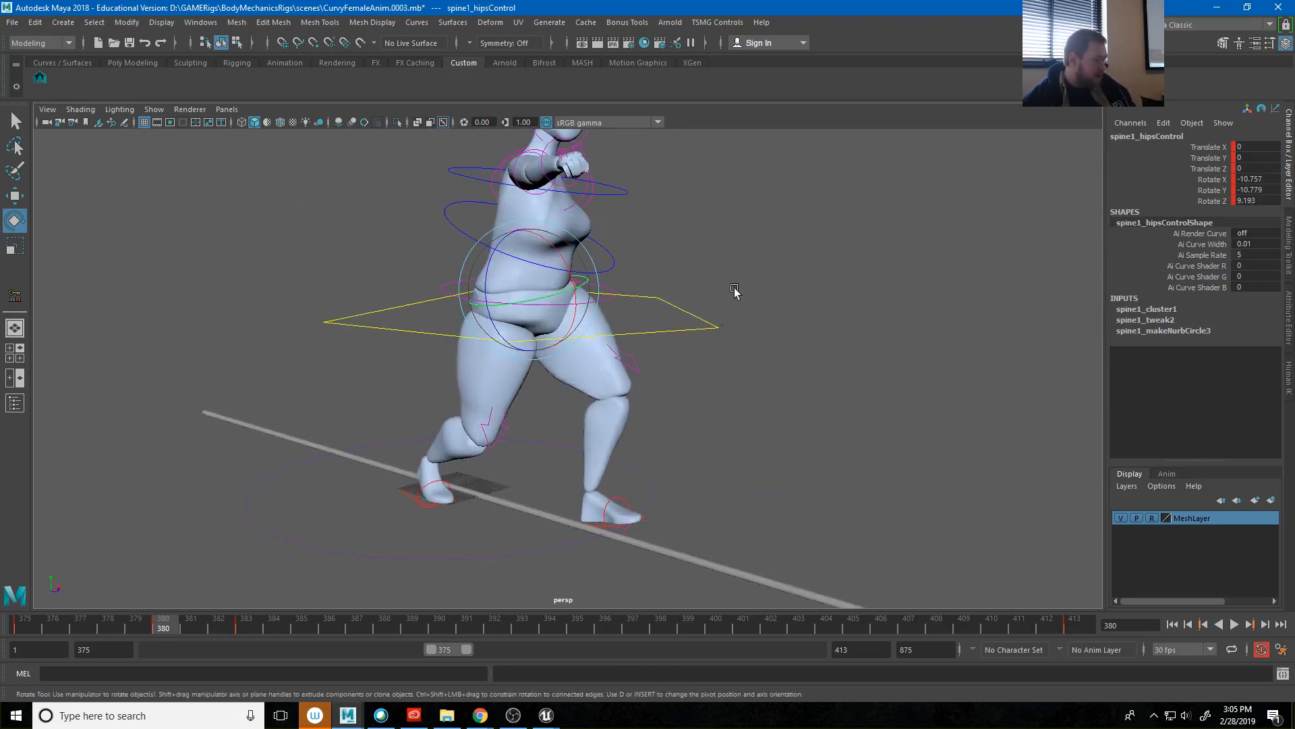
click(672, 234)
click(613, 206)
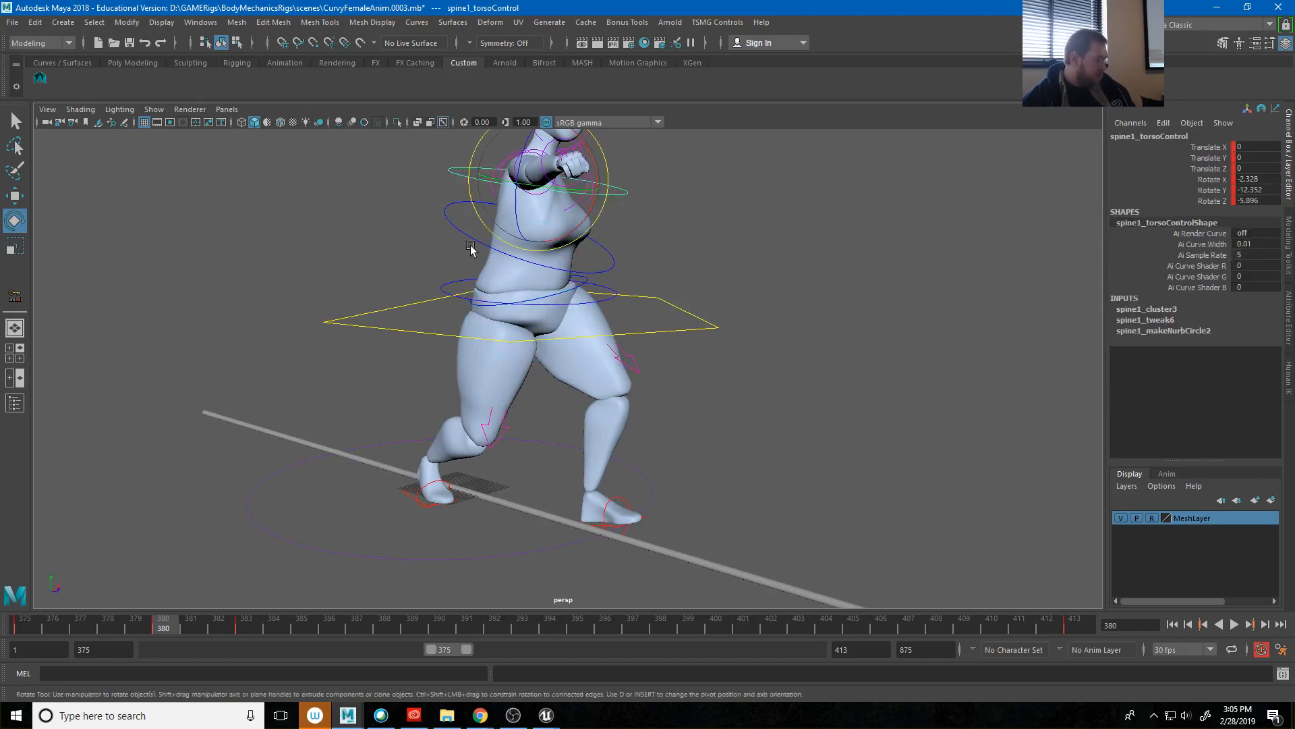
click(447, 291)
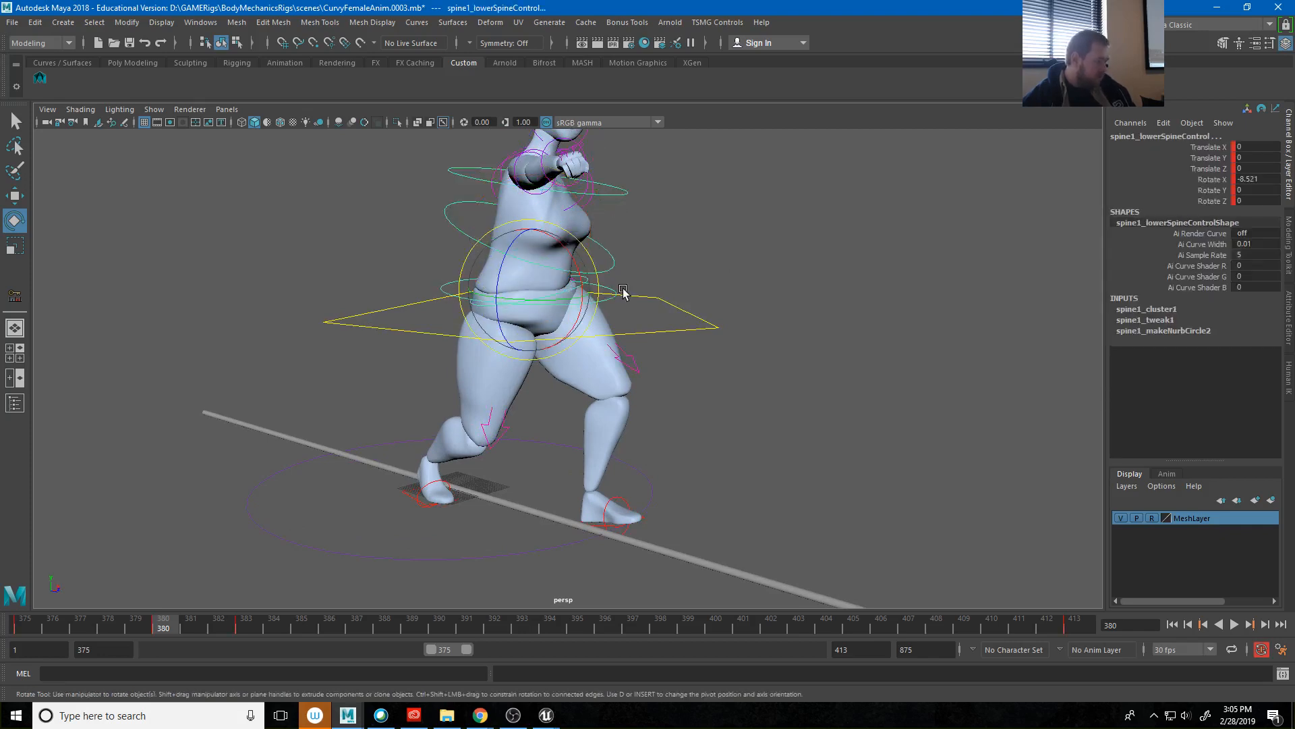
key(q)
click(581, 290)
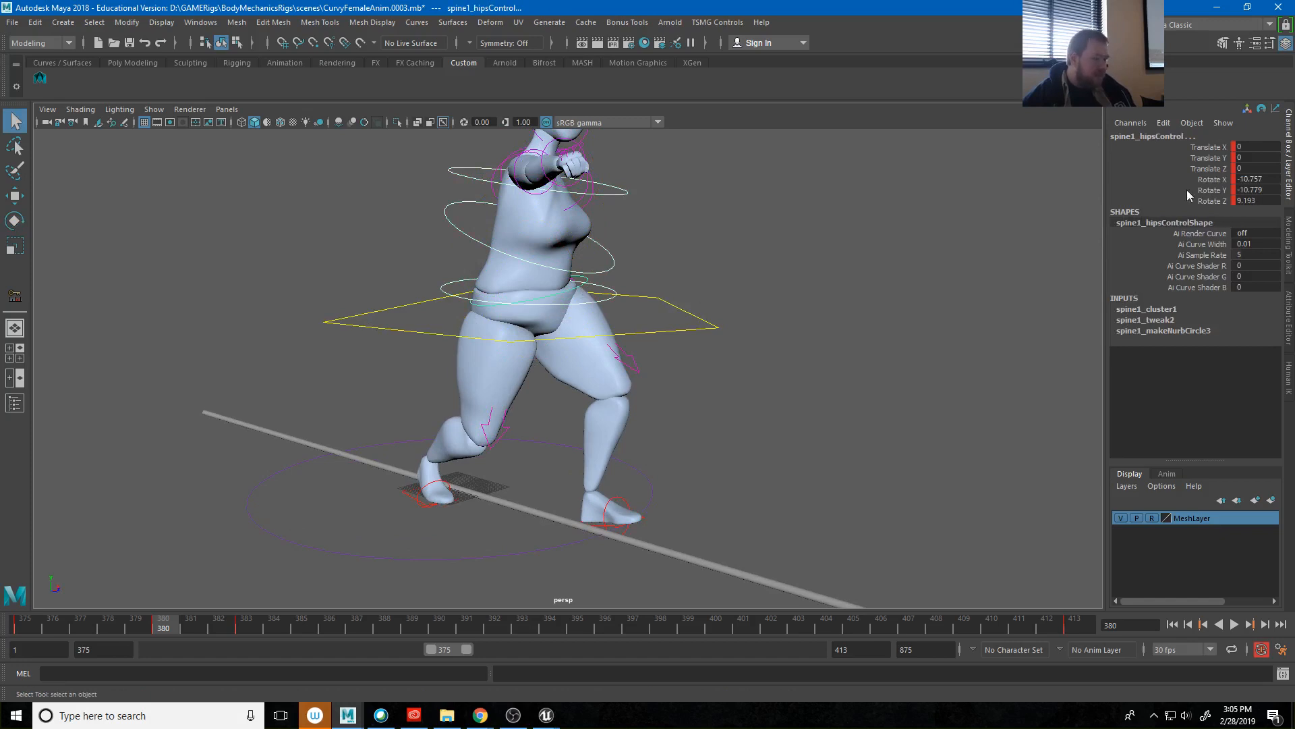
drag(1264, 178, 1263, 195)
text(0)
key(Return)
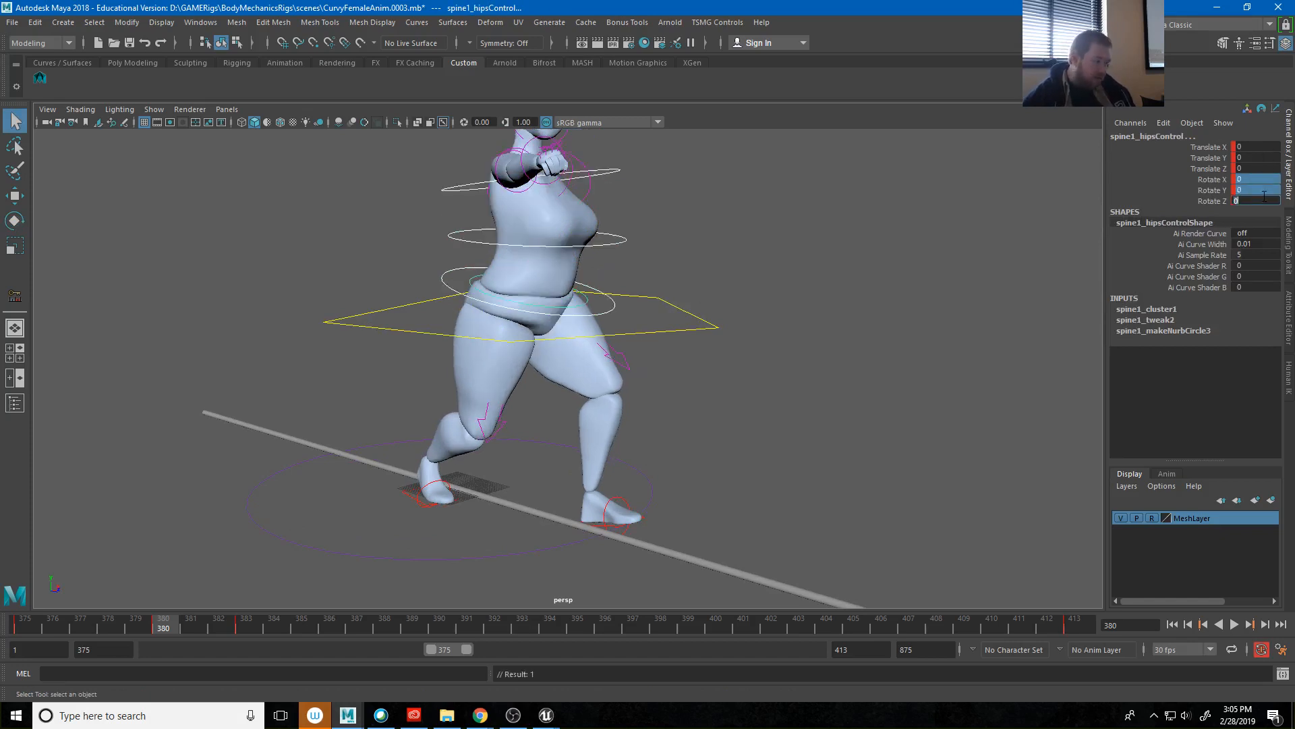
click(785, 218)
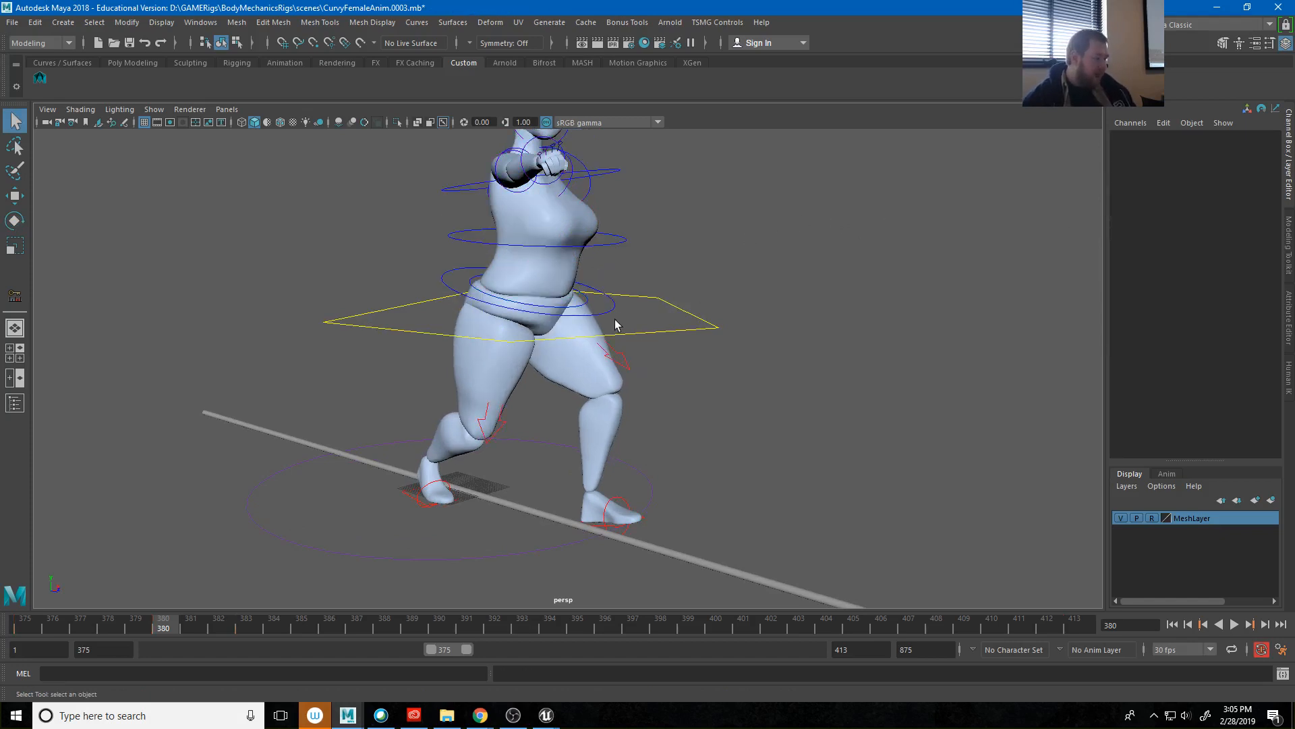
Rotate the hips control to about -14.1 in Y at frame 380.
click(599, 316)
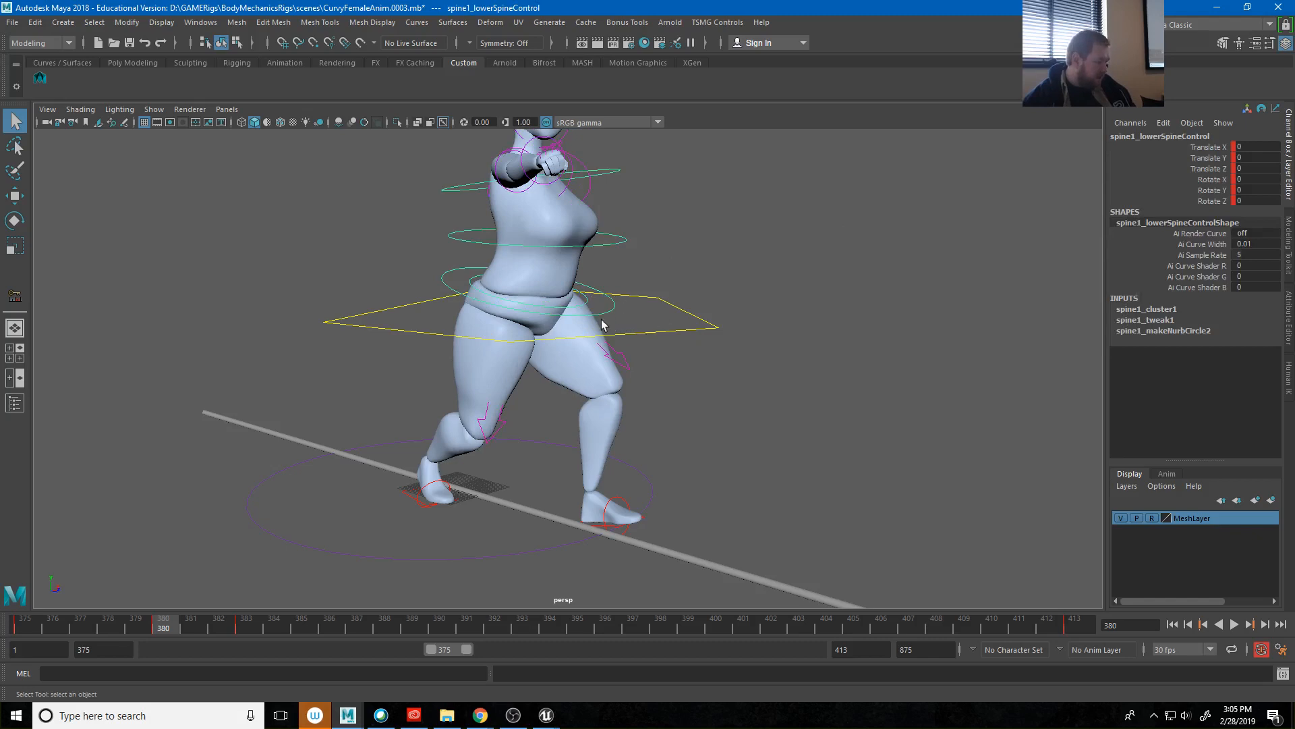
key(e)
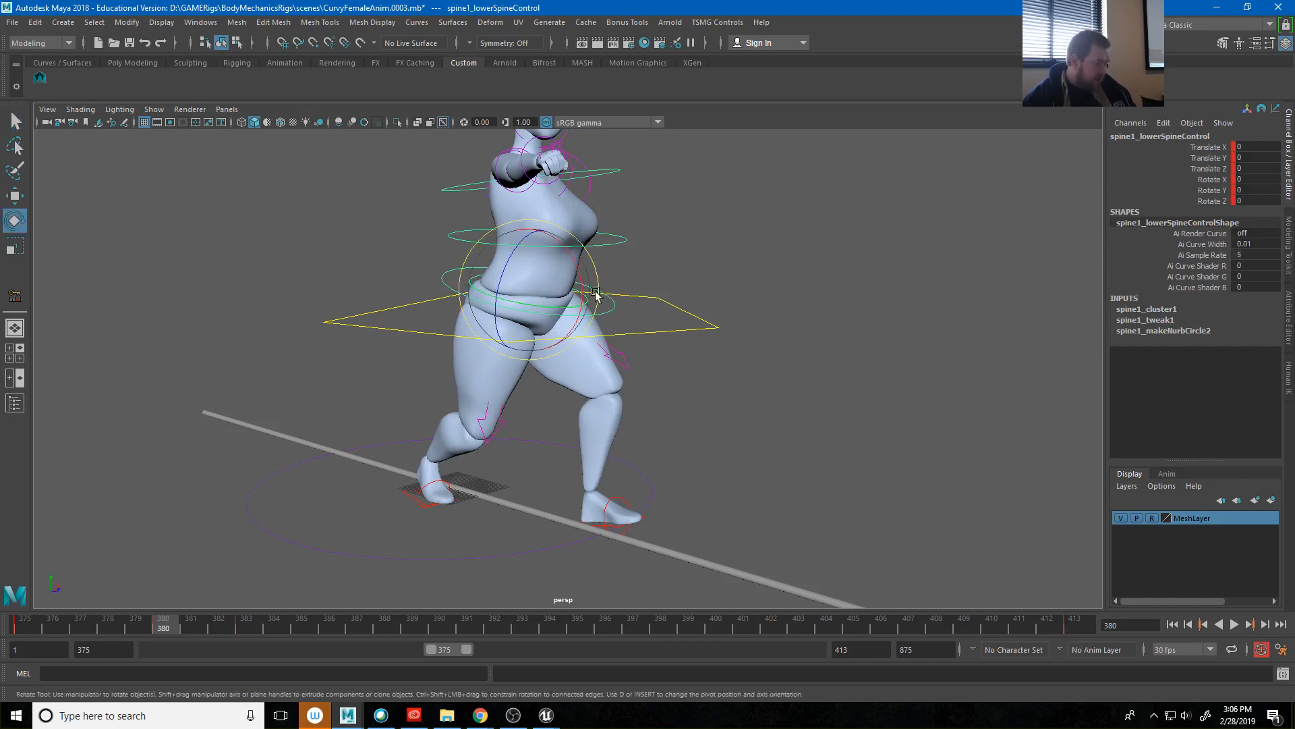
drag(591, 282, 901, 360)
click(607, 230)
click(591, 228)
click(901, 357)
click(641, 360)
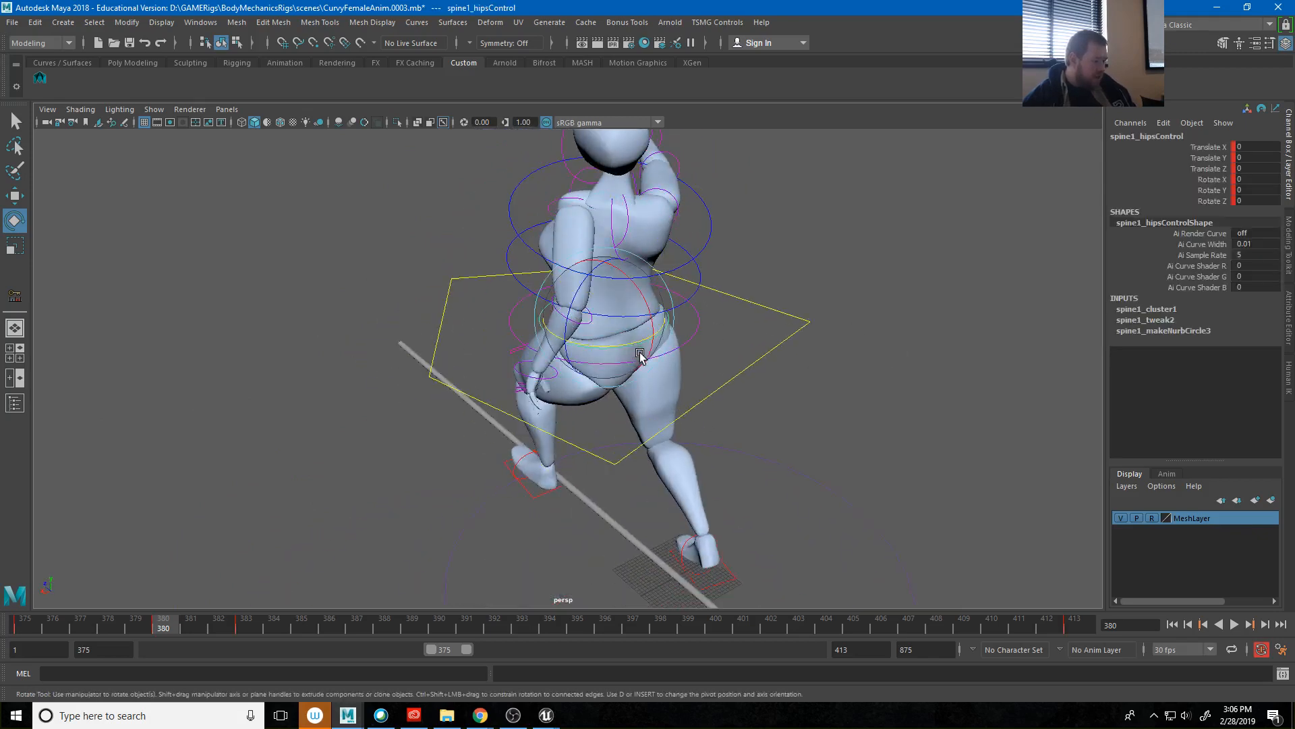
drag(621, 345, 702, 266)
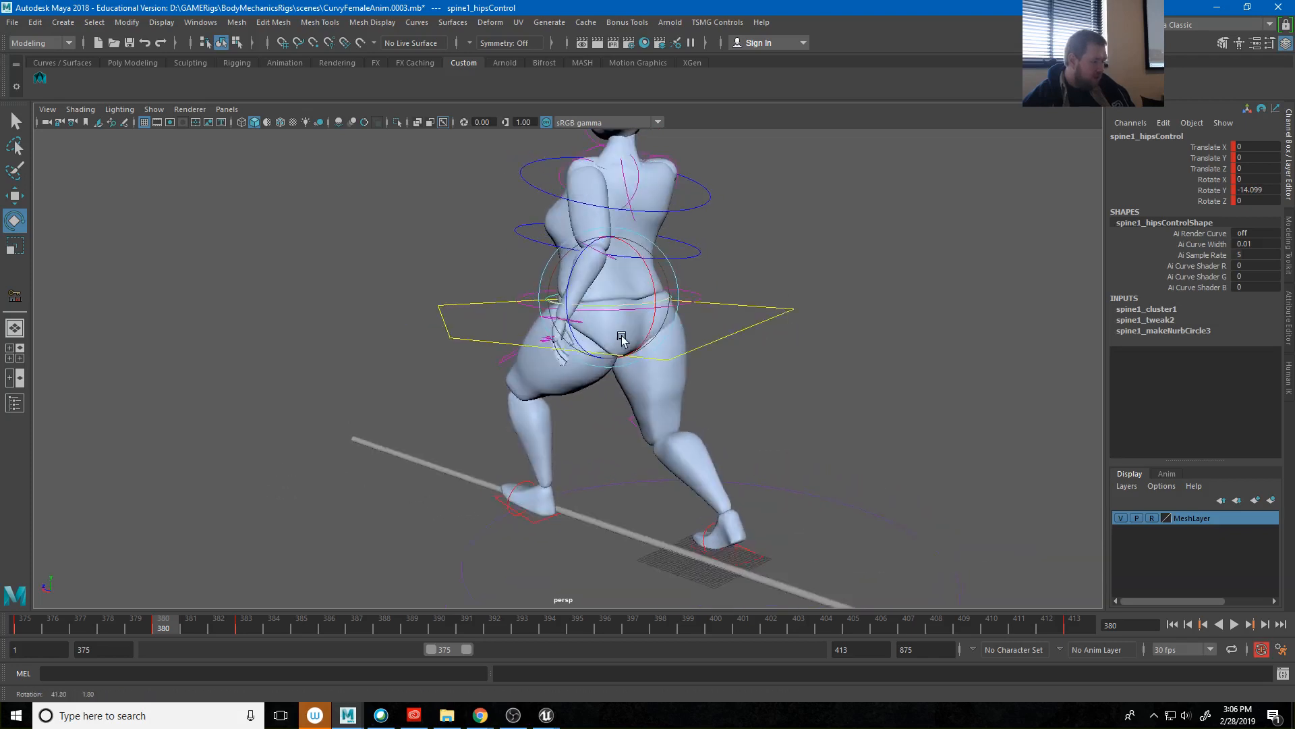
Twist the middle spine control to about -18.7, -63.2, 9.4 for the wind-up and deselect it.
click(686, 252)
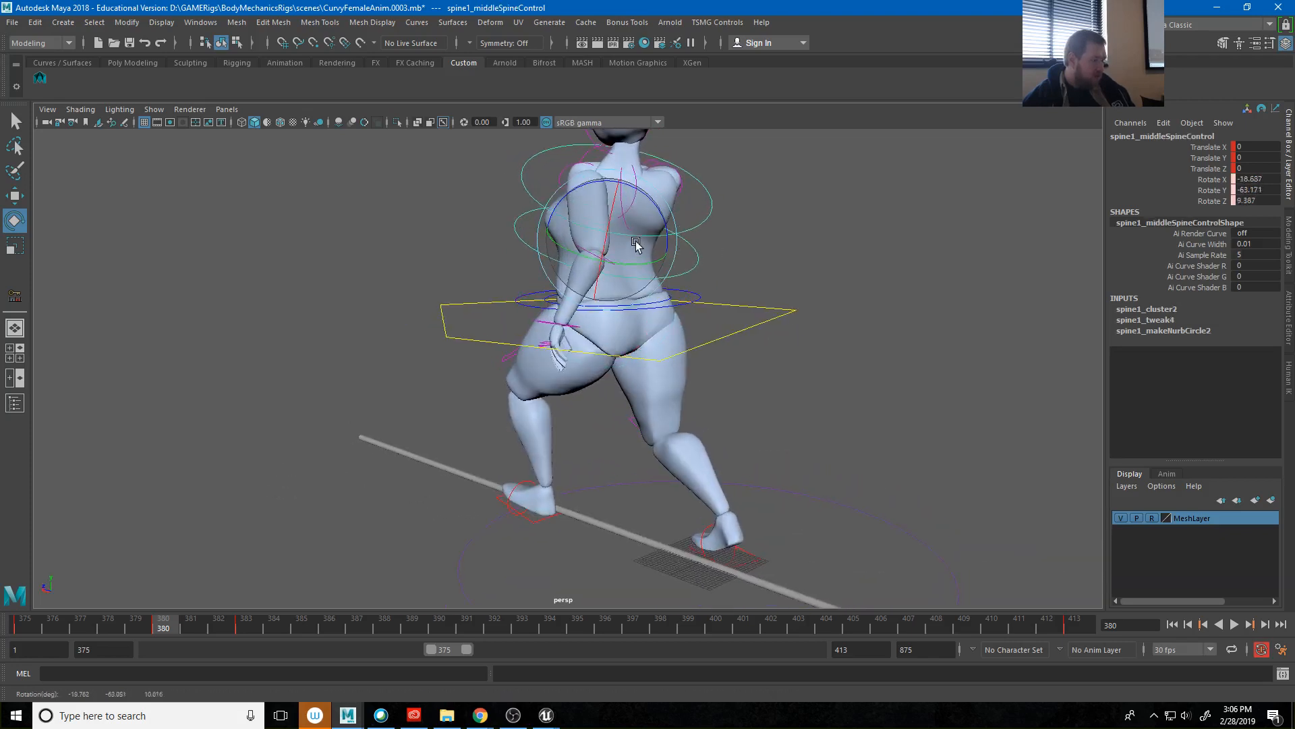
alt+drag(637, 245, 725, 292)
click(738, 187)
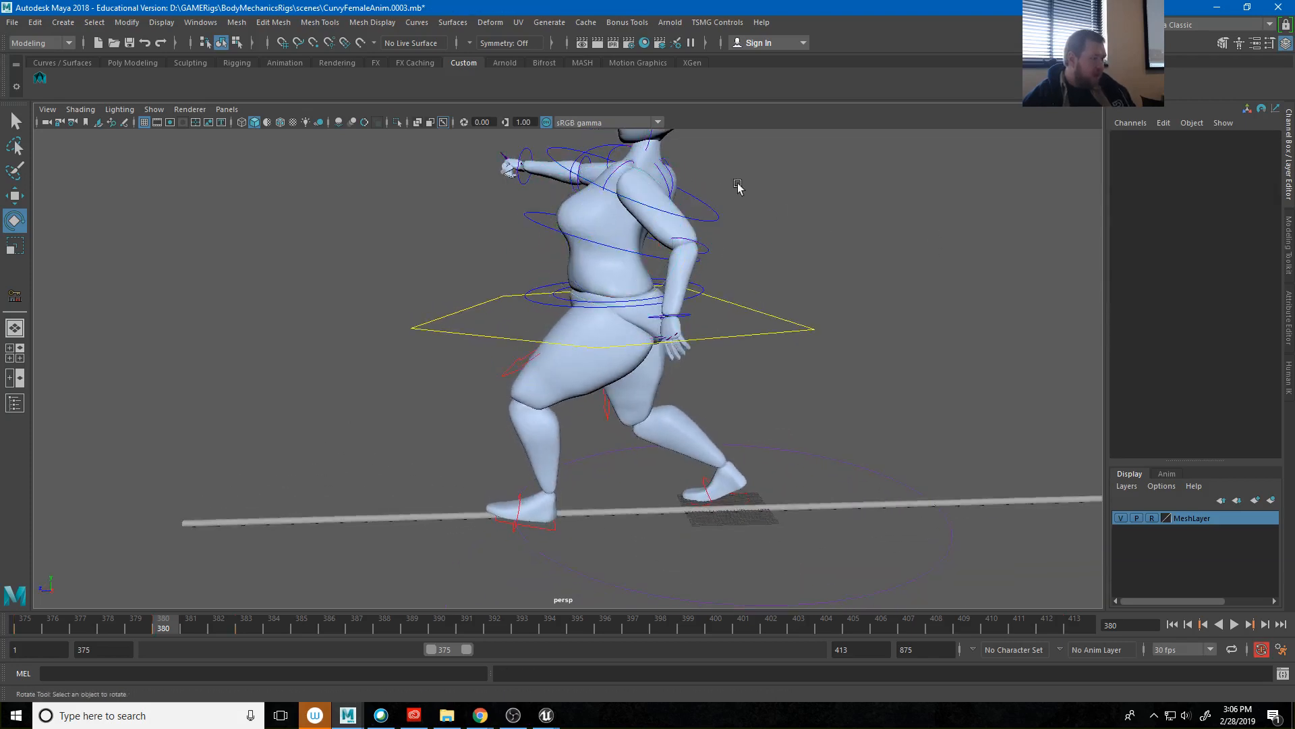
Raise the left arm forward by rotating its upper arm control to about -7.6, -43.4, 13.7 at frame 380.
click(622, 166)
drag(622, 166, 570, 222)
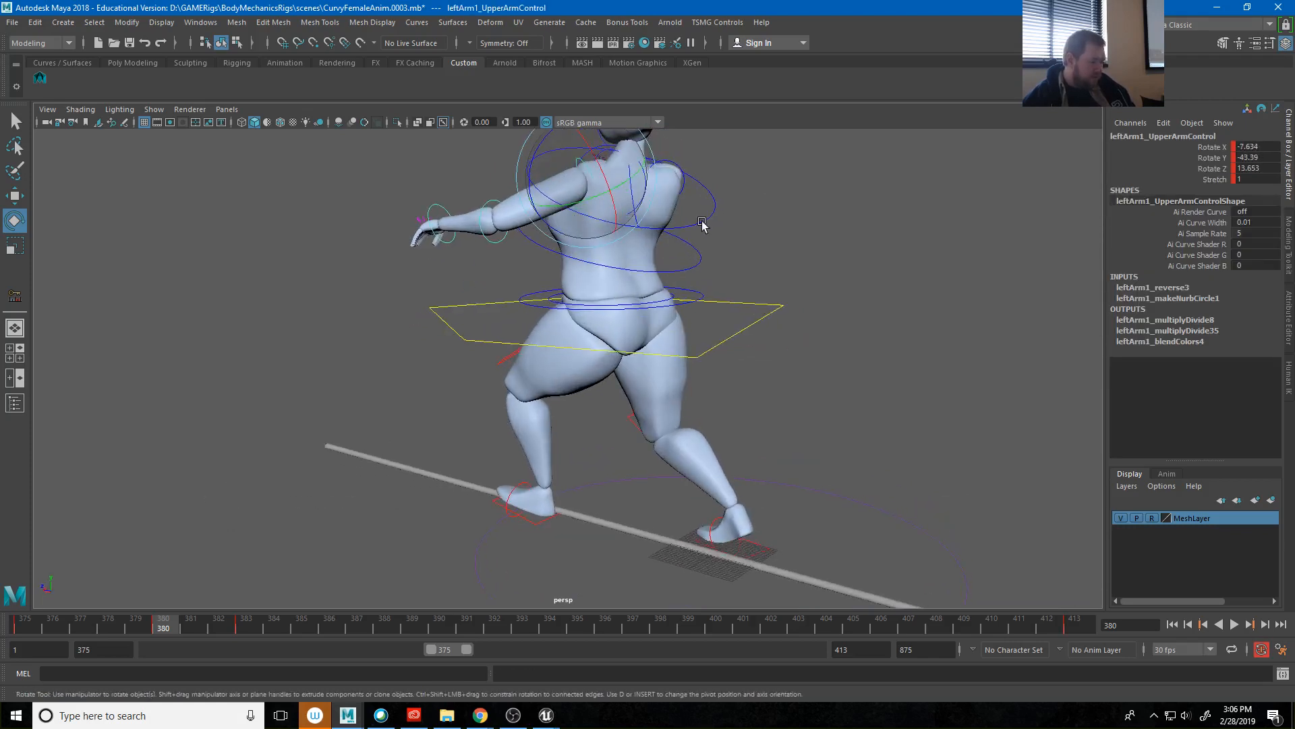
click(704, 221)
alt+drag(732, 230, 608, 233)
drag(593, 182, 594, 190)
click(726, 213)
alt+drag(725, 215, 607, 236)
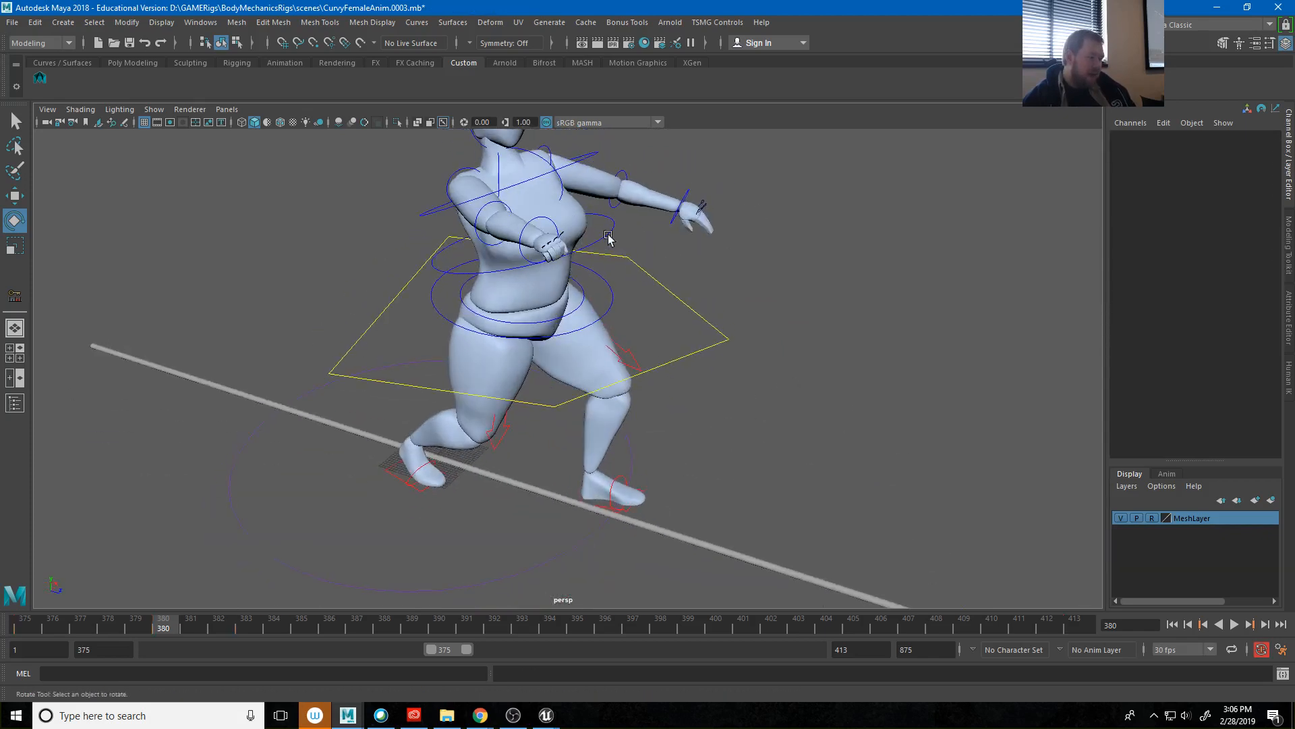
Swing the right upper arm control out behind the body and bend the right elbow at frame 380.
alt+middle_drag(607, 237, 826, 327)
click(686, 264)
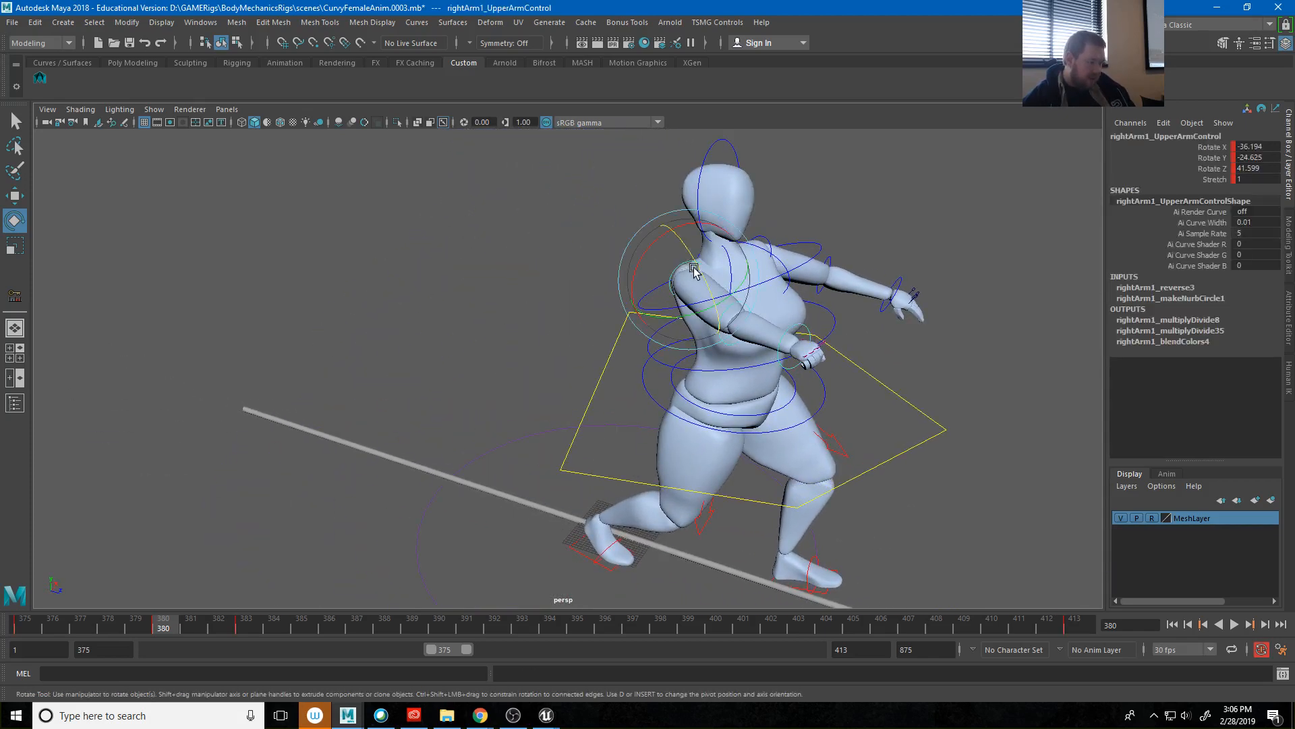
drag(685, 267, 517, 255)
click(517, 255)
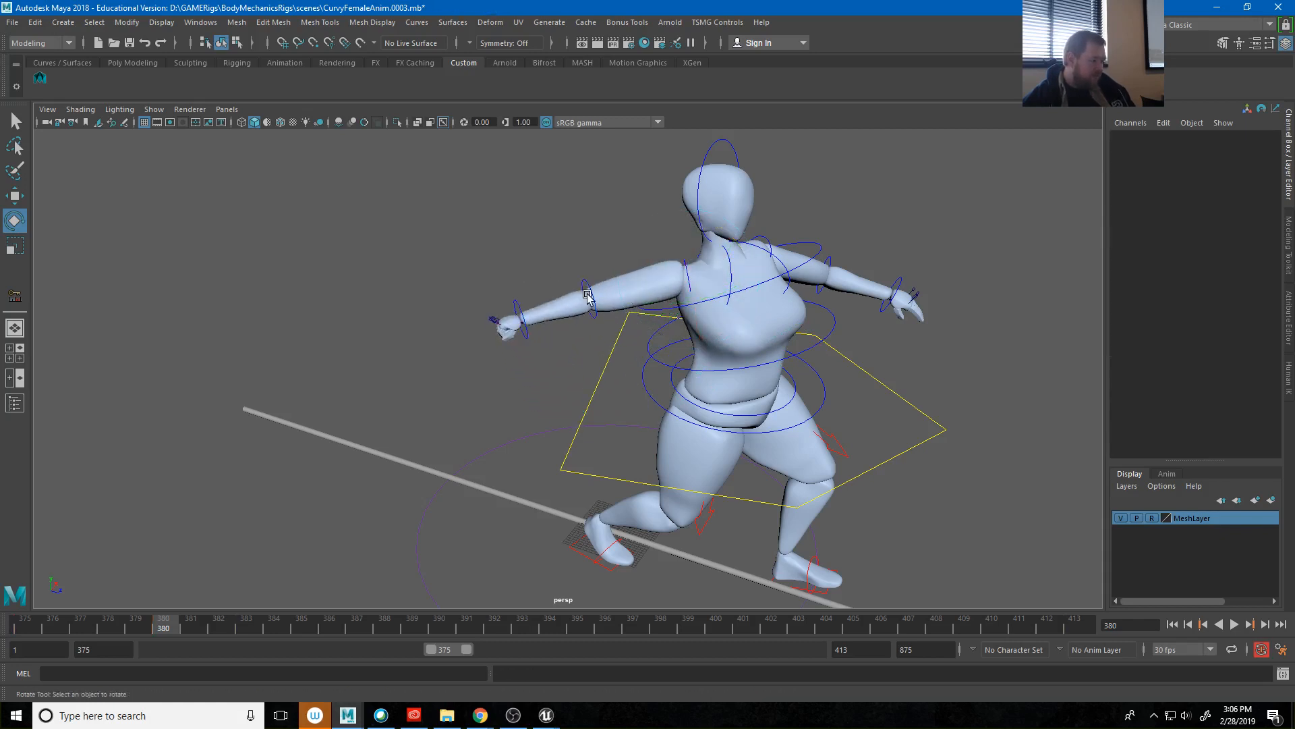
click(595, 305)
drag(579, 314, 668, 313)
drag(588, 320, 606, 318)
Adjust the right upper arm control to about -84.5, 70, -48.9 so the fist is cocked back.
alt+drag(599, 350, 631, 223)
click(652, 223)
click(670, 246)
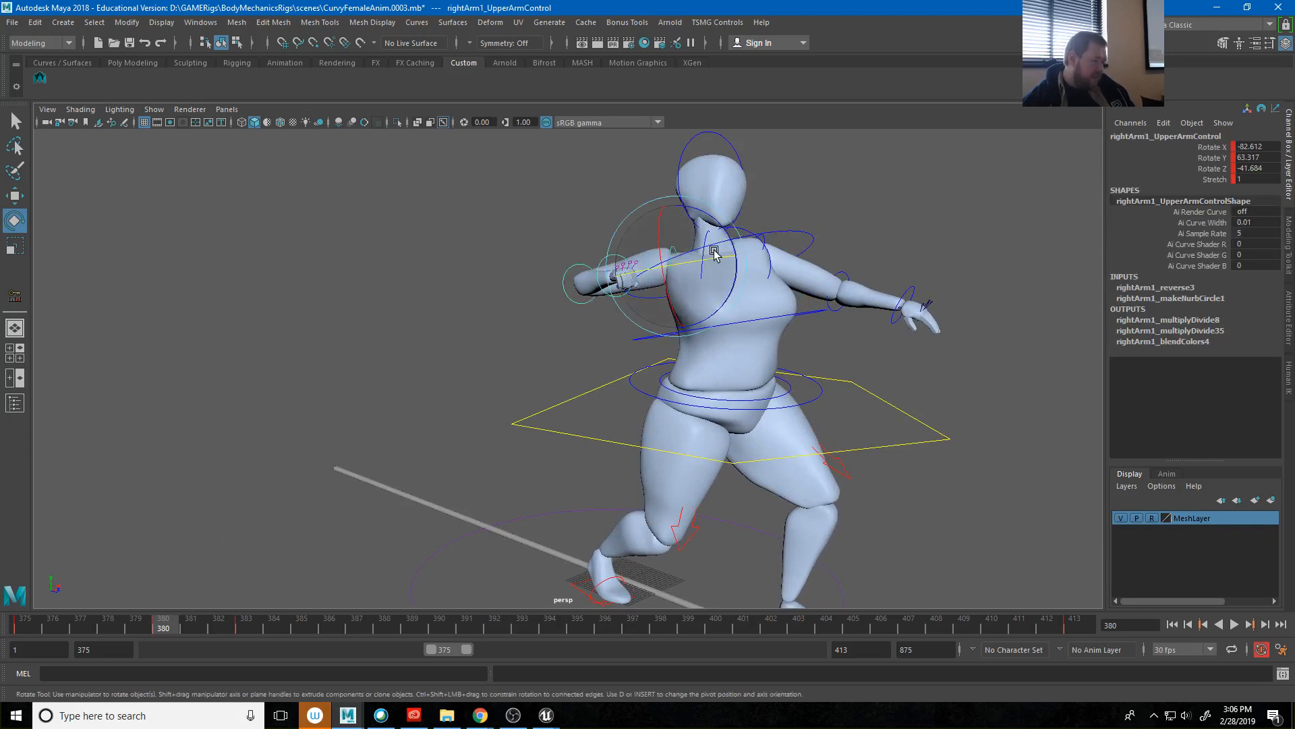
drag(716, 251, 716, 256)
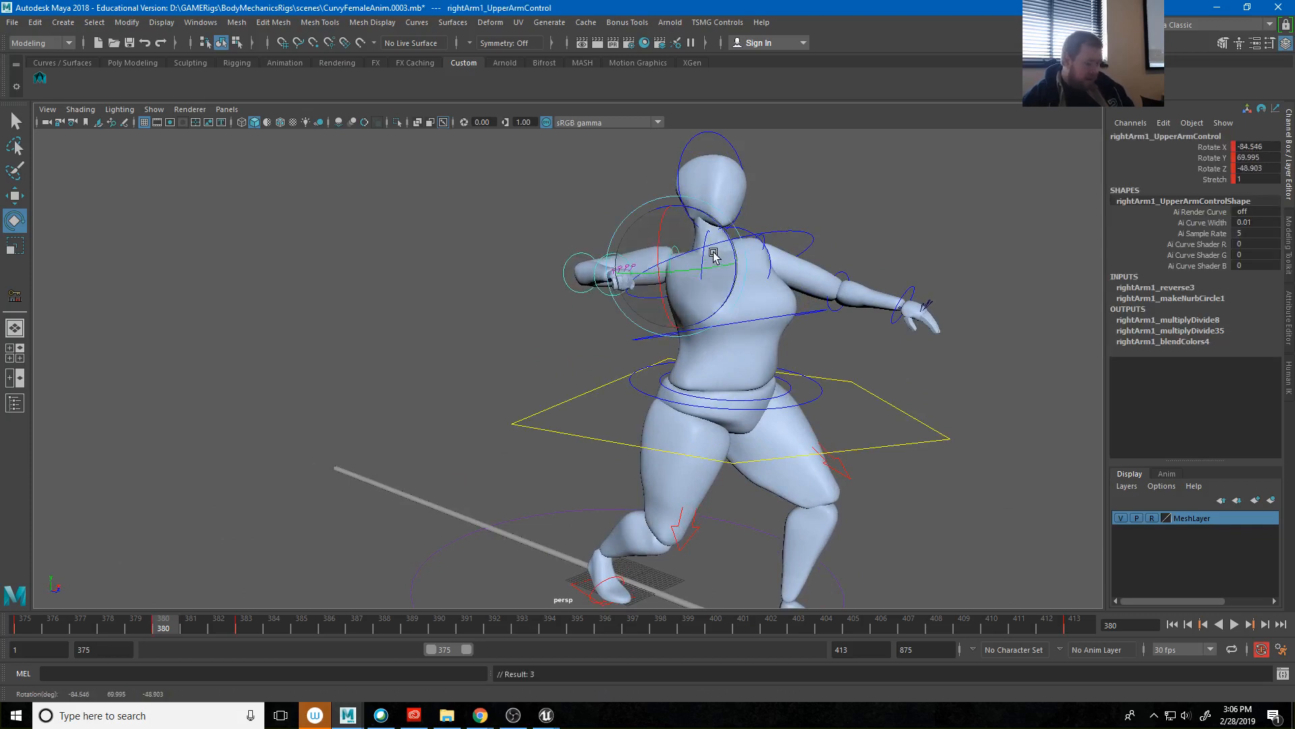
Flip between the keyframes at 375, 380 and 383 to compare the idle, wind-up and punch poses.
key(comma)
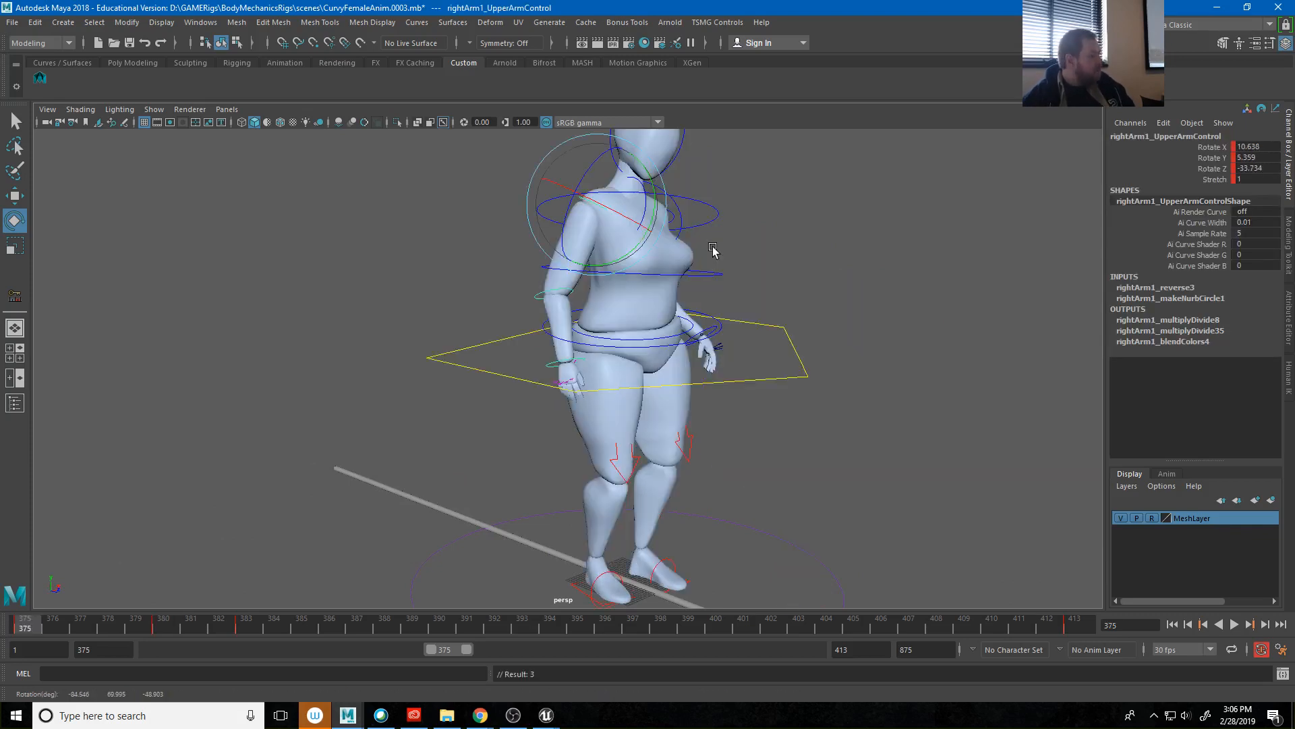
key(period)
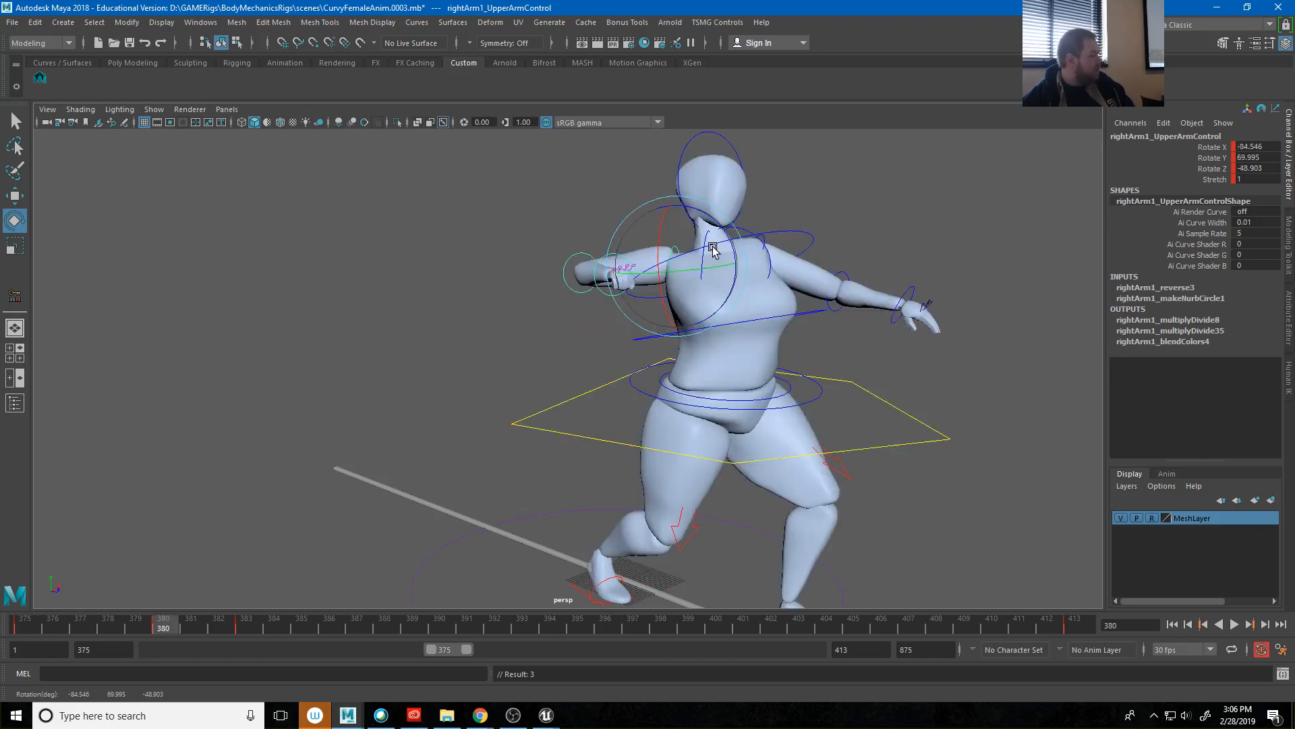
key(comma)
key(period)
key(period)
key(comma)
key(period)
key(comma)
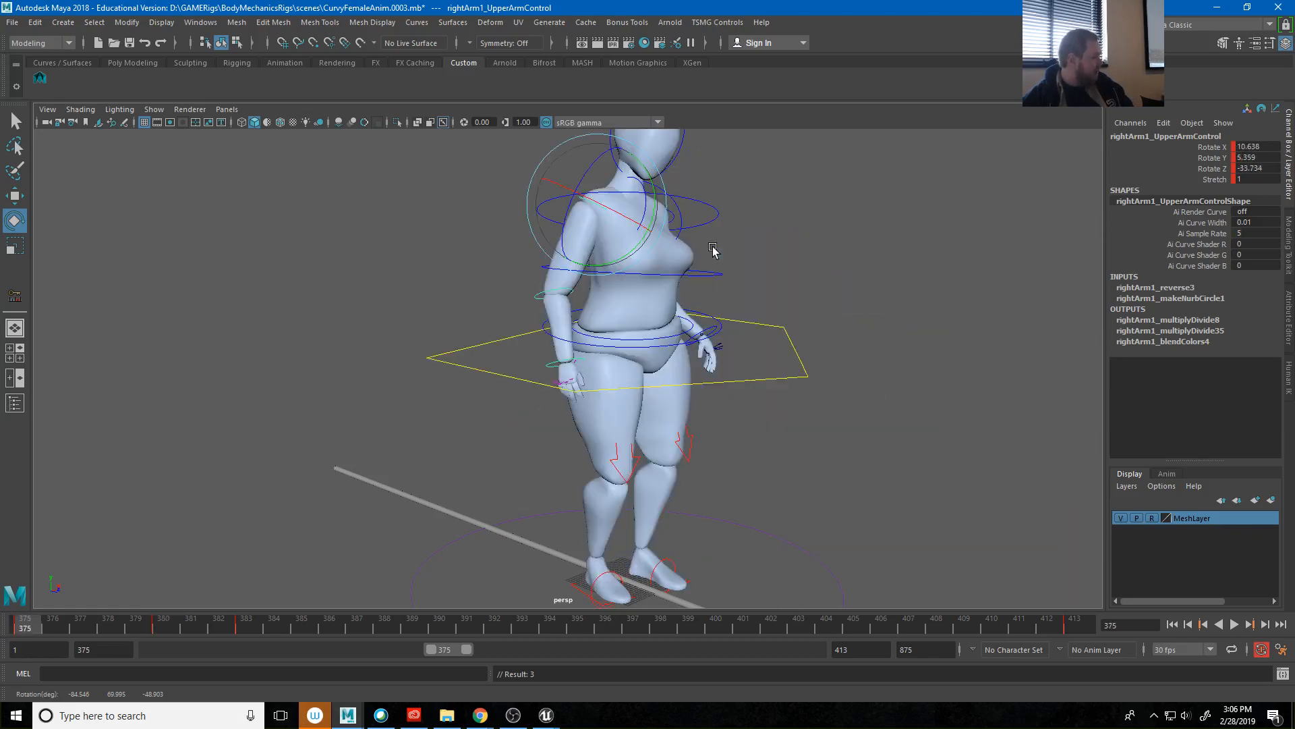
key(period)
key(comma)
key(period)
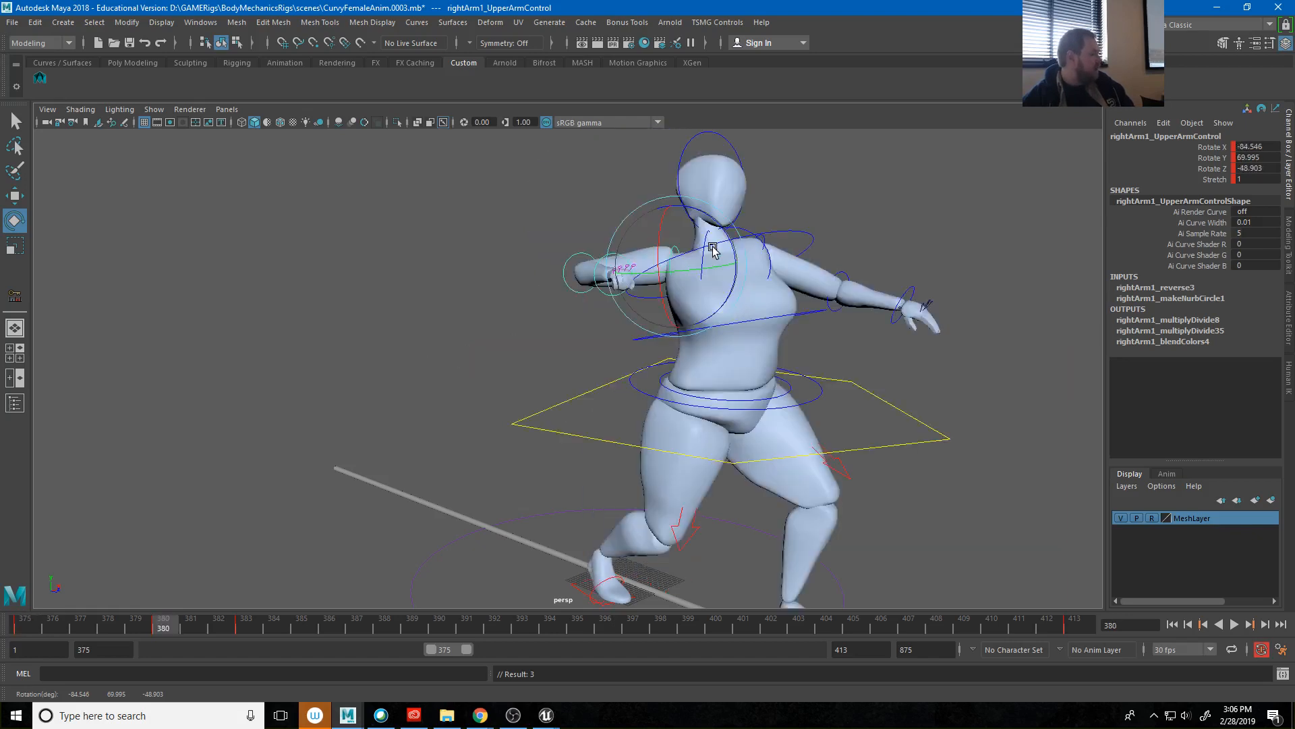
Rotate the right clavicle control to about -13.9, -16.5, 15.1 and the right upper arm control to about -116.5, 74.5, -70.6.
click(903, 241)
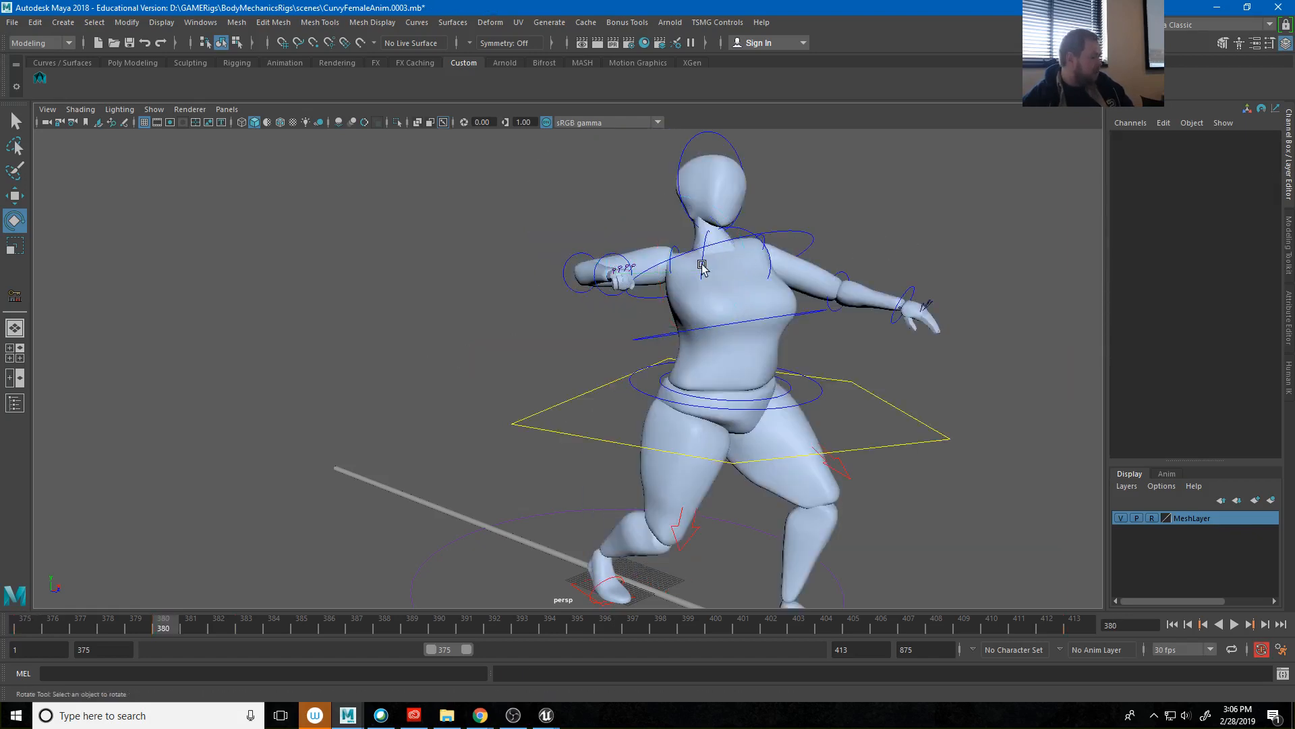
click(744, 278)
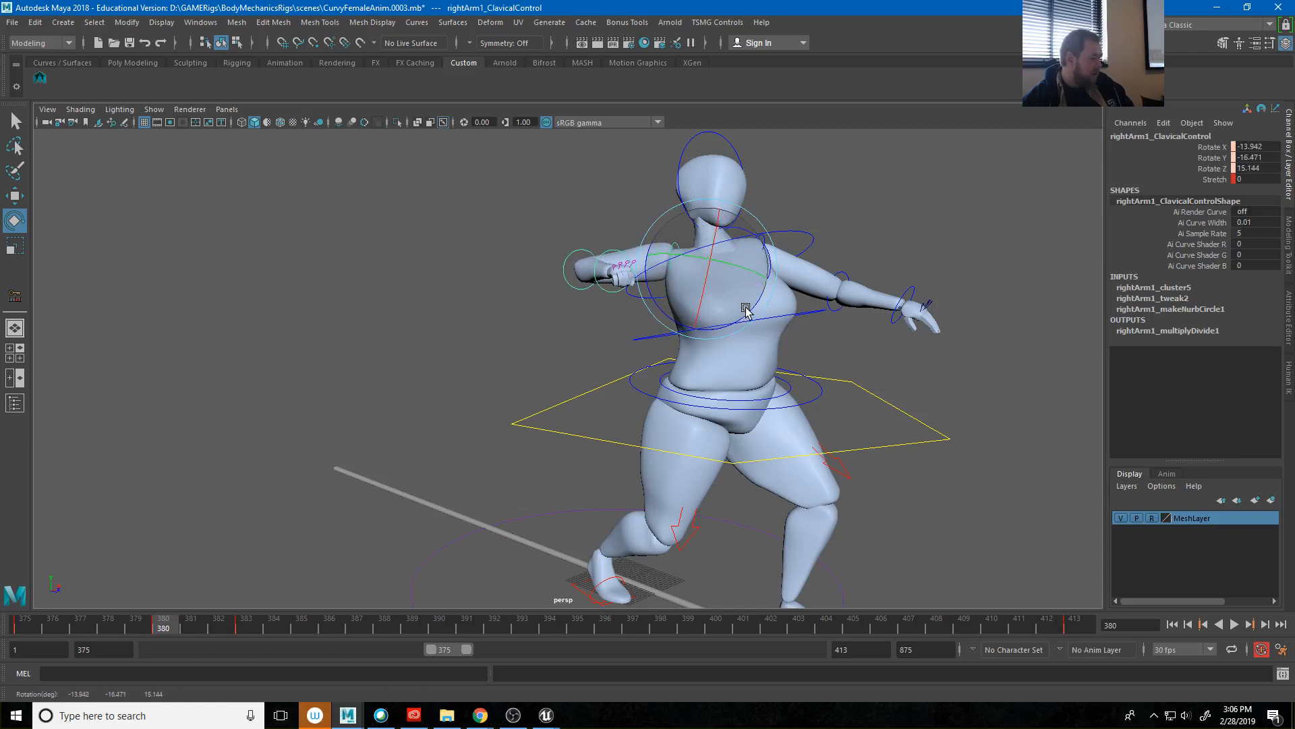
click(604, 211)
click(688, 289)
drag(688, 289, 651, 240)
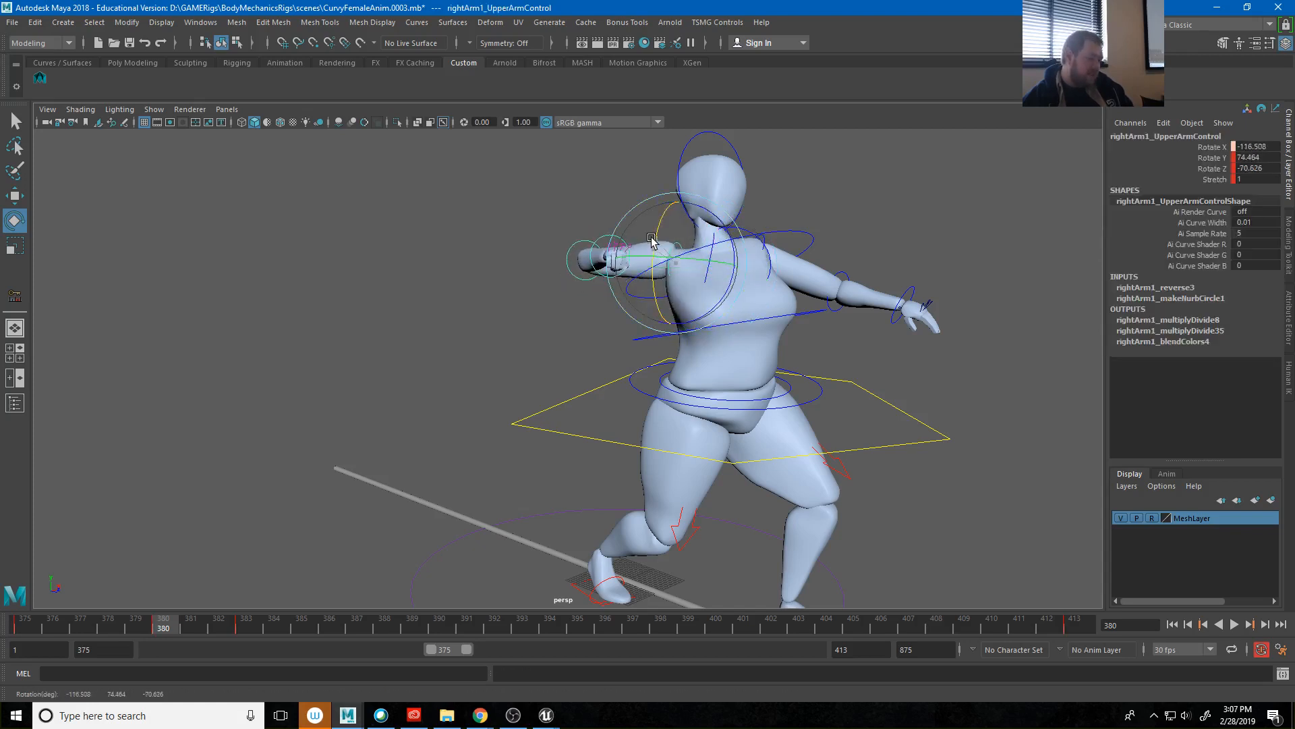
Rotate the right hand control to about 9.2, -19.2, -3.6 at frame 380.
click(606, 237)
click(600, 255)
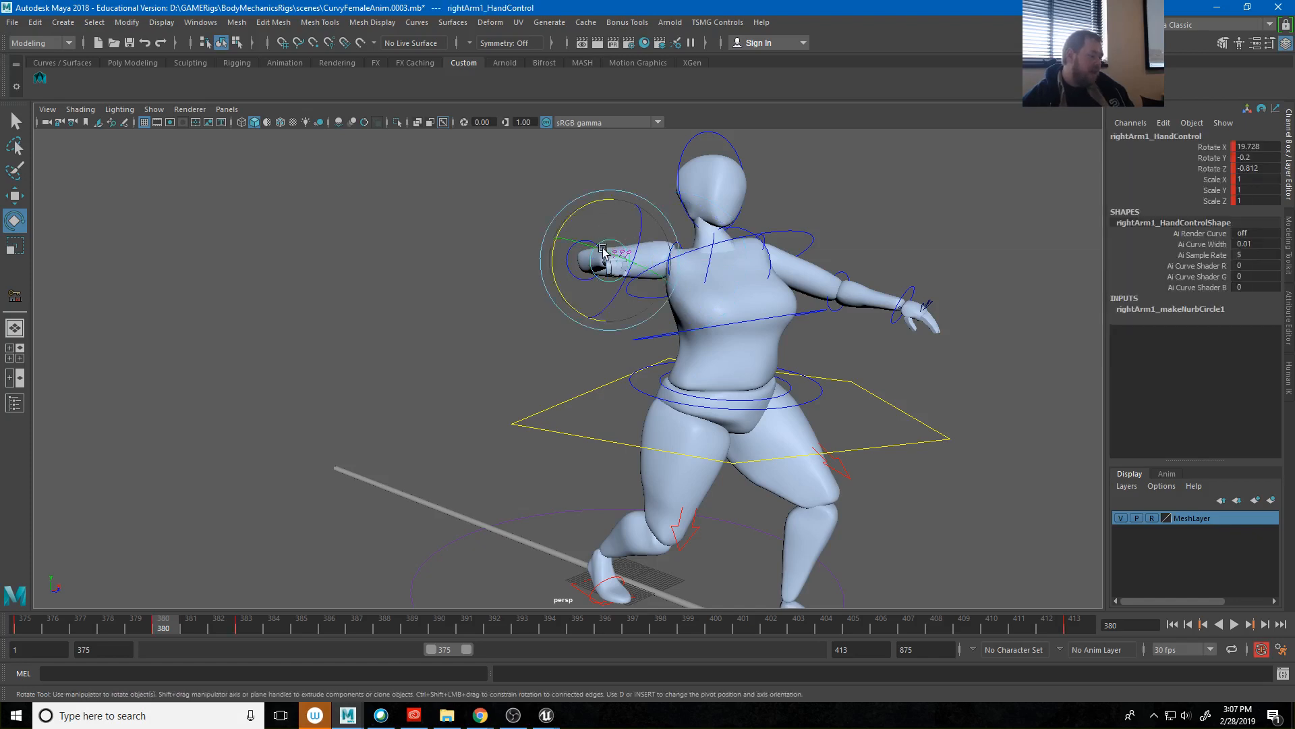
drag(594, 263, 602, 289)
alt+right_drag(813, 329, 607, 312)
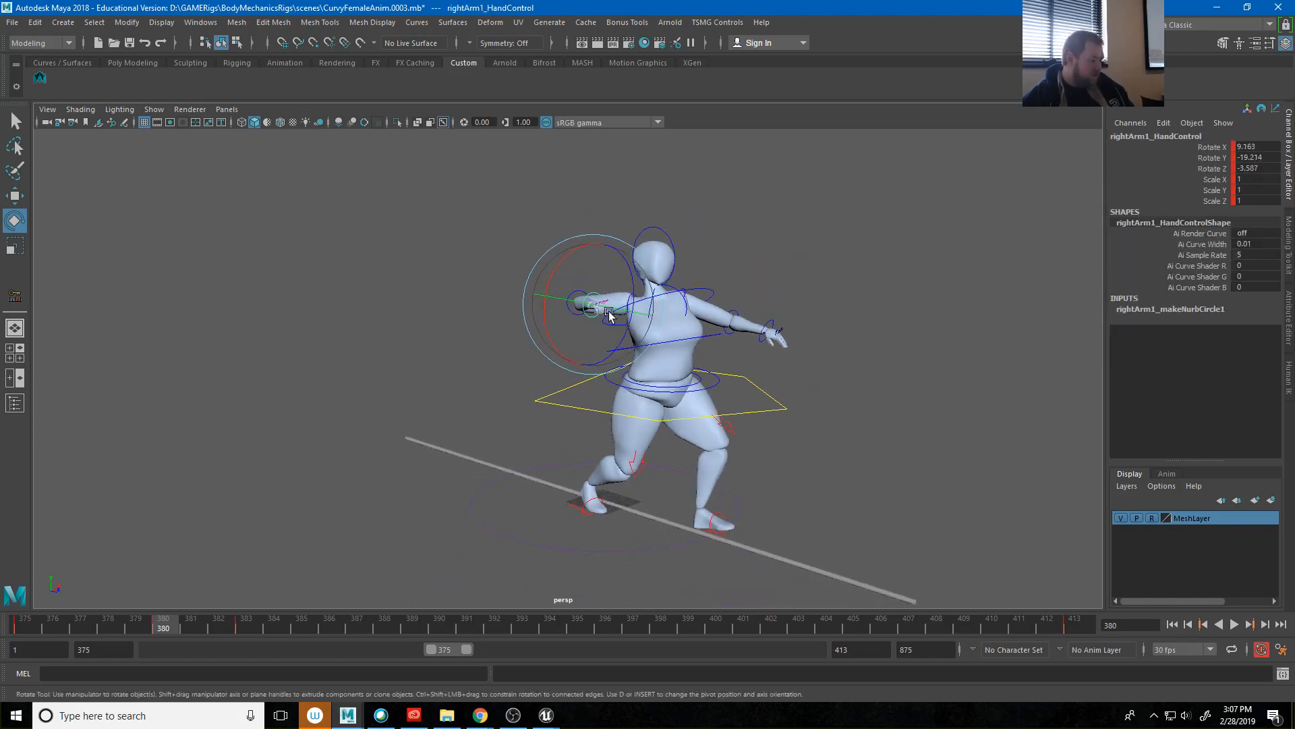
alt+drag(608, 312, 655, 318)
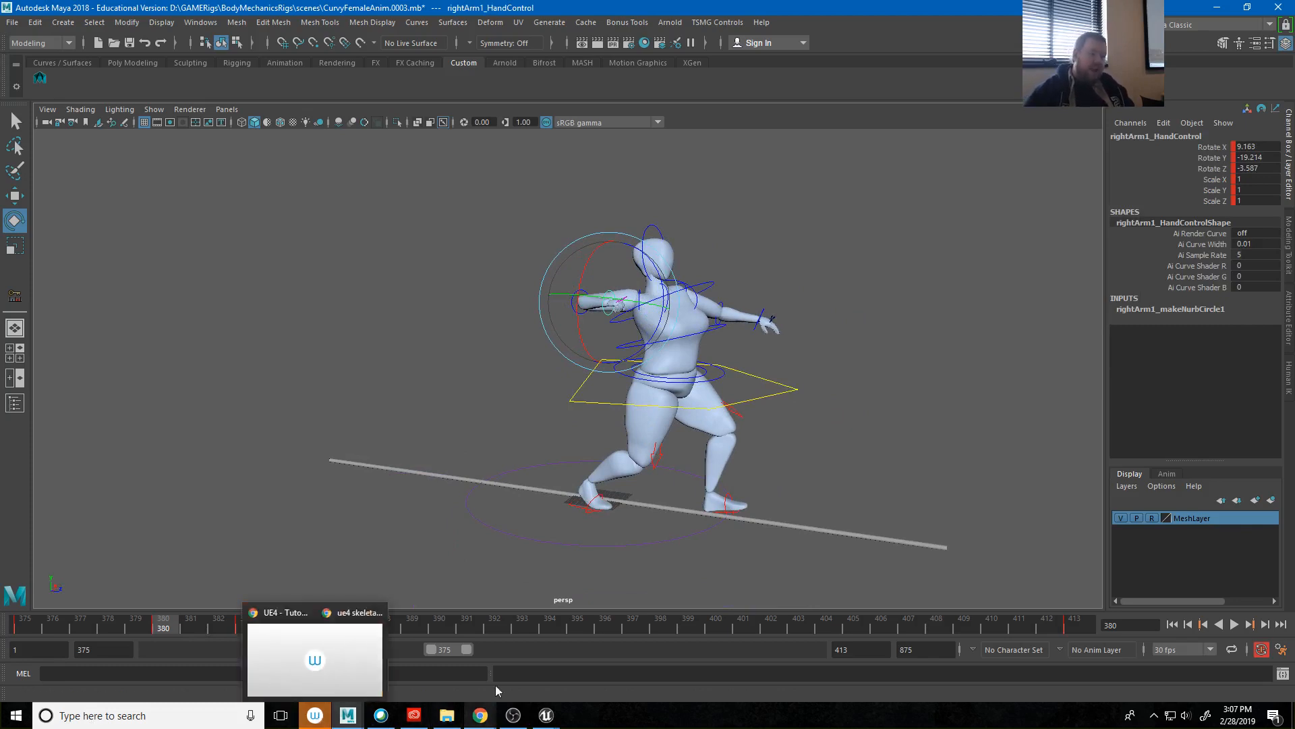
Step back and forth through keyframes 375, 380 and 383 to review the adjusted wind-up against the punch.
mouse_move(479, 714)
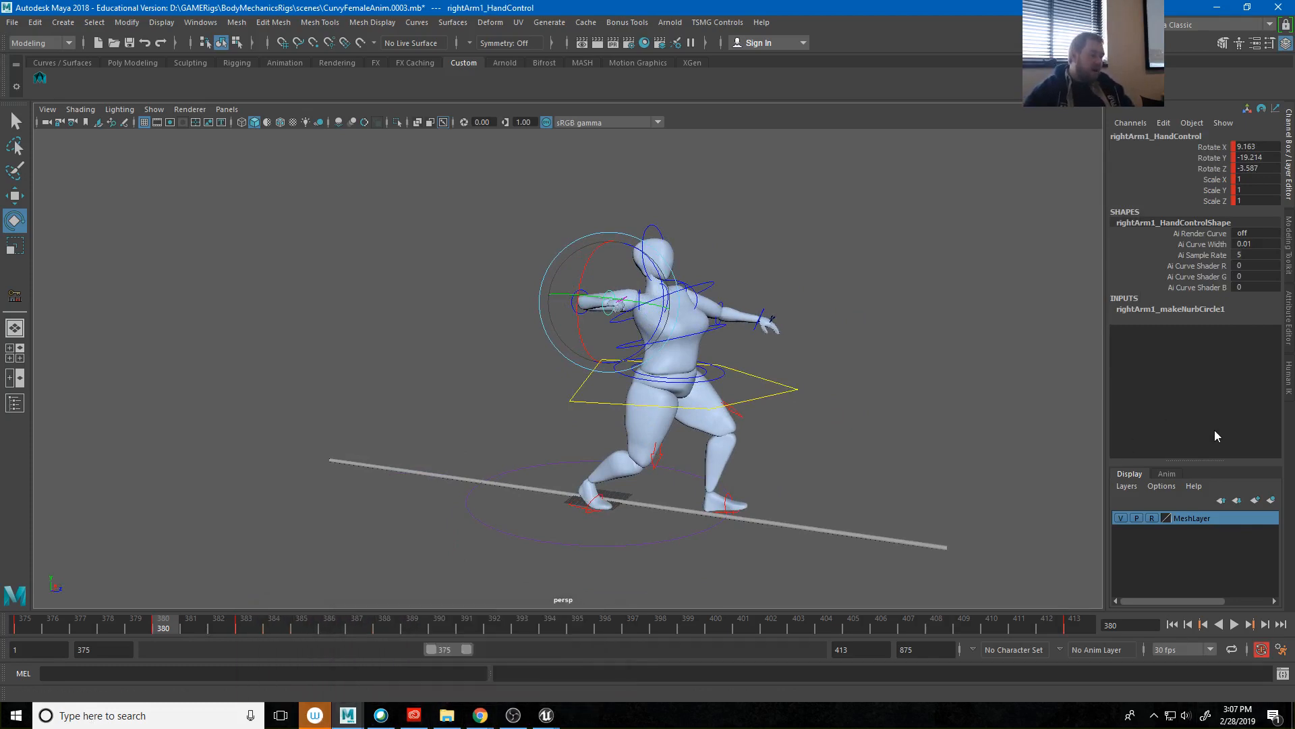
key(.)
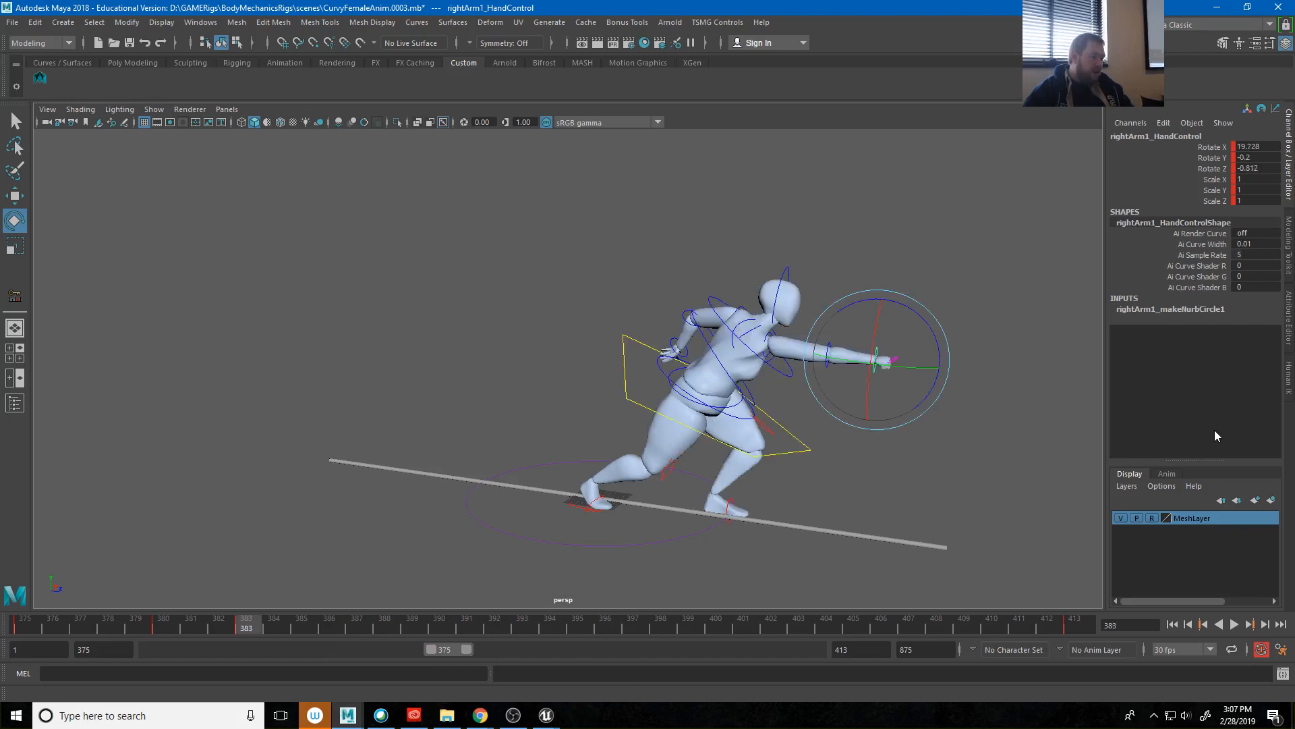
key(comma)
key(comma)
key(period)
key(period)
key(comma)
key(comma)
key(period)
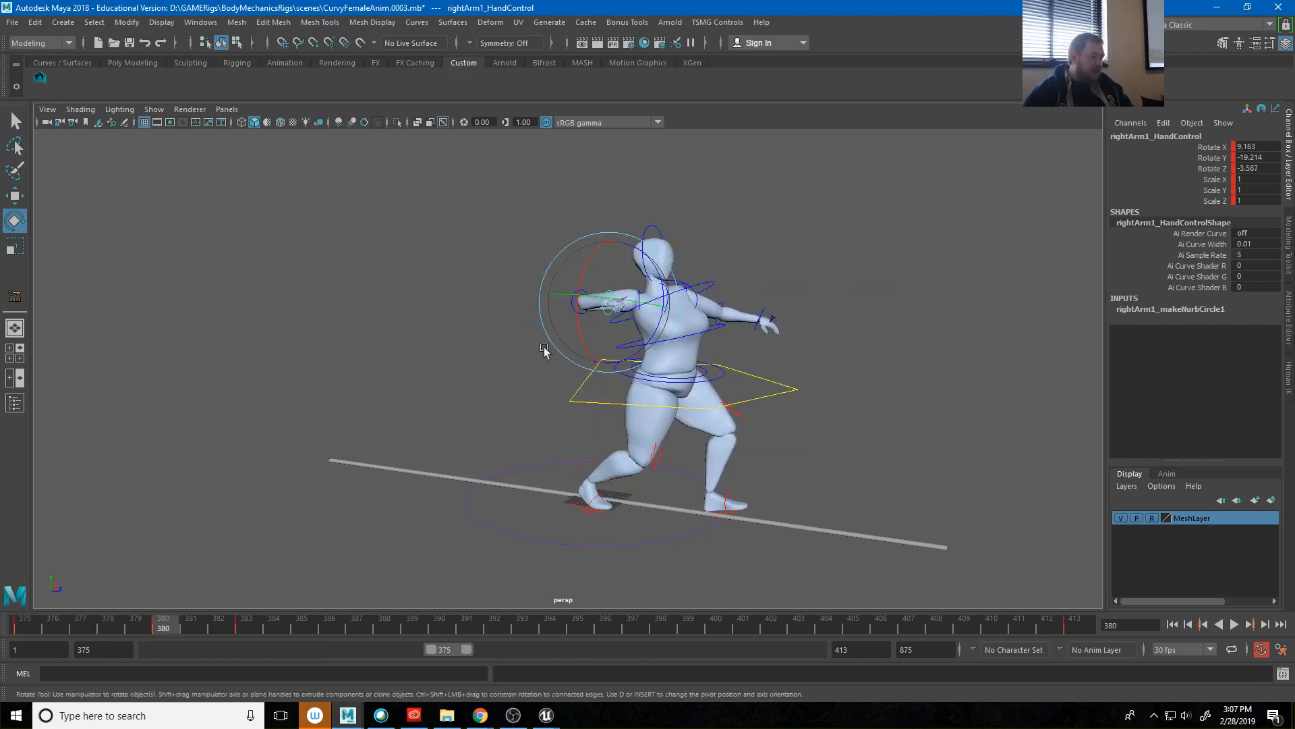
With all rig controls selected, play the punch from frame 375 and scrub to frame 404 to judge the return timing.
click(42, 79)
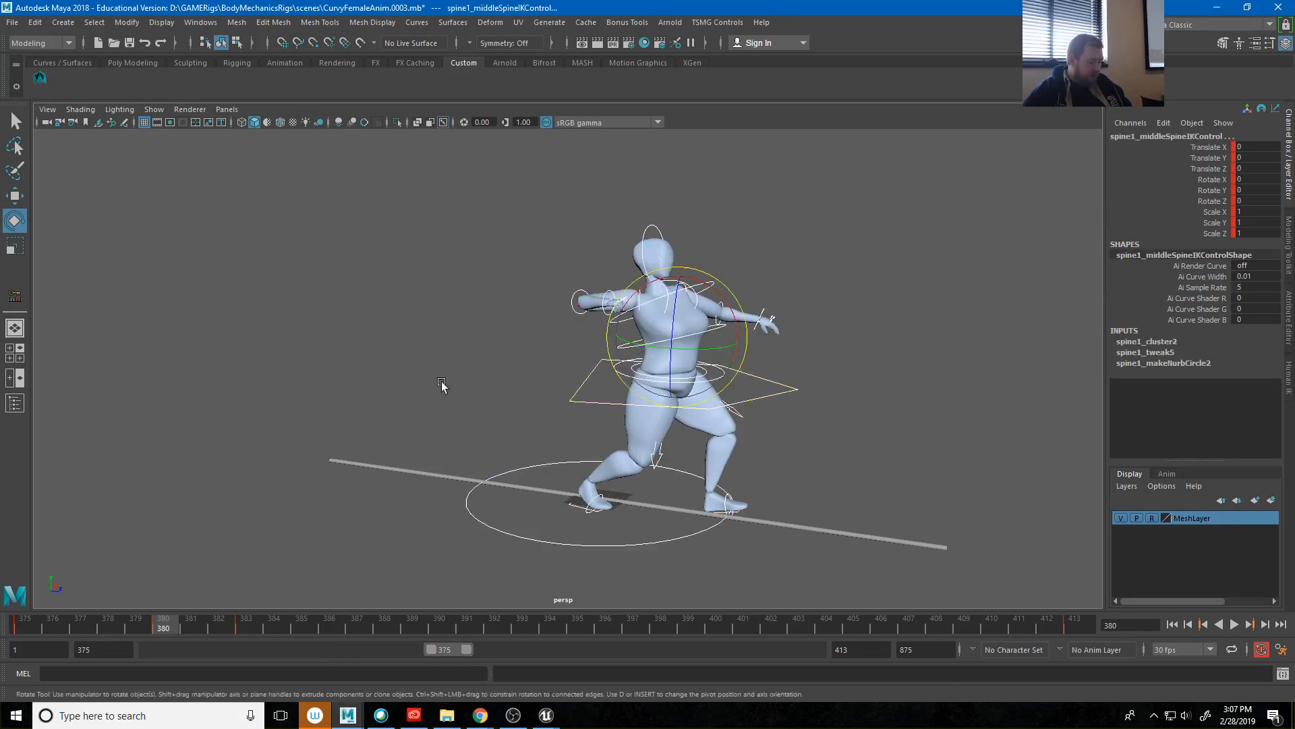
click(1172, 624)
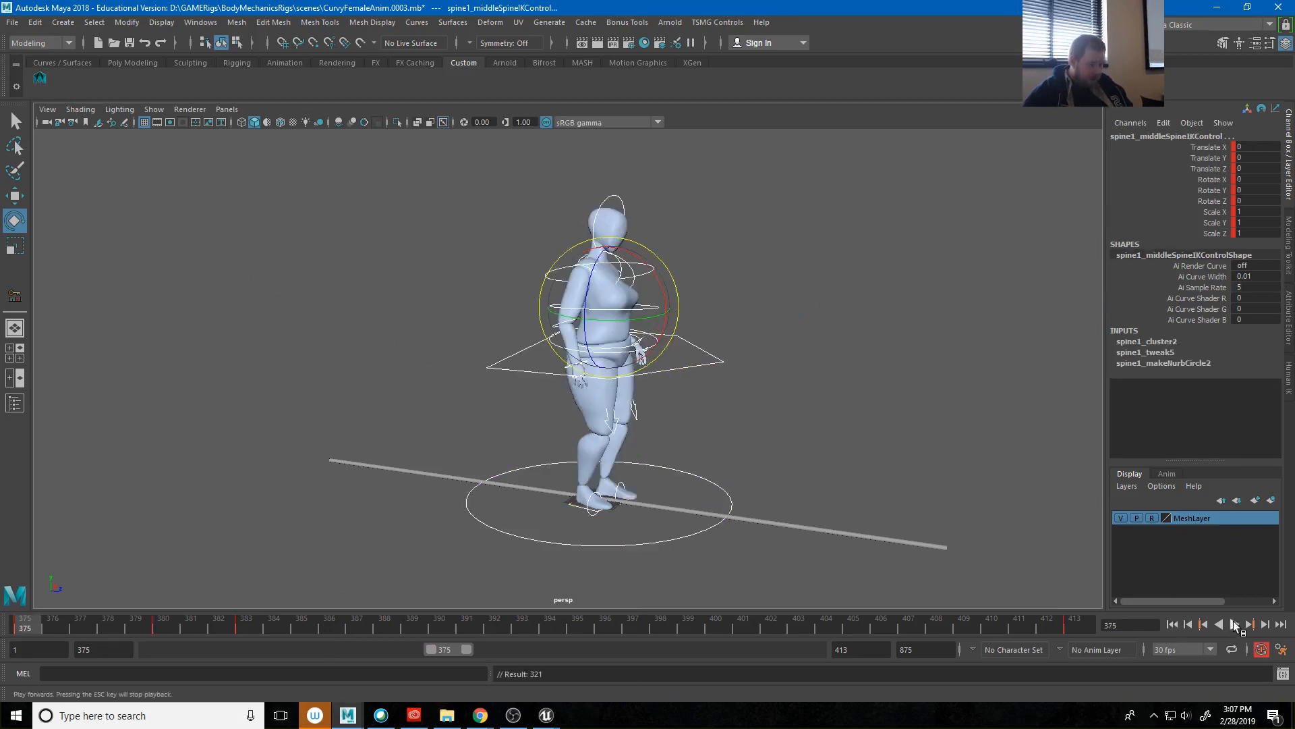
click(1234, 624)
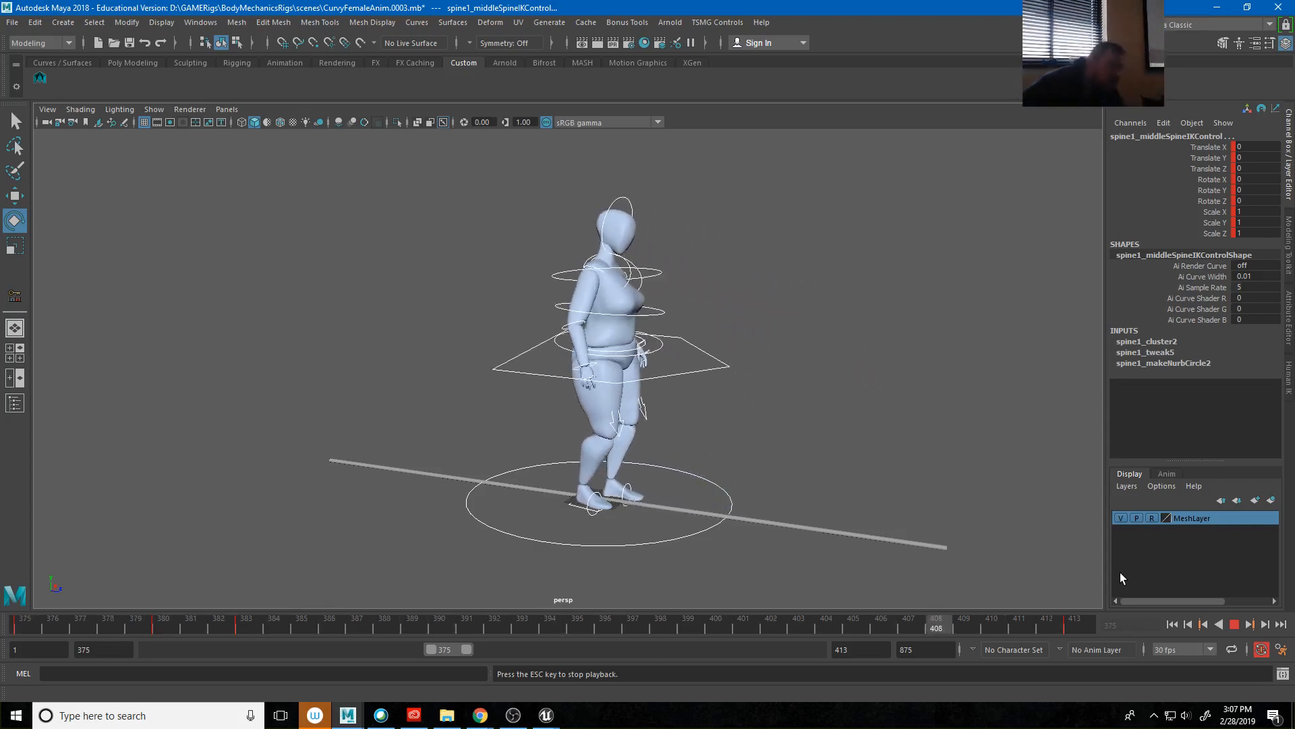
click(1234, 624)
mouse_move(241, 627)
mouse_down()
mouse_move(735, 597)
mouse_move(627, 610)
mouse_move(233, 610)
mouse_move(825, 627)
mouse_up()
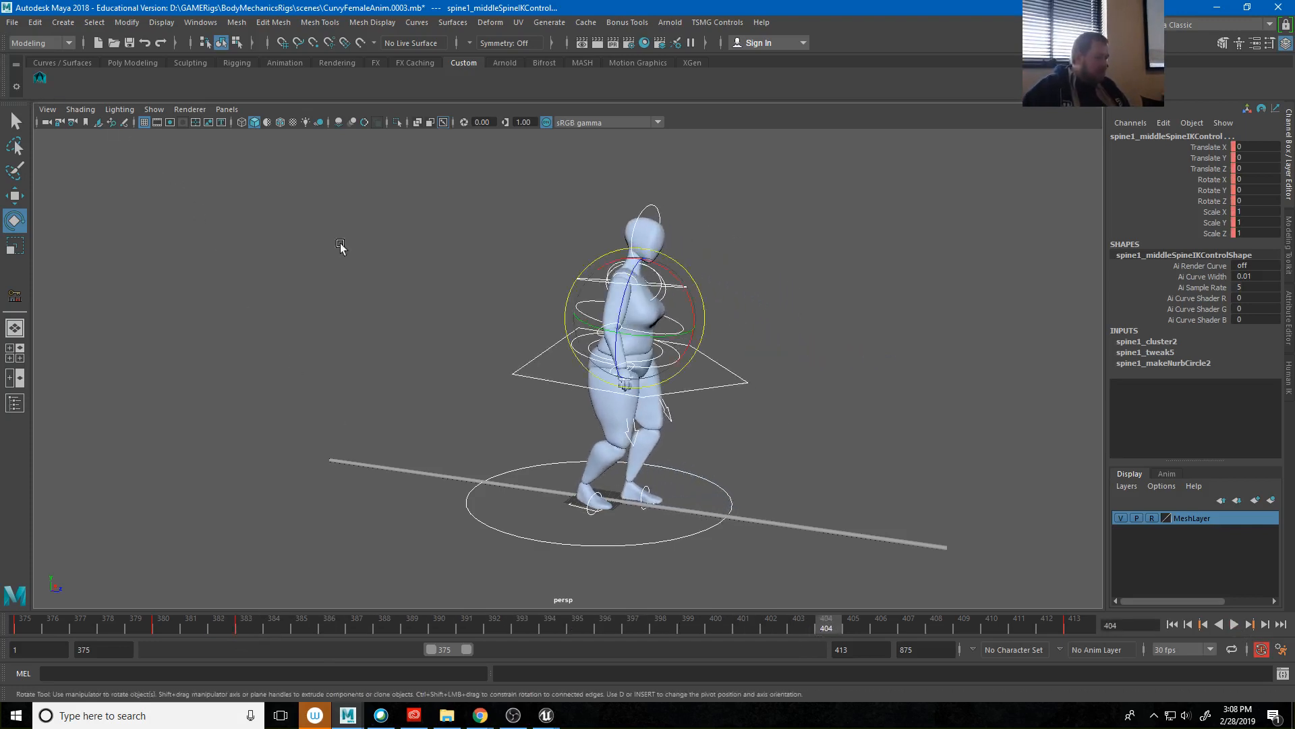
Move the final idle keys of all controls from frame 413 to 406 and set the Punch clip's end to 406 in the Game Exporter.
click(1076, 626)
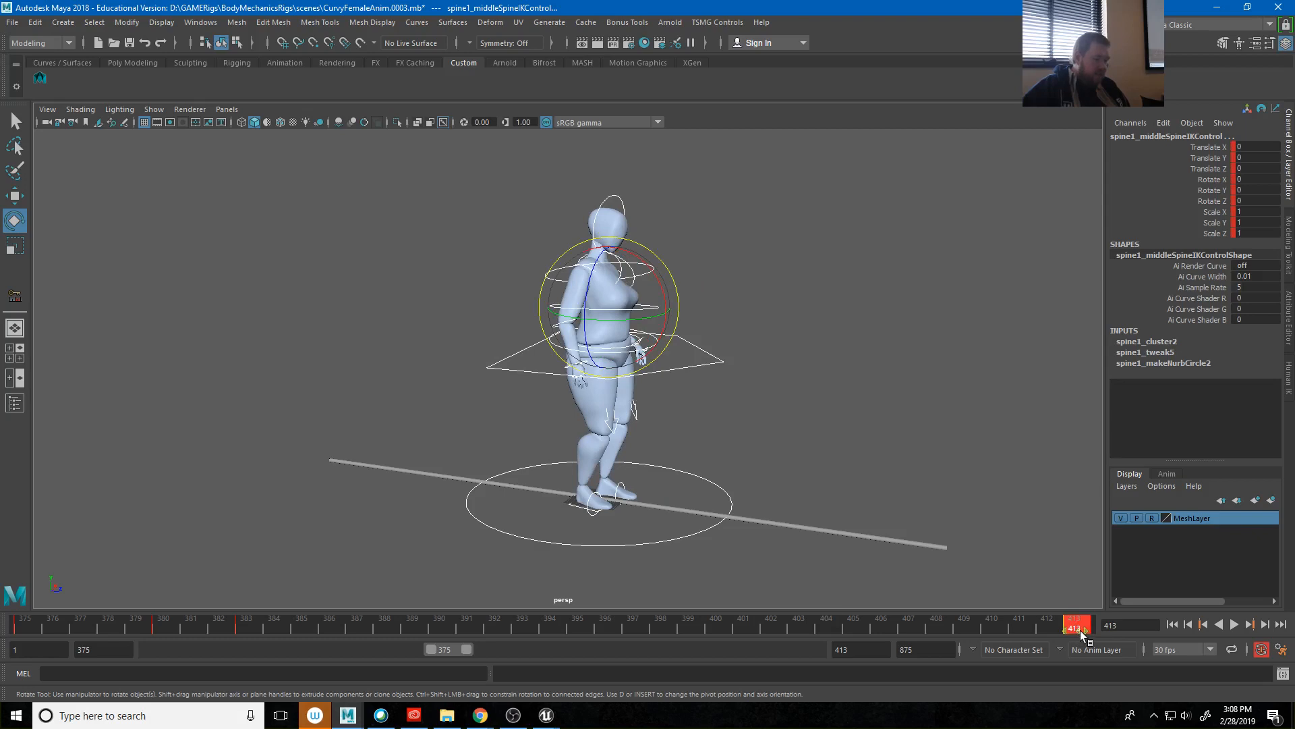
shift+drag(1080, 630, 1033, 630)
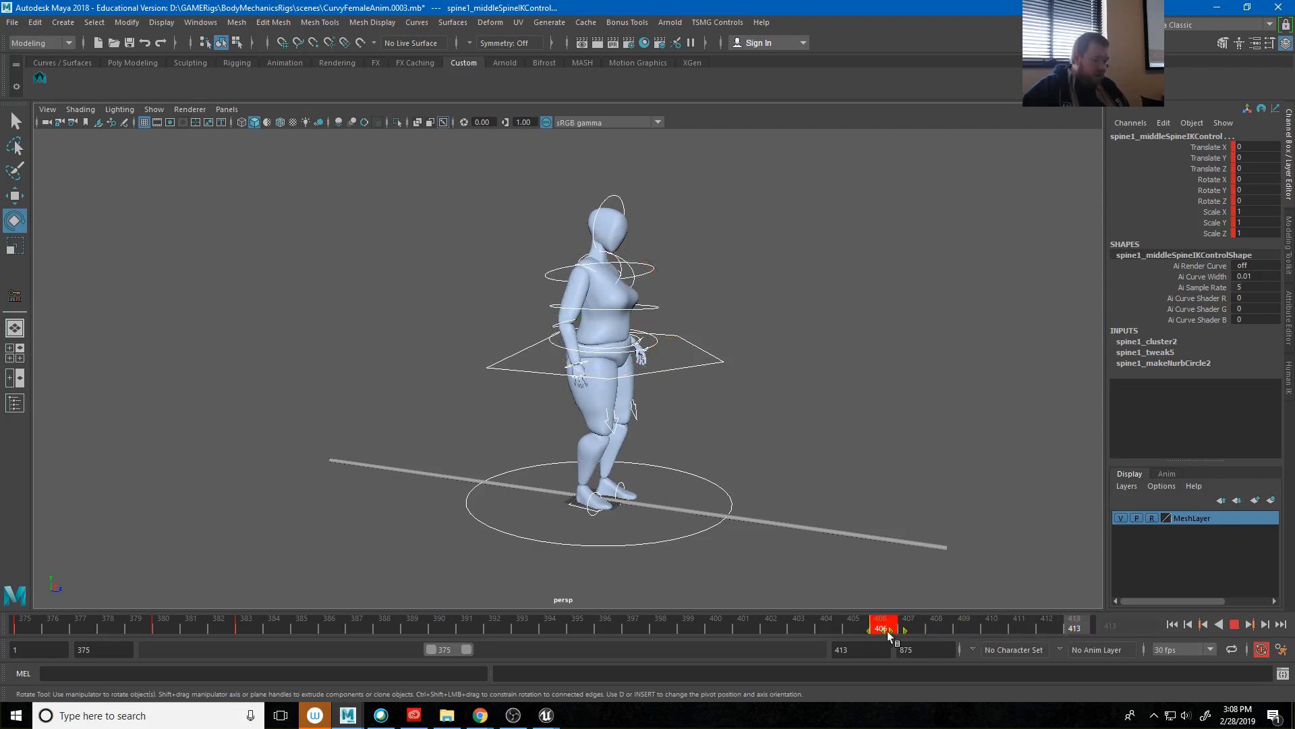
shift+drag(888, 630, 879, 630)
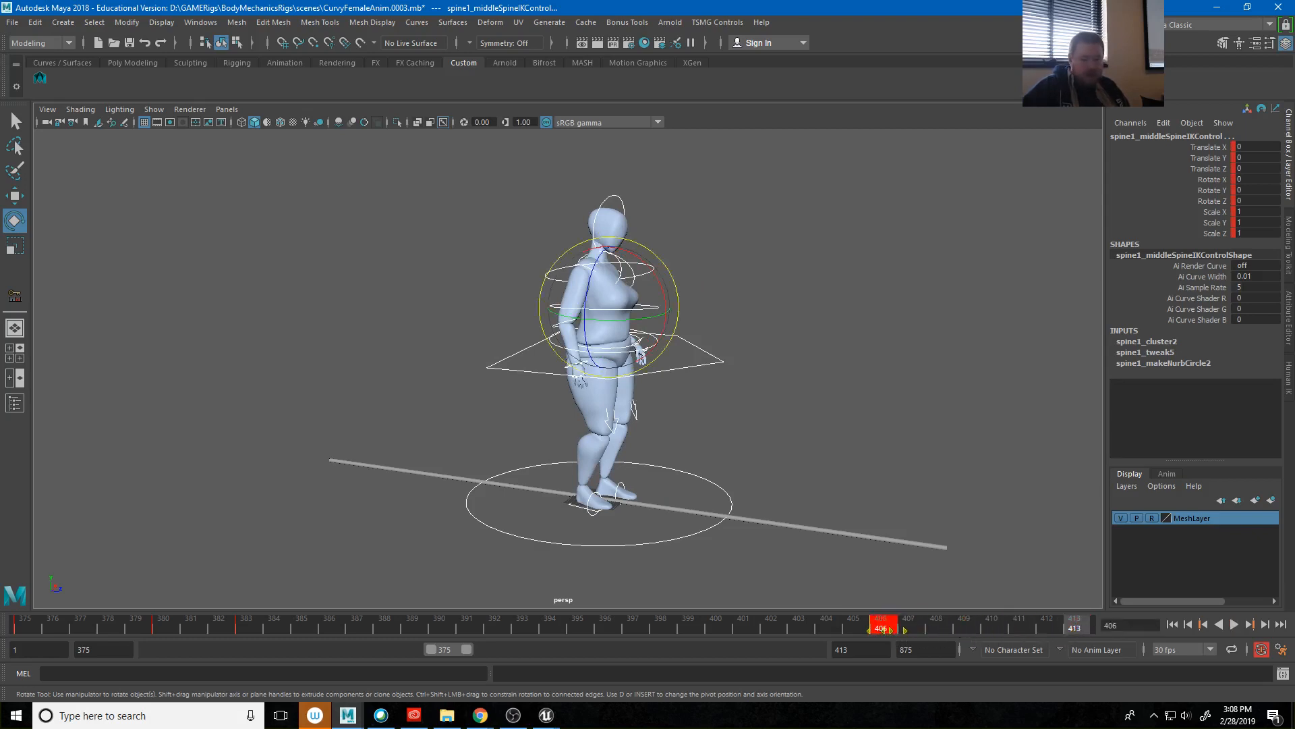
drag(1294, 351, 679, 94)
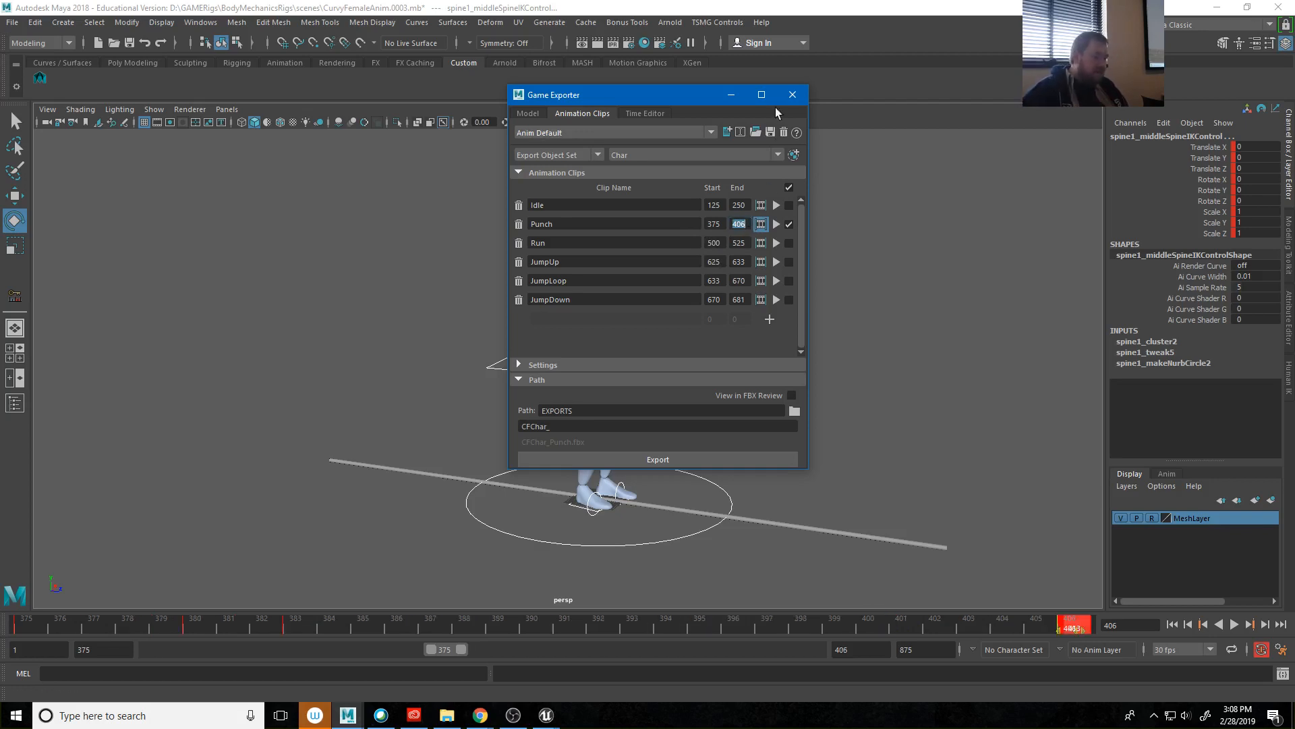
click(793, 94)
Copy the idle pose from frame 406 to frame 392 and key all controls there.
drag(807, 622, 1093, 622)
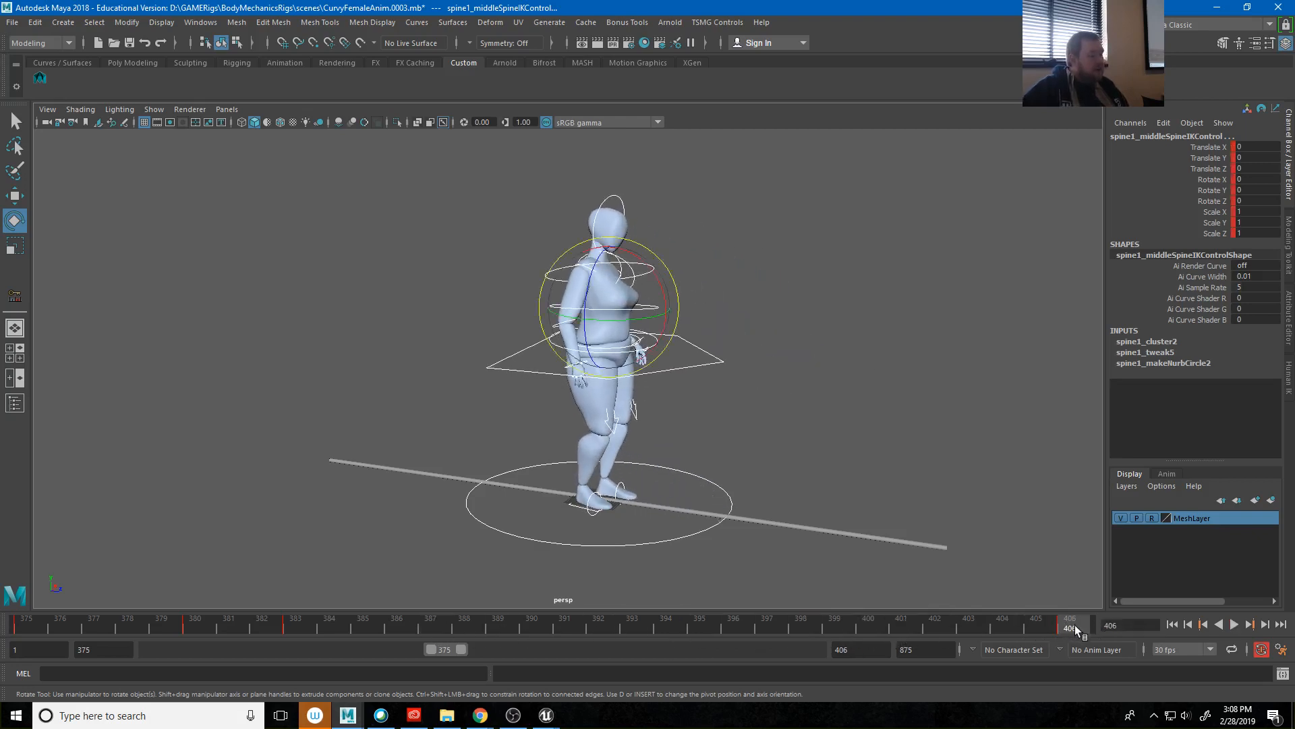
key(alt+v)
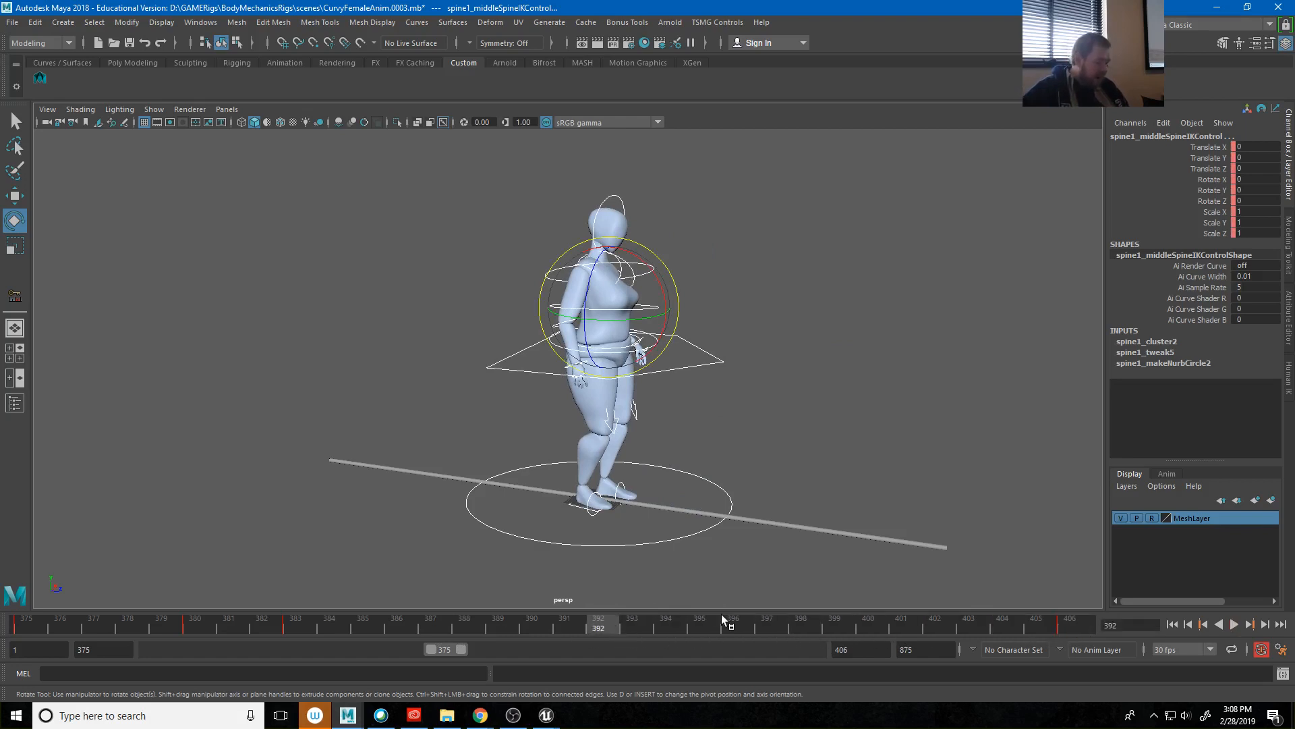
key(s)
Play the punch animation from frame 375 to review the shortened return to idle.
key(alt+v)
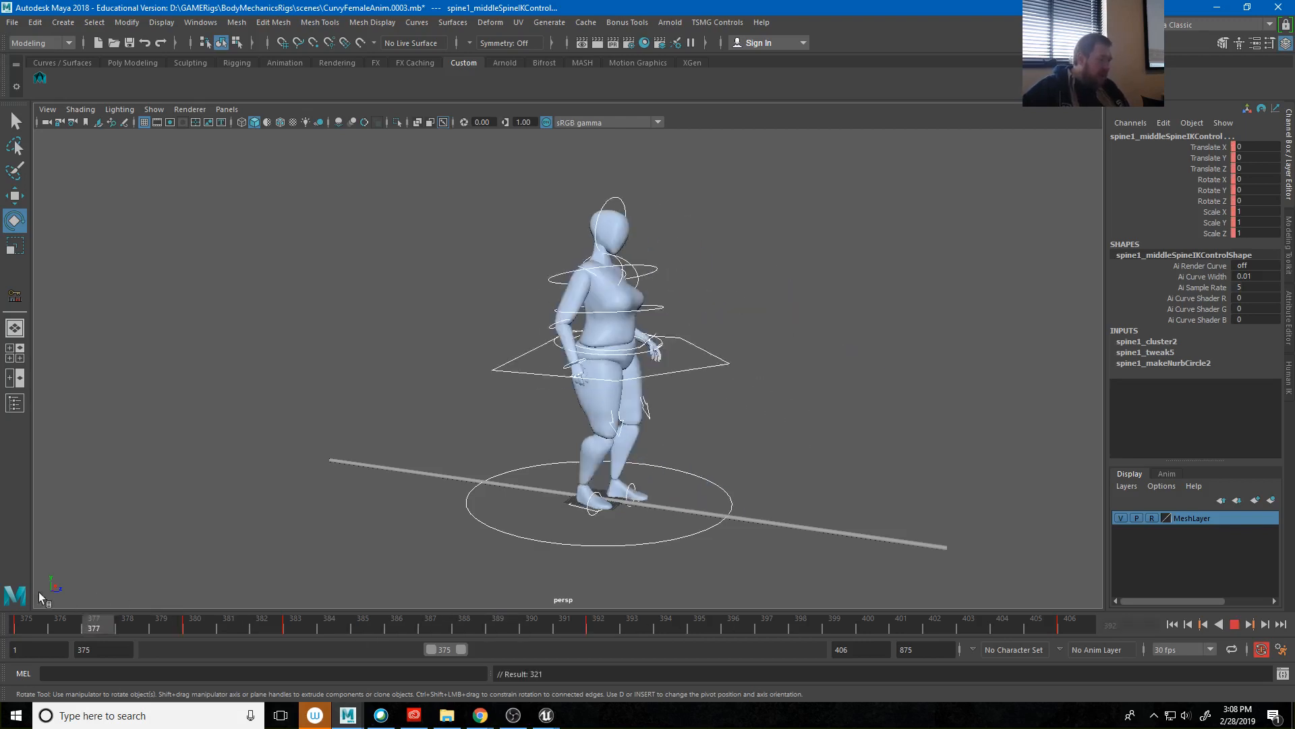
key(Escape)
click(1233, 624)
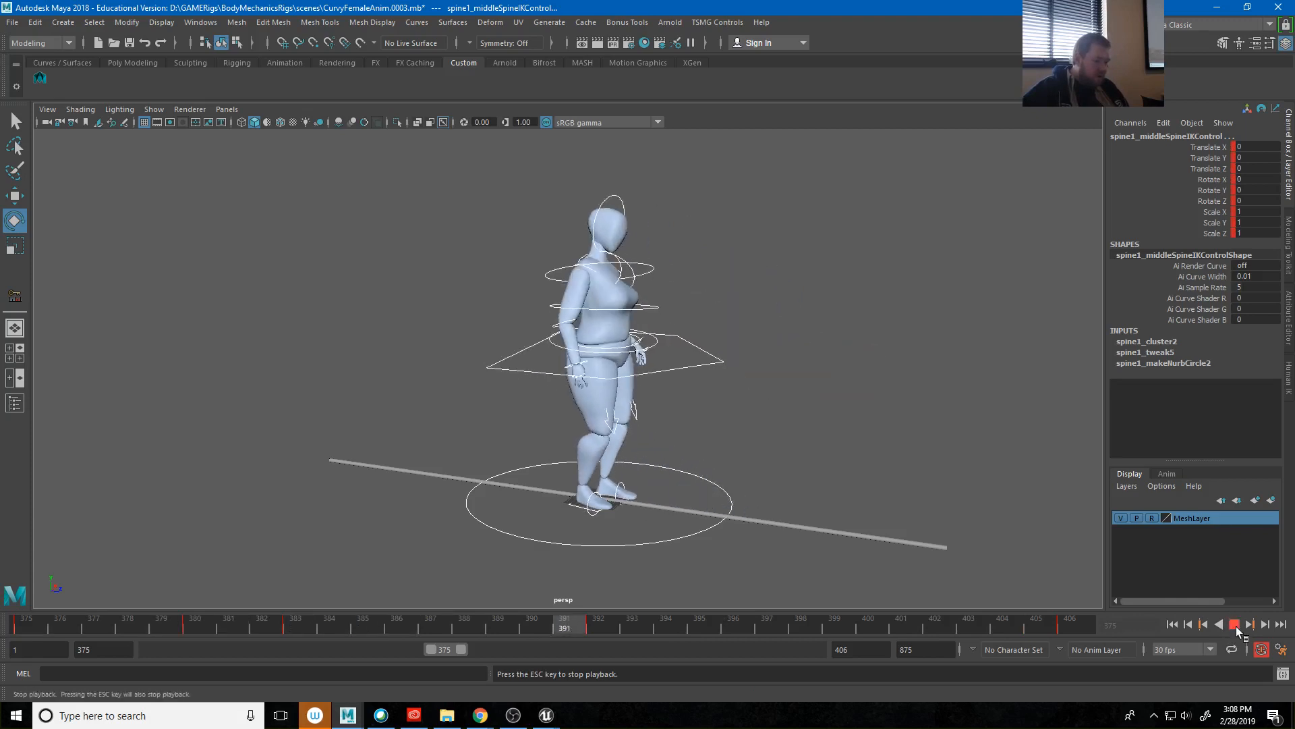
click(1234, 624)
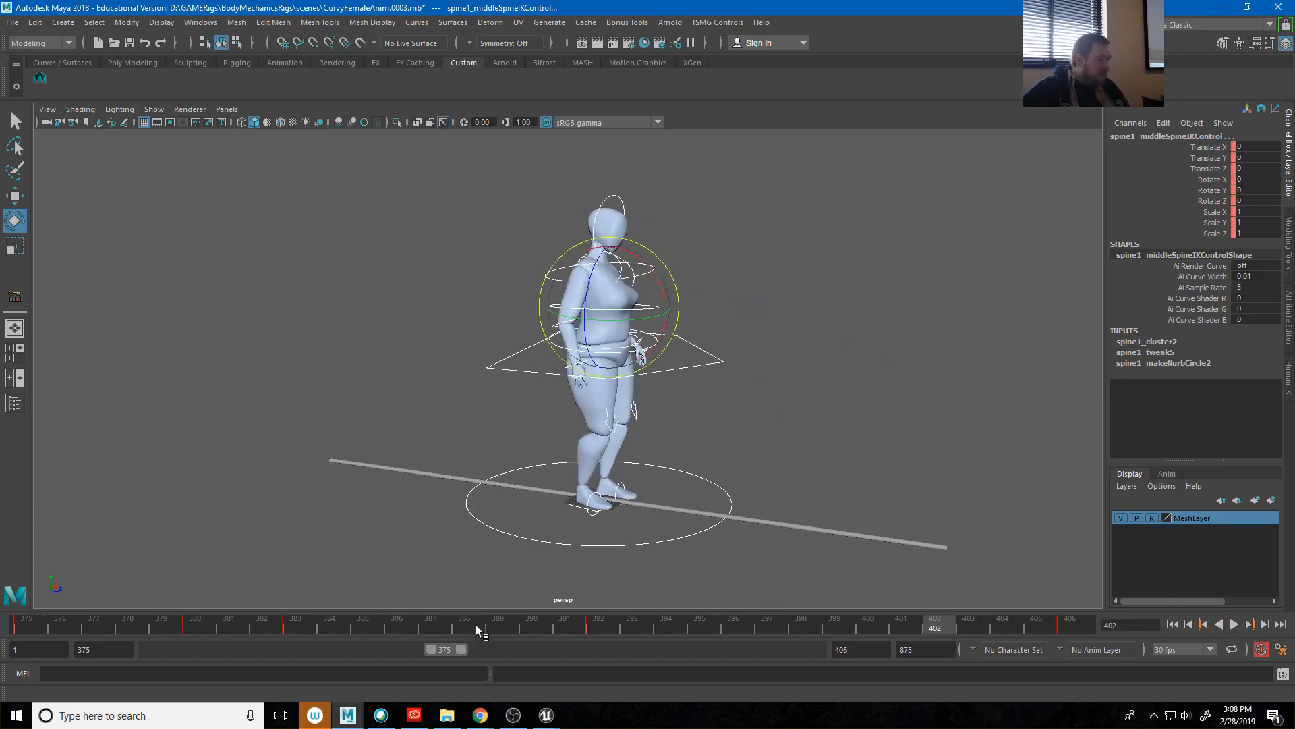
At frame 392, shift the upper body control to about -3.3 in Z and rotate it to about 6.4 in X.
mouse_move(476, 625)
mouse_down()
mouse_move(594, 625)
mouse_move(435, 613)
mouse_move(583, 617)
mouse_up()
click(696, 367)
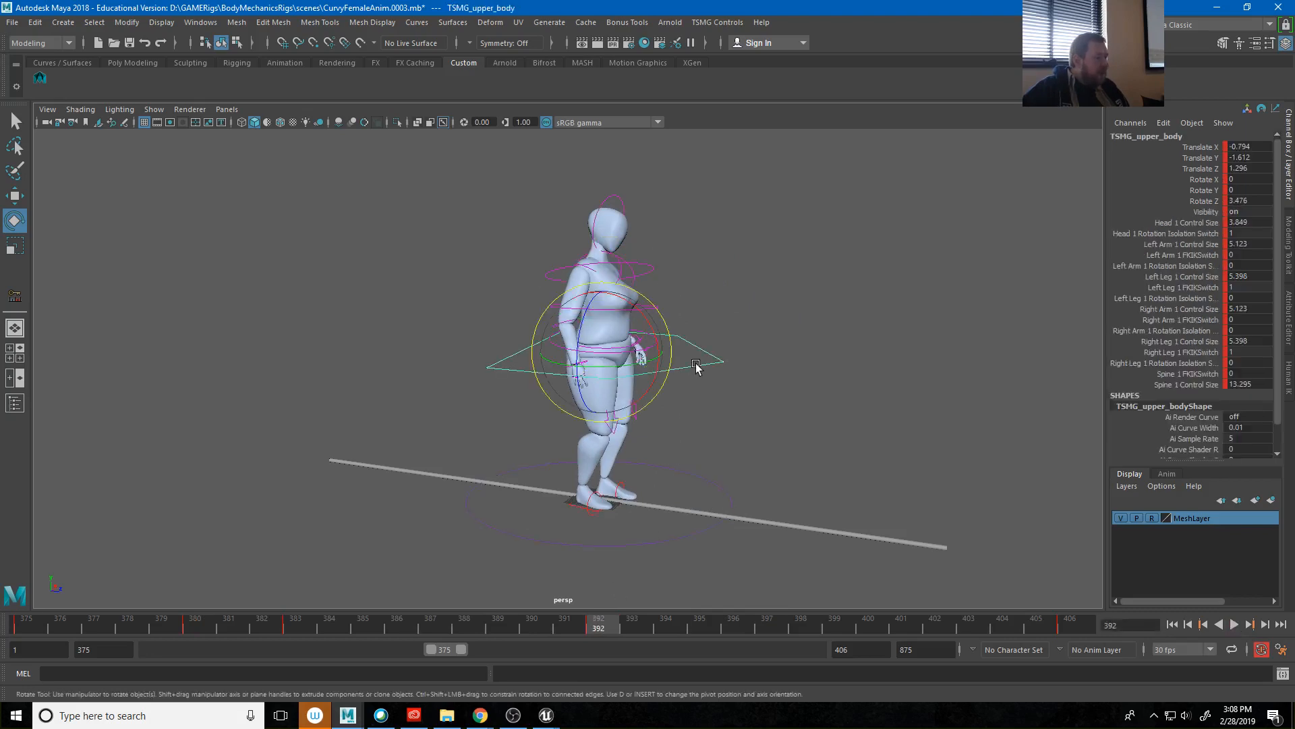
key(w)
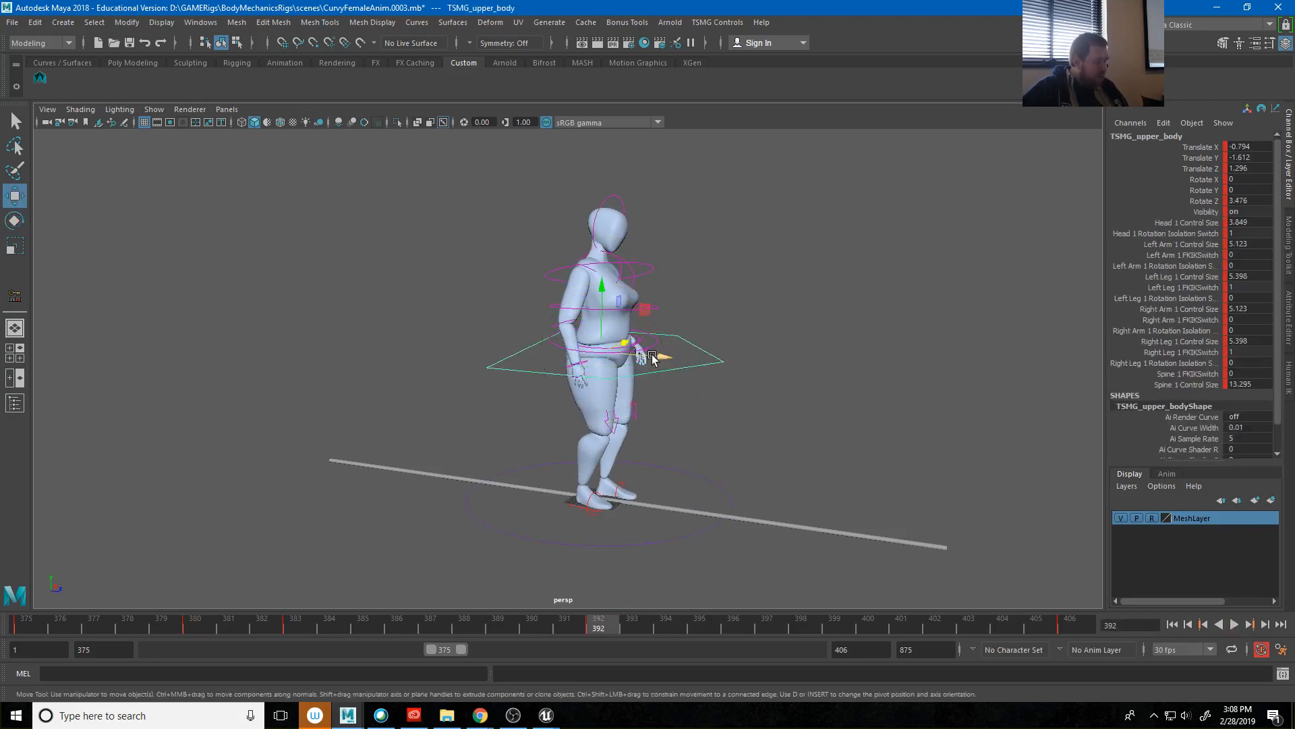
drag(652, 357, 644, 332)
key(e)
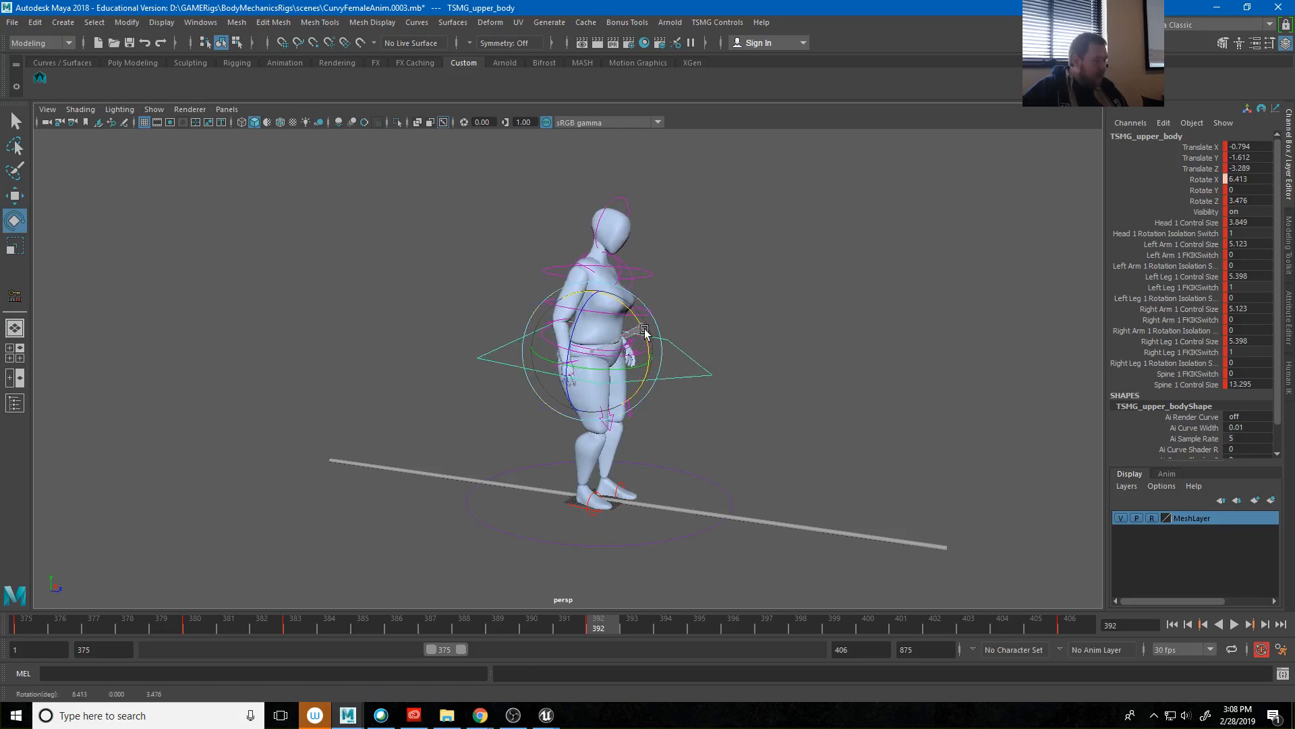
Rotate the middle spine control to about 27.9, 24.3, -0.7 at frame 392 so the torso leans forward and twists.
click(735, 310)
click(651, 315)
alt+drag(744, 334, 563, 338)
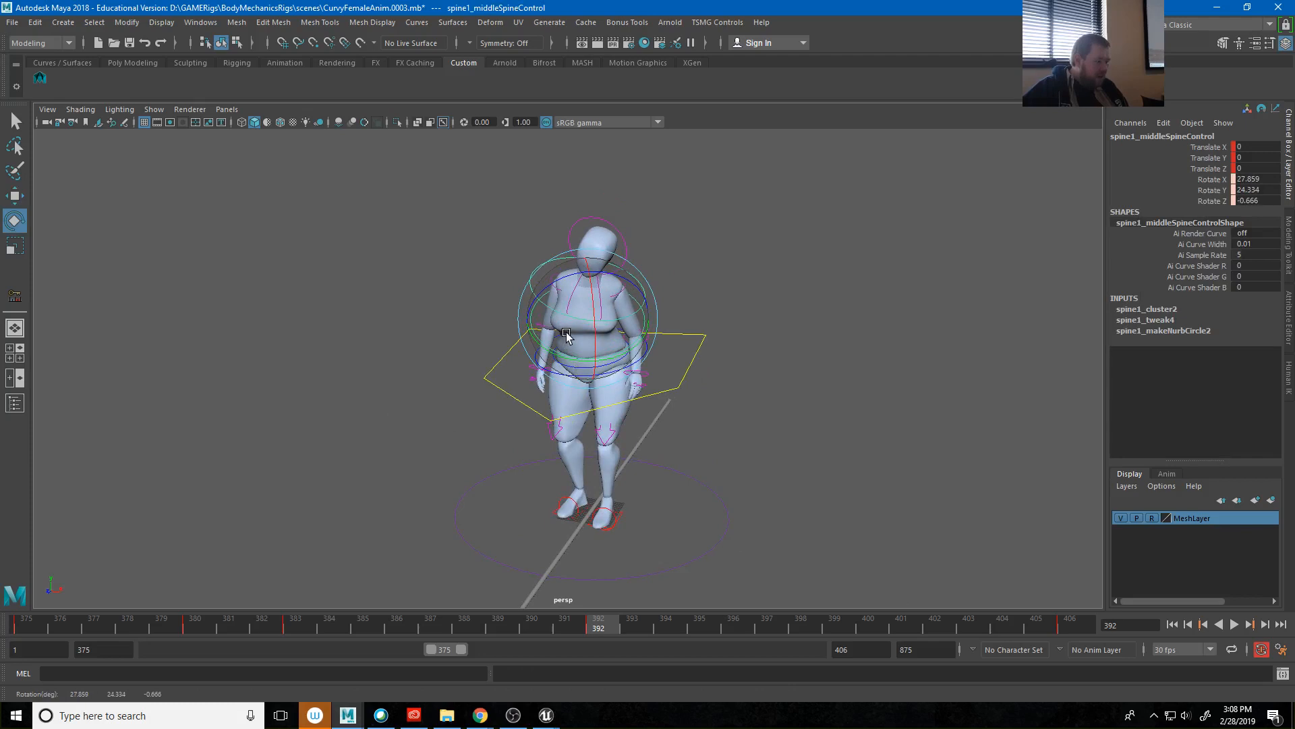
click(752, 318)
Swing both arms slightly outward from the torso in the frame 392 settling pose.
click(569, 259)
drag(569, 257, 570, 311)
click(722, 304)
click(621, 291)
click(705, 228)
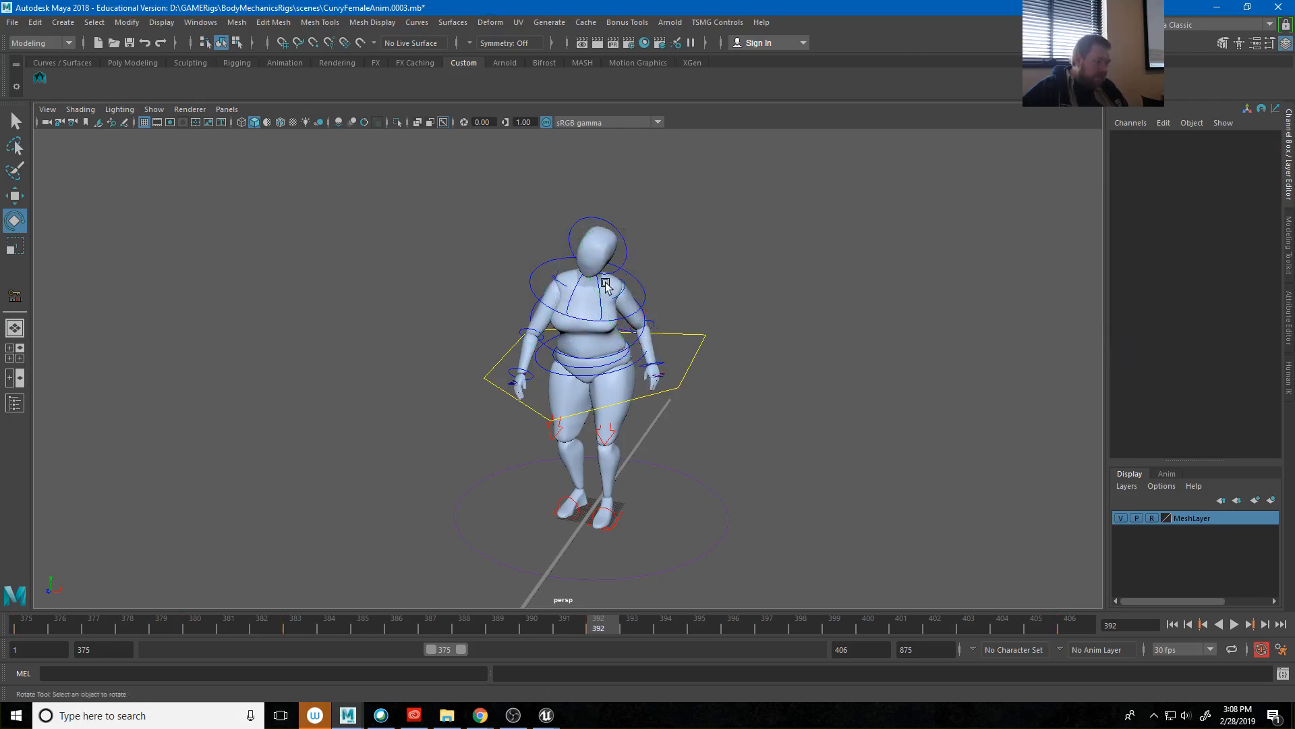
Raise the head at frame 392 by rotating its control to about -1.7, -2.1, -23.1.
alt+drag(715, 273, 770, 277)
click(651, 204)
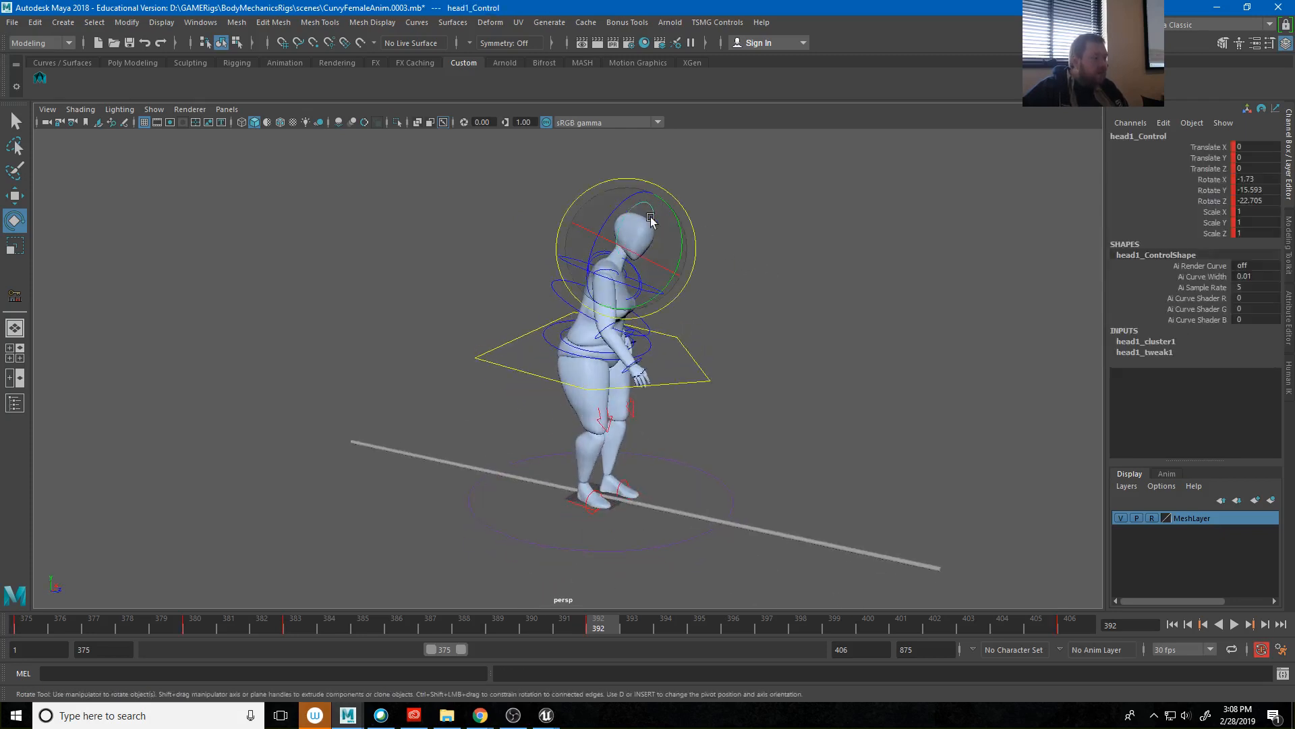
drag(642, 296, 656, 283)
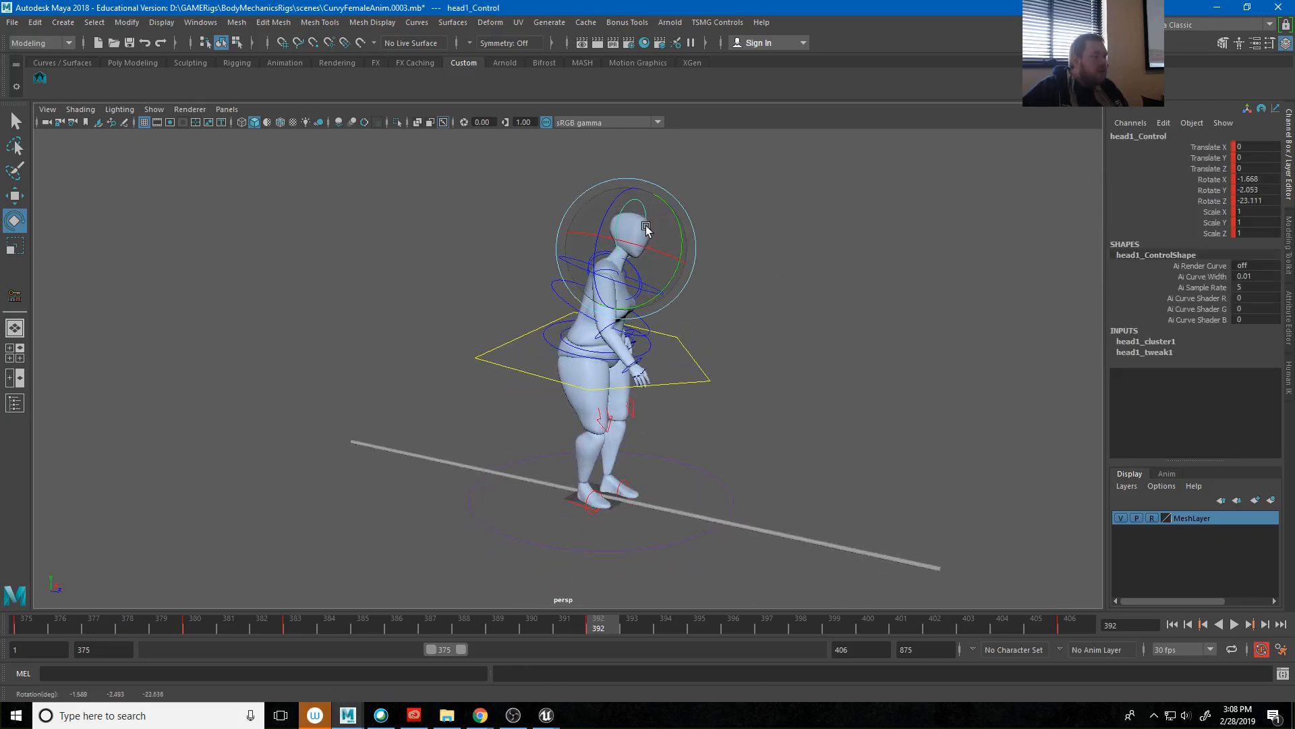
click(748, 275)
Bend the right lower arm to about -42 in Y and rotate the right hand control to about 12, -8.4, -3.1.
click(588, 385)
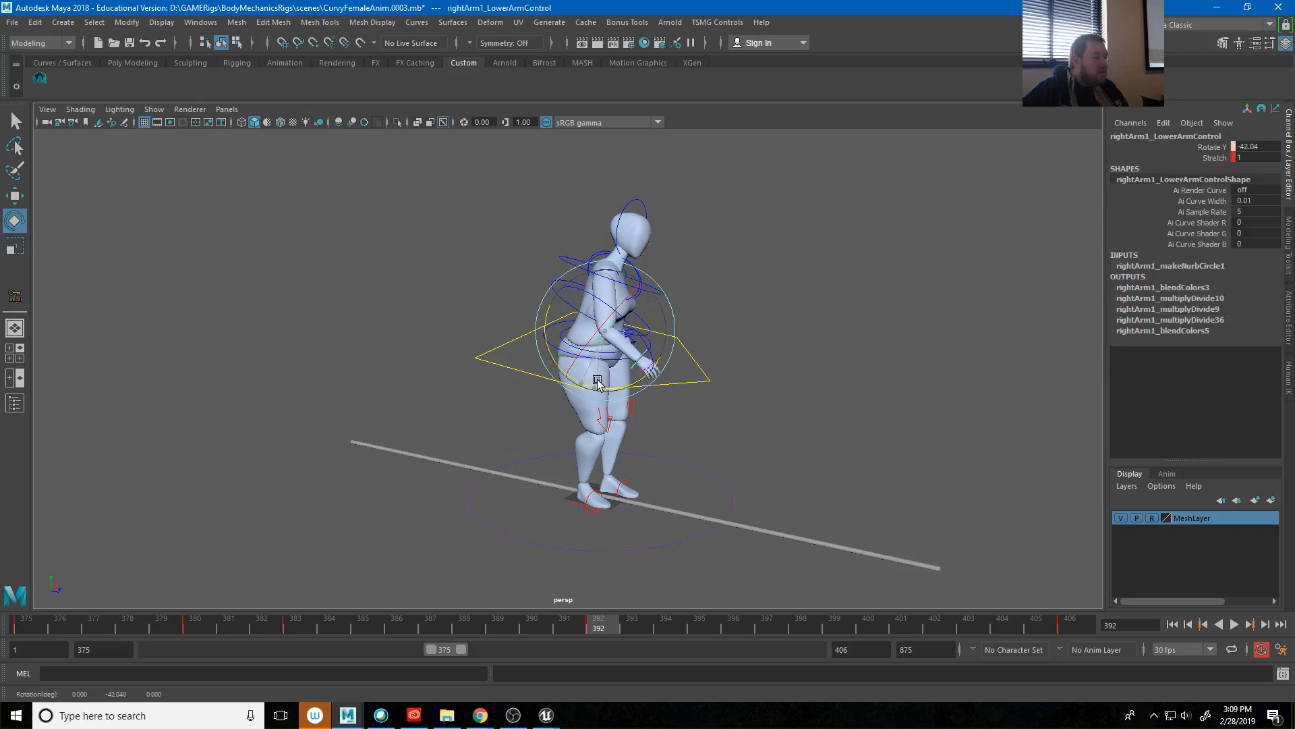
click(759, 287)
click(628, 361)
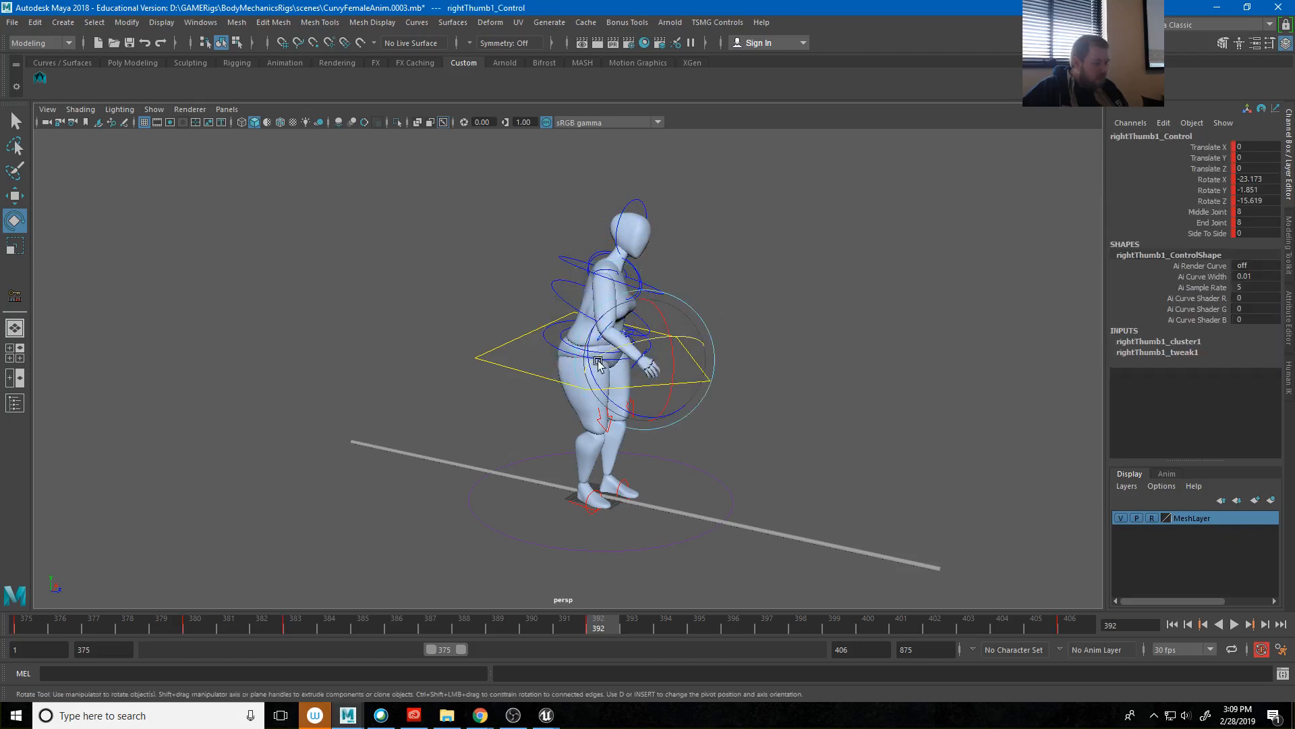
click(798, 319)
click(638, 366)
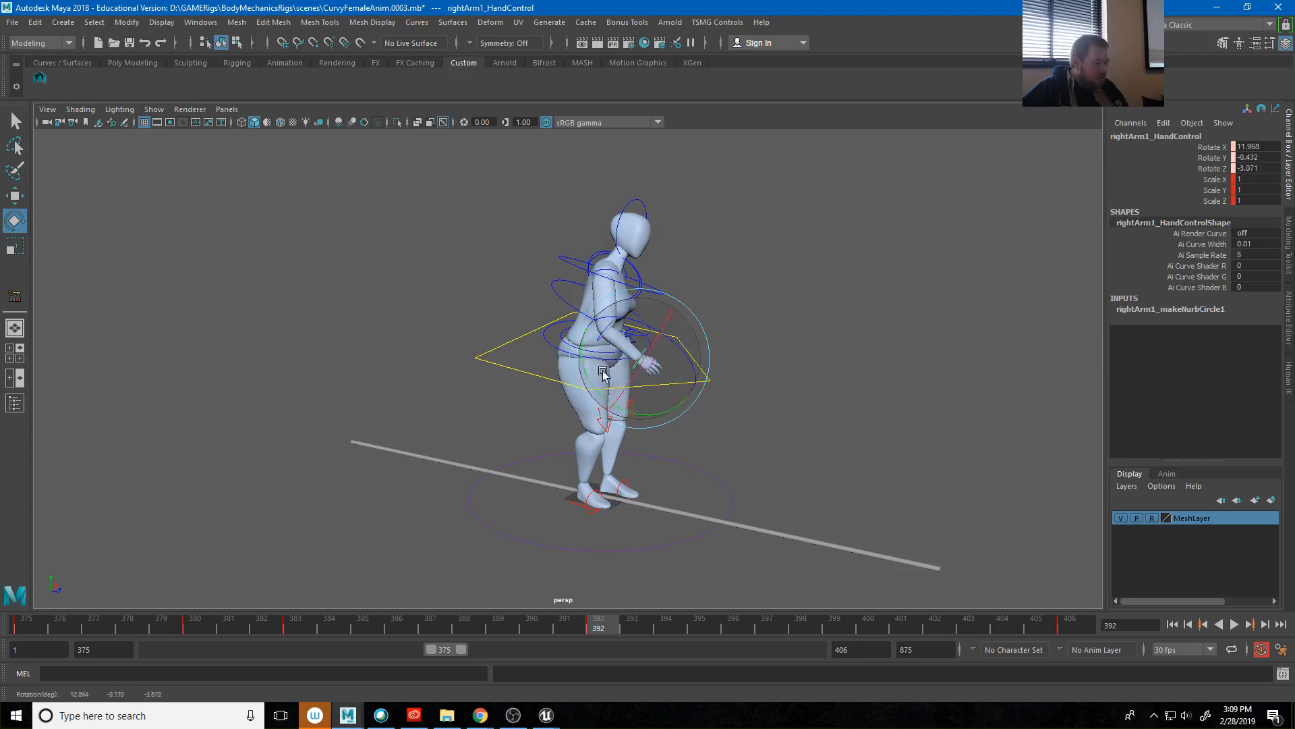
Select the left leg IK control and scrub between frames 383, 392 and 406 to examine how the front foot returns.
mouse_move(597, 619)
mouse_down()
mouse_move(345, 612)
mouse_move(654, 615)
mouse_move(1042, 649)
mouse_move(552, 620)
mouse_move(599, 625)
mouse_move(586, 625)
mouse_up()
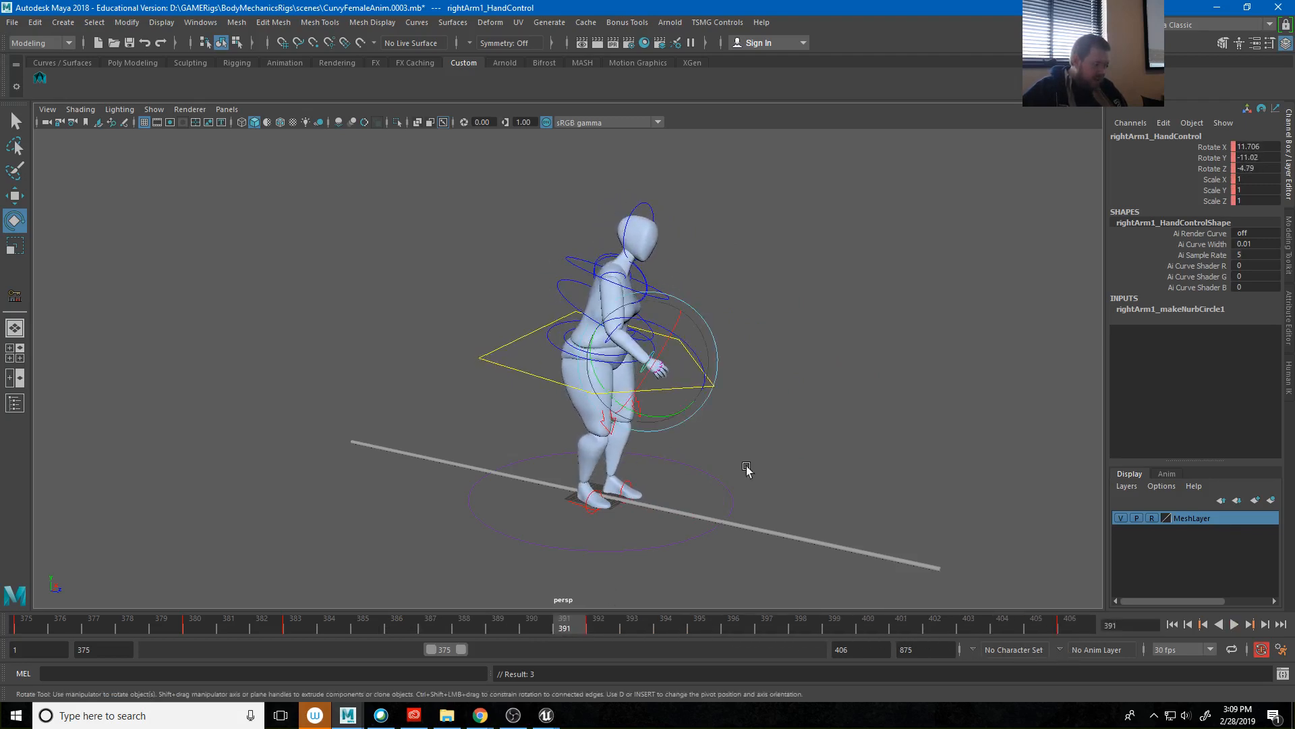
click(641, 514)
click(622, 507)
alt+drag(634, 528, 842, 514)
click(604, 522)
click(573, 528)
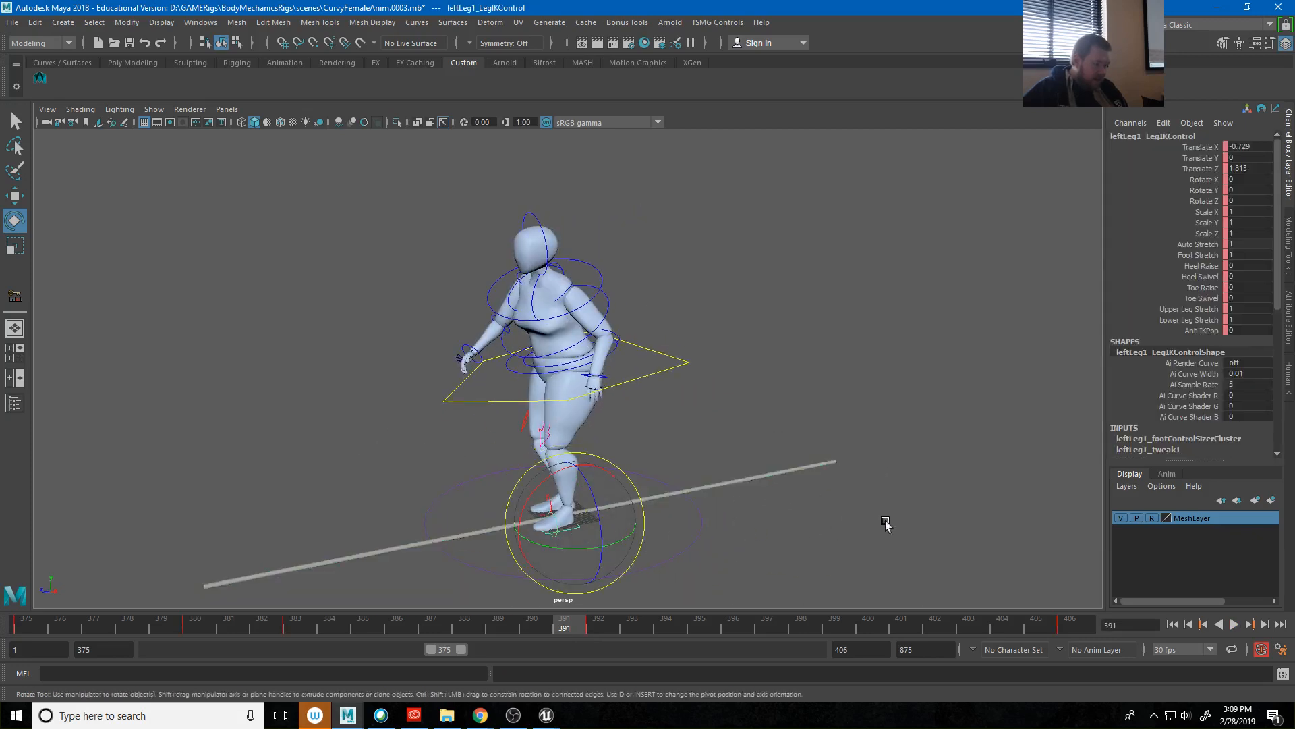
key(alt+v)
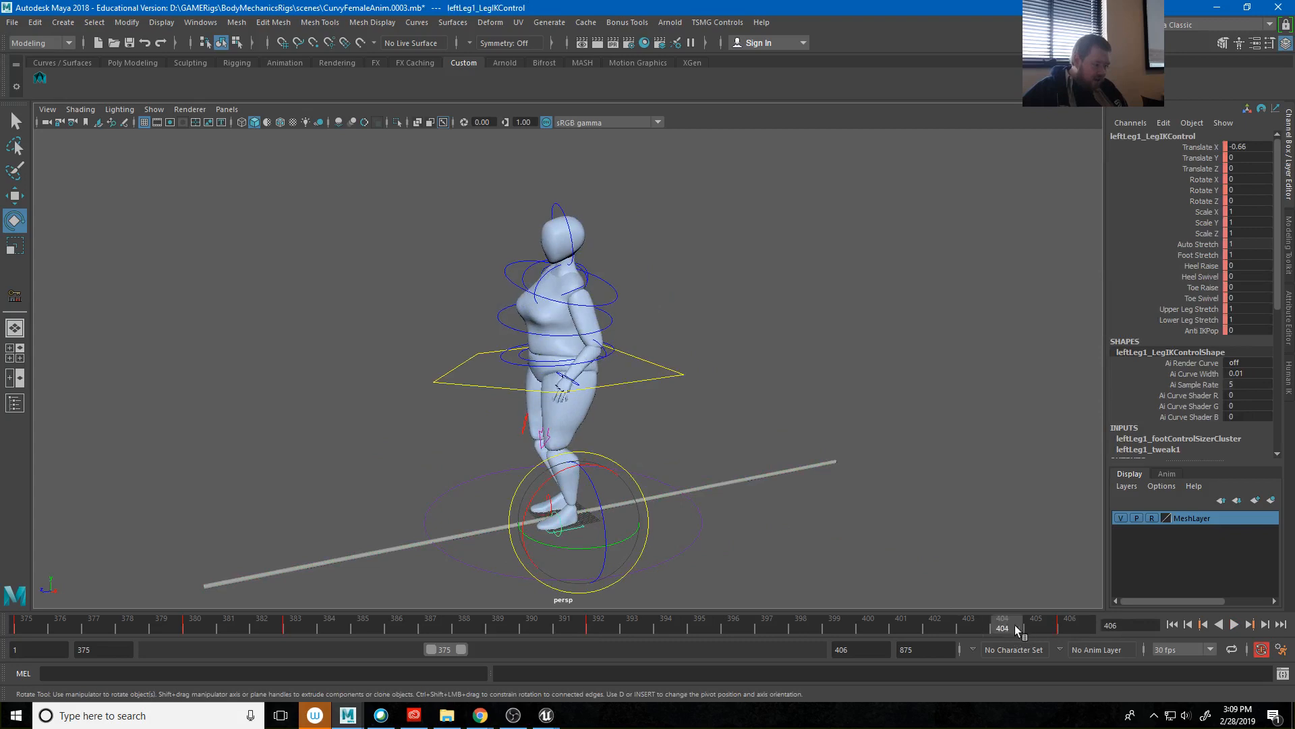
mouse_move(455, 617)
mouse_down()
mouse_move(168, 584)
mouse_move(524, 606)
mouse_move(265, 594)
mouse_move(290, 596)
mouse_up()
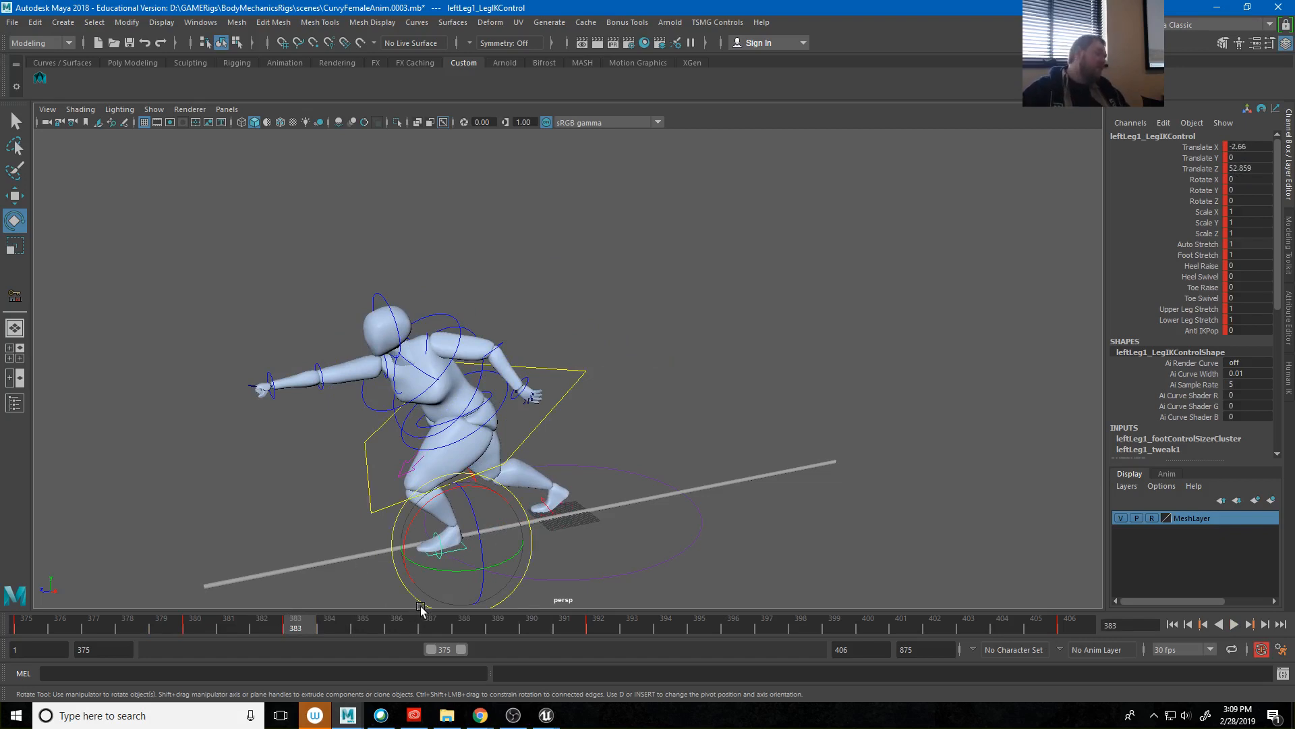
key(period)
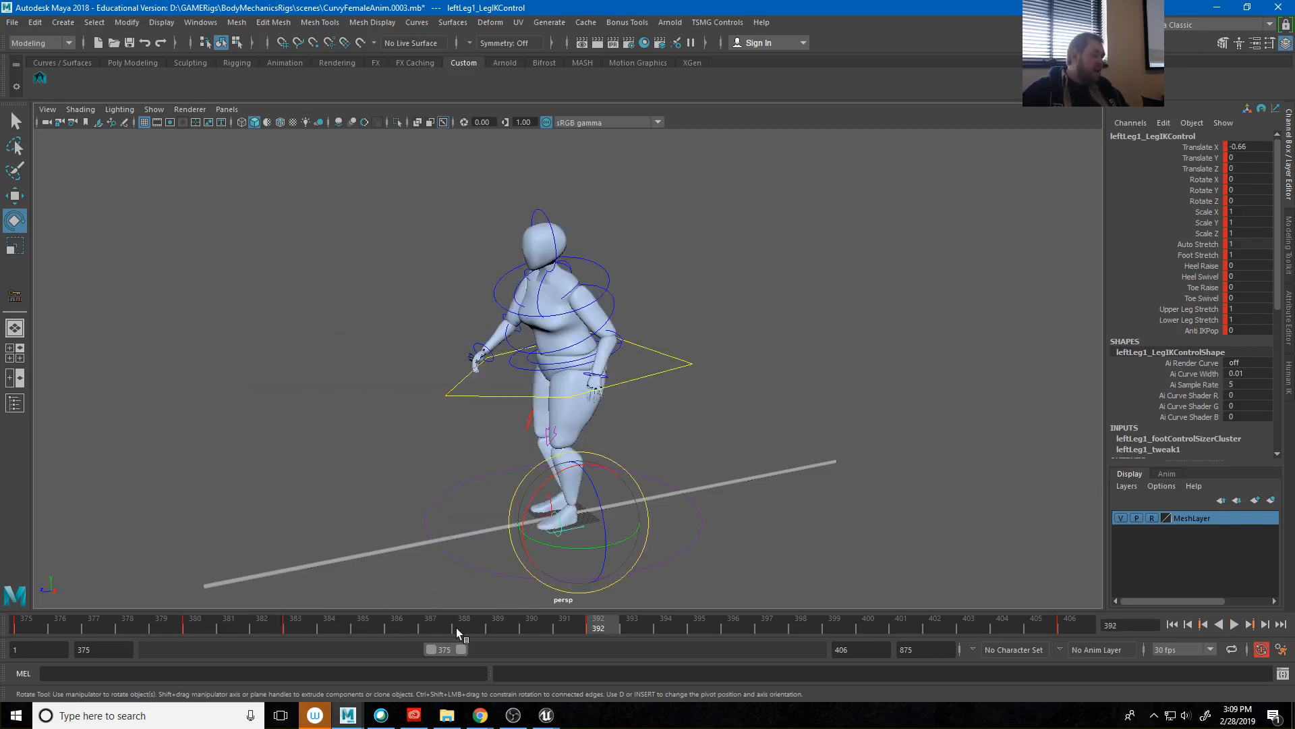
Key all rig controls at frame 387, midway between the punch and the settling pose.
drag(456, 627, 420, 628)
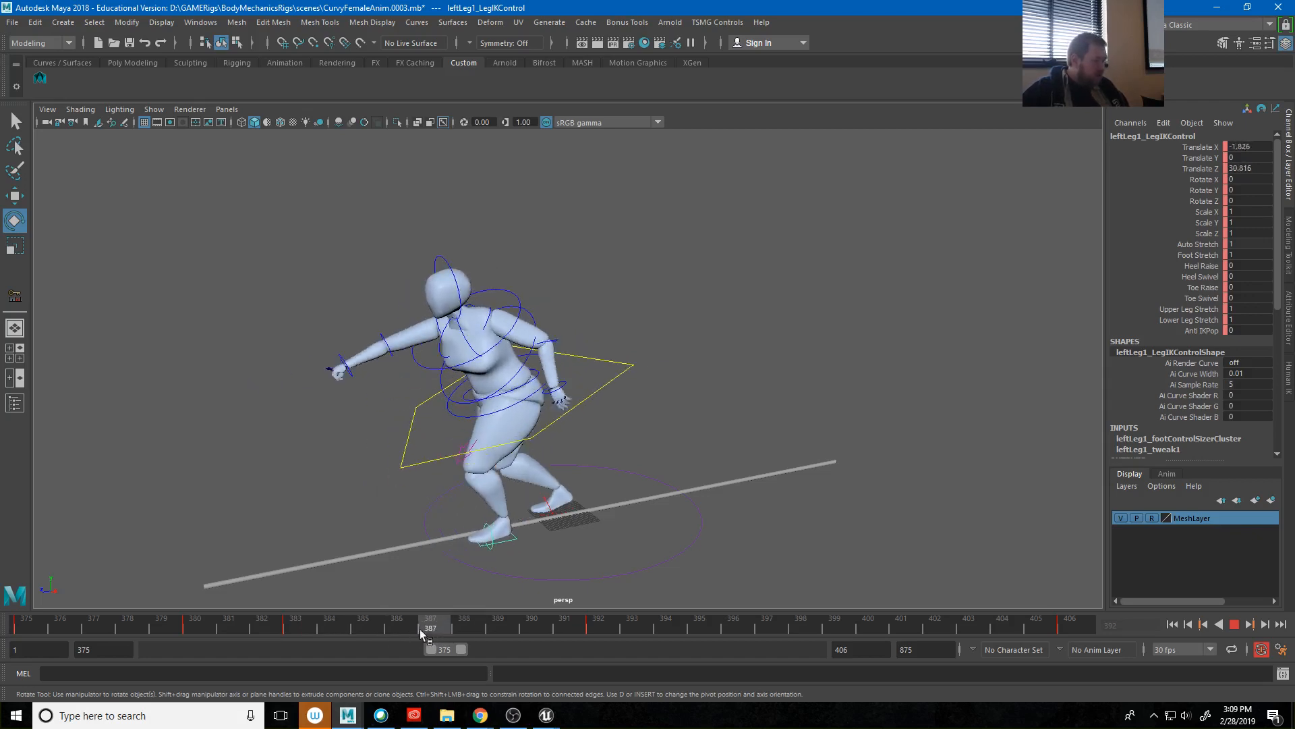
click(613, 569)
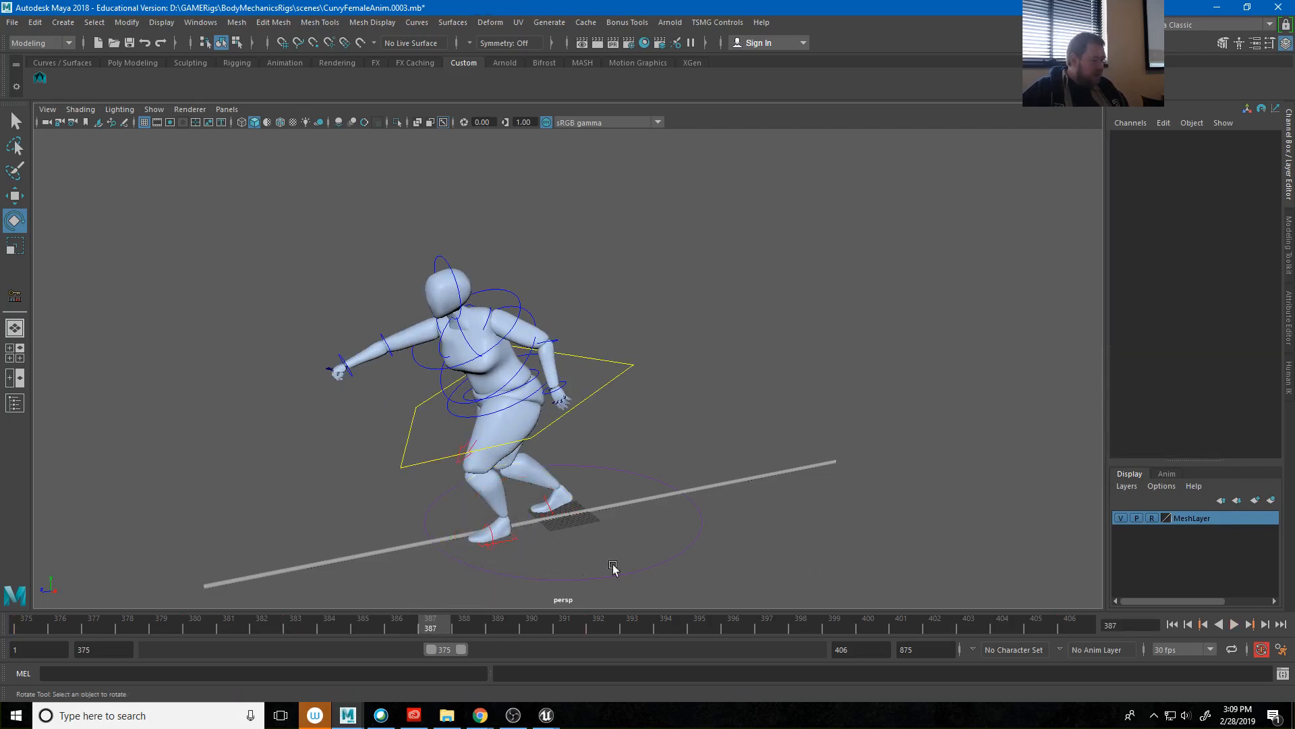
click(511, 541)
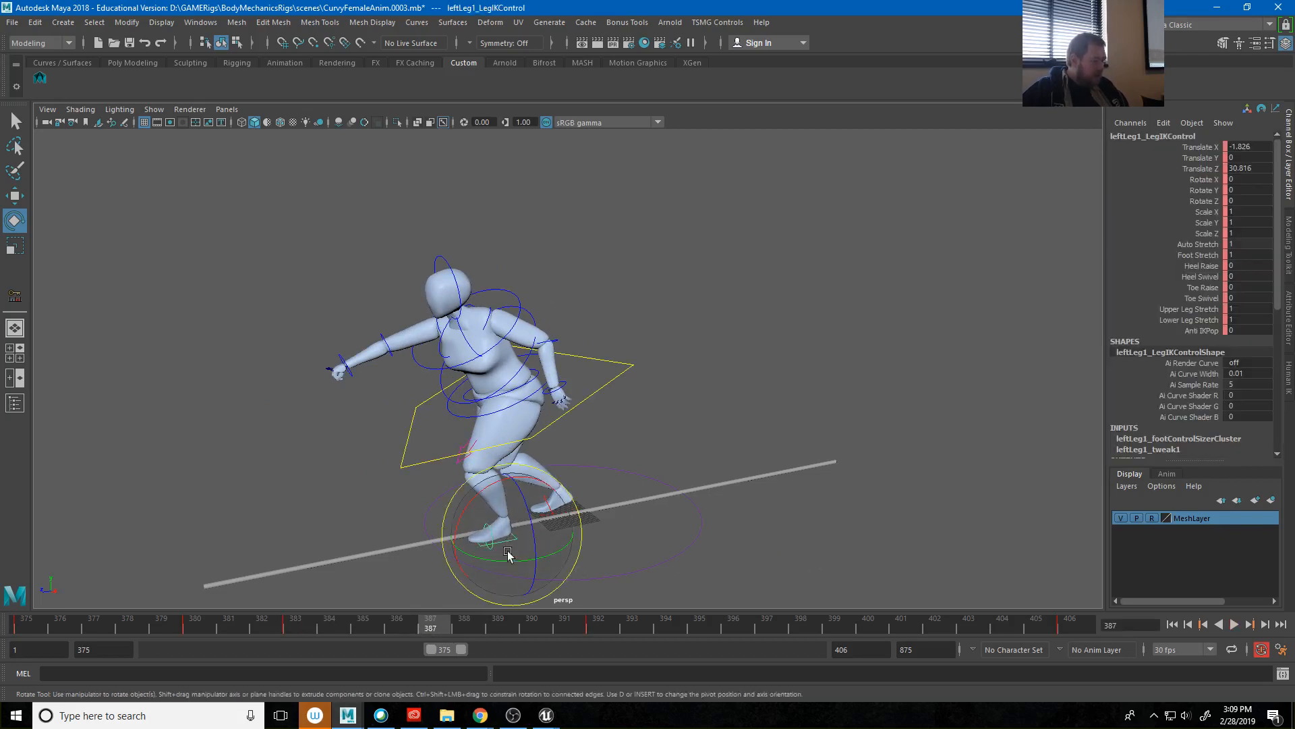
click(48, 80)
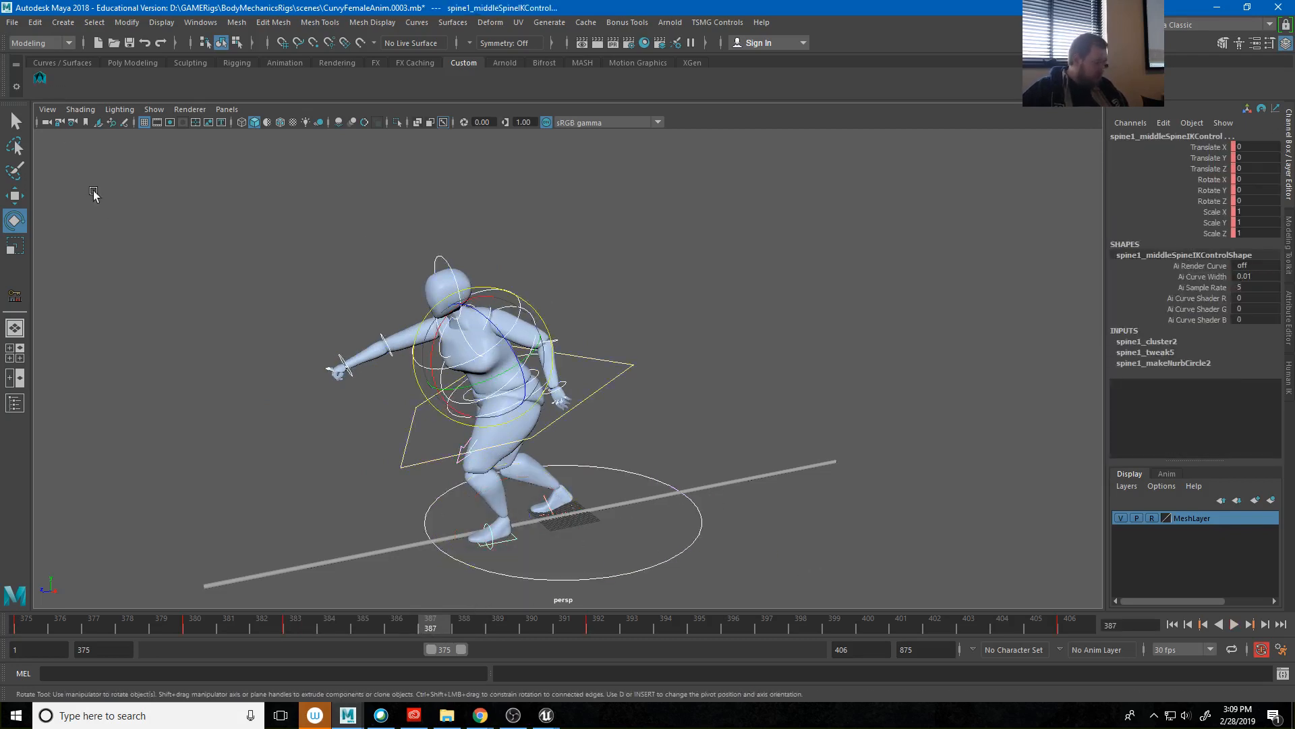
Copy the left leg IK control's planted pose from frame 383 to frame 387 and key it there.
click(301, 626)
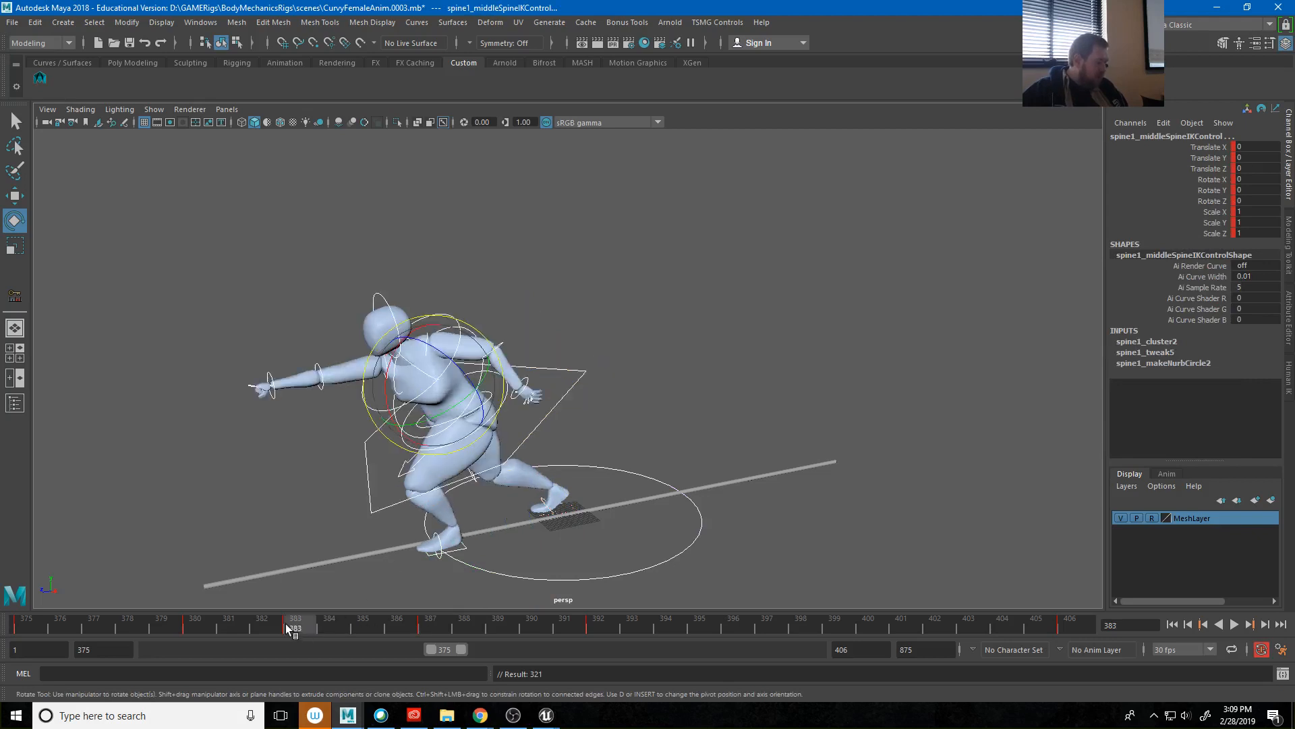
click(524, 550)
click(463, 548)
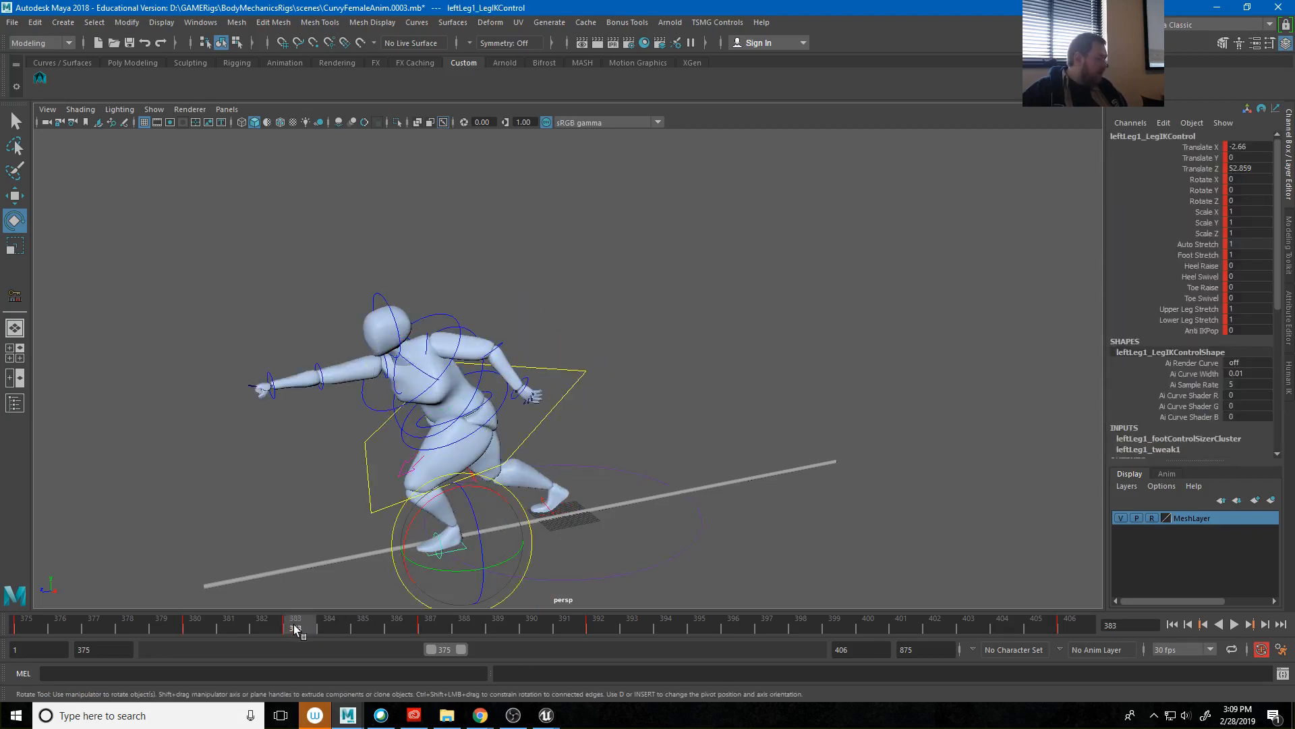
drag(294, 627, 432, 629)
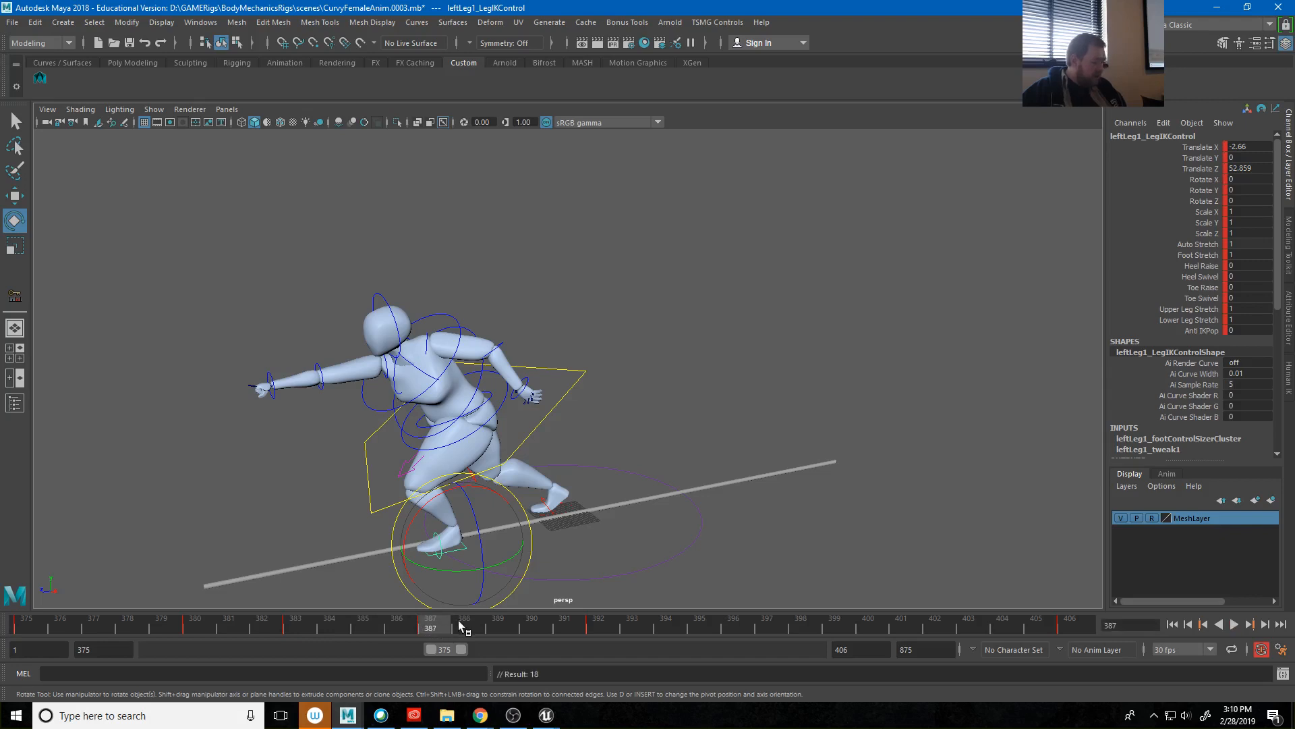
At frame 387, rotate the left leg IK control to about -9.8 in X and raise the upper body control to about -9.35 in Y.
mouse_move(297, 627)
mouse_down()
mouse_move(463, 624)
mouse_move(429, 628)
mouse_up()
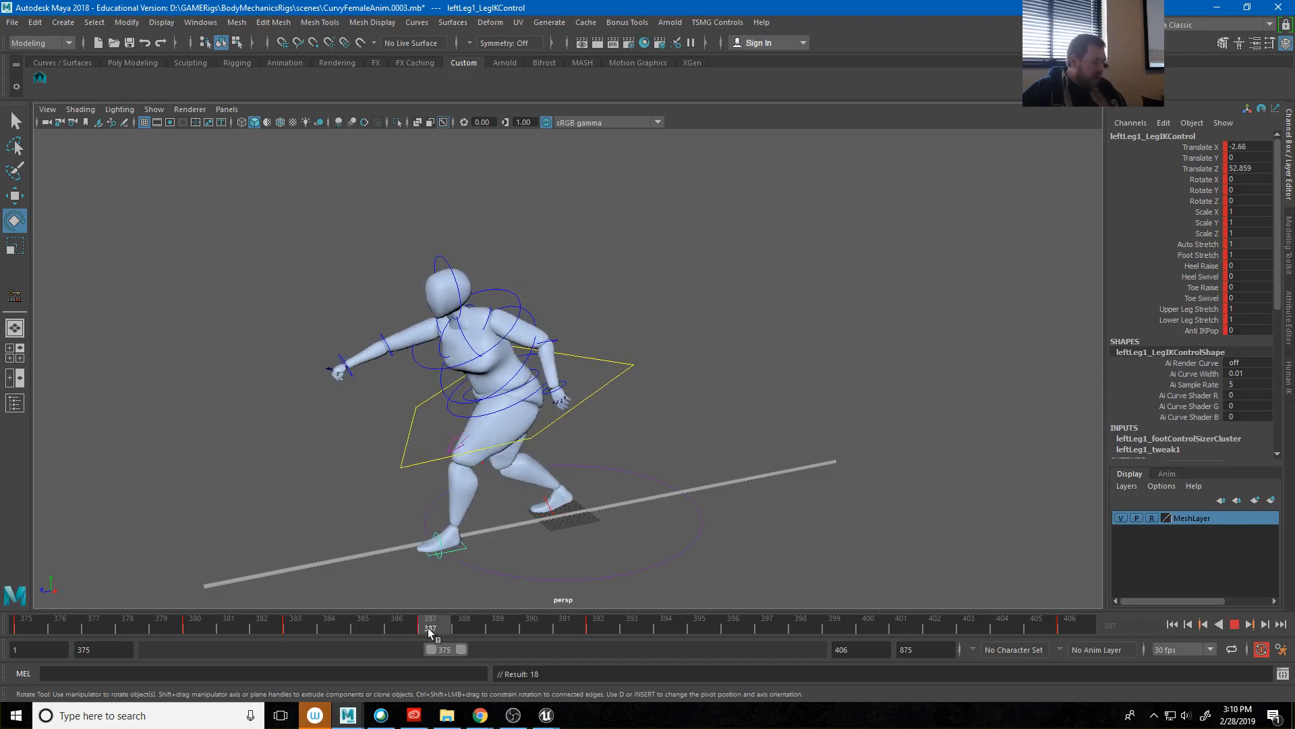
drag(519, 496, 452, 493)
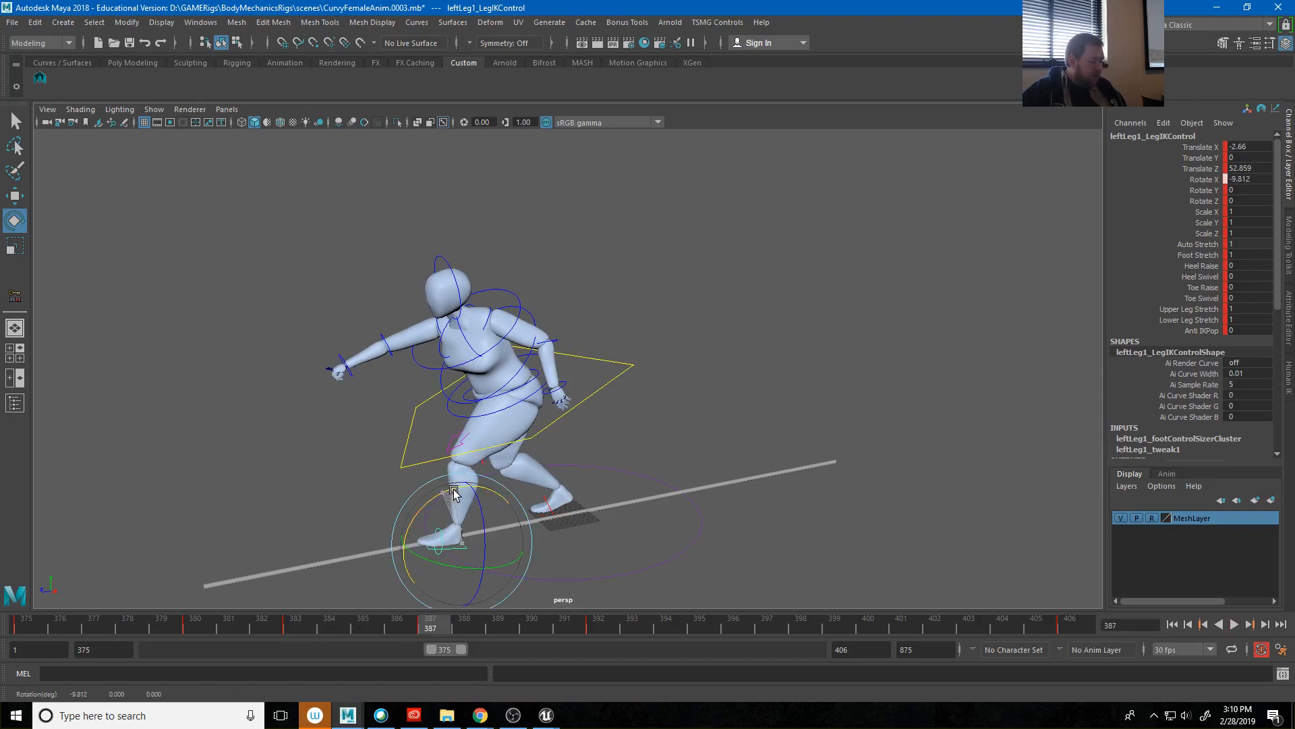
alt+drag(670, 513, 587, 425)
key(w)
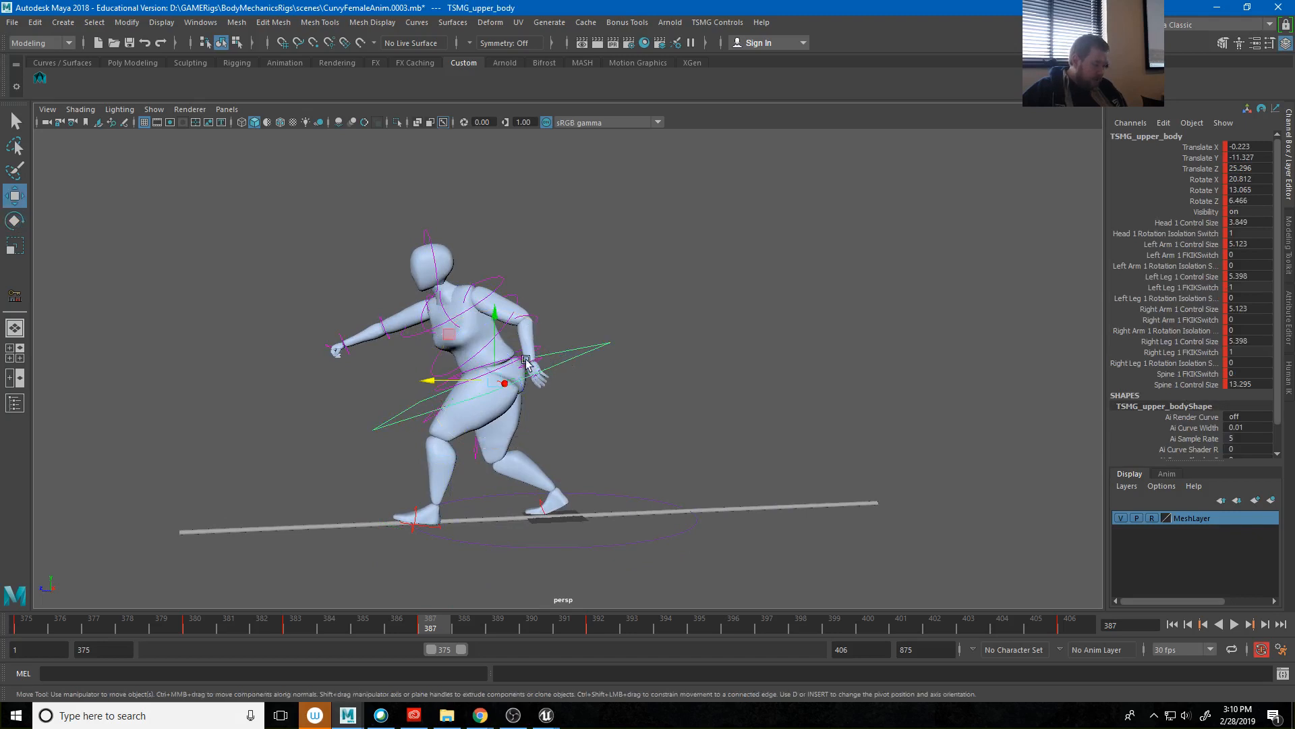
drag(500, 358, 500, 353)
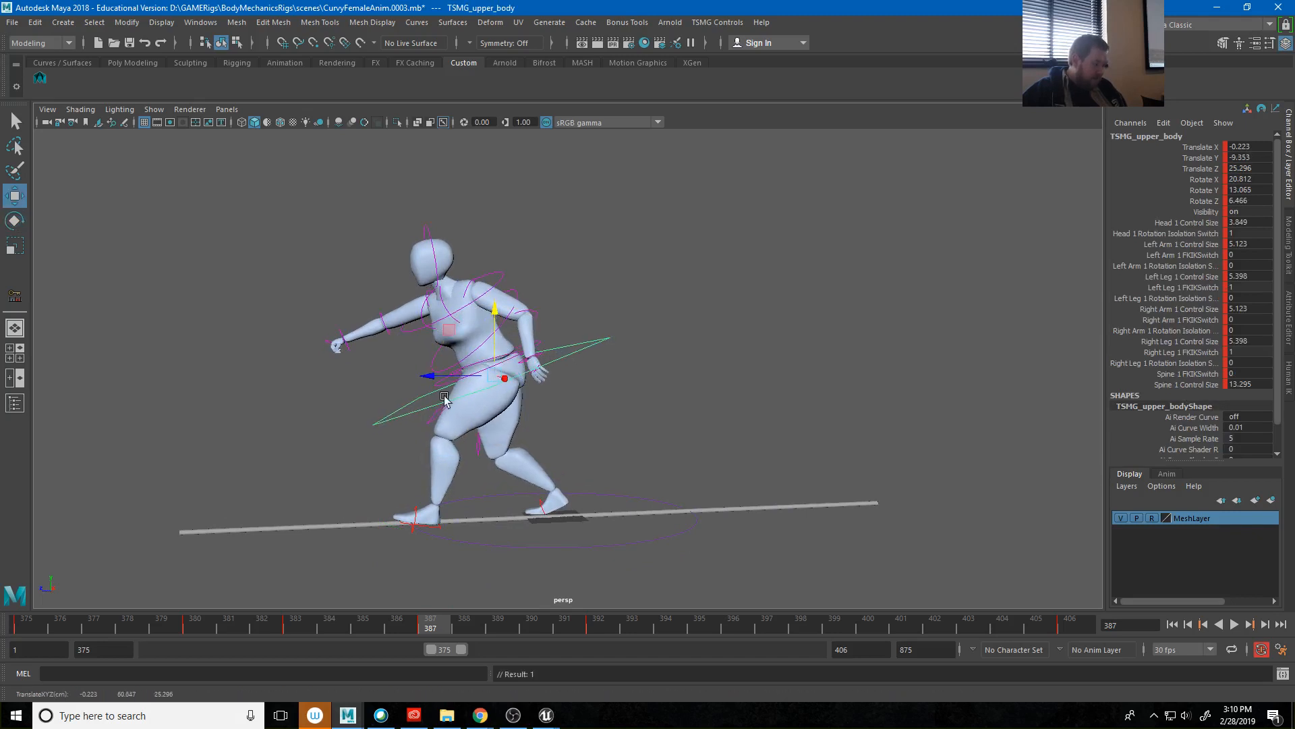
drag(437, 381, 549, 406)
Rotate the middle spine control at frame 387 to about 45.2, 26.5, 16.3 to bend the torso further forward.
click(624, 331)
click(440, 372)
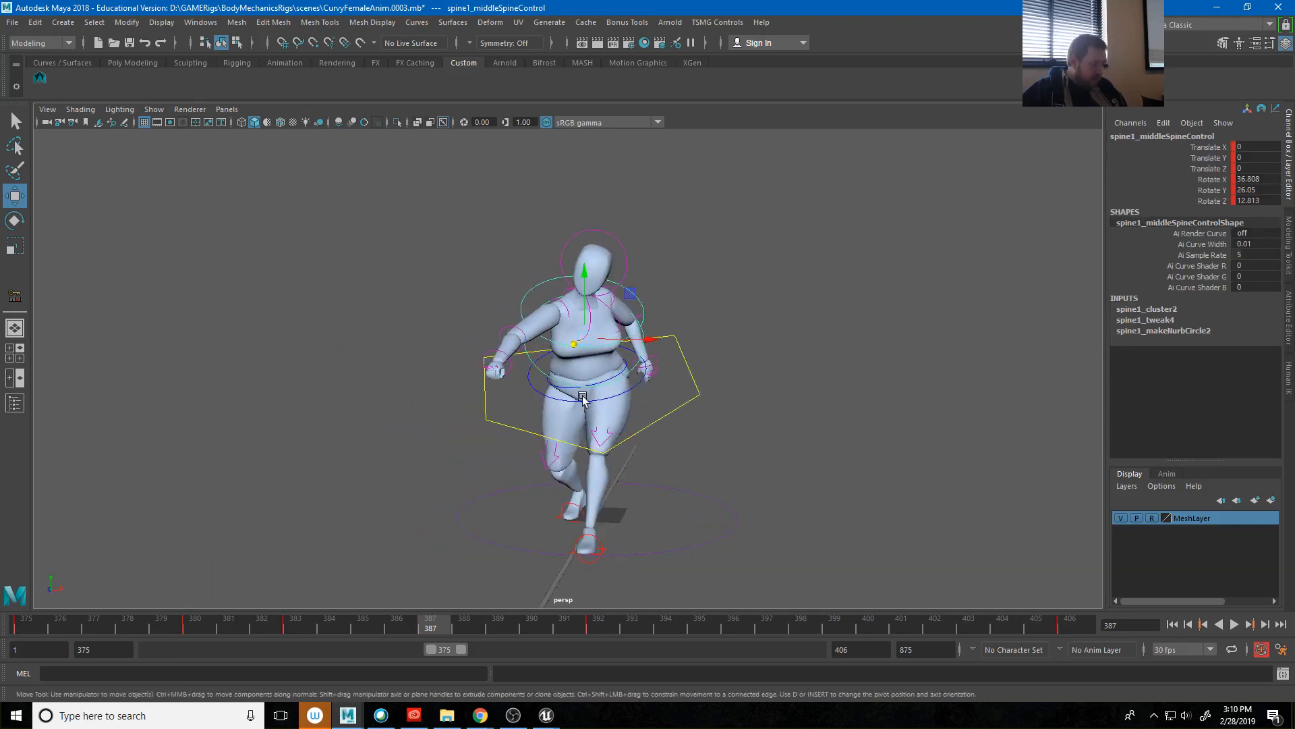
key(e)
drag(587, 350, 590, 358)
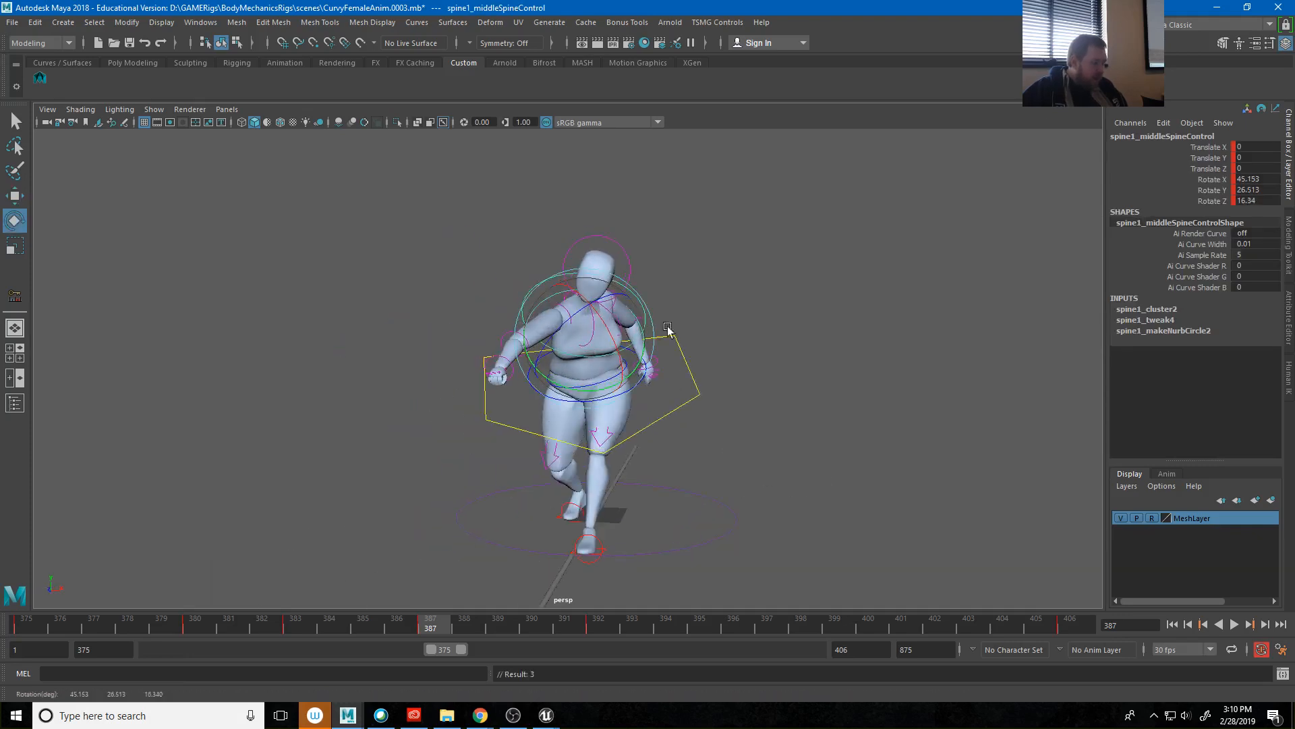
Swing the right upper arm down across the body at frame 387 with a rotation of about 63.1, -56.9, -48.4.
click(594, 320)
click(574, 321)
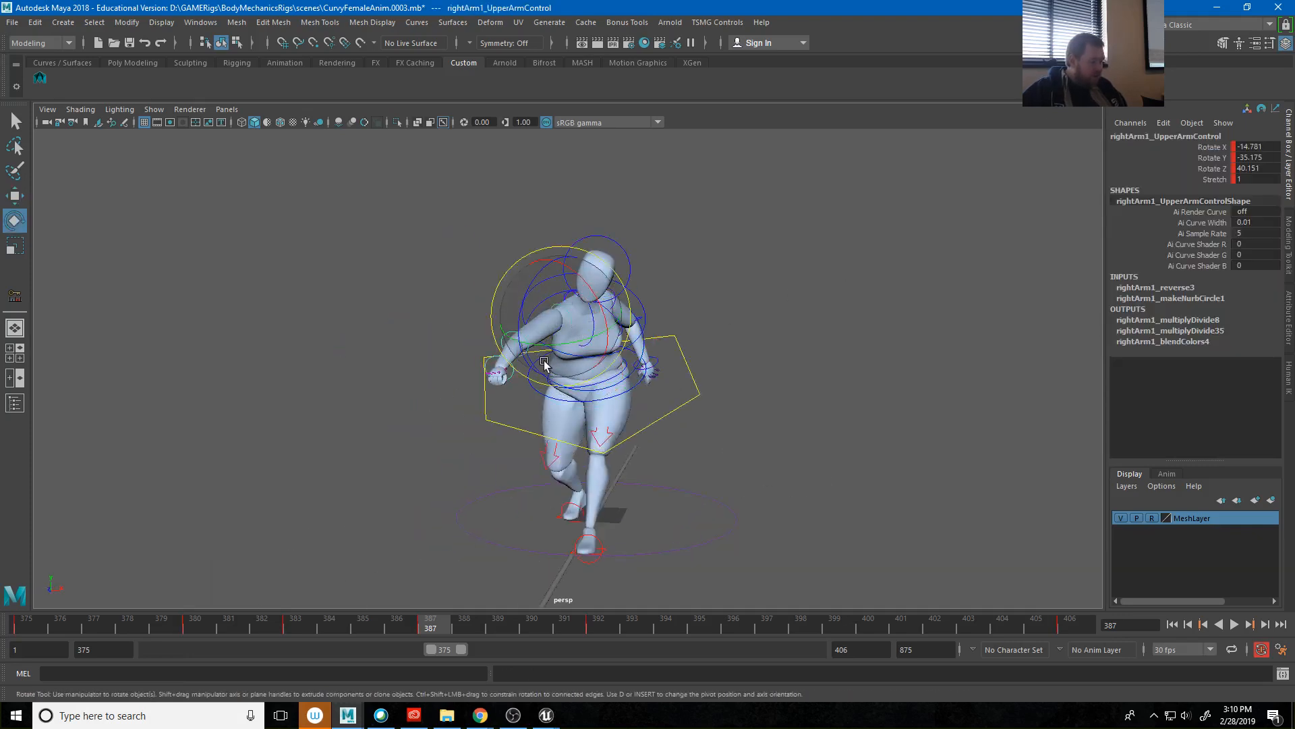
drag(544, 363, 559, 369)
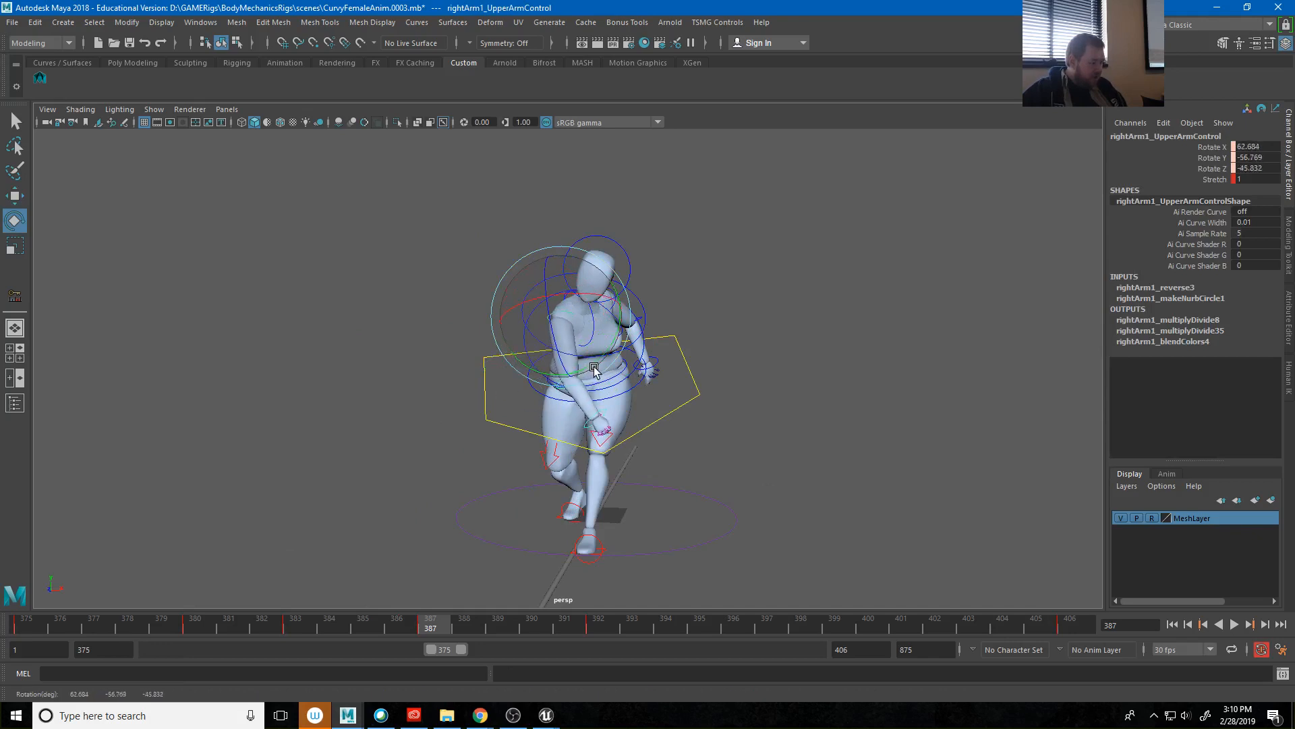
Play back frames 375 to 406 and examine the punch recovery from the front and side.
key(alt+v)
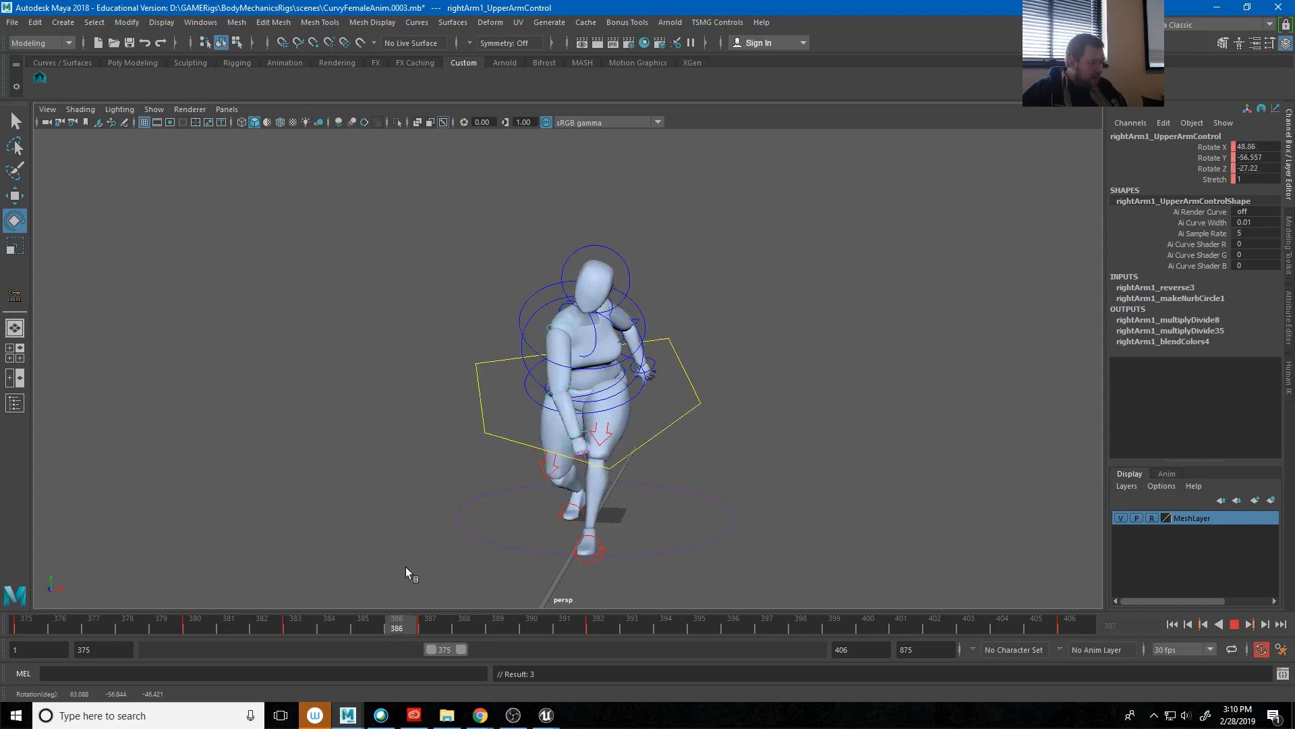
drag(535, 558, 6, 520)
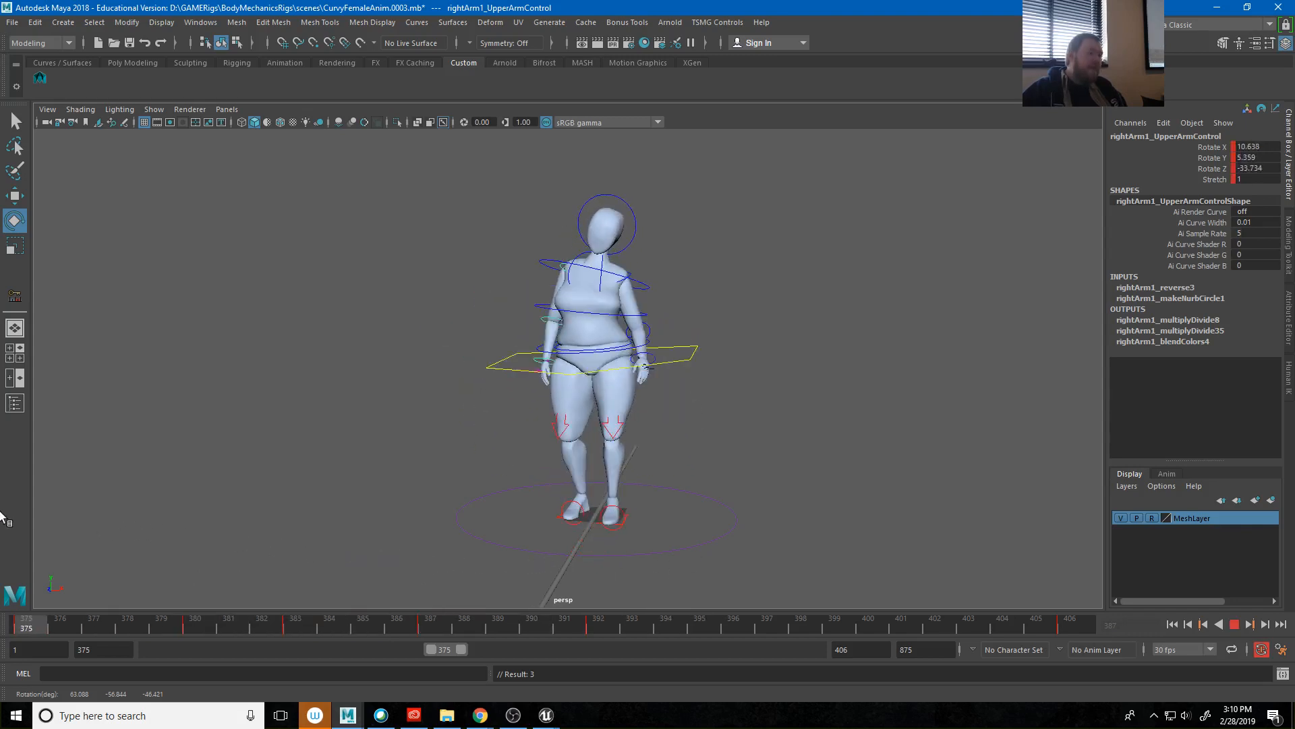
click(1234, 624)
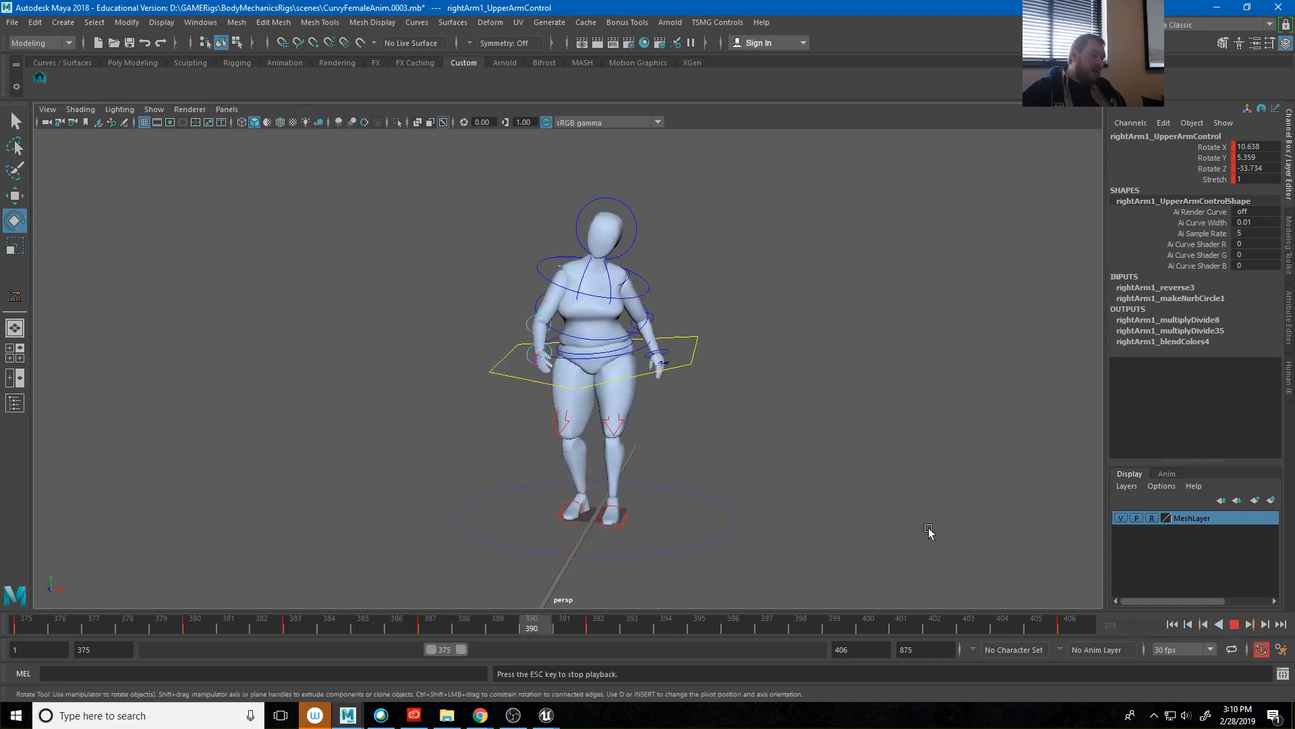
alt+drag(422, 433, 668, 453)
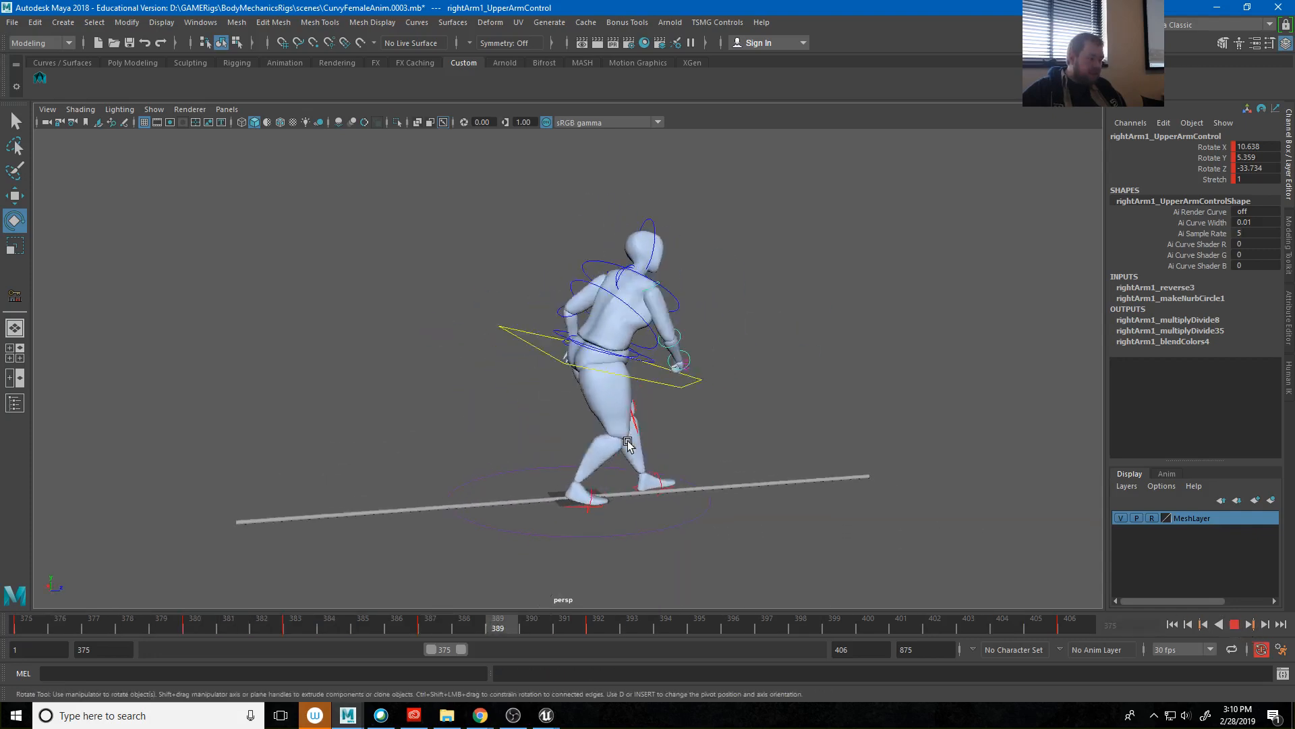
alt+drag(743, 467, 645, 460)
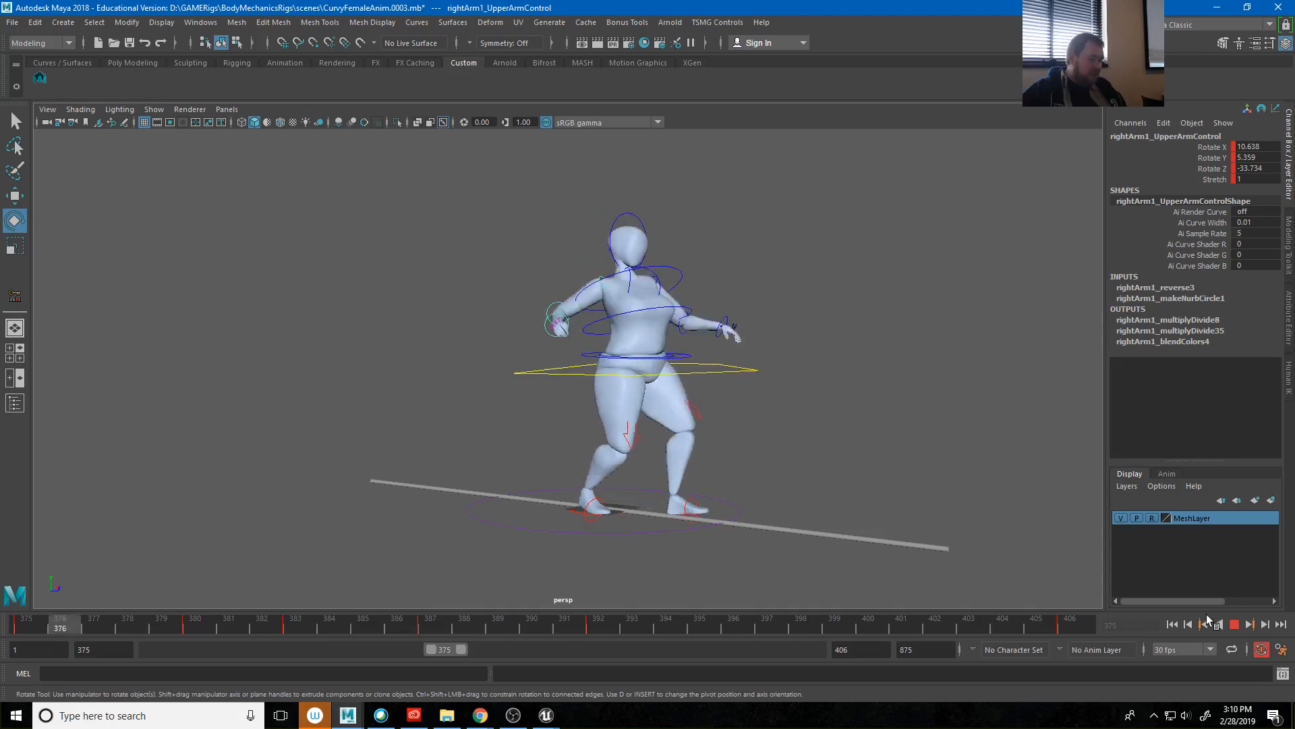
click(1236, 625)
Shift the keys of all rig controls from frame 392 to frame 396 and play back the slower recovery.
click(598, 622)
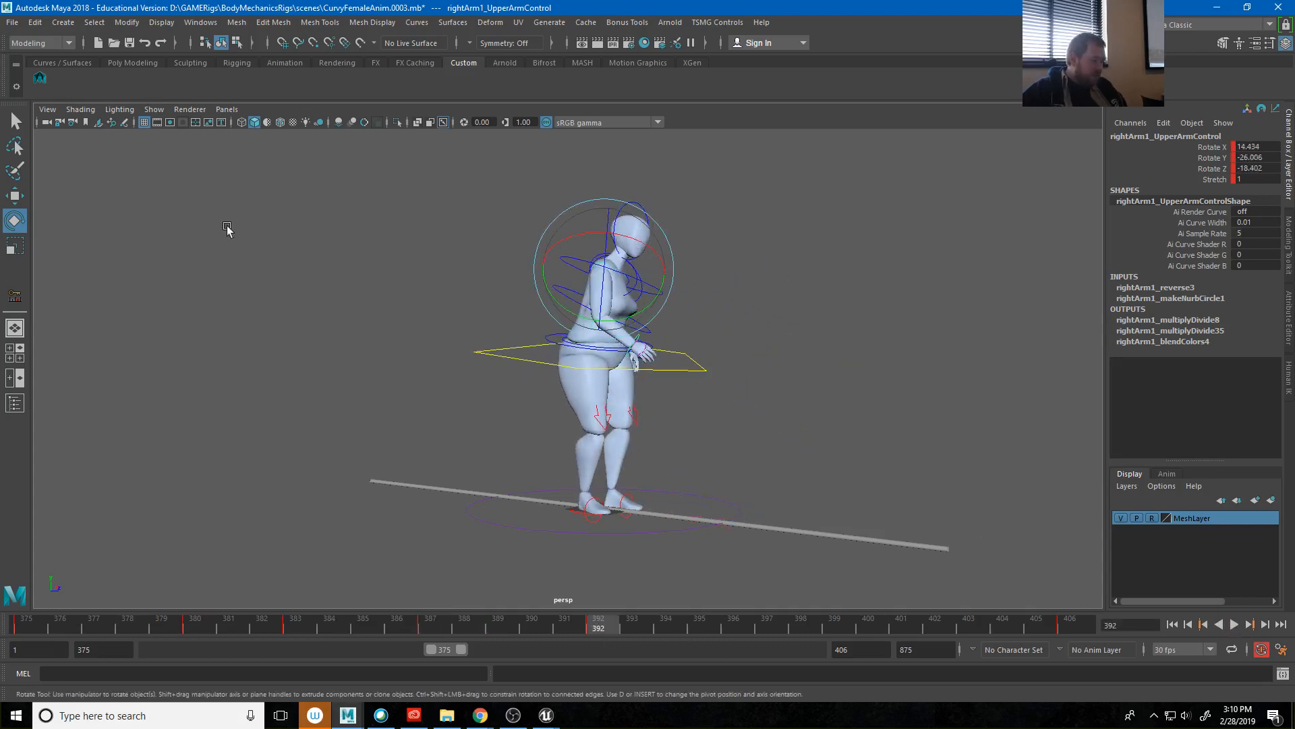
click(40, 79)
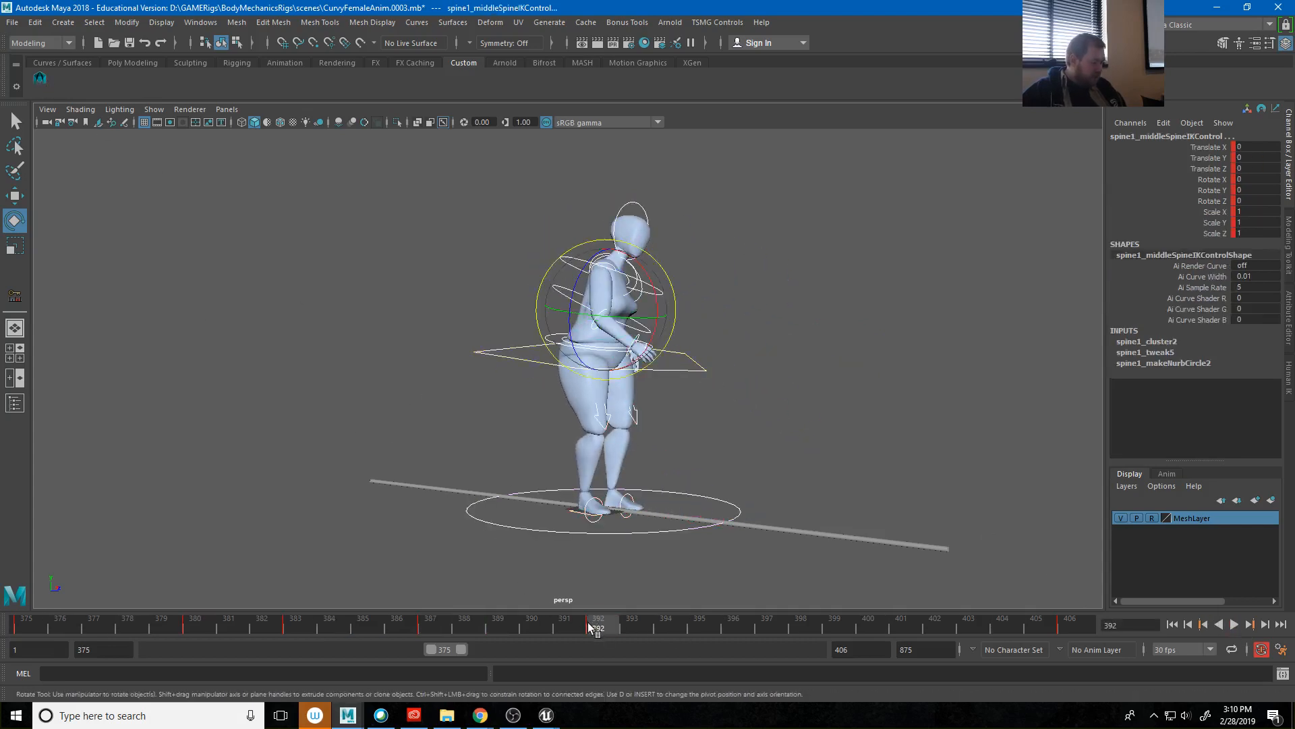
drag(608, 630, 728, 632)
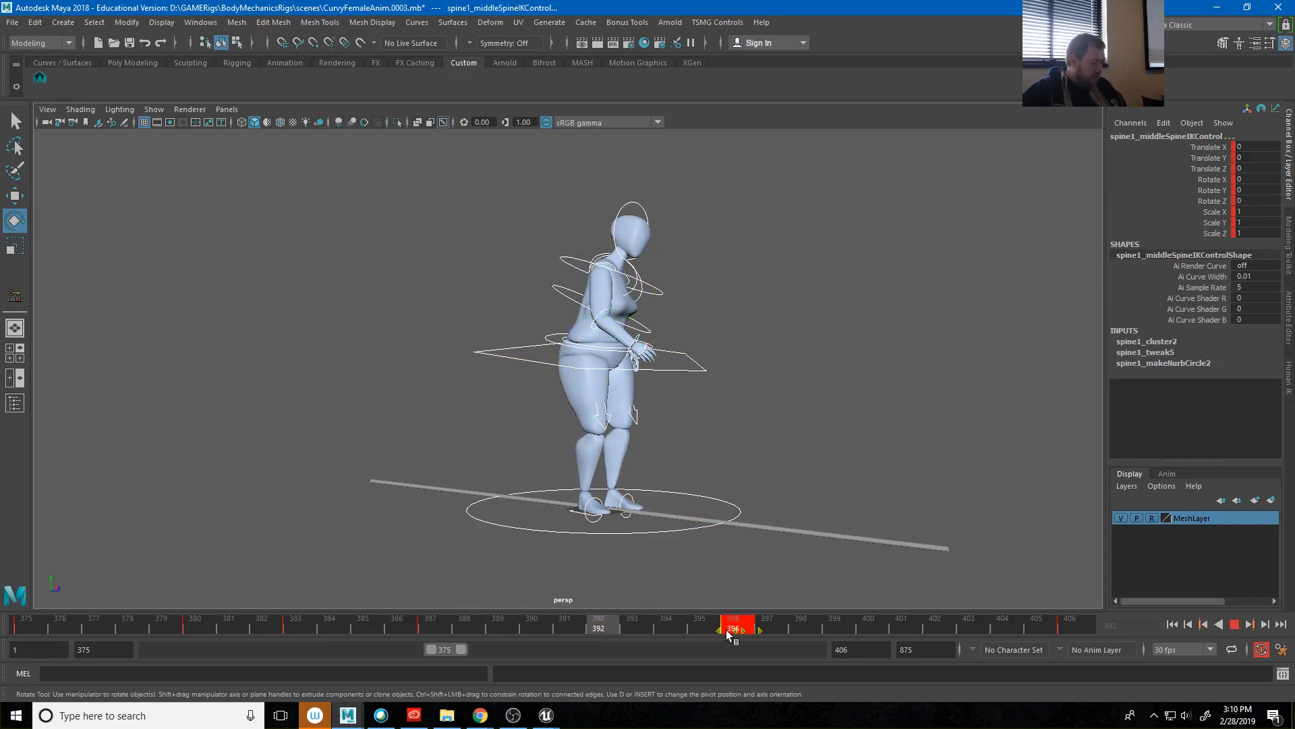
drag(429, 627, 128, 622)
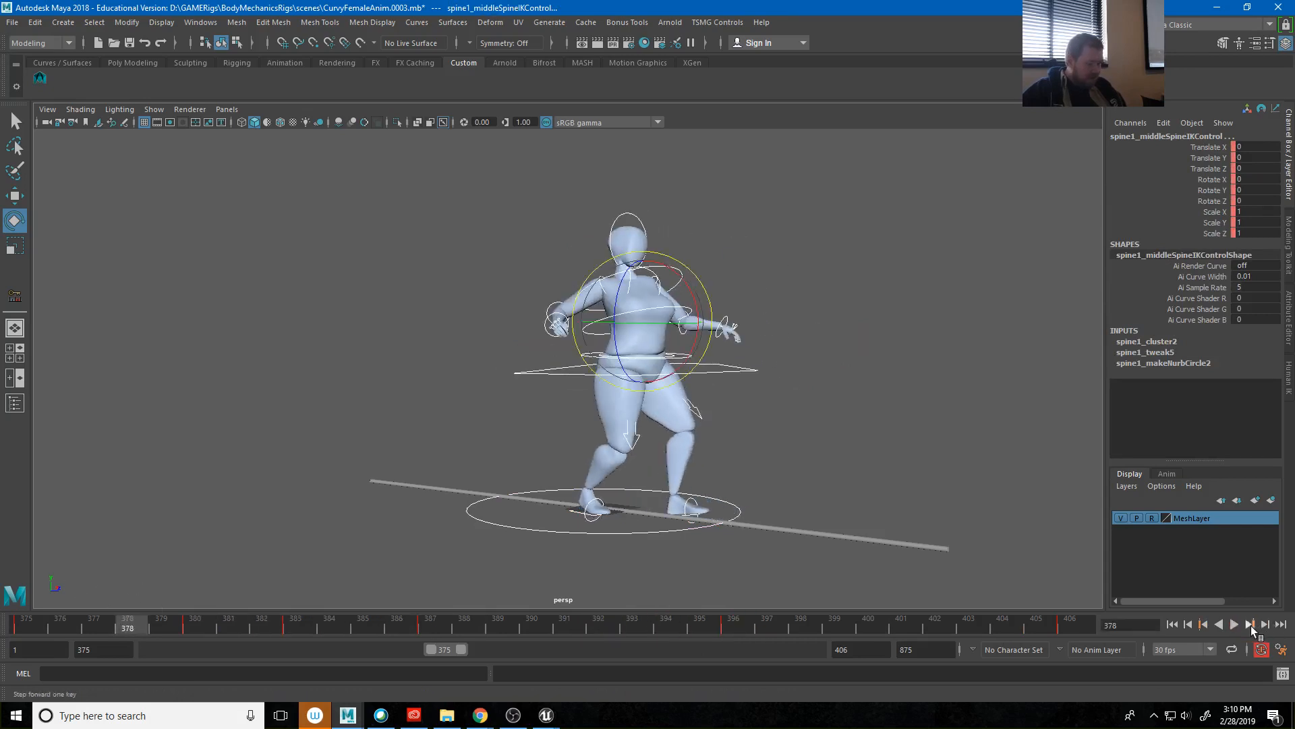
click(1232, 628)
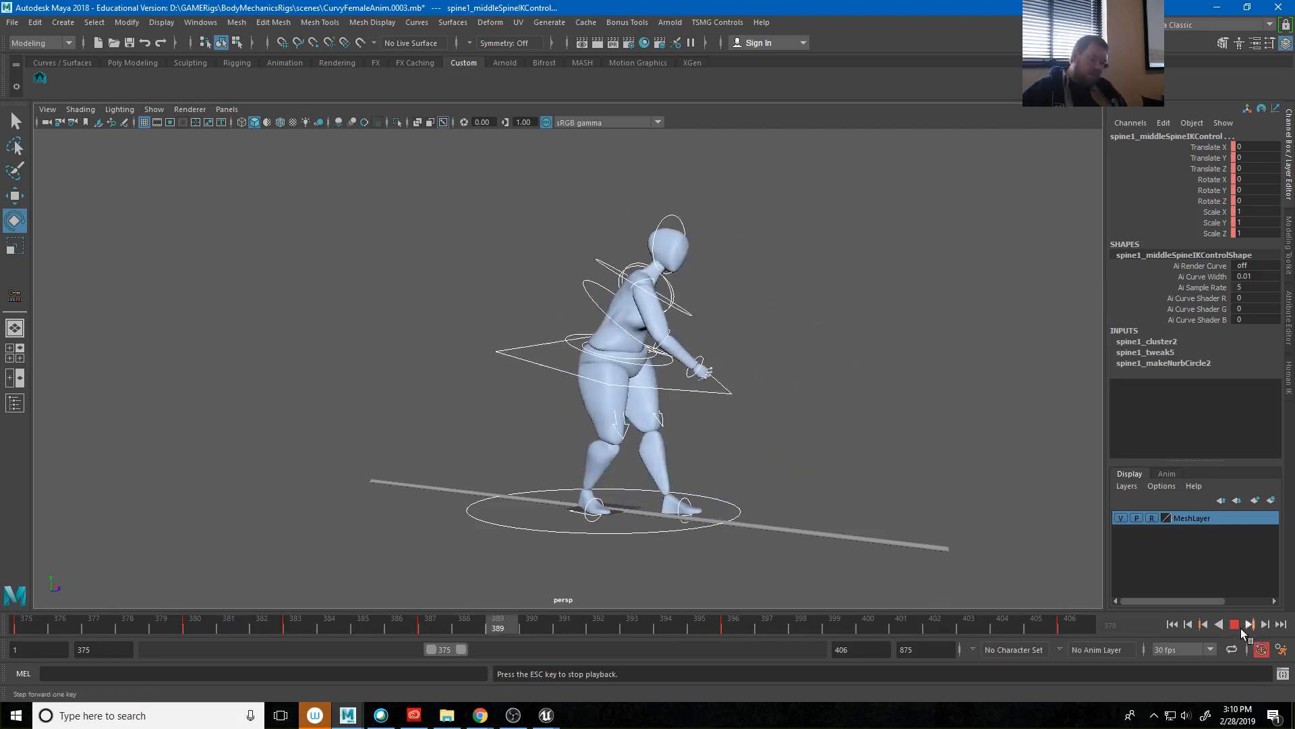
click(1234, 625)
Move only the left leg IK control's key from frame 396 back to frame 392.
drag(459, 620, 575, 621)
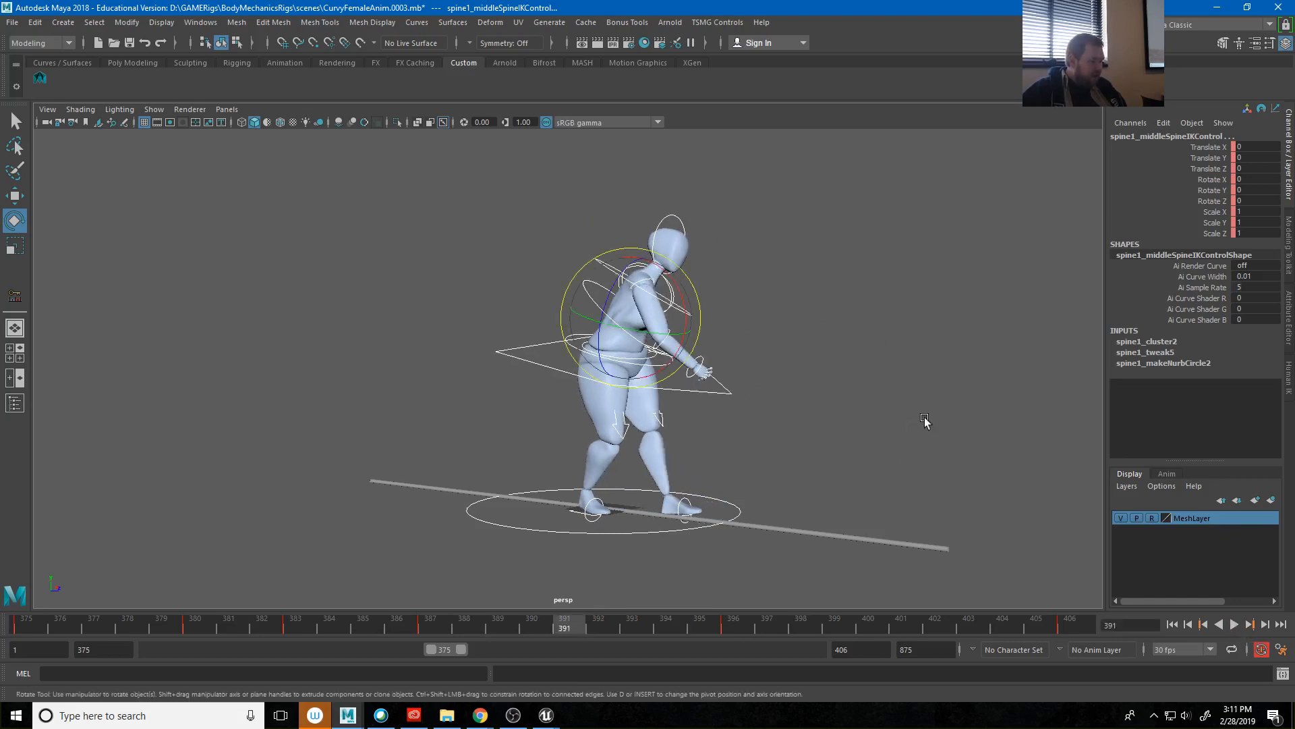
click(755, 479)
click(672, 516)
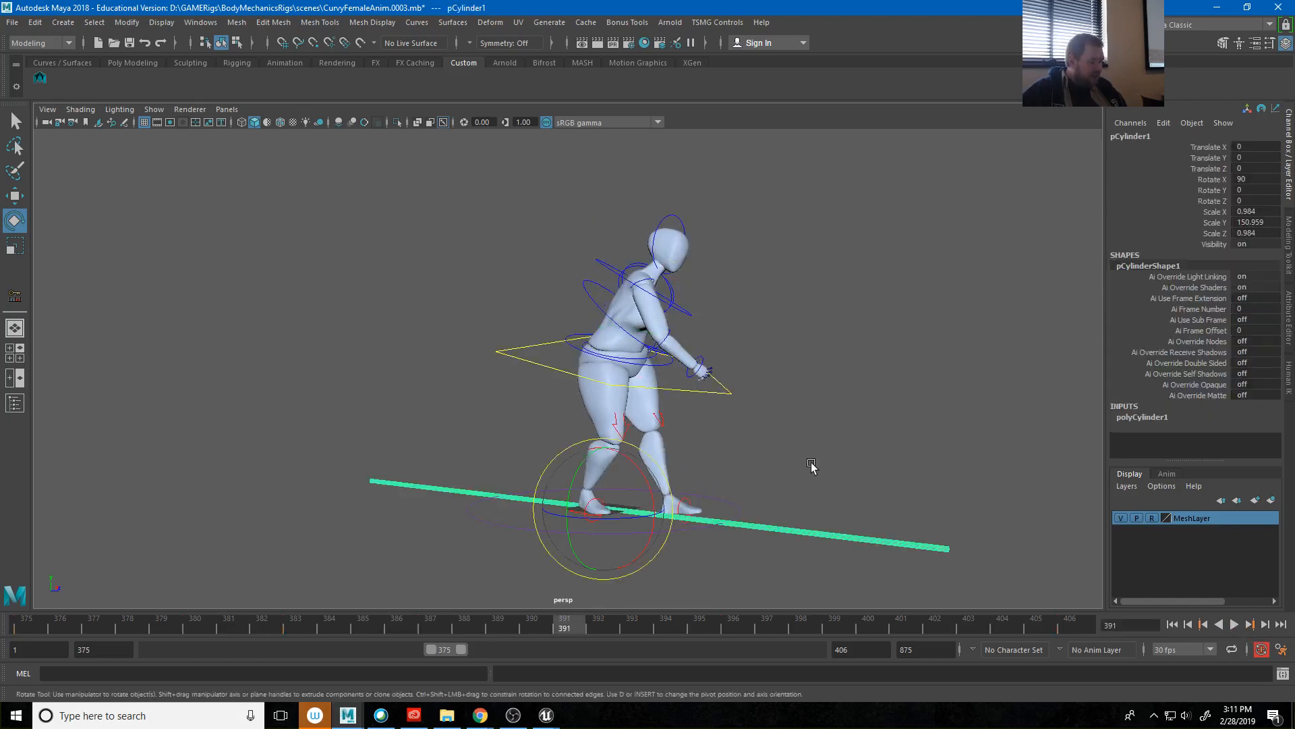
alt+drag(810, 466, 770, 508)
click(770, 507)
click(602, 544)
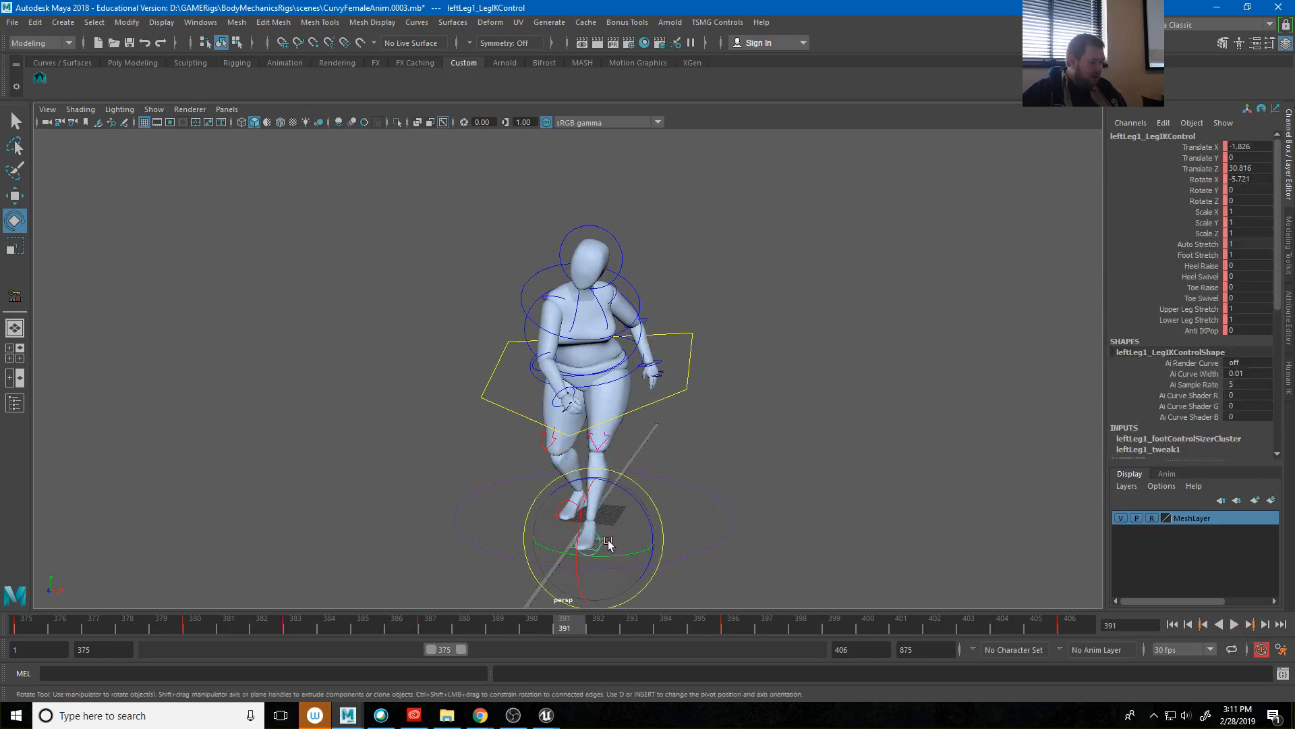
click(729, 627)
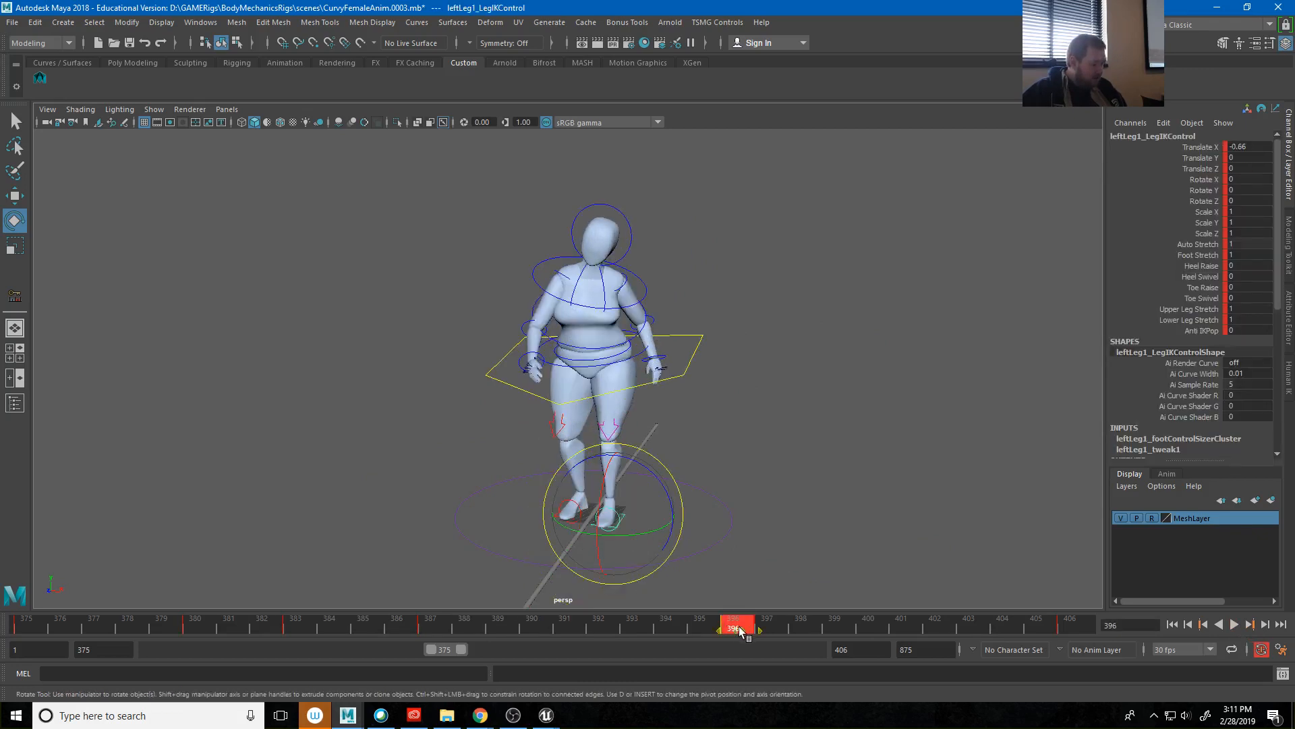
drag(740, 627, 599, 626)
At frame 389, lift the left leg IK control to about 5.2 in Y and rotate it to about 9.2 in X.
click(828, 481)
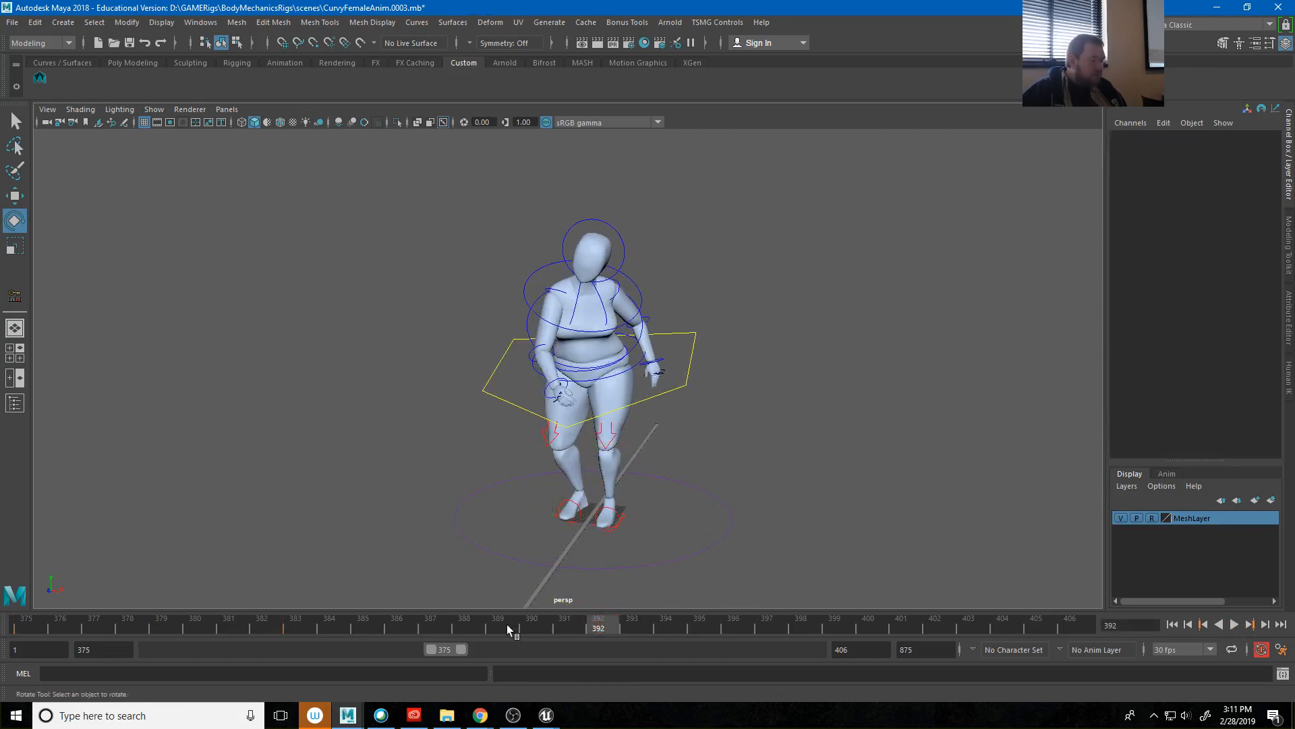
mouse_move(506, 625)
mouse_down()
mouse_move(464, 622)
mouse_move(511, 611)
mouse_up()
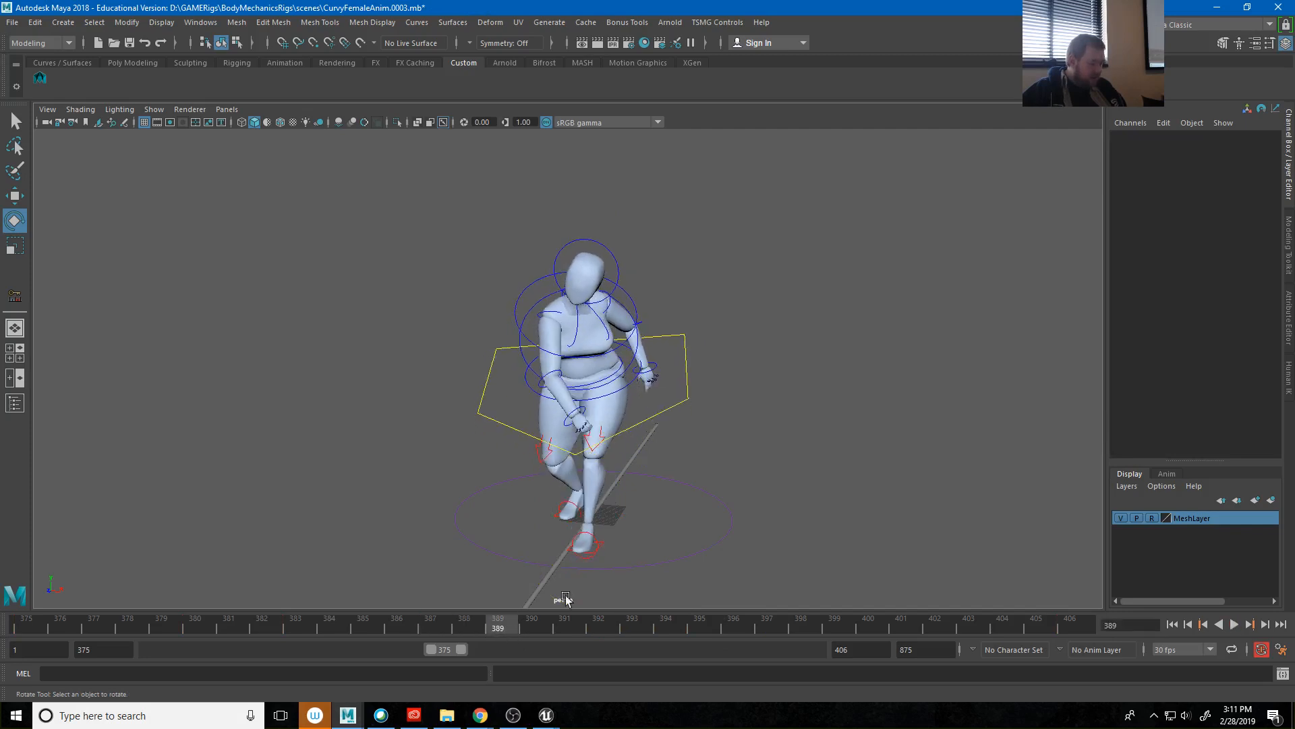
click(607, 550)
key(w)
drag(590, 518, 603, 548)
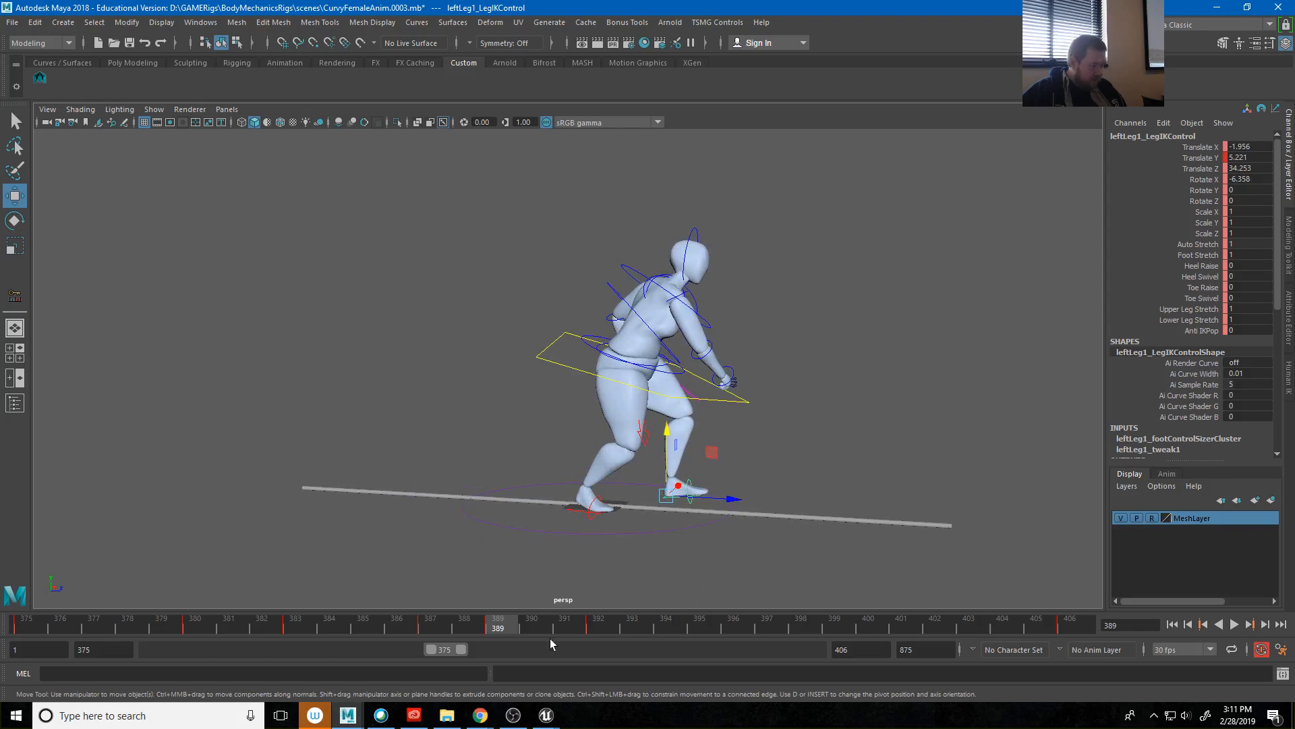
key(e)
drag(721, 473, 727, 484)
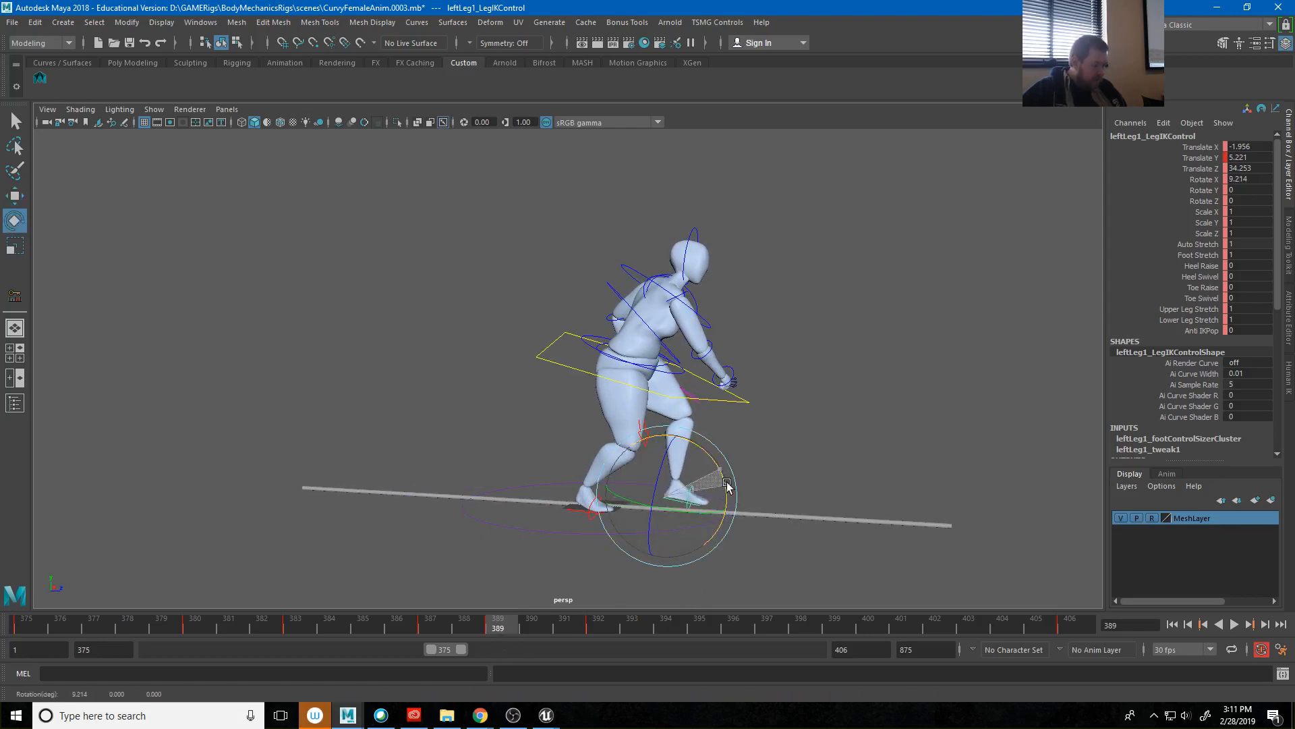
drag(461, 626, 602, 614)
alt+drag(619, 490, 628, 482)
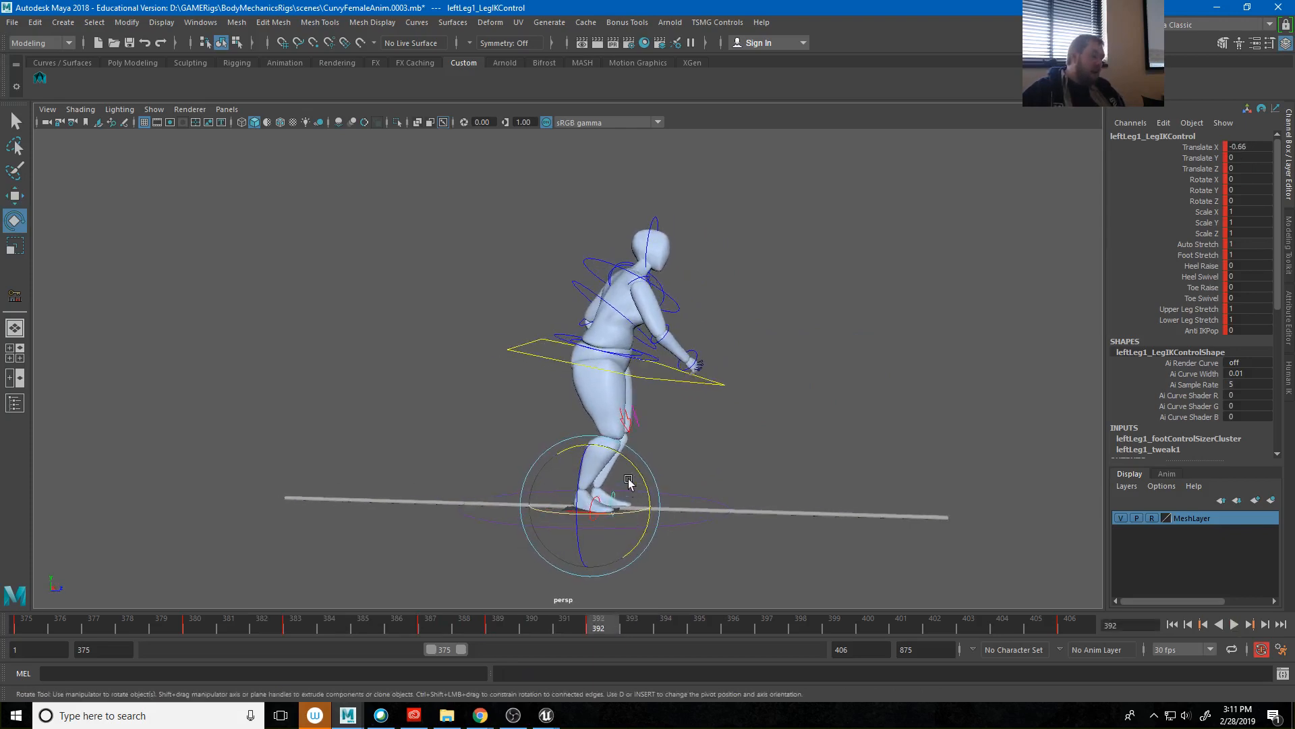
At frame 393, shift the upper body control back and down to about -1.99, -4.28, -5.18.
click(662, 382)
click(728, 626)
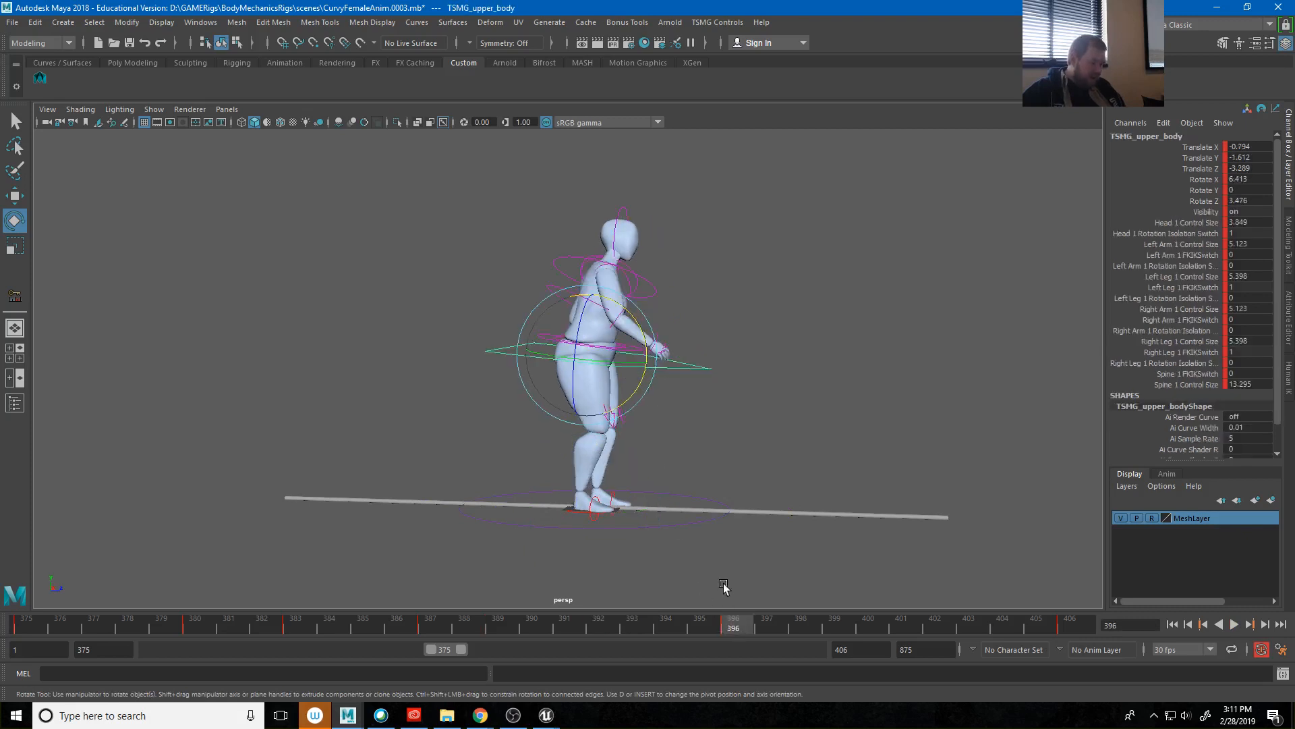
drag(677, 627, 630, 624)
key(w)
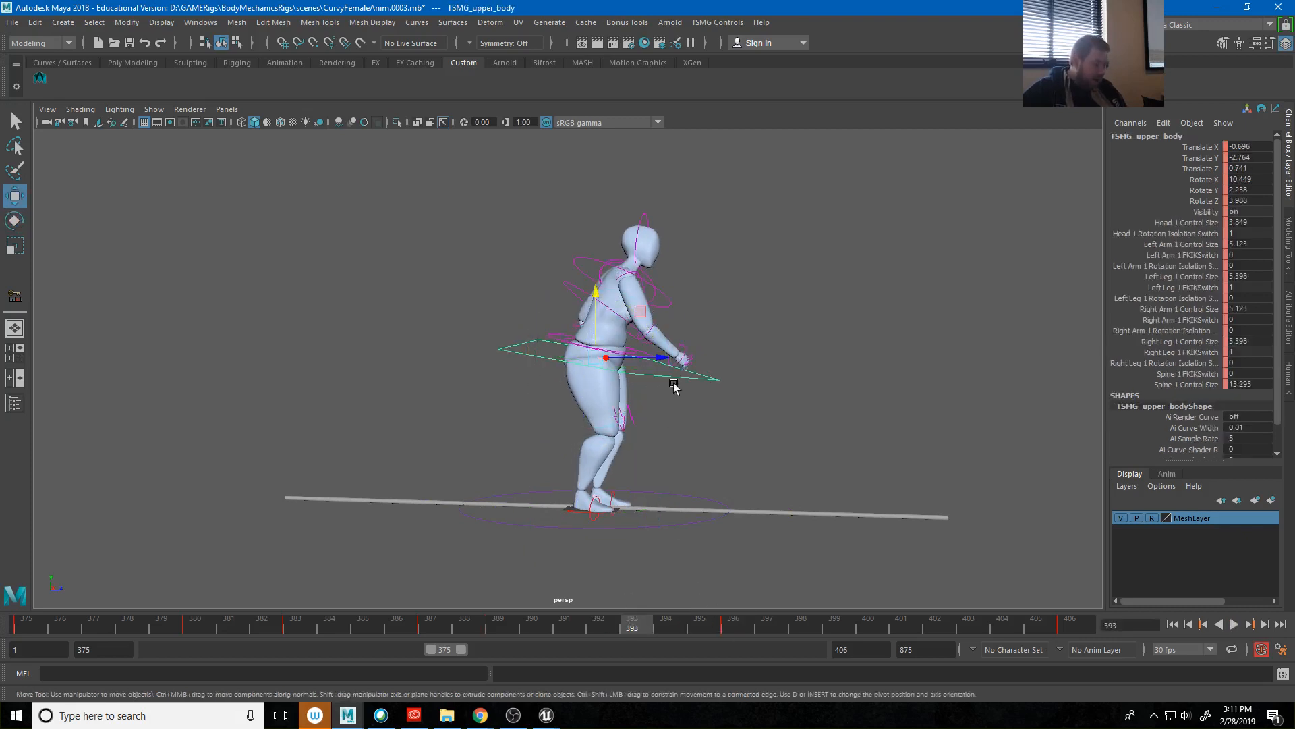
drag(601, 349, 586, 359)
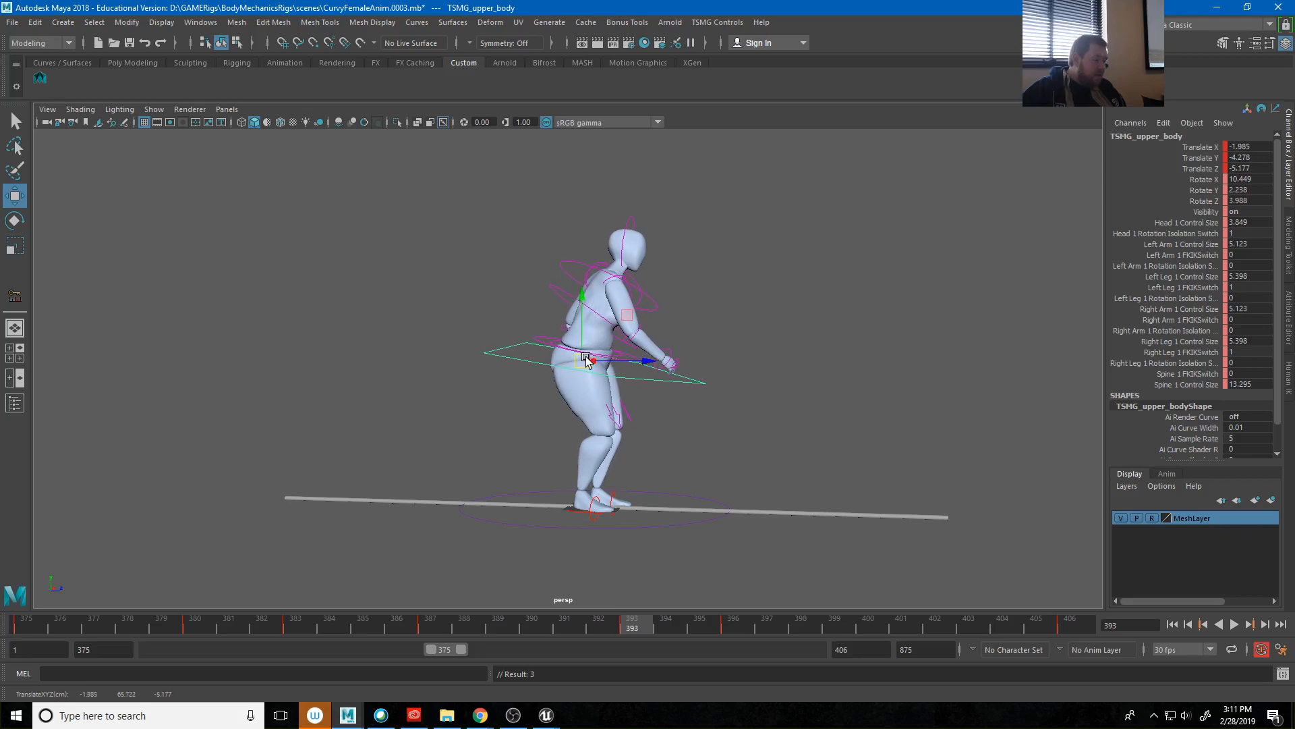
Play back the animation and scrub between frames 380 and 383 to examine the wind-up and punch poses.
key(alt+v)
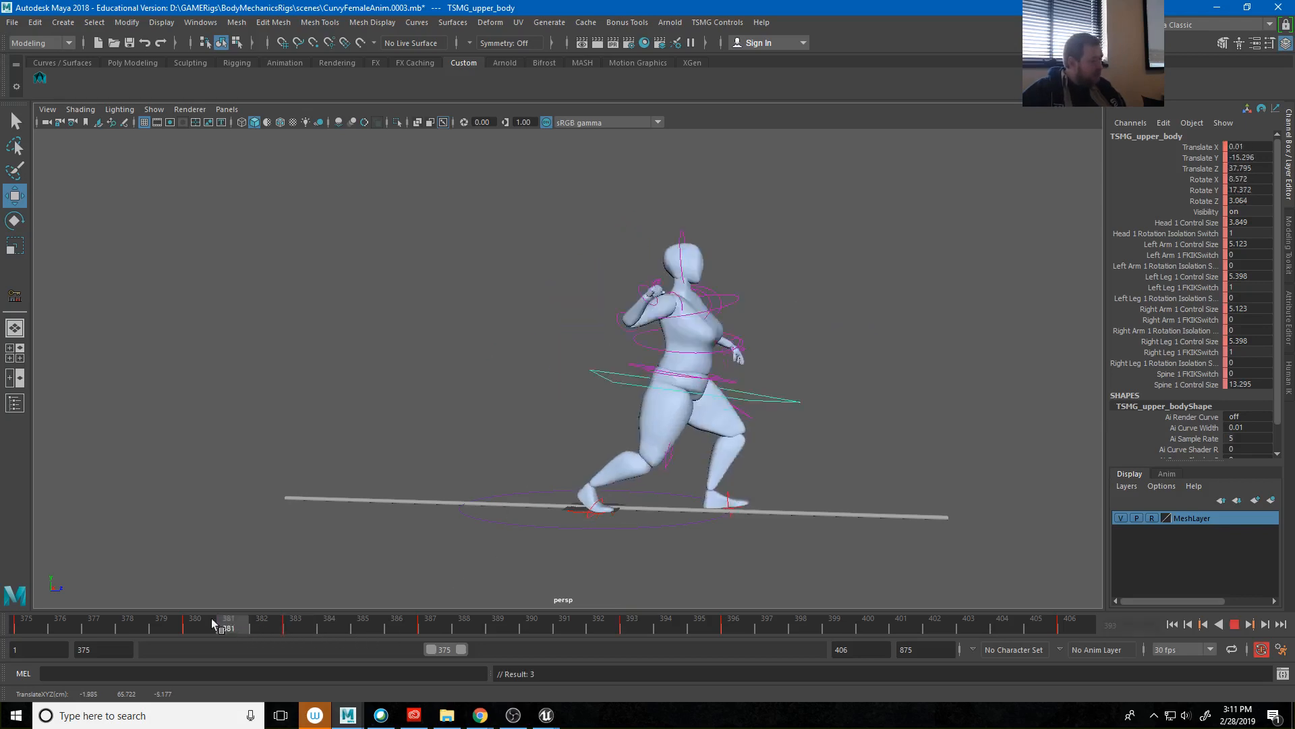
click(291, 625)
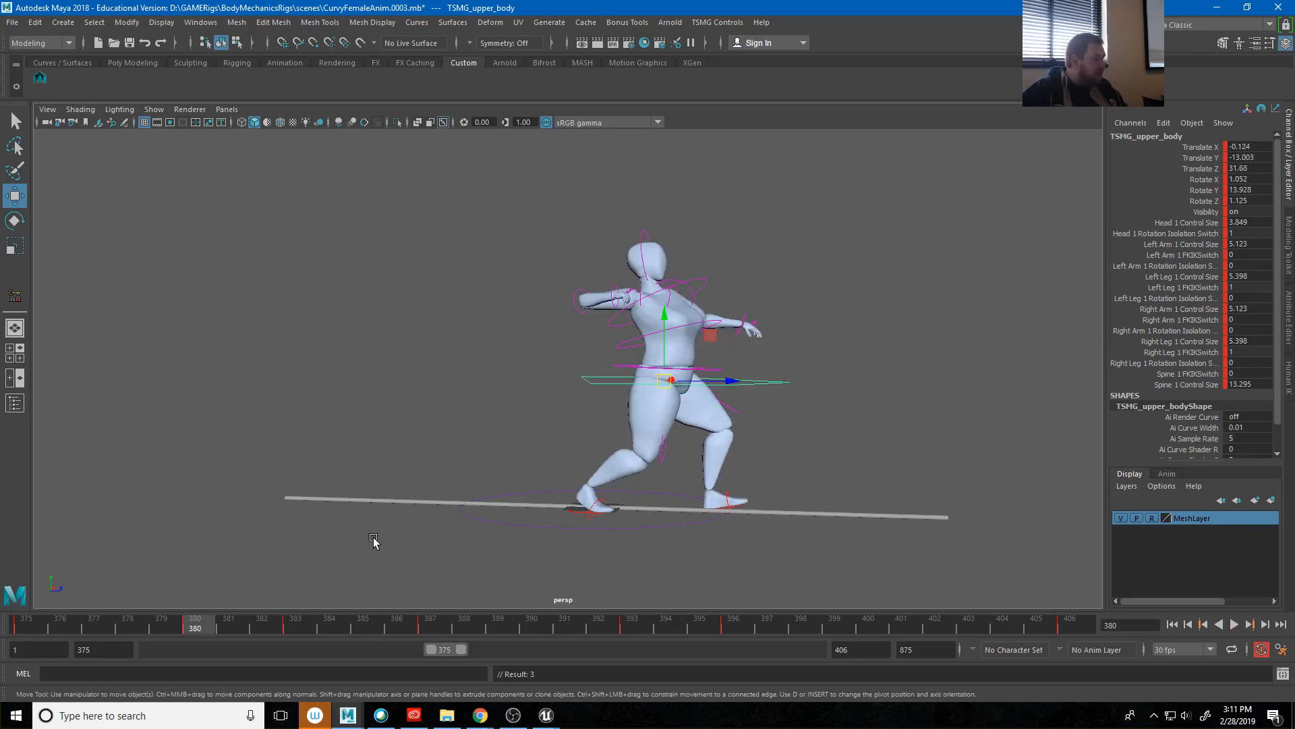
key(.)
alt+drag(847, 336, 721, 360)
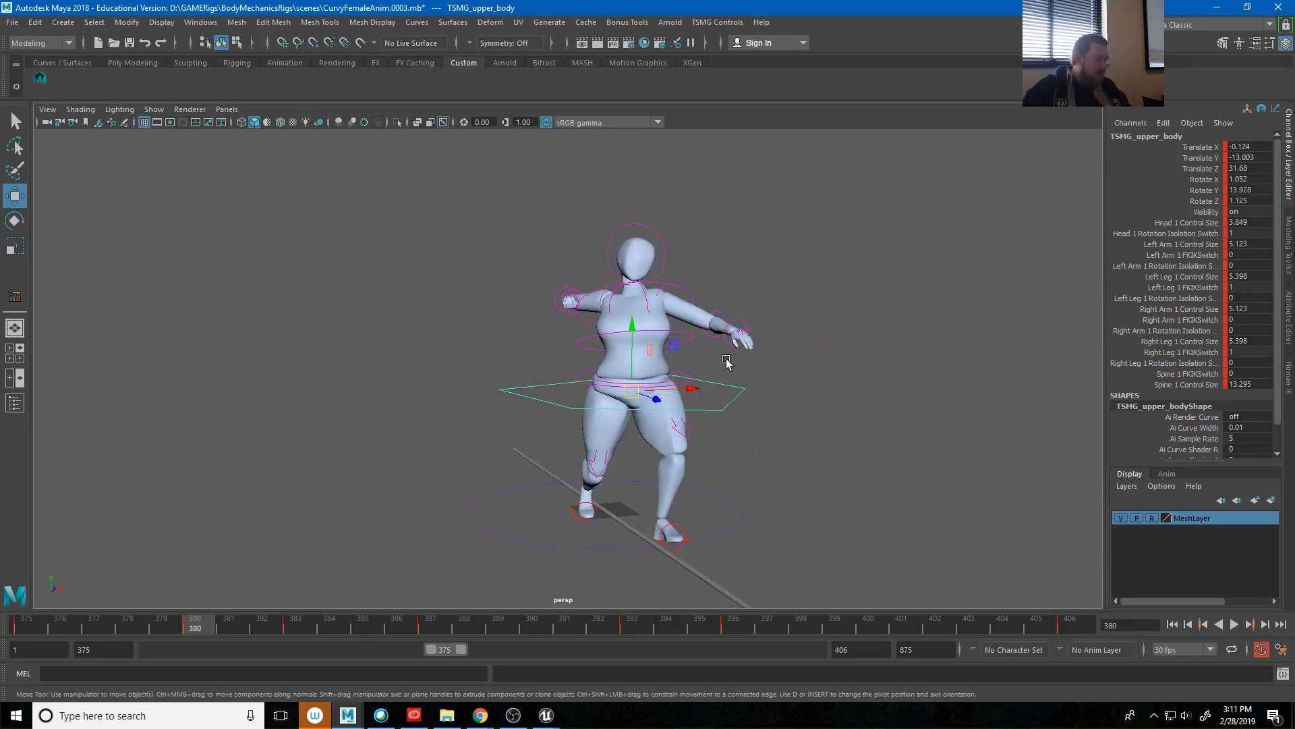
key(.)
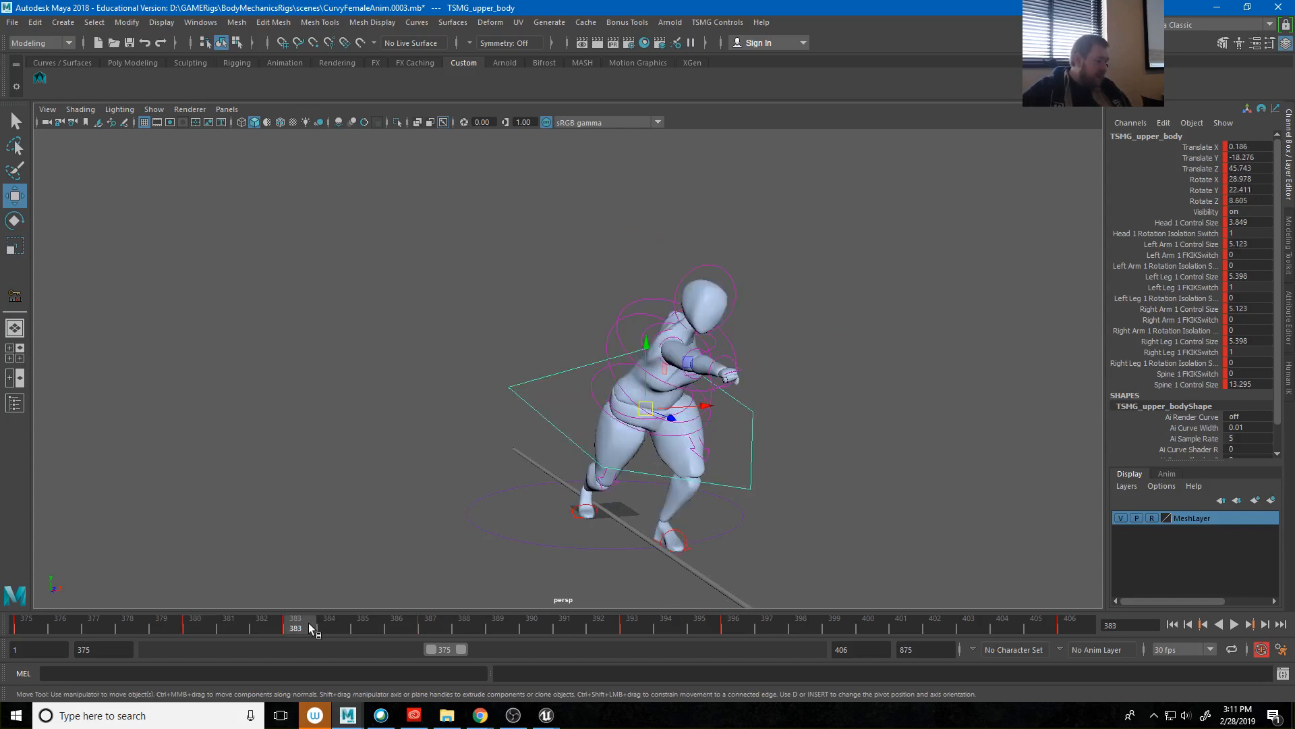
drag(307, 623, 247, 630)
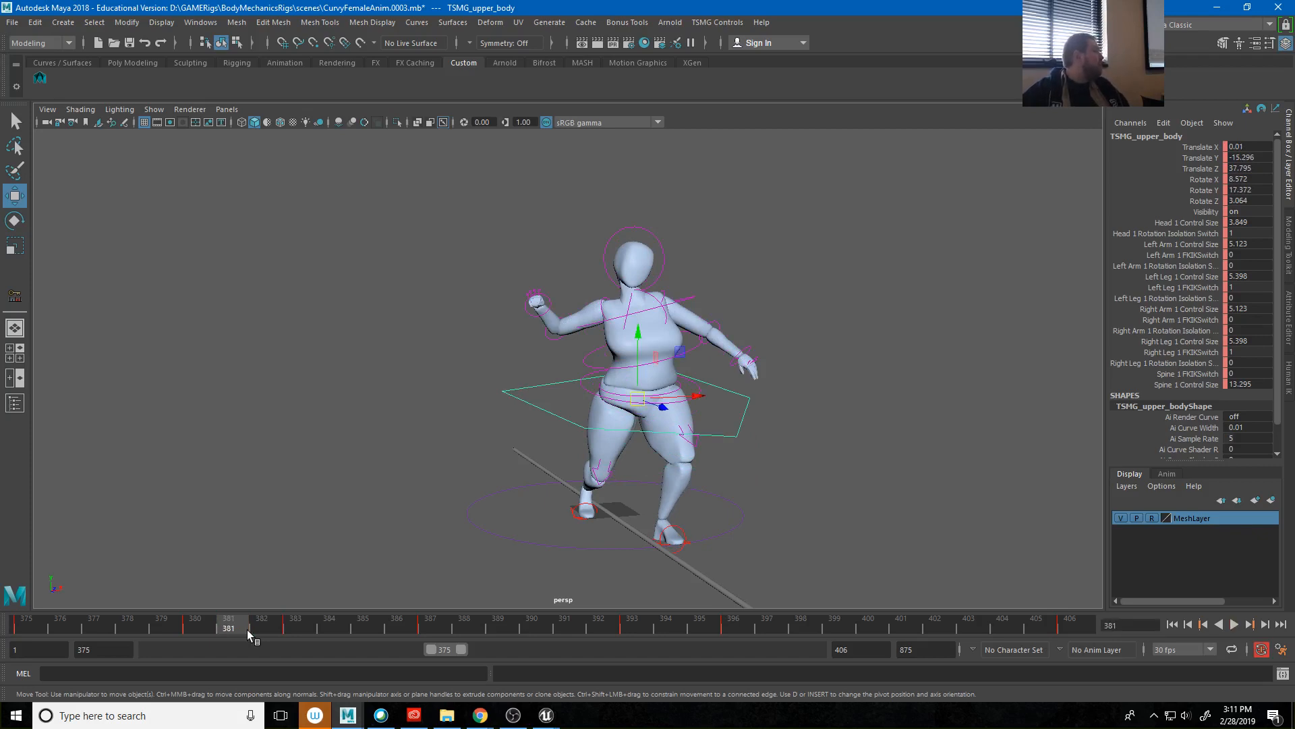
At frame 381, bend the right elbow further by rotating the right lower arm control to about -122 in Y.
click(550, 342)
key(e)
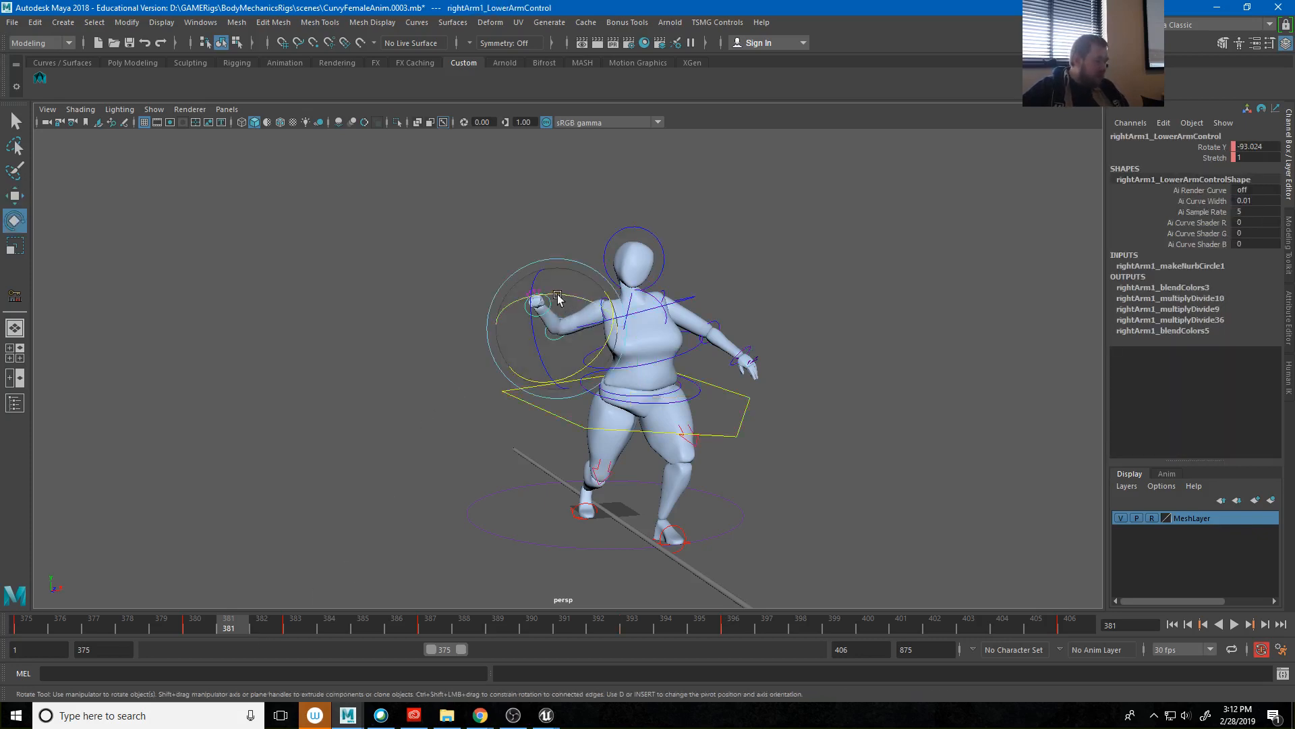
drag(559, 296, 590, 301)
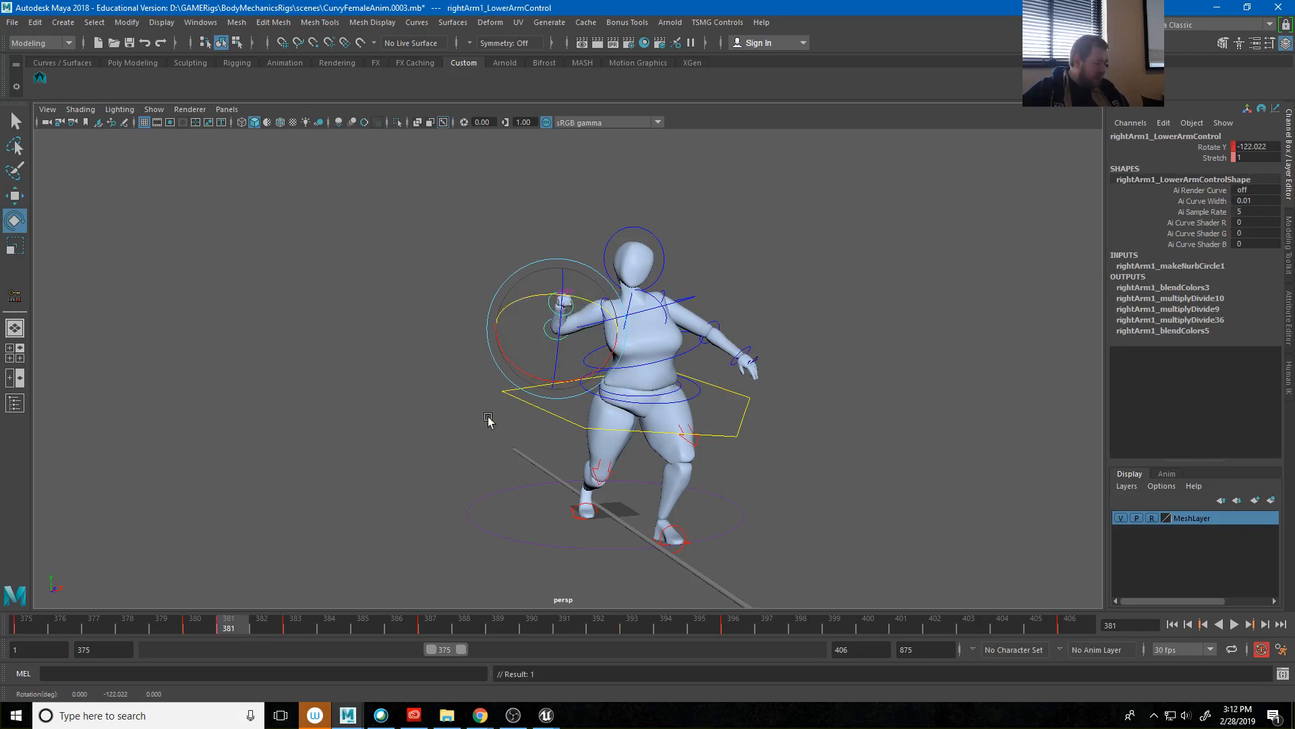
alt+drag(488, 420, 505, 373)
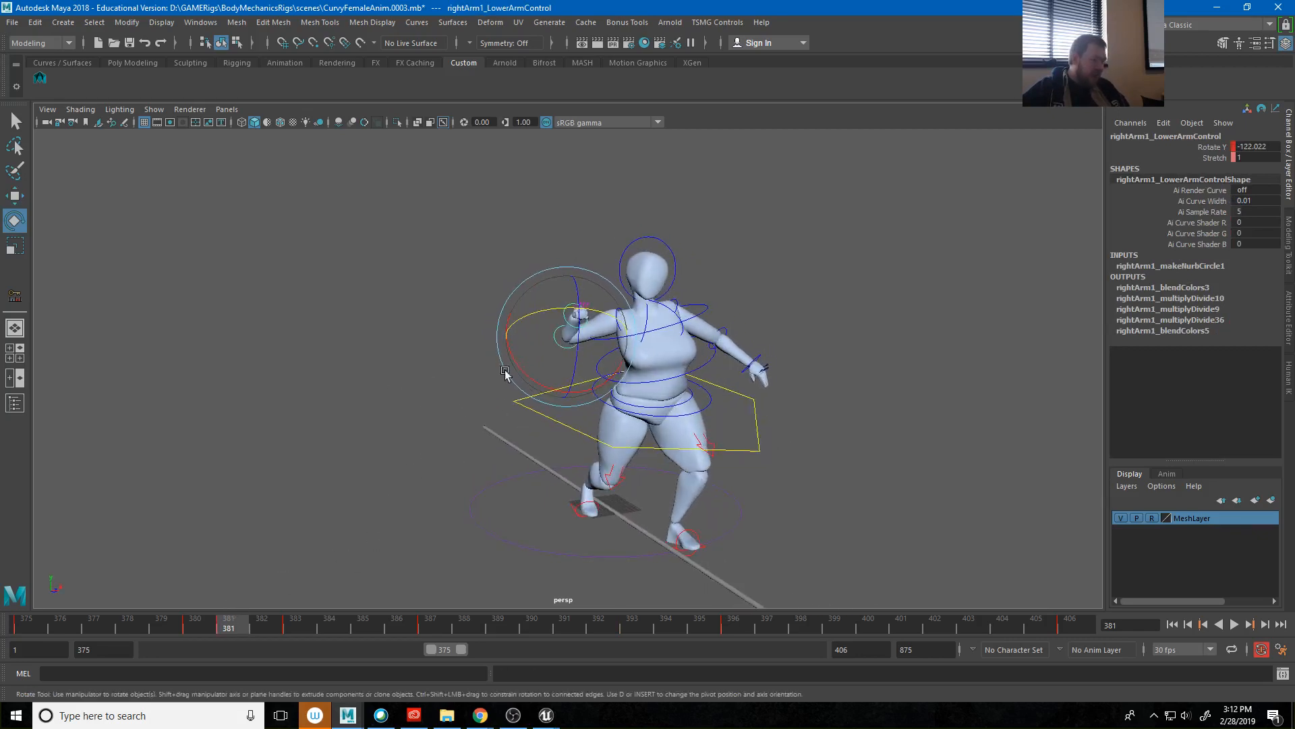
click(581, 213)
Rotate the right upper arm control at frame 381 to about -100.5, 72.2, -50.9.
click(622, 329)
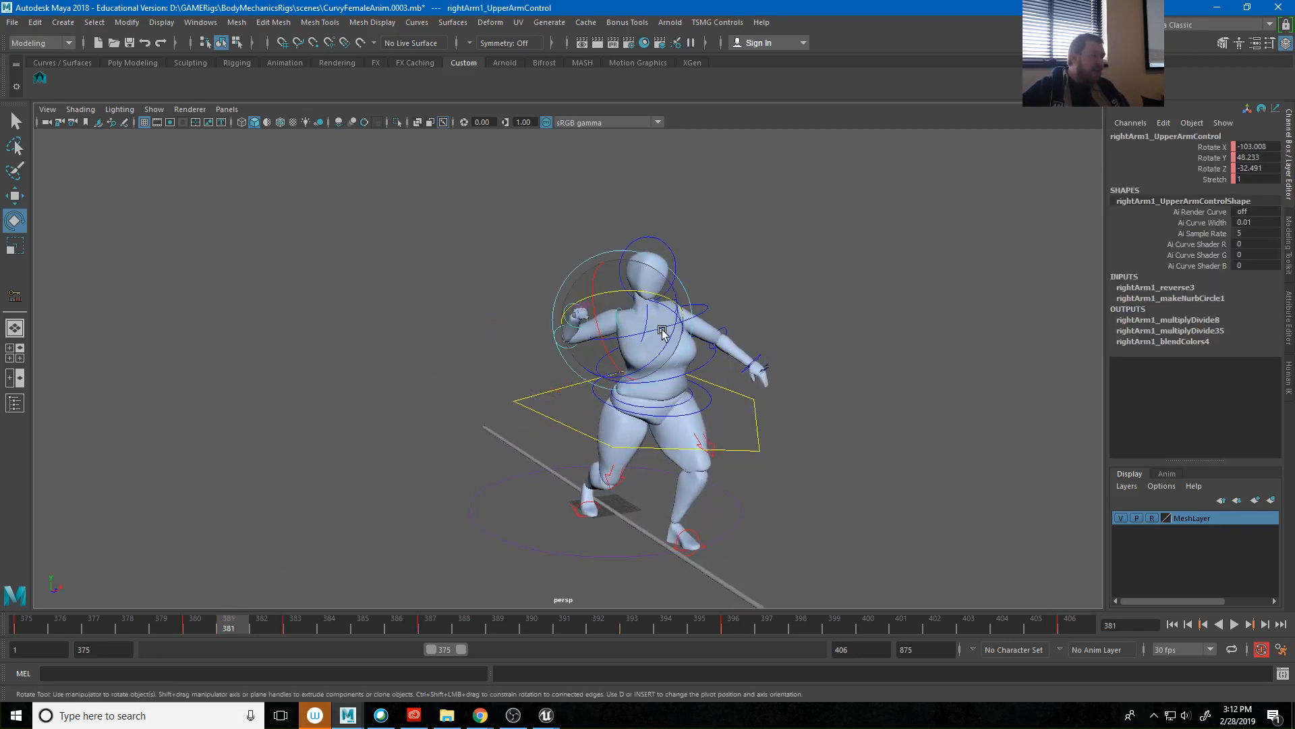
drag(662, 332, 655, 369)
drag(629, 301, 603, 307)
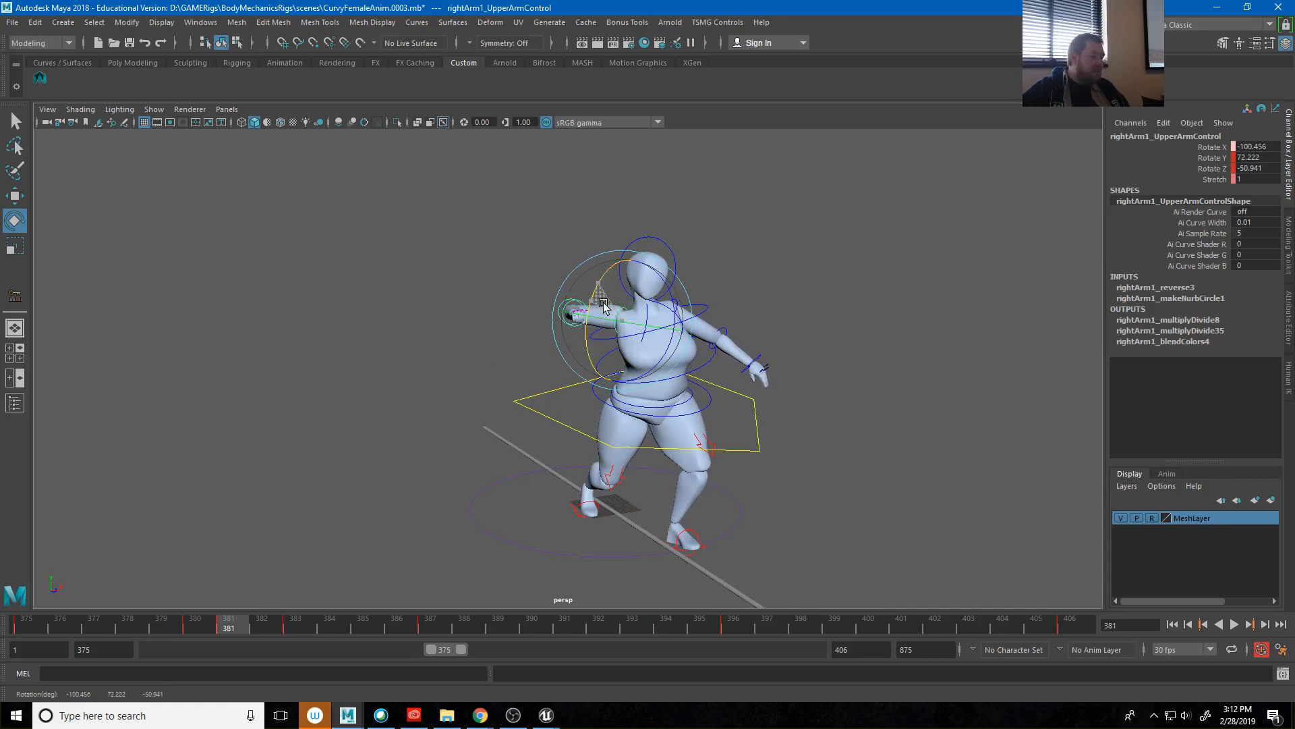
At frame 382, rotate the right clavicle control to reposition the right shoulder and arm.
click(274, 624)
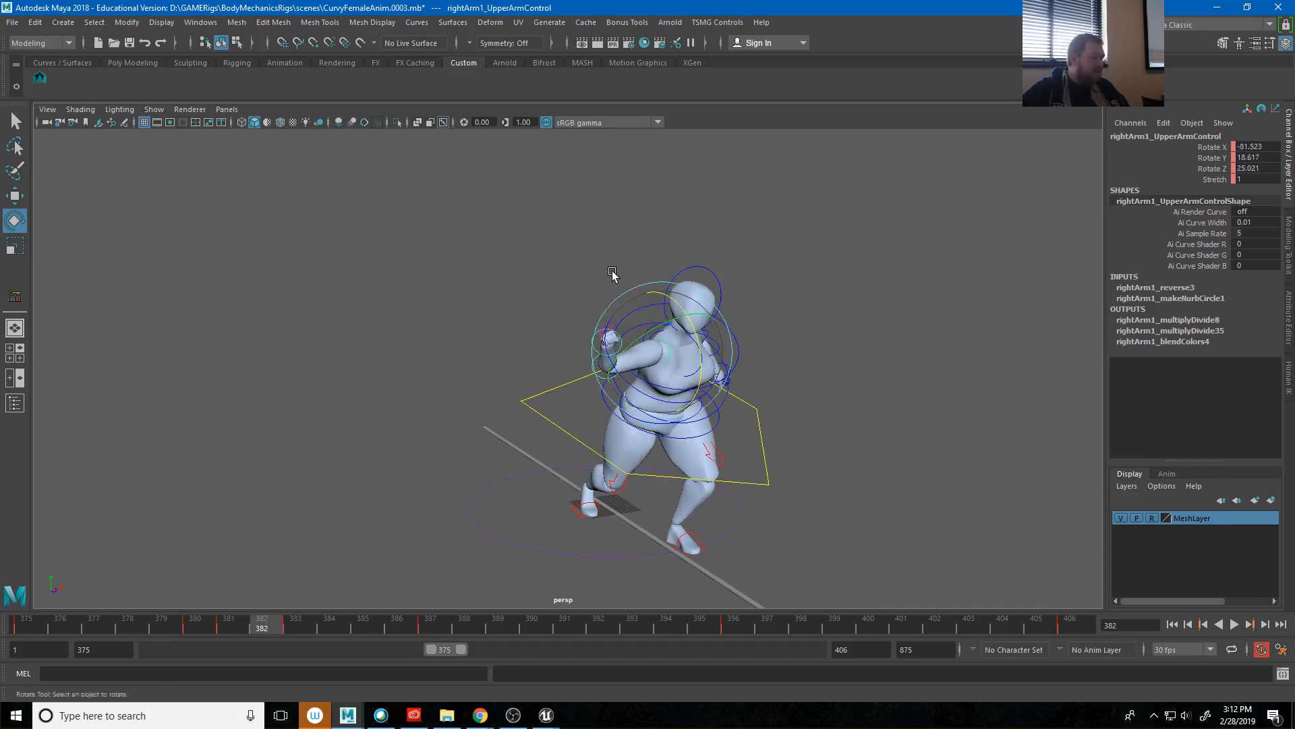
click(672, 360)
click(700, 361)
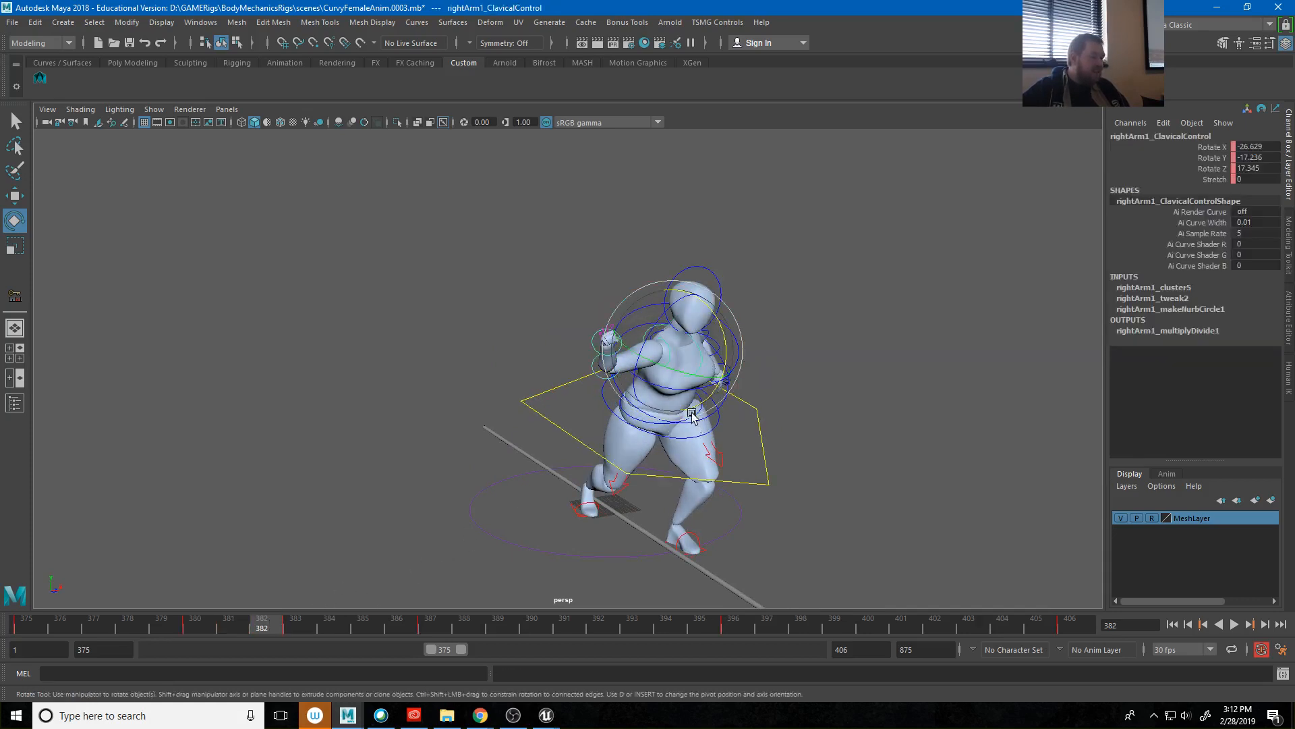
drag(680, 391, 640, 375)
click(632, 337)
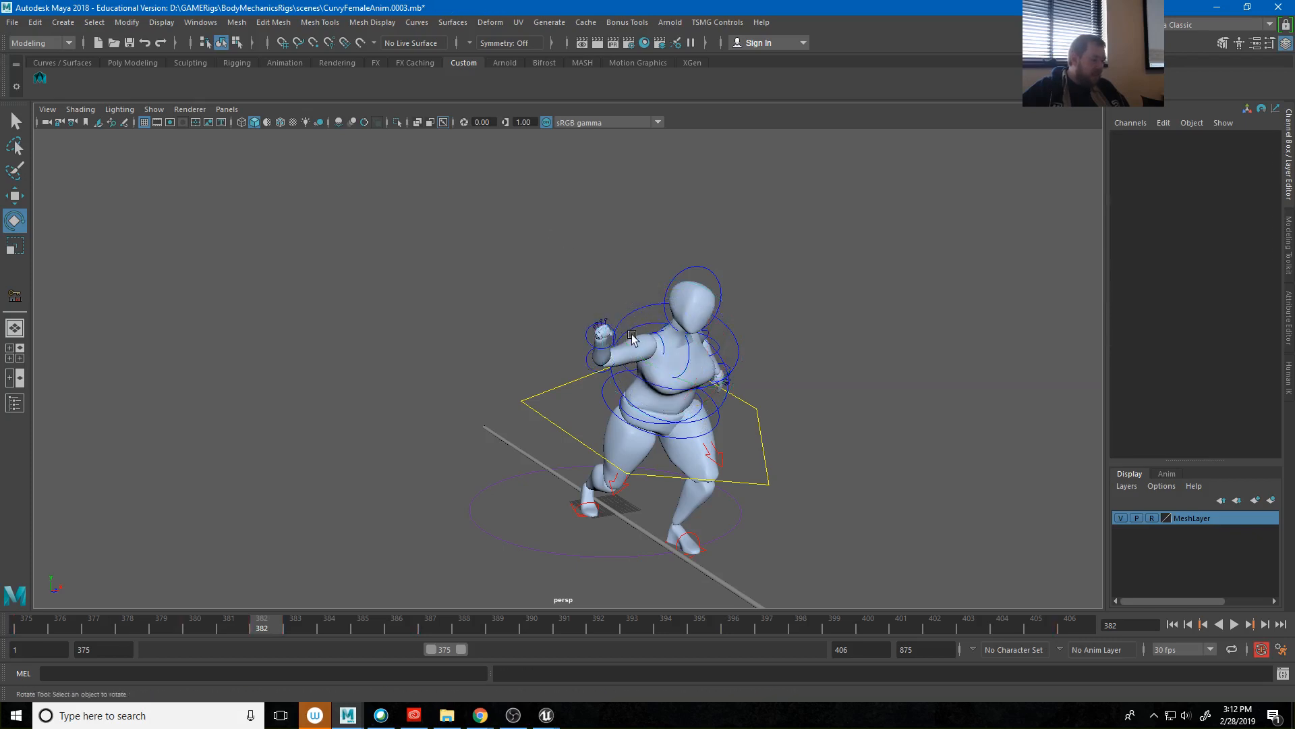
Swing the right upper arm control outward at frame 382, rotating it to about -58.5, 64.7, 14.0.
click(665, 348)
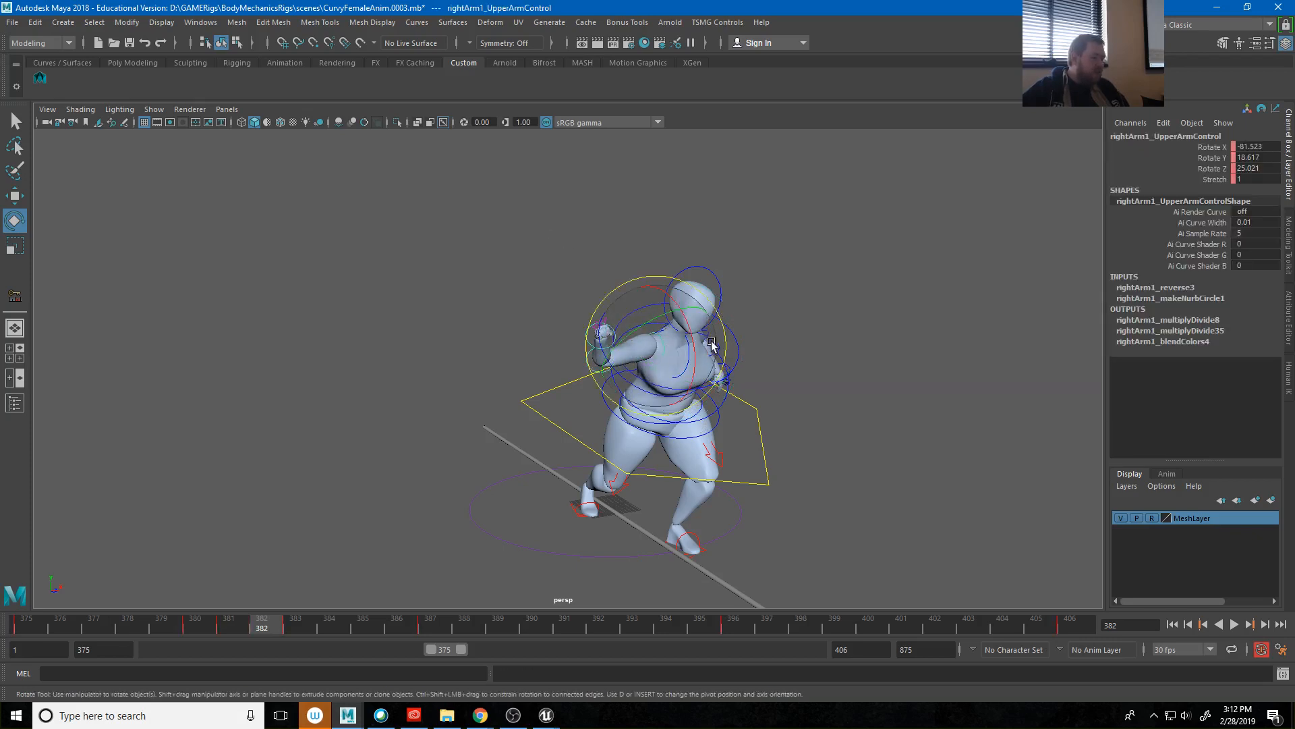
drag(712, 346, 683, 387)
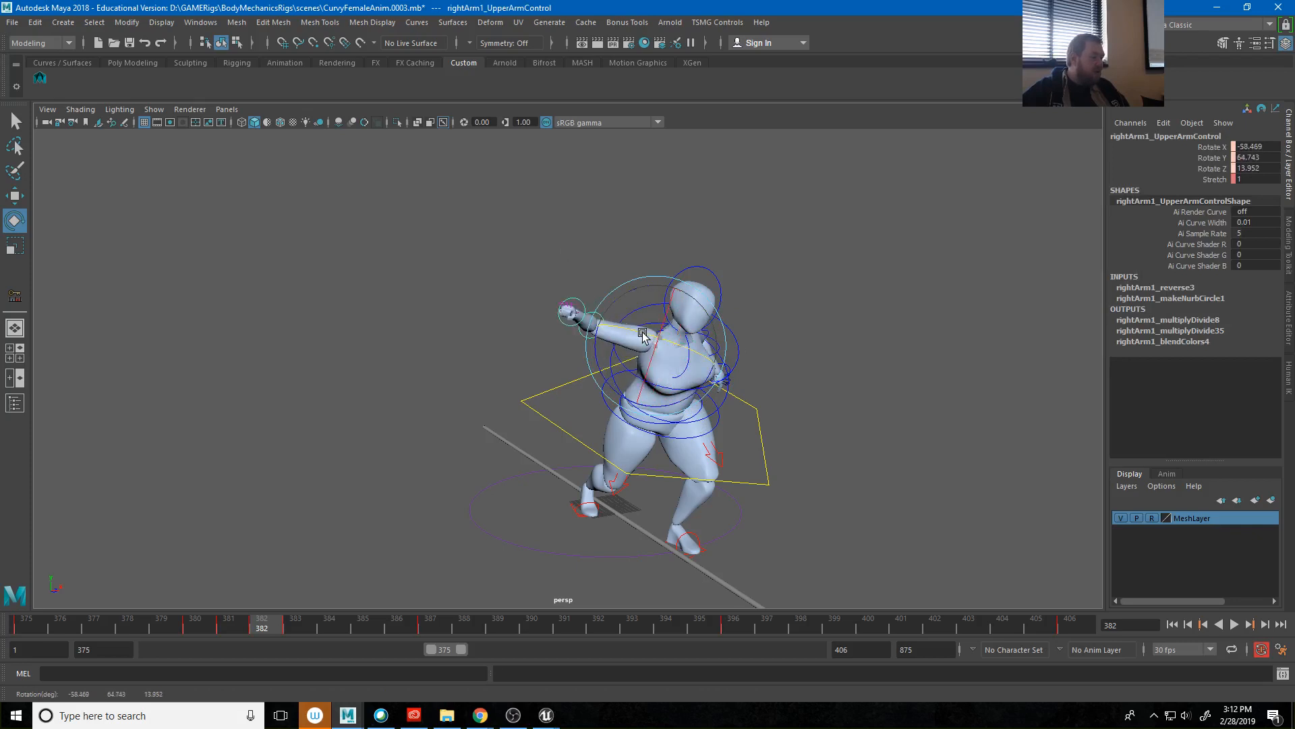
click(609, 251)
Adjust the right elbow bend at frame 382 by rotating the right lower arm control in Y.
click(600, 320)
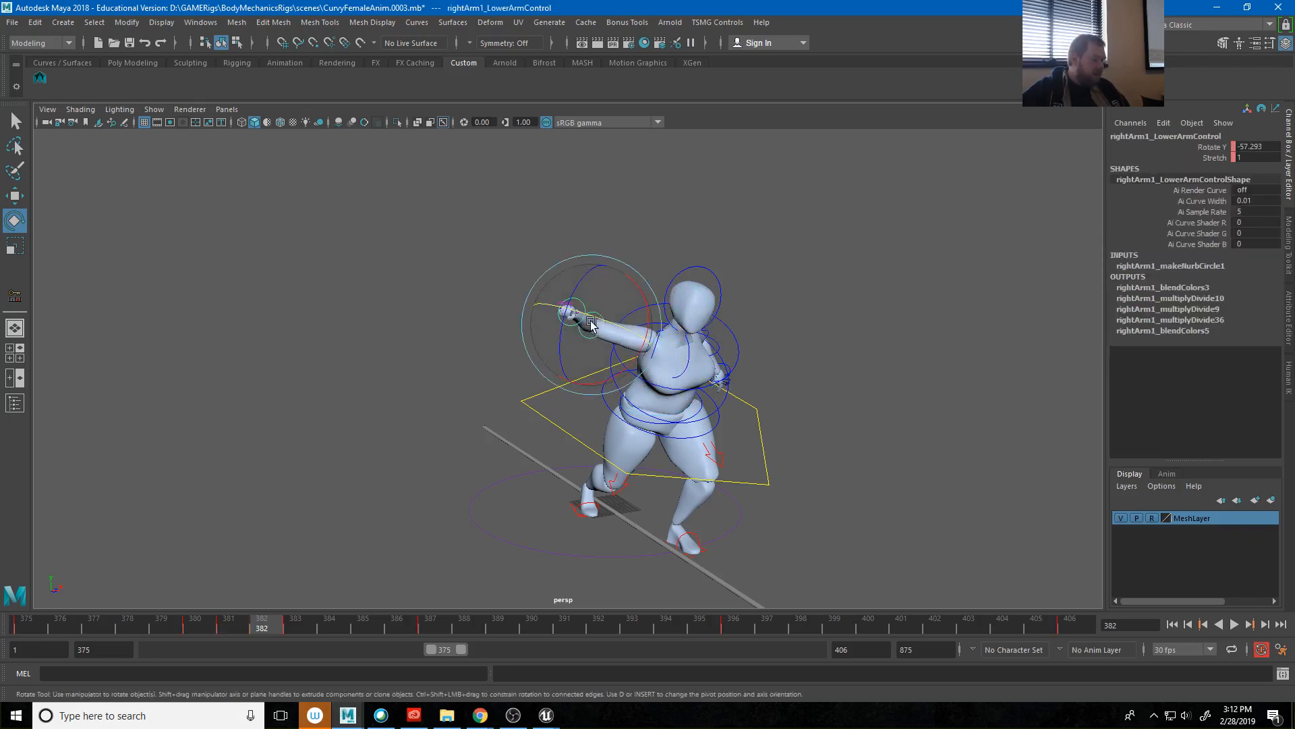
drag(591, 324, 594, 248)
click(616, 292)
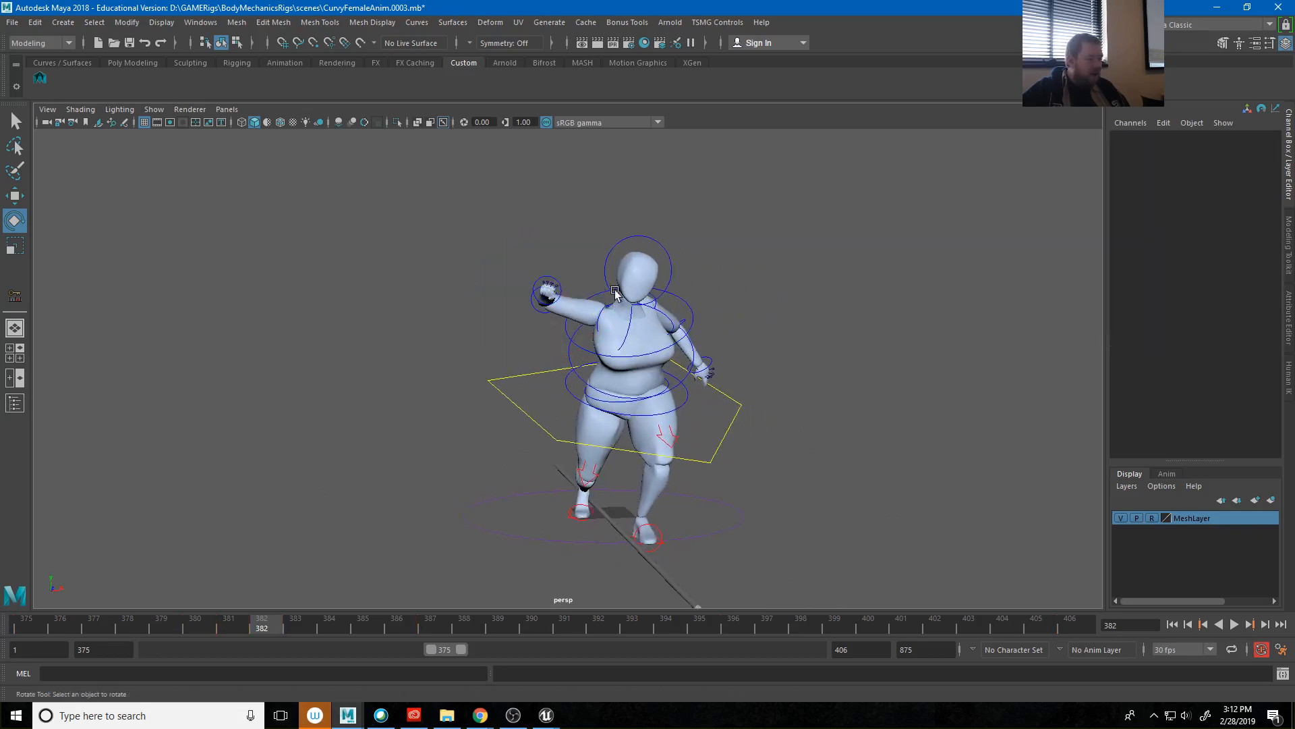
Select the right upper arm control and scrub and play the punch animation from frame 375 to review its motion.
click(602, 308)
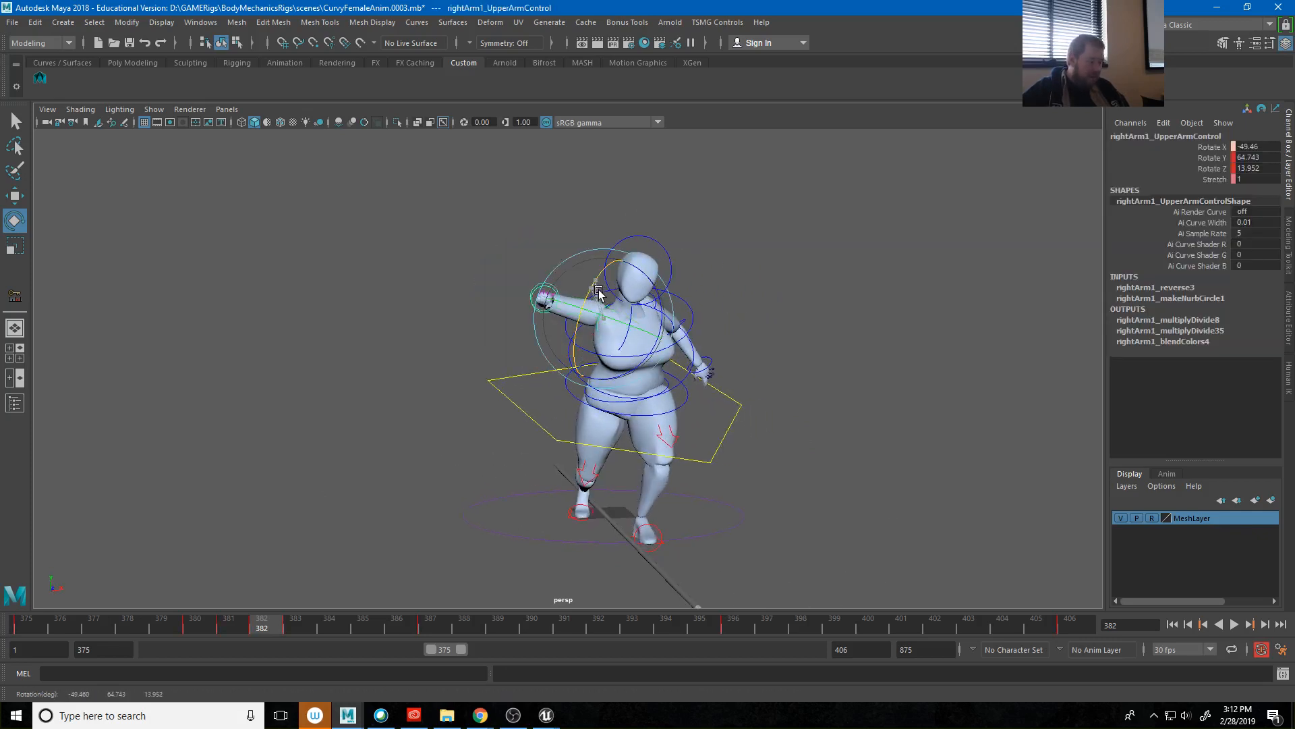
drag(269, 622, 313, 616)
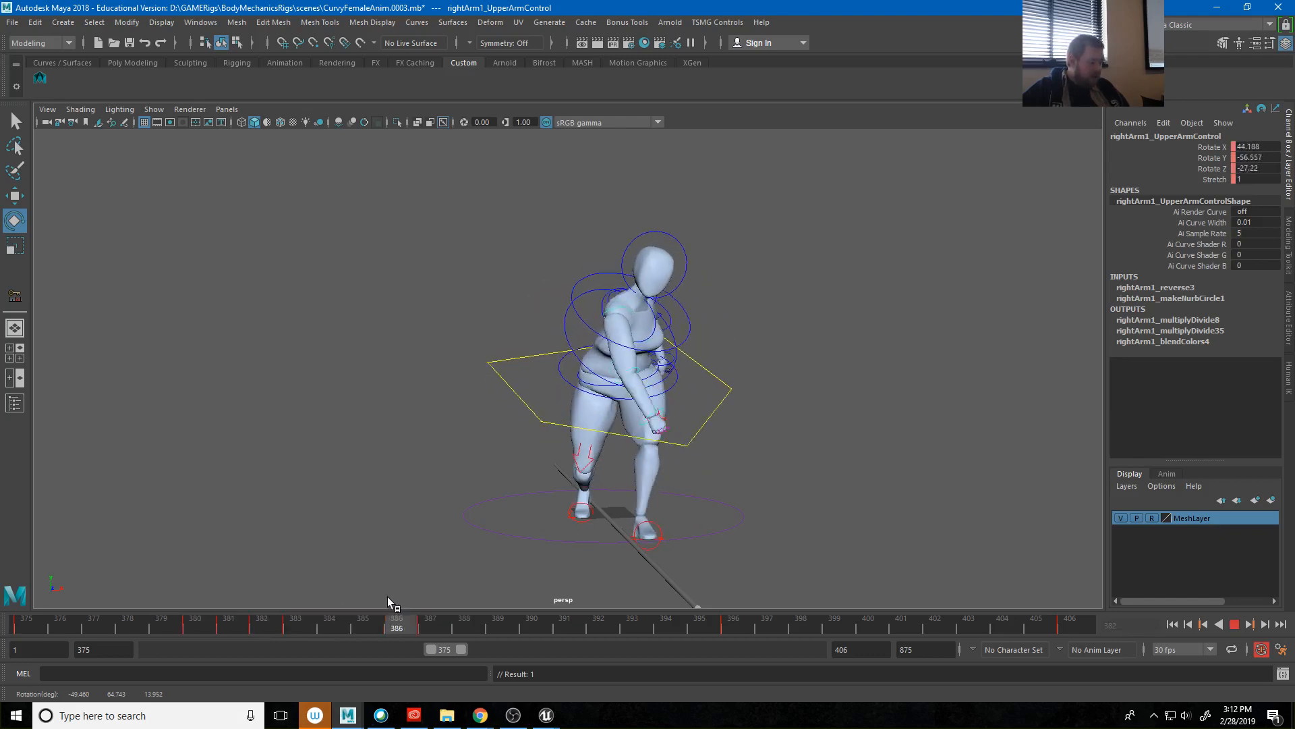
drag(387, 597, 27, 543)
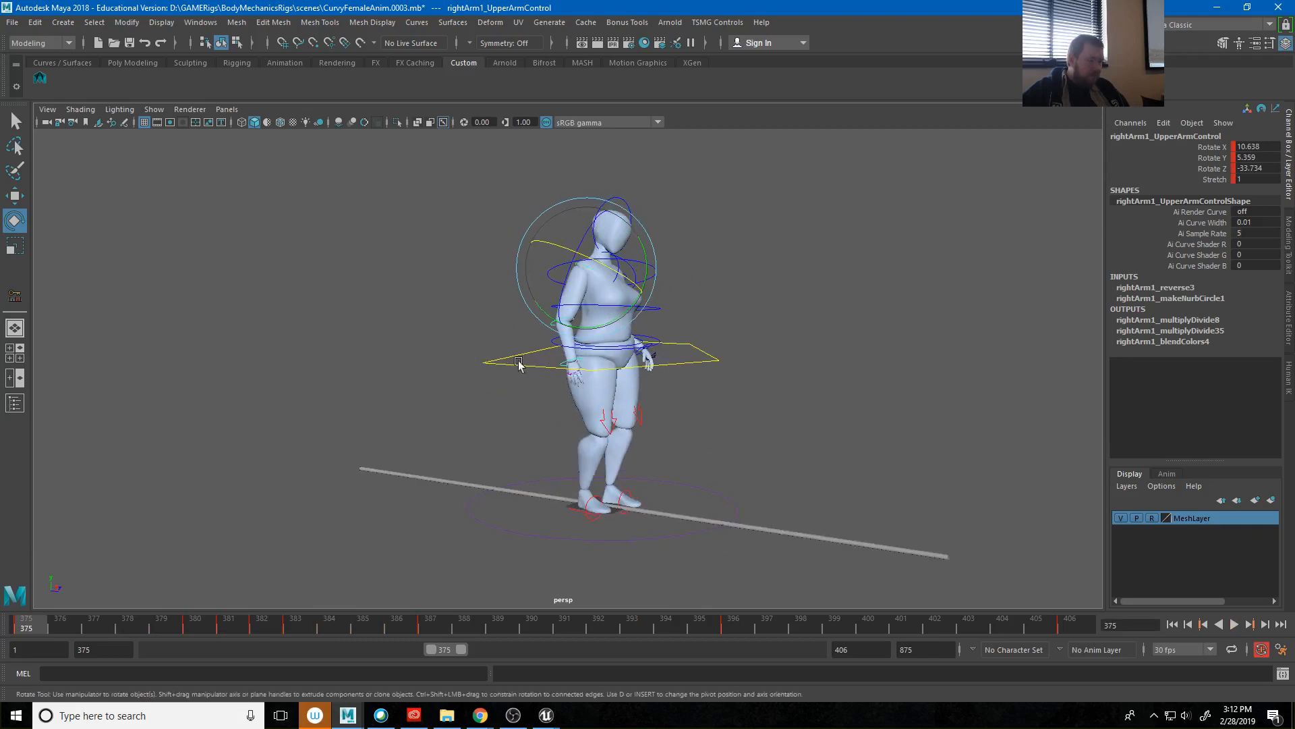
click(1234, 625)
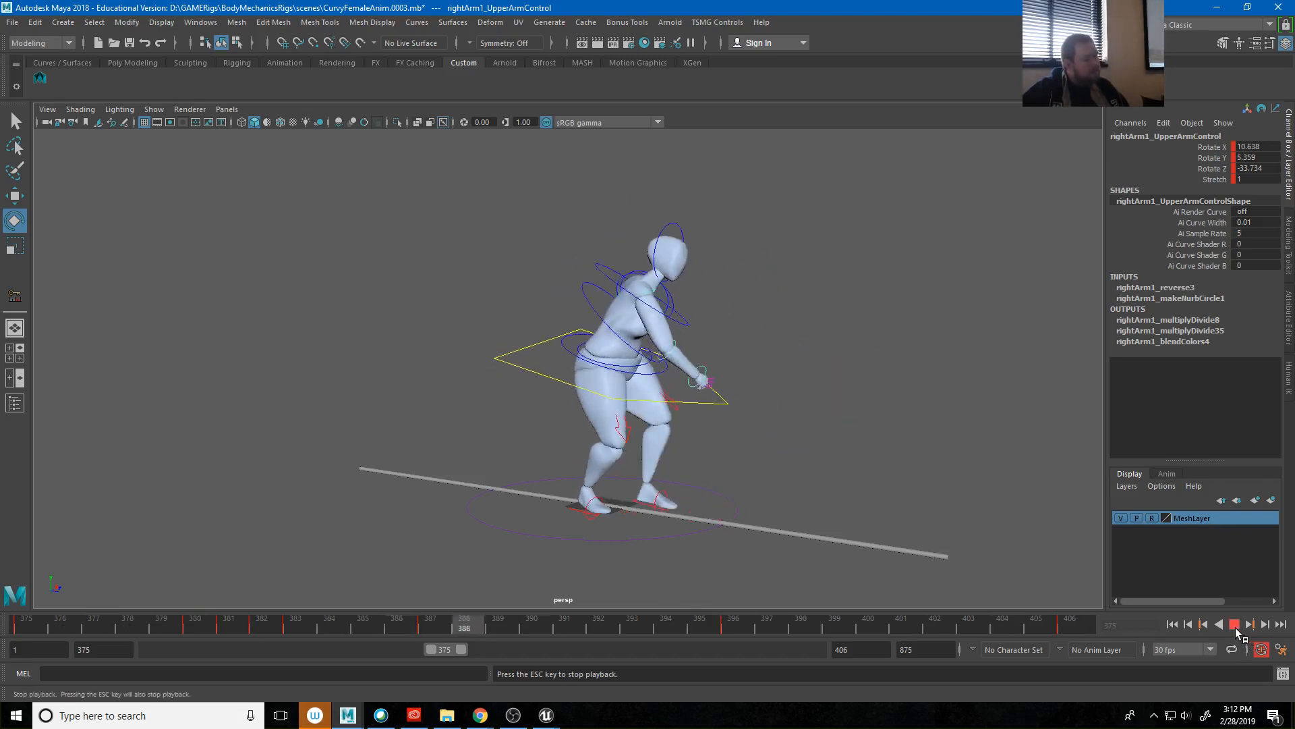
click(1236, 626)
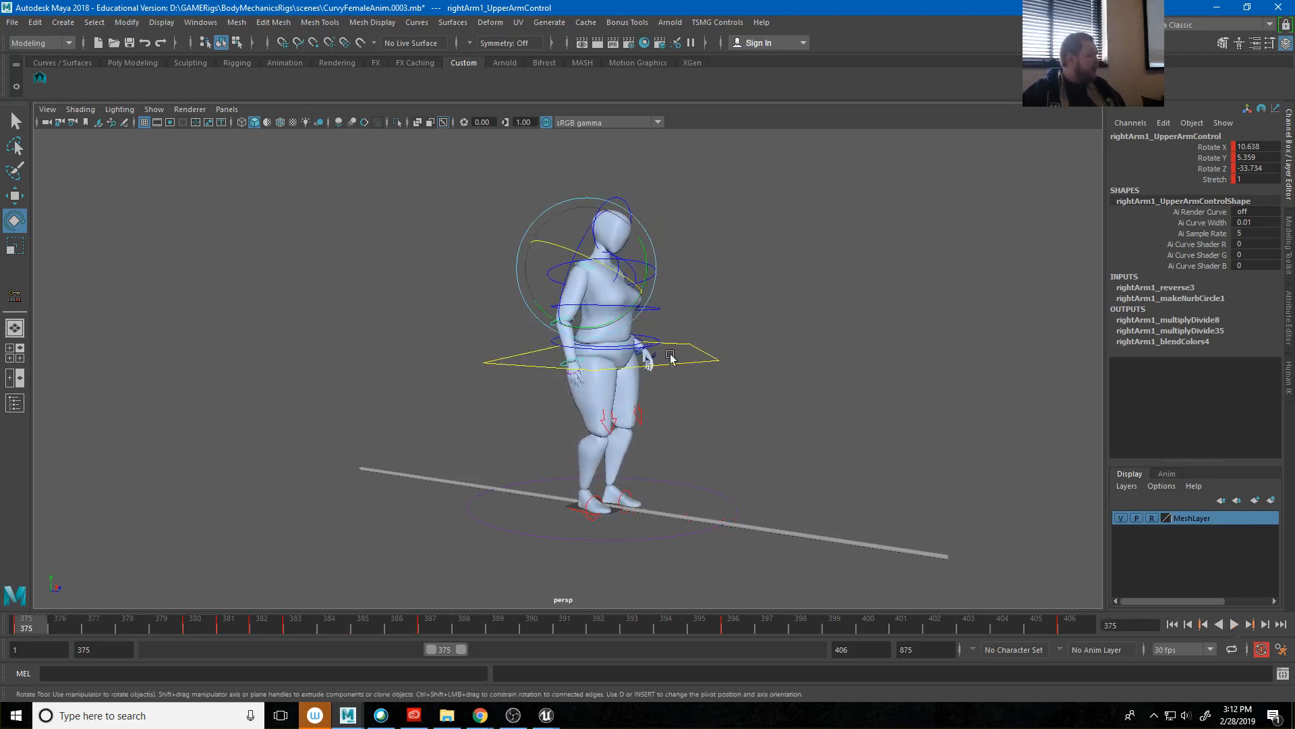
Save the scene under the new name CurvyFemaleAnimB.0004.mb in the scenes folder.
click(13, 23)
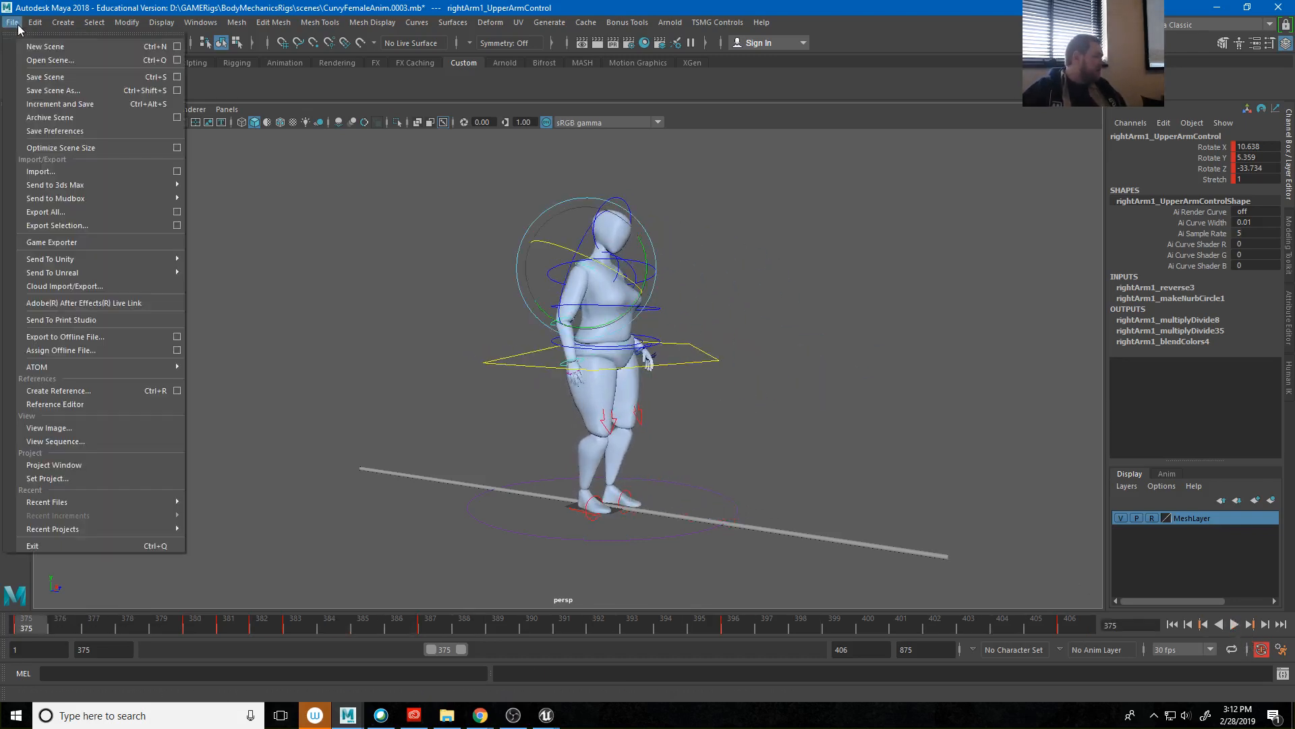
click(53, 91)
click(614, 458)
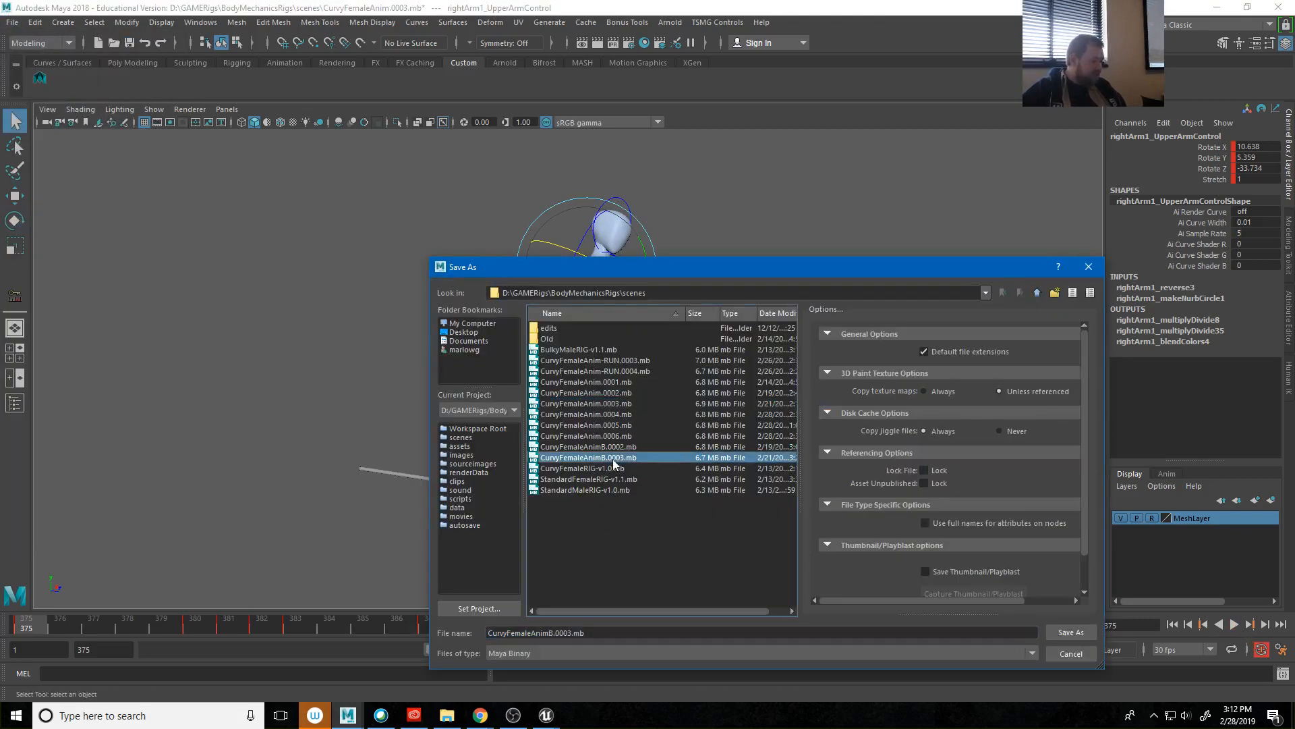
click(568, 633)
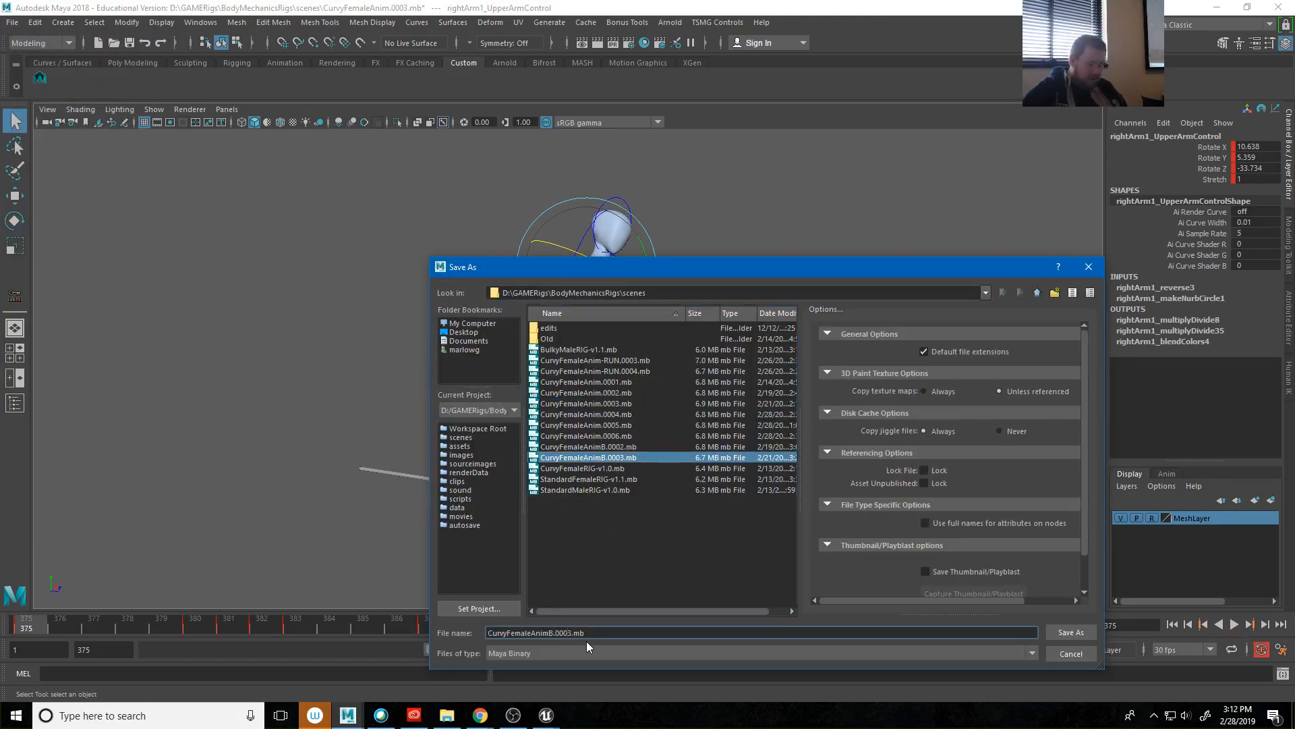
key(BackSpace)
text(4)
key(Return)
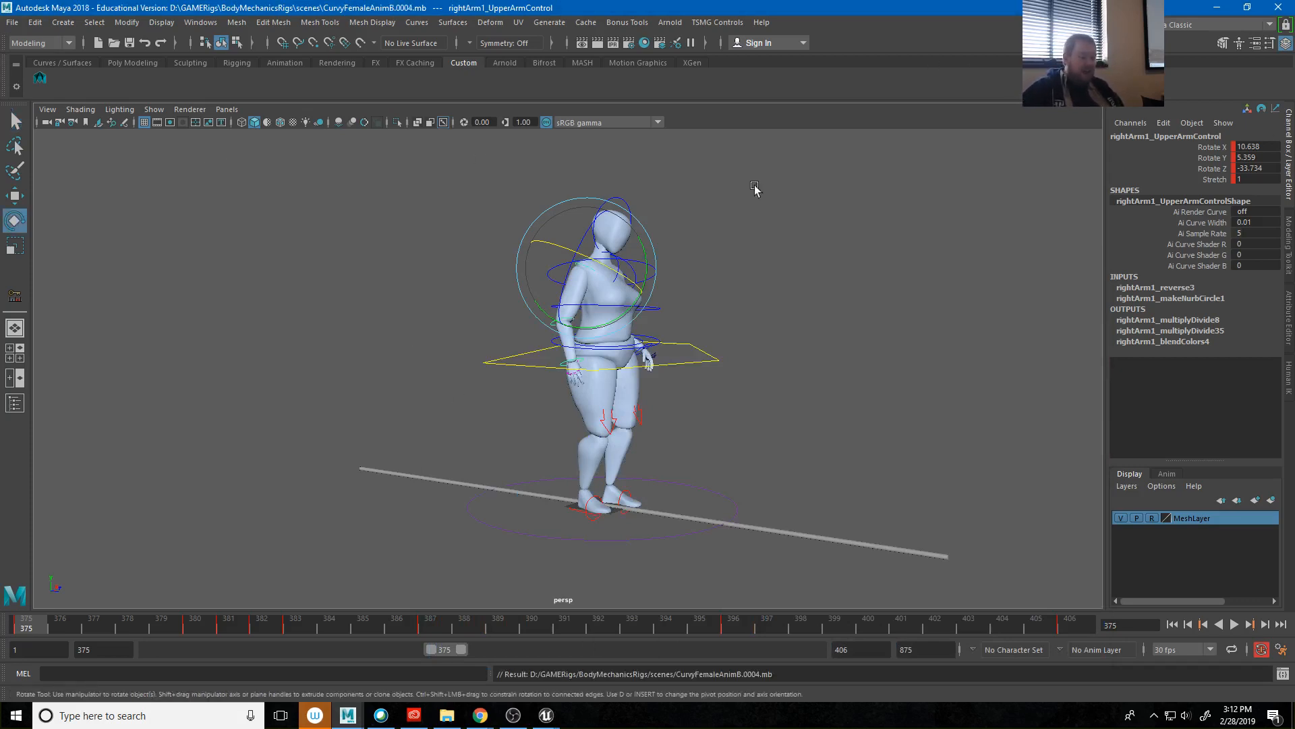
Open the Game Exporter and set the animation clips' export path to the project's EXPORTS2 folder.
click(12, 23)
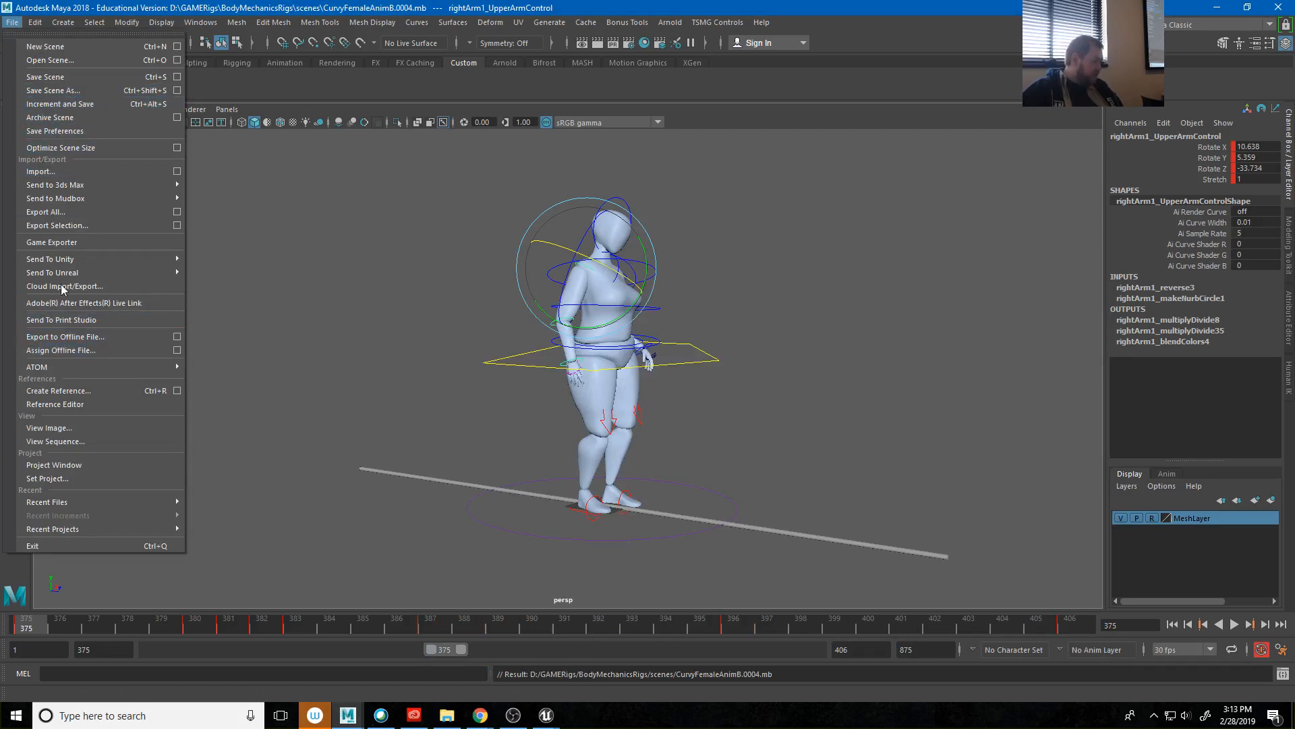
click(67, 243)
scroll(678, 217, down, 3)
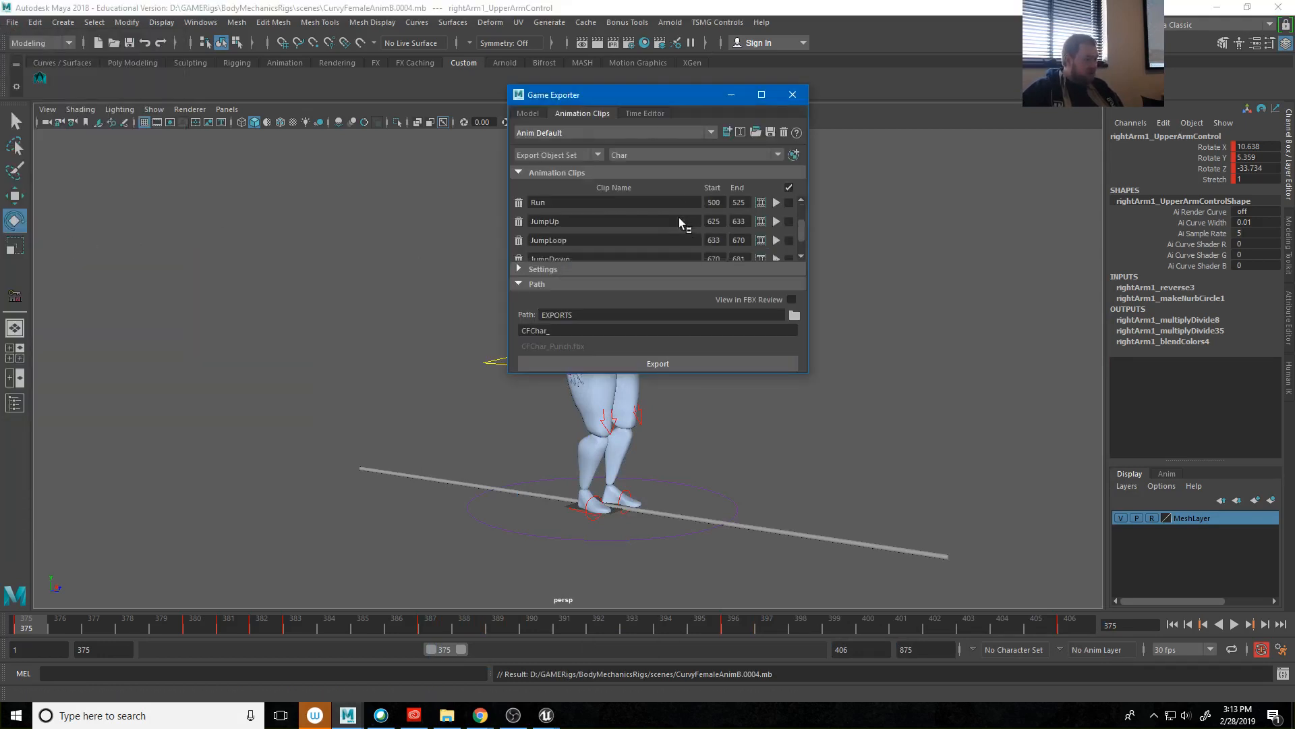
scroll(706, 220, up, 3)
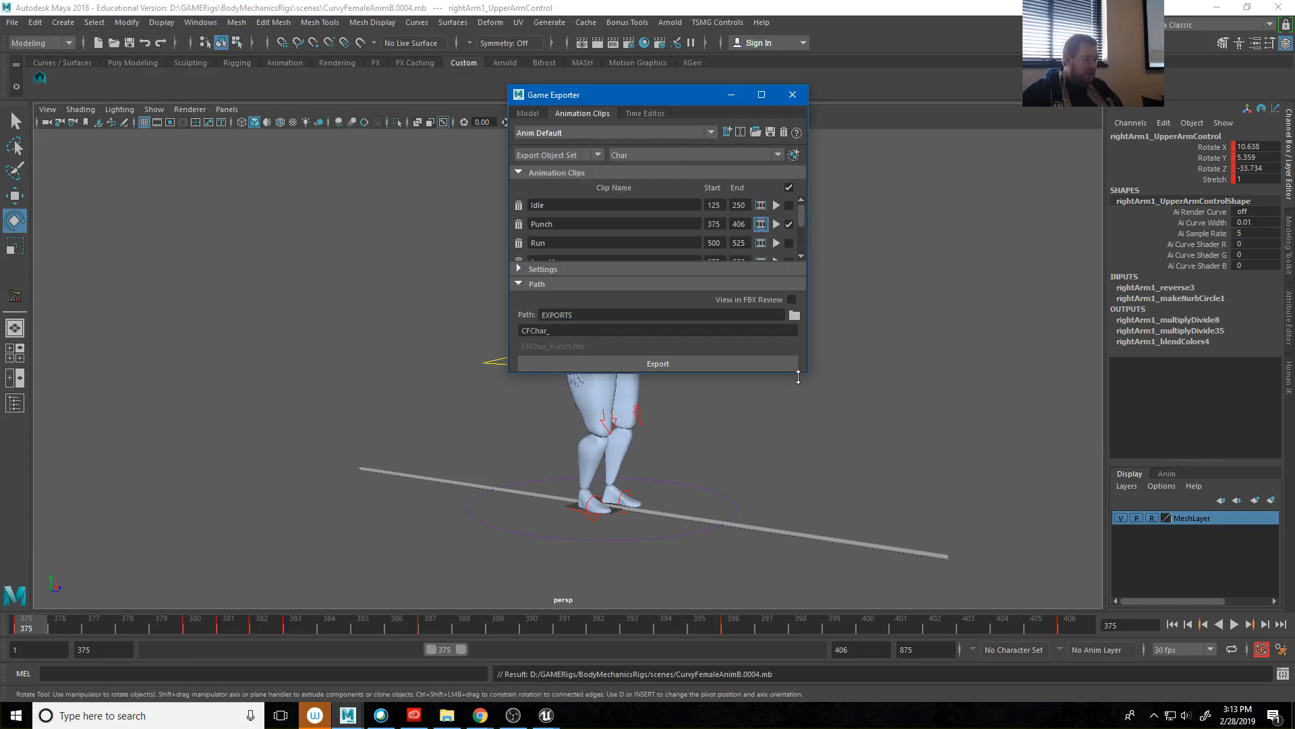
drag(798, 377, 798, 487)
click(792, 425)
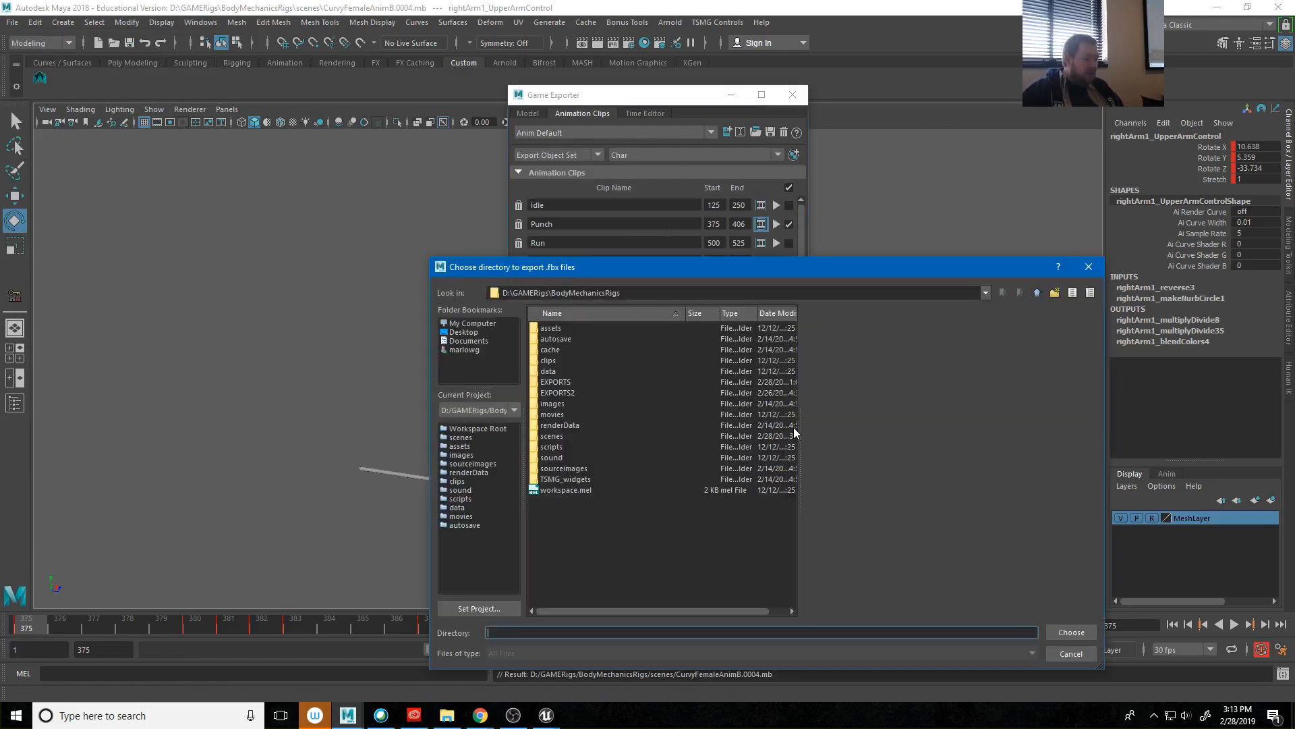
double_click(563, 393)
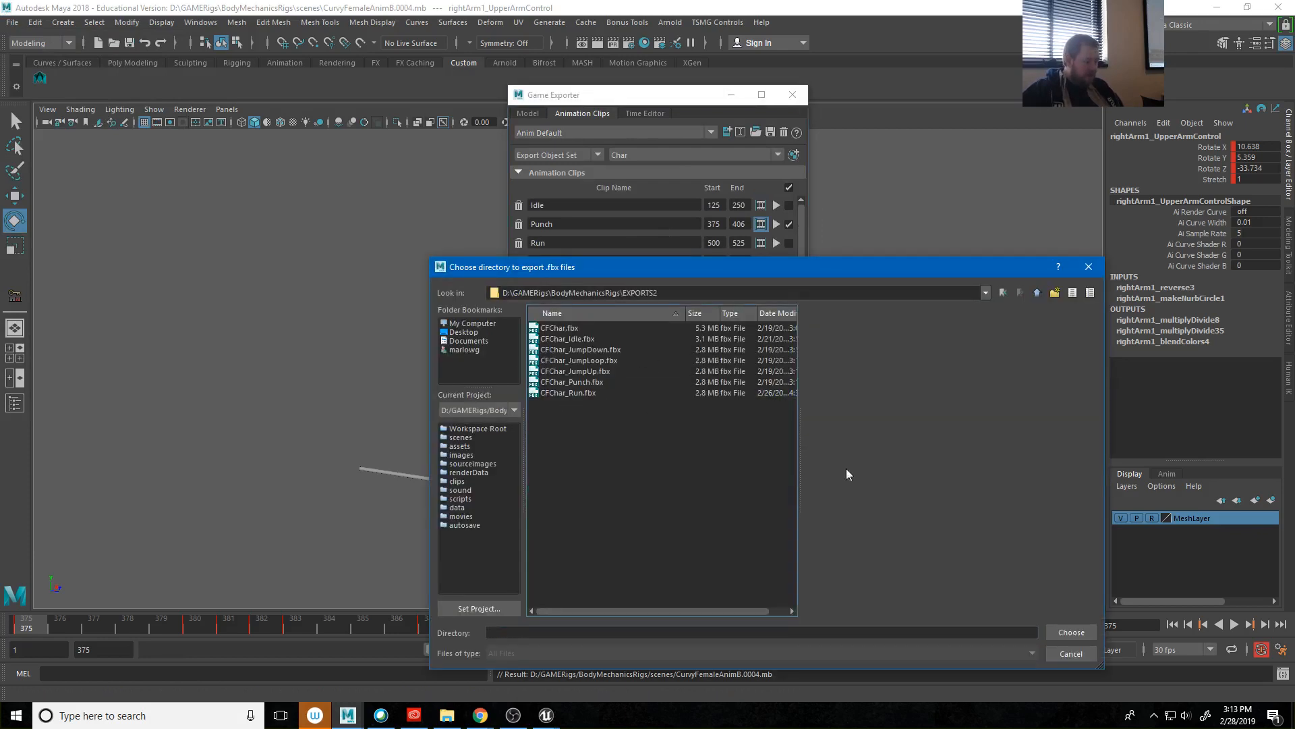
click(1072, 632)
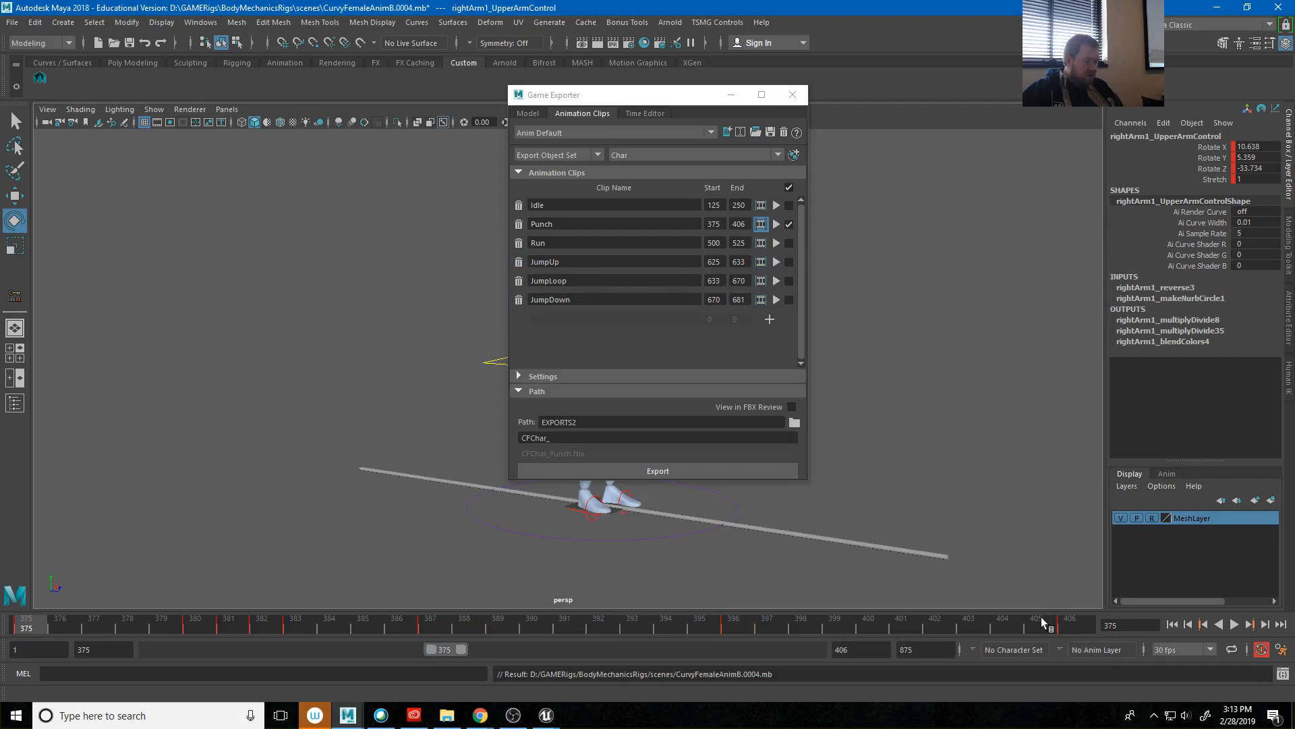
Export the Punch clip, replacing the existing CFChar_Punch.fbx file.
click(662, 472)
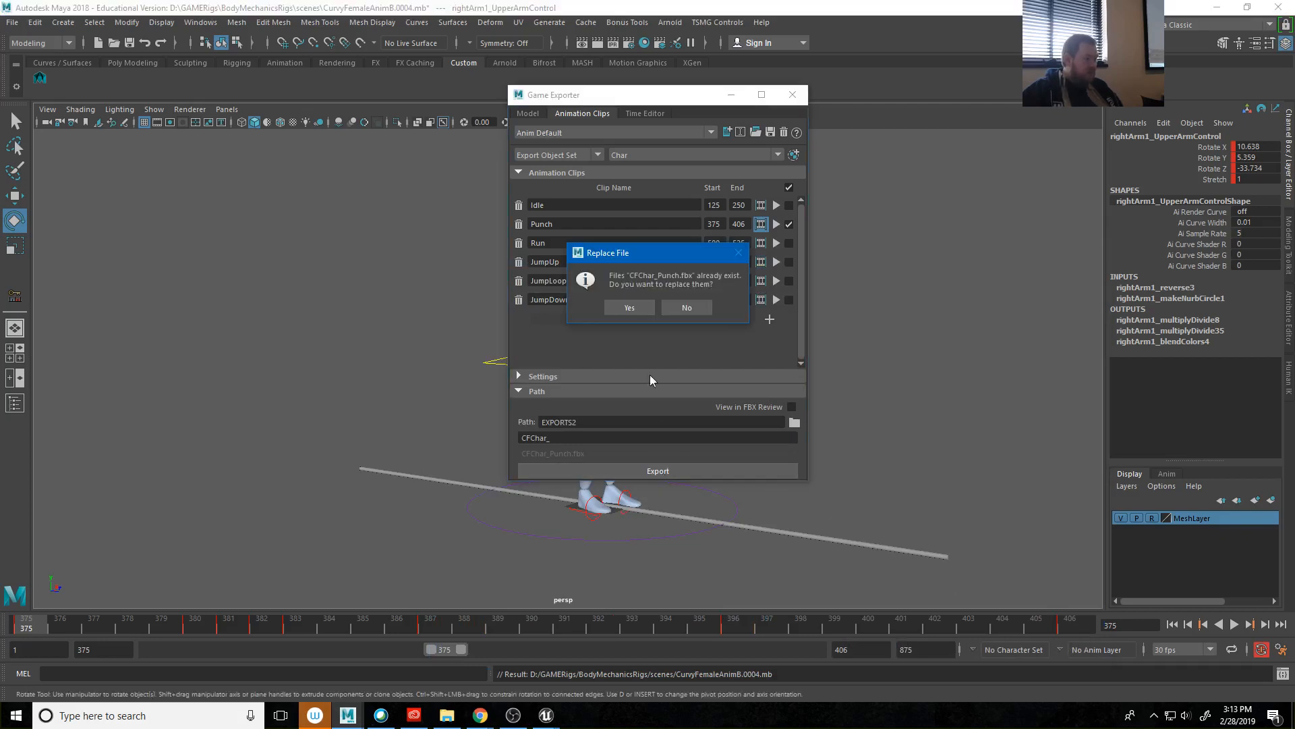
click(636, 307)
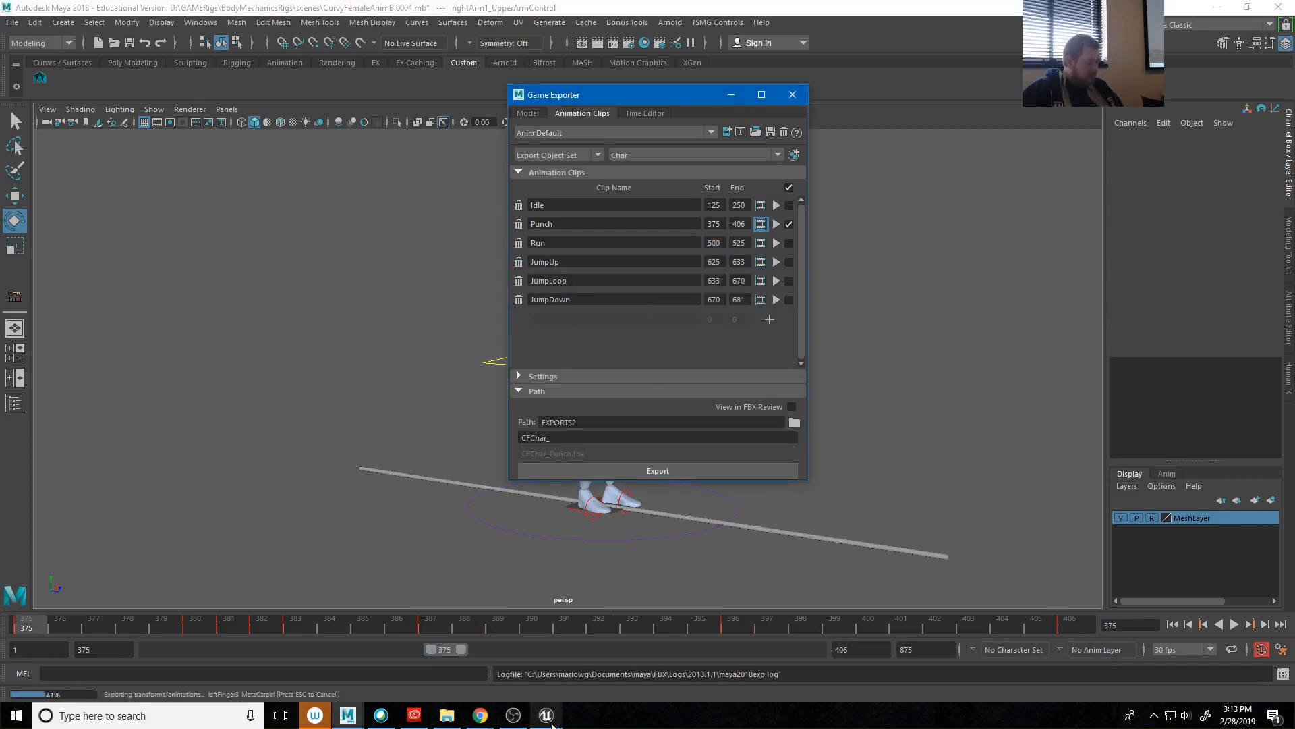
mouse_move(552, 725)
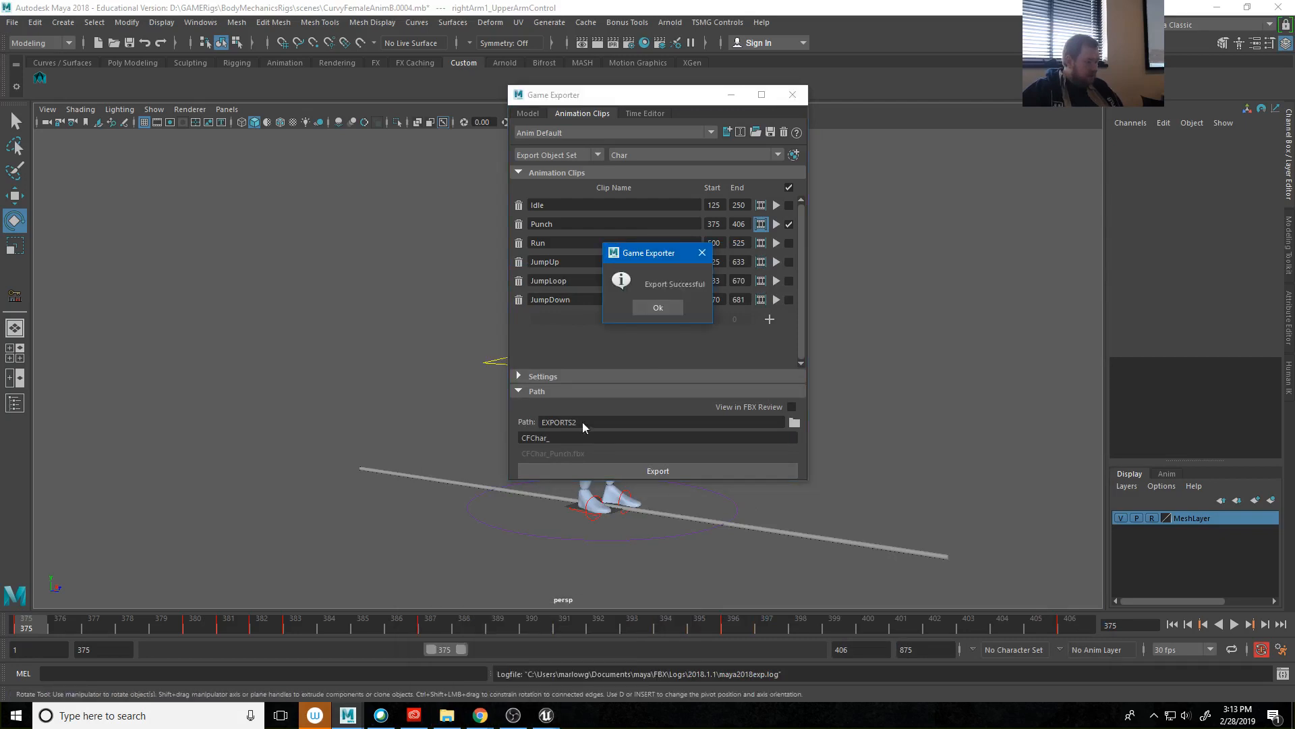
click(673, 311)
Switch to Unreal Editor and close the ThirdPersonGame project without saving its level, keeping the ClassTwo project open.
mouse_move(549, 715)
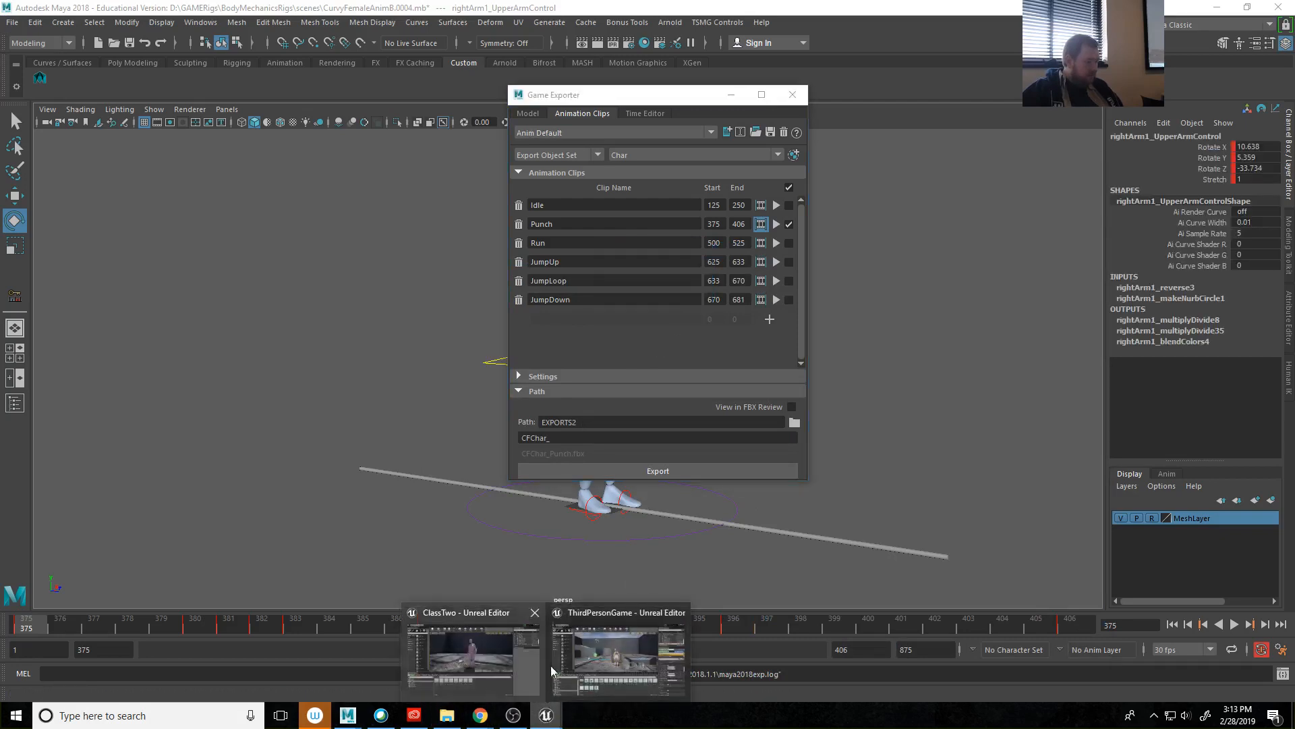
click(507, 651)
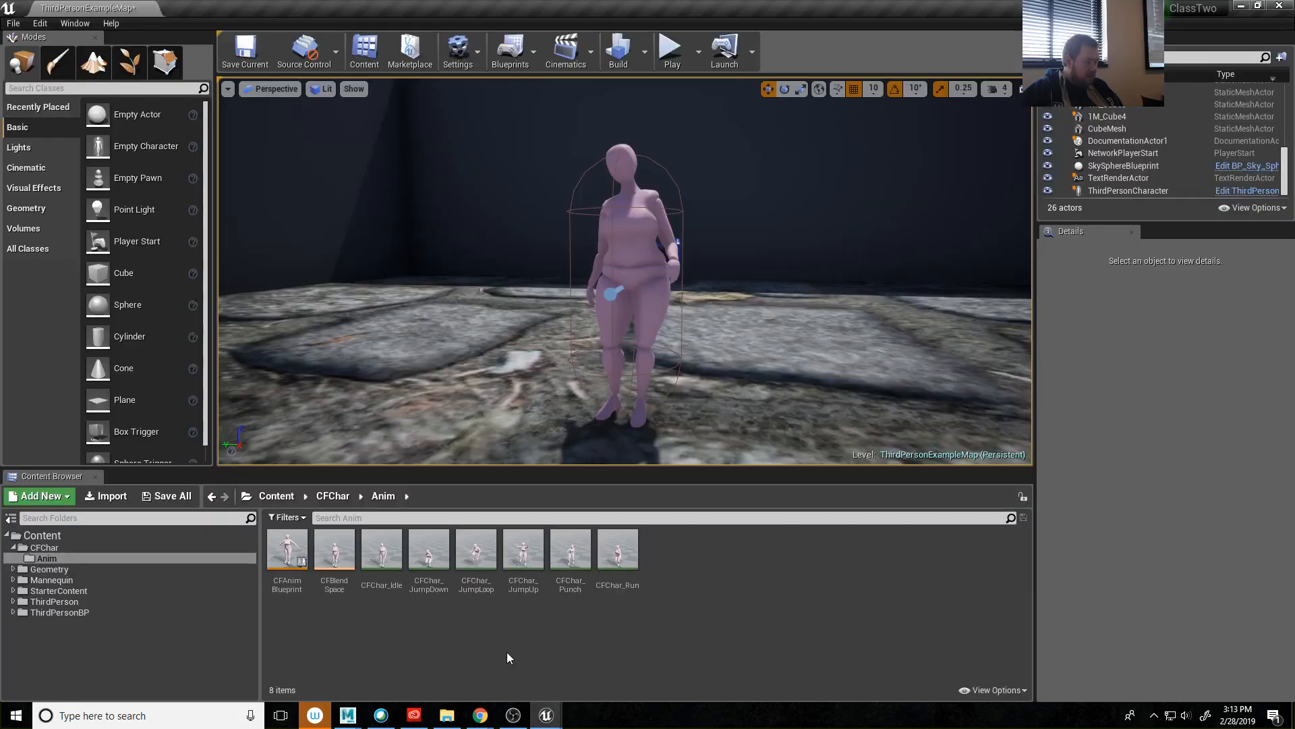
right_drag(804, 360, 574, 360)
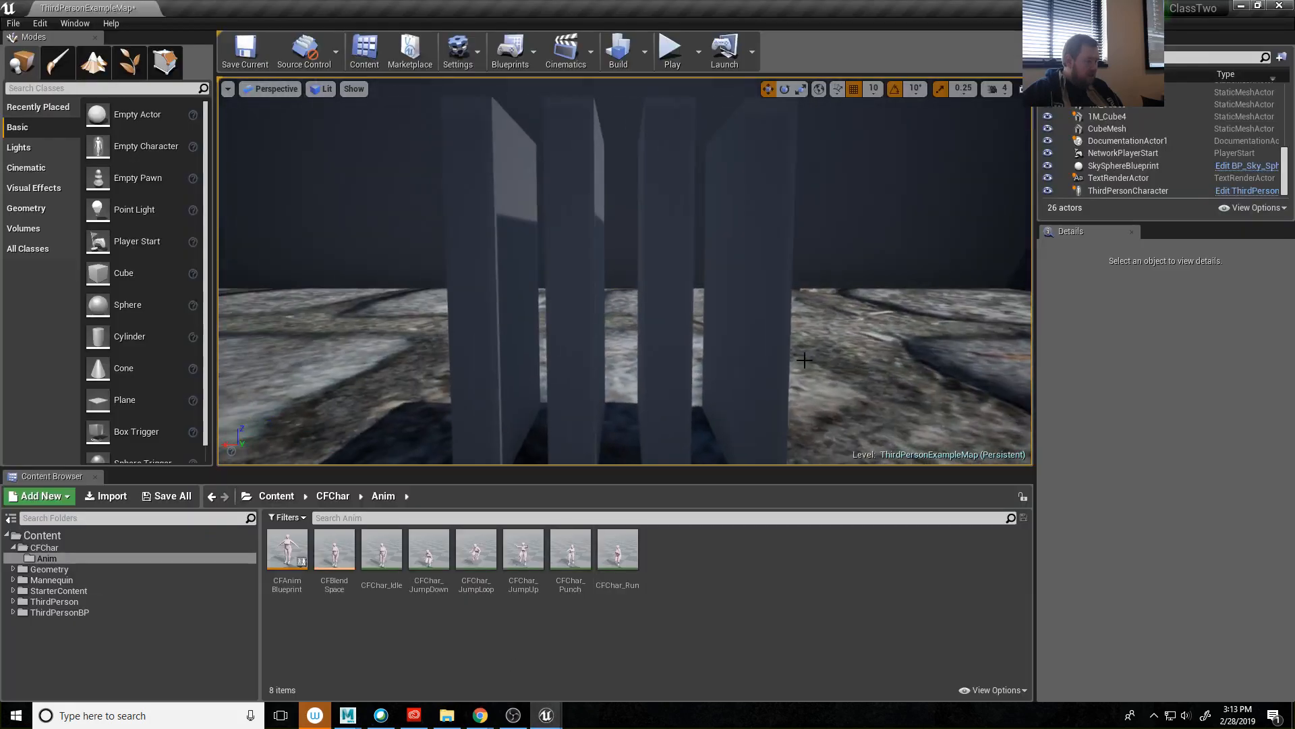
mouse_move(565, 715)
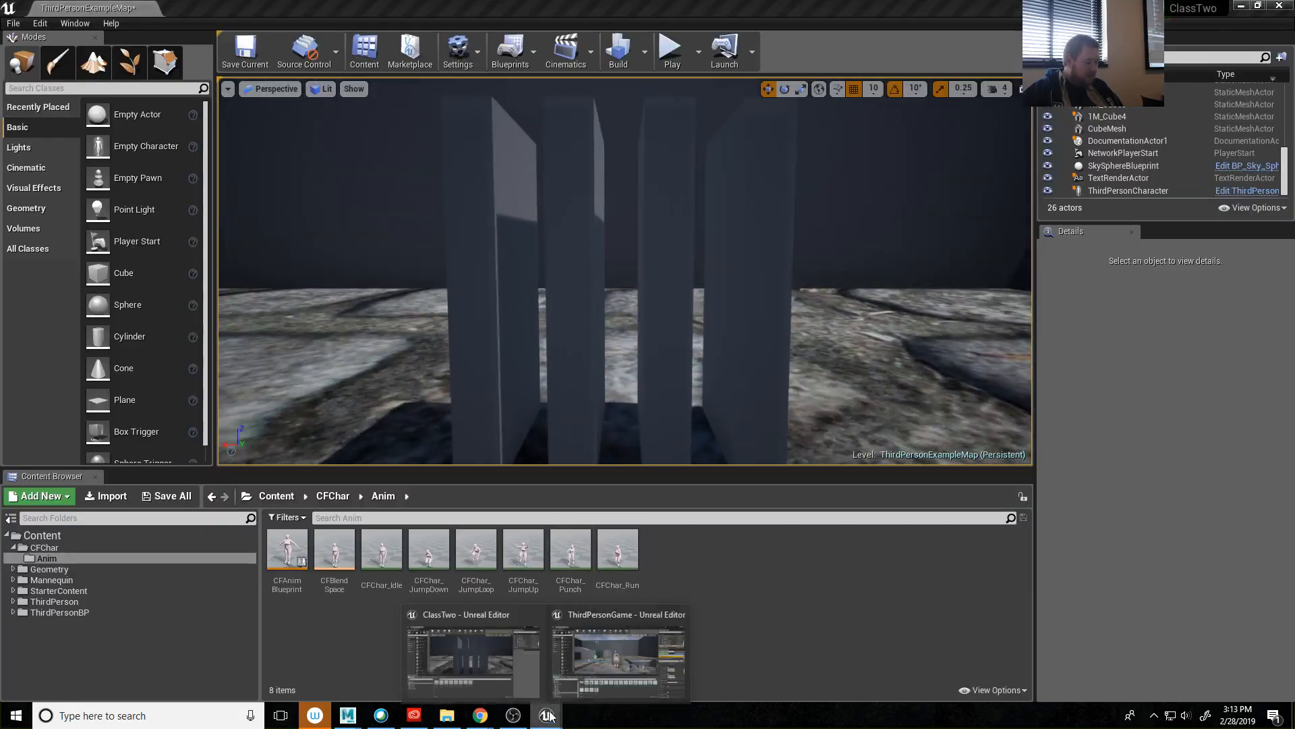
click(623, 652)
click(1270, 6)
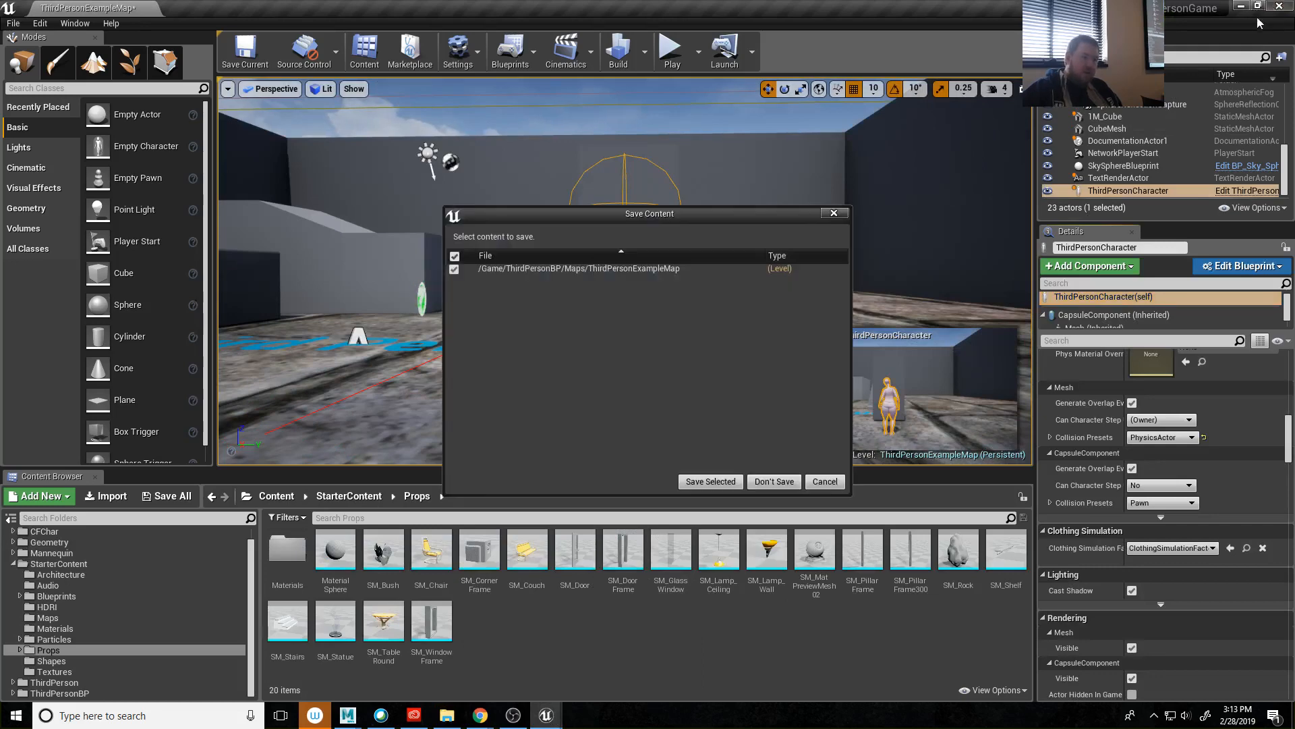
click(769, 482)
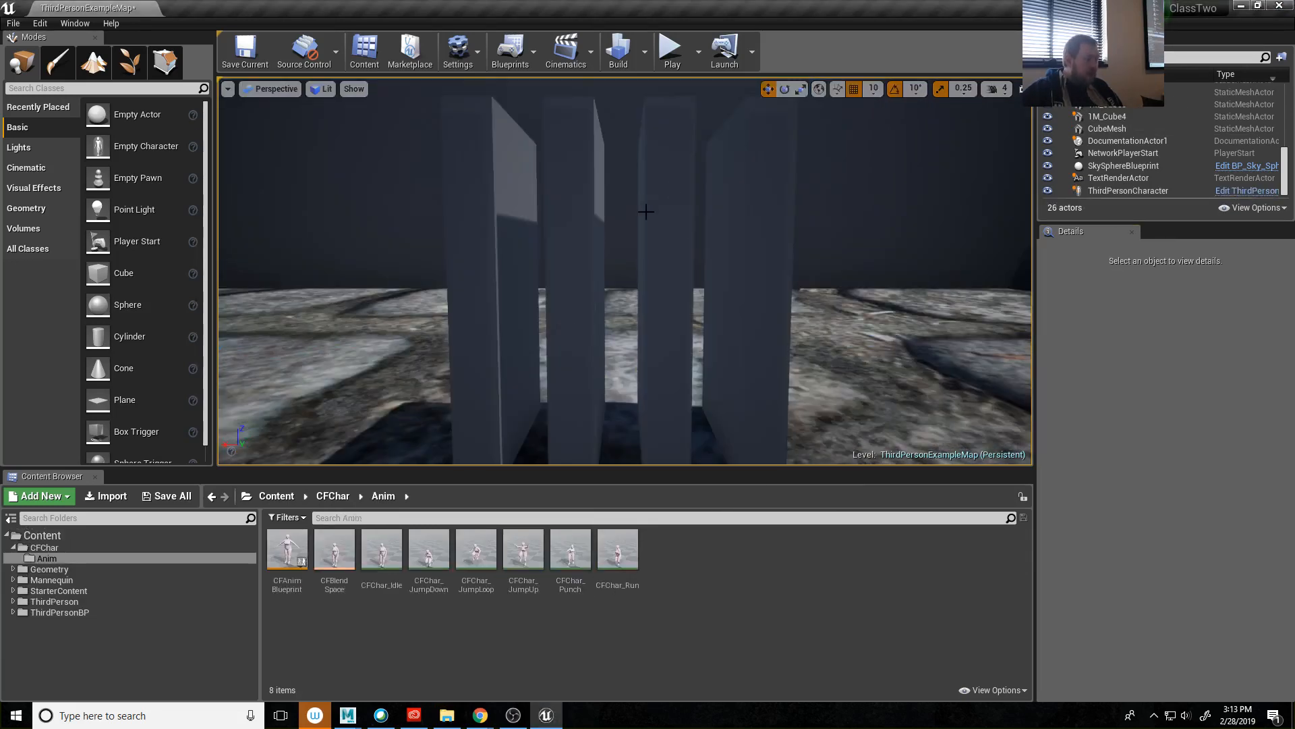
Reimport the CFChar_Punch animation sequence in the ClassTwo project's CFChar Anim folder.
click(670, 50)
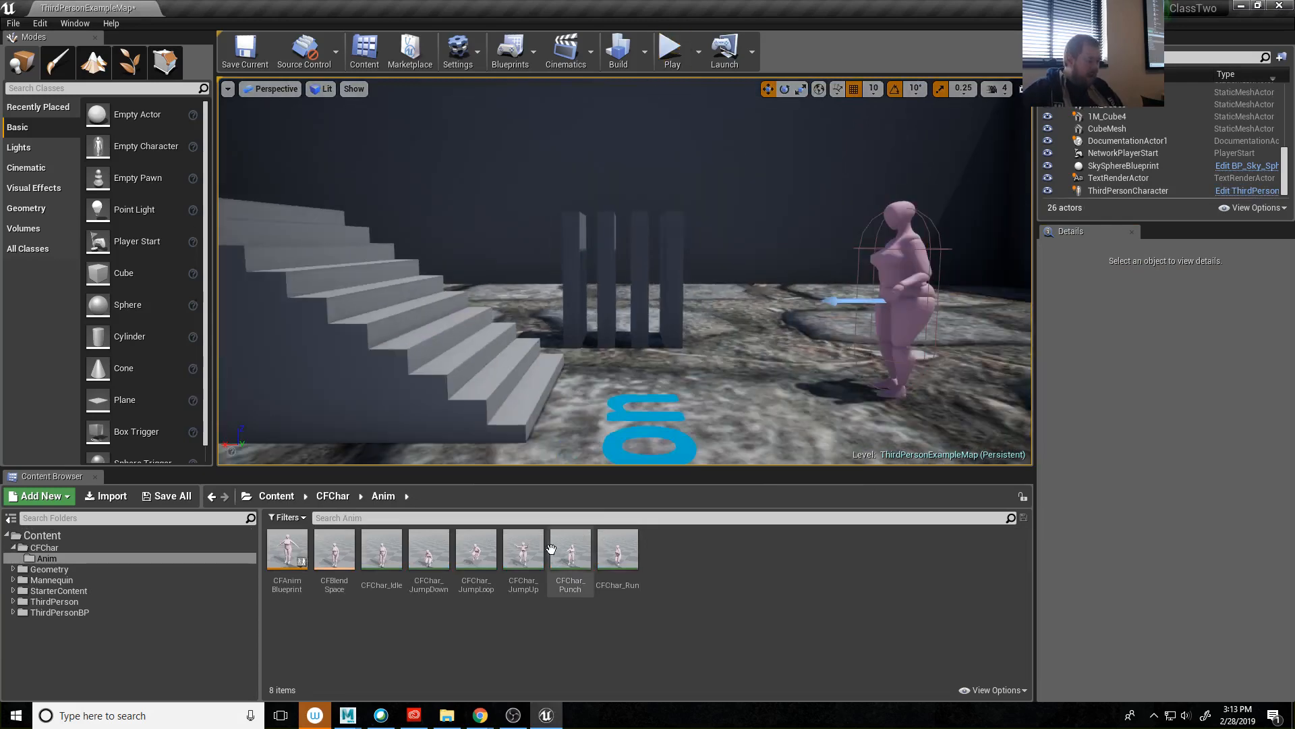
right_click(565, 561)
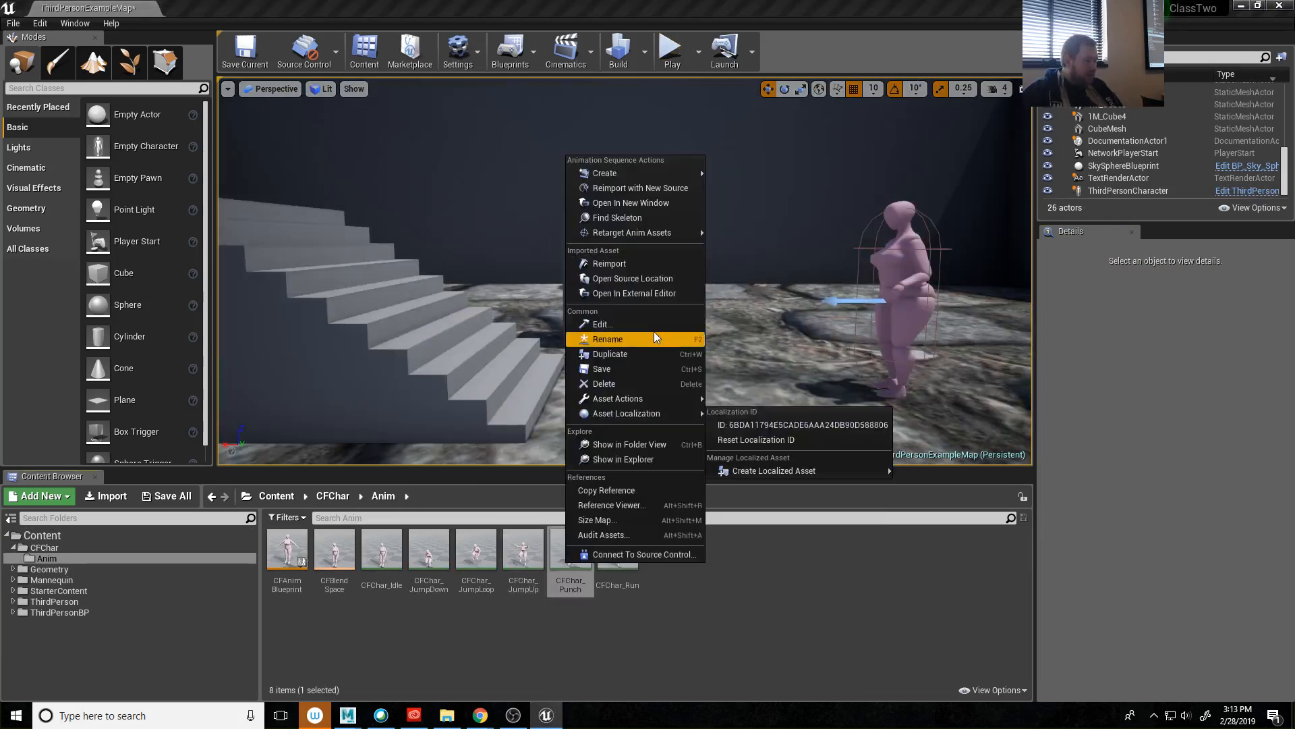
click(637, 262)
Play the level in the editor and trigger the character's punch repeatedly to check the reimported animation from several angles.
key(alt+p)
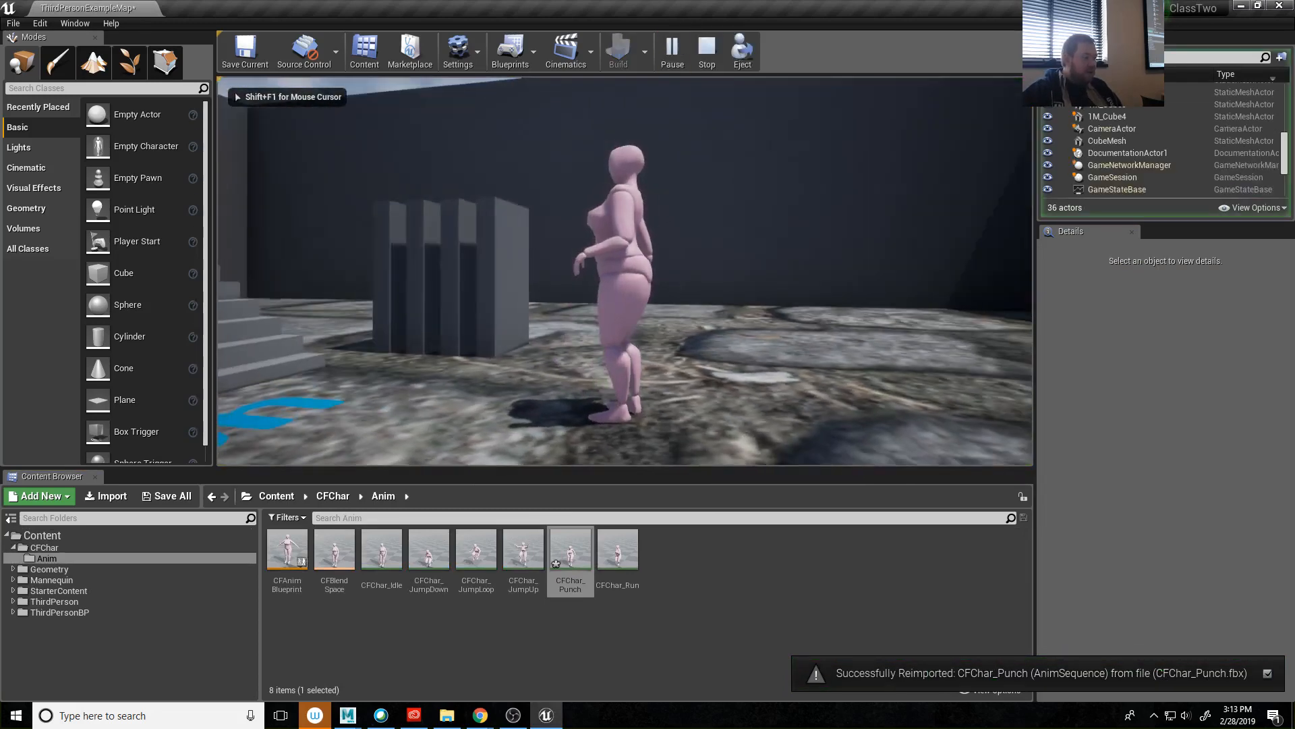
click(625, 272)
click(624, 272)
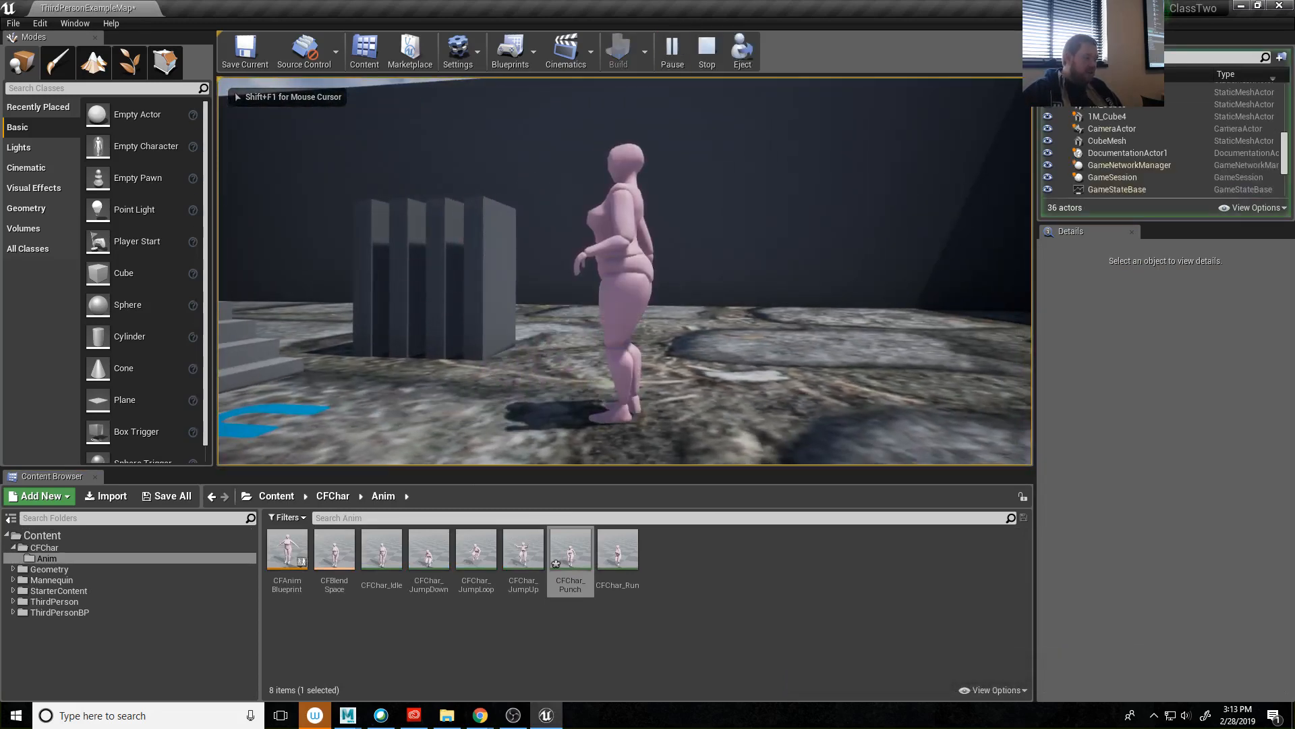
click(625, 271)
click(625, 271)
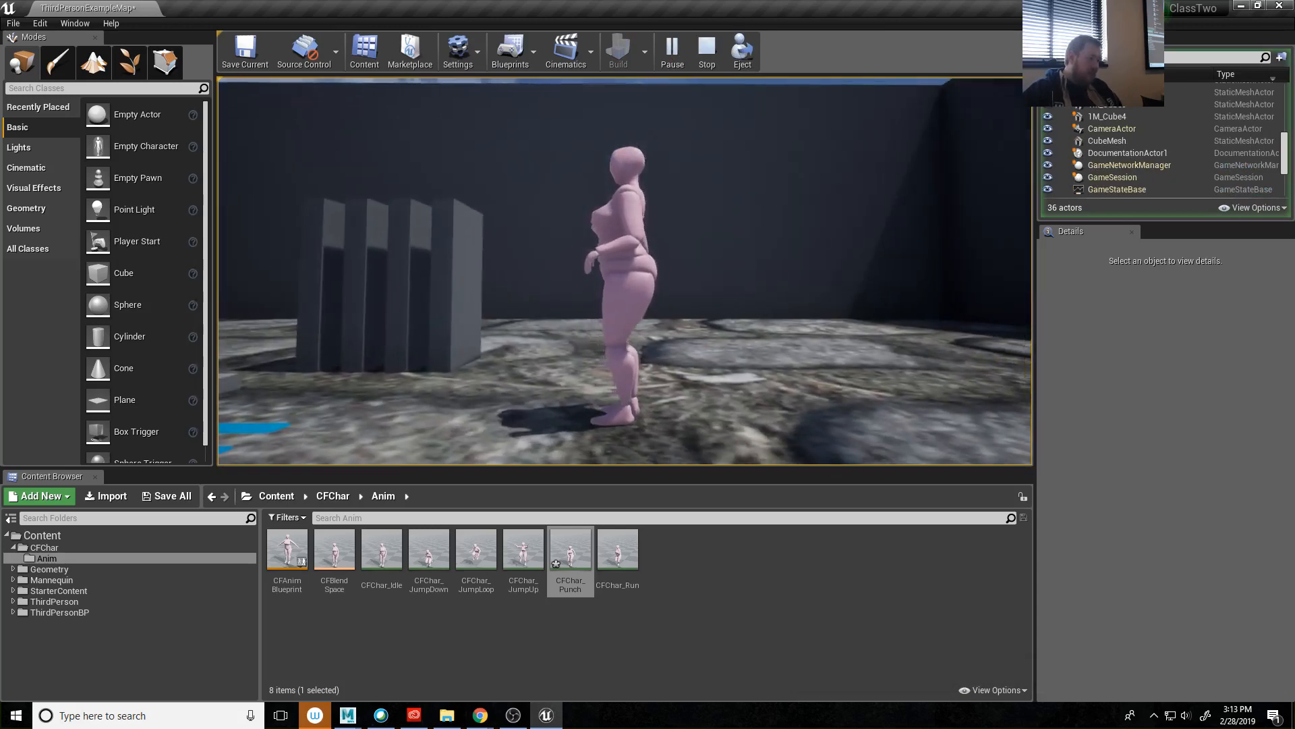
click(624, 271)
click(625, 271)
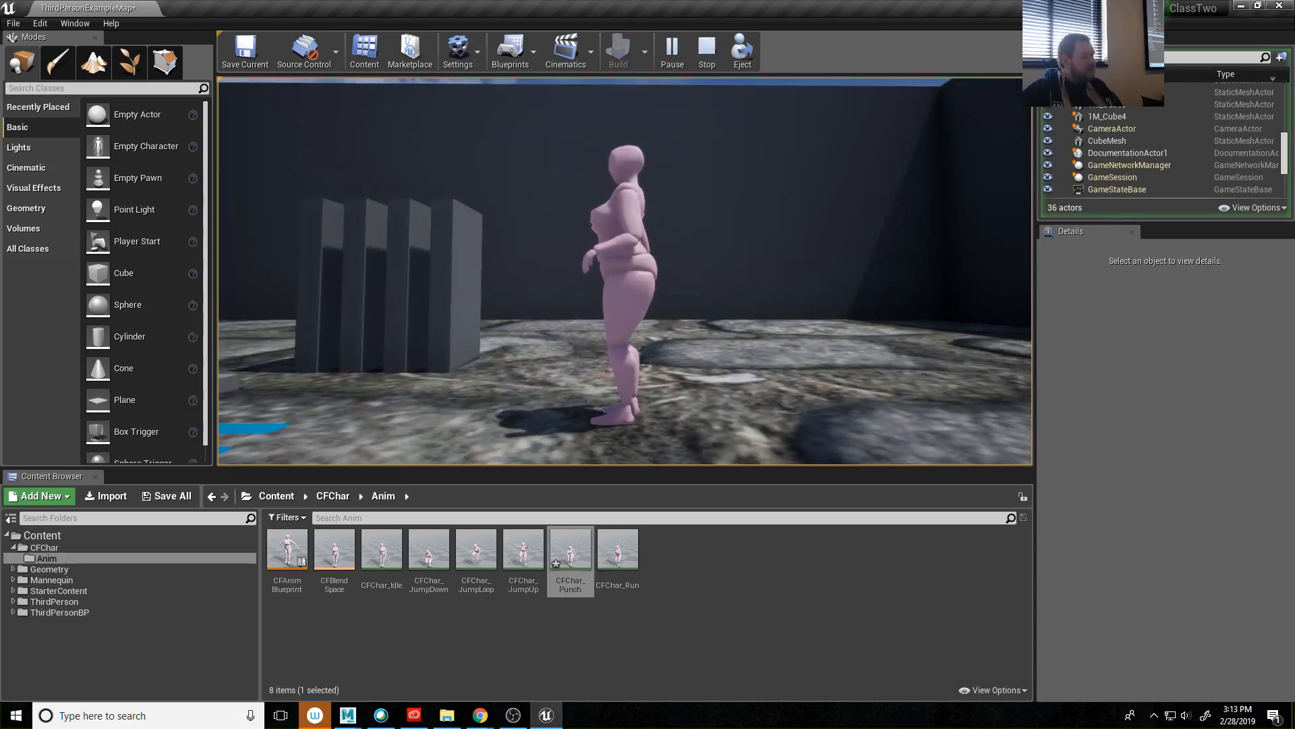
click(625, 271)
click(625, 271)
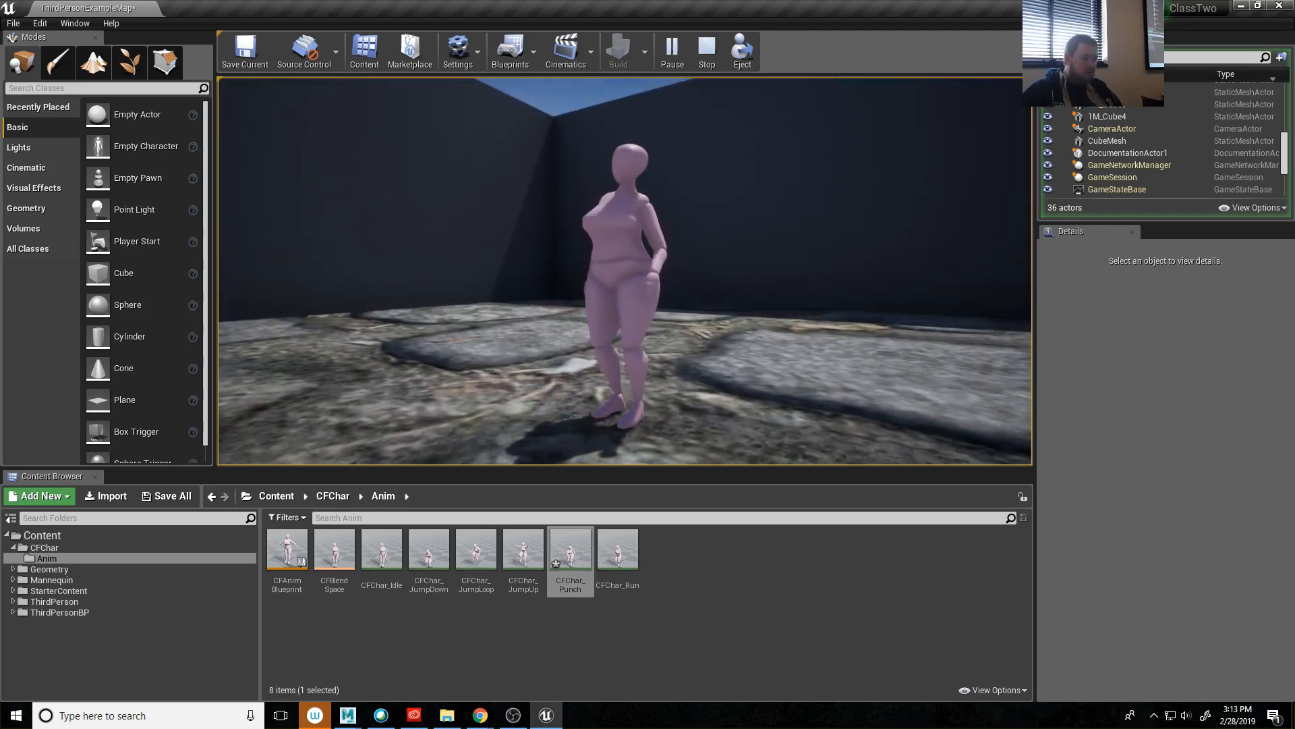
click(625, 271)
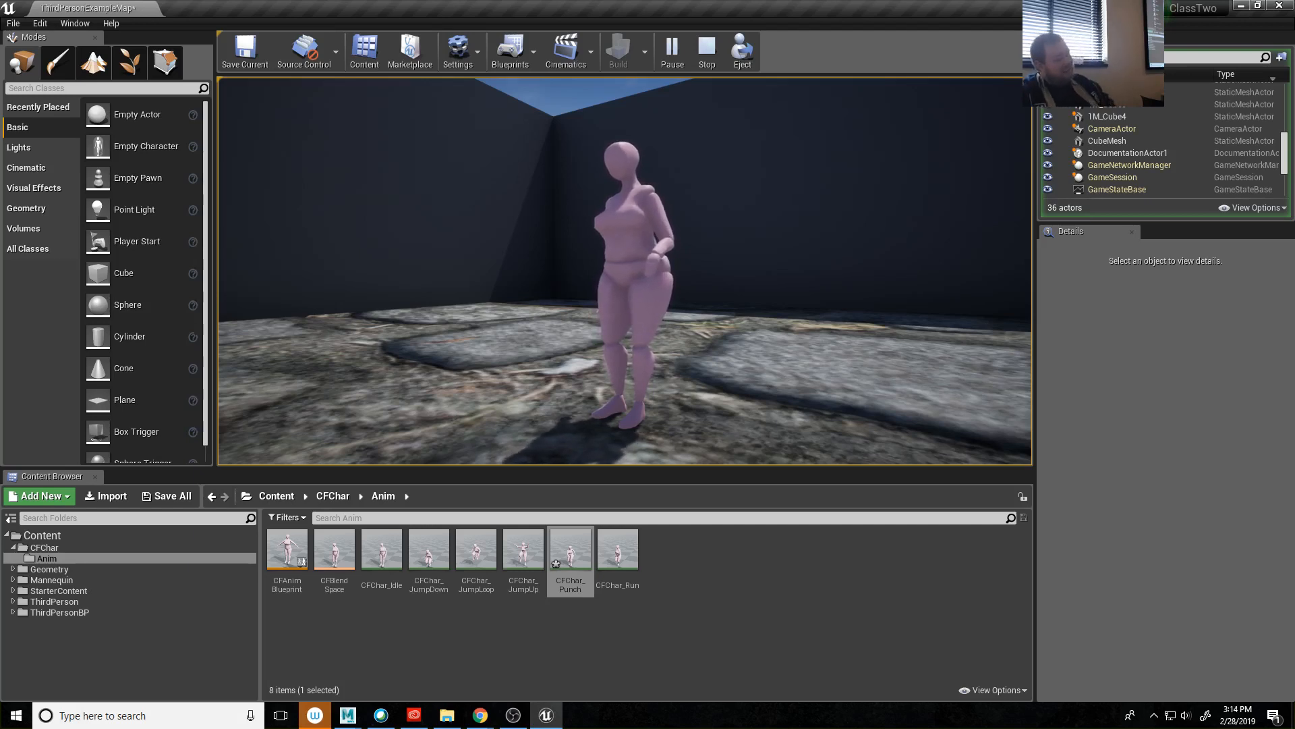
click(625, 272)
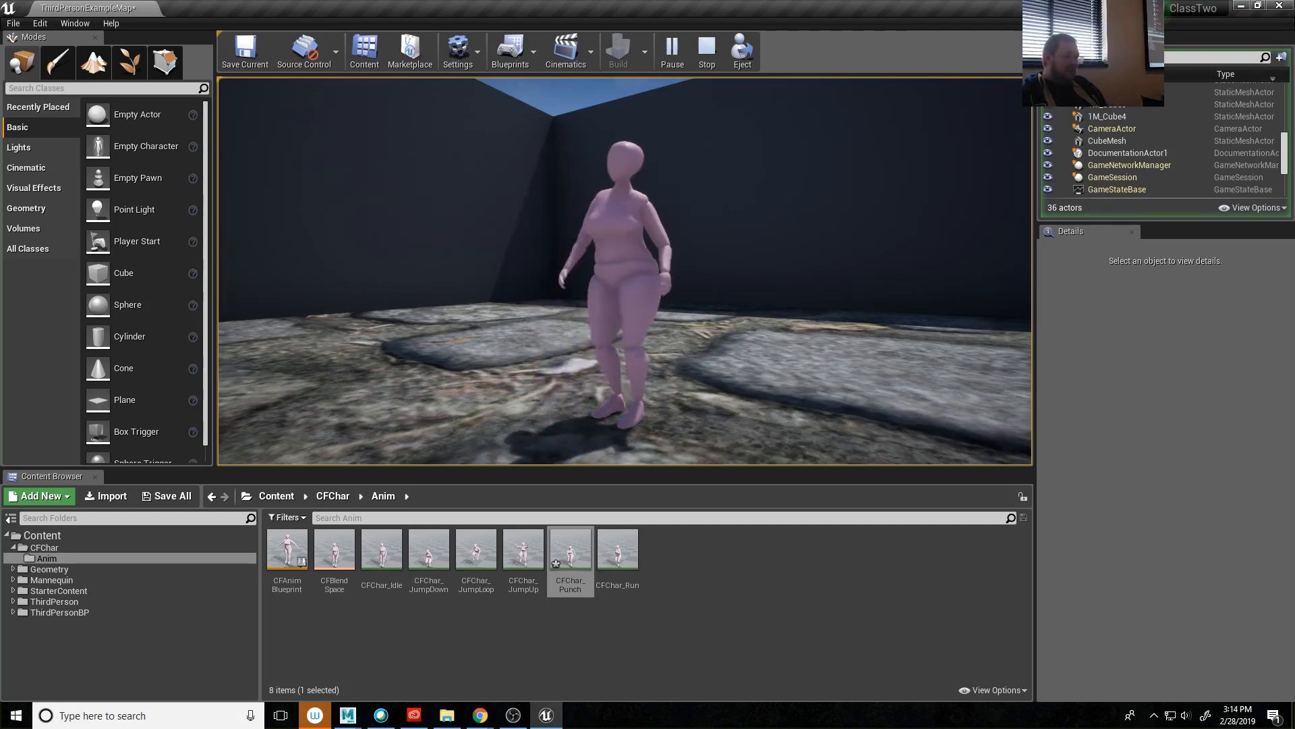
click(625, 272)
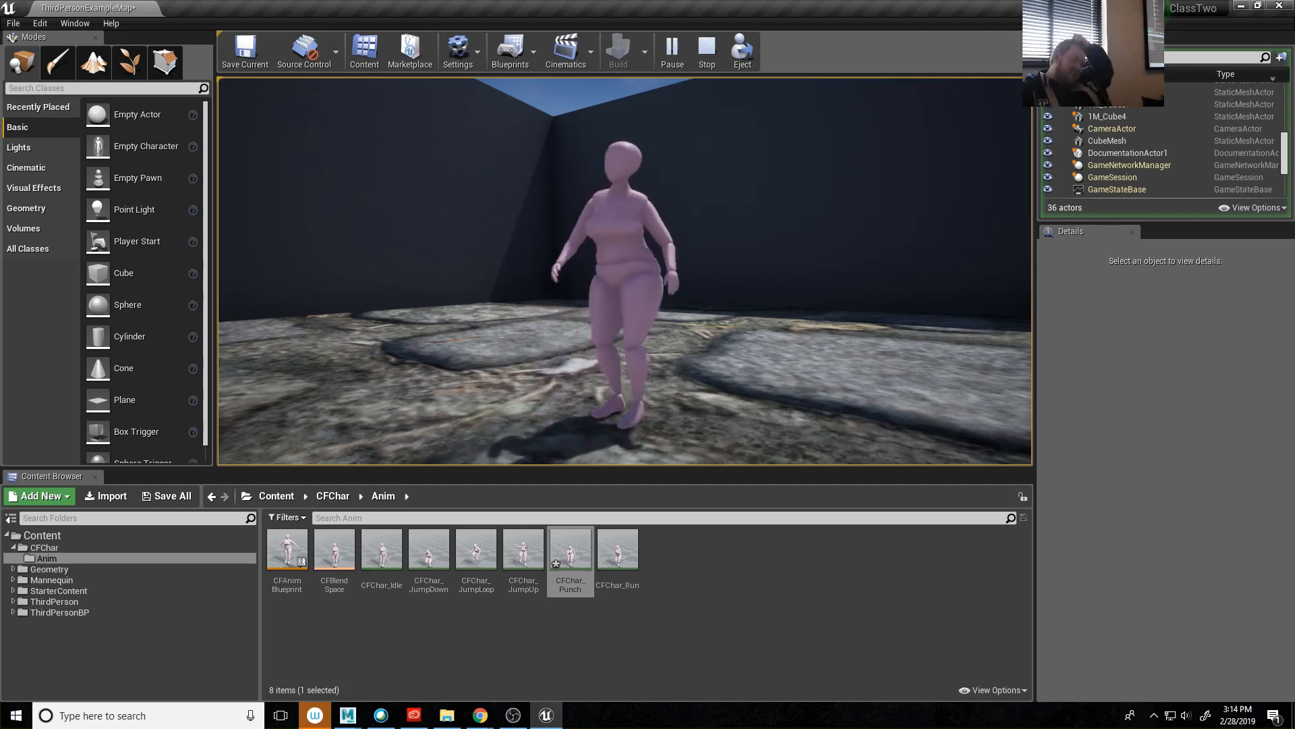
click(625, 272)
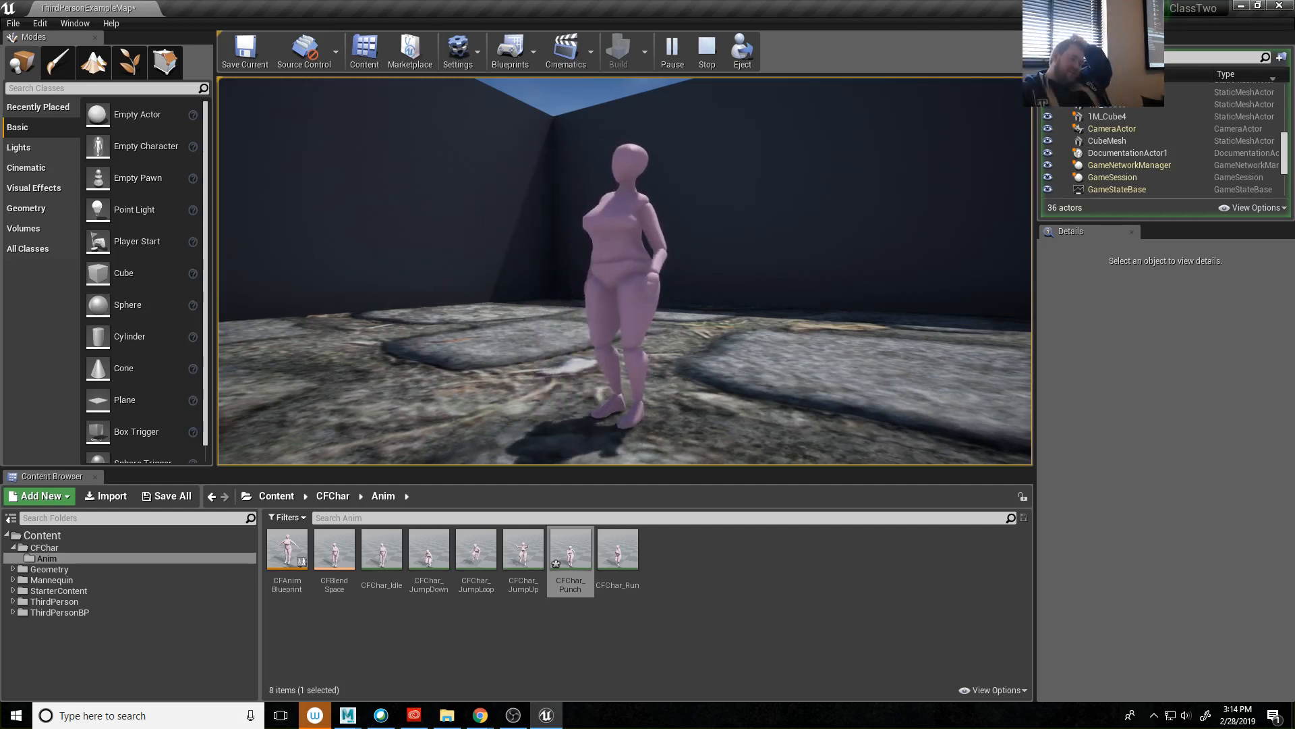
Trigger the character's punch again in the running level from different camera angles and end the play session.
click(625, 271)
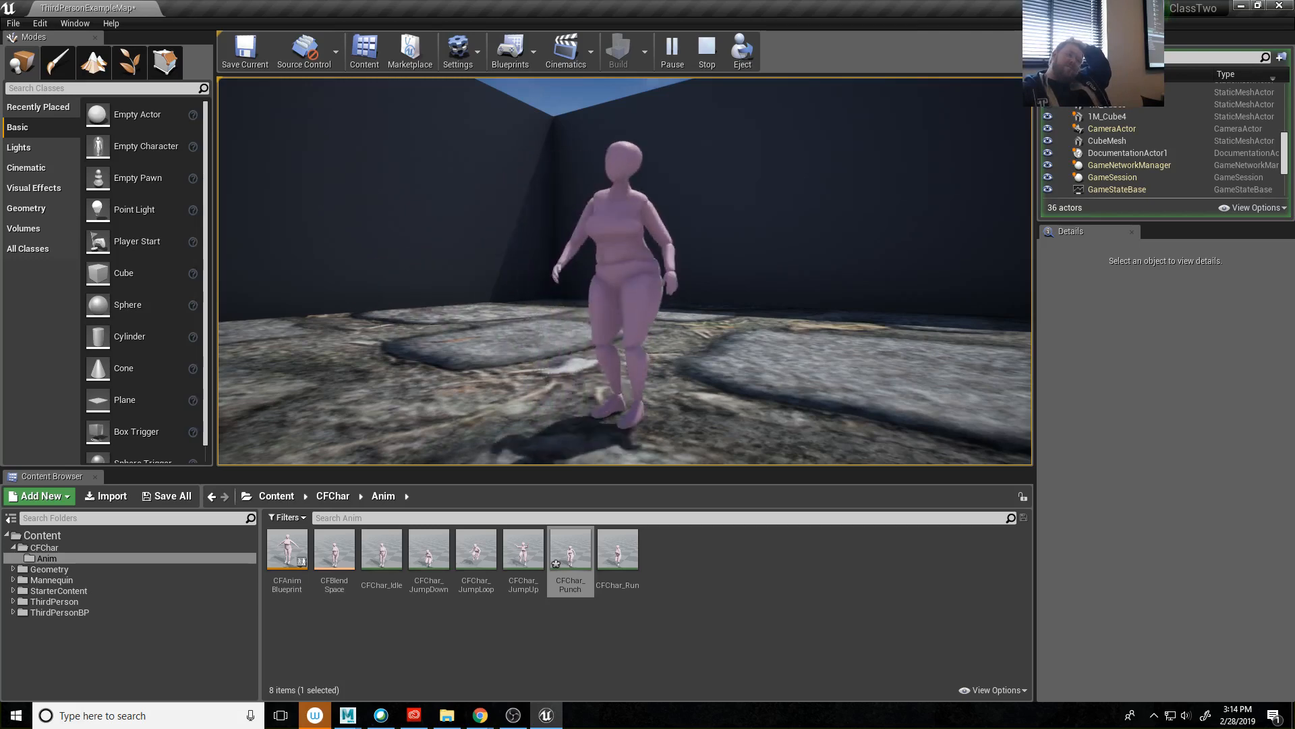
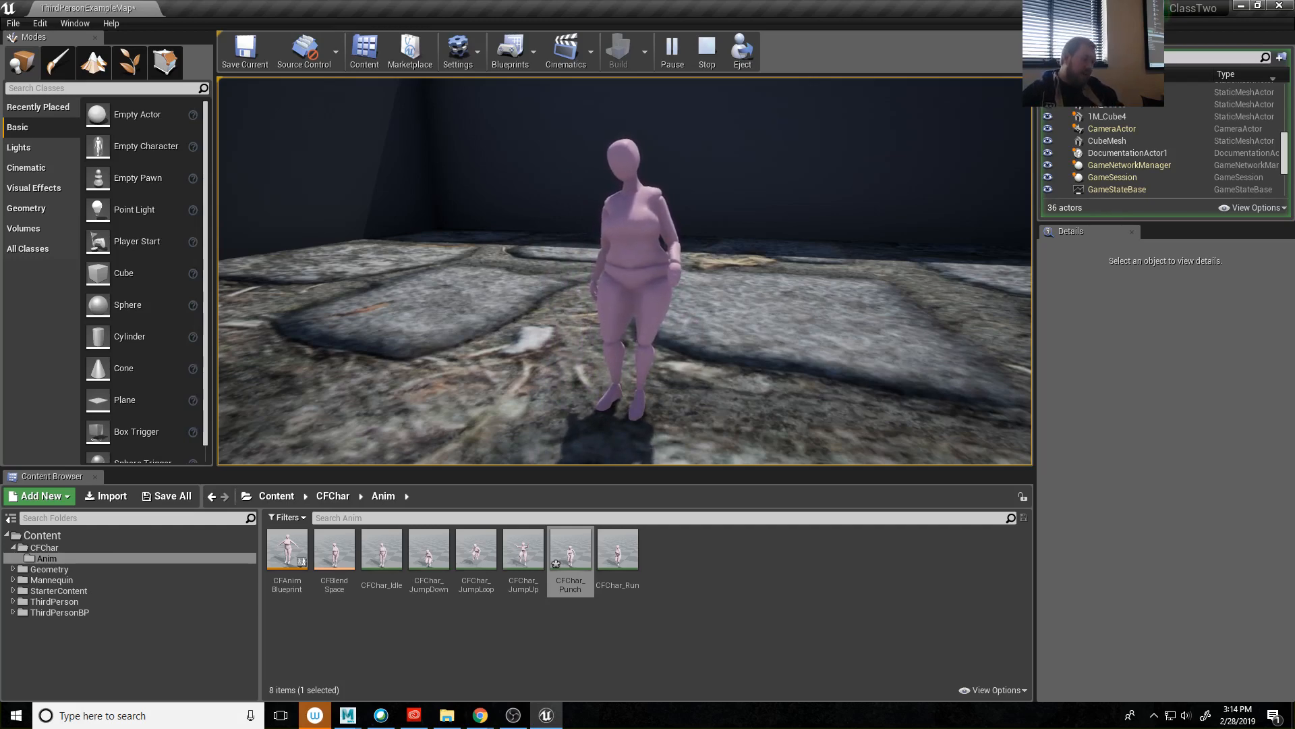
click(625, 271)
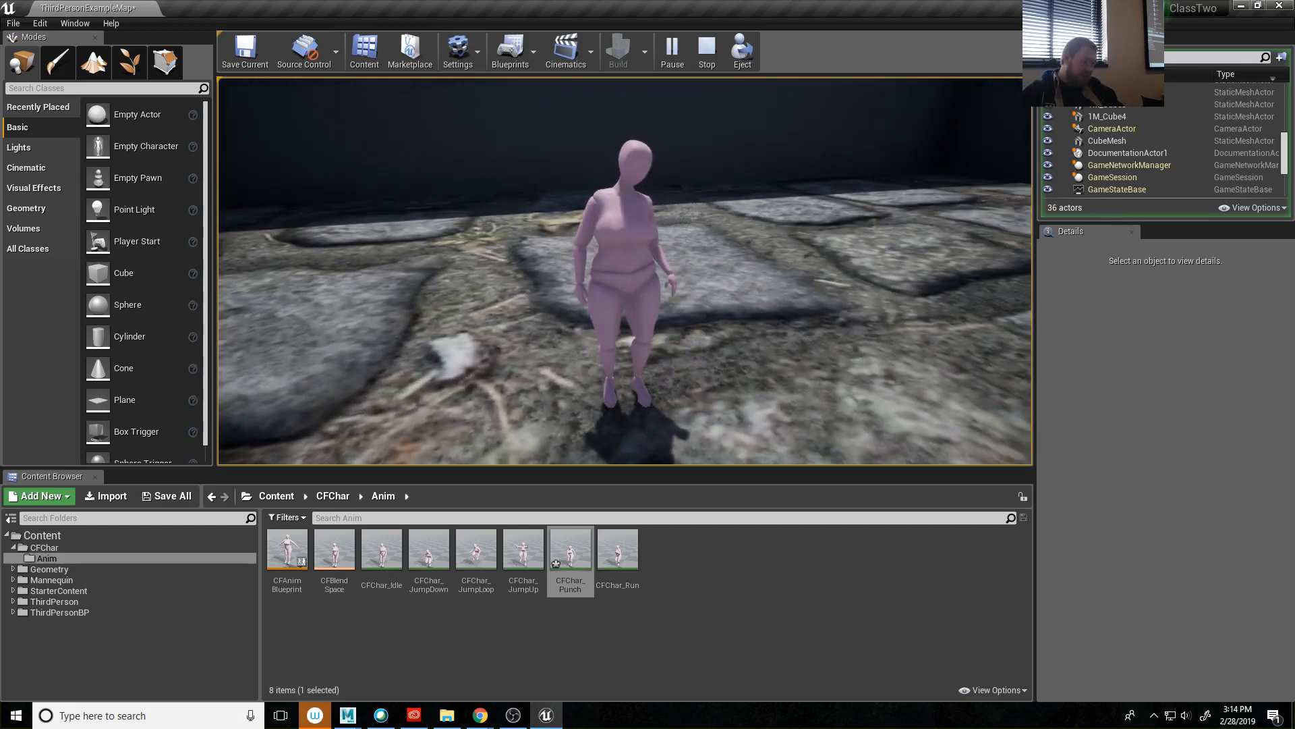
key(Escape)
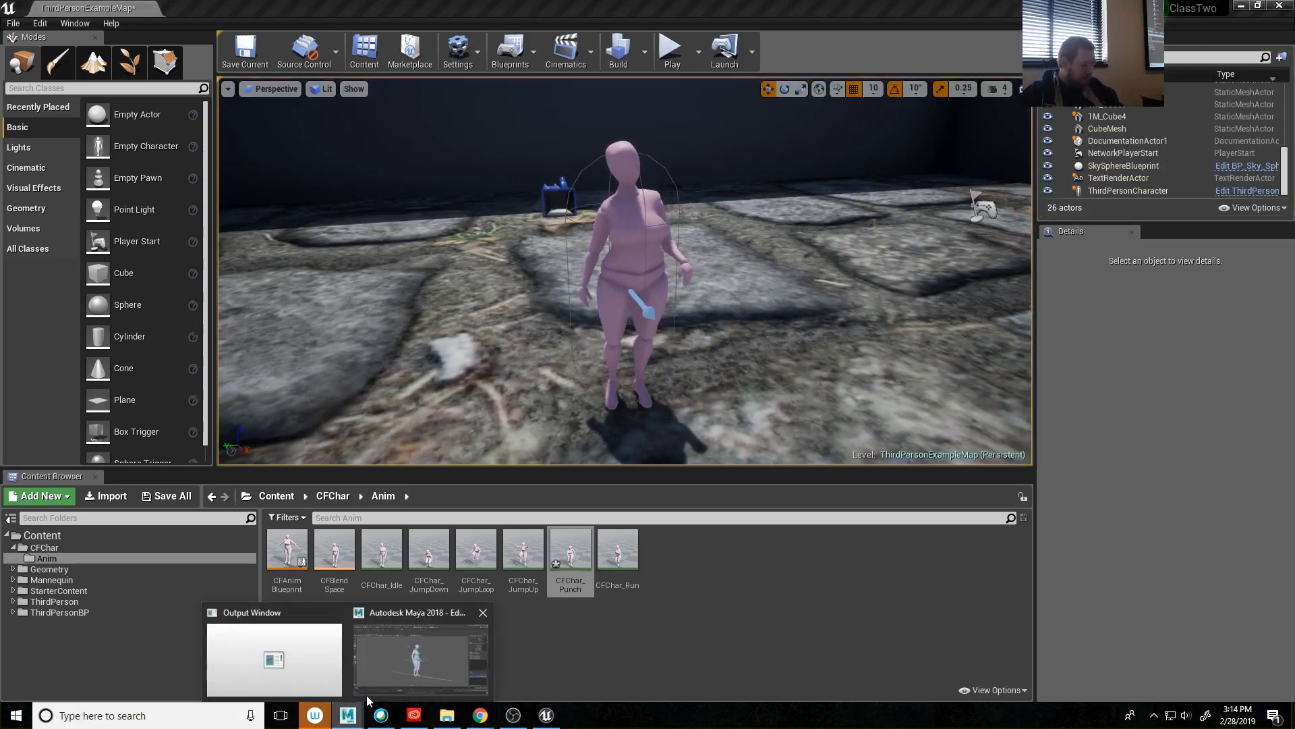
Launch a second Maya instance and dismiss the data collection and new-feature highlight dialogs at startup.
click(156, 716)
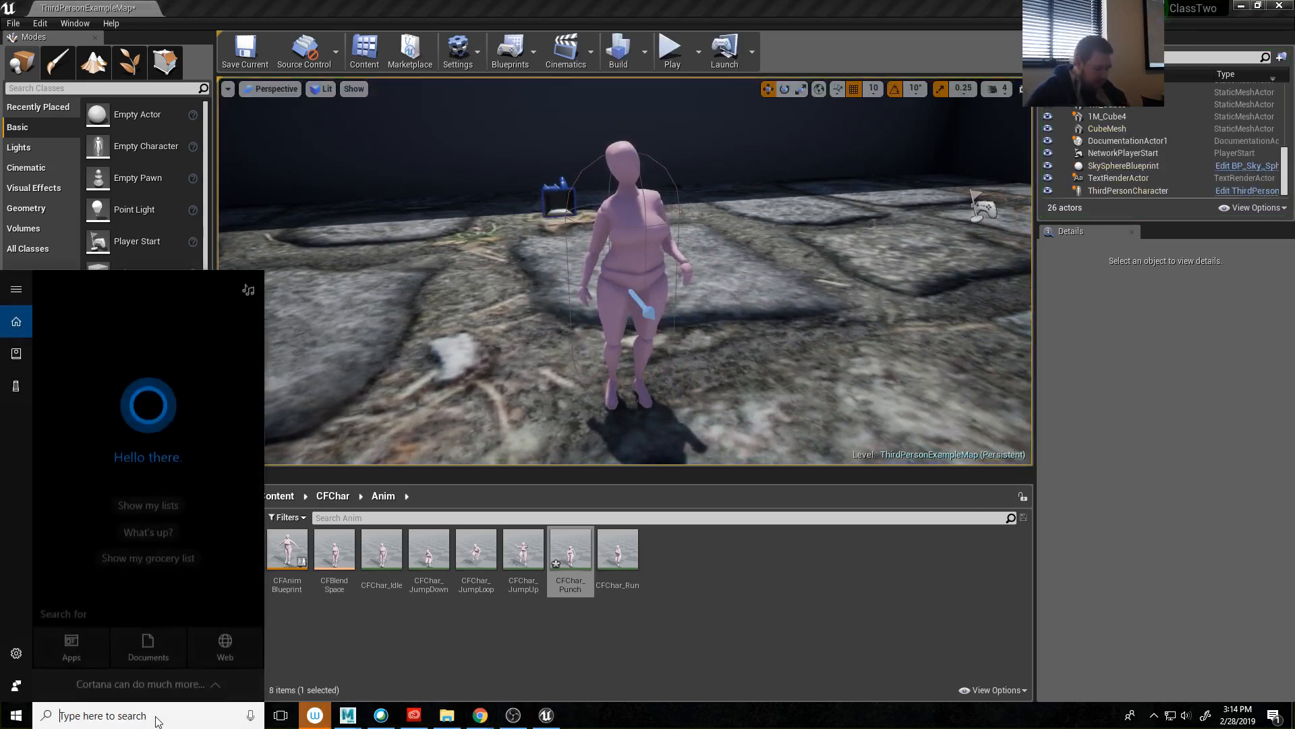
text(ma)
key(Return)
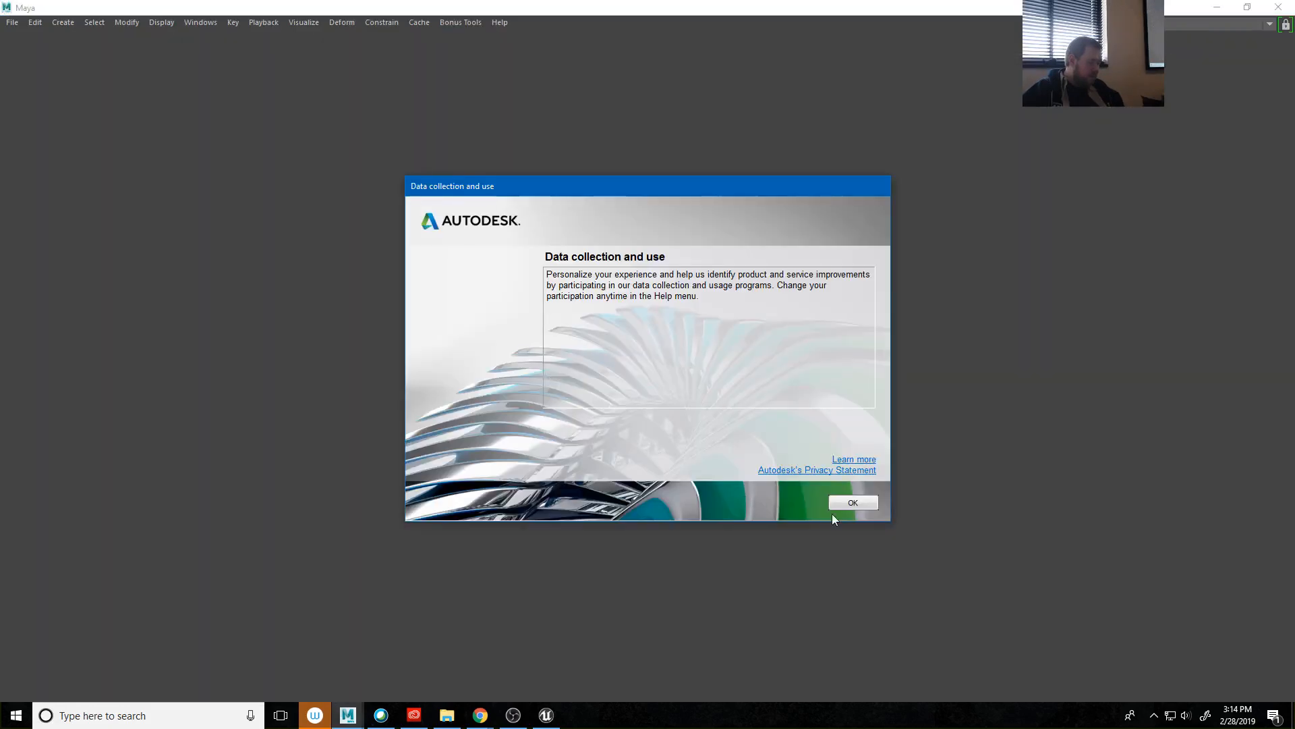
click(862, 504)
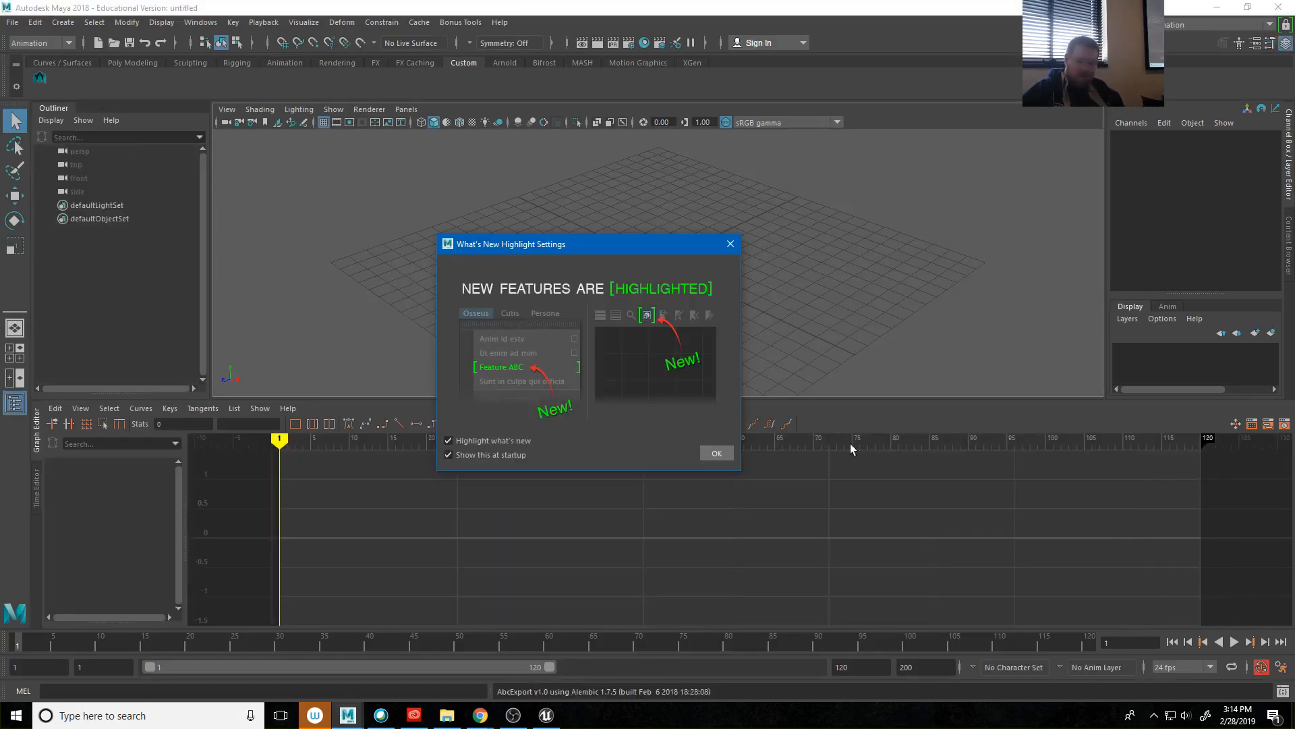
click(716, 454)
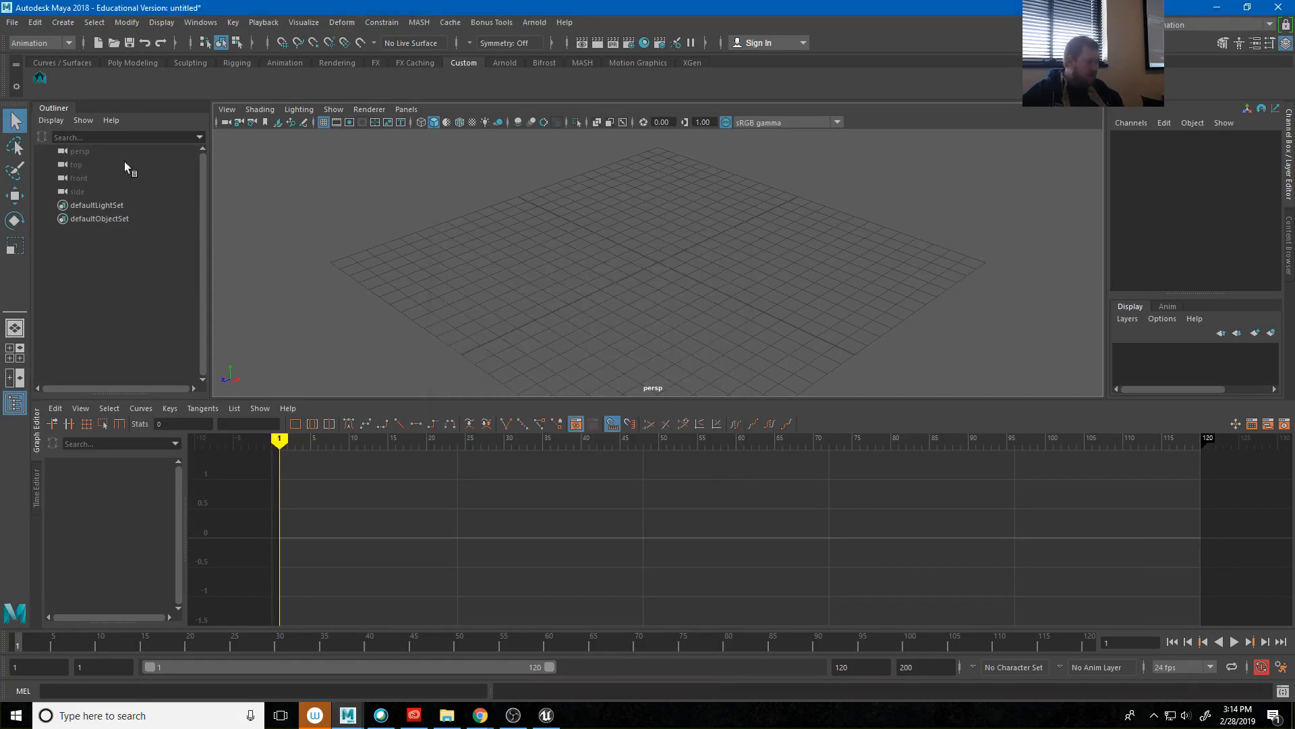
Open CurvyFemaleAnimB.0003.mb without saving the untitled scene, accept the mental ray notice, and briefly play back its animation.
click(13, 22)
click(51, 66)
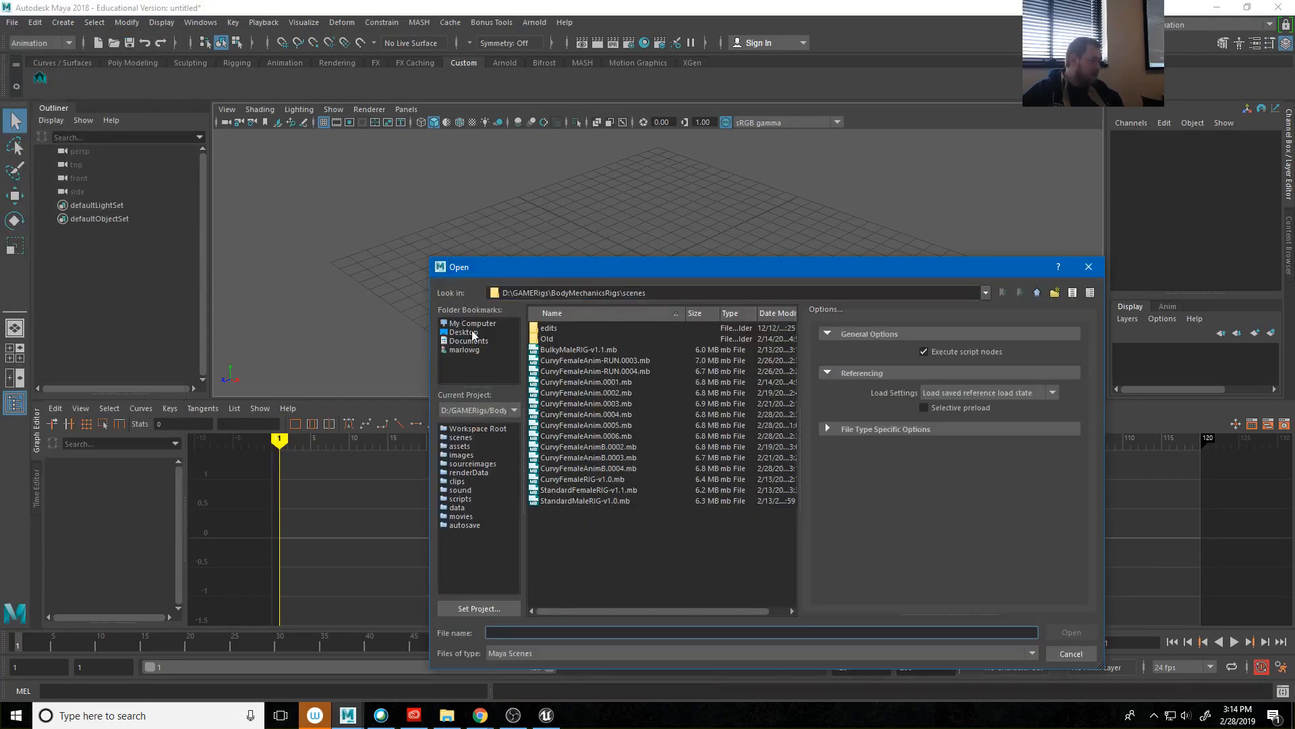
click(622, 468)
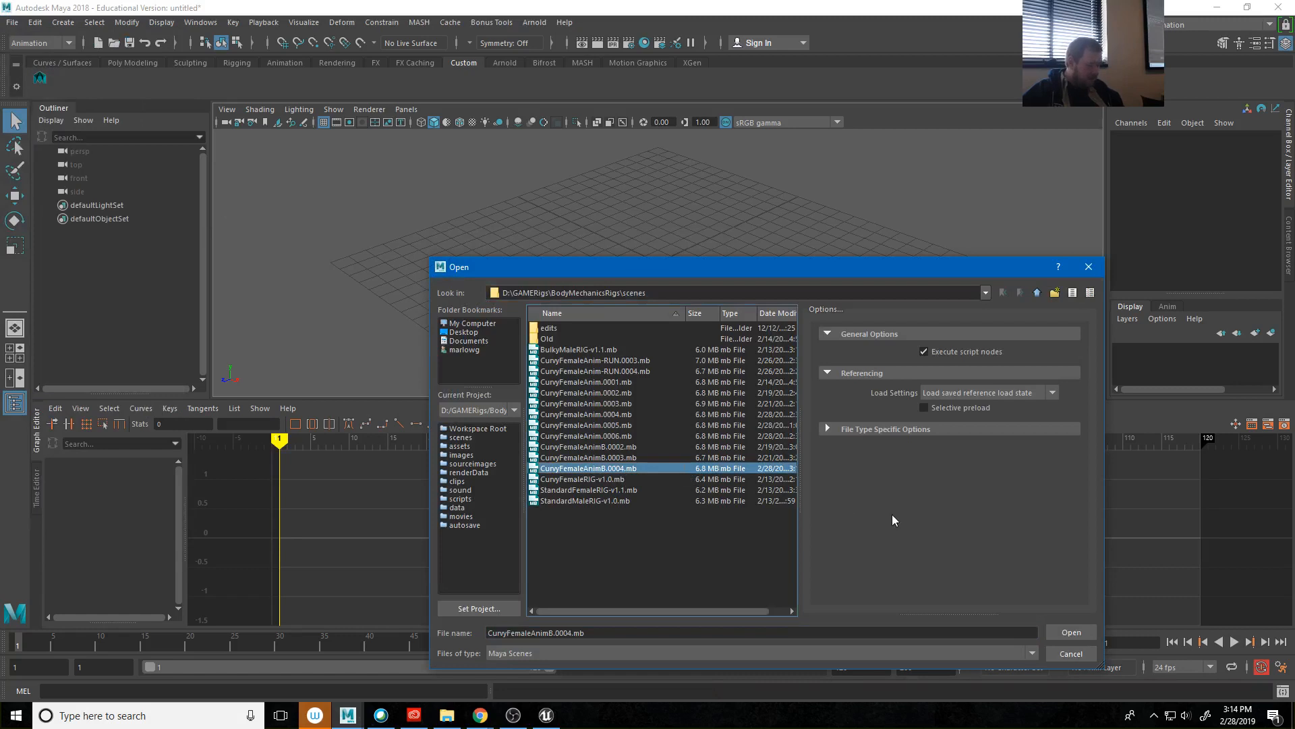
click(622, 437)
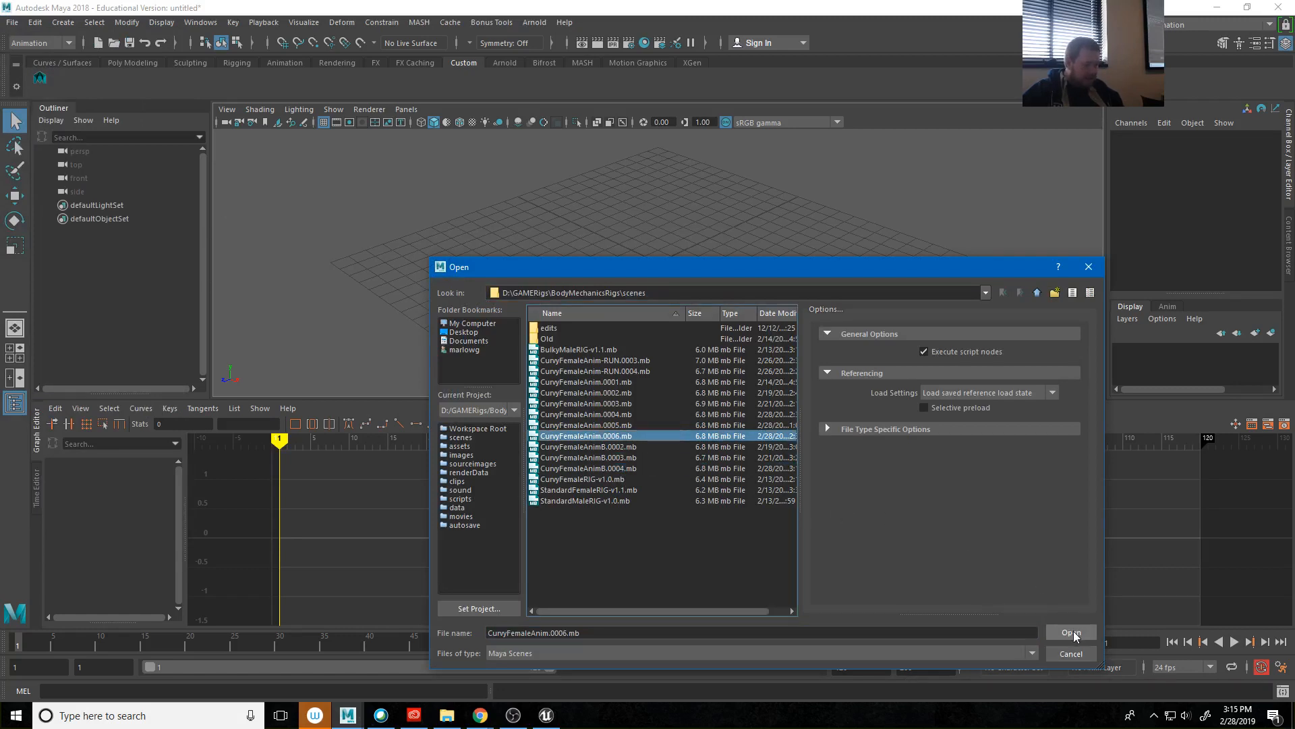
click(633, 458)
click(620, 447)
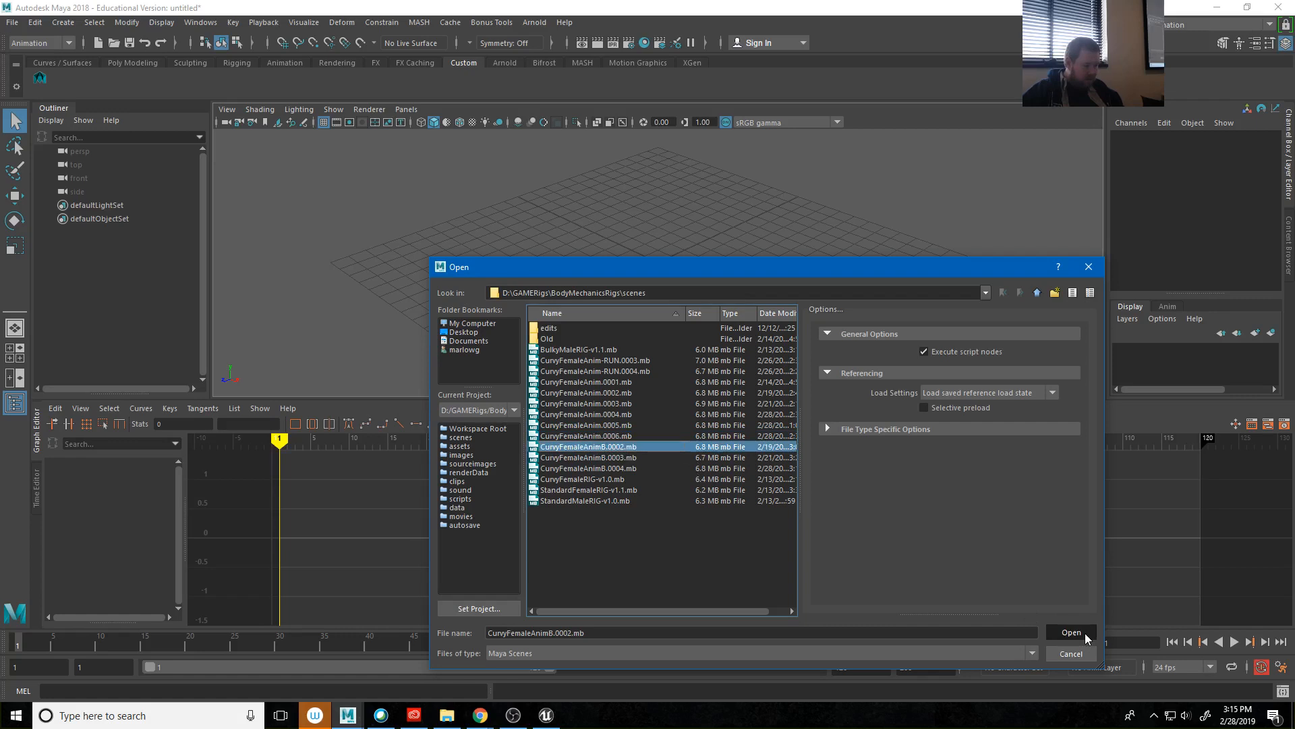
click(595, 459)
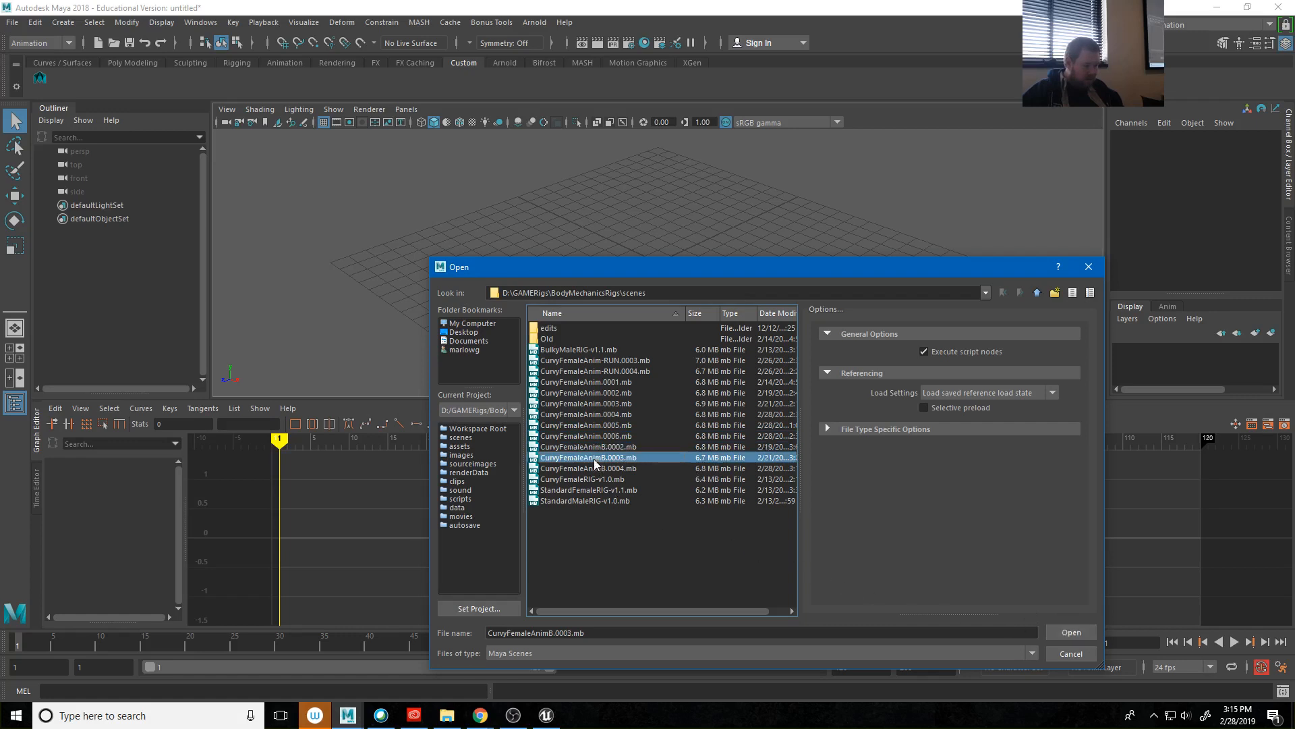
click(1066, 636)
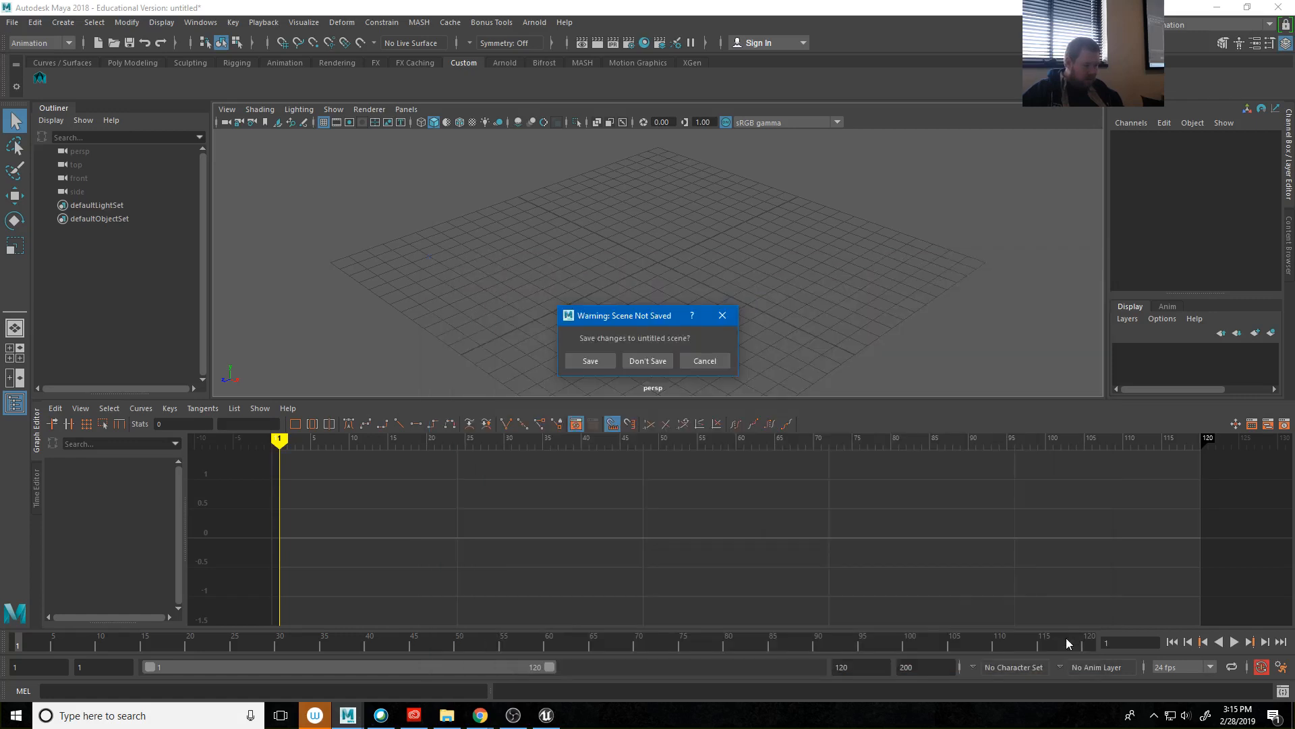
click(641, 357)
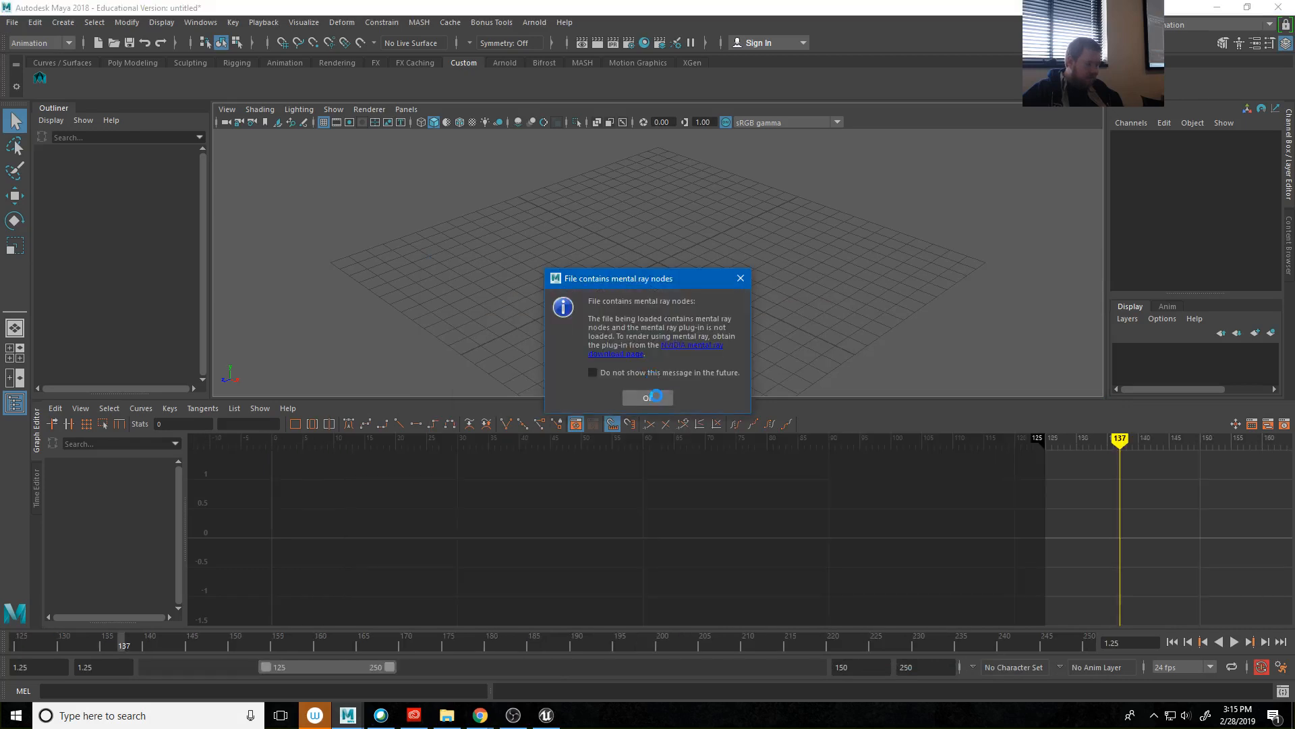
click(656, 395)
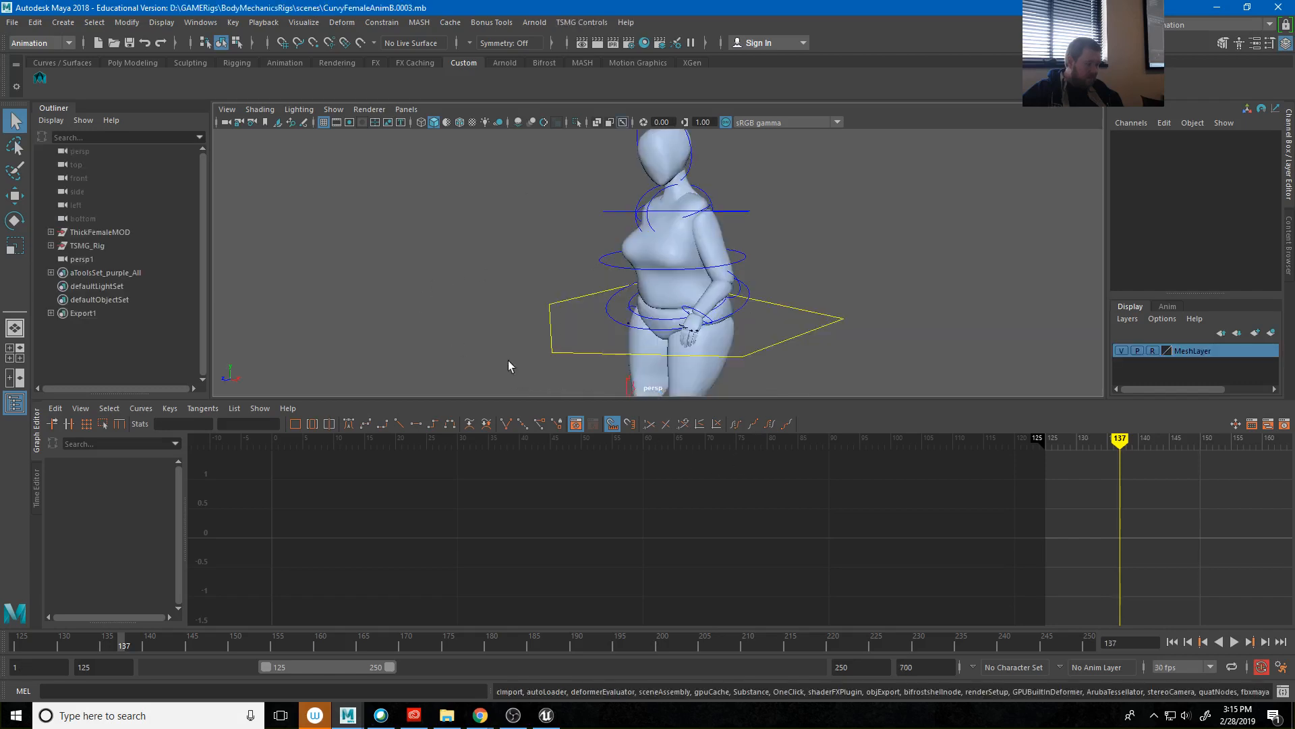
key(alt+v)
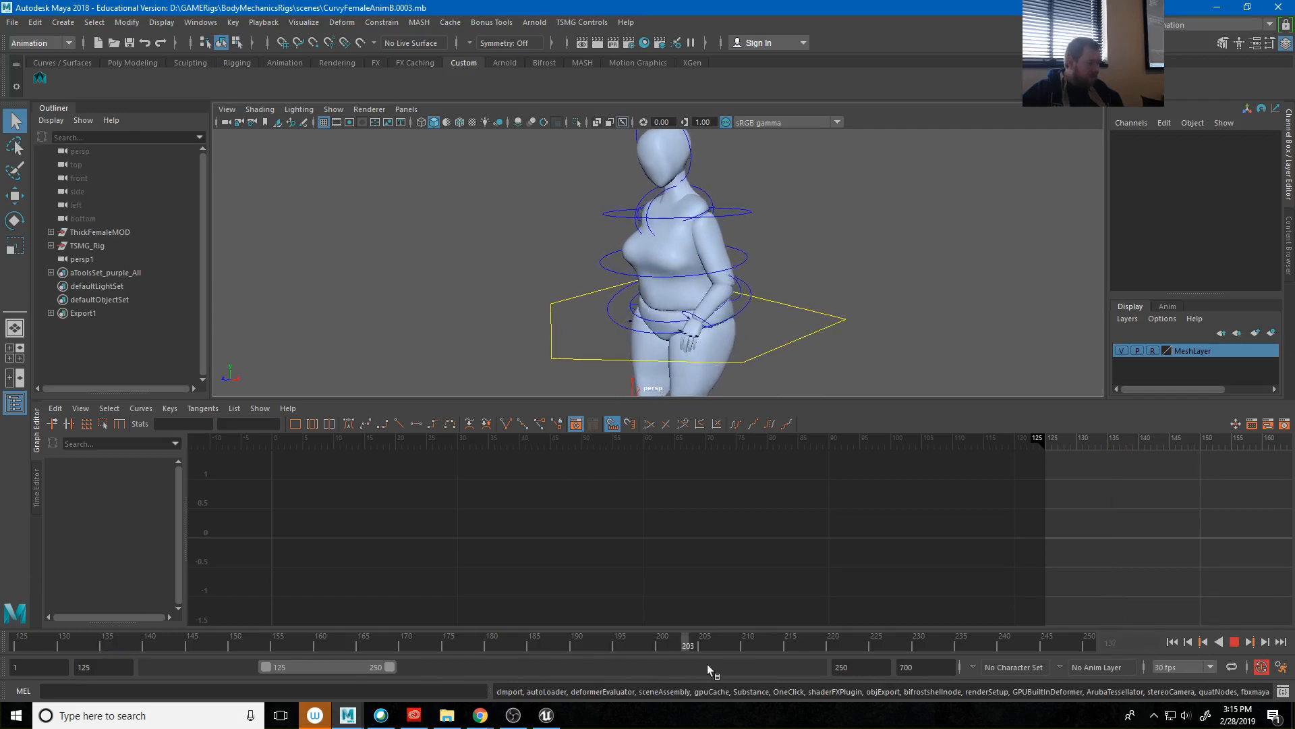
key(Escape)
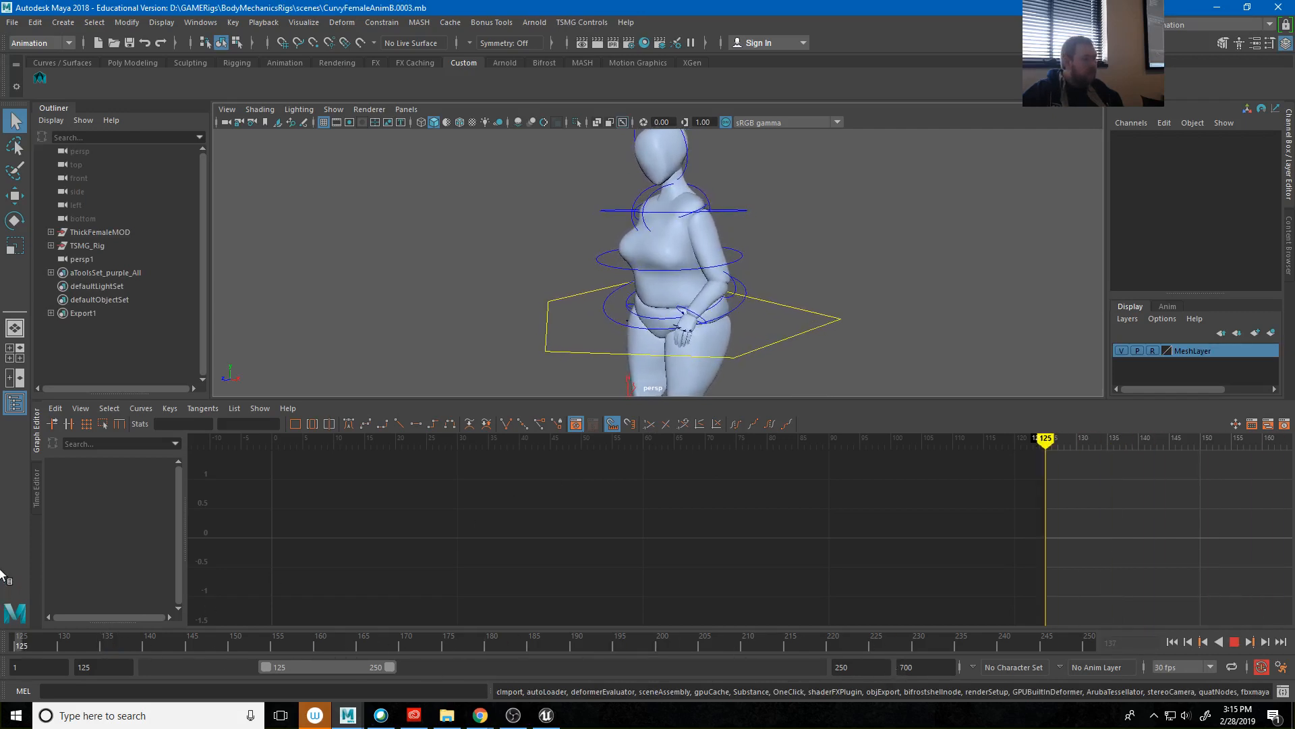
Select all the character's rig controls and copy their keys at frame 125 in the Graph Editor.
alt+drag(534, 319, 635, 305)
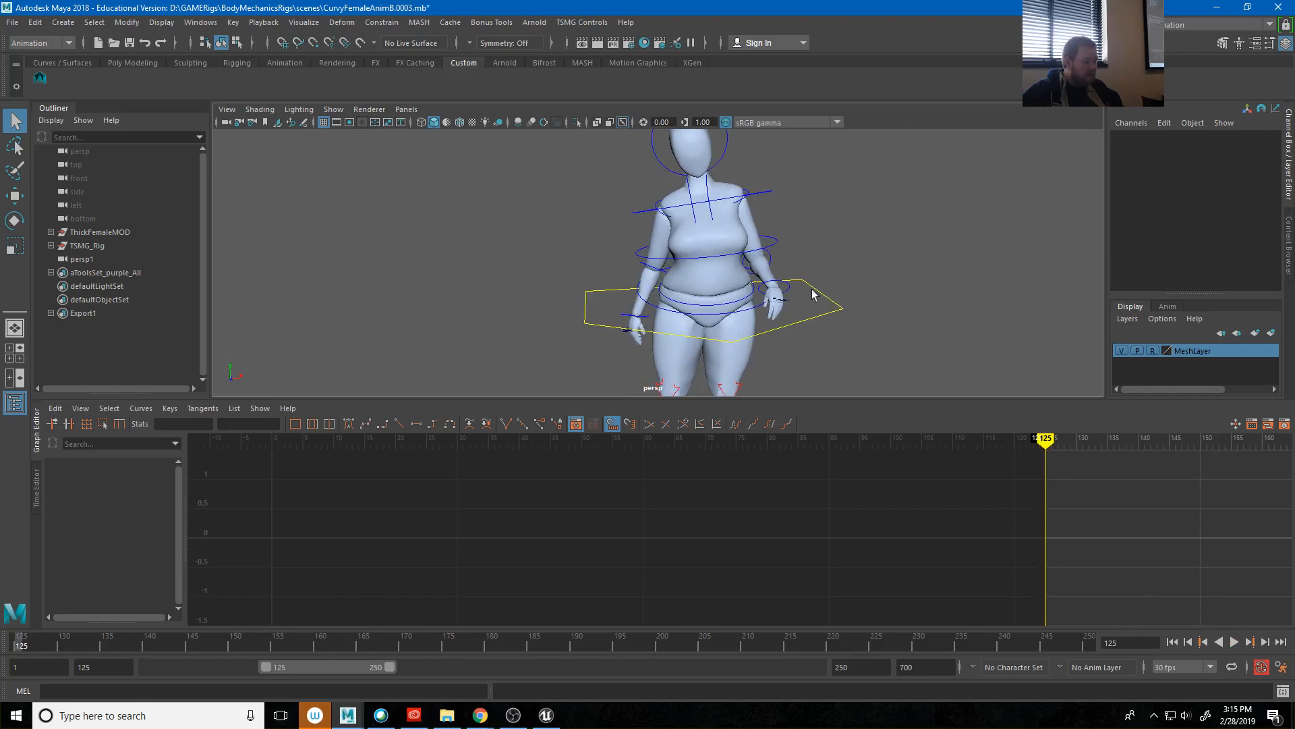
alt+right_drag(918, 270, 682, 210)
click(40, 78)
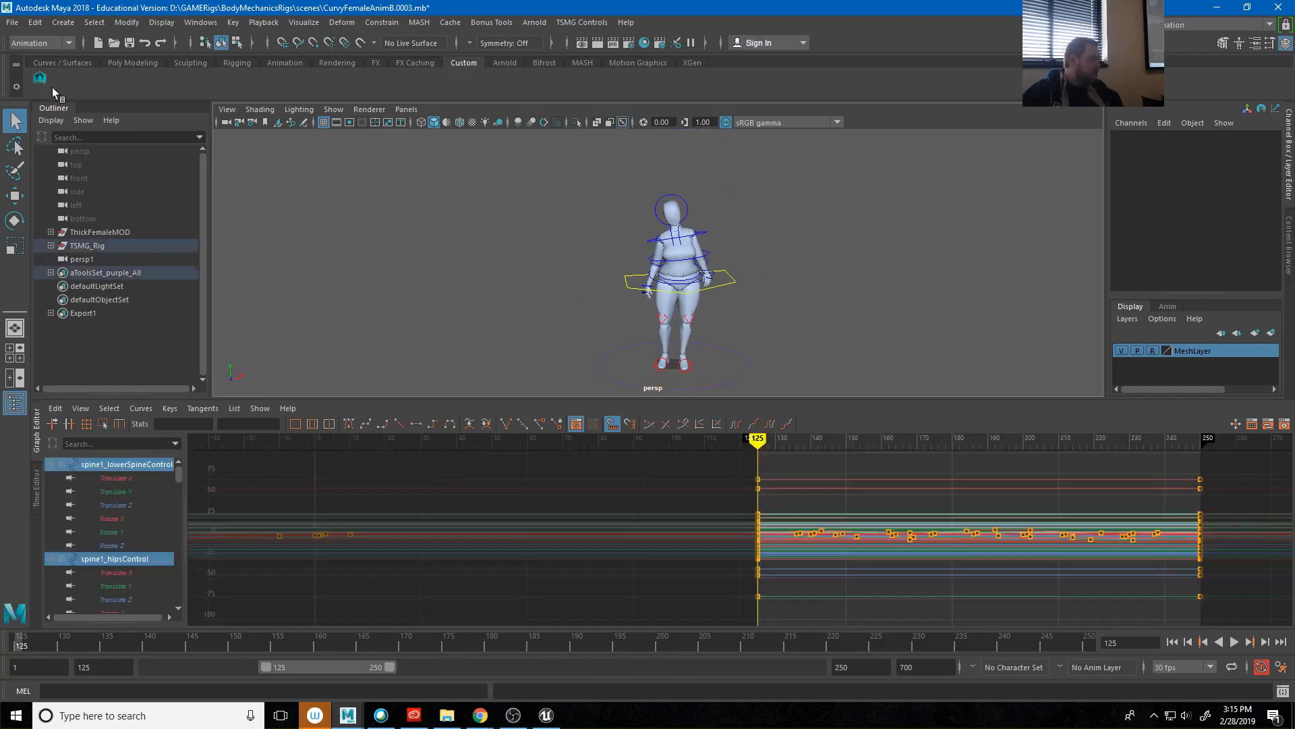
drag(776, 465, 742, 622)
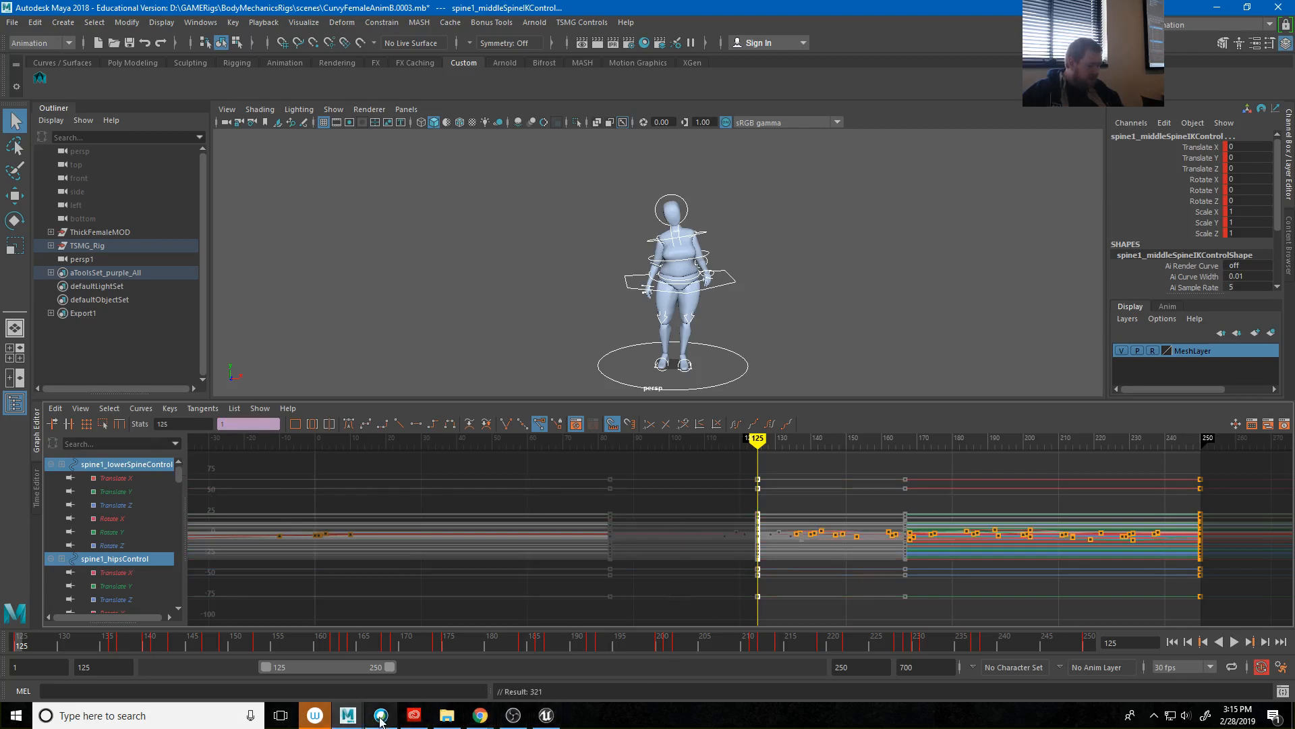
Switch to the Maya window with CurvyFemaleAnimB.0004, select all the rig controls, and set the workspace to Animation.
click(354, 720)
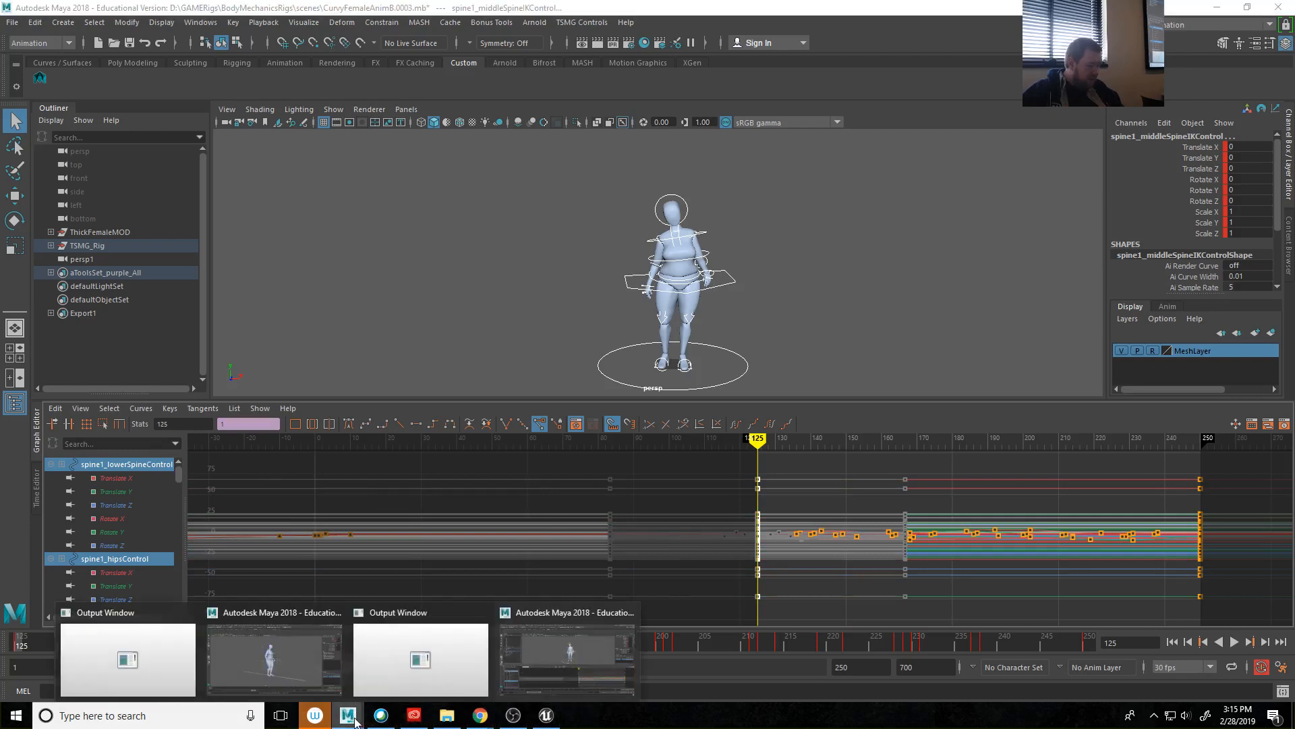
click(313, 671)
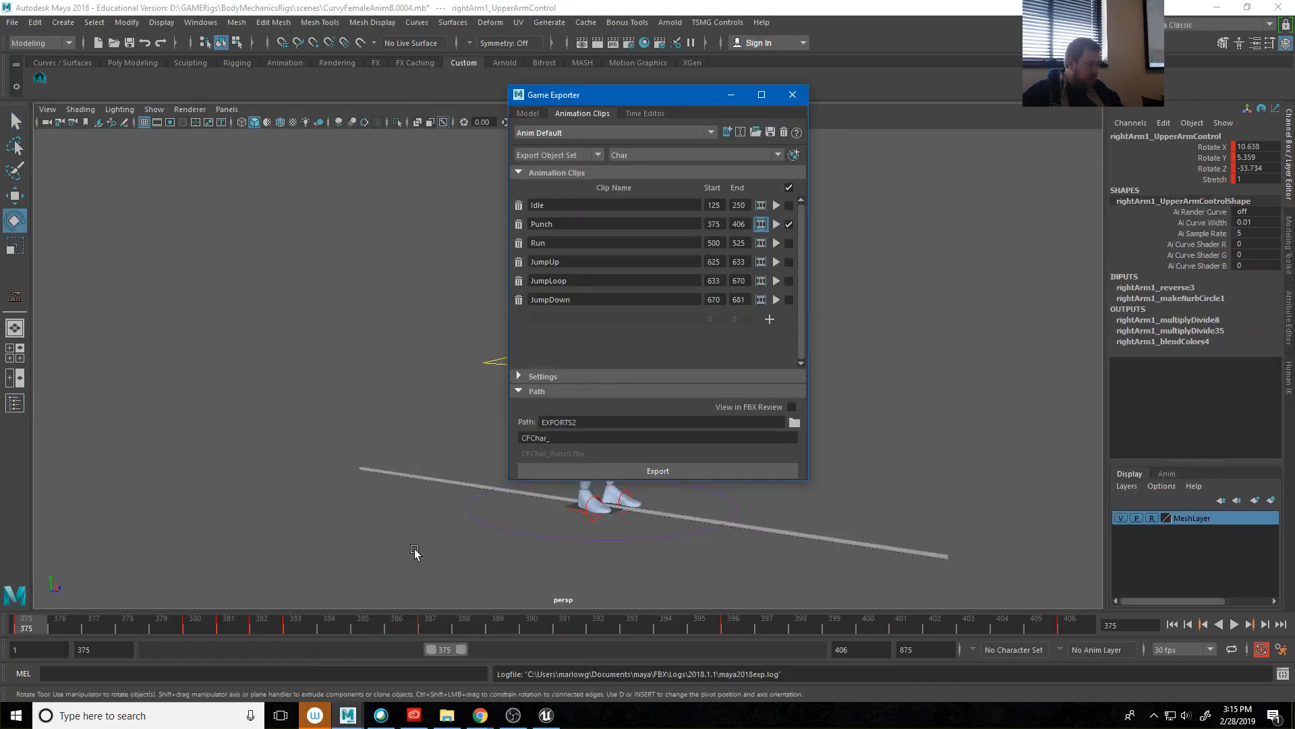
click(41, 80)
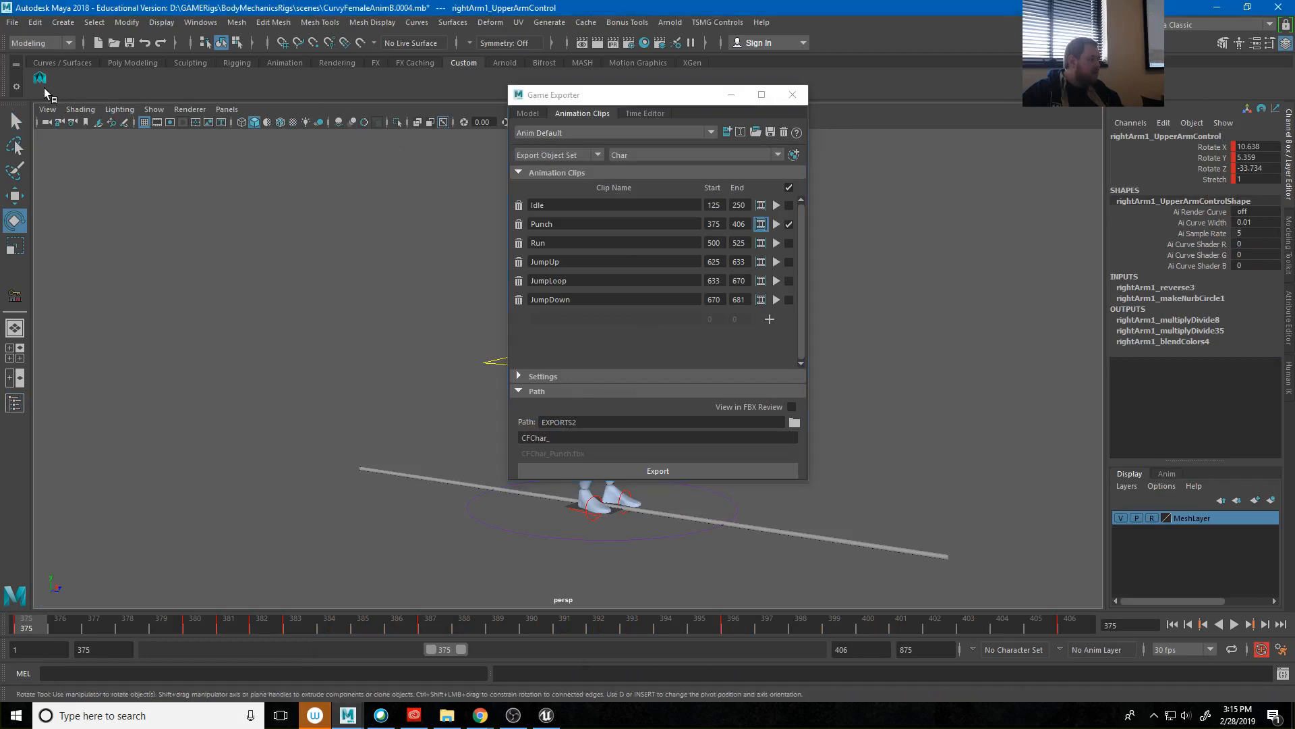
click(1208, 30)
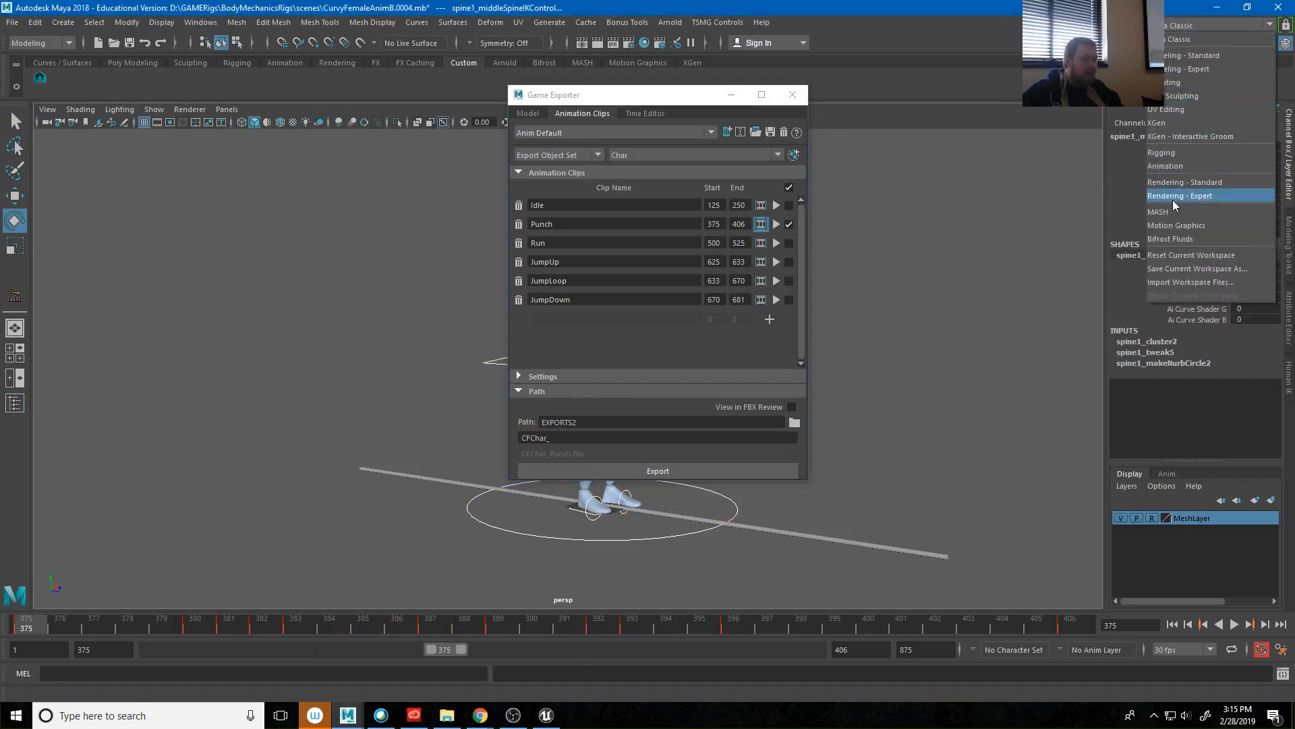
click(1173, 170)
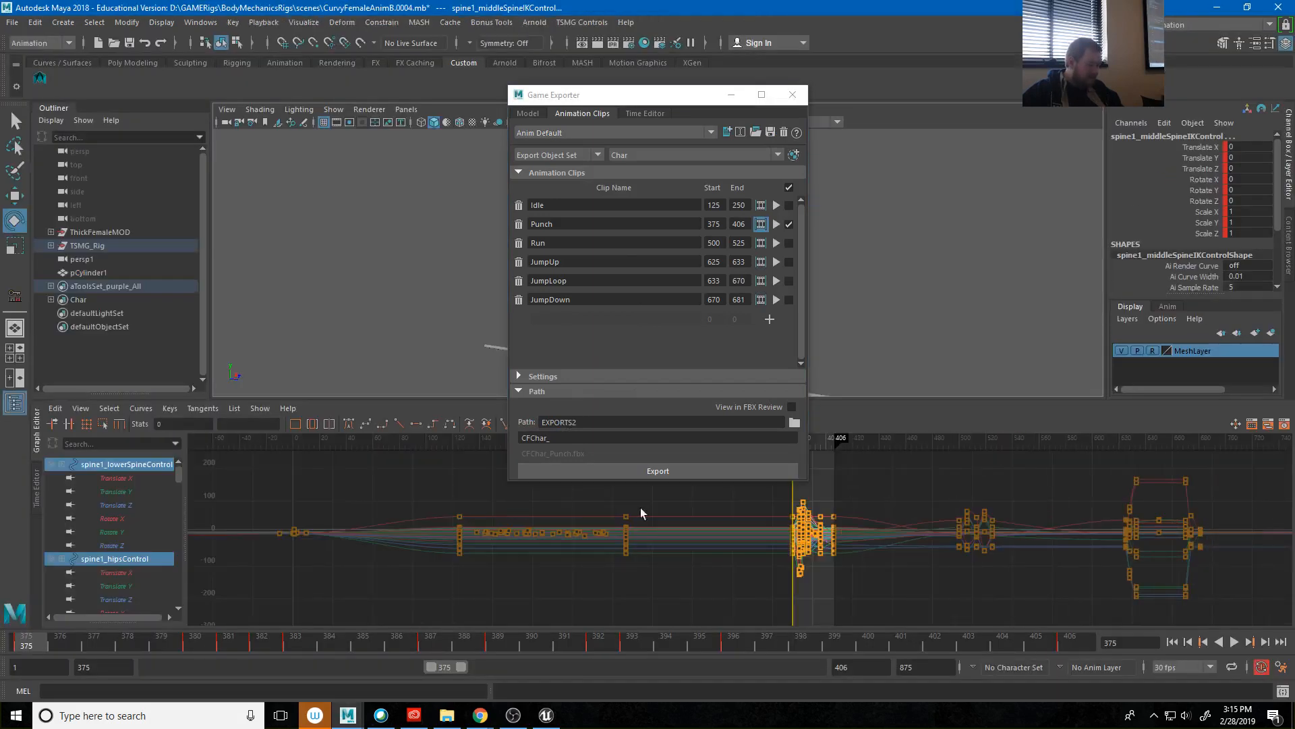
Try to paste the copied keys onto the rig controls at frame 375, the start of the punch.
right_click(821, 483)
click(851, 411)
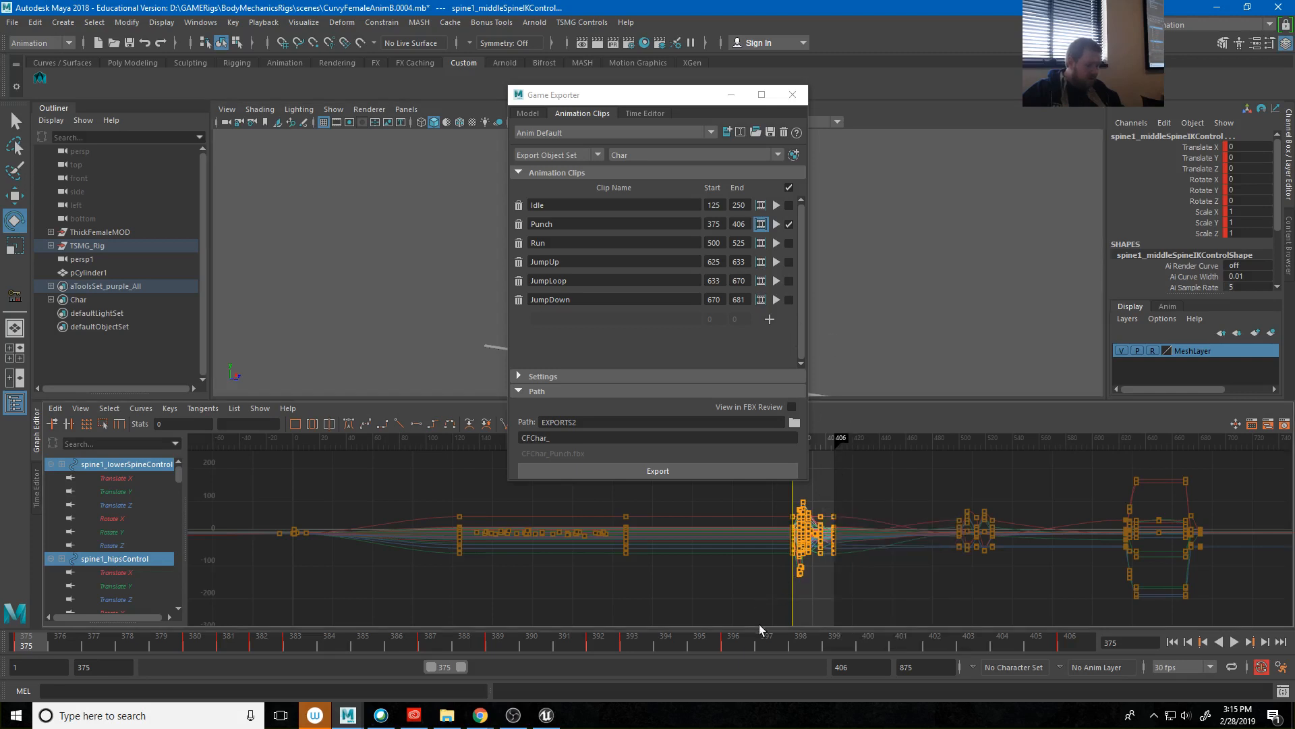
key(ctrl+v)
Move the Game Exporter window off the viewport and close it.
drag(634, 98, 1294, 101)
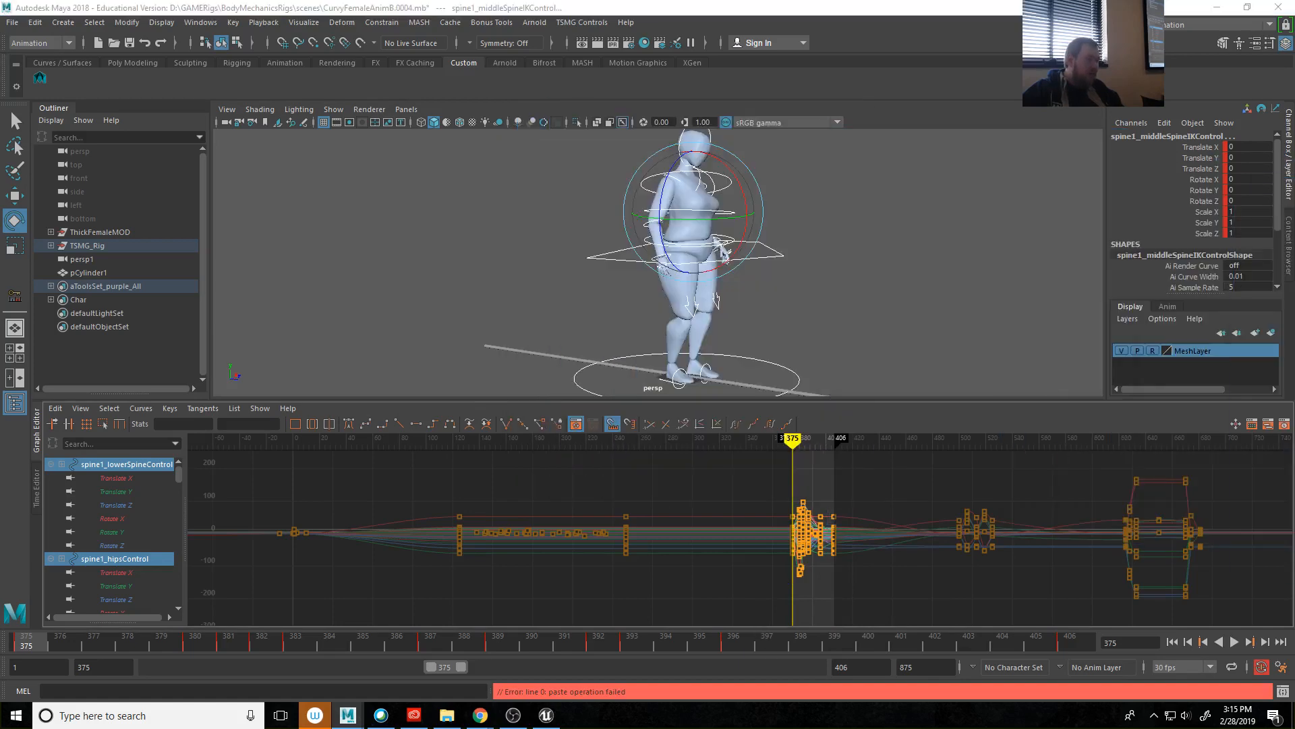
drag(1294, 151, 523, 150)
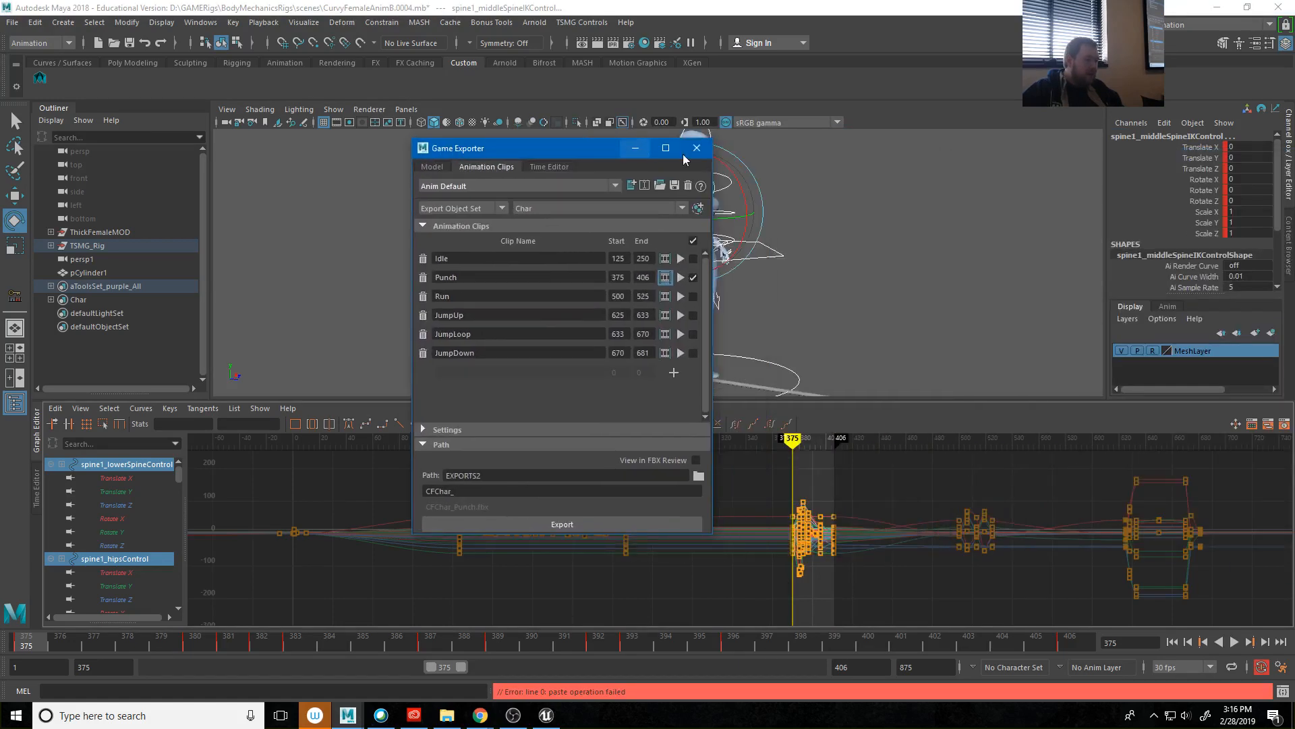
click(697, 149)
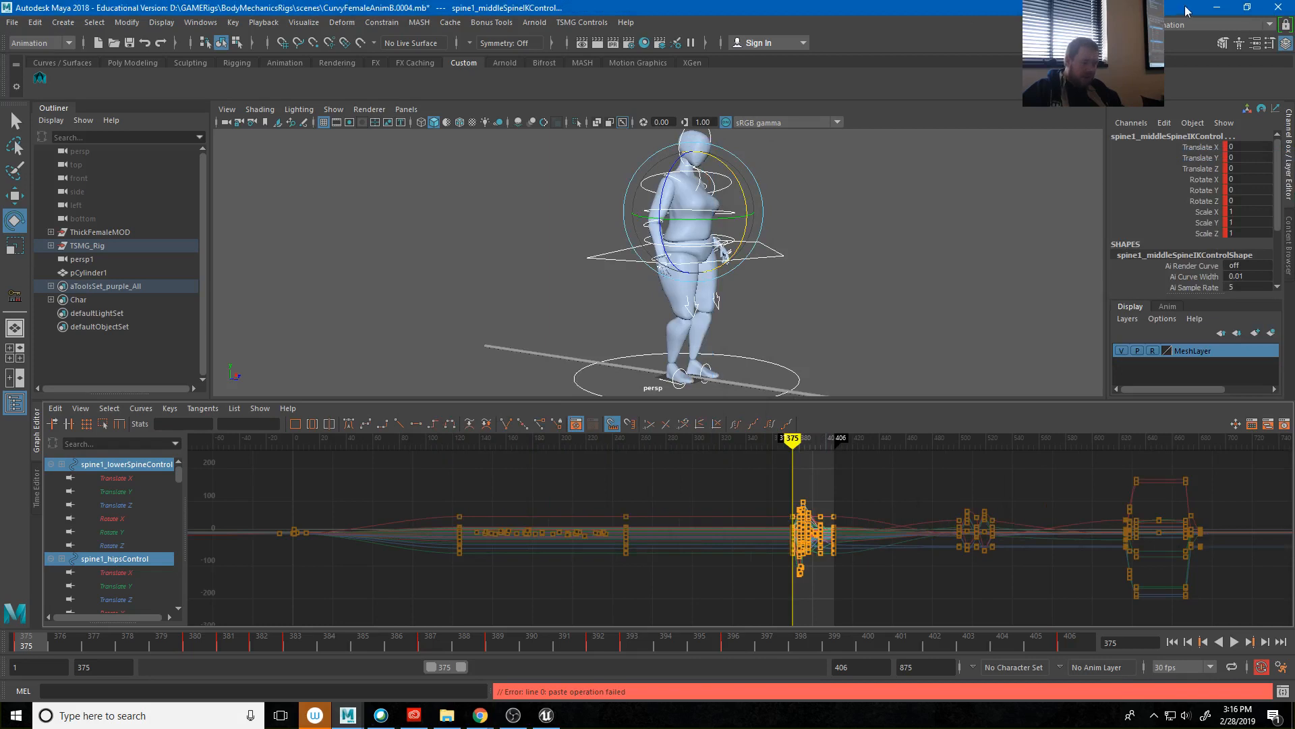
Minimise the CurvyFemaleAnimB.0004 window and close the Maya instance holding CurvyFemaleAnimB.0003 without saving its changes.
click(1216, 10)
click(1276, 10)
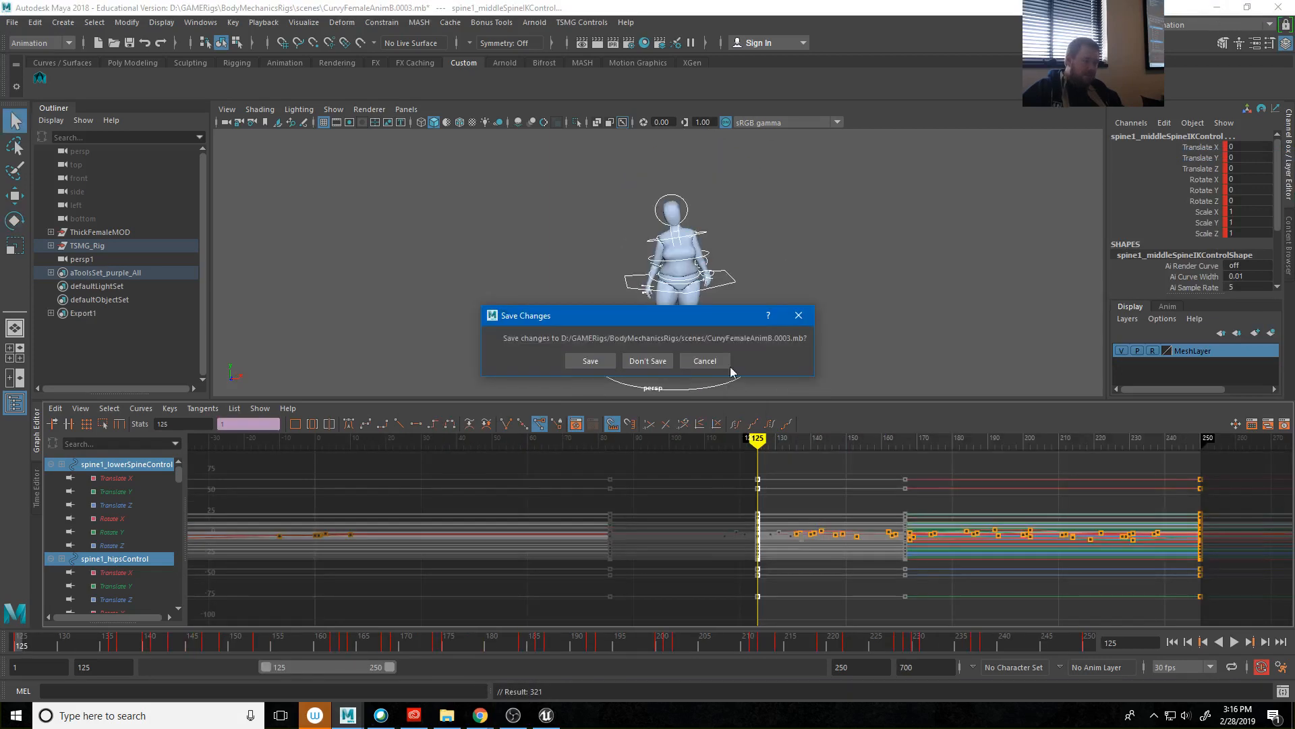
click(659, 366)
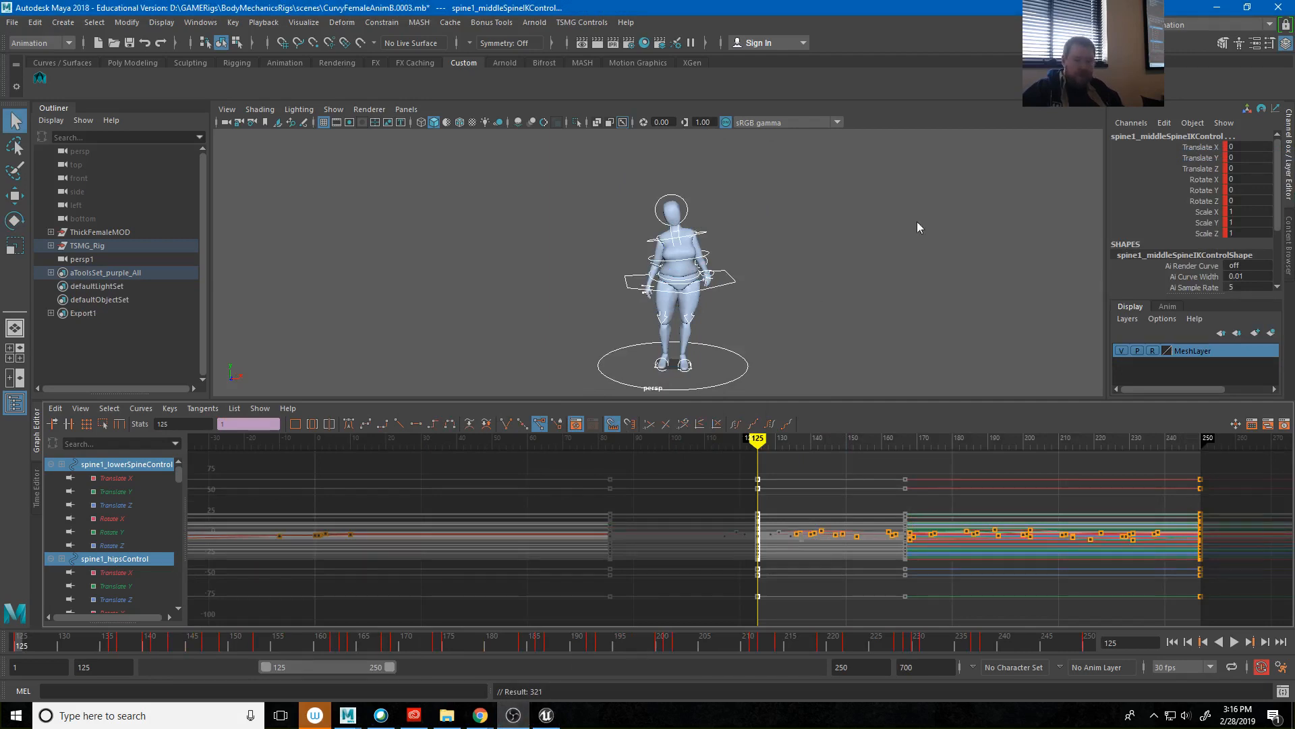
Switch to Unreal Editor and close the ClassTwo project, saving the CFChar_Punch animation and the ThirdPersonExampleMap level.
click(541, 719)
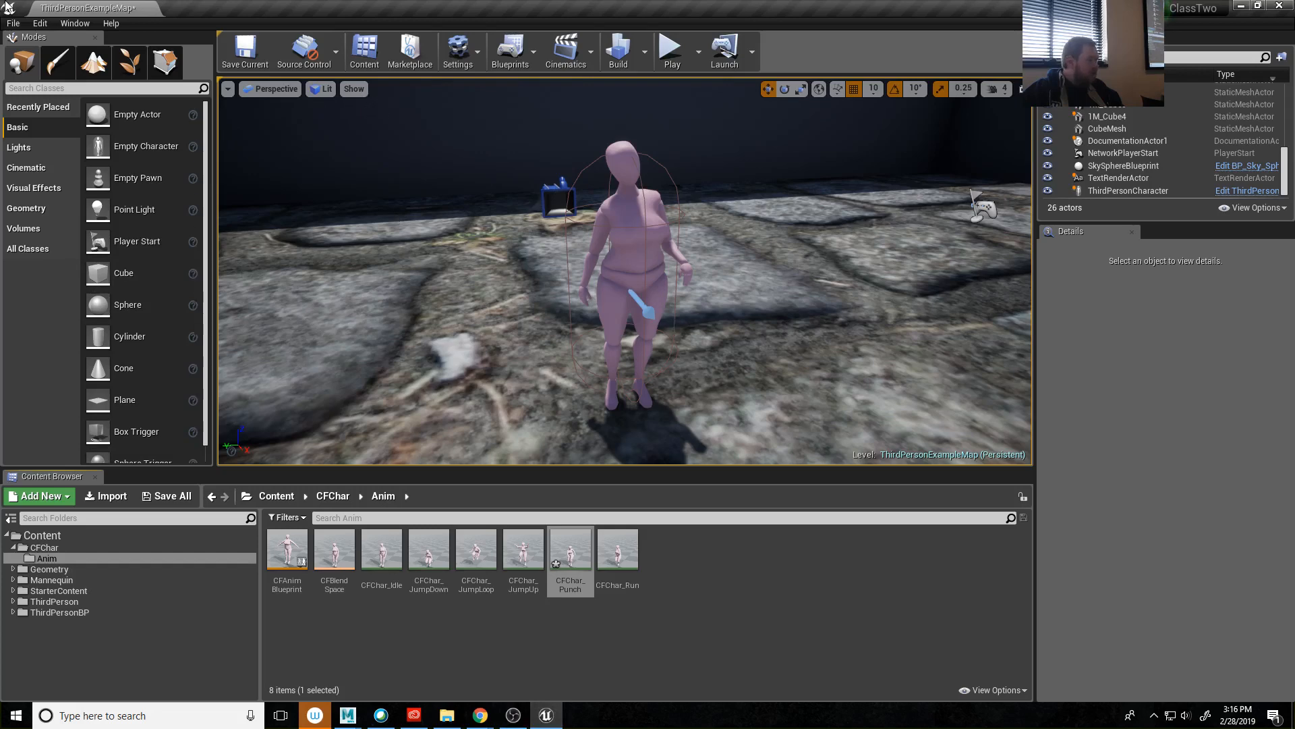
key(ctrl+shift+s)
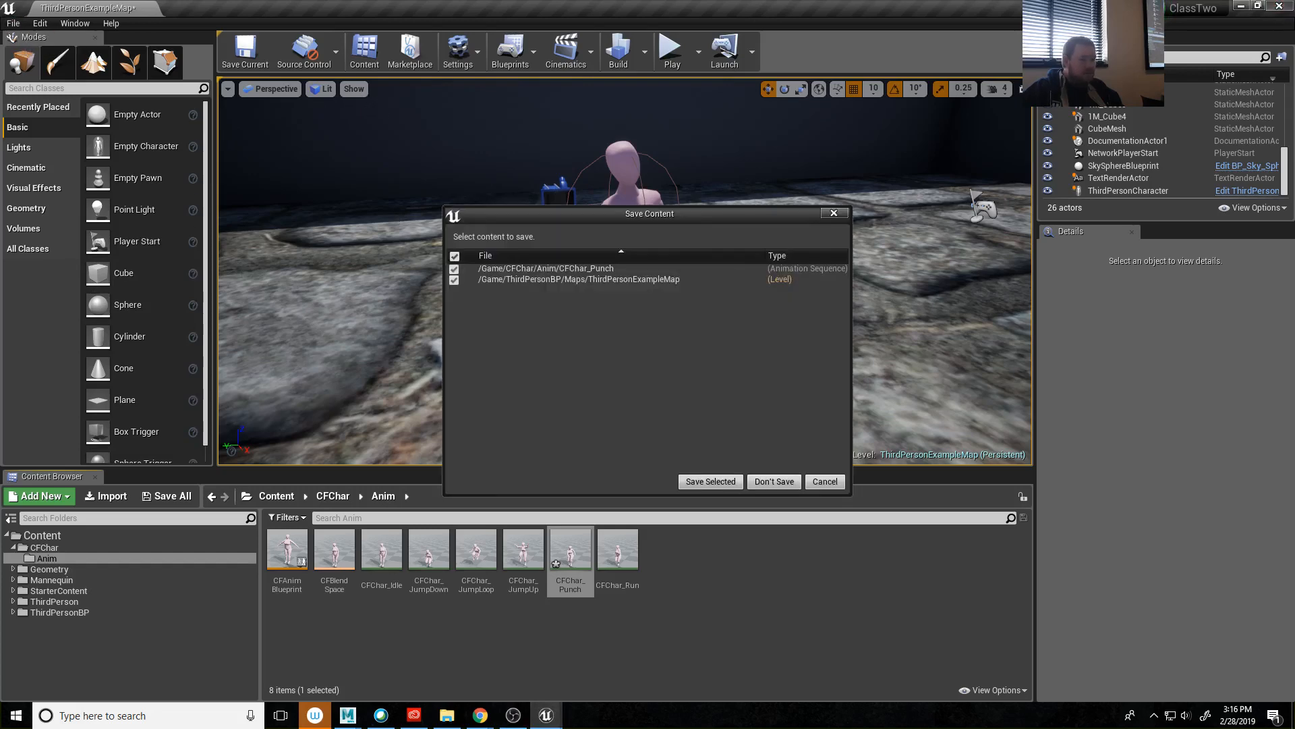
click(710, 481)
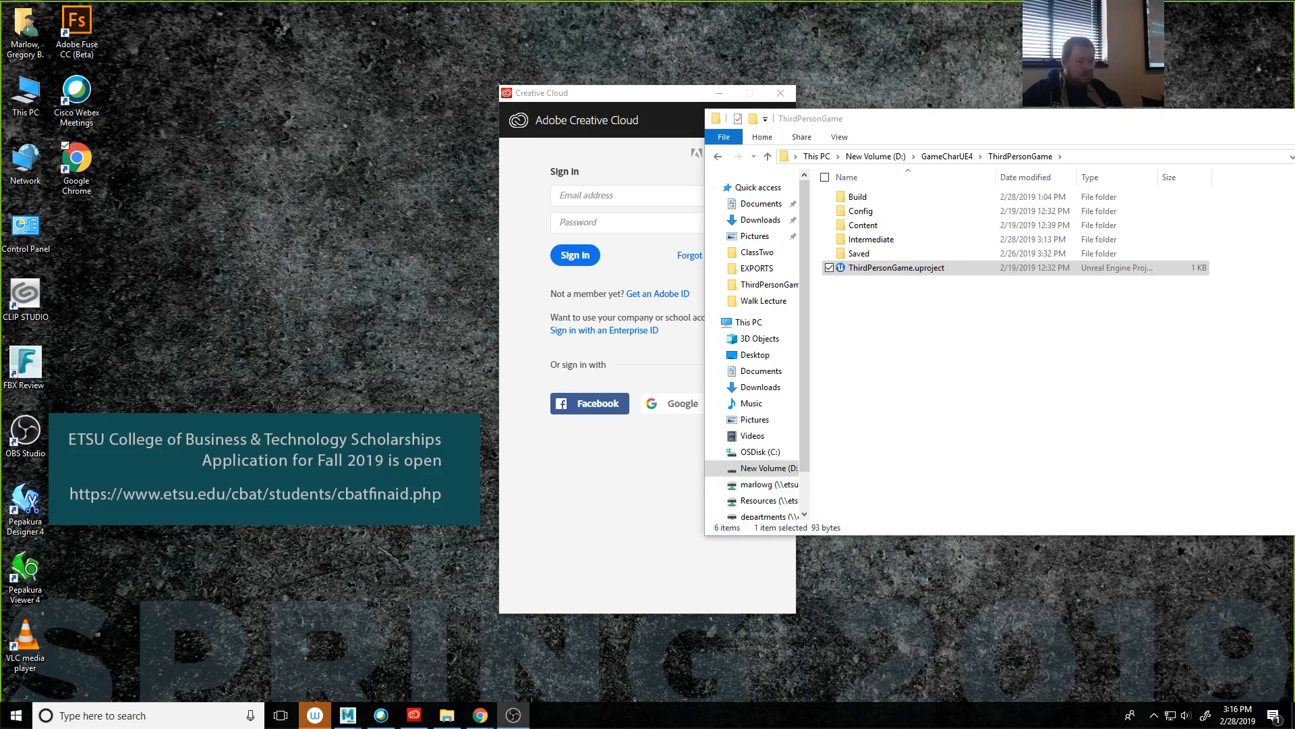
Open the ThirdPersonGame.uproject project from the ThirdPersonGame folder inside GameCharUE4.
click(947, 155)
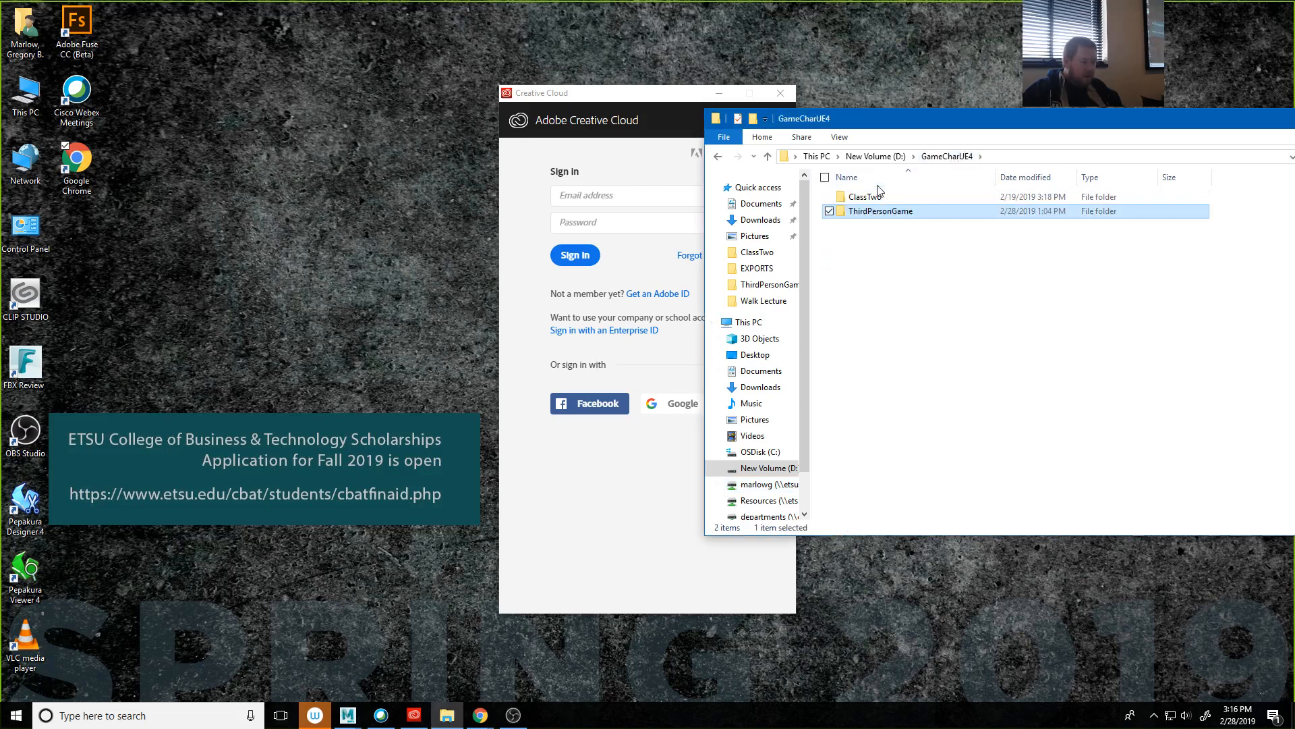
double_click(857, 212)
double_click(883, 268)
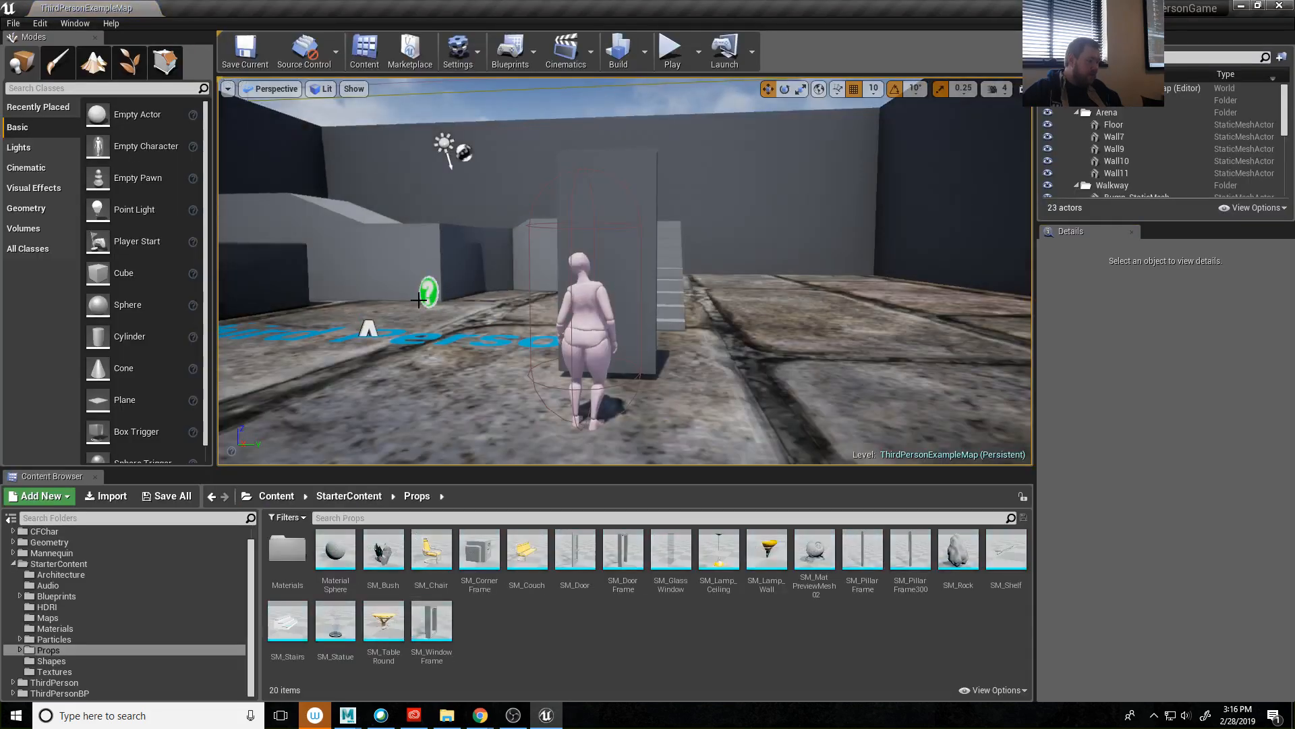
Inspect the ThirdPersonExampleMap level around the character, play-test it briefly, and stop the play session.
right_drag(676, 296, 843, 300)
right_drag(503, 316, 533, 317)
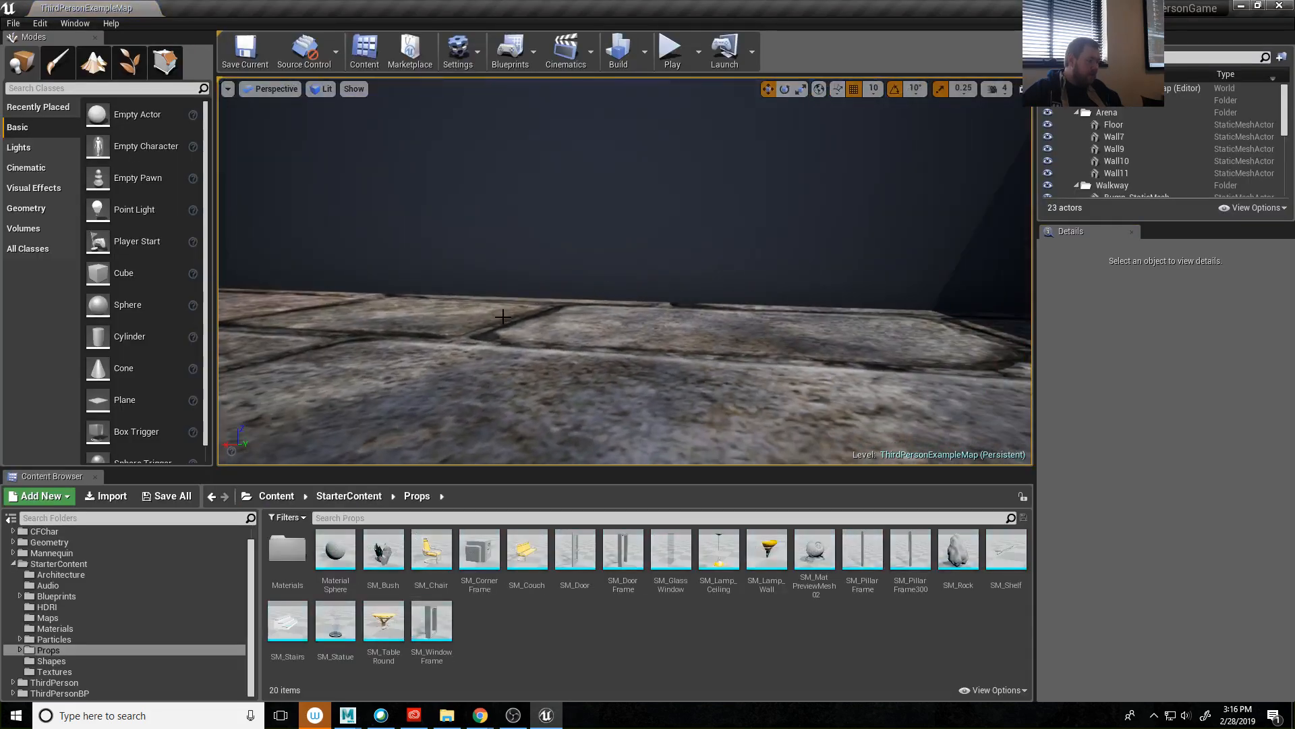
drag(484, 301, 431, 298)
drag(344, 330, 505, 315)
scroll(506, 315, up, 5)
mouse_move(472, 314)
middle_down()
mouse_move(540, 330)
mouse_move(445, 331)
mouse_move(484, 302)
middle_up()
click(670, 50)
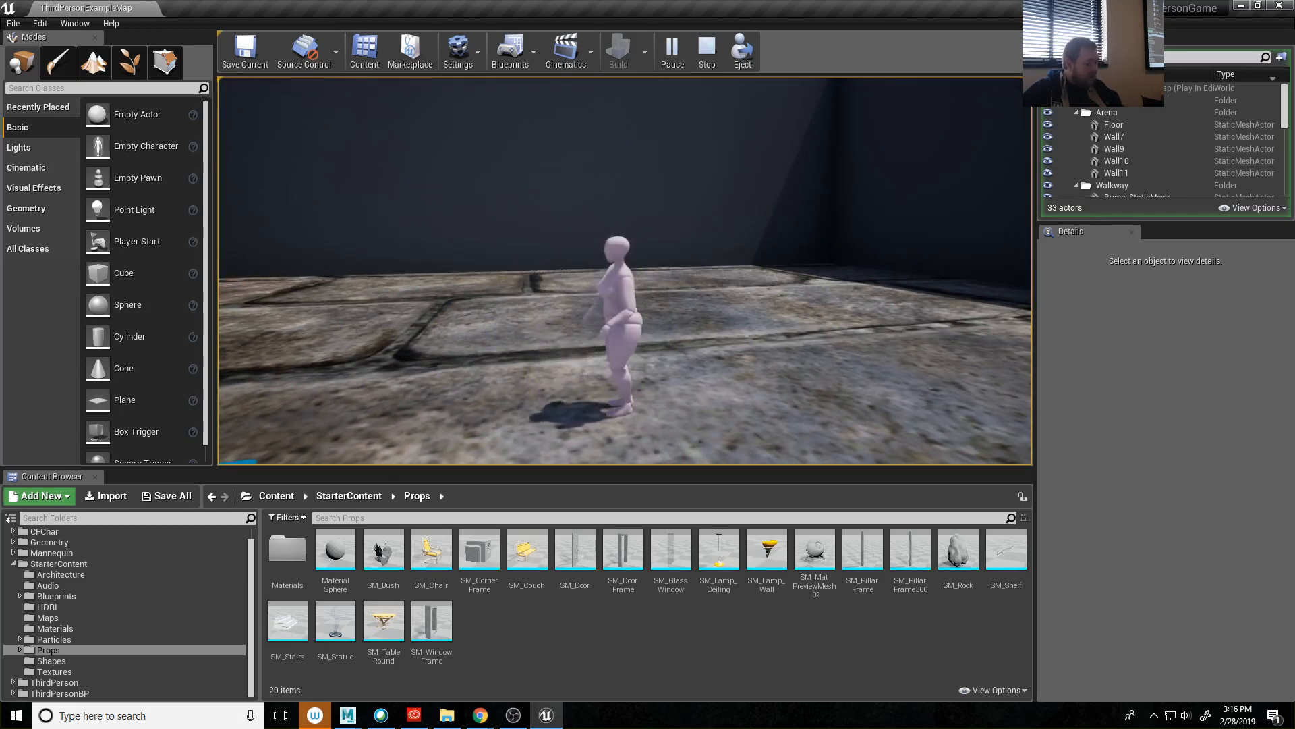
key(Escape)
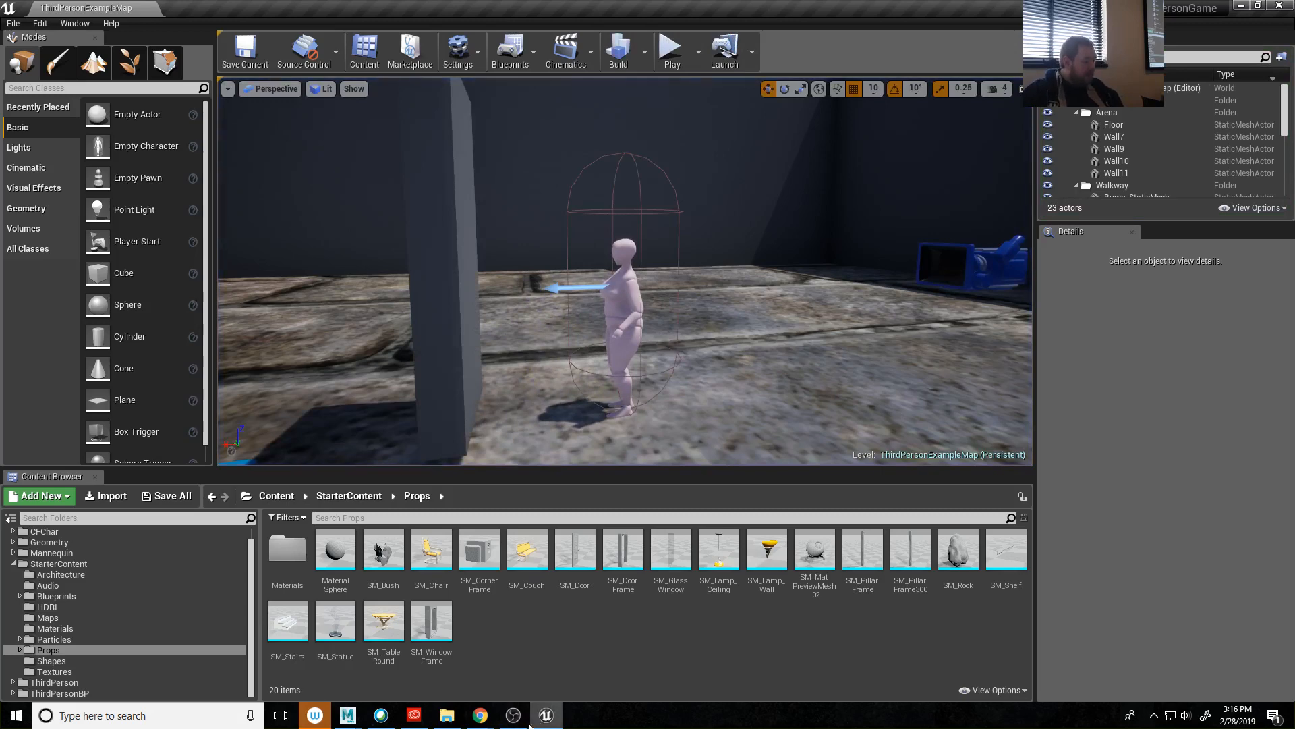
Switch to Maya and open the scene CurvyFemaleAnim.0006.mb in place of the current one.
mouse_move(347, 713)
click(411, 675)
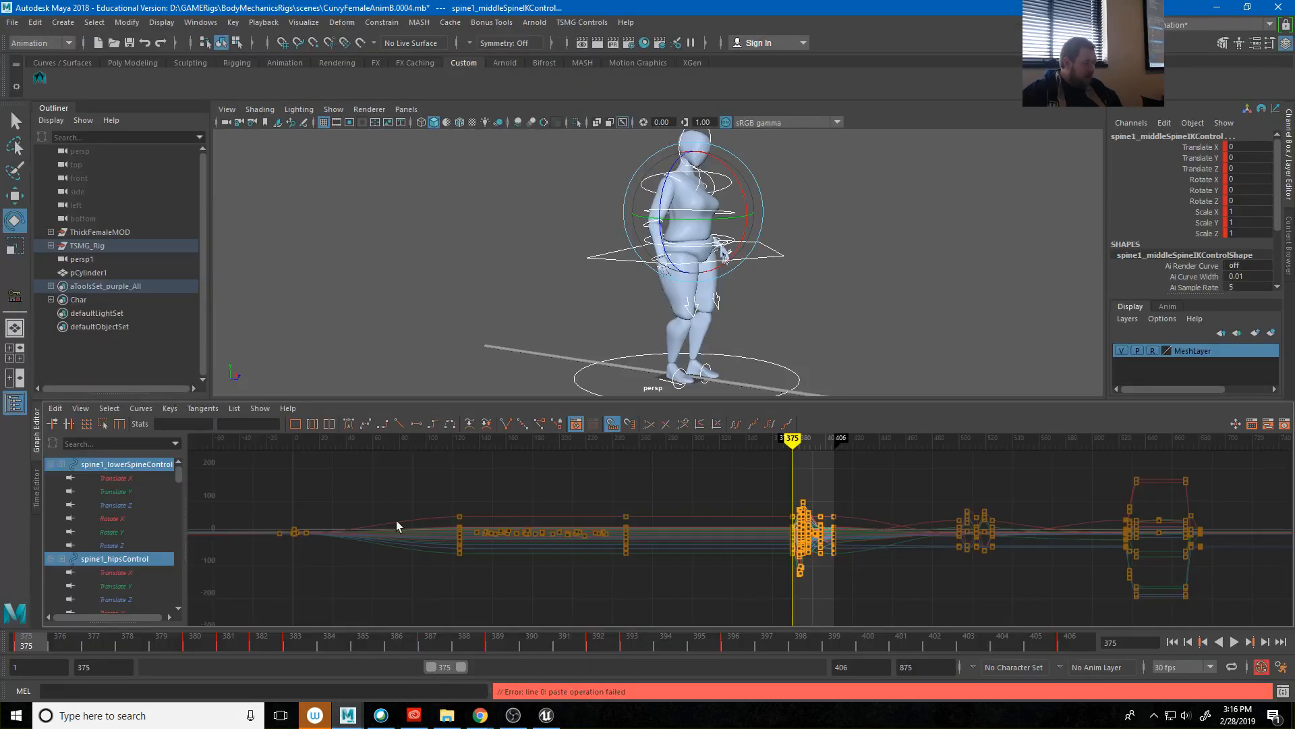
click(13, 23)
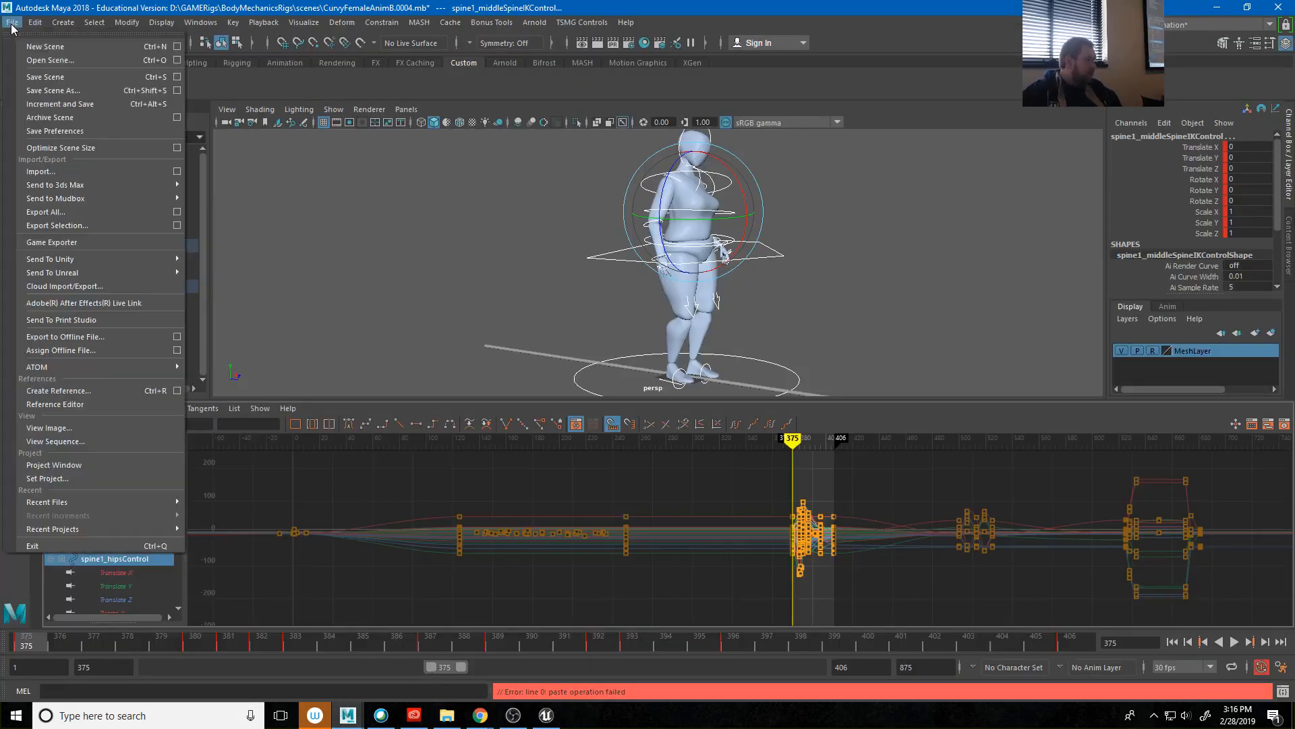
click(50, 53)
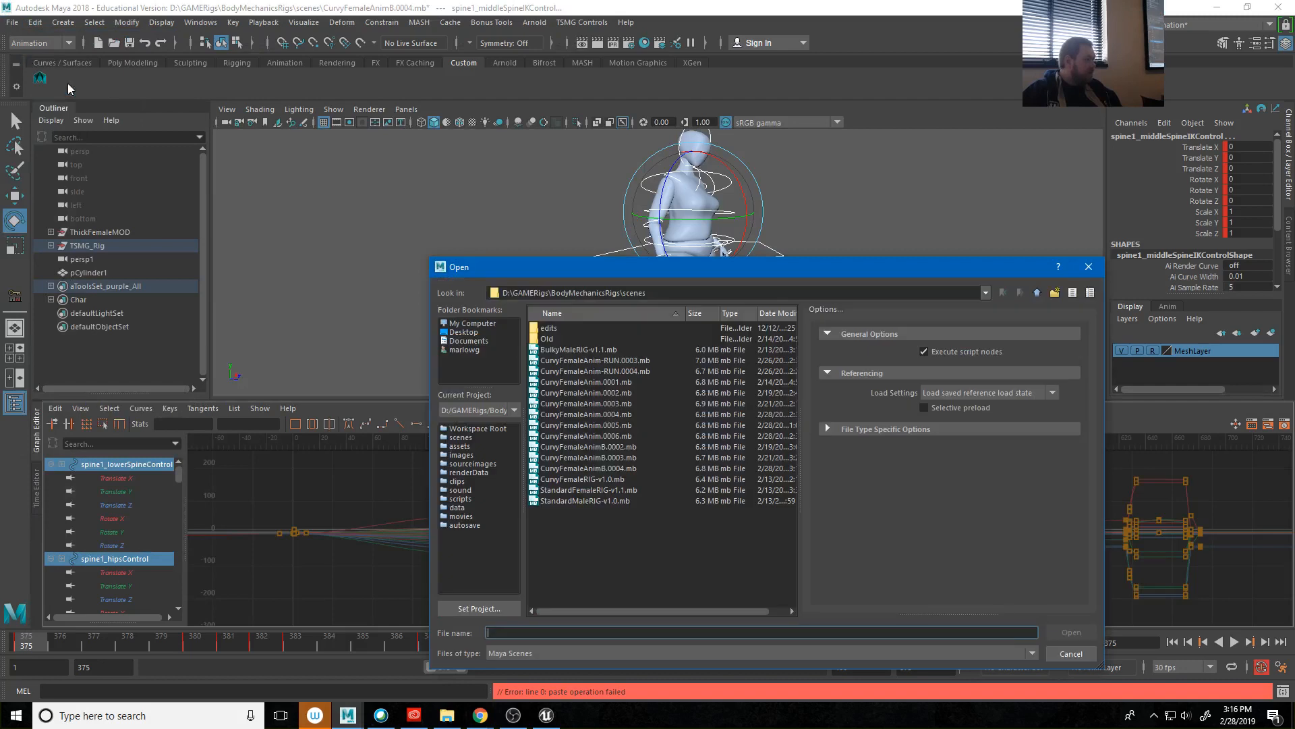
click(614, 437)
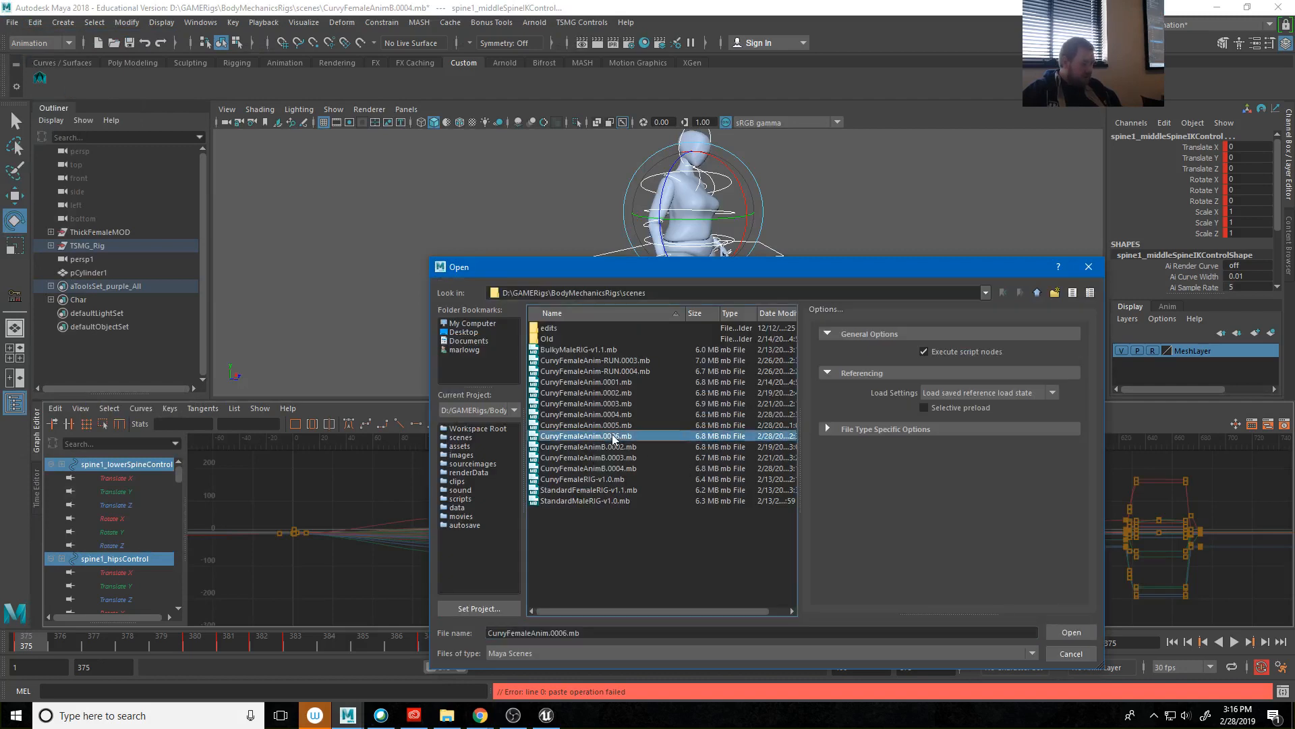
click(1072, 632)
click(648, 362)
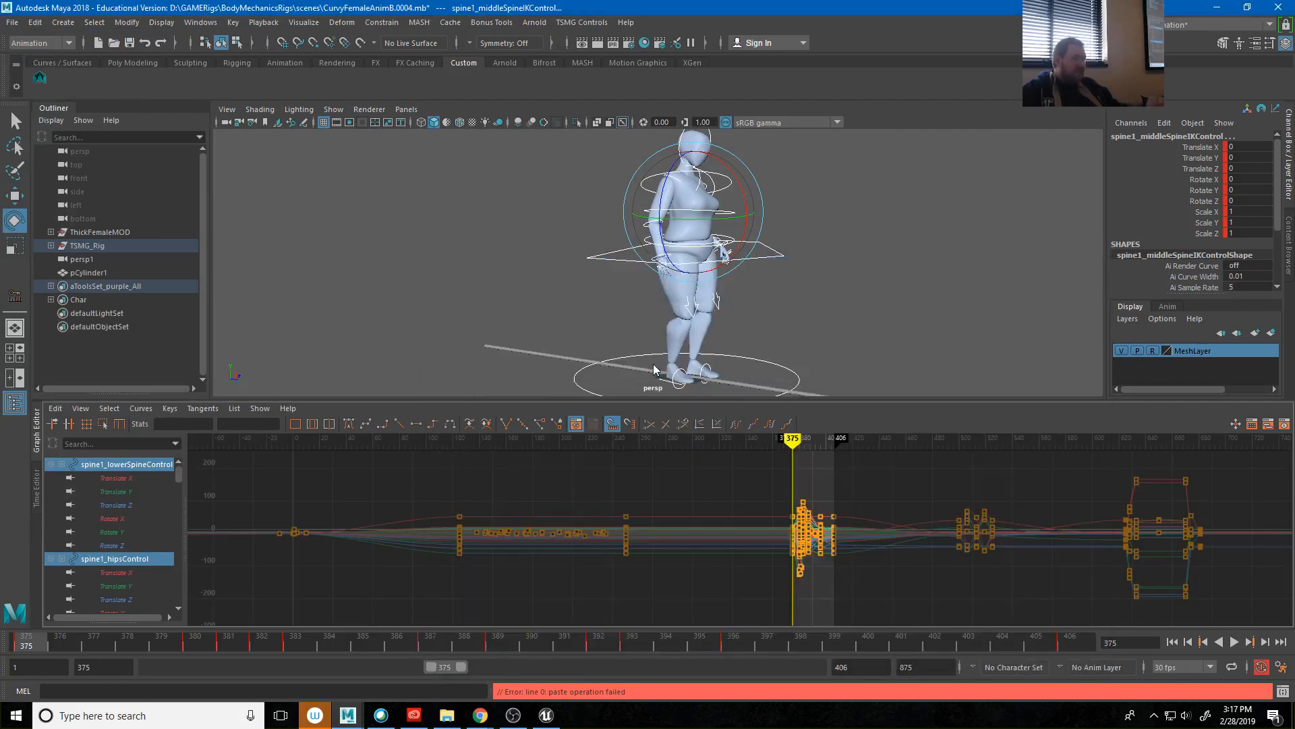
click(658, 395)
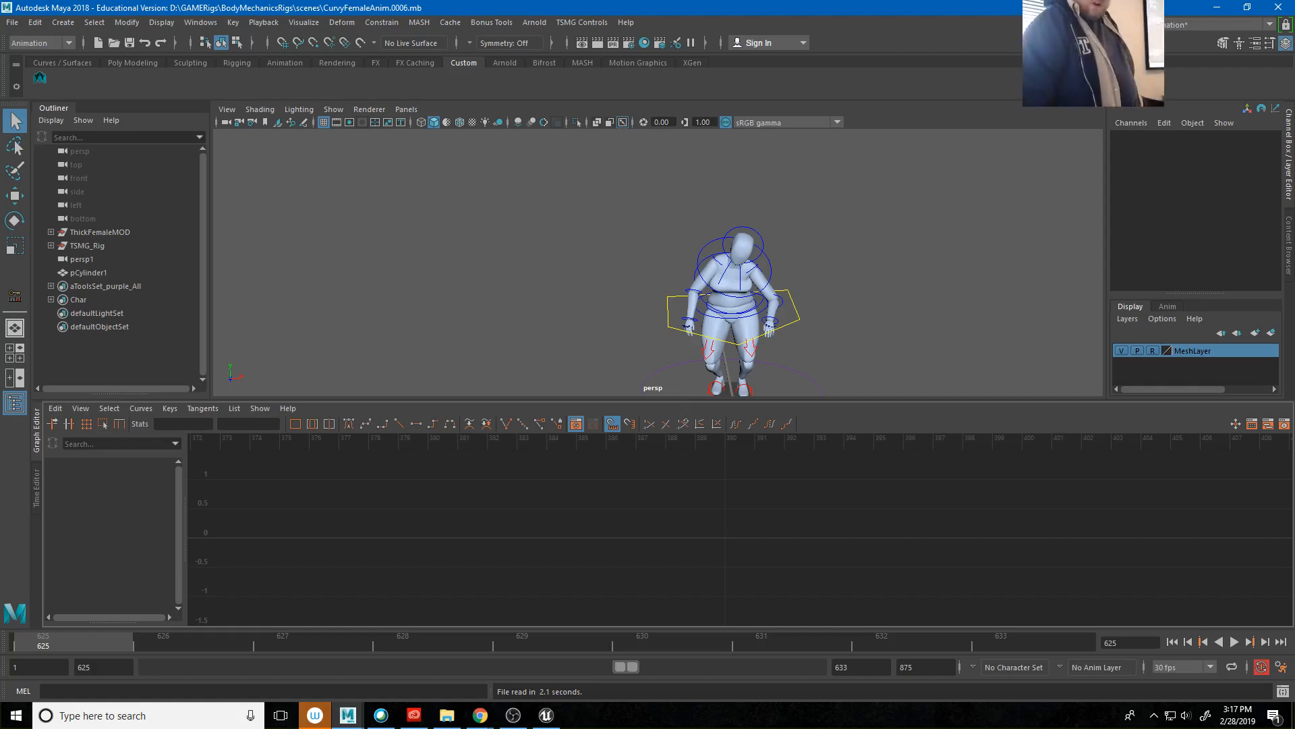
Open the Game Exporter enlarged enough to list all animation clips, and switch the workspace to Maya Classic.
click(3, 22)
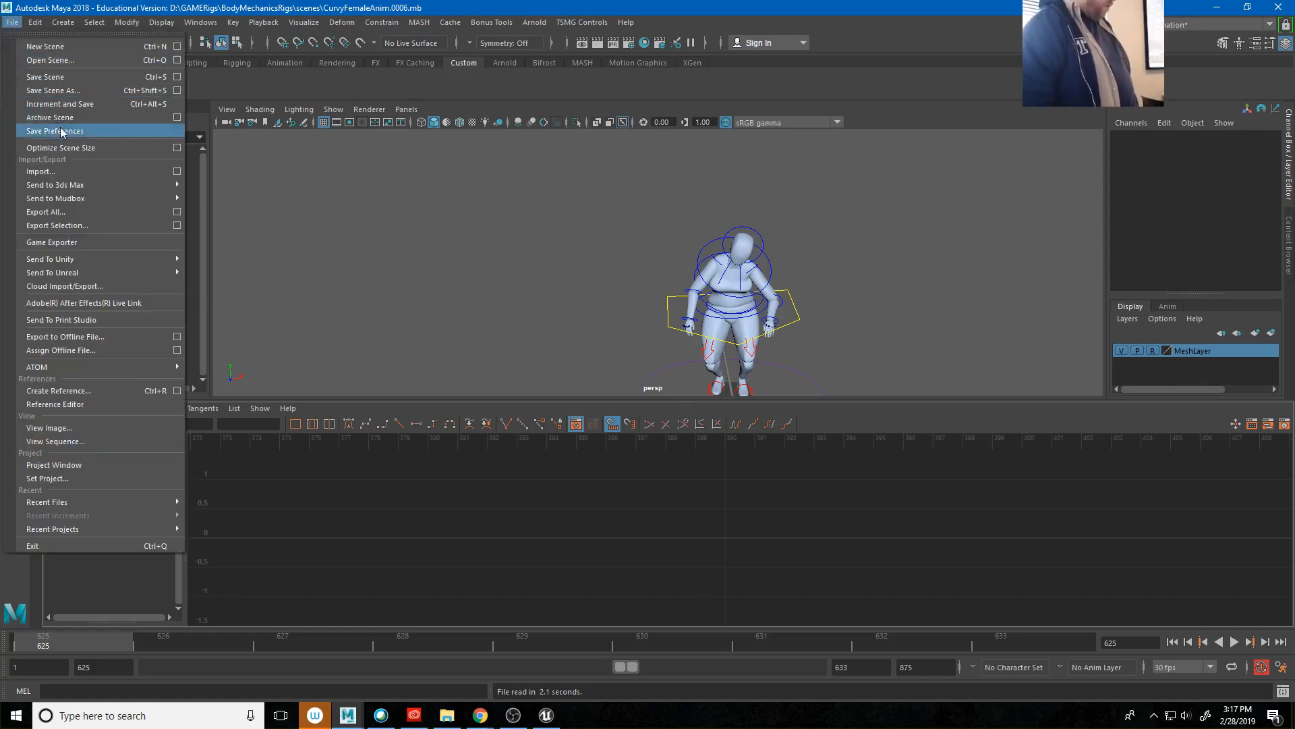
click(73, 244)
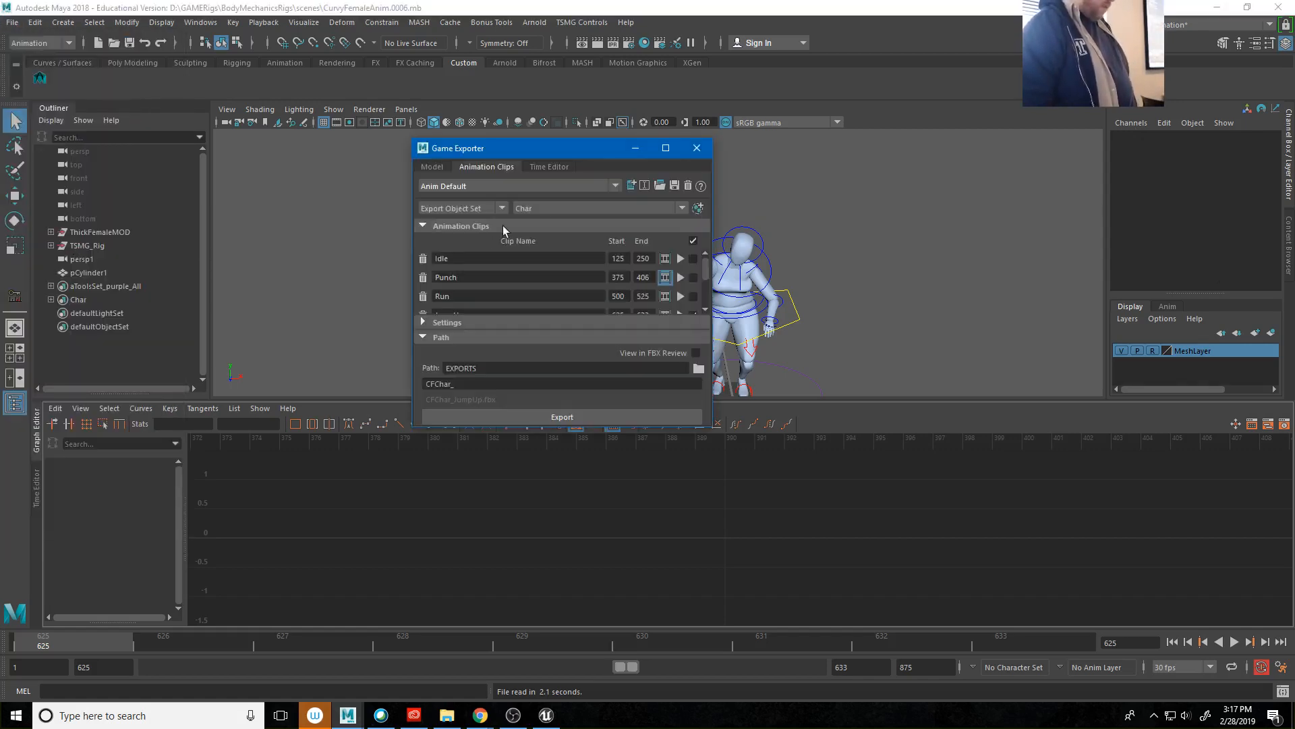
drag(500, 158, 133, 71)
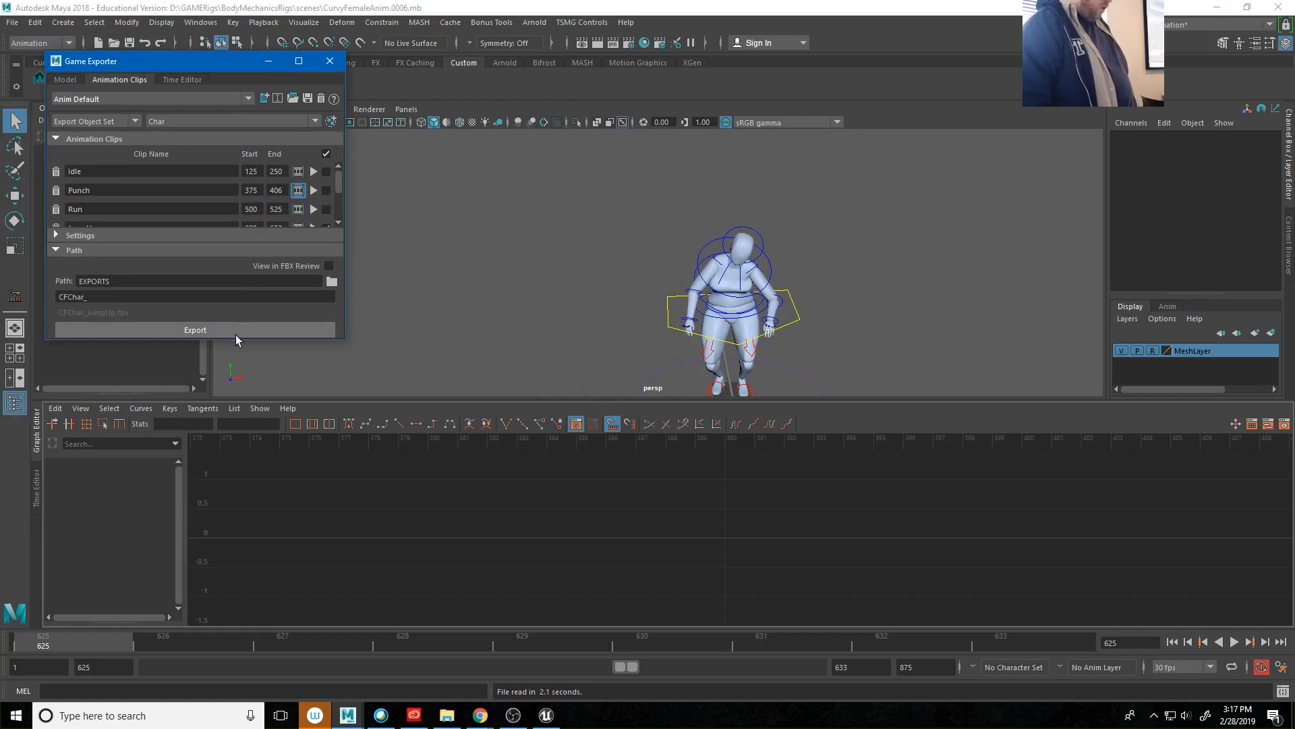
drag(234, 339, 256, 465)
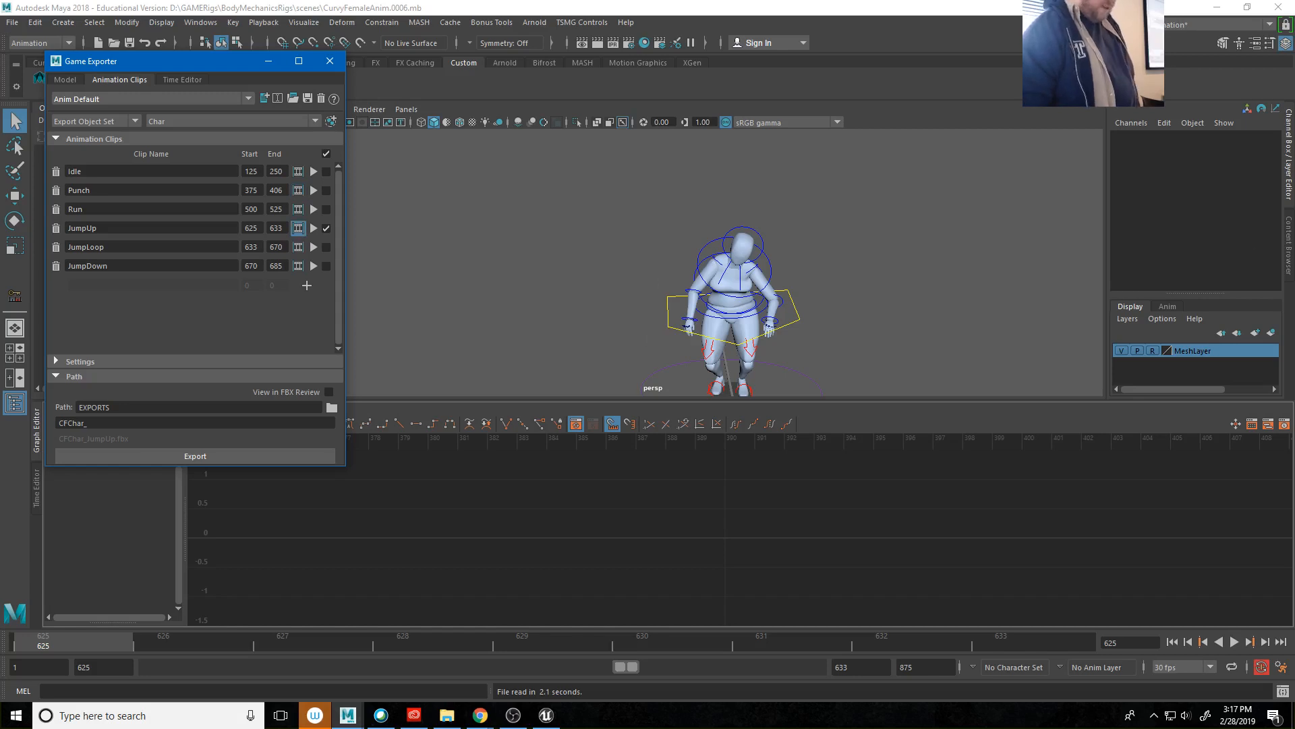
click(1211, 26)
click(1194, 49)
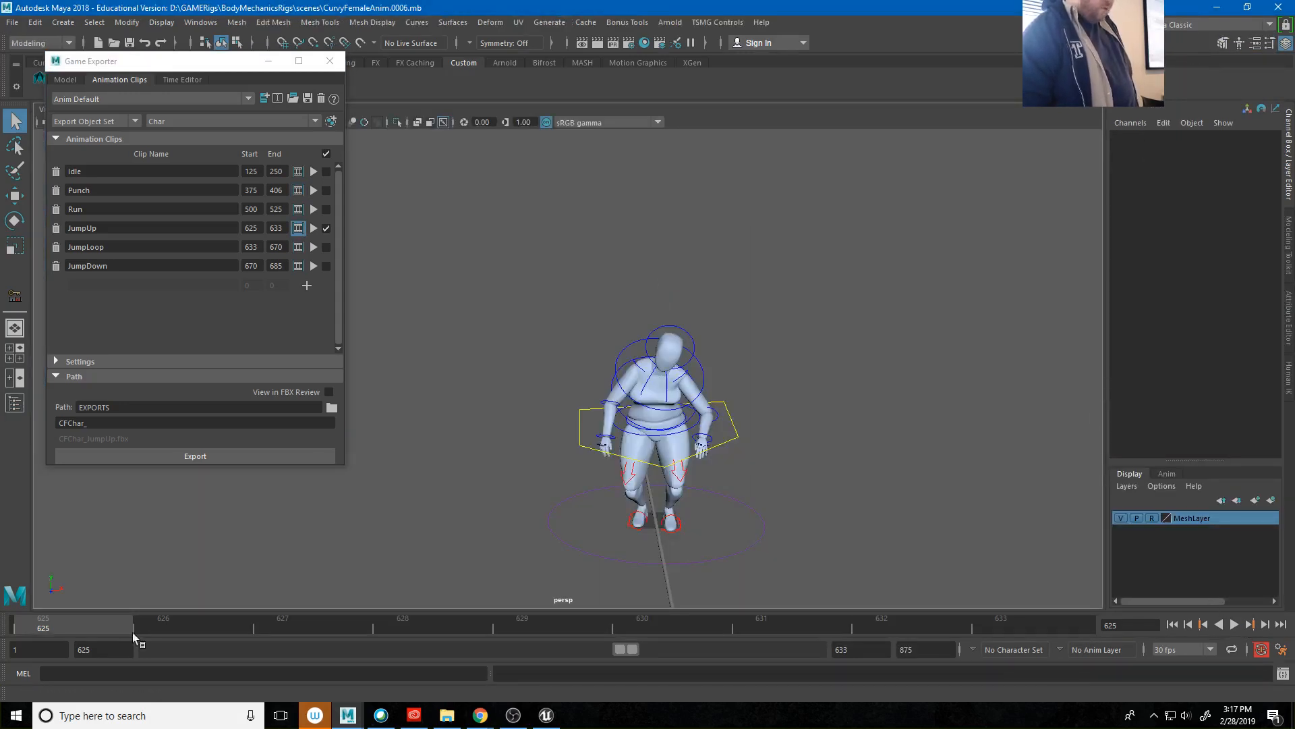
Play the JumpUp clip, frames 625 to 633, from a side view of the character and stop playback.
click(298, 452)
alt+drag(442, 463, 566, 464)
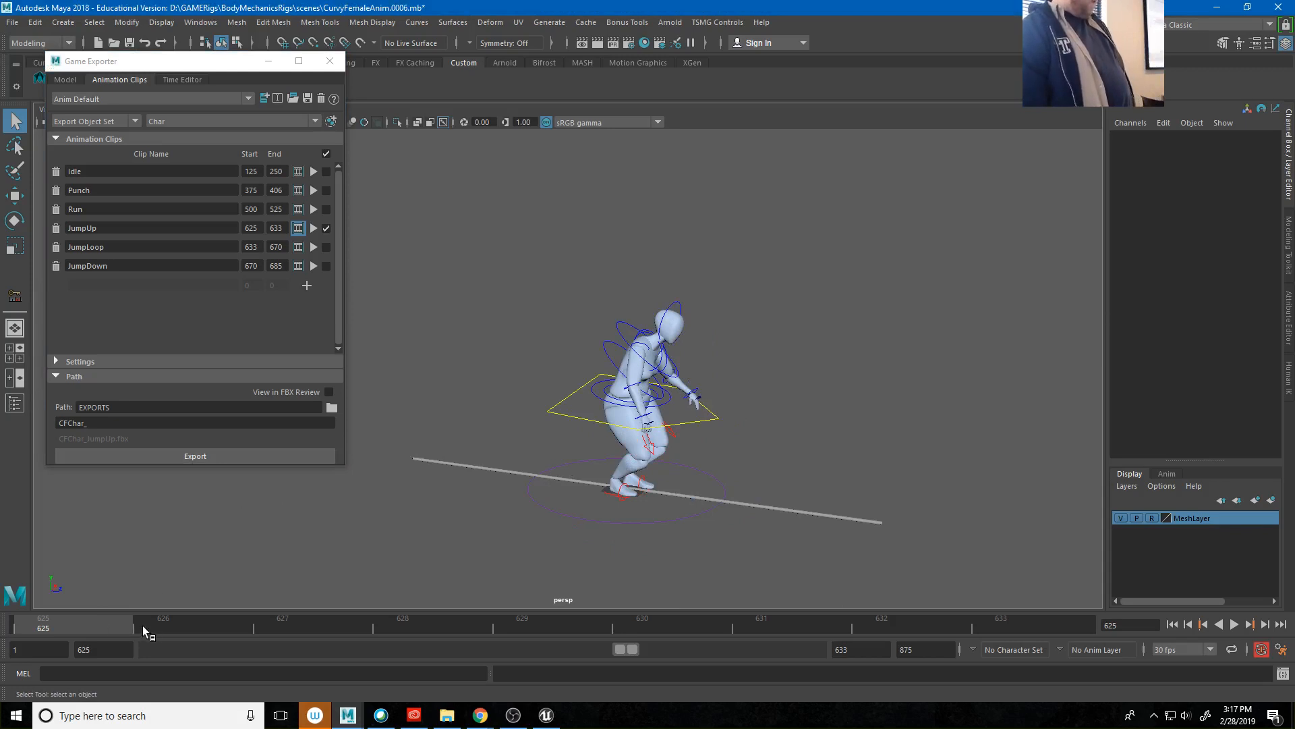
key(alt+v)
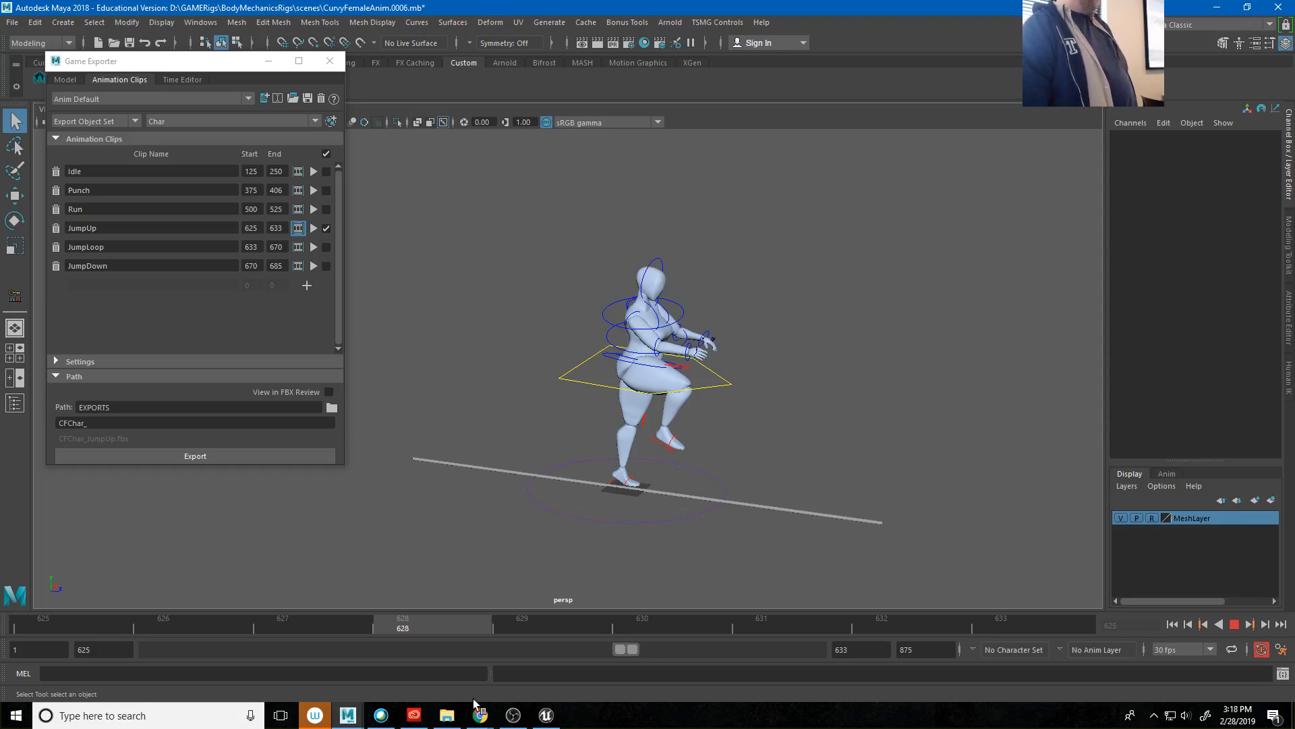
key(Escape)
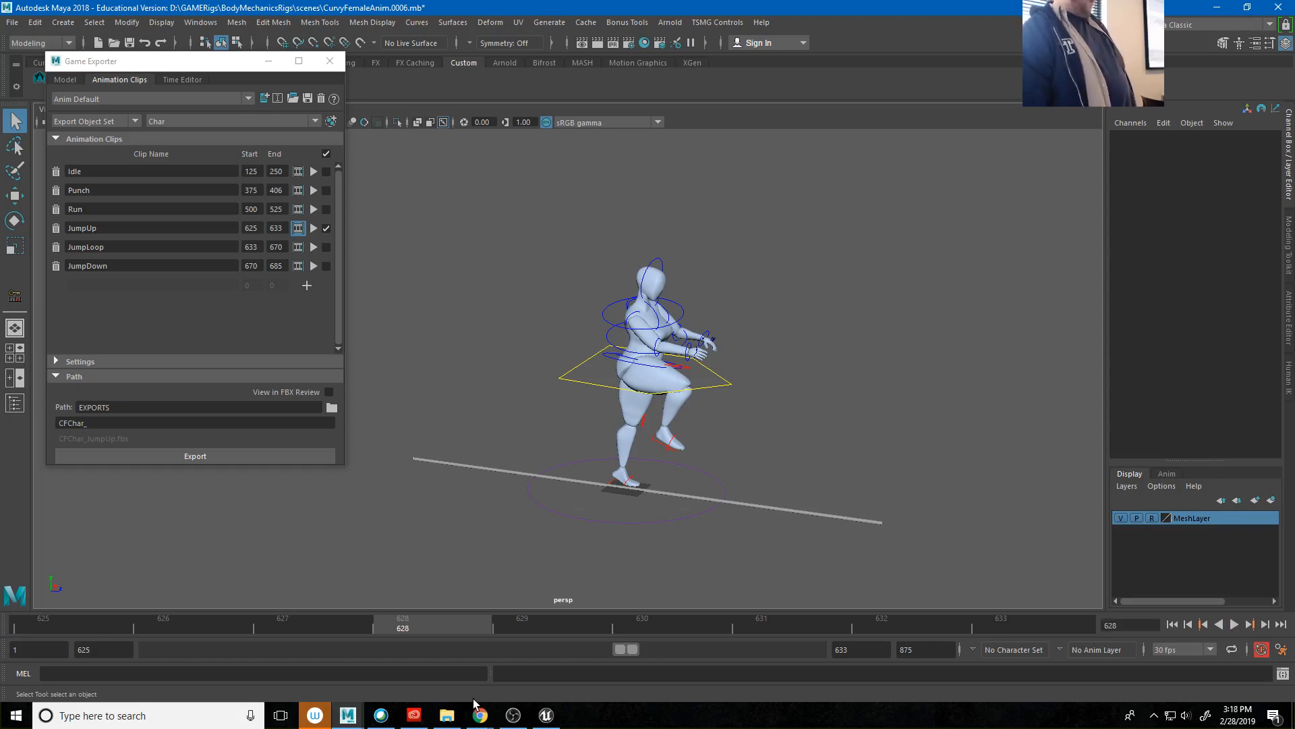
Set the playback range to the JumpLoop clip, frames 633 to 670, play it through, and stop.
click(297, 247)
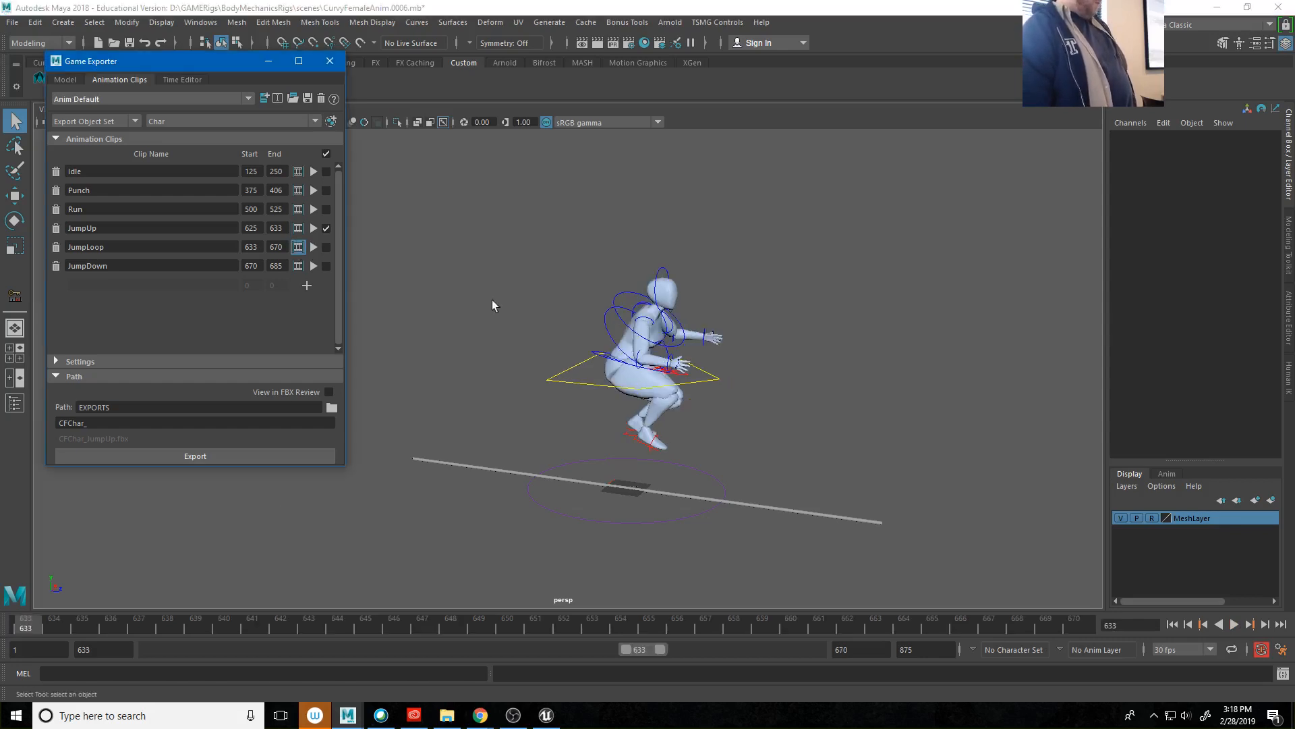
click(1234, 626)
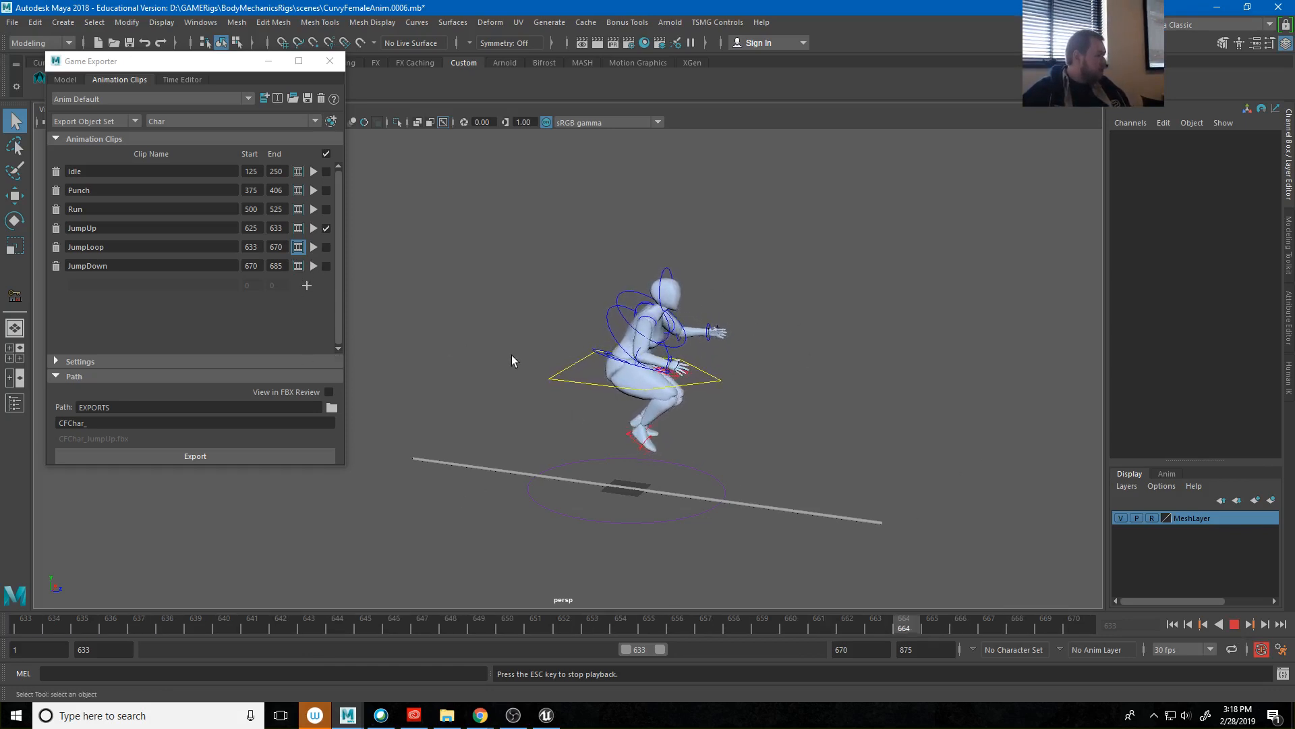
drag(512, 355, 564, 407)
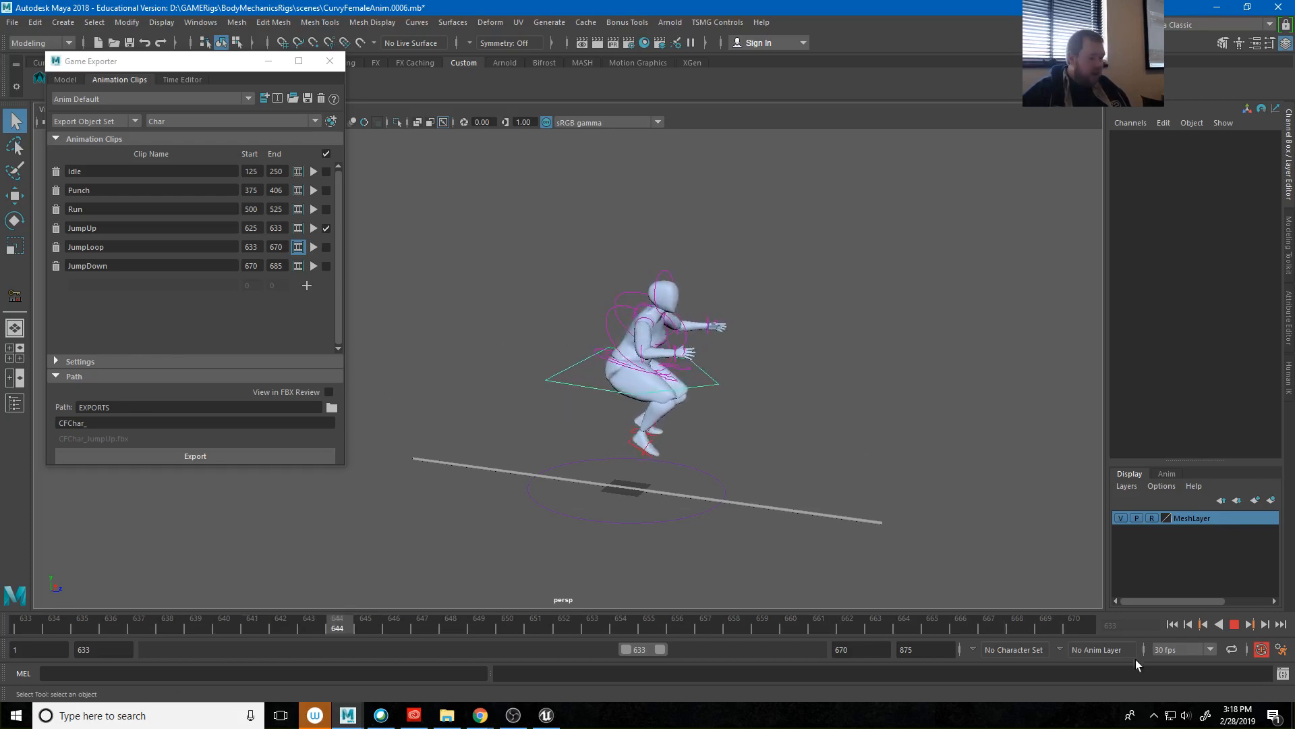
click(1235, 629)
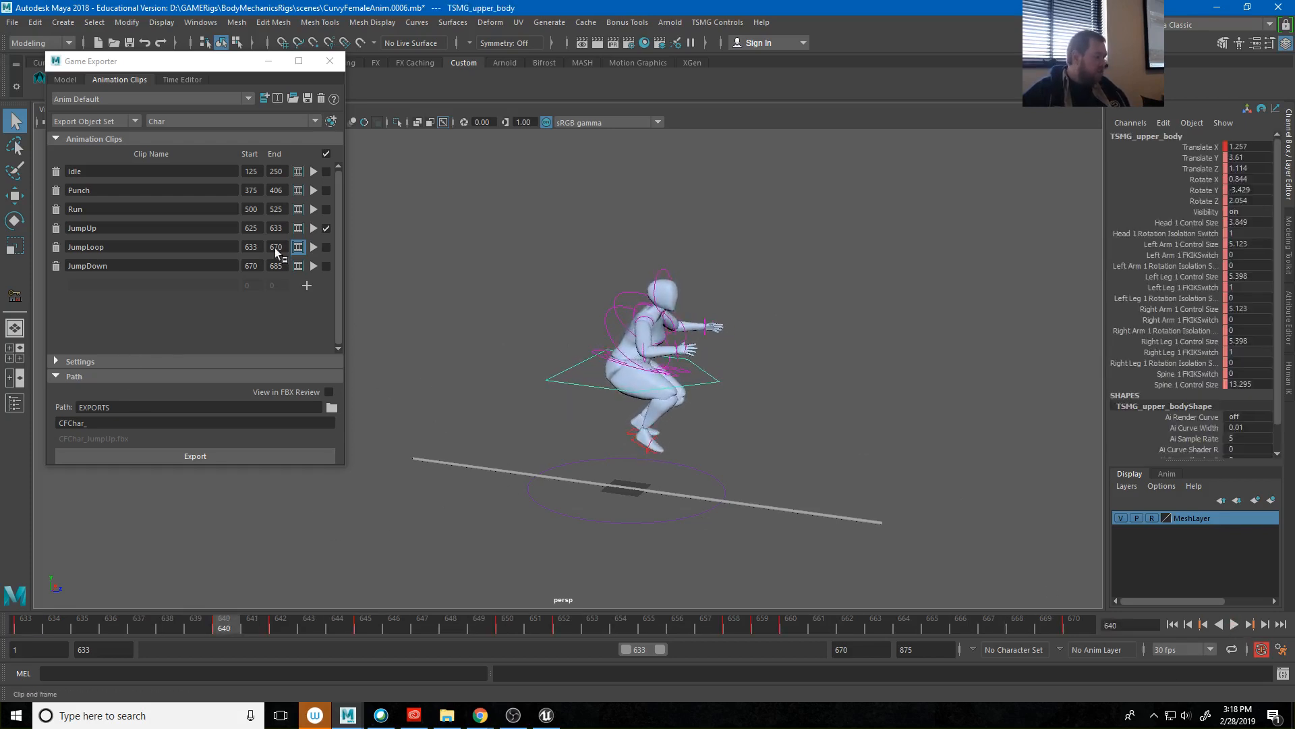
Compare the pose at frame 670, where JumpLoop ends and JumpDown starts, by switching between both clip ranges.
click(298, 267)
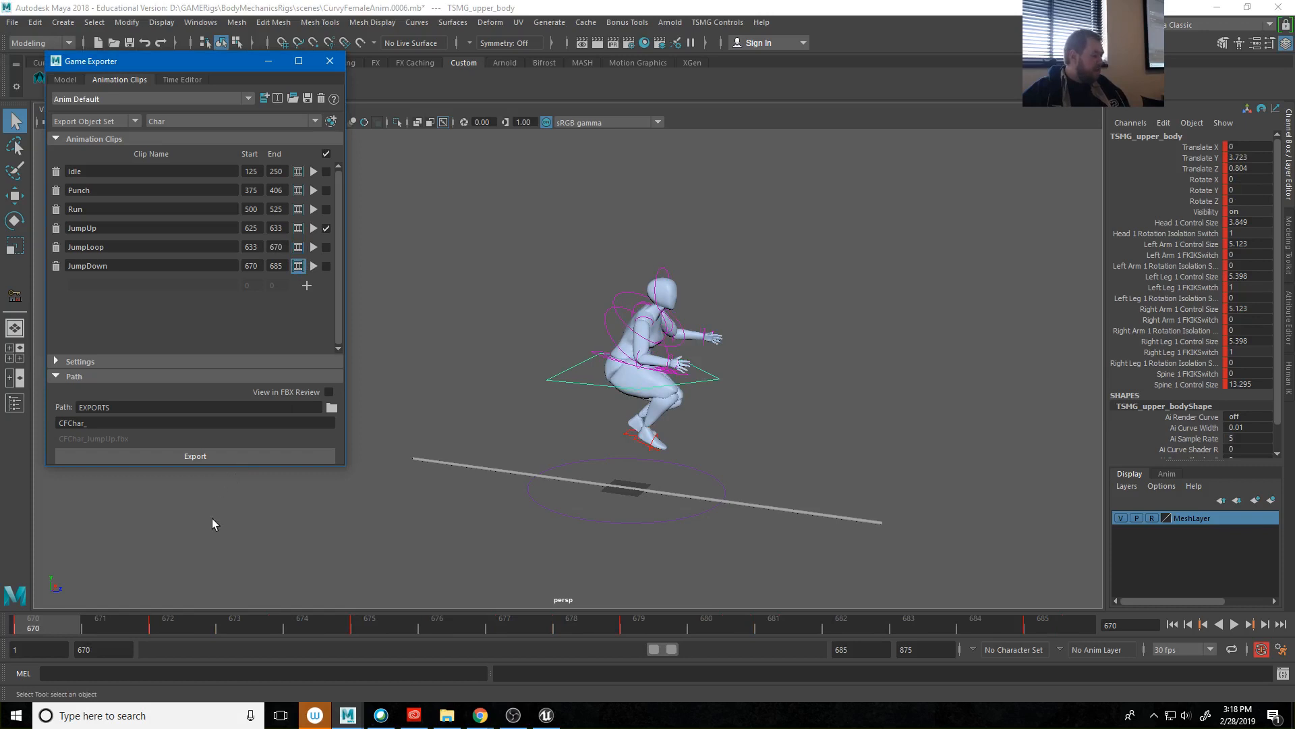
click(297, 247)
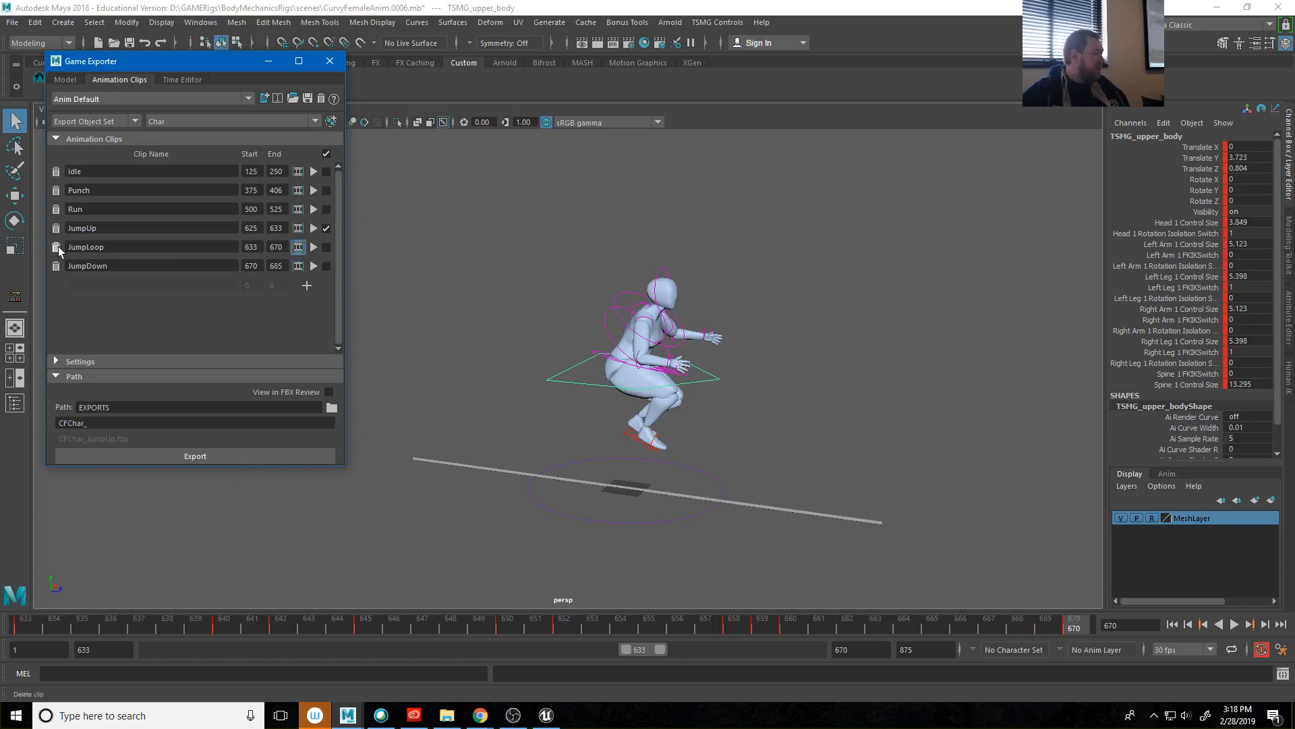
click(298, 267)
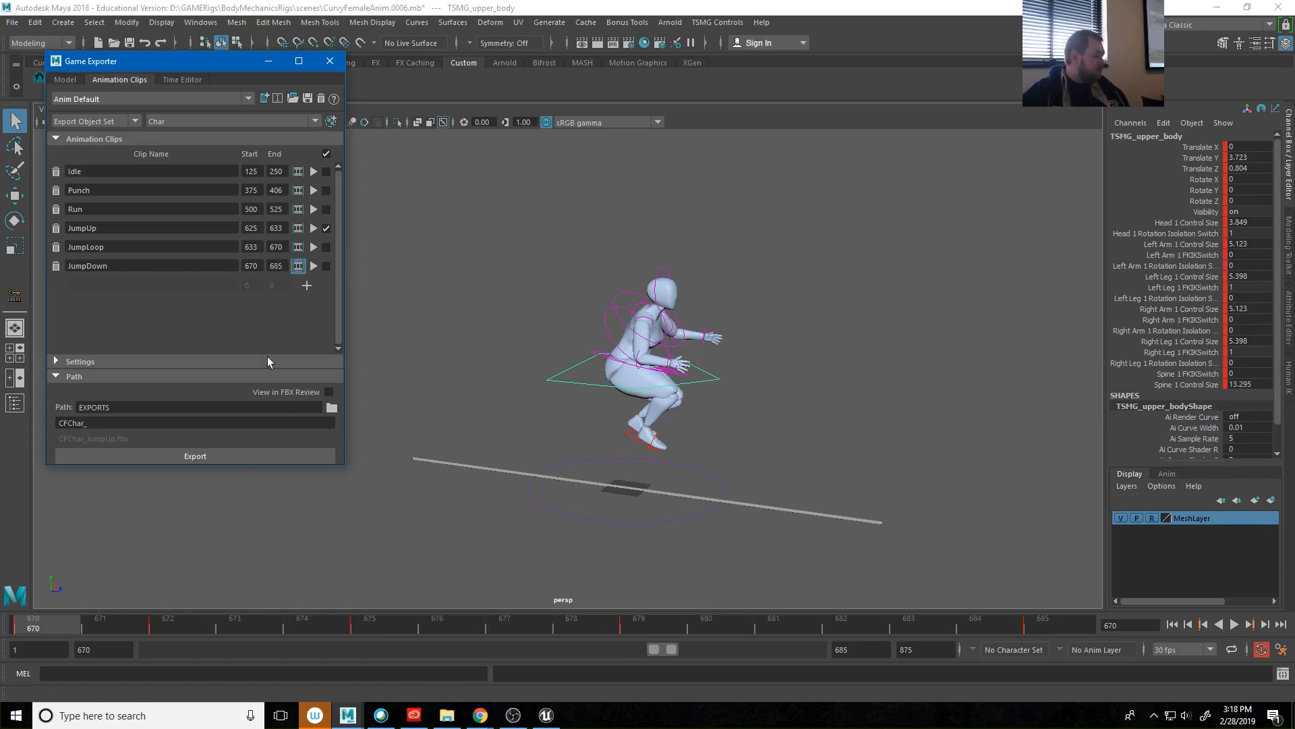
Scrub through the JumpDown clip from frame 670 to frame 685 to review the landing.
click(32, 627)
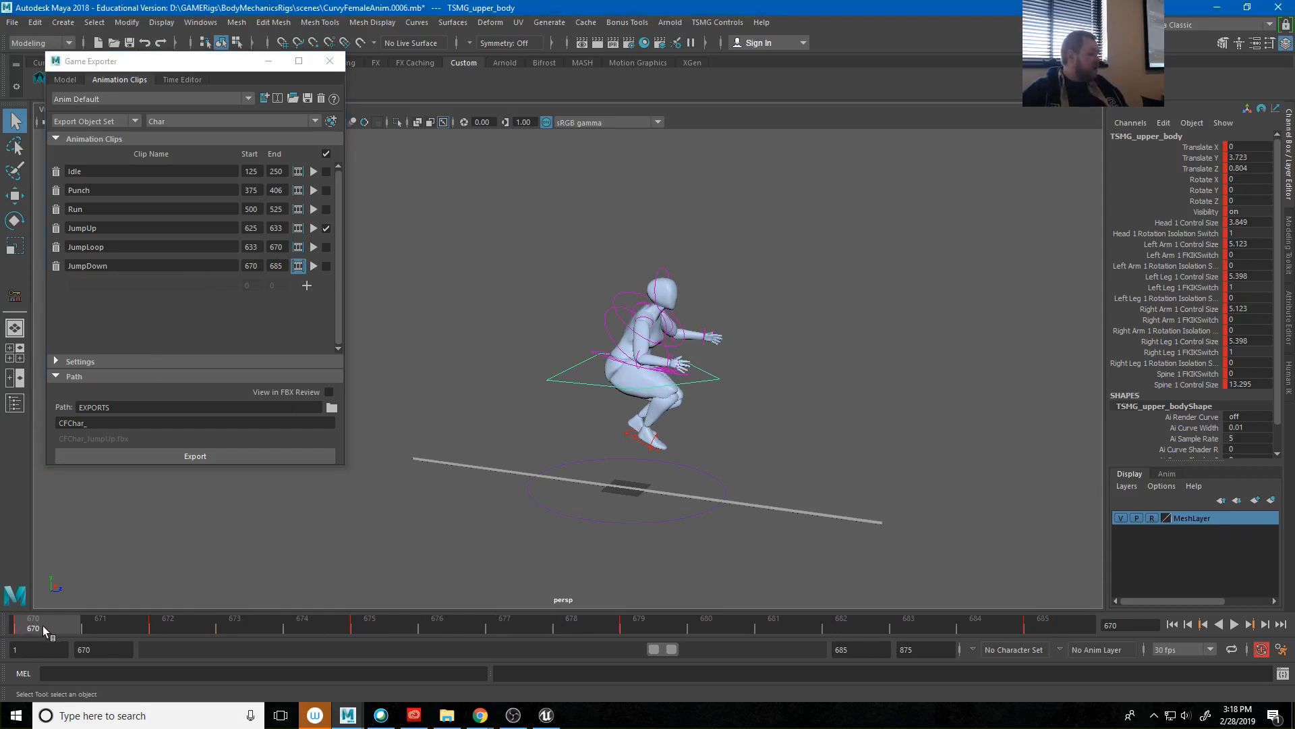
drag(43, 626, 205, 644)
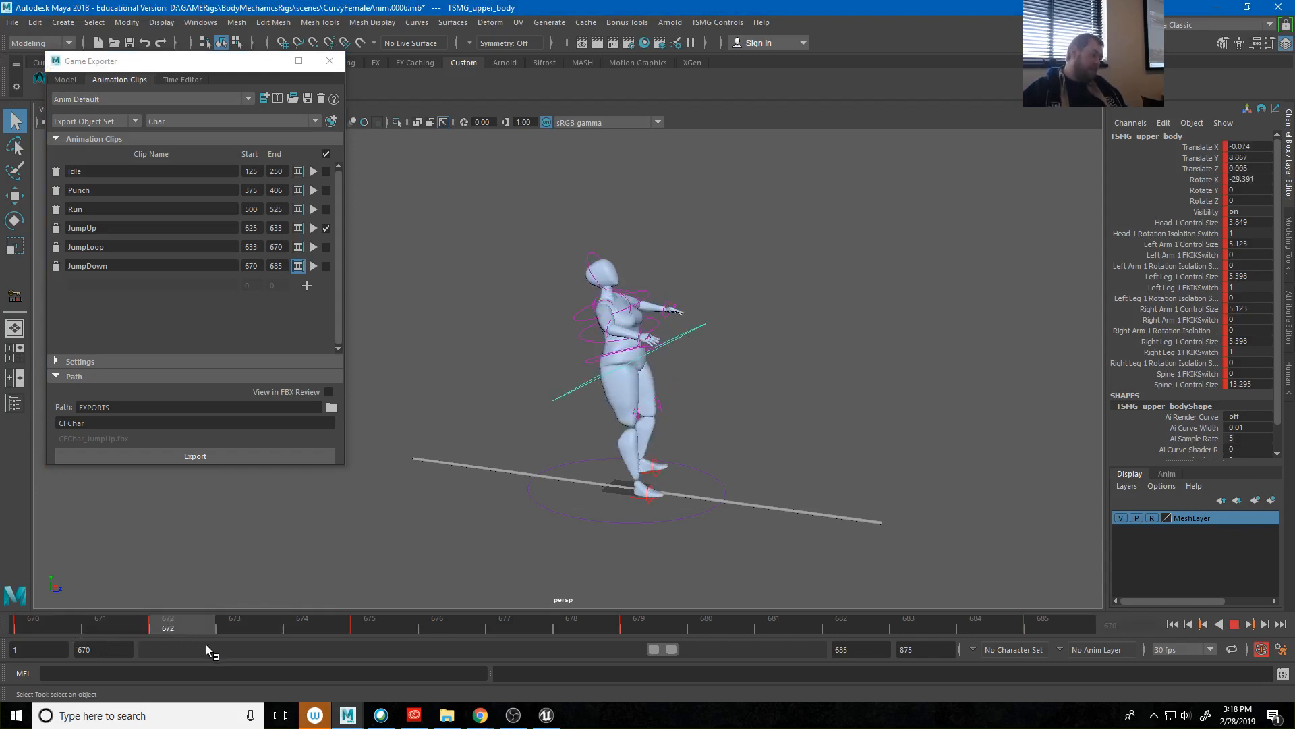
drag(209, 645, 1082, 634)
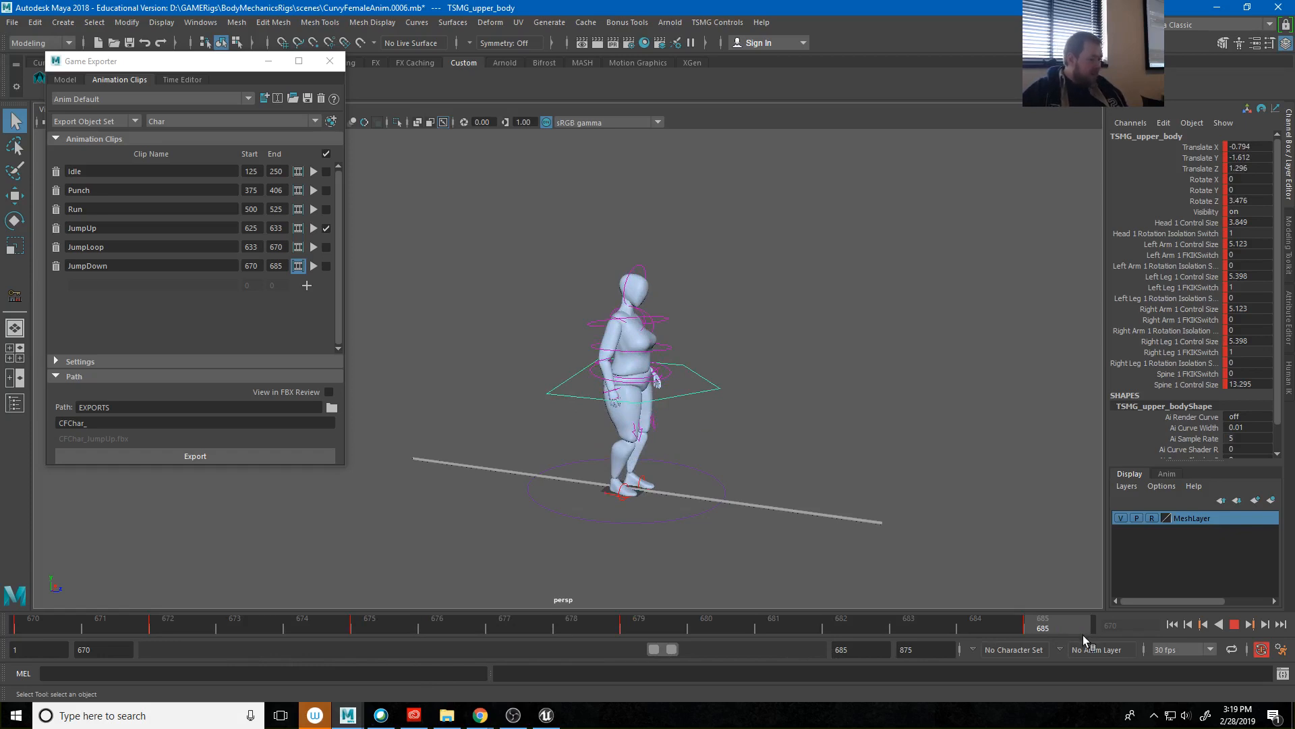
drag(1083, 634, 1083, 634)
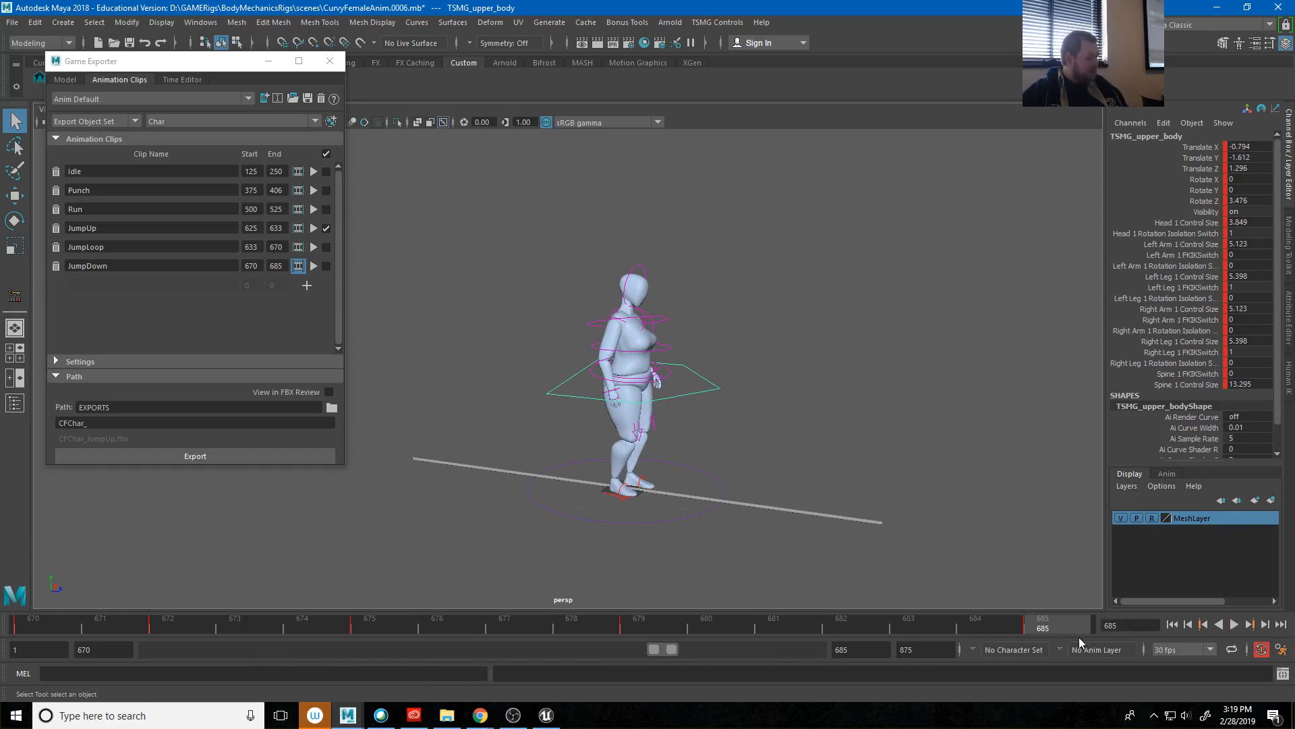
Switch to Unreal Editor, open the CFChar_JumpUp animation from CFChar/Anim, and view its preview from the side.
click(547, 715)
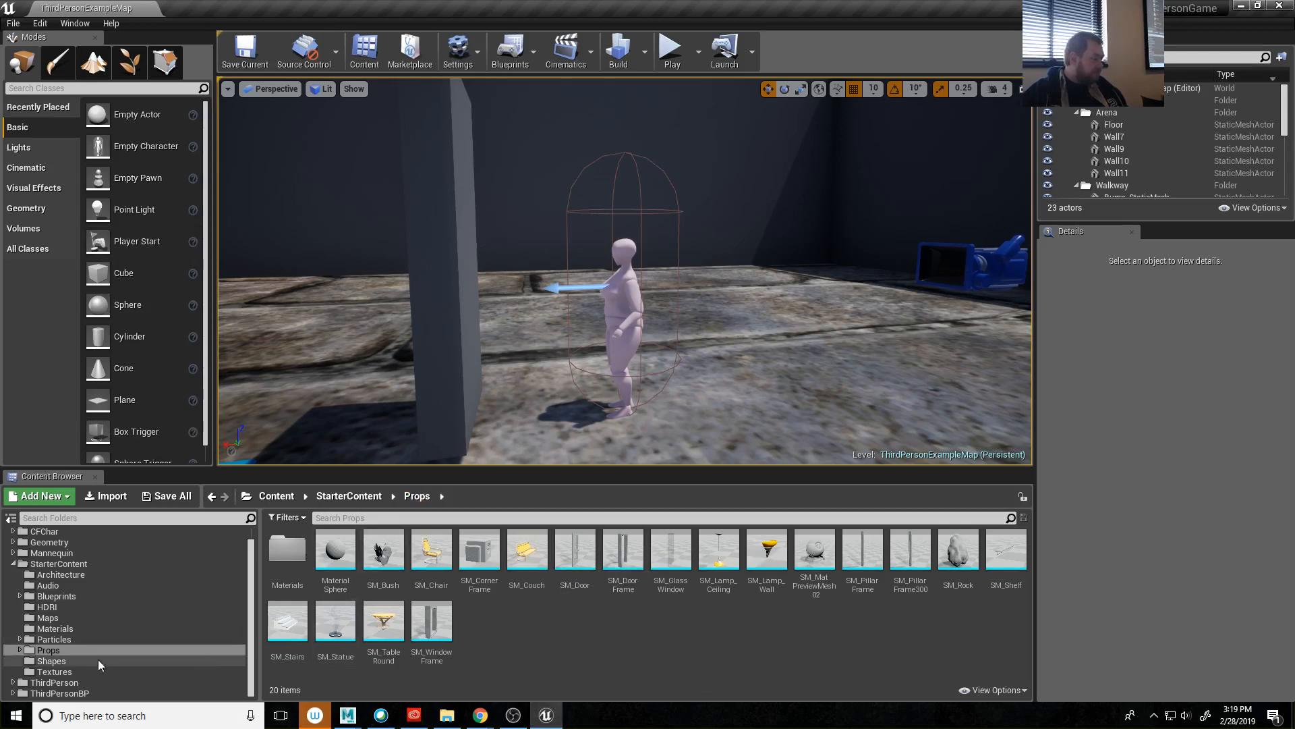
scroll(79, 613, up, 2)
click(44, 548)
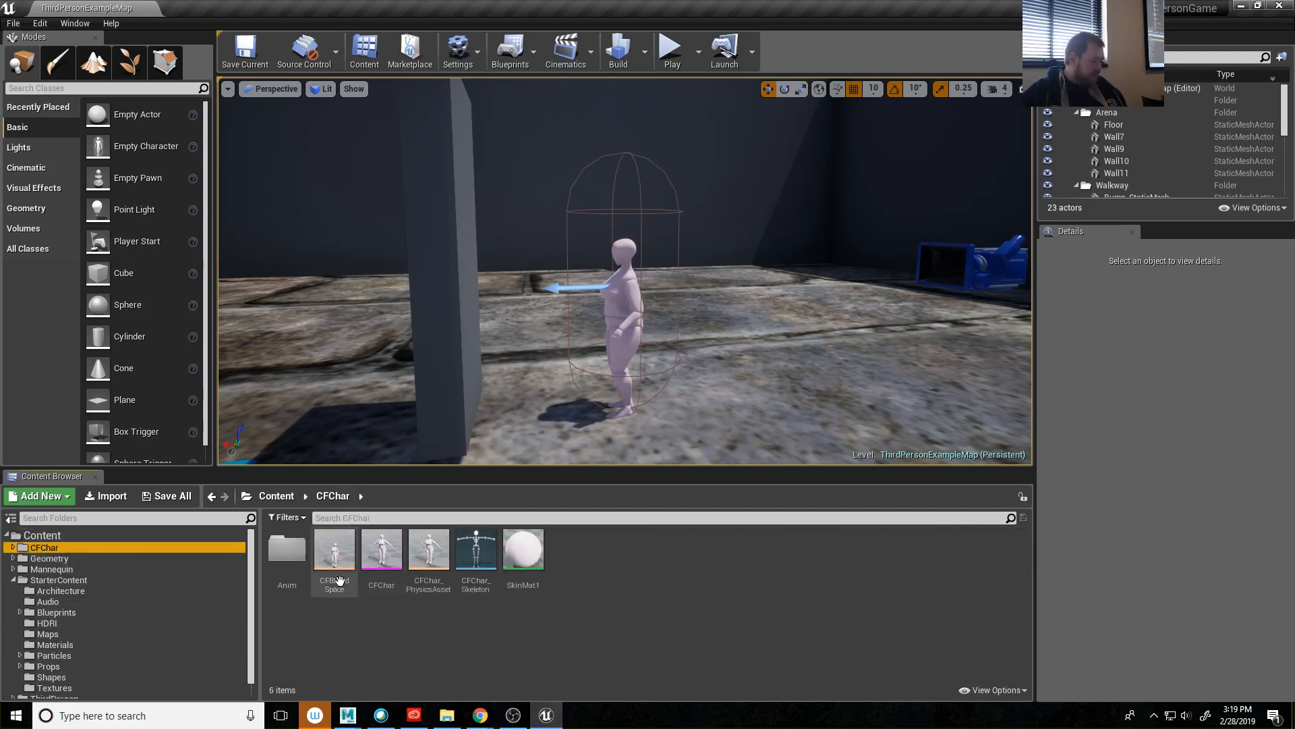
double_click(286, 548)
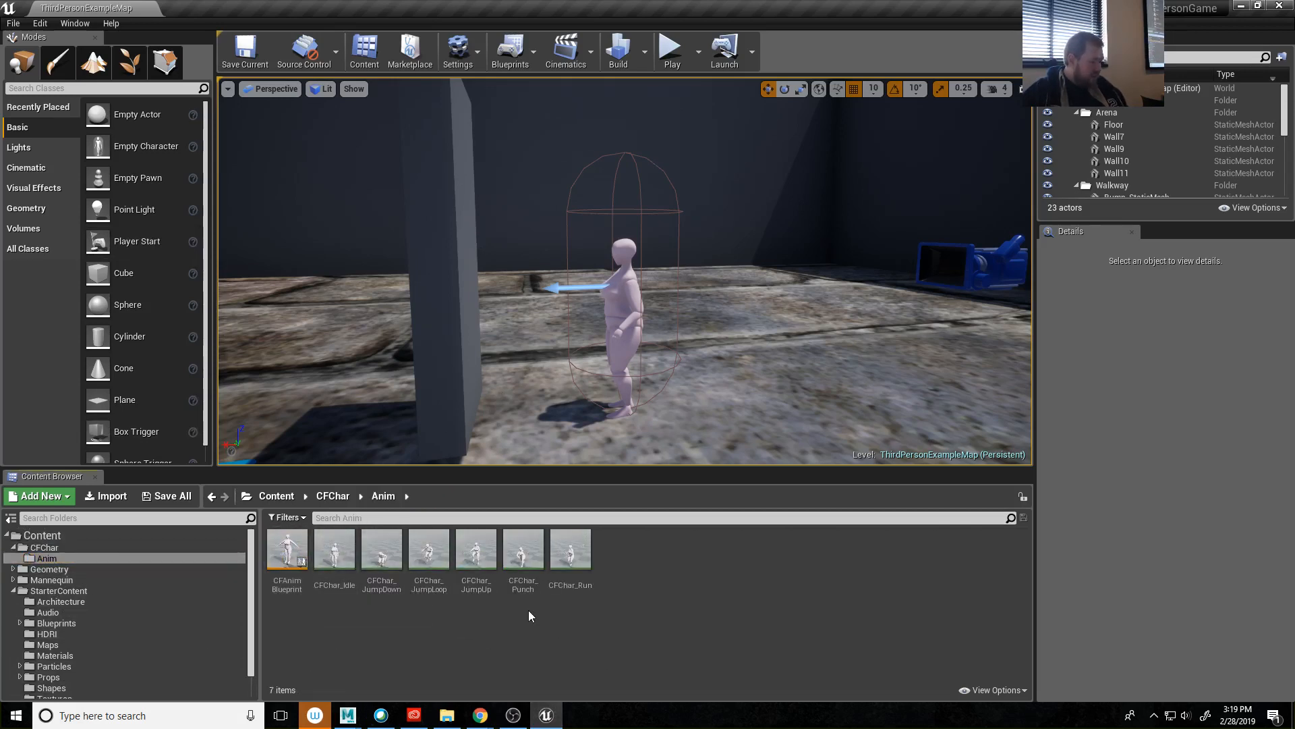
double_click(477, 565)
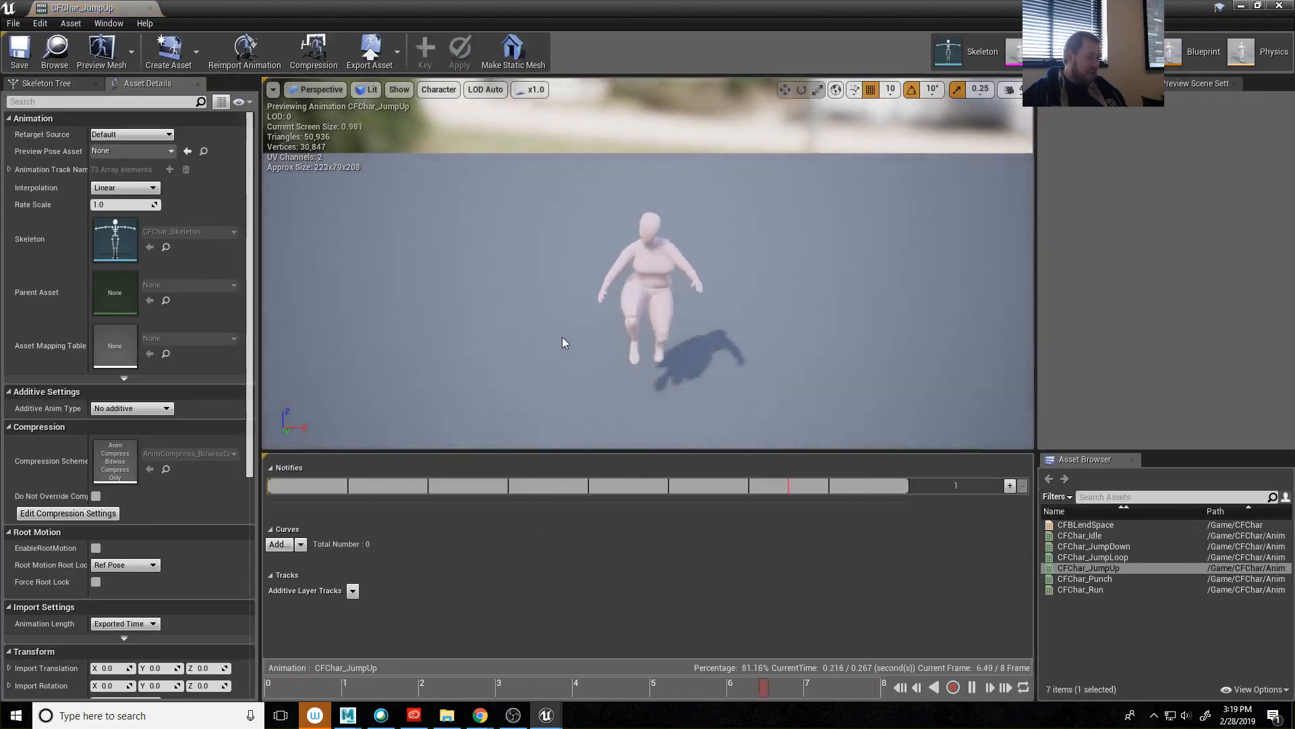
drag(562, 337, 590, 337)
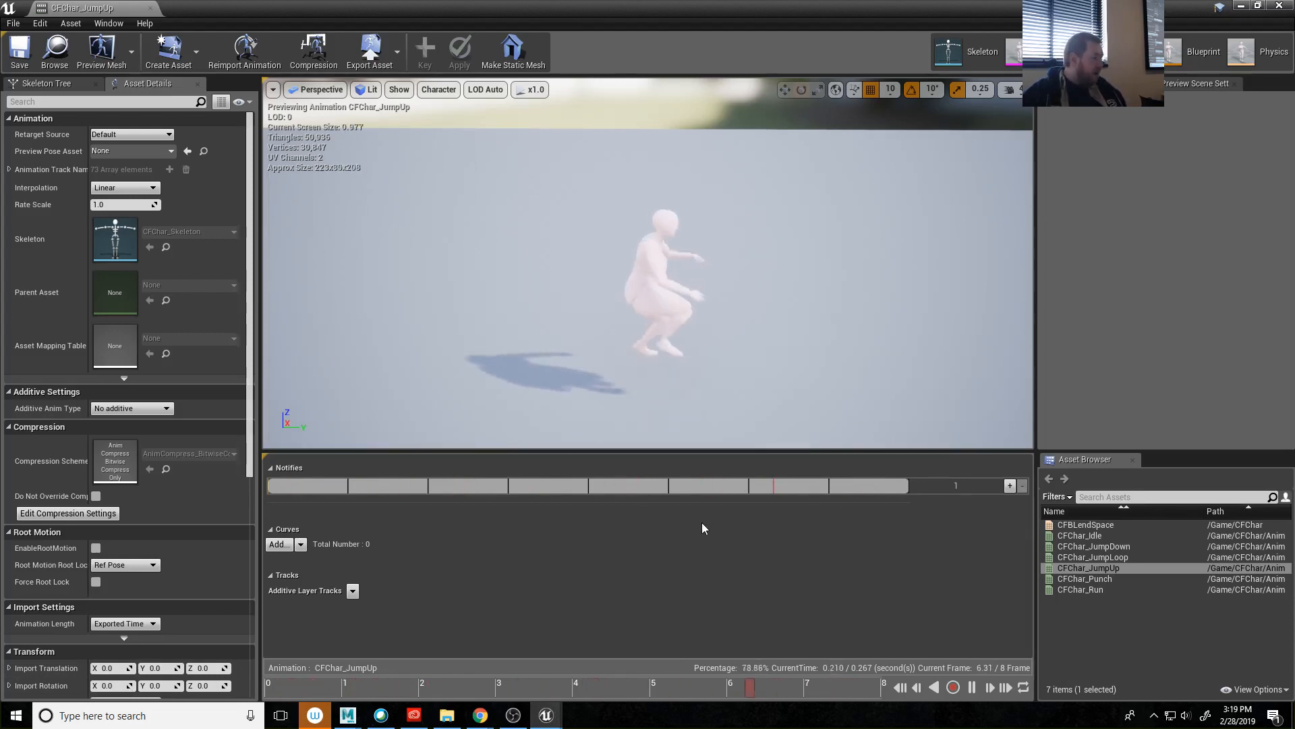
Pause the CFChar_JumpUp preview and scrub it back to frame 0 to examine the starting pose.
click(972, 687)
drag(351, 692, 255, 687)
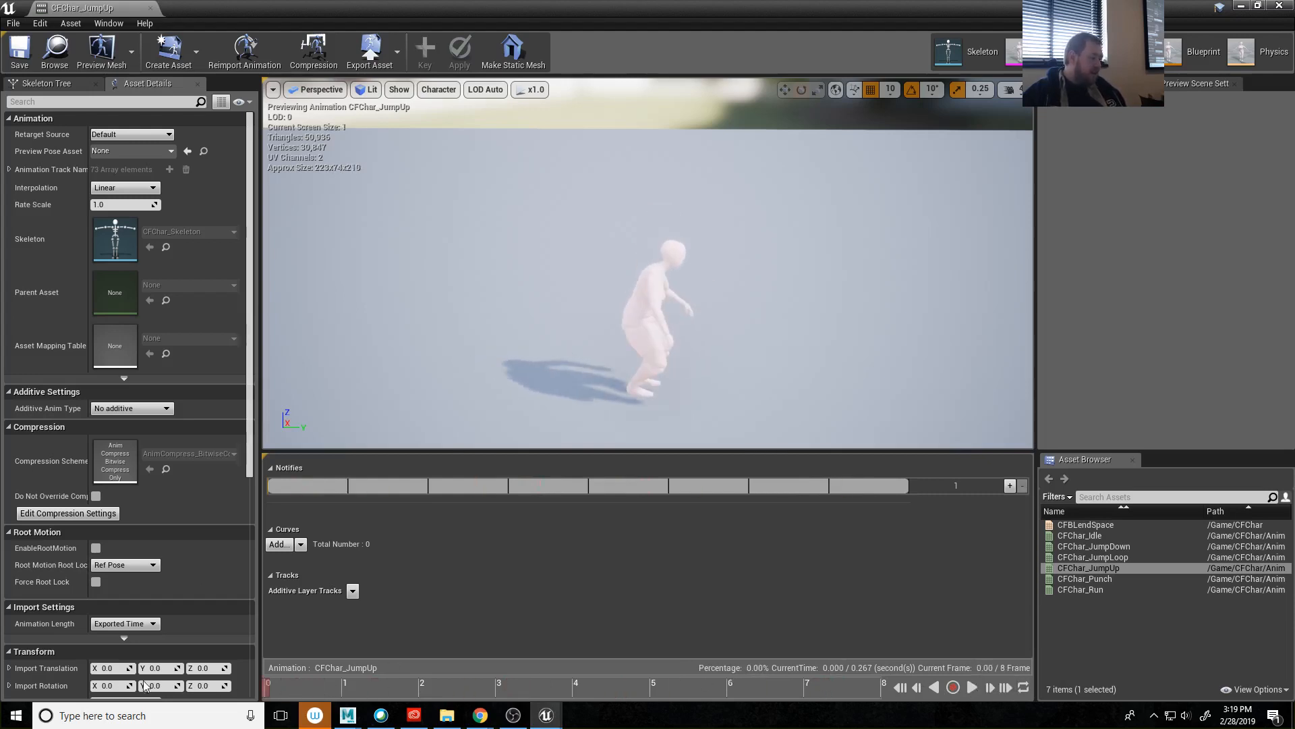
drag(145, 686, 235, 682)
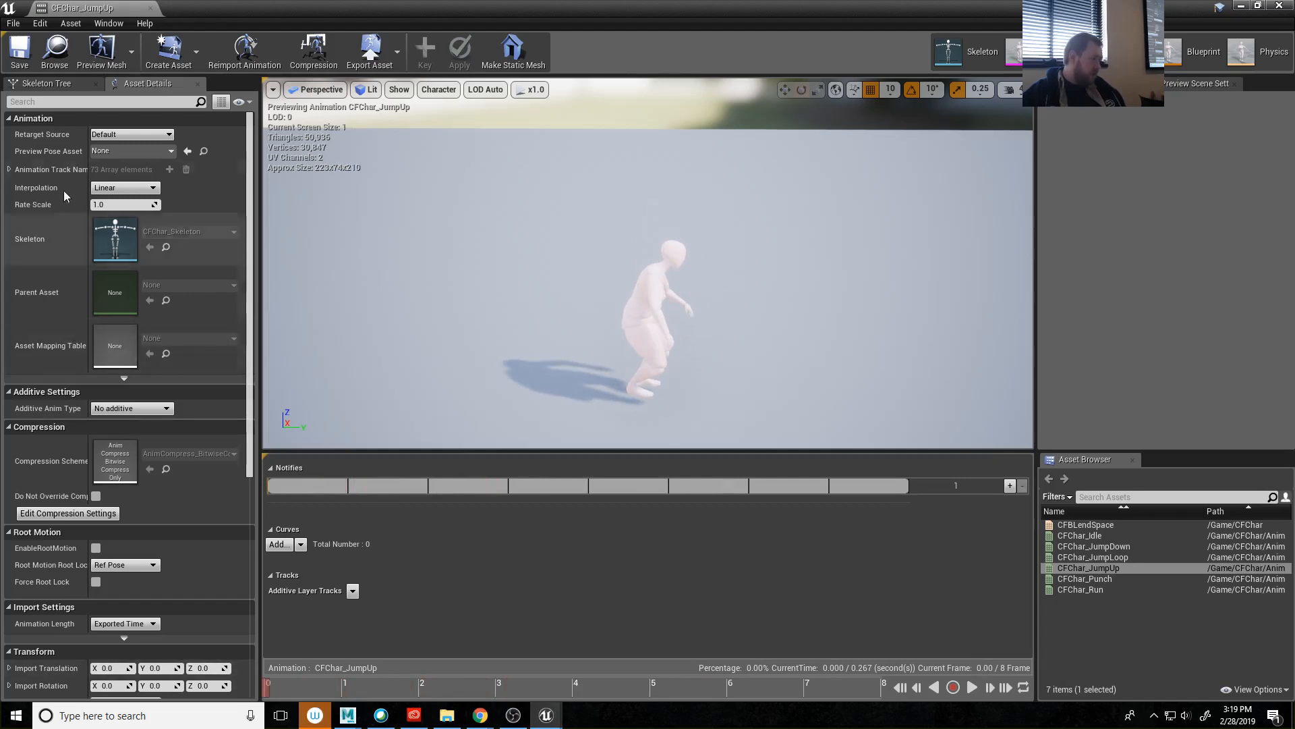
Open the CFChar_JumpLoop animation, play it, and view the character from the front.
click(1104, 557)
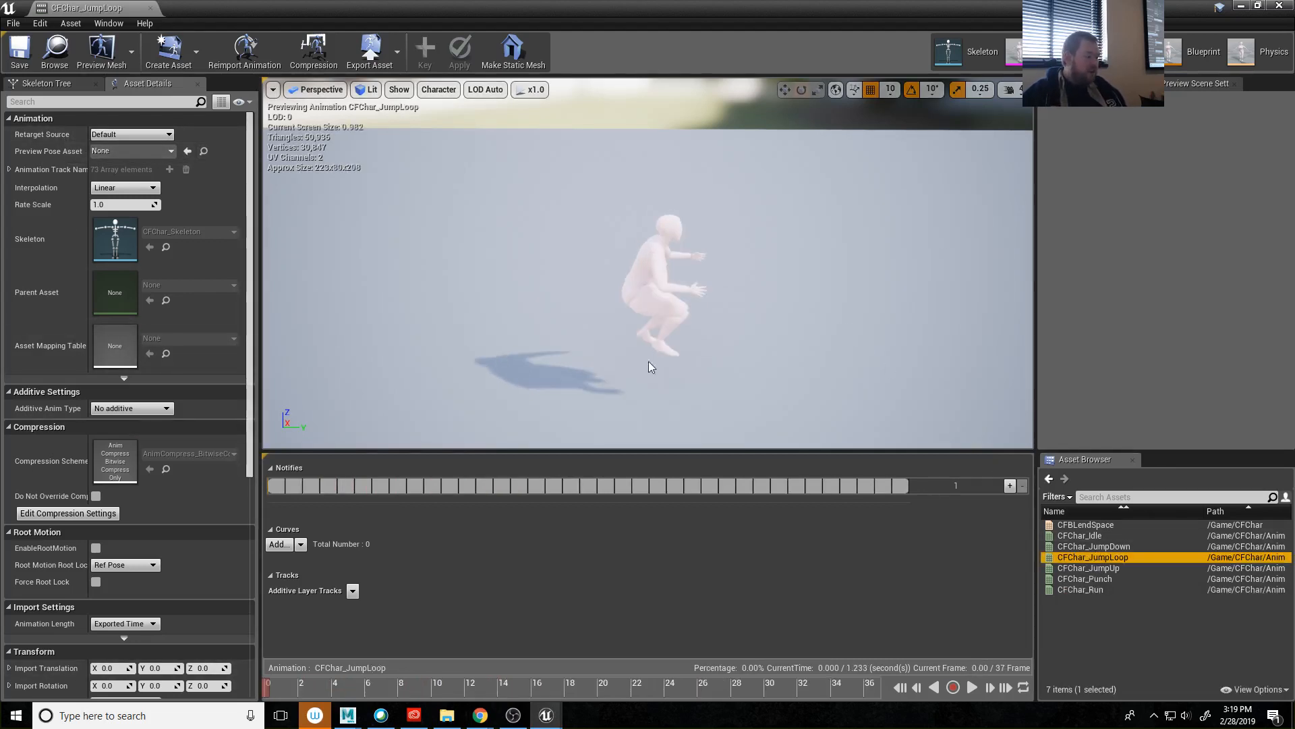
click(970, 688)
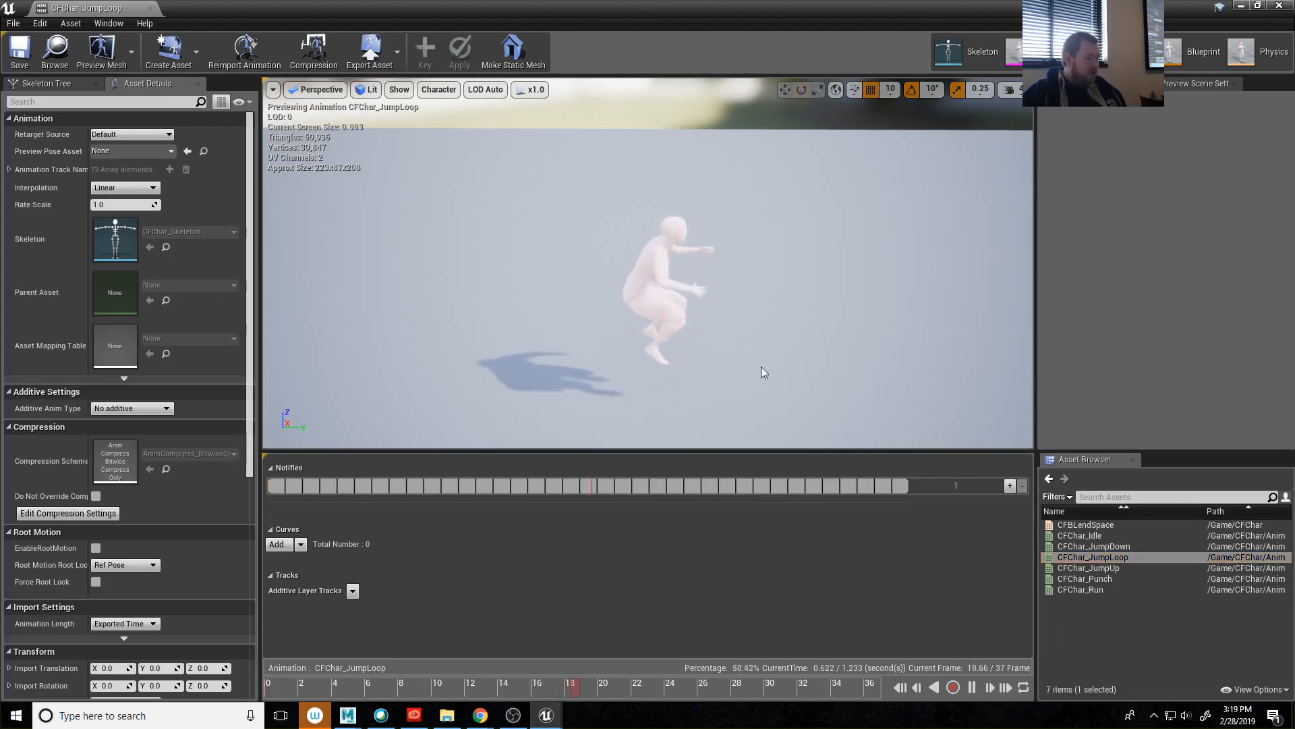
mouse_move(735, 355)
right_down()
mouse_move(674, 355)
mouse_move(718, 356)
right_up()
mouse_move(805, 357)
right_down()
mouse_move(786, 356)
mouse_move(819, 353)
right_up()
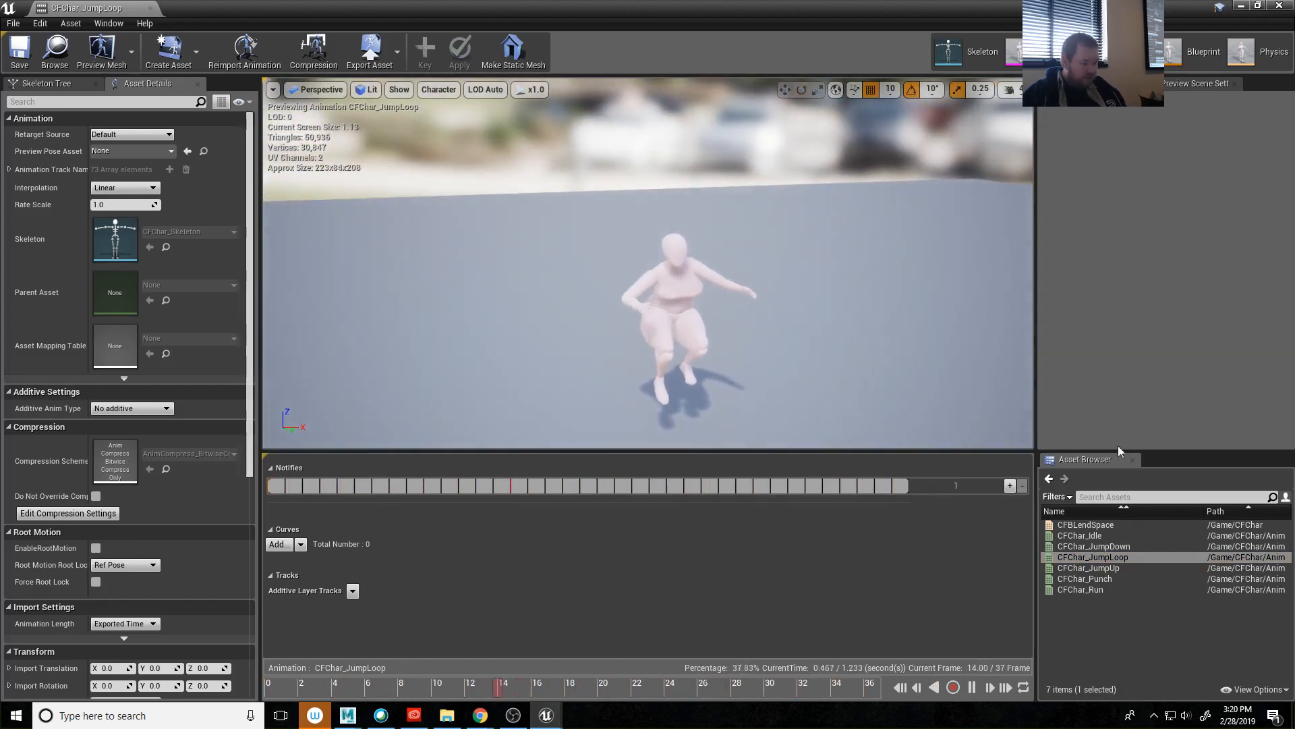
Open the CFChar_JumpDown animation, view the landing from the side, and close the animation editor.
click(1109, 547)
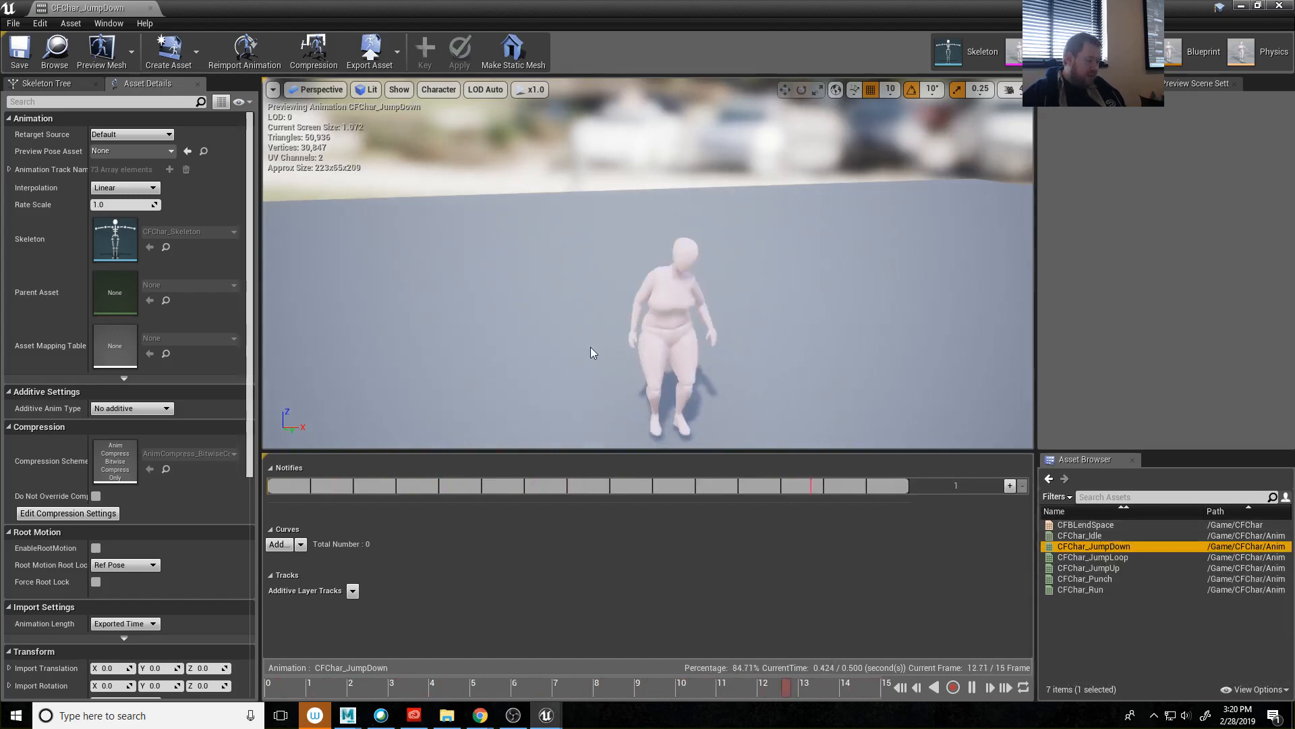
right_drag(607, 365, 590, 363)
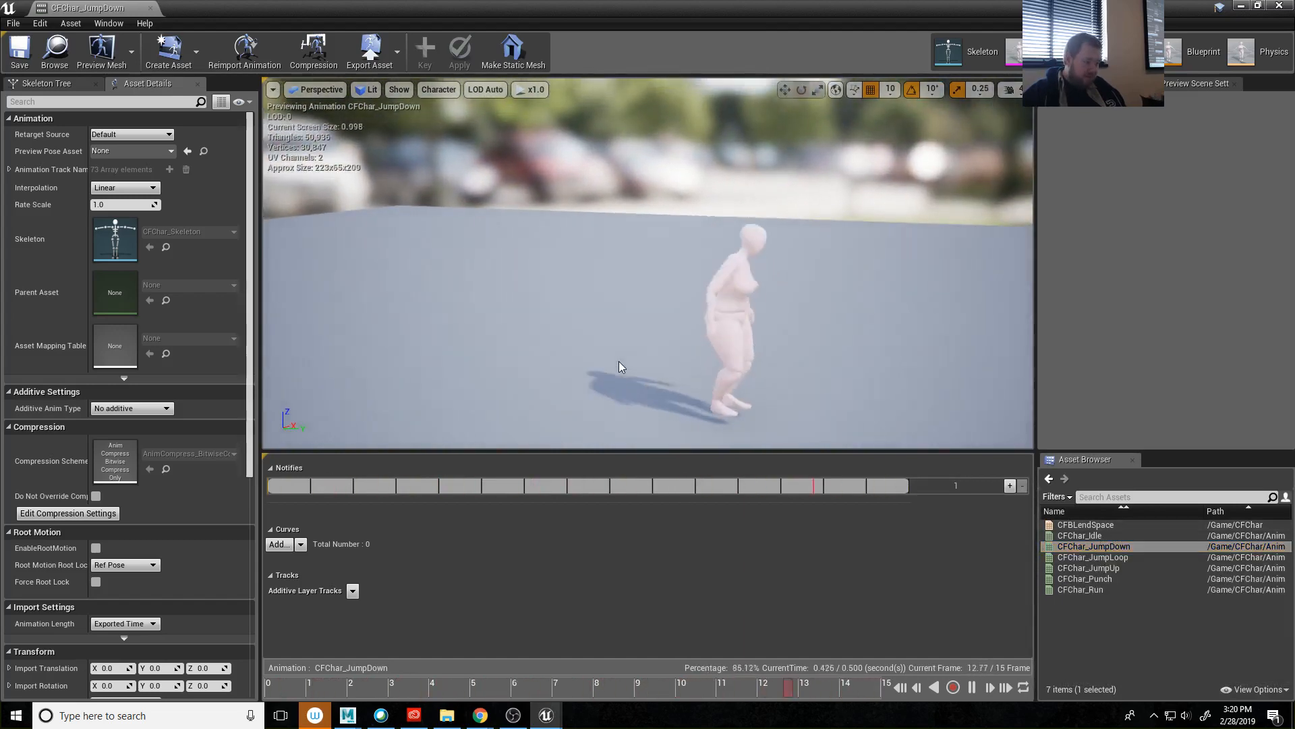
click(1280, 6)
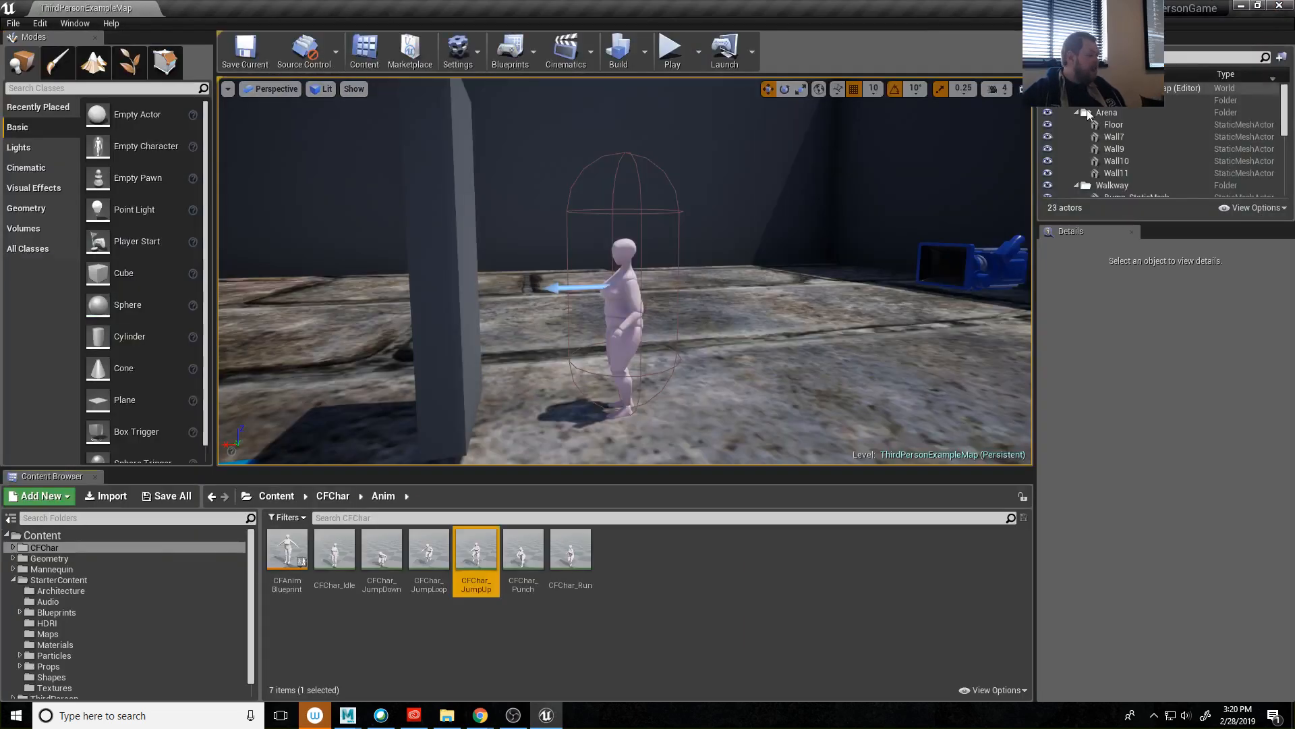
Open CFAnimBlueprint and examine the full loop of idle and jump states in its Default state machine.
double_click(287, 551)
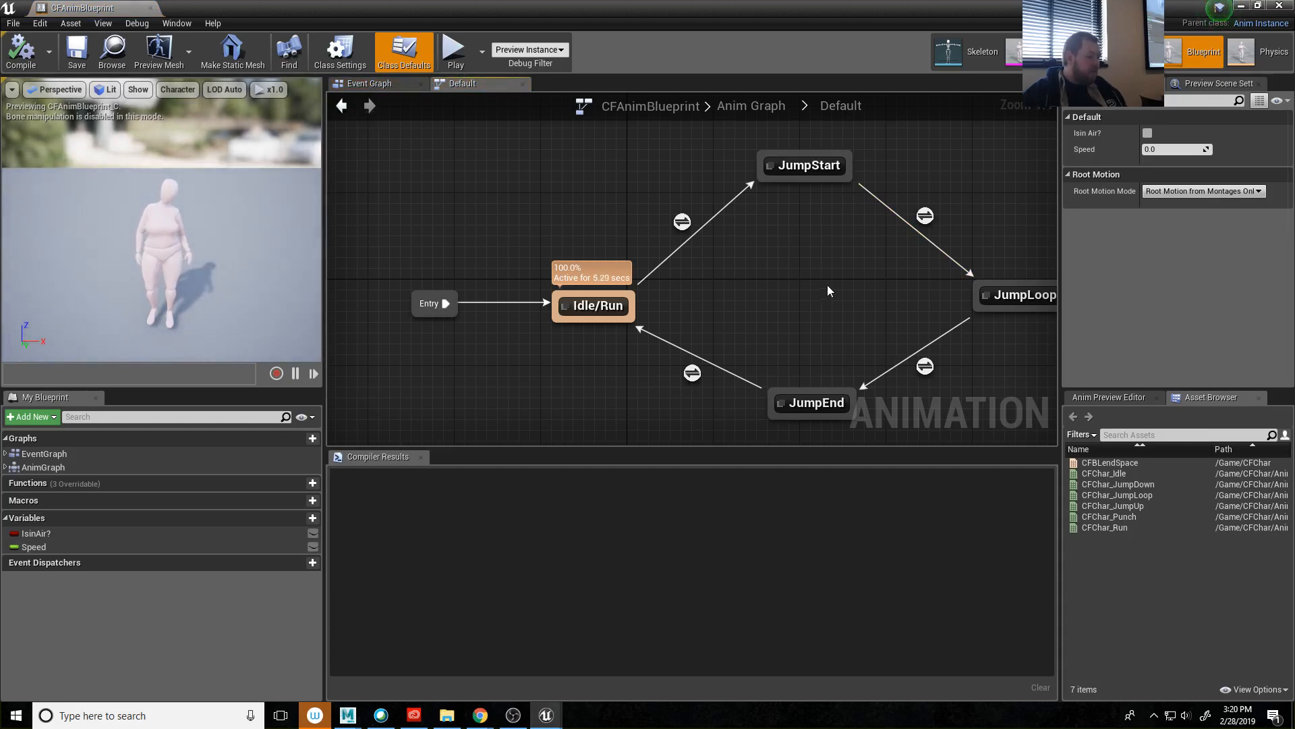
scroll(737, 286, down, 1)
scroll(807, 290, up, 1)
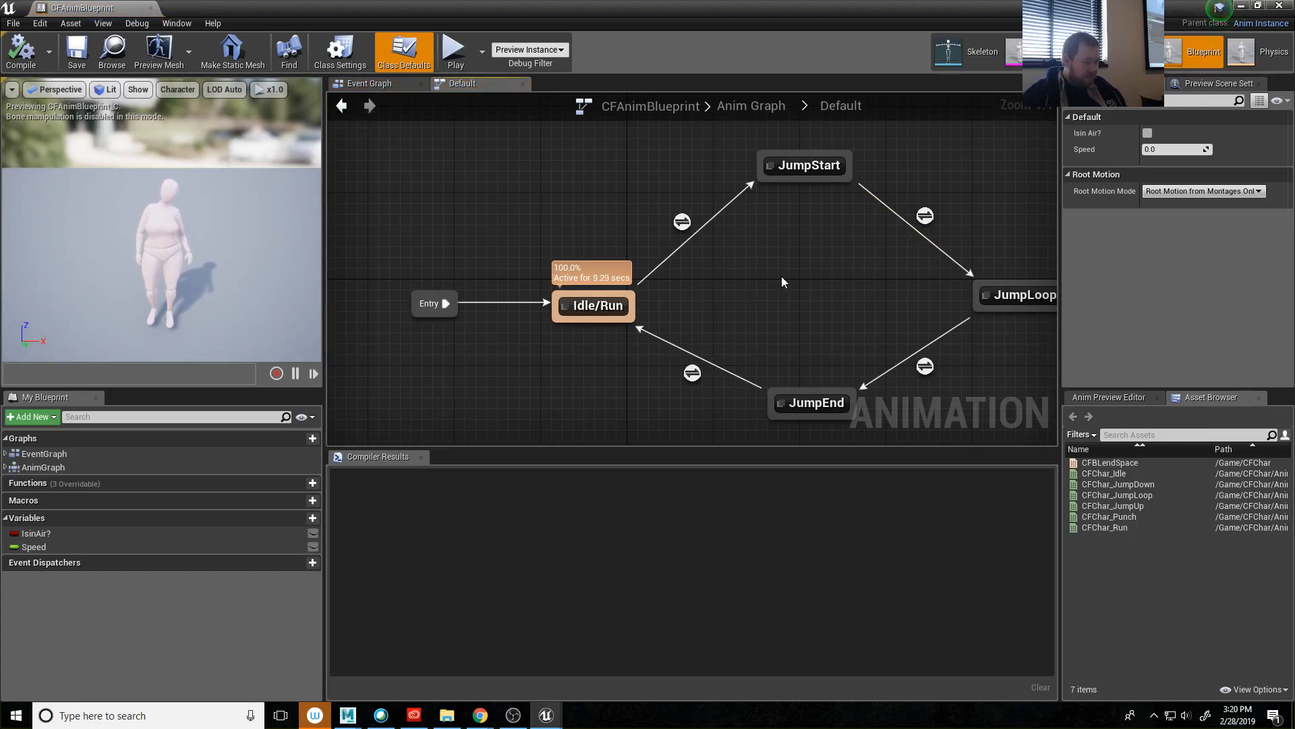
scroll(791, 326, down, 4)
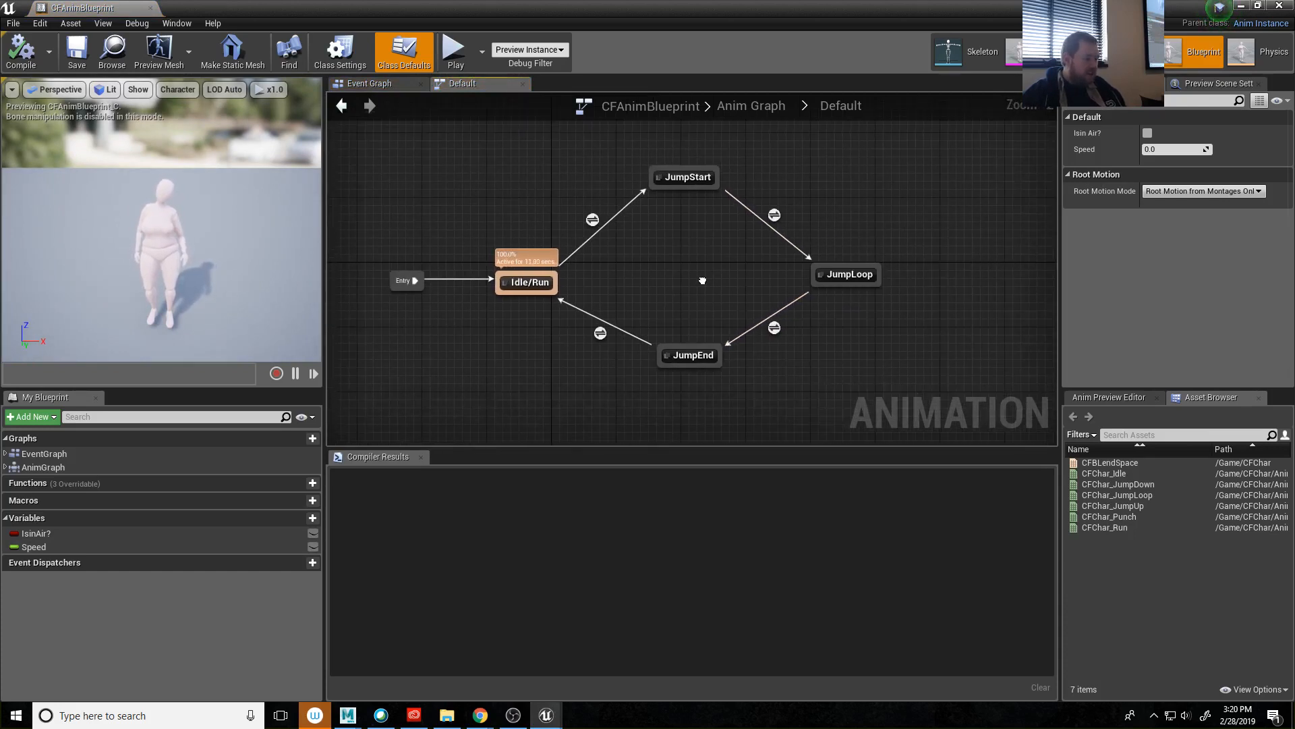
scroll(681, 292, up, 2)
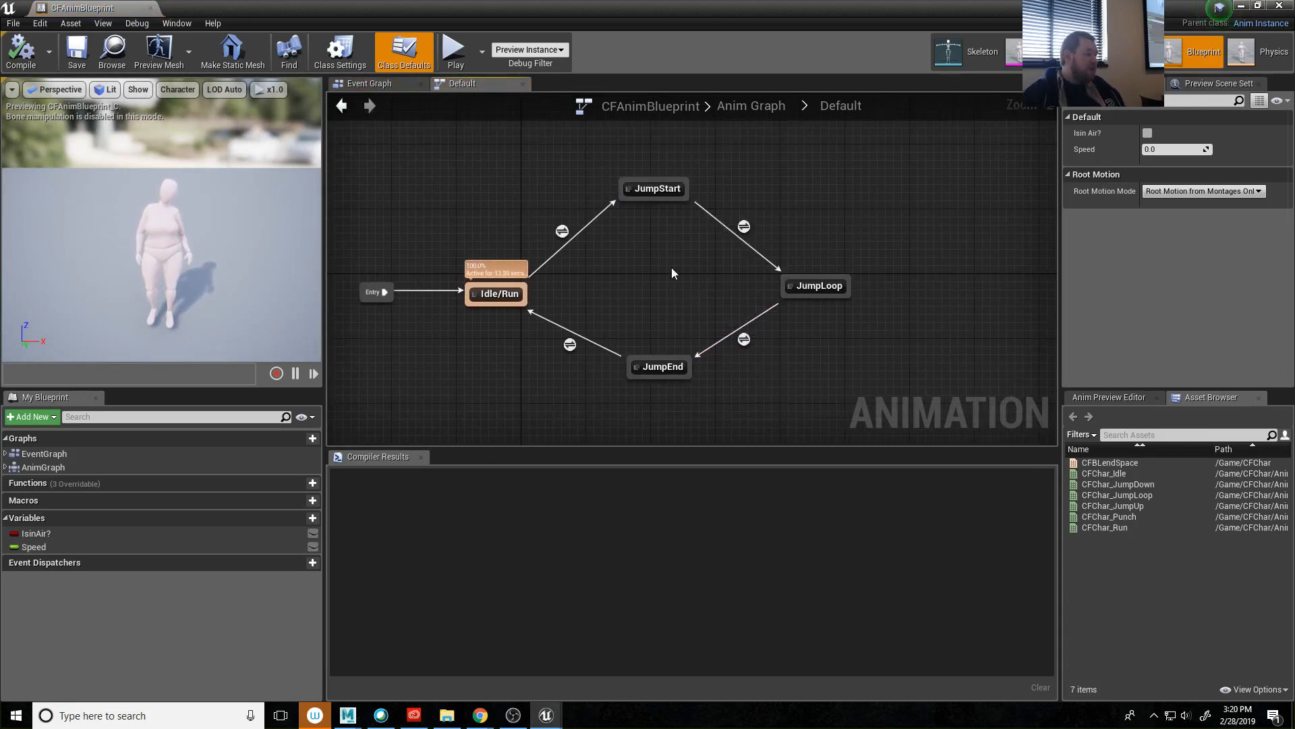
Set the less-than threshold for the CFChar_JumpUp time remaining ratio to 0.1 in the JumpStart to JumpLoop rule.
click(668, 190)
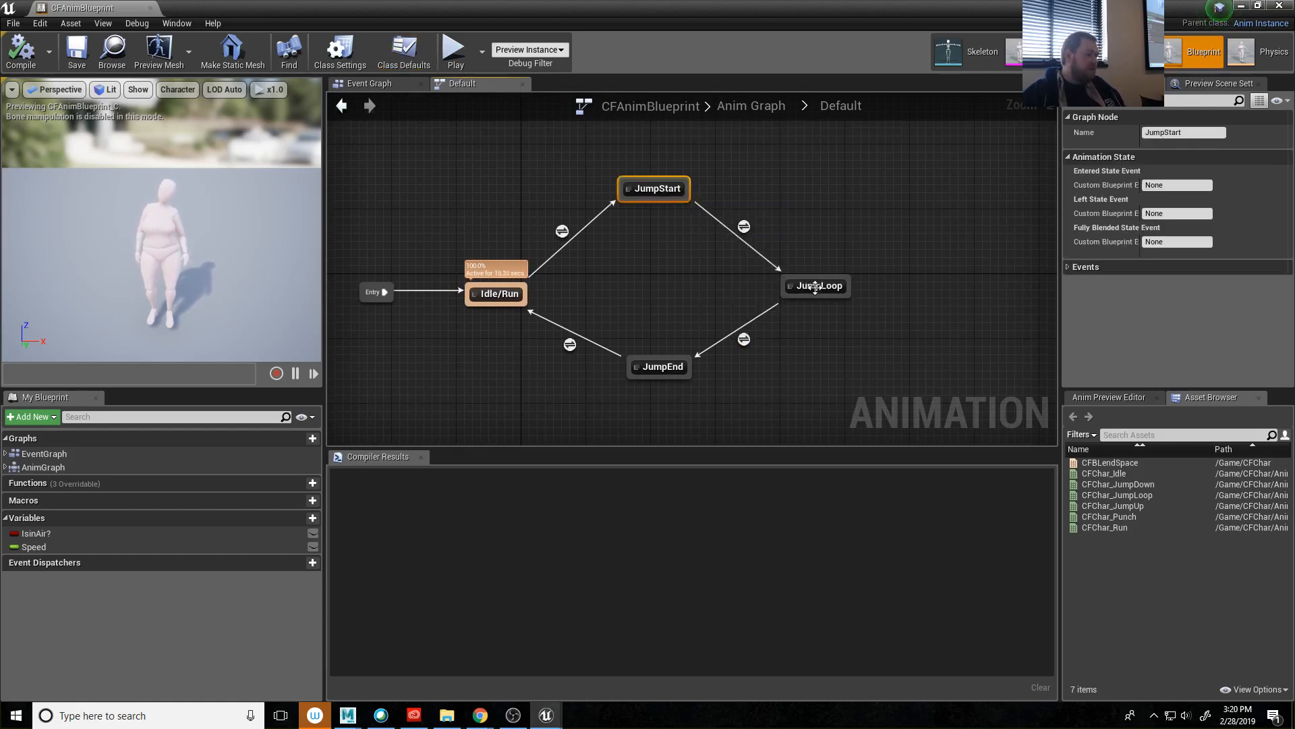
double_click(744, 227)
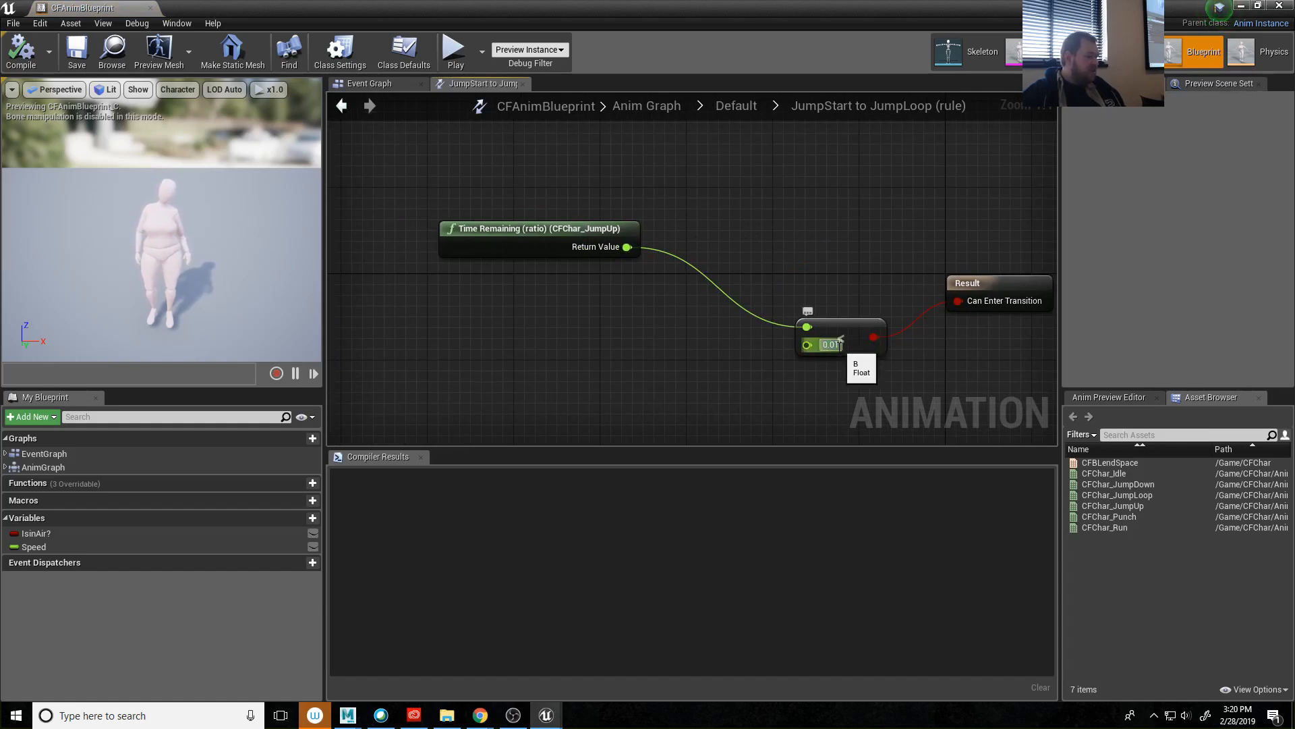
key(BackSpace)
key(BackSpace)
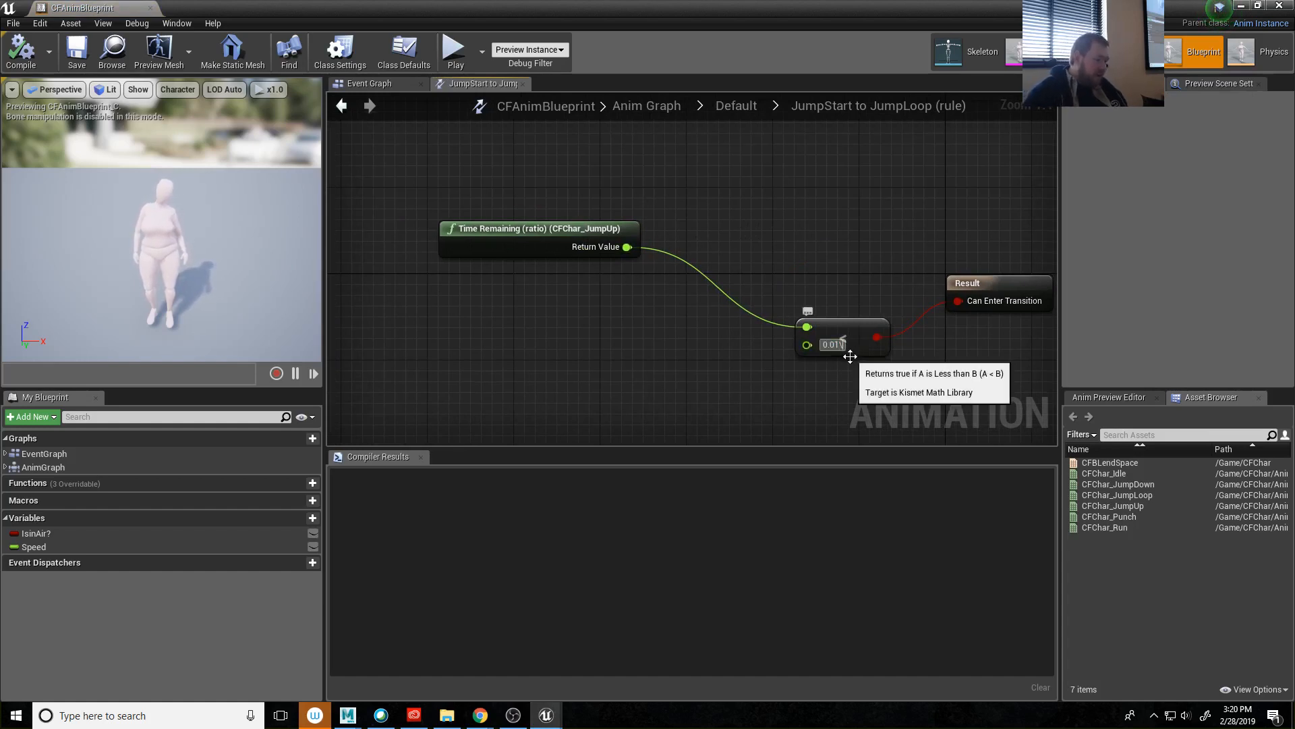
text(1)
key(Return)
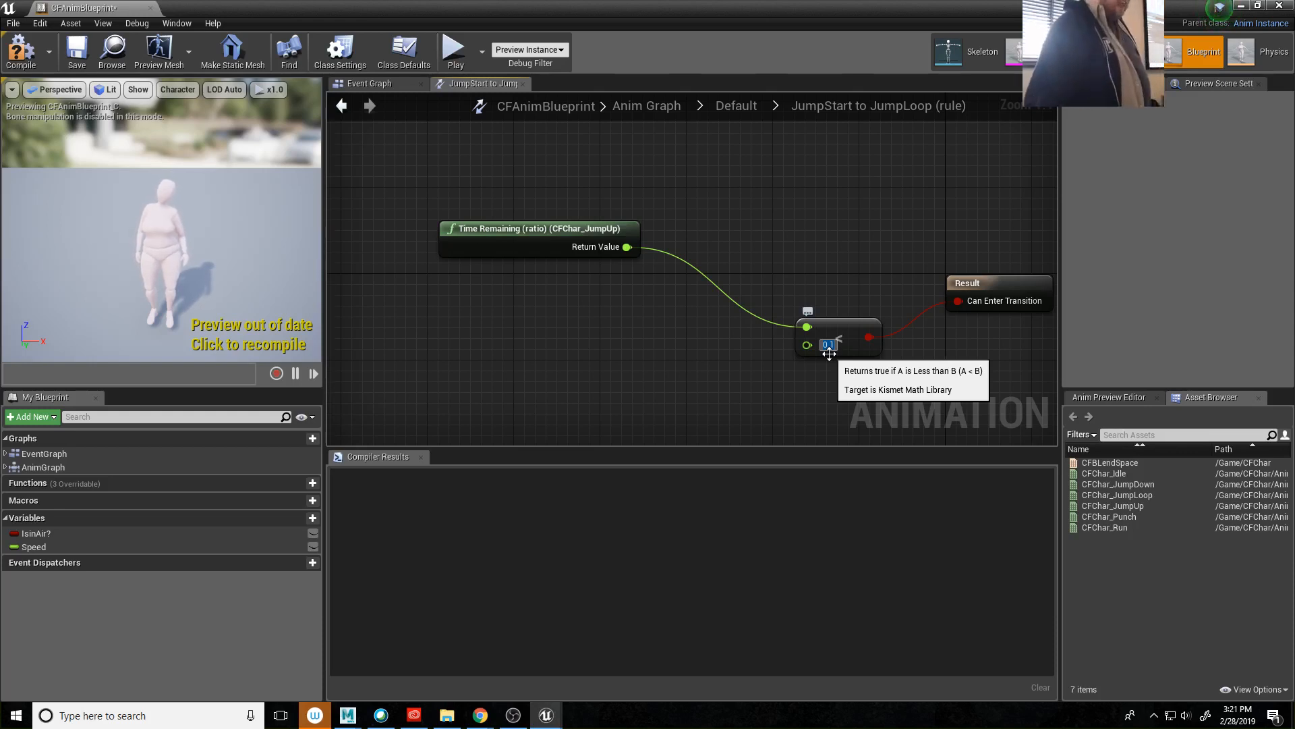
Set the less-than threshold for the CFChar_JumpDown time remaining ratio to 0.1 in the JumpEnd to Idle/Run rule.
click(722, 108)
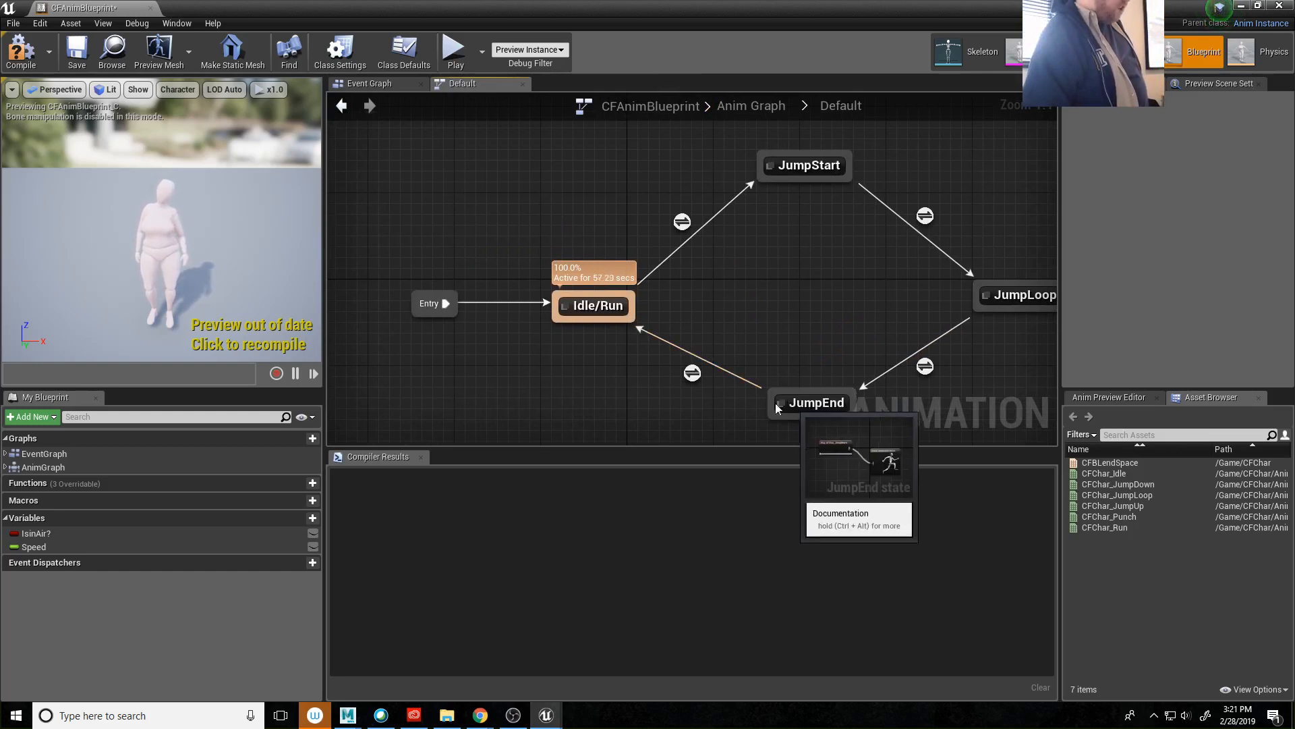
double_click(693, 374)
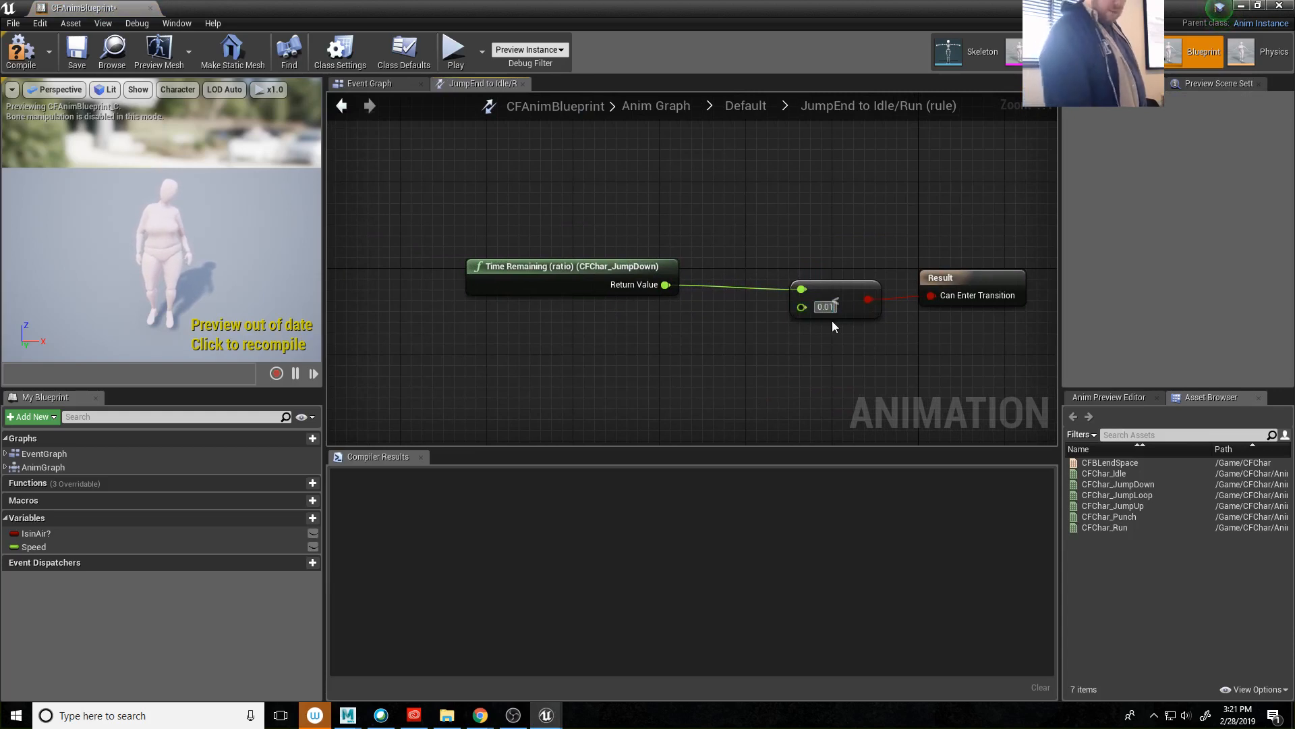
key(BackSpace)
key(BackSpace)
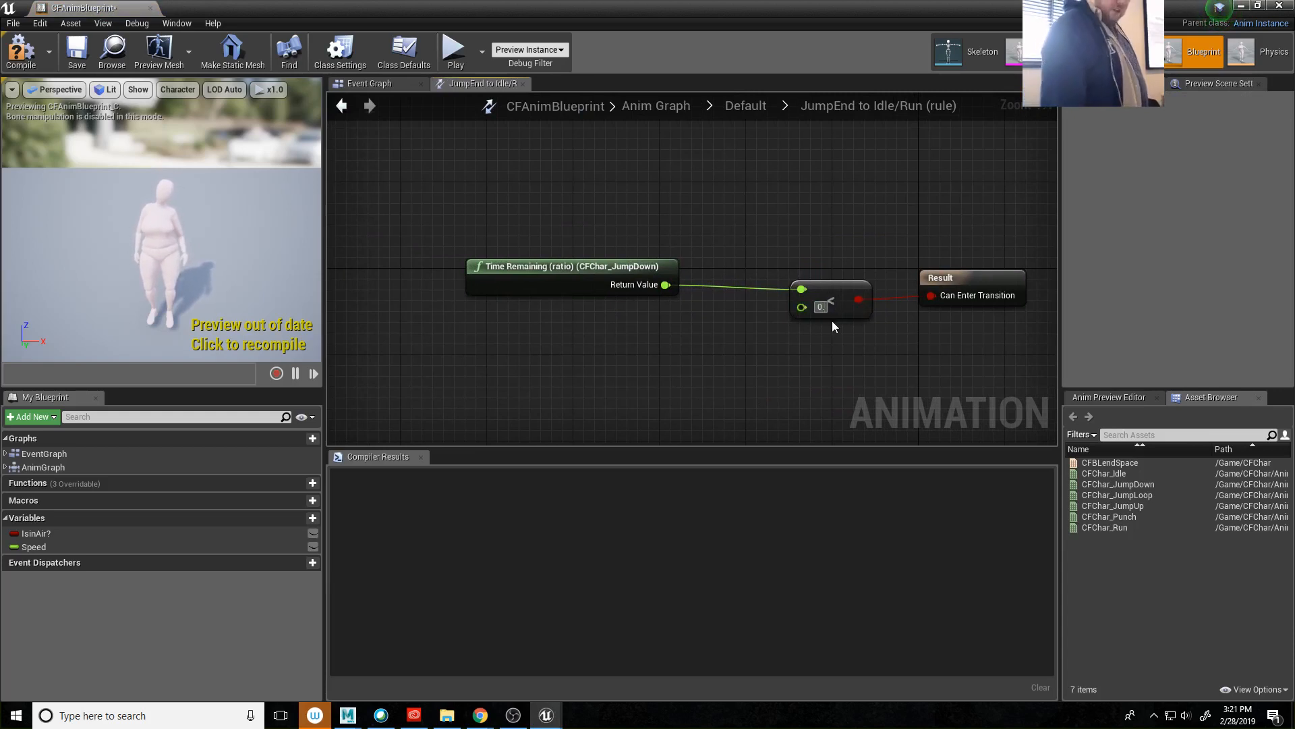
text(1)
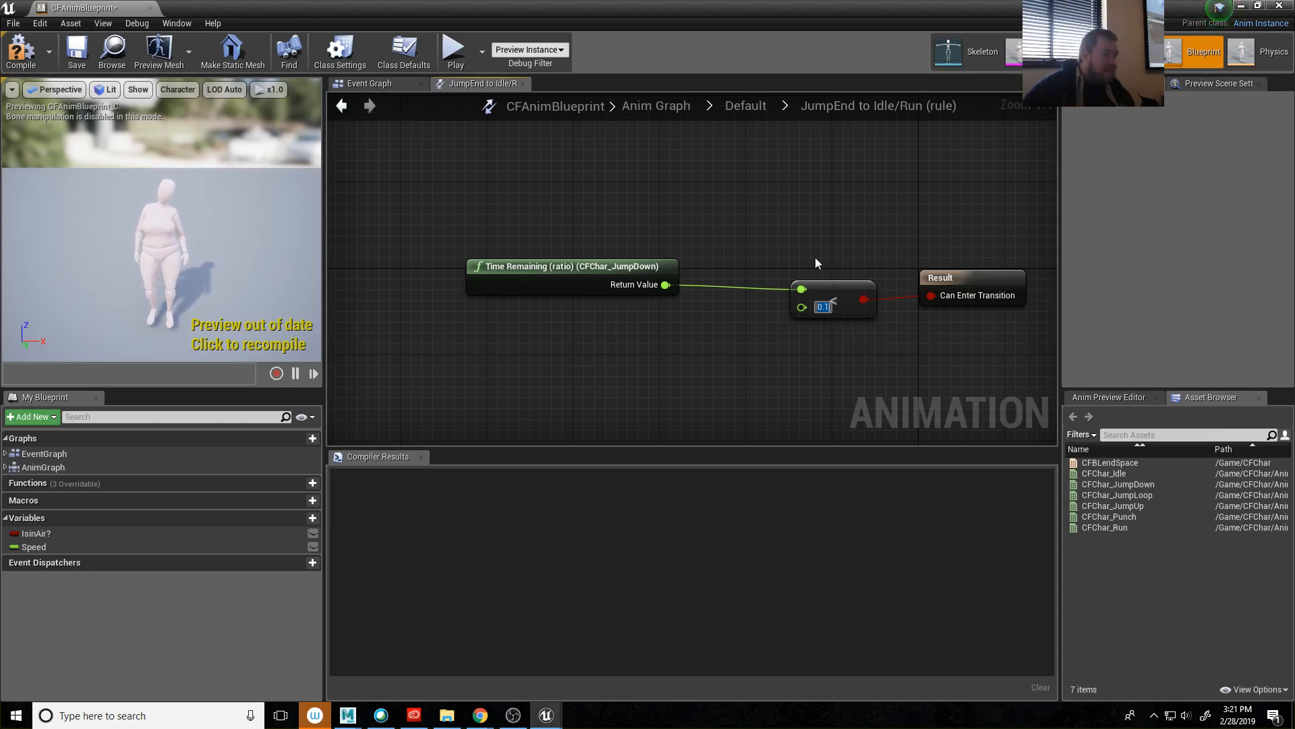
key(Return)
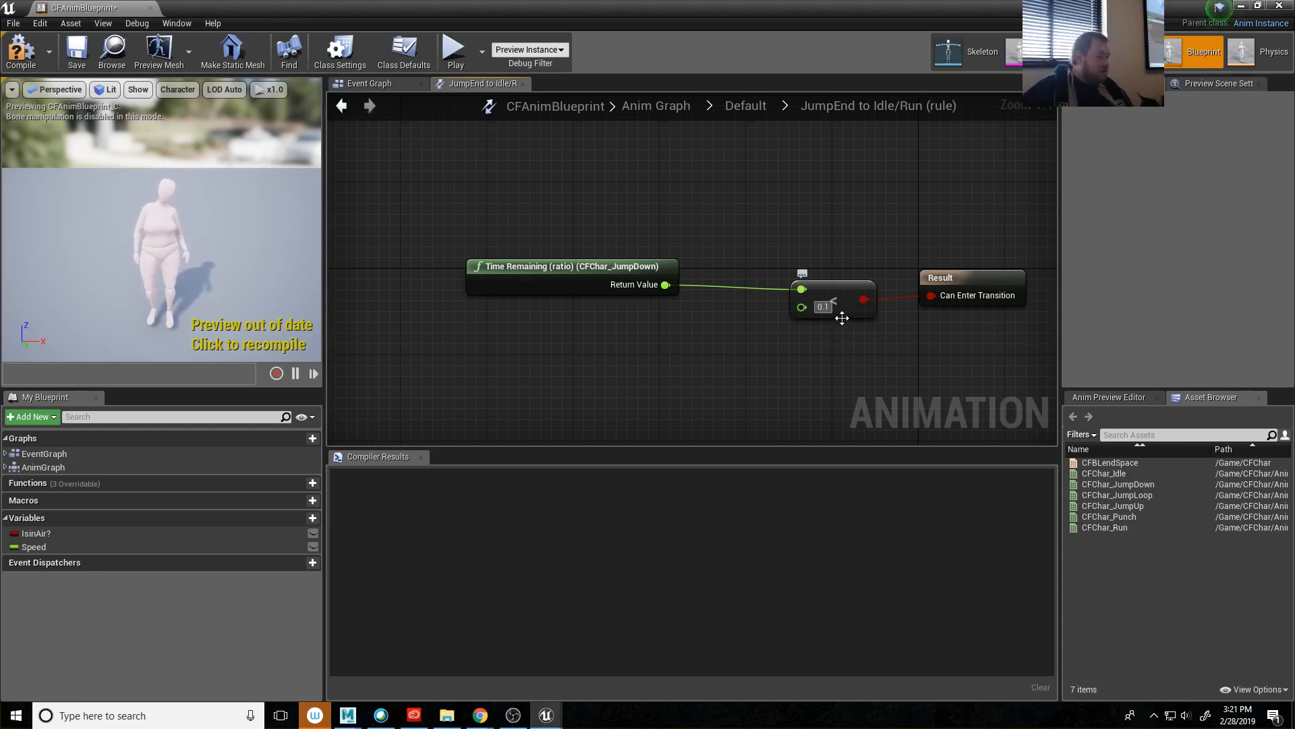
Set the JumpEnd to Idle/Run rule's less-than threshold to 0.01, and compile and save CFAnimBlueprint.
text(0)
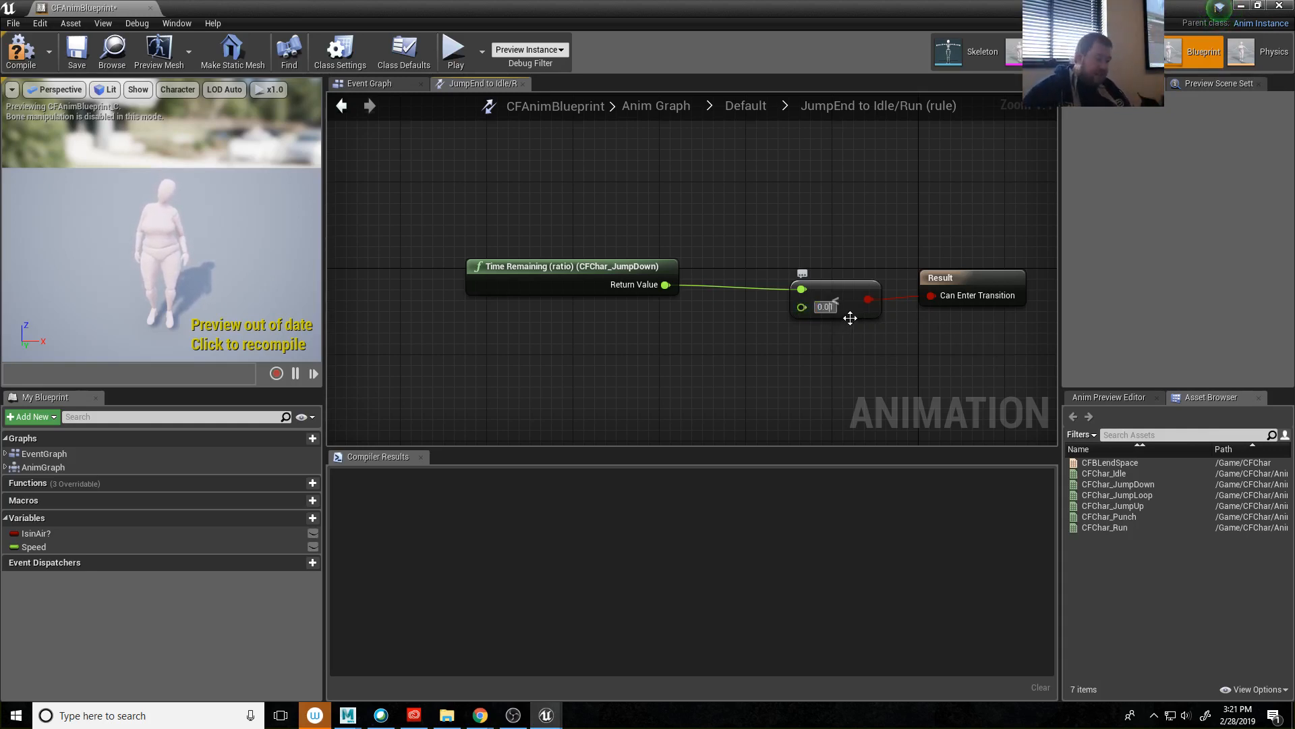
key(Return)
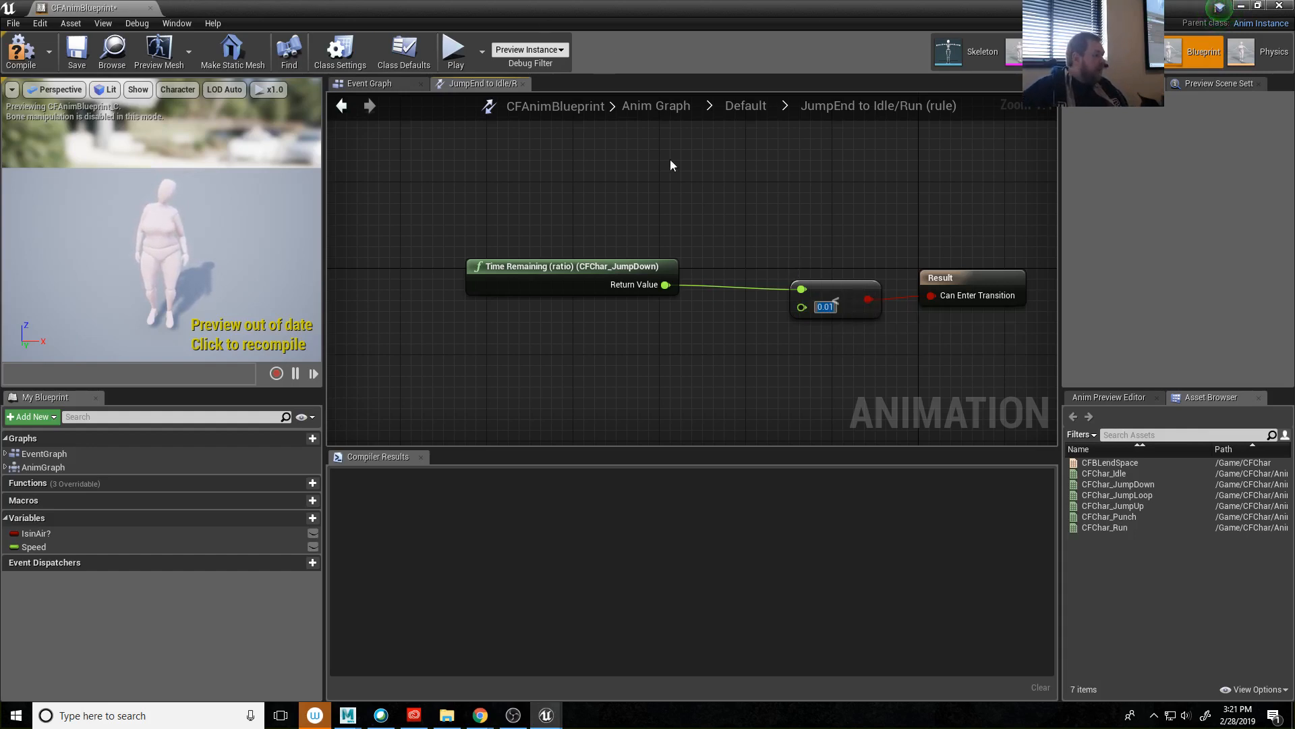
click(21, 50)
click(77, 54)
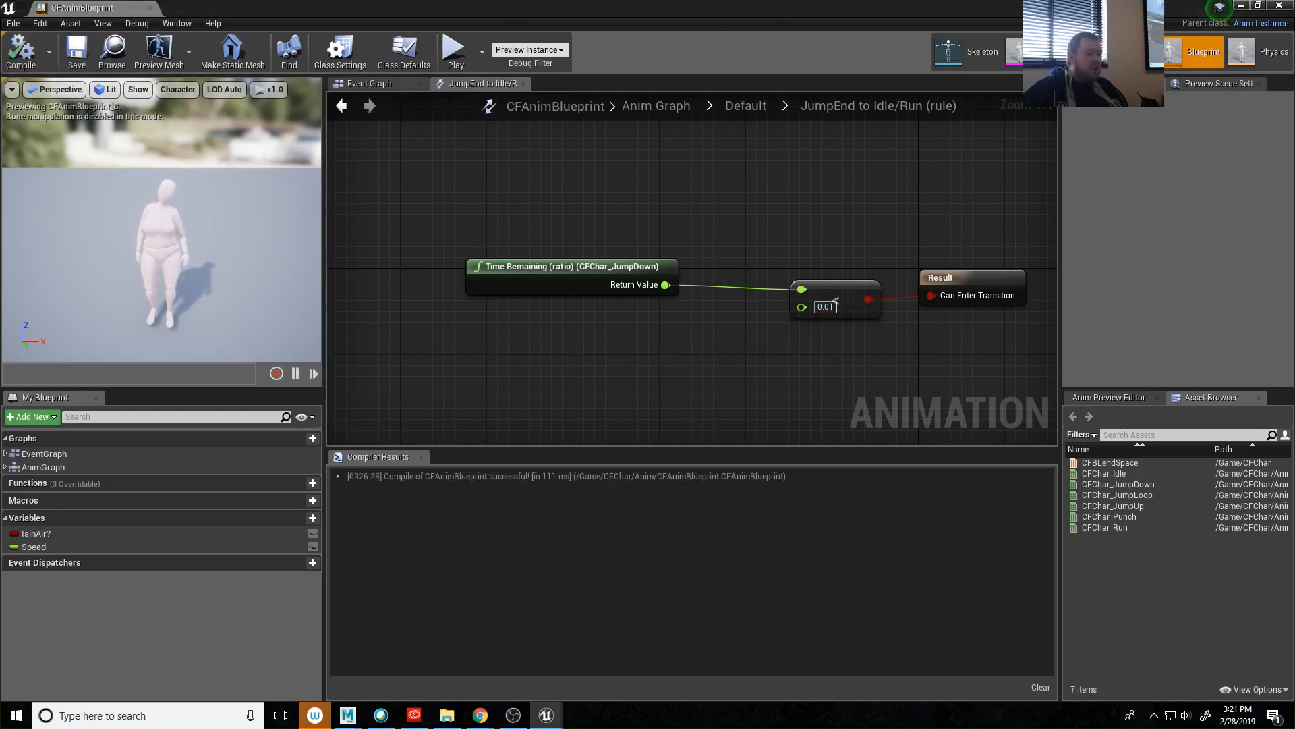
Close the blueprint editor, play the level, make the character jump to test the transitions, and stop playing.
click(1279, 5)
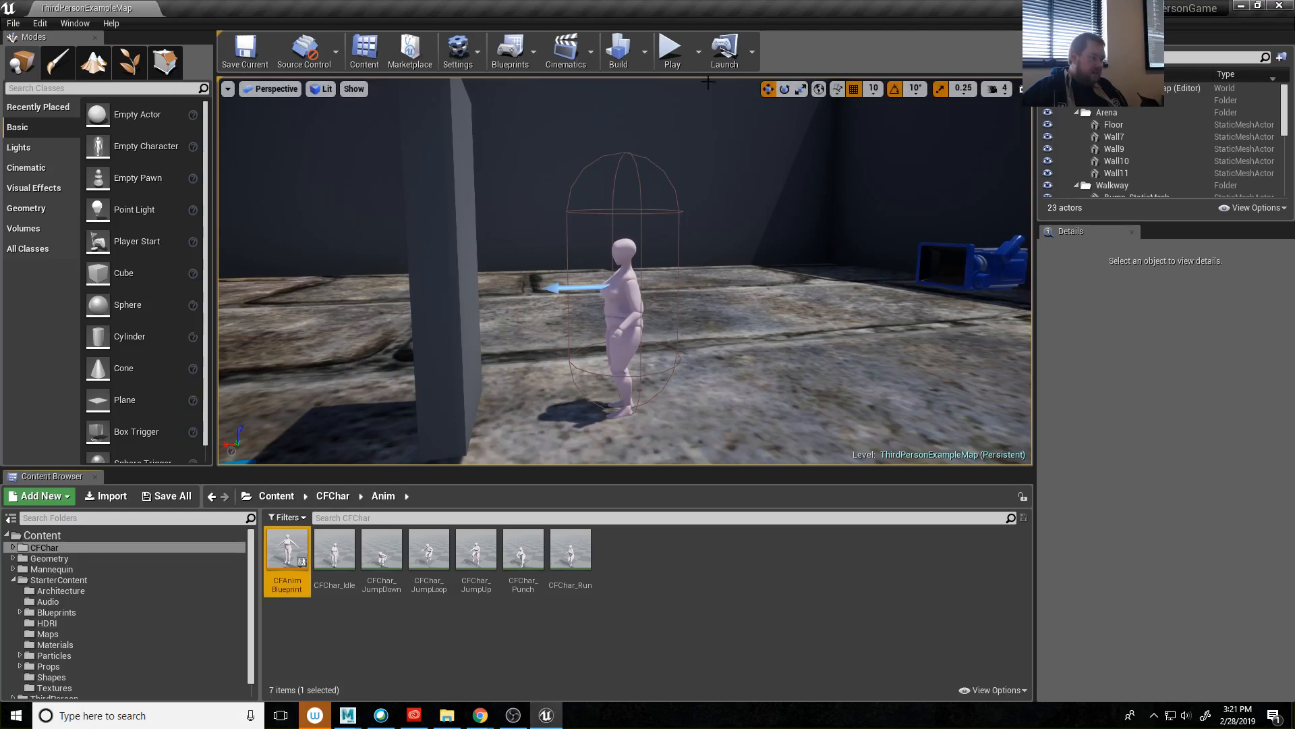
click(672, 49)
click(679, 269)
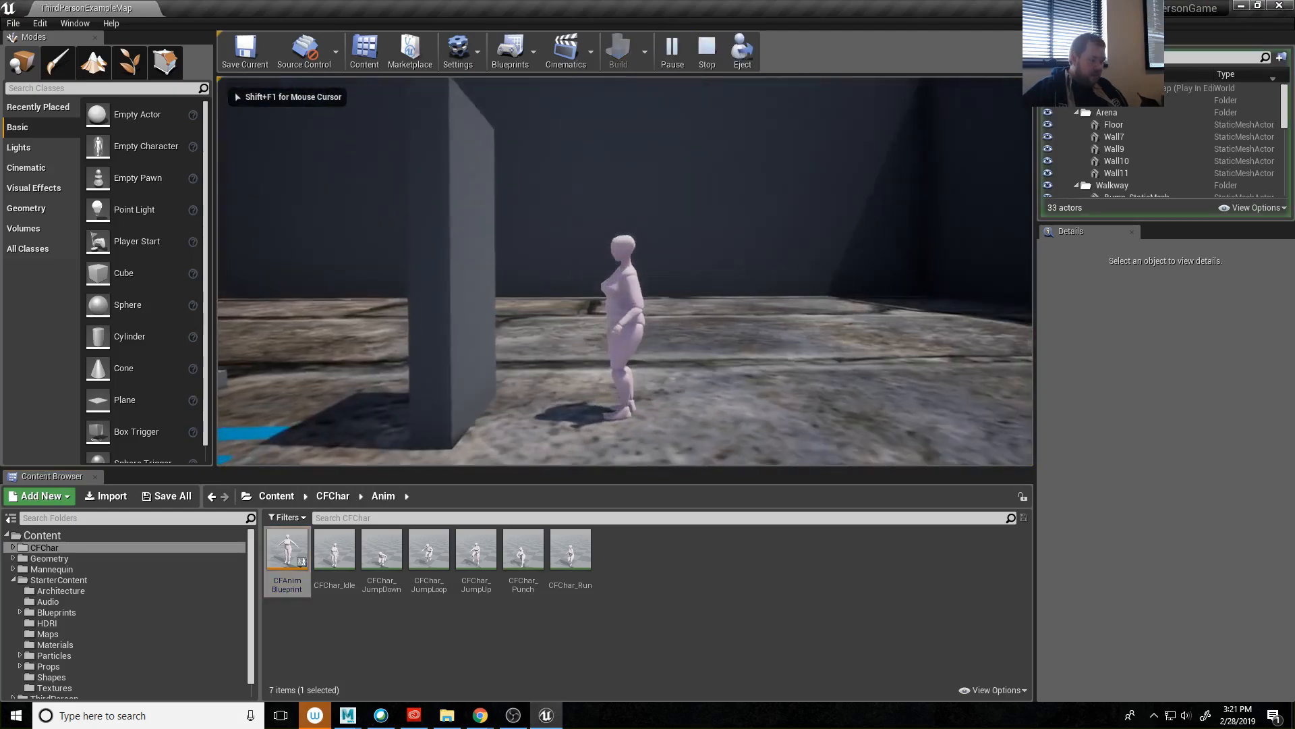
key(space)
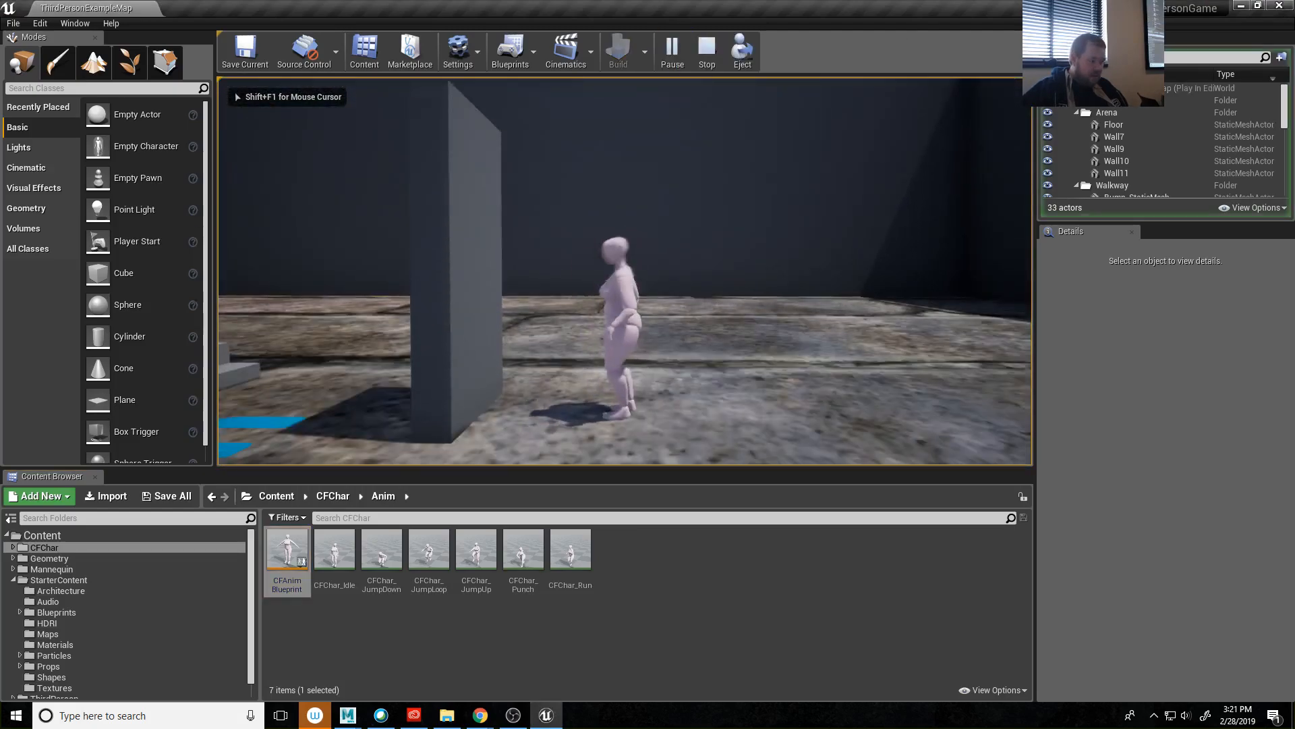
key(Escape)
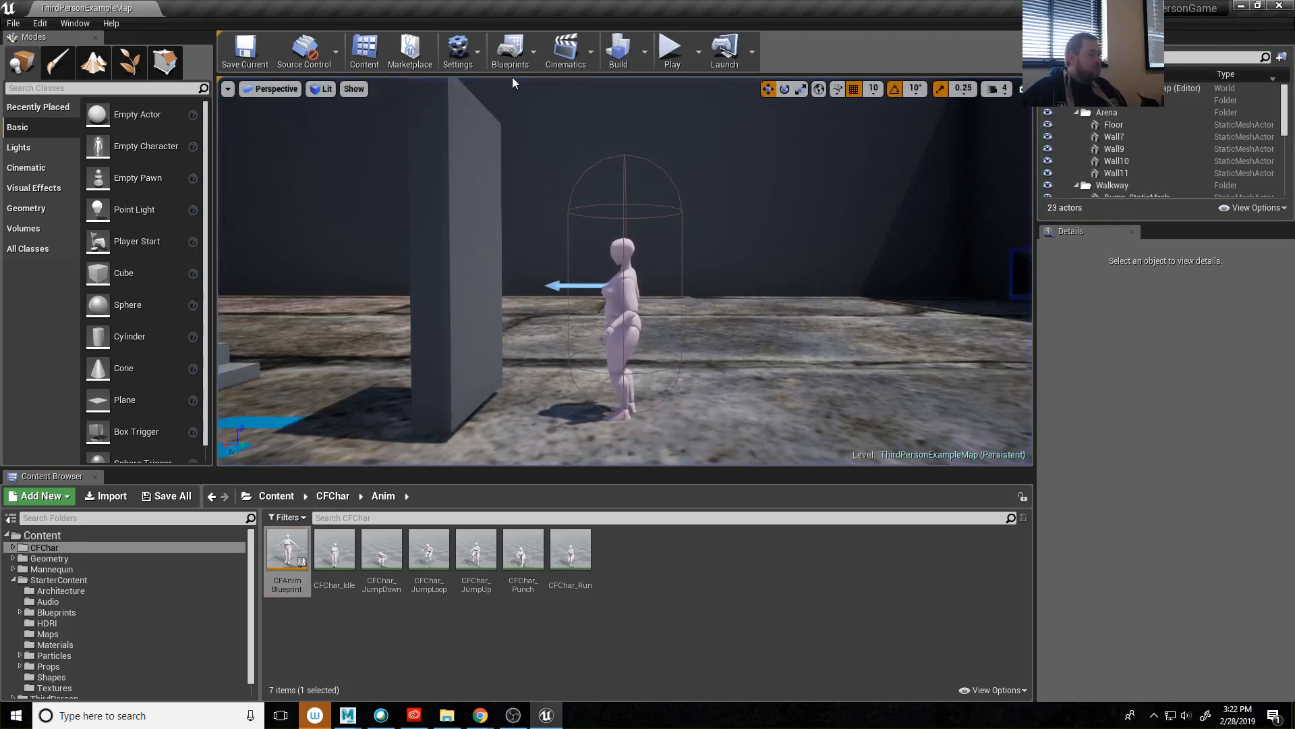
Reopen CFAnimBlueprint, return to the Default state machine, and inspect the JumpStart to JumpLoop transition's blend settings.
double_click(288, 555)
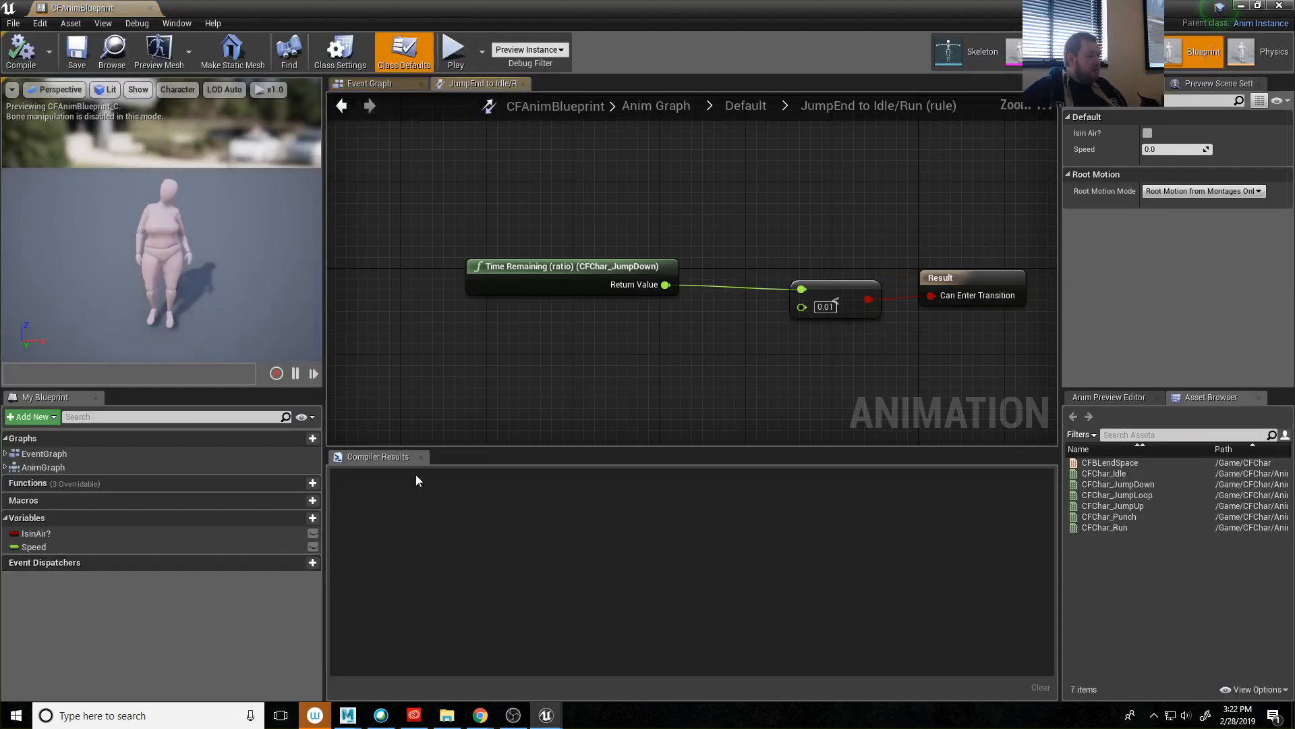
click(754, 106)
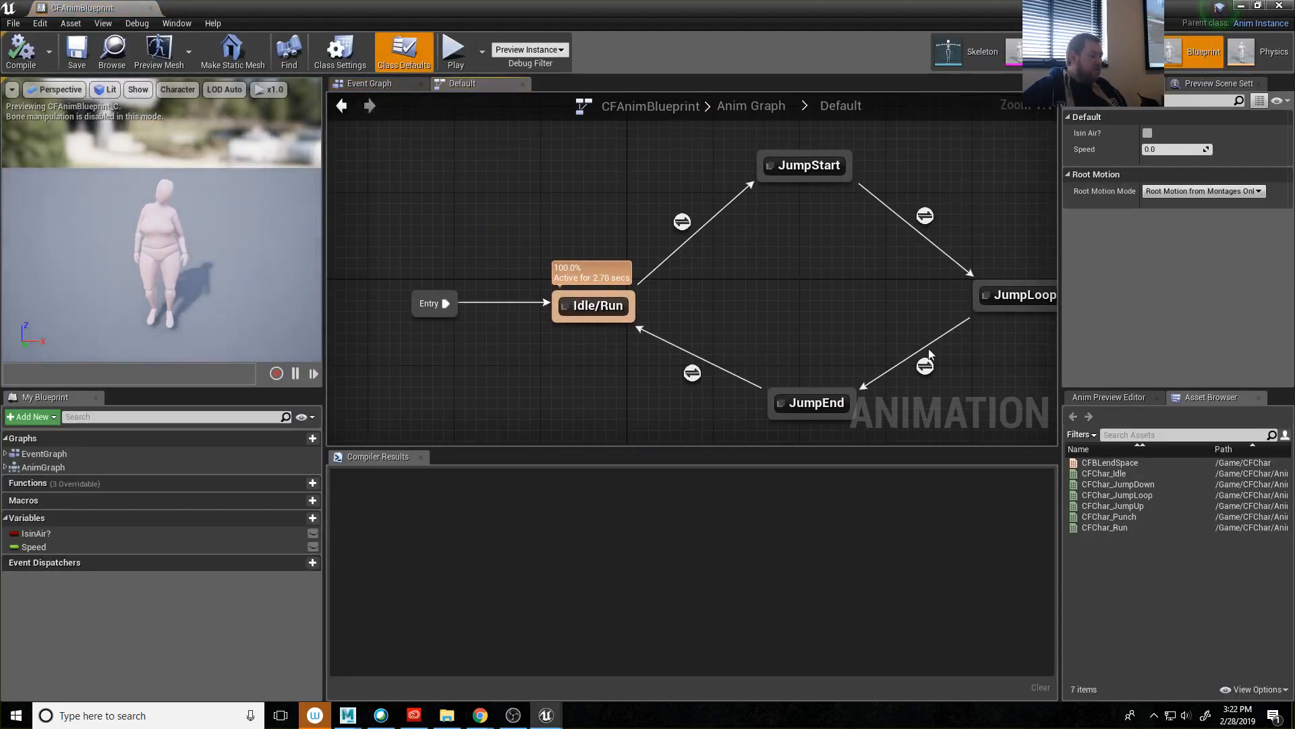
mouse_move(923, 218)
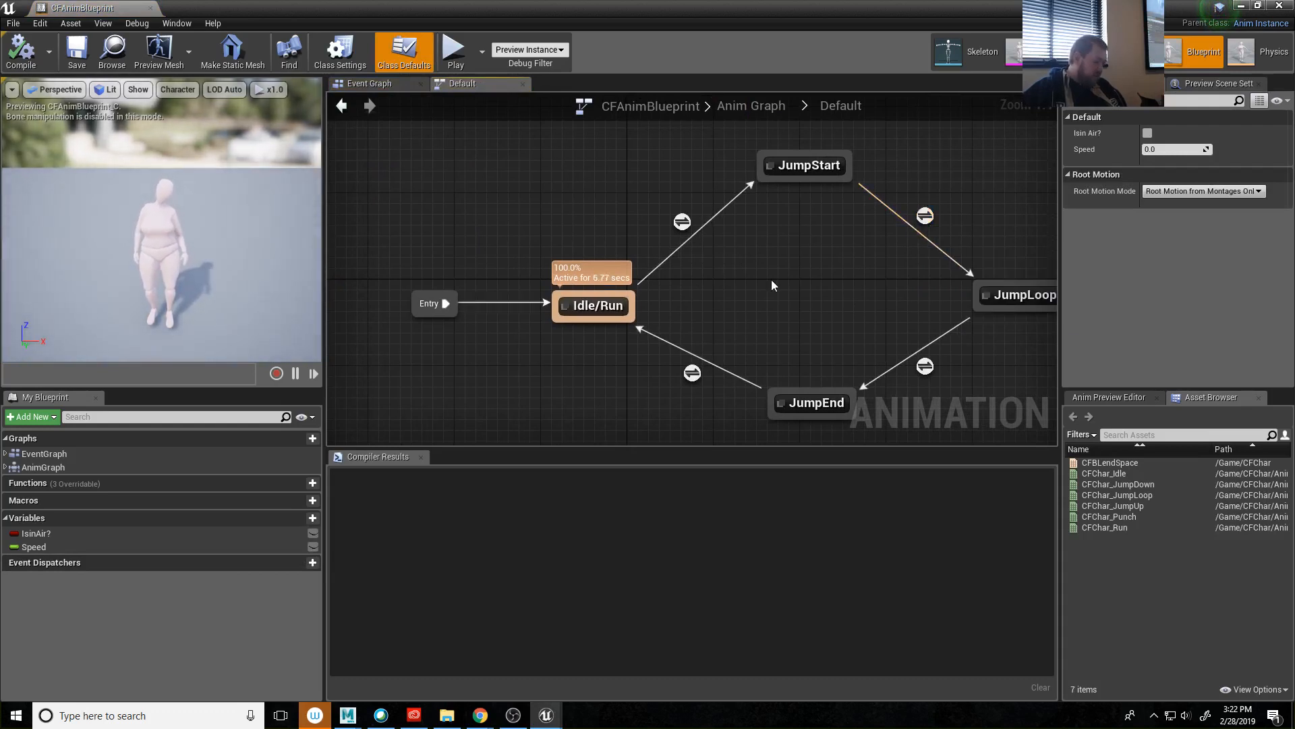
click(928, 213)
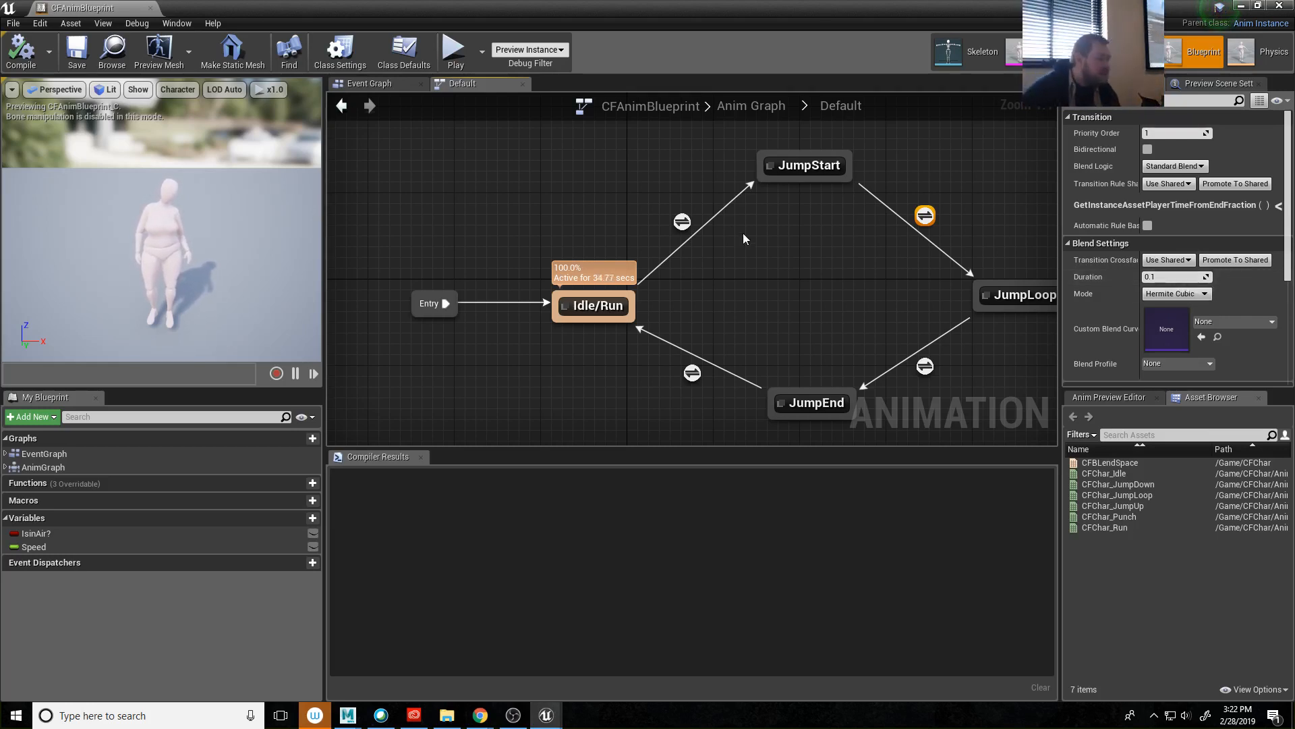
Set the Idle/Run to JumpStart transition's blend duration to 0.5 and compile CFAnimBlueprint.
click(683, 222)
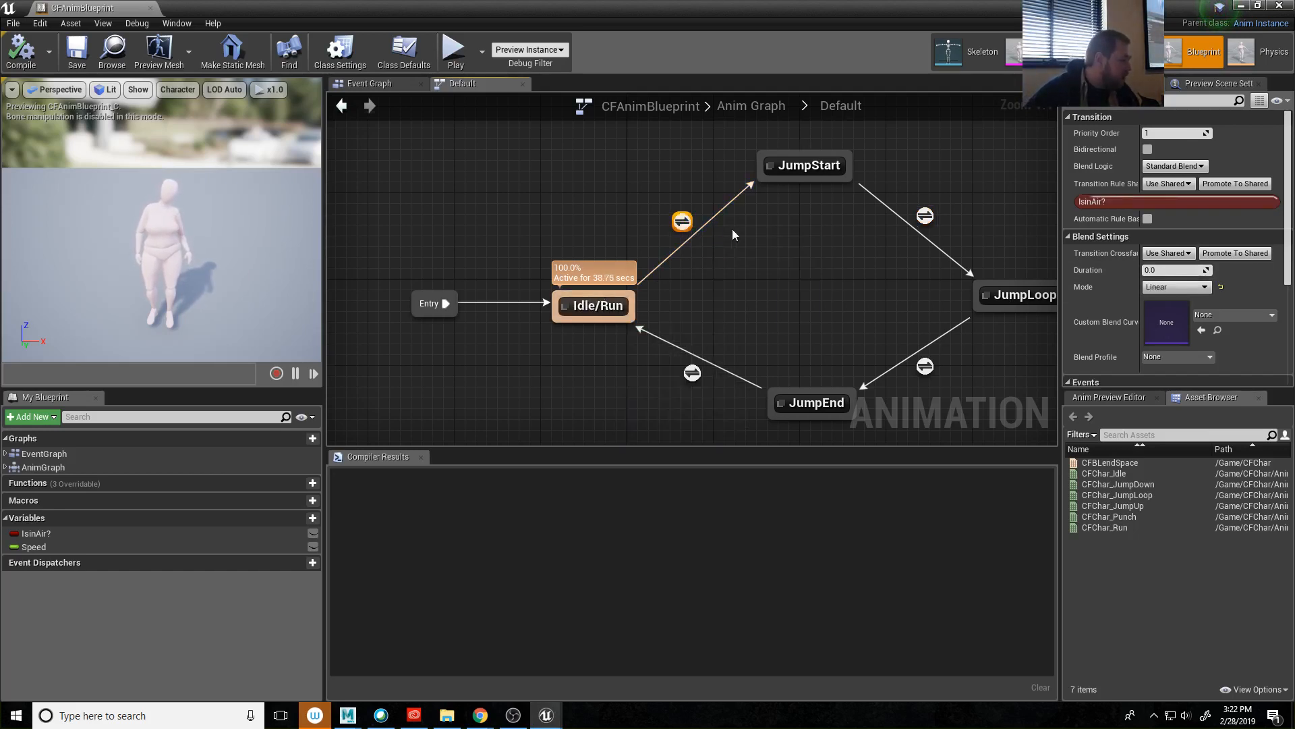
click(1173, 270)
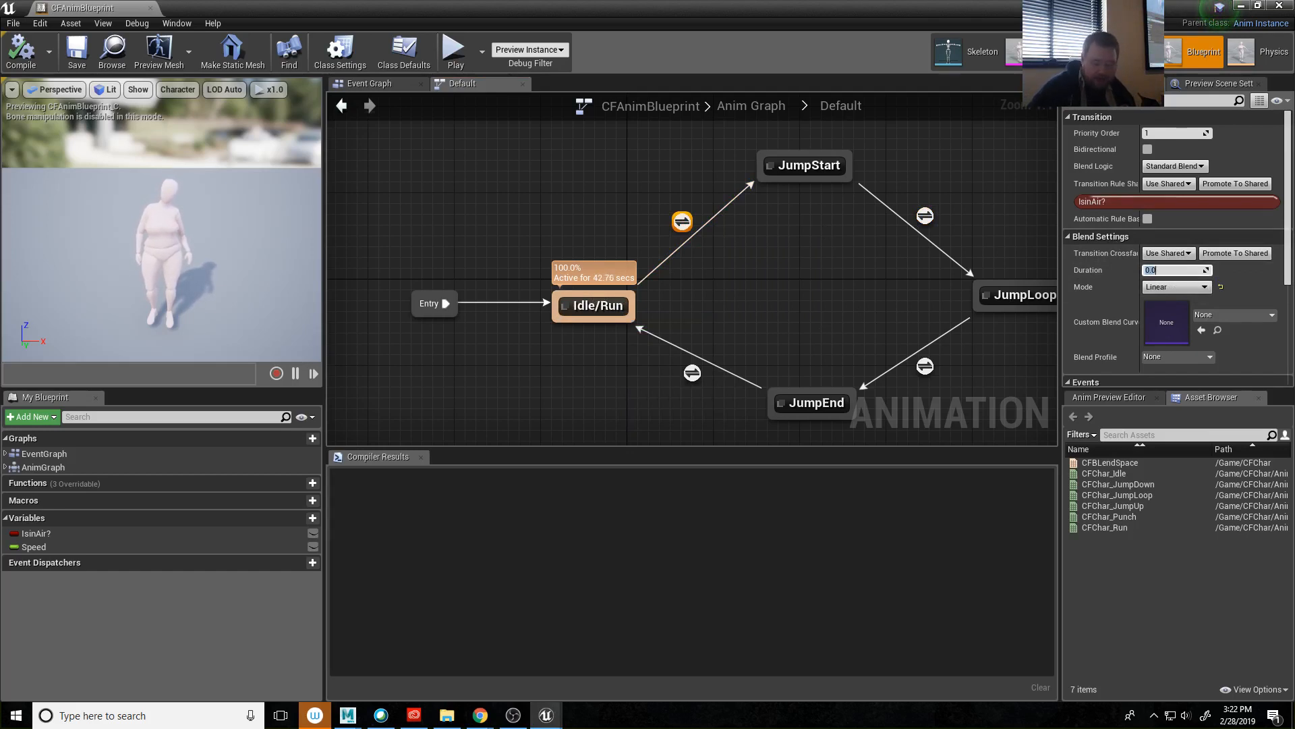
key(BackSpace)
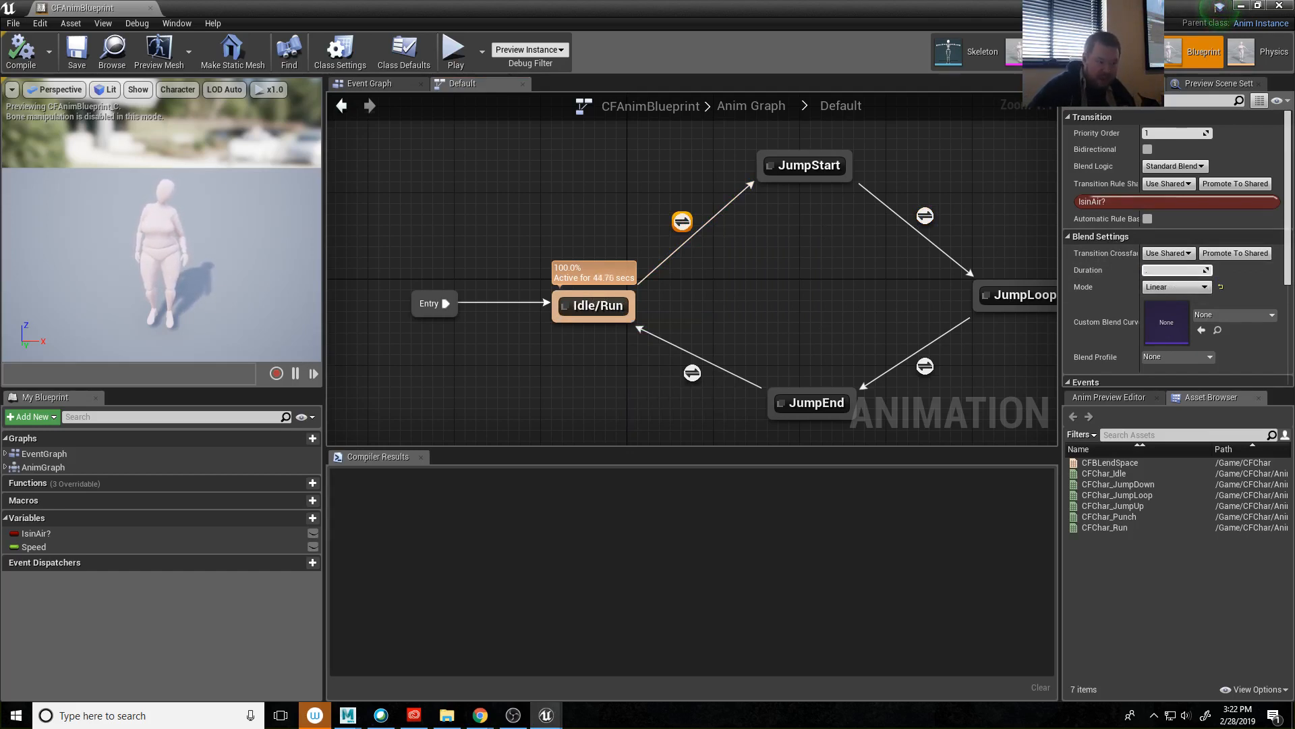
text(.5)
key(Return)
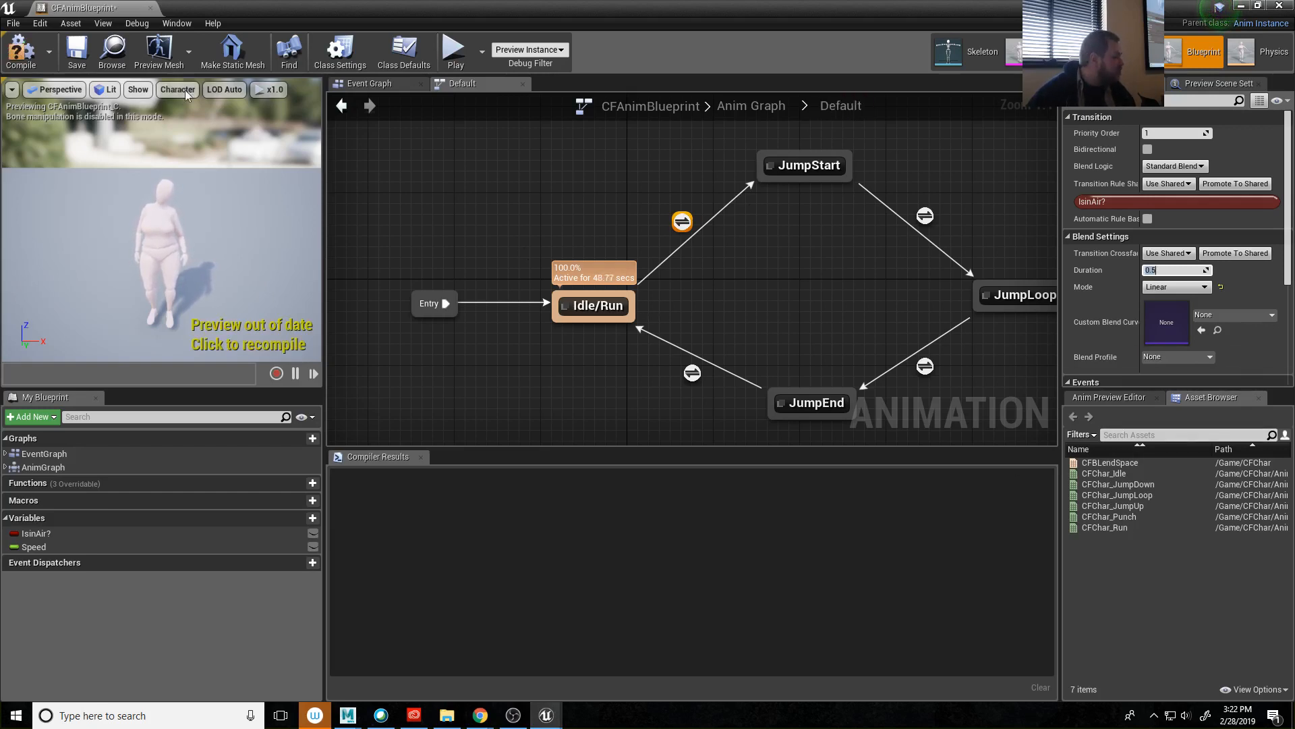
click(19, 54)
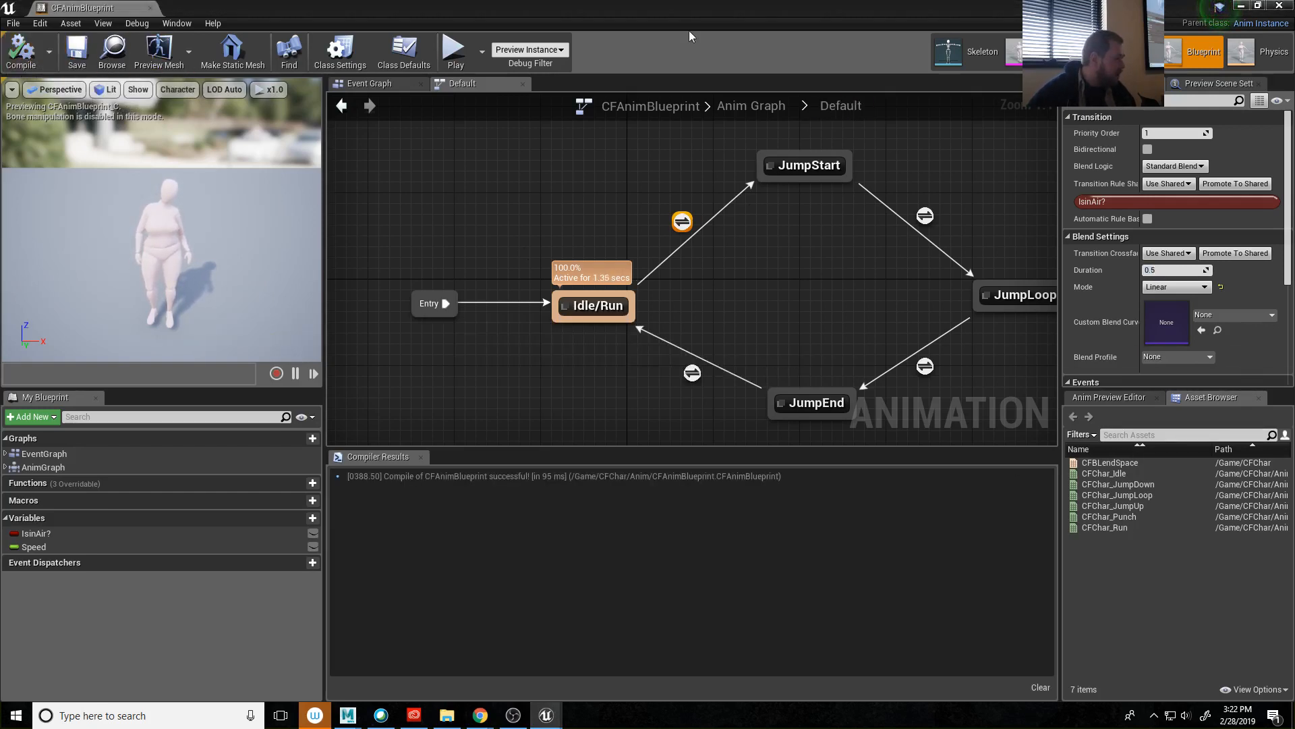
Return to the level, play it, make the character jump repeatedly to check the takeoff blend, and stop playing.
click(1245, 9)
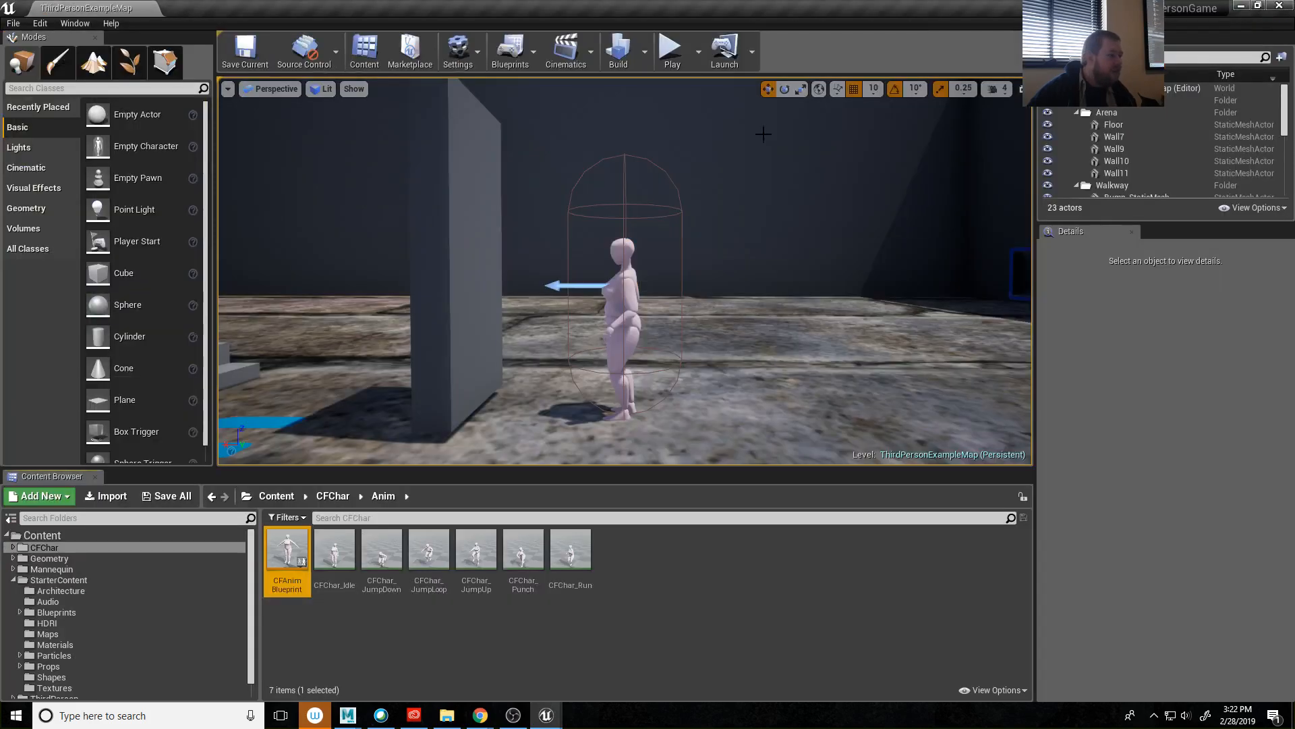
click(671, 48)
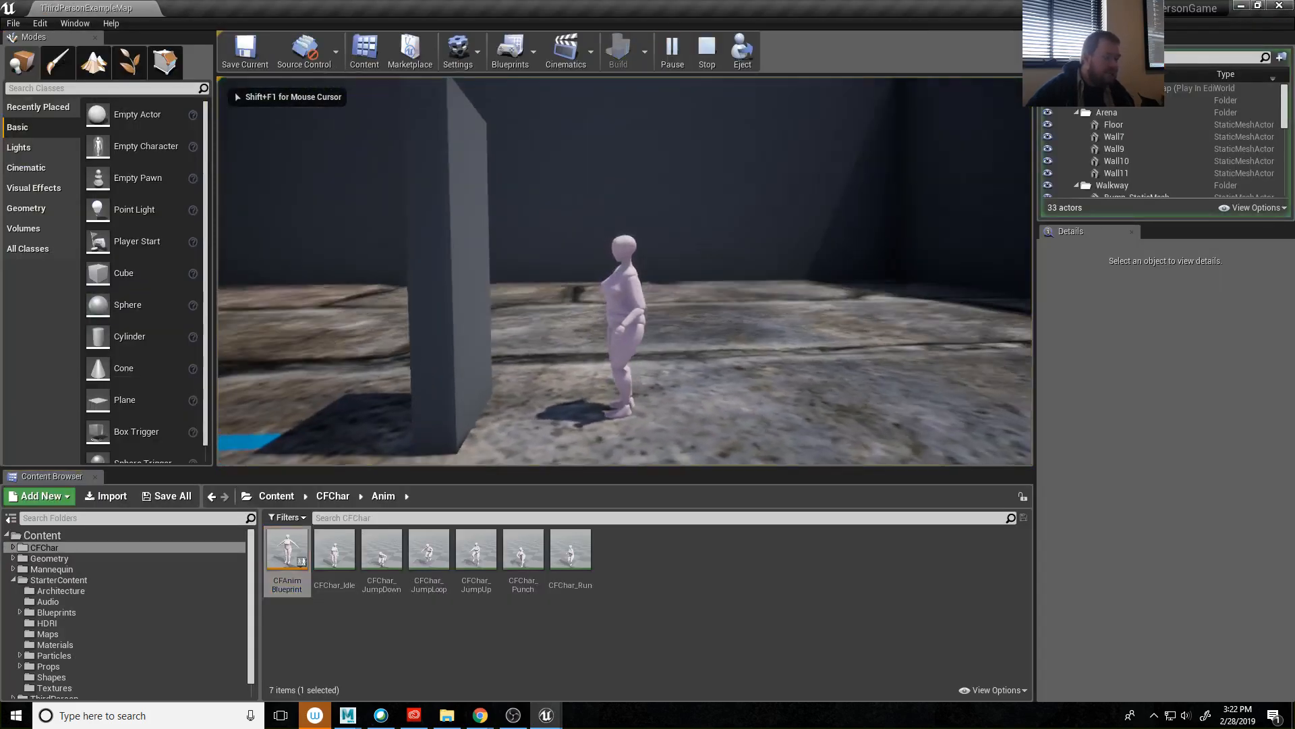
key(space)
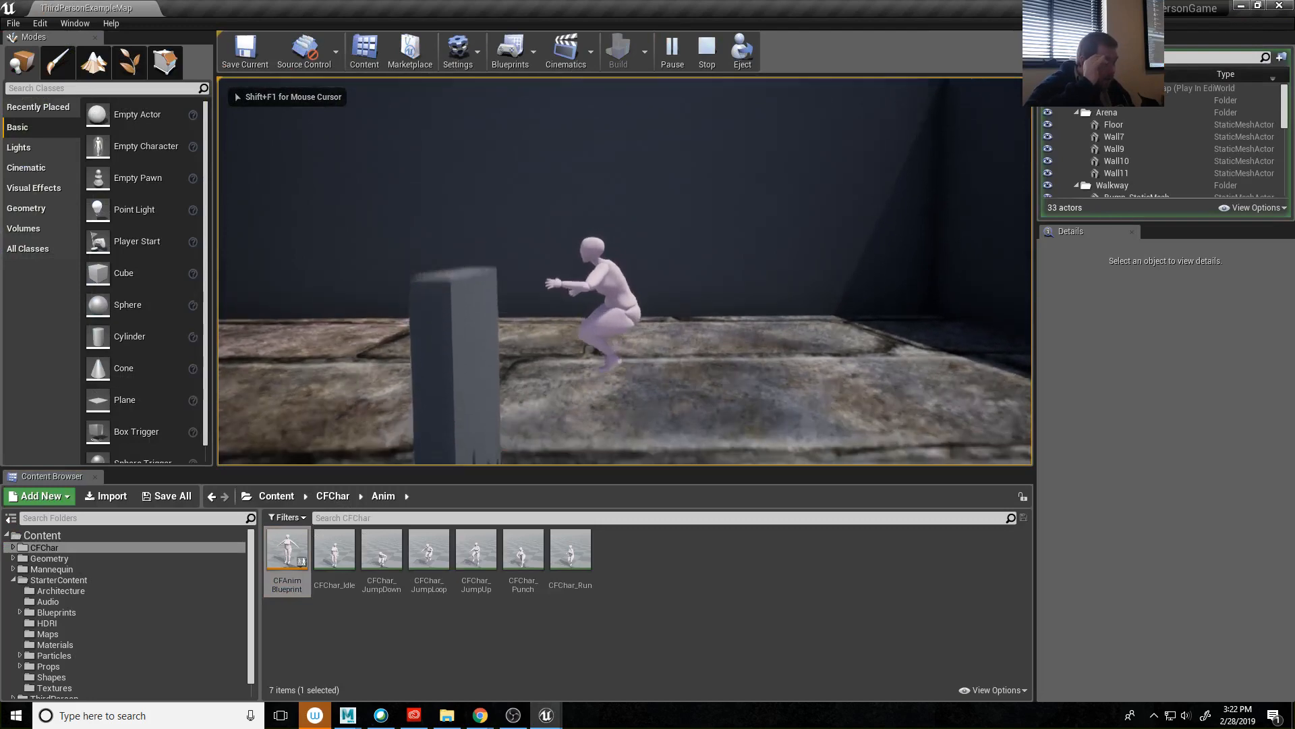
key(space)
key(space)
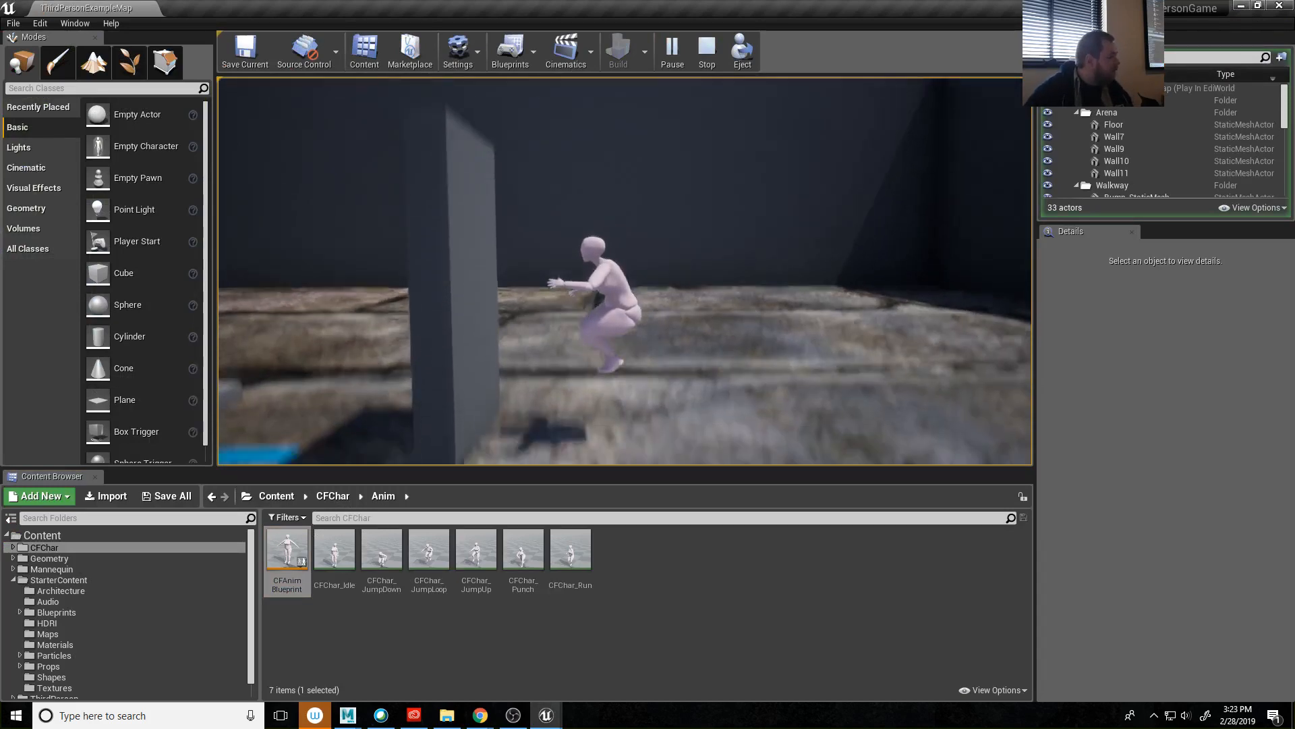
key(space)
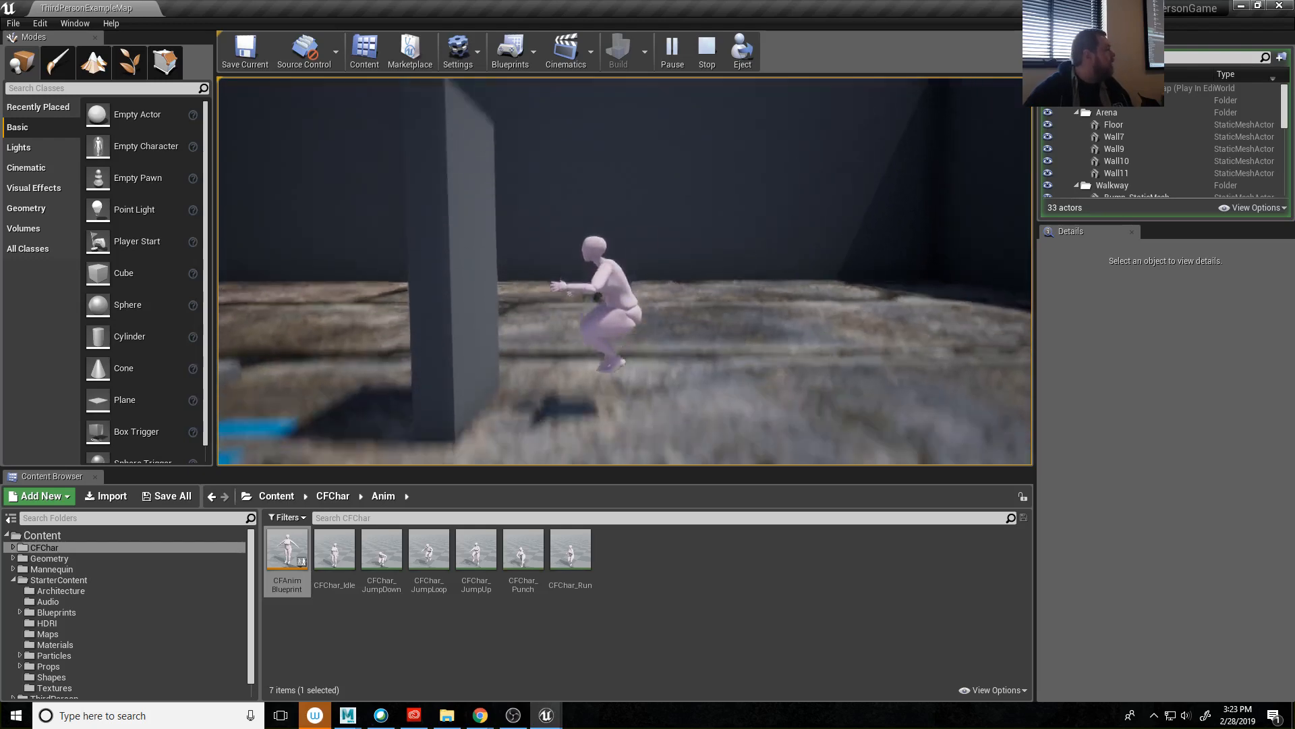
key(space)
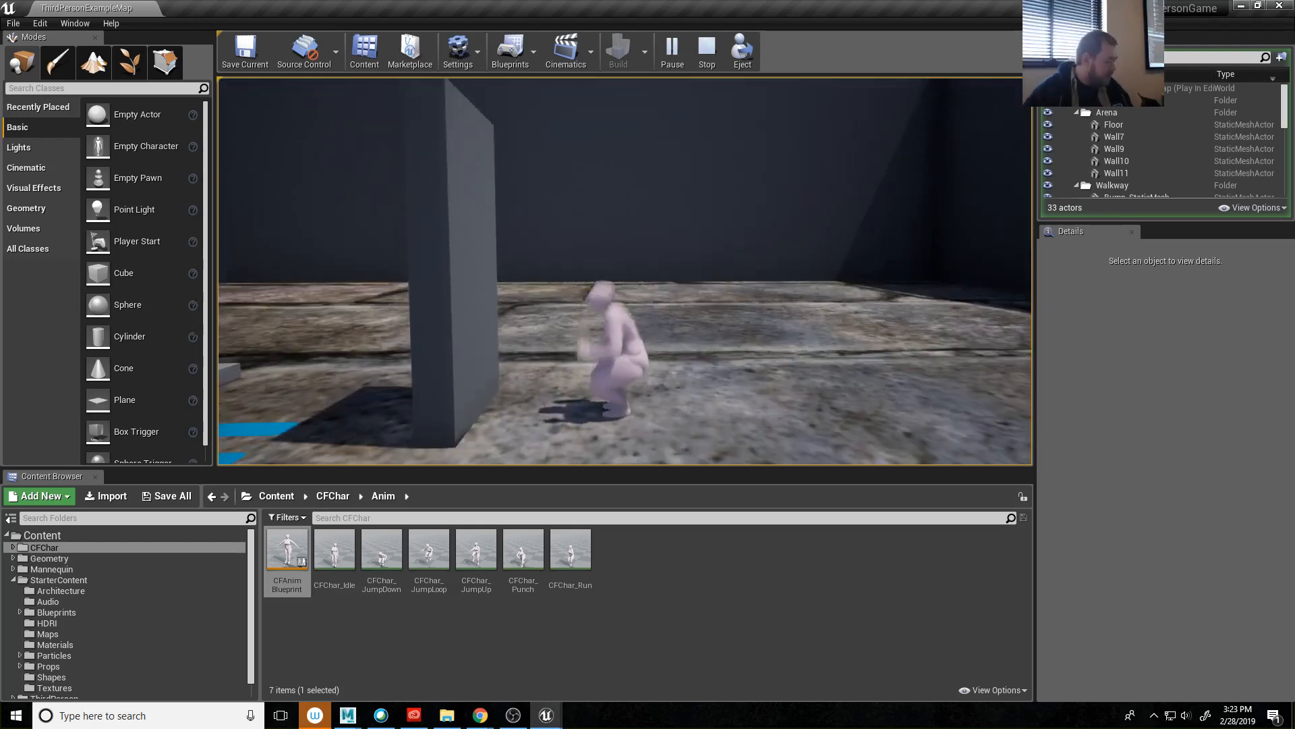
key(Escape)
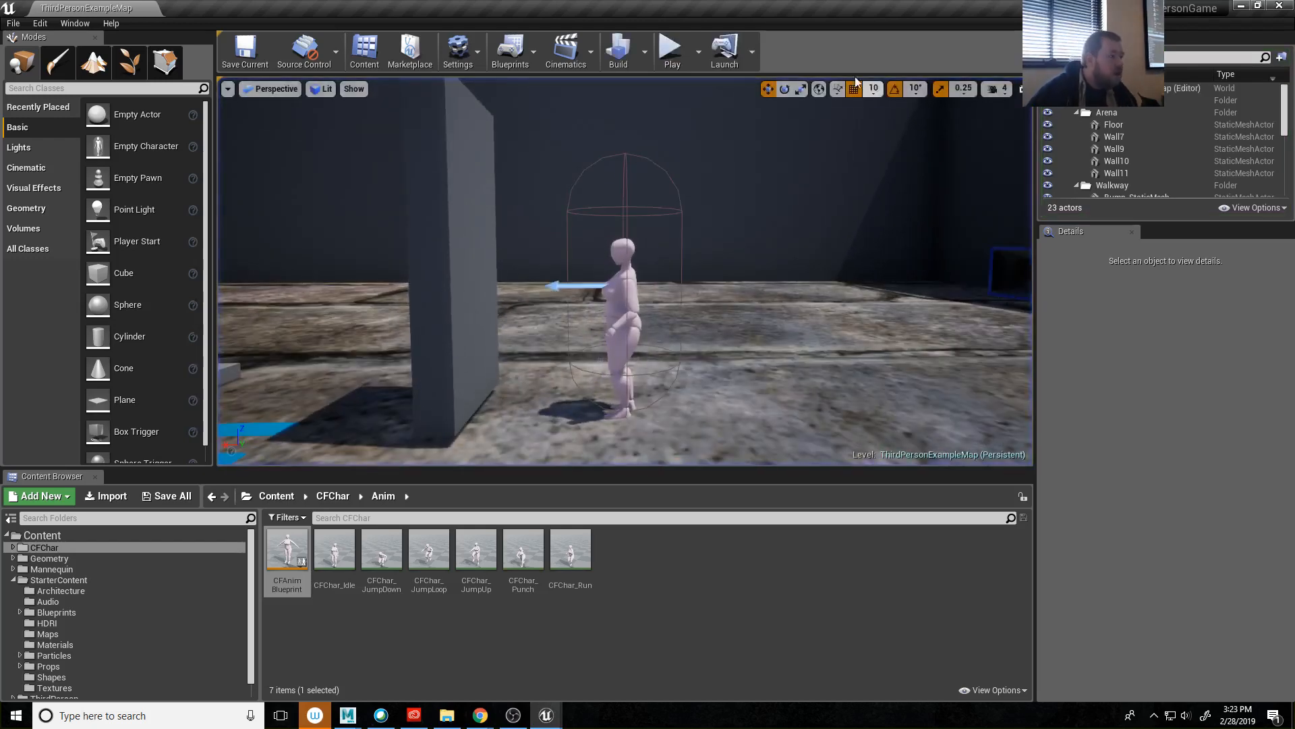
Reopen CFAnimBlueprint, set the Idle/Run to JumpStart blend duration to 0.01, and compile and save.
double_click(287, 550)
click(1172, 270)
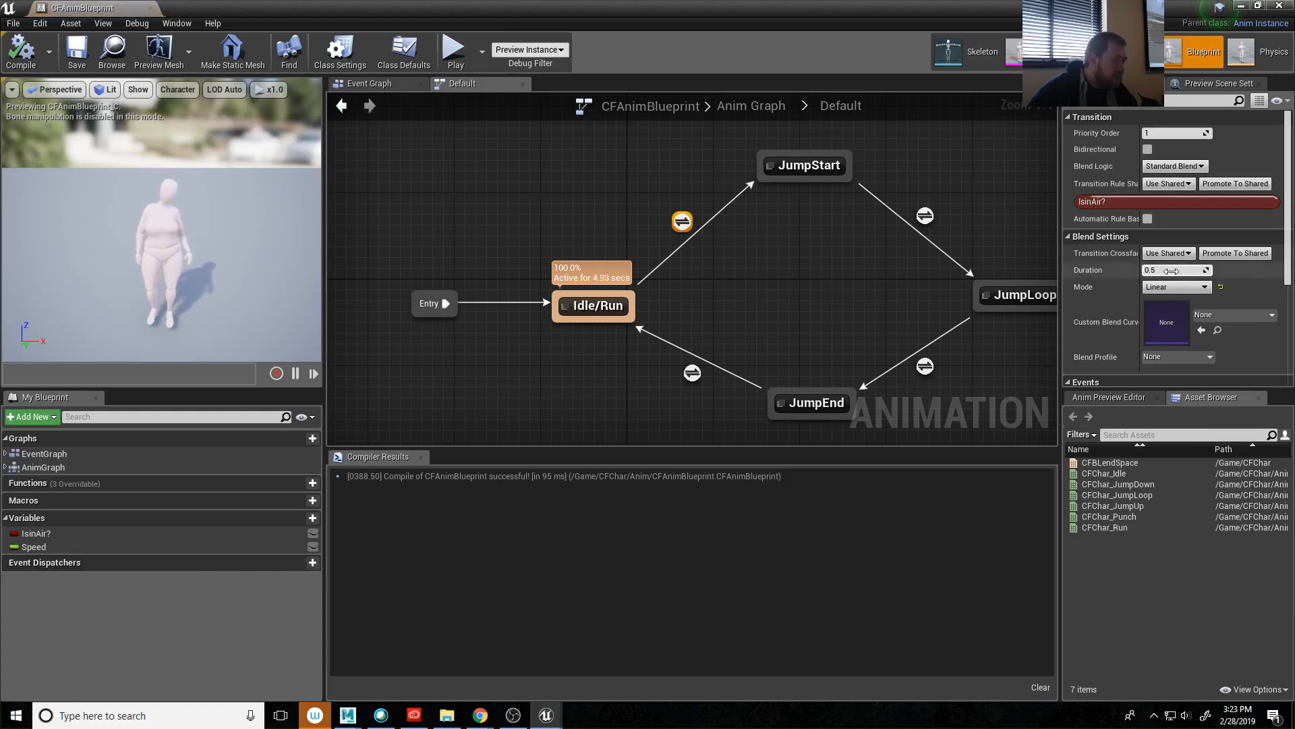
text(0.01)
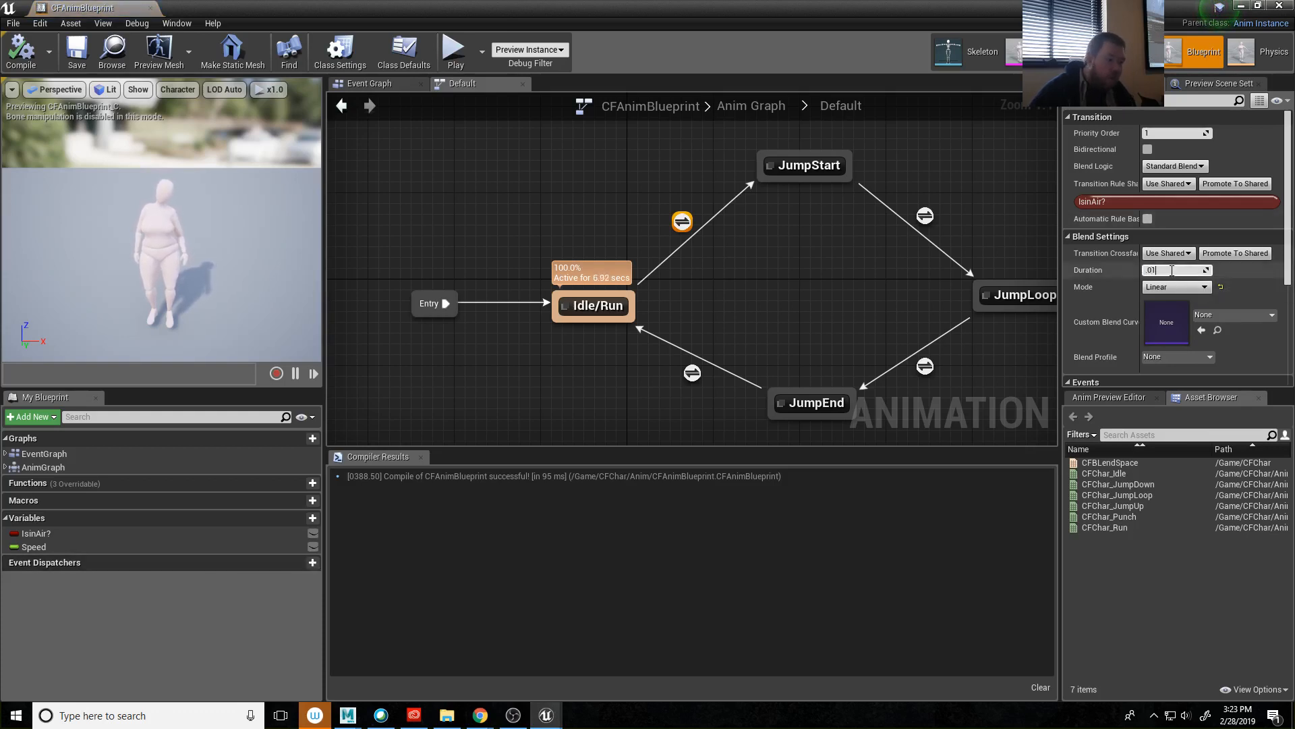
key(Return)
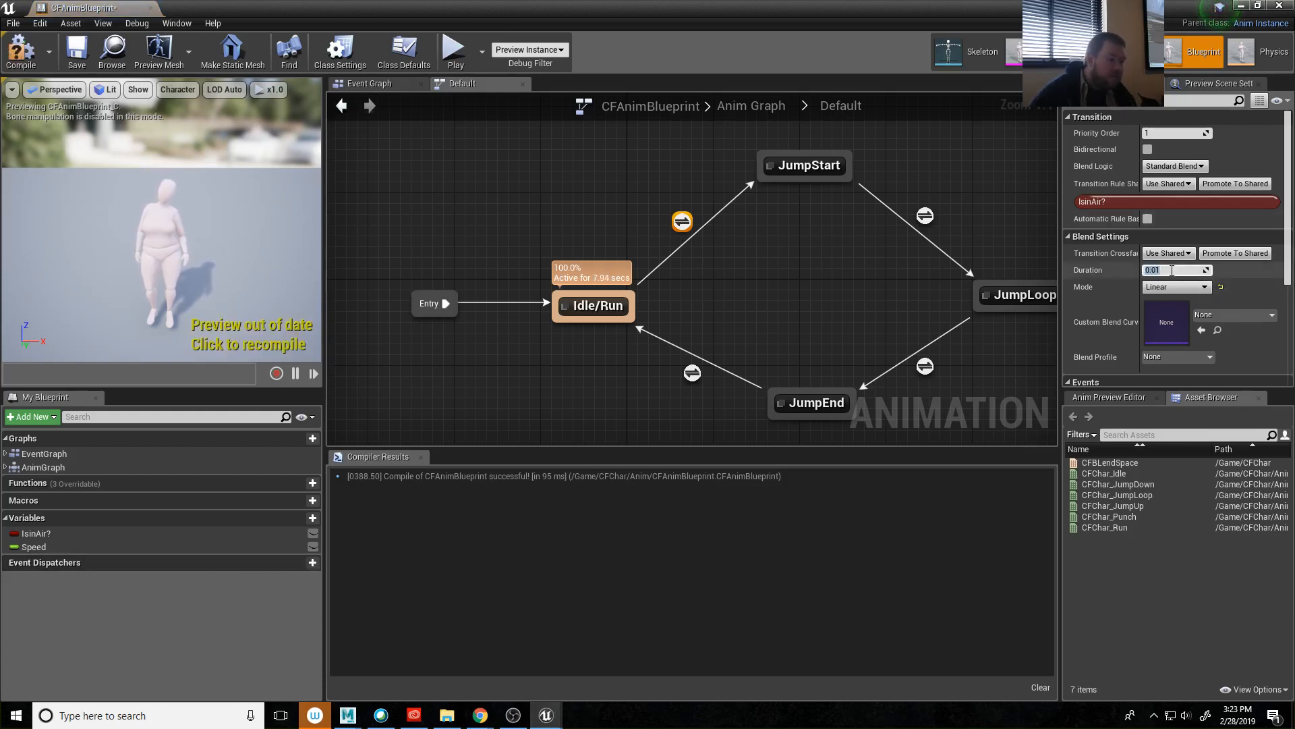
click(20, 51)
click(85, 60)
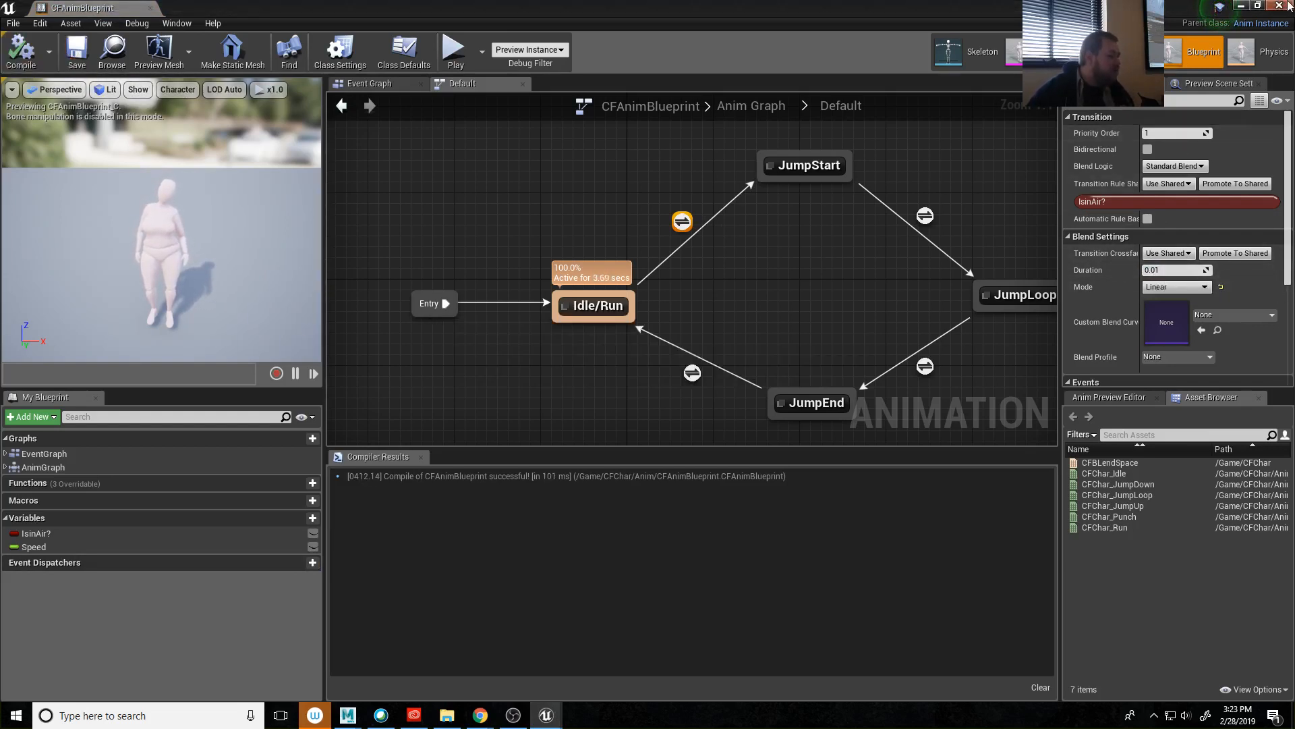
Play the level again, make the character jump to test the shorter takeoff blend, and stop playing.
click(1241, 5)
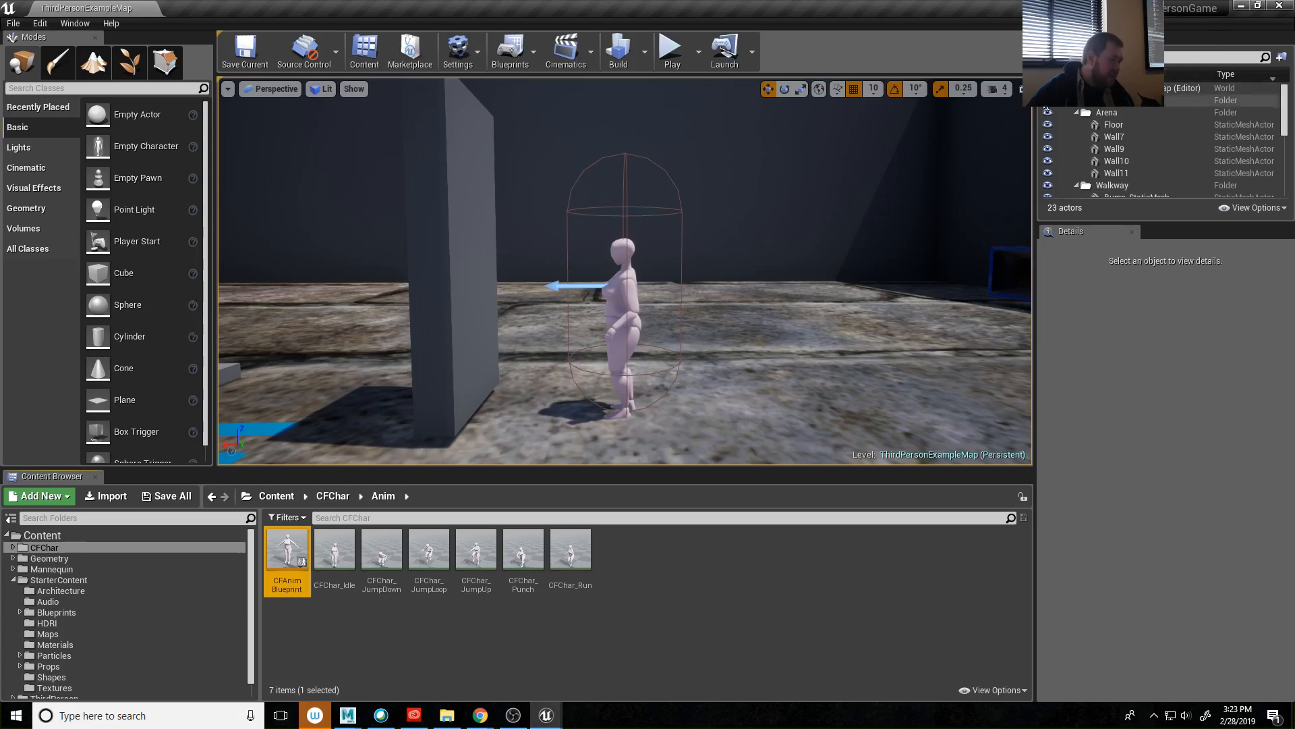
click(670, 53)
click(682, 118)
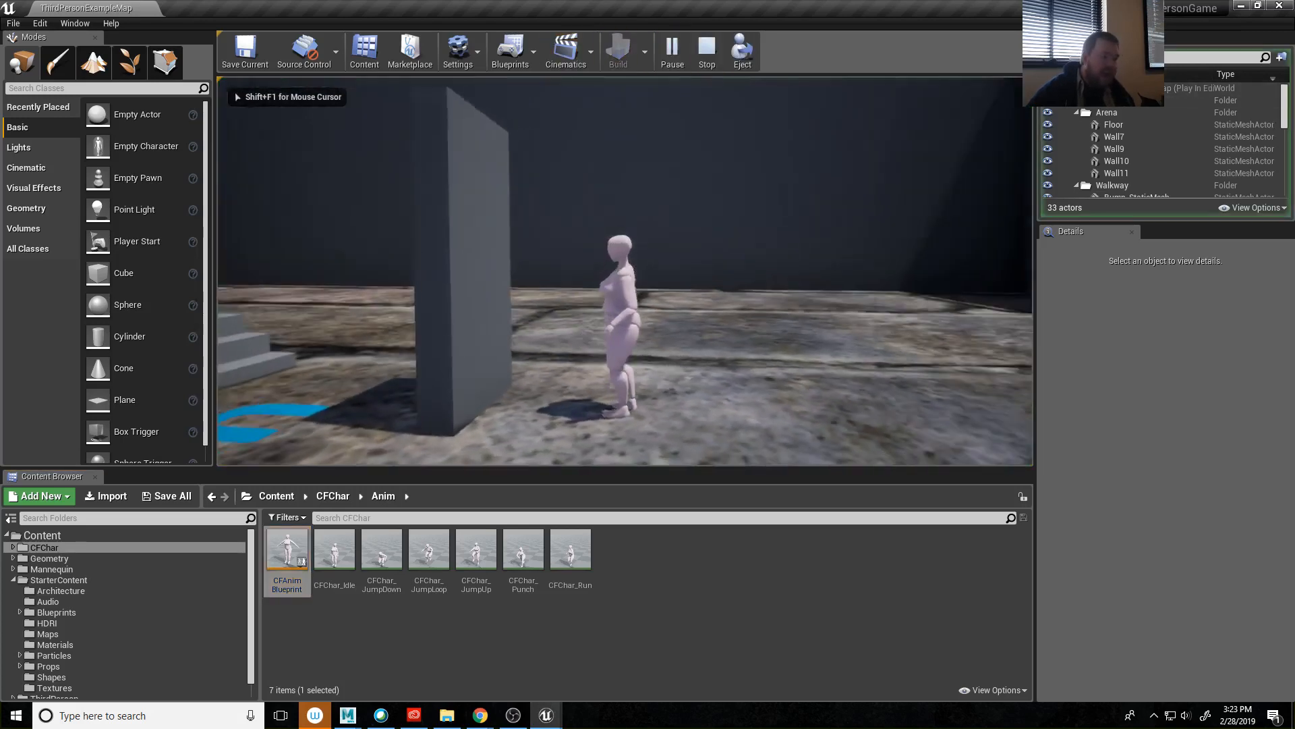
key(space)
key(space)
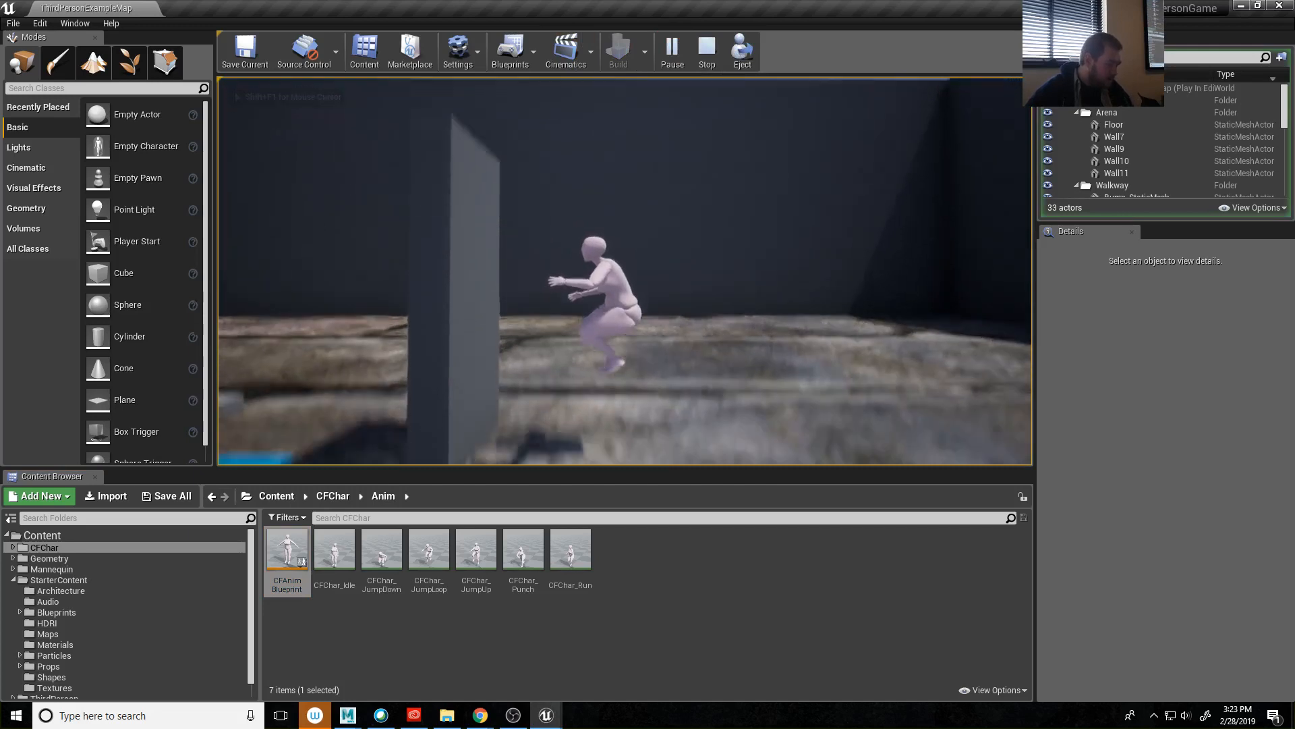
key(Escape)
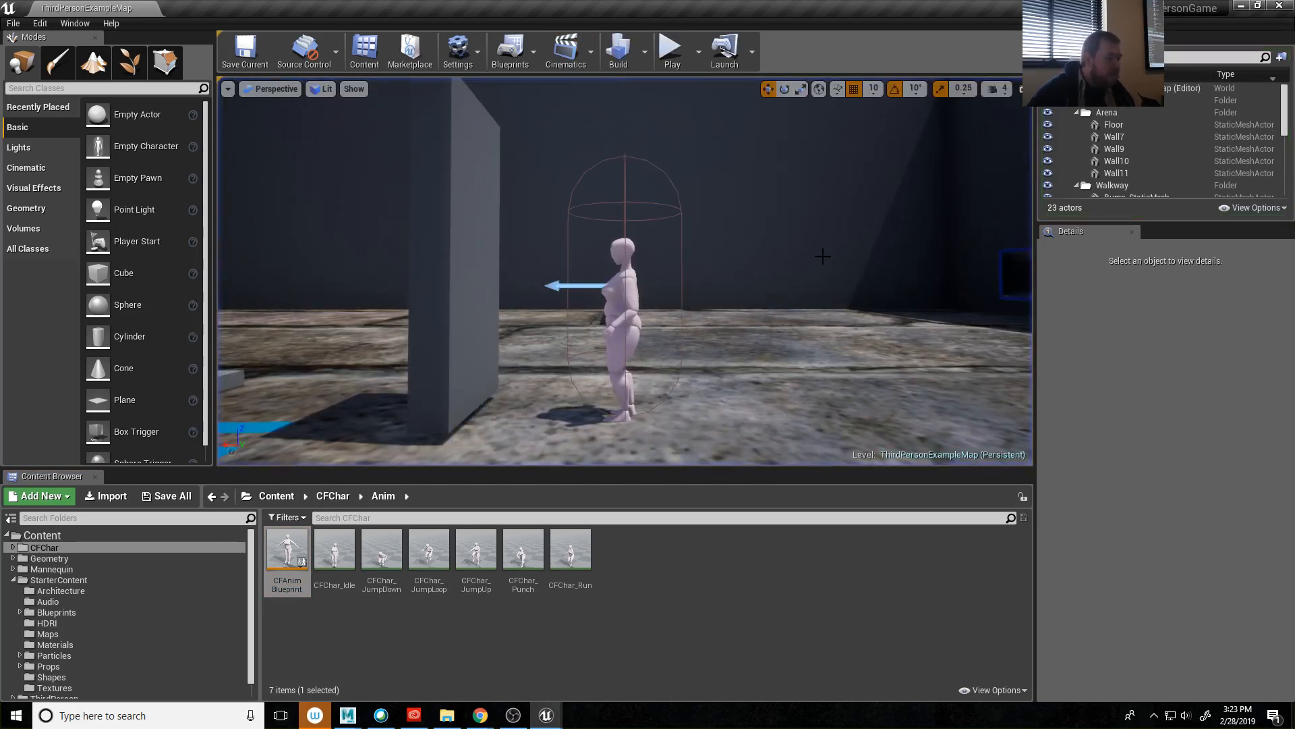
Check the JumpLoop to JumpEnd rule in CFAnimBlueprint, scrub CFChar_JumpDown's opening frames in side view, and close the editor.
double_click(283, 567)
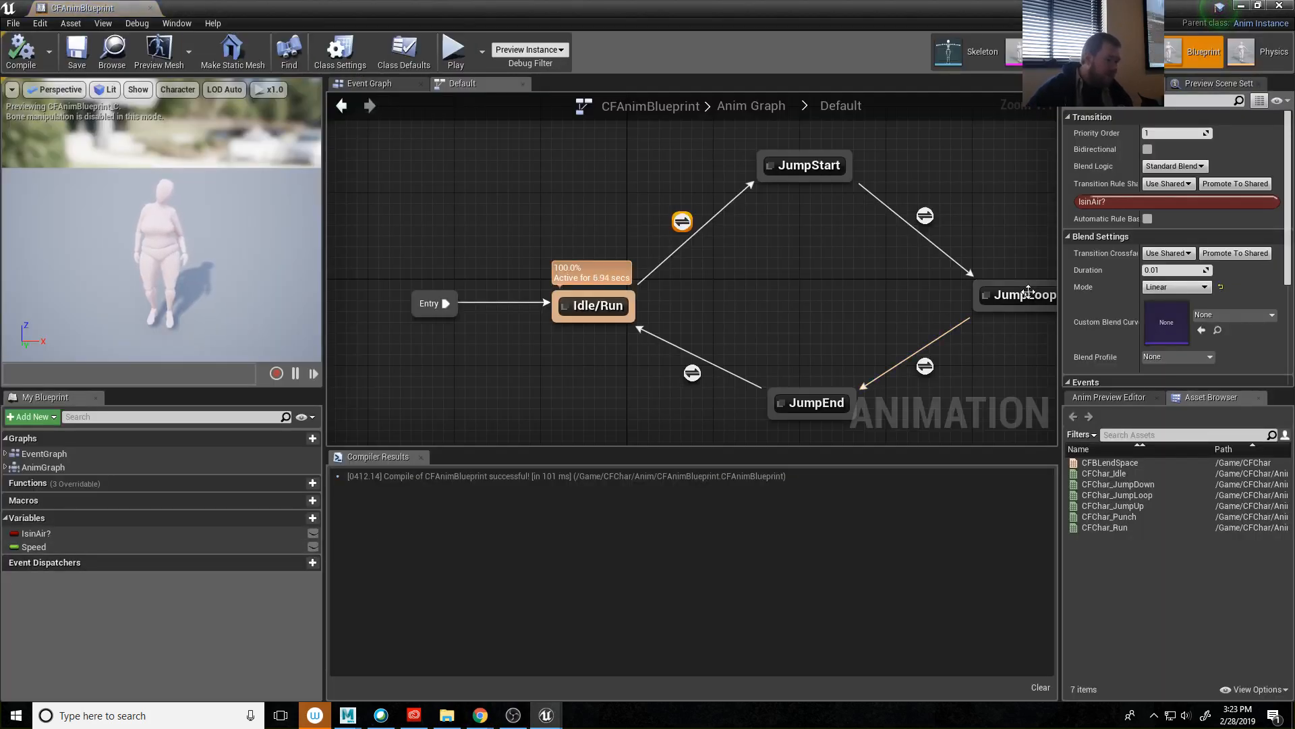
double_click(925, 365)
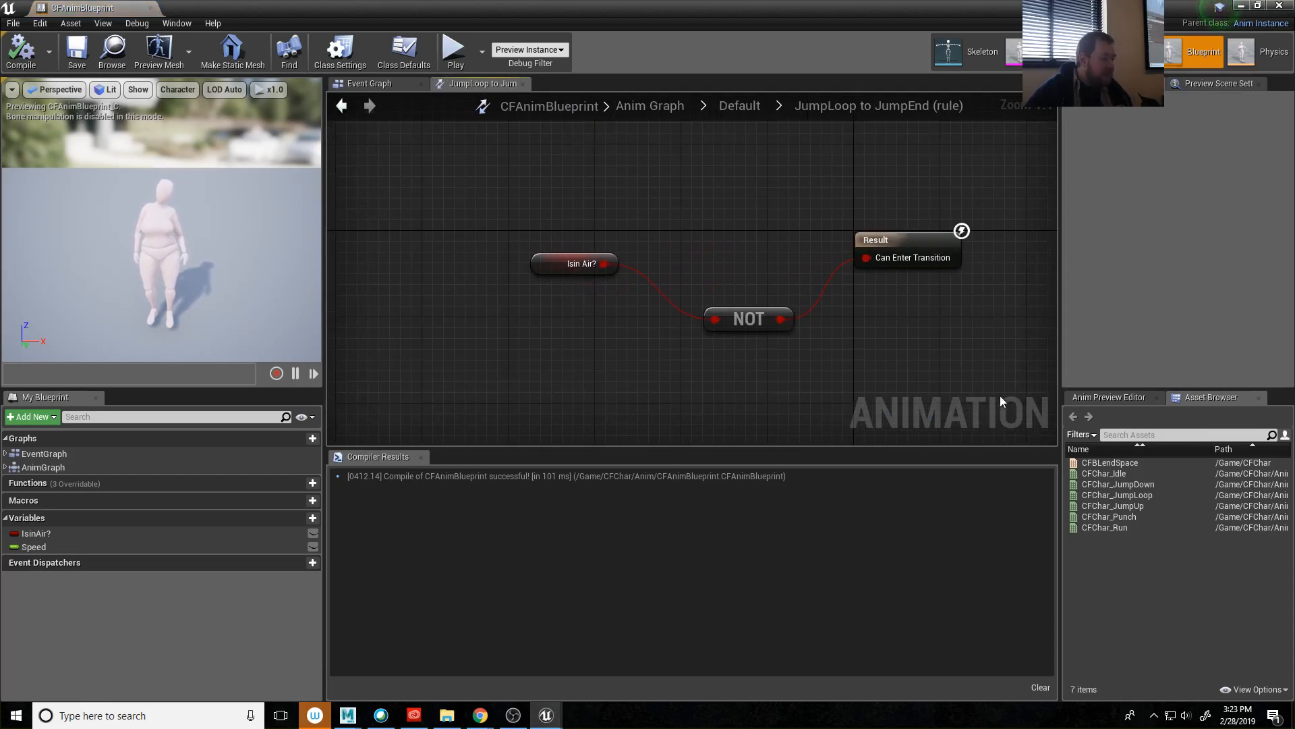
double_click(1132, 480)
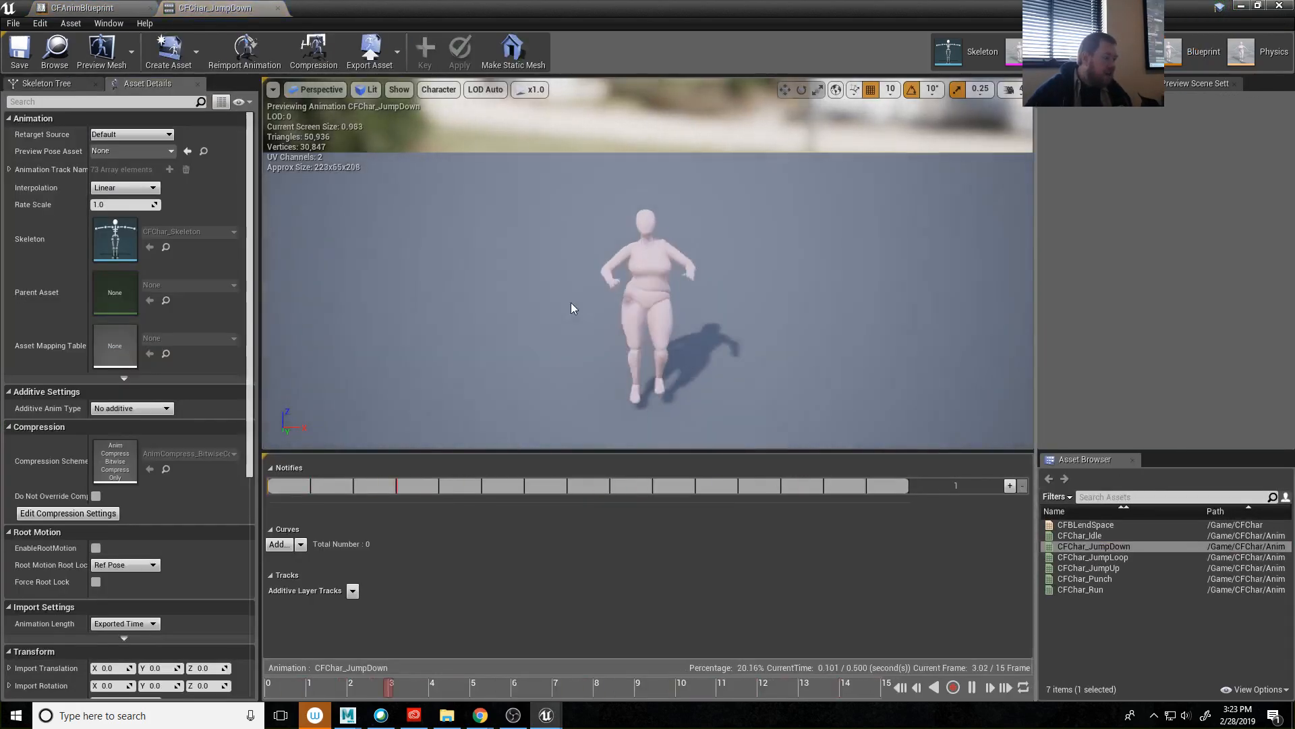
right_drag(542, 343, 506, 365)
key(w)
alt+drag(596, 364, 810, 320)
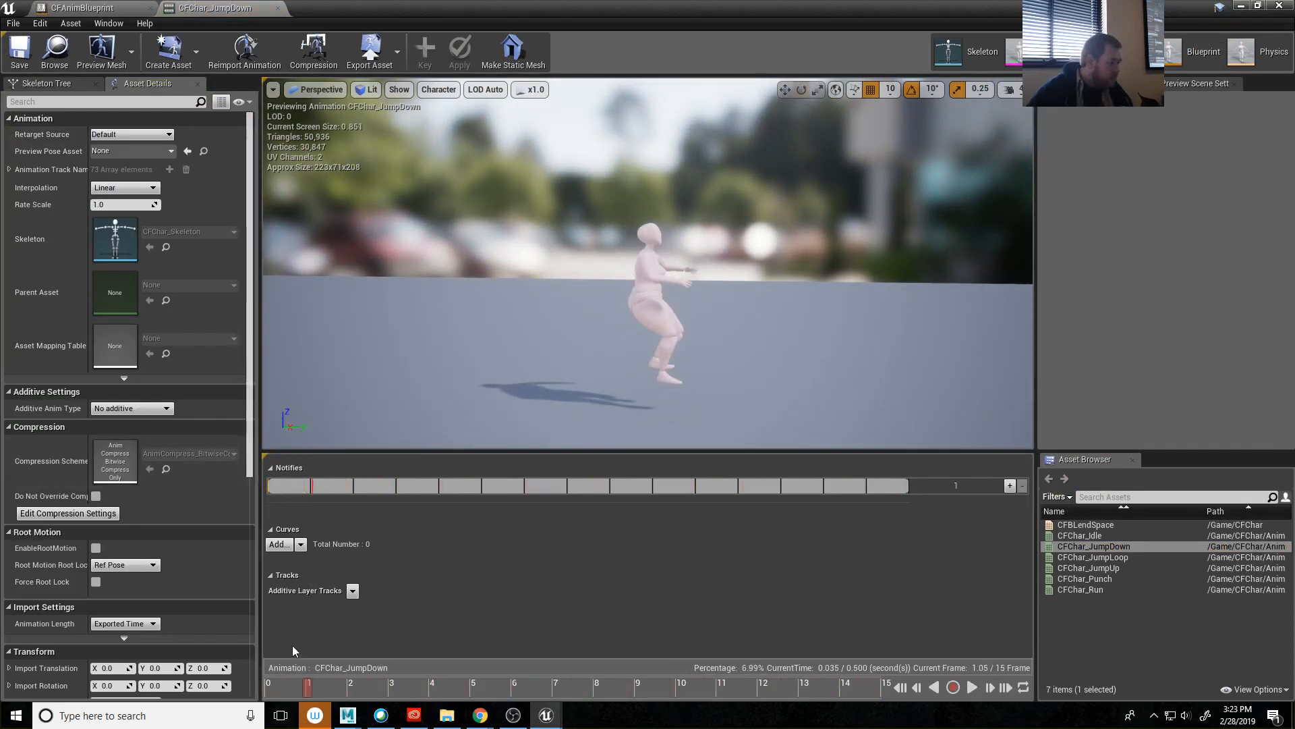
drag(300, 688, 352, 695)
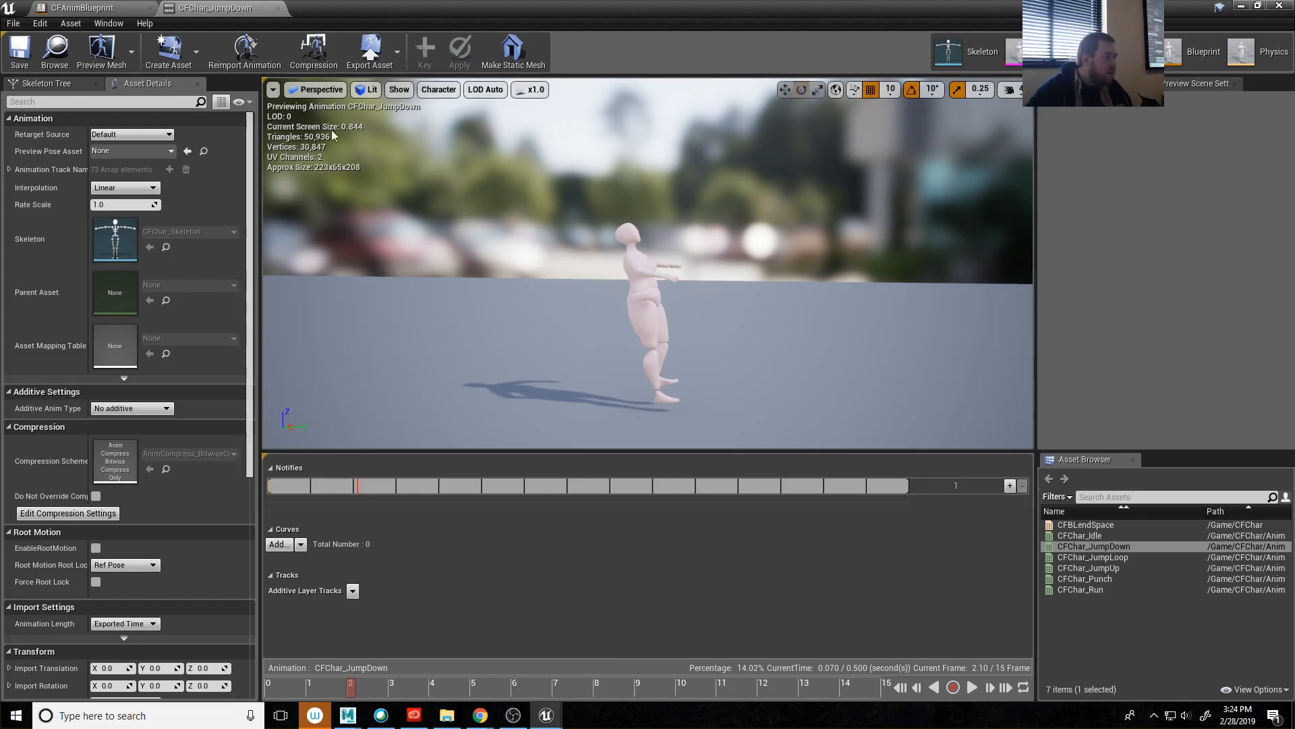
click(1279, 6)
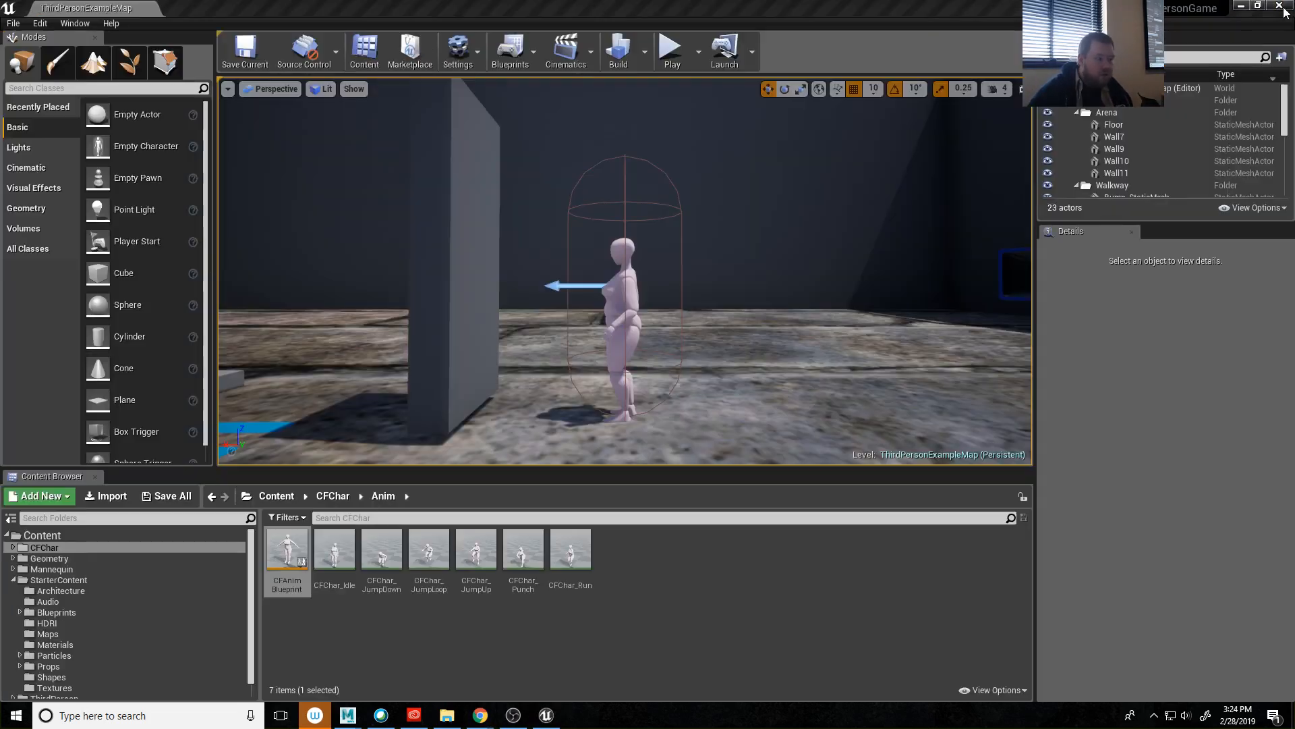
Reopen CFAnimBlueprint, set the JumpLoop to JumpEnd transition's blend duration to 0.5, and compile and save.
double_click(270, 555)
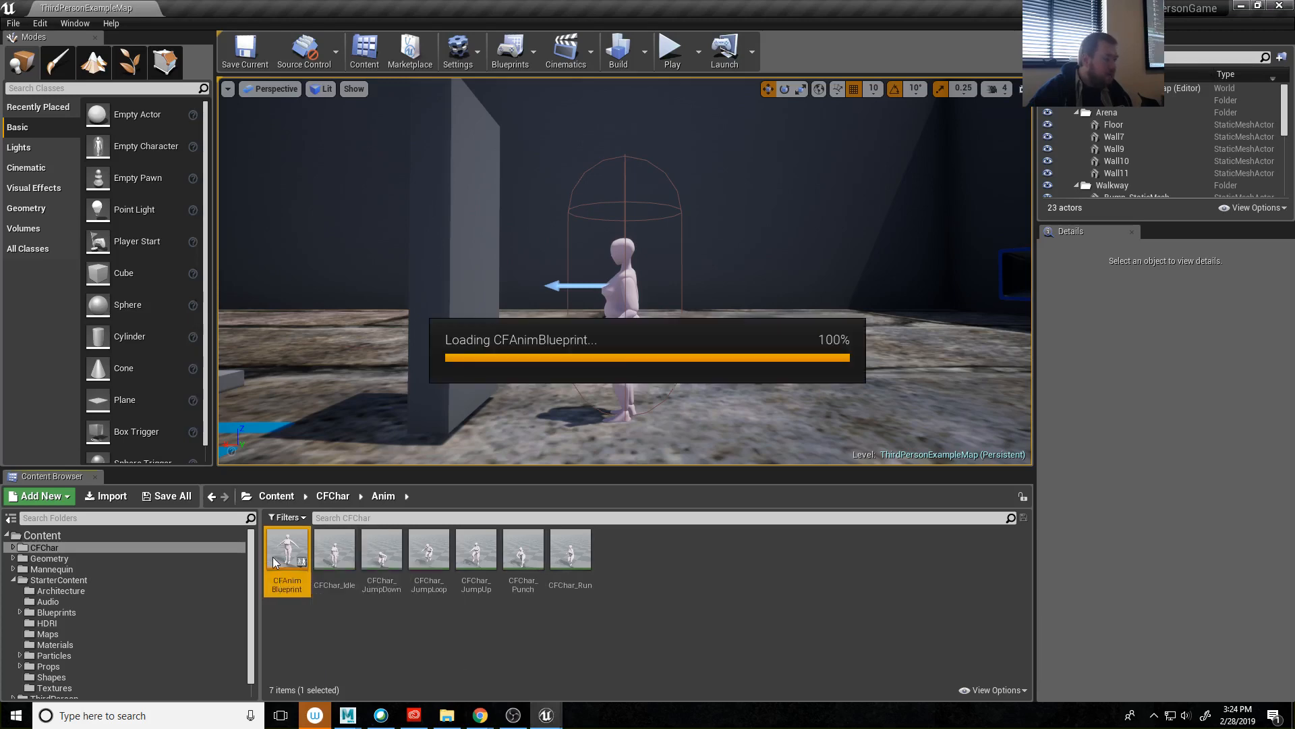
click(740, 105)
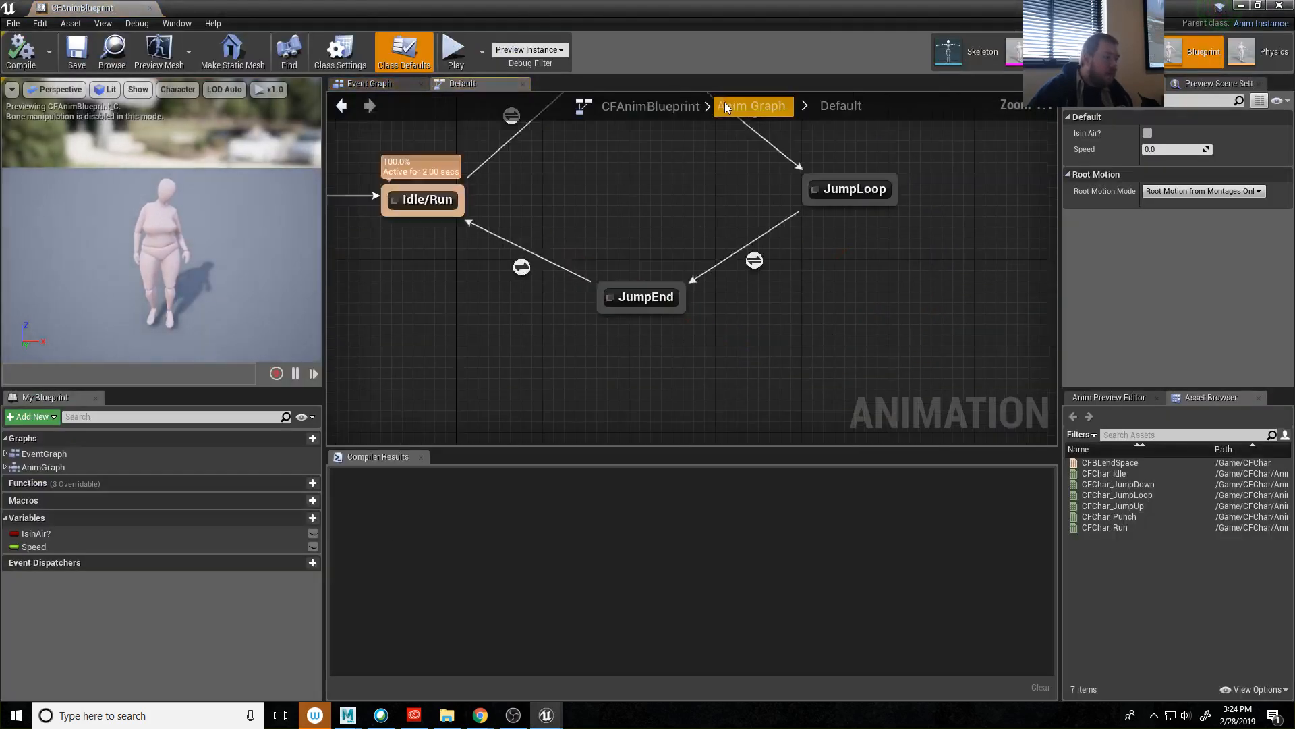
click(925, 366)
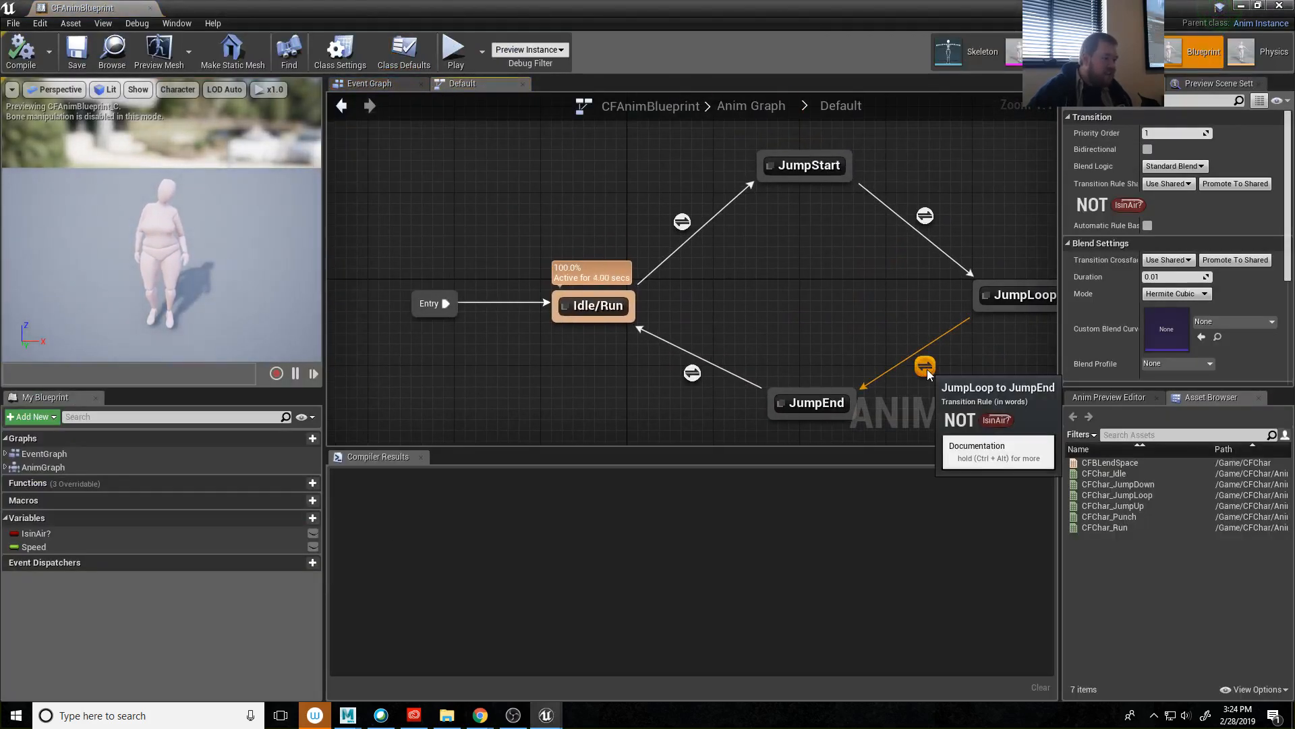
click(1172, 276)
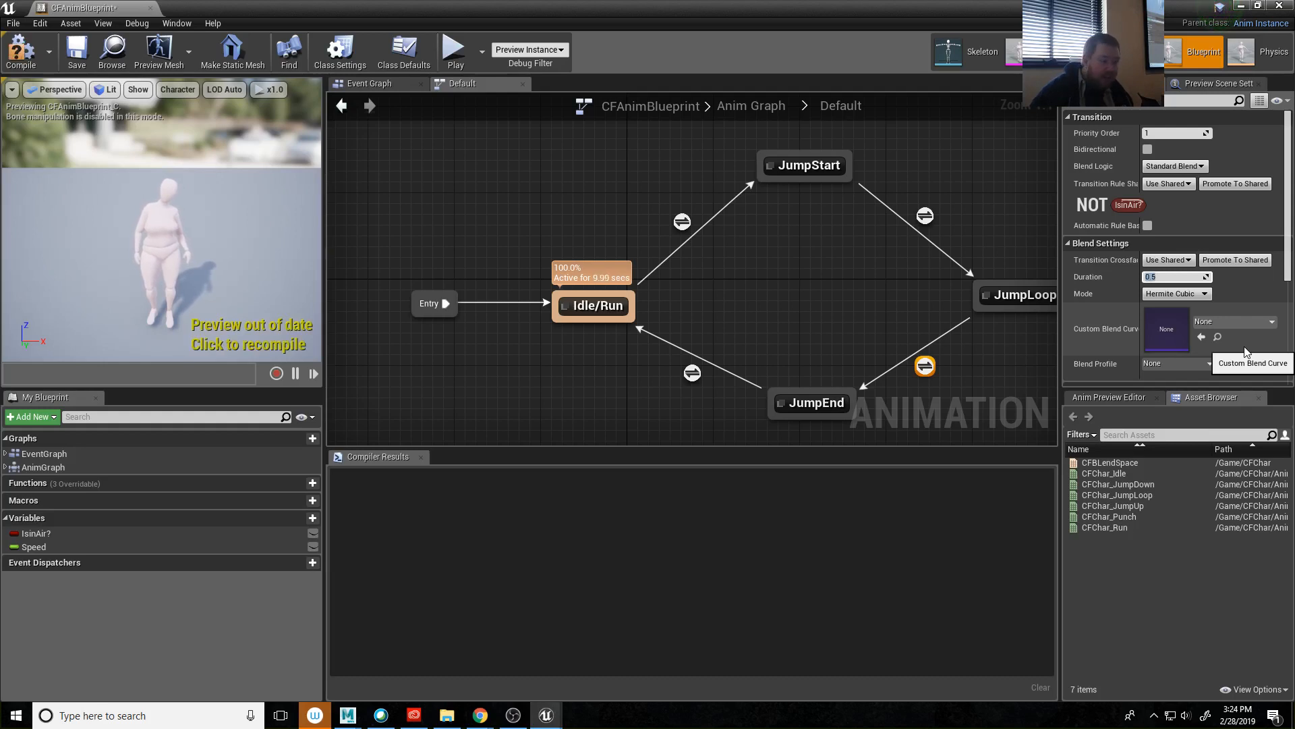
click(21, 51)
click(76, 53)
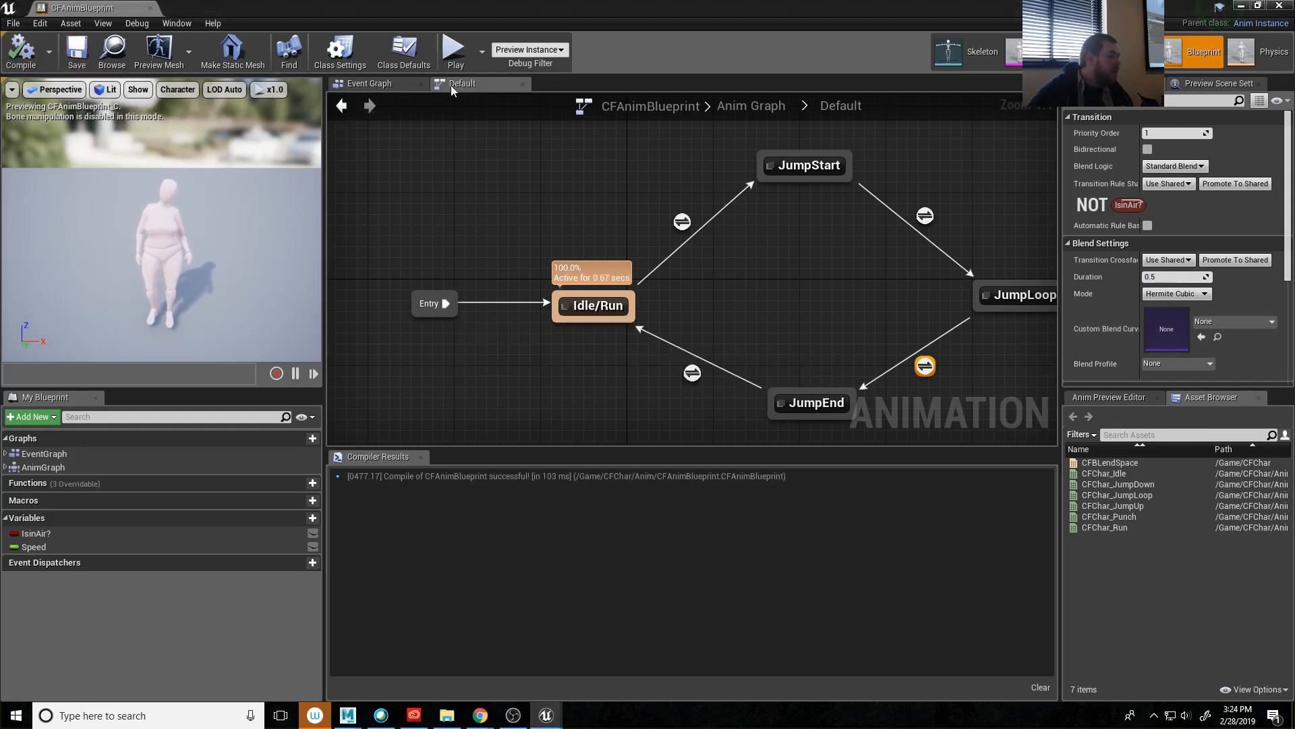
Play the level, make the character jump repeatedly to test the longer JumpLoop to JumpEnd blend, and stop playing.
click(1241, 6)
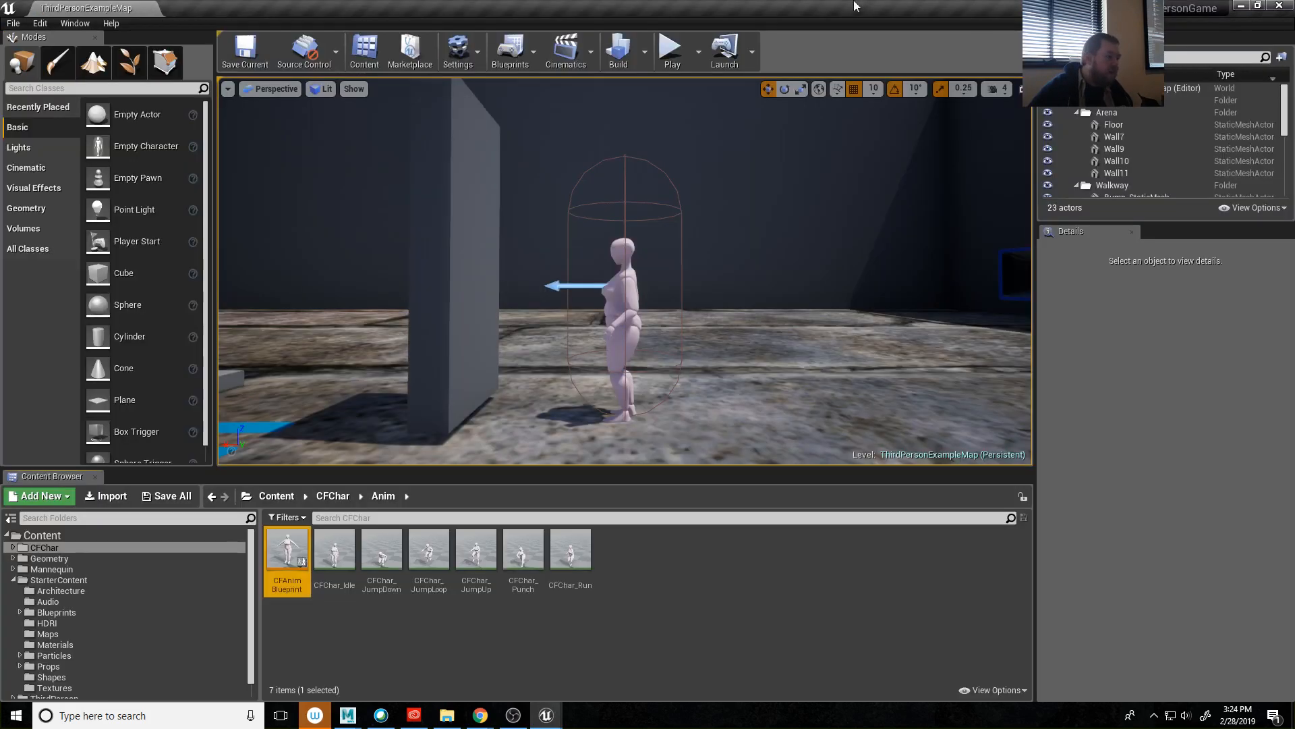
click(671, 49)
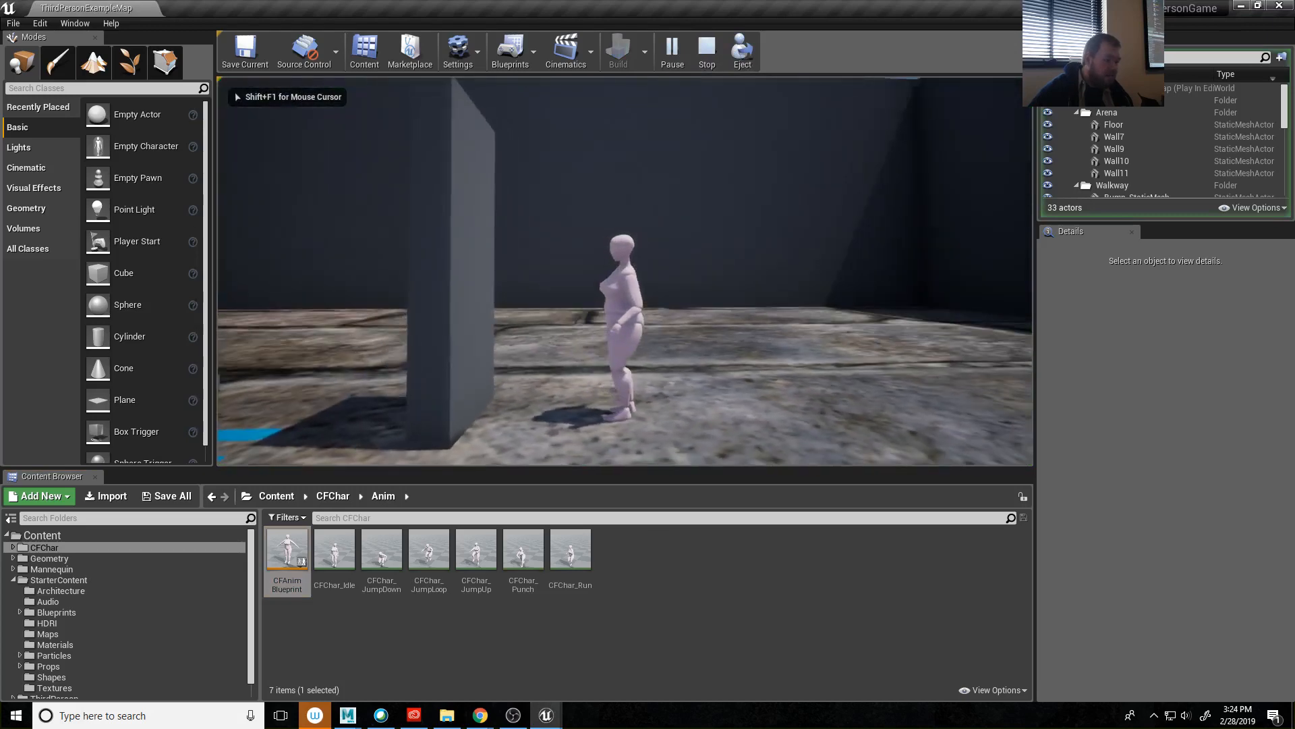
key(space)
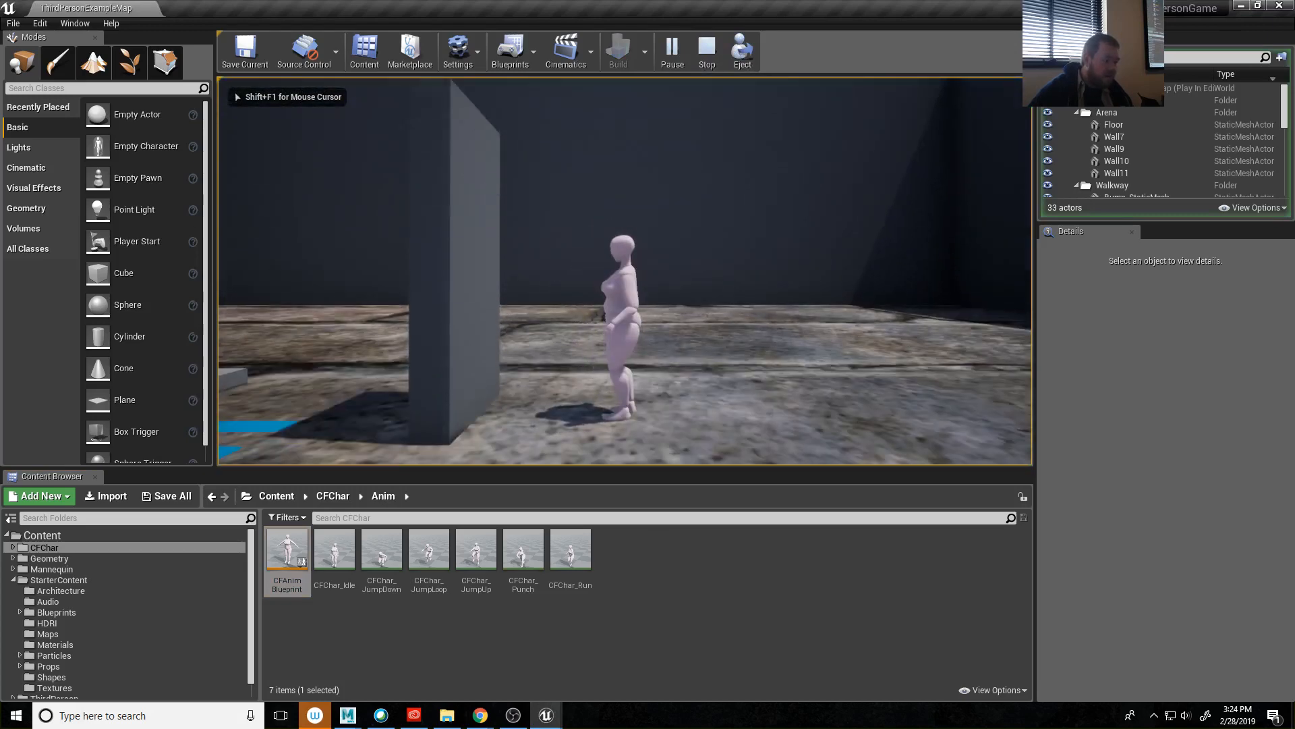
key(space)
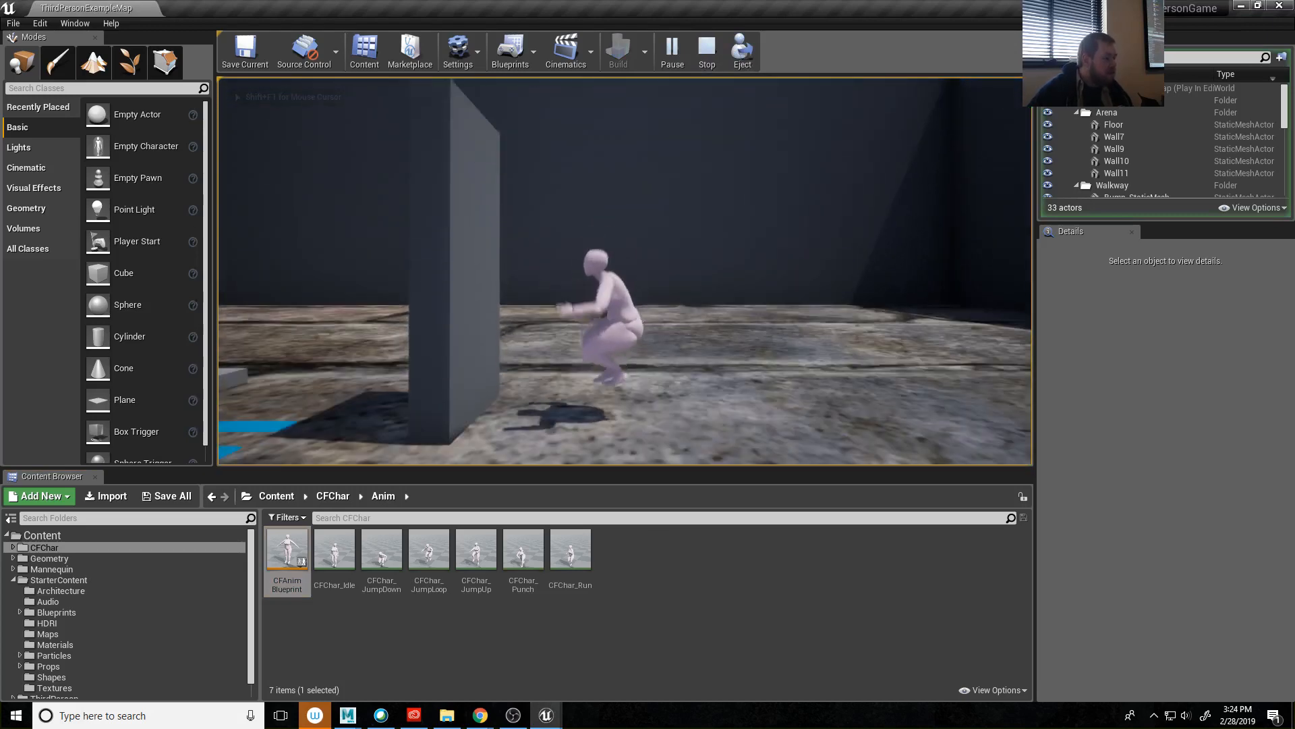
key(space)
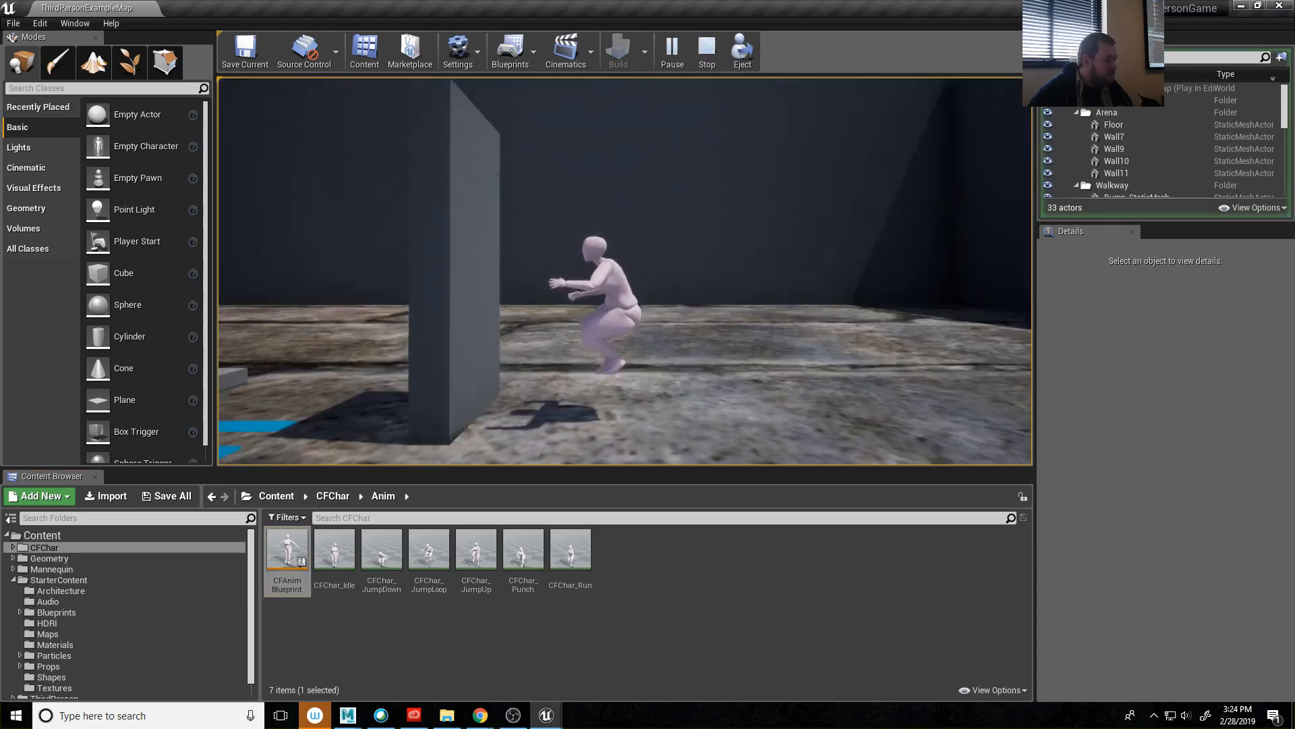
key(space)
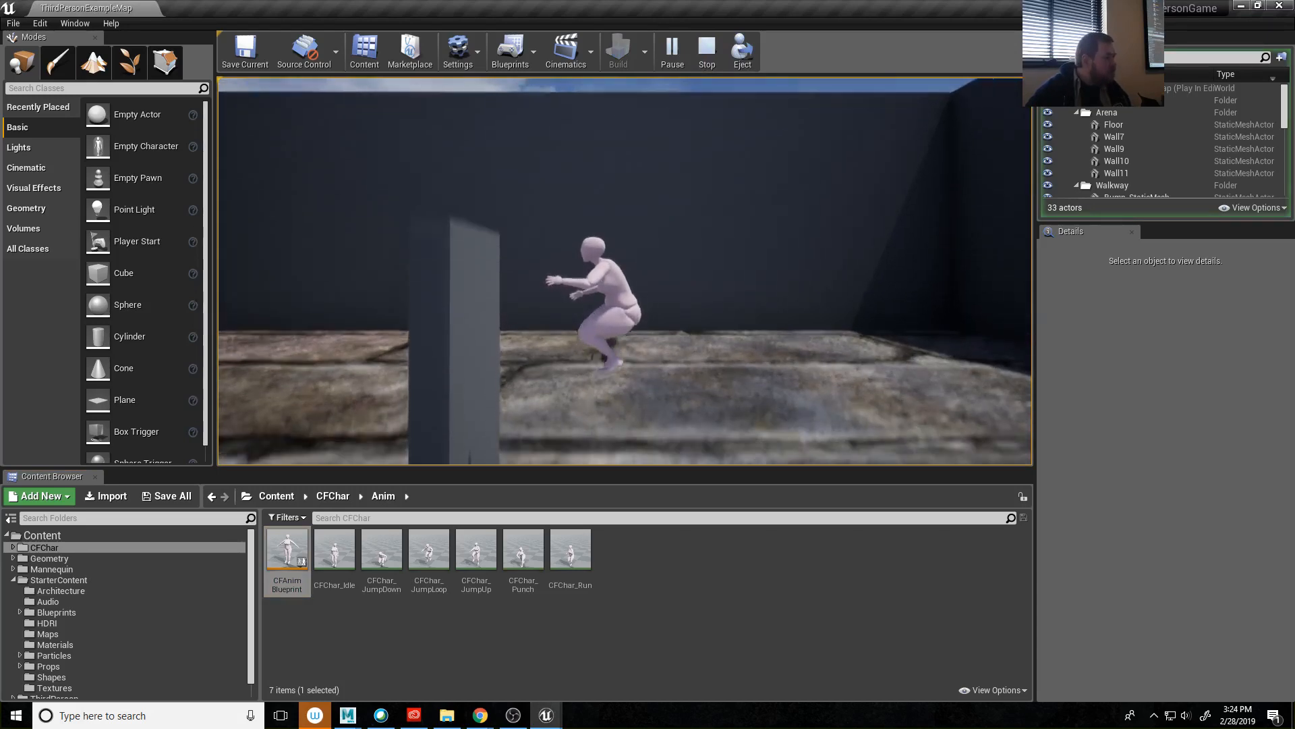
key(Escape)
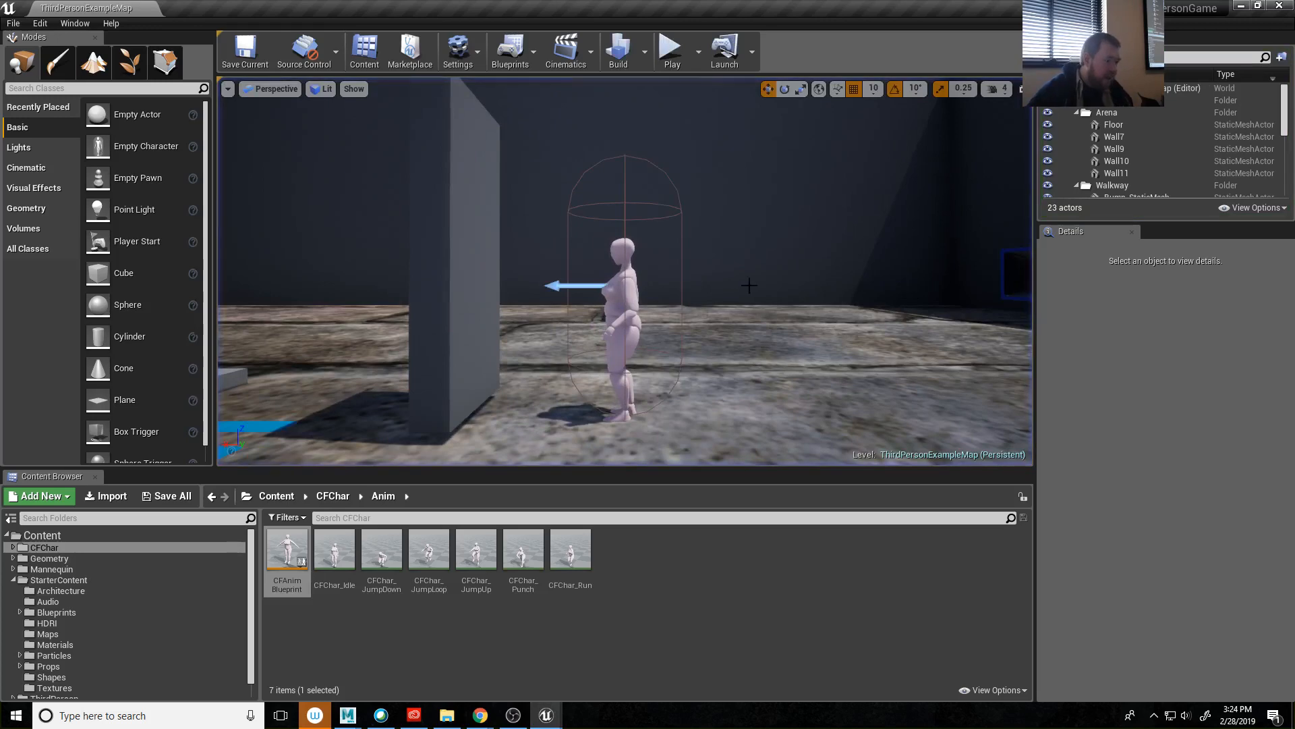
Reopen CFAnimBlueprint, set the JumpLoop to JumpEnd transition's blend duration to 0.0, and compile and save.
double_click(286, 549)
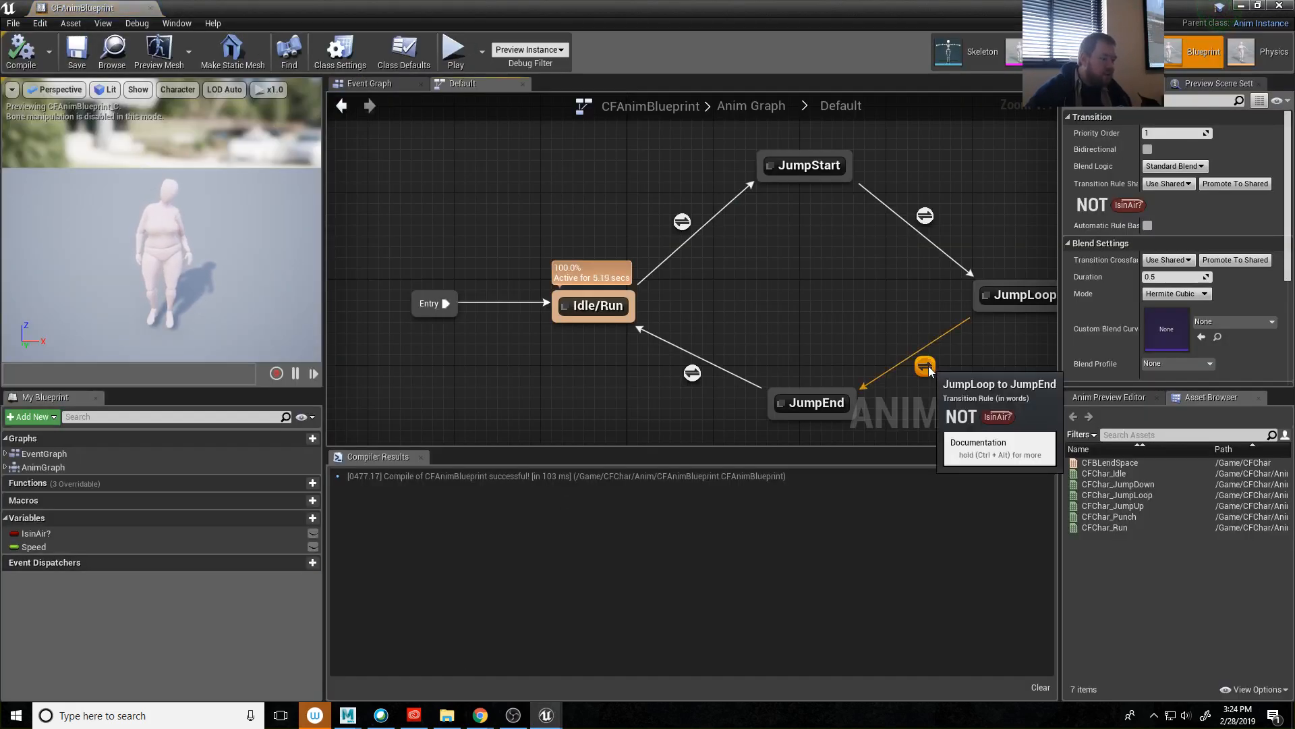
click(1167, 277)
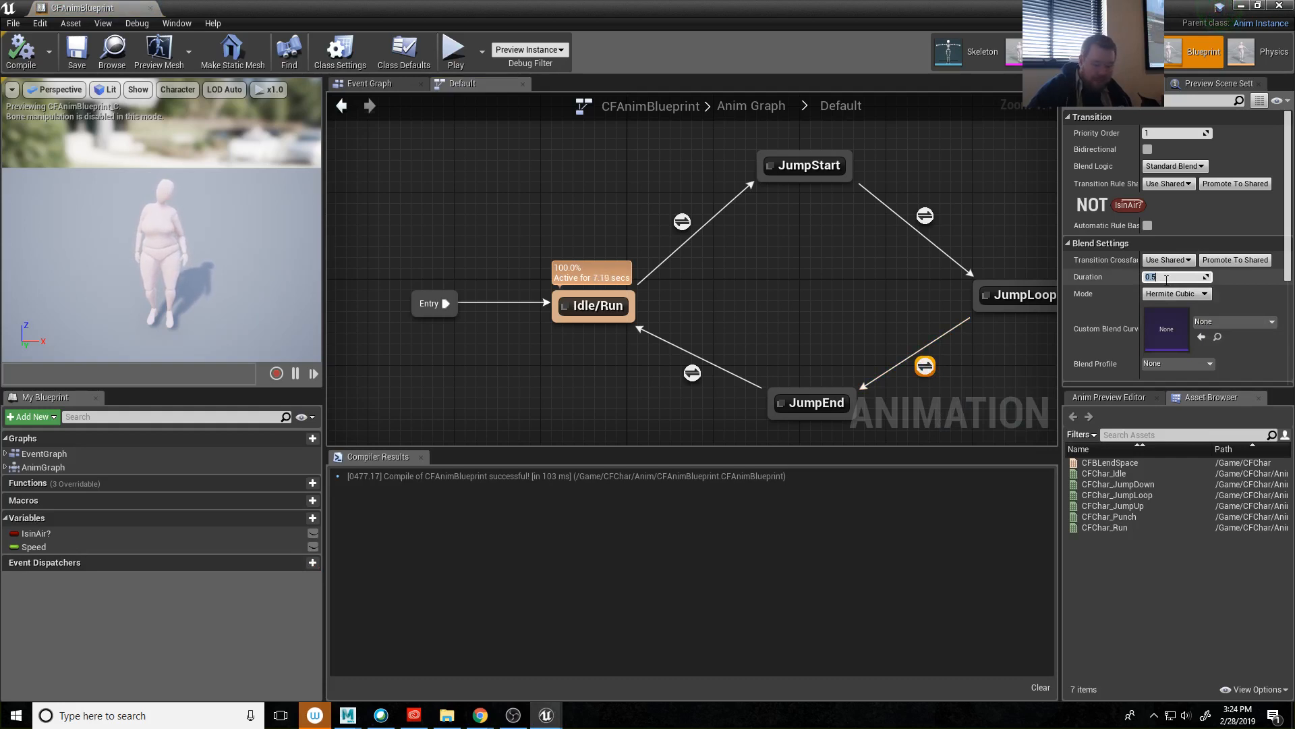
text(0)
key(Return)
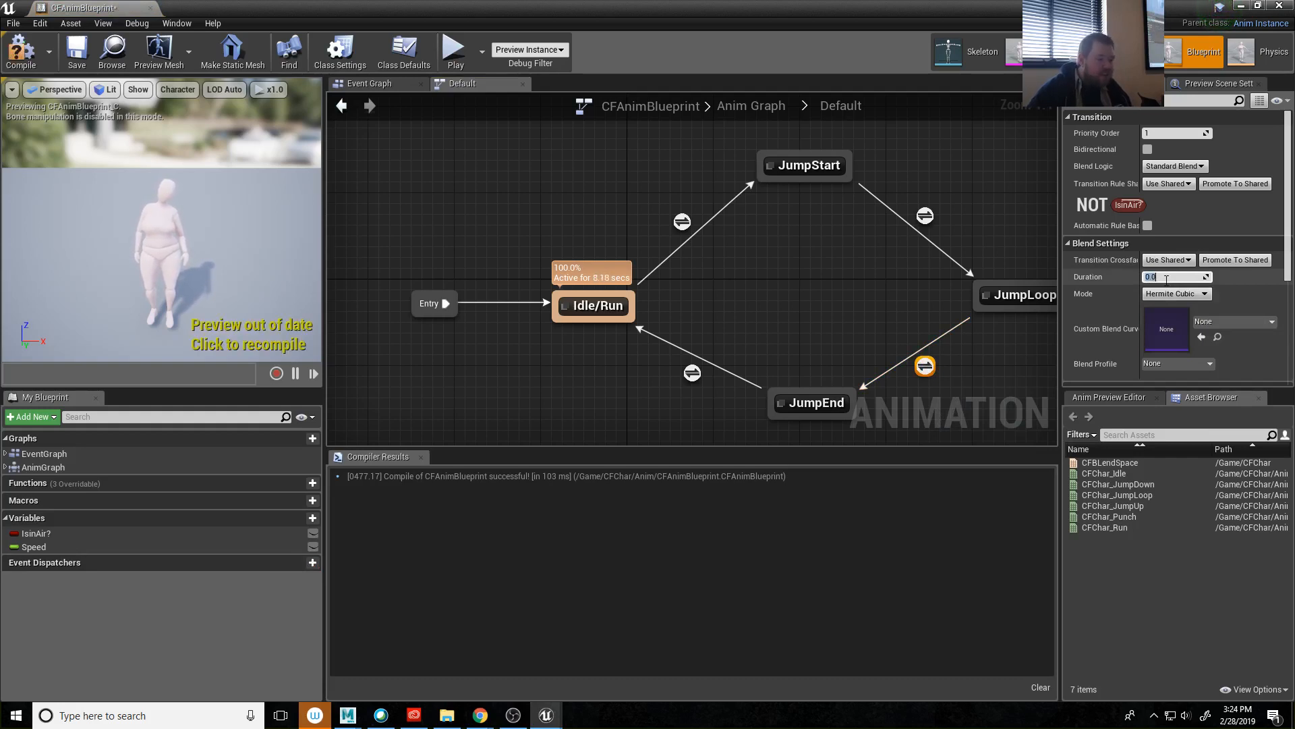
click(35, 62)
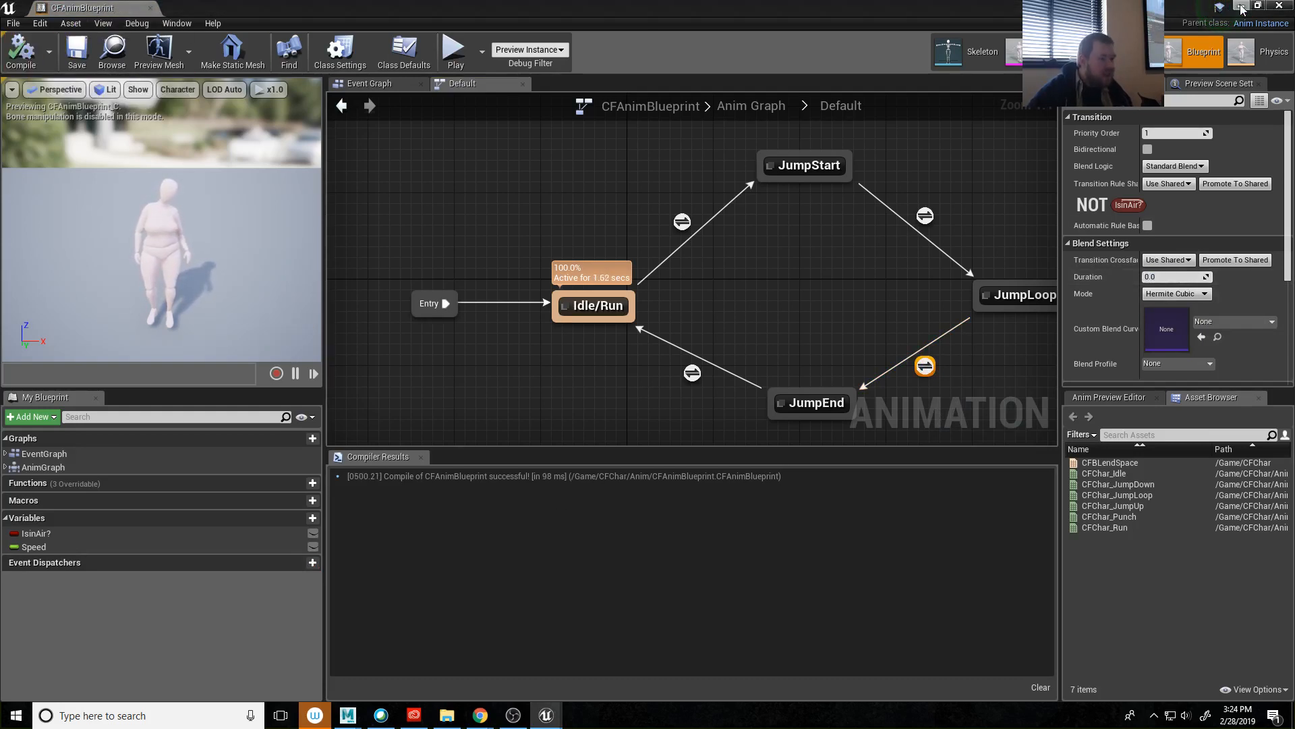
Play the level, make the character jump several times to test the landing without a JumpLoop to JumpEnd blend, and stop playing.
click(1242, 6)
click(673, 60)
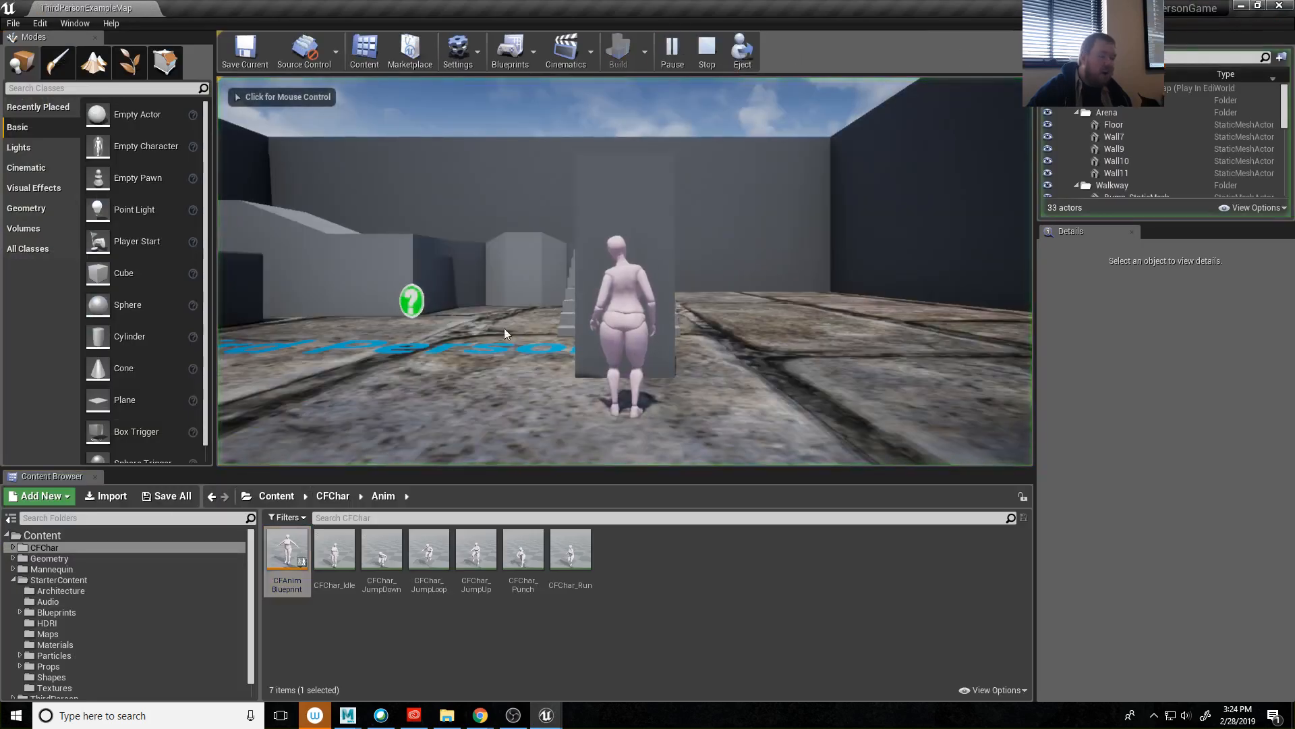
key(space)
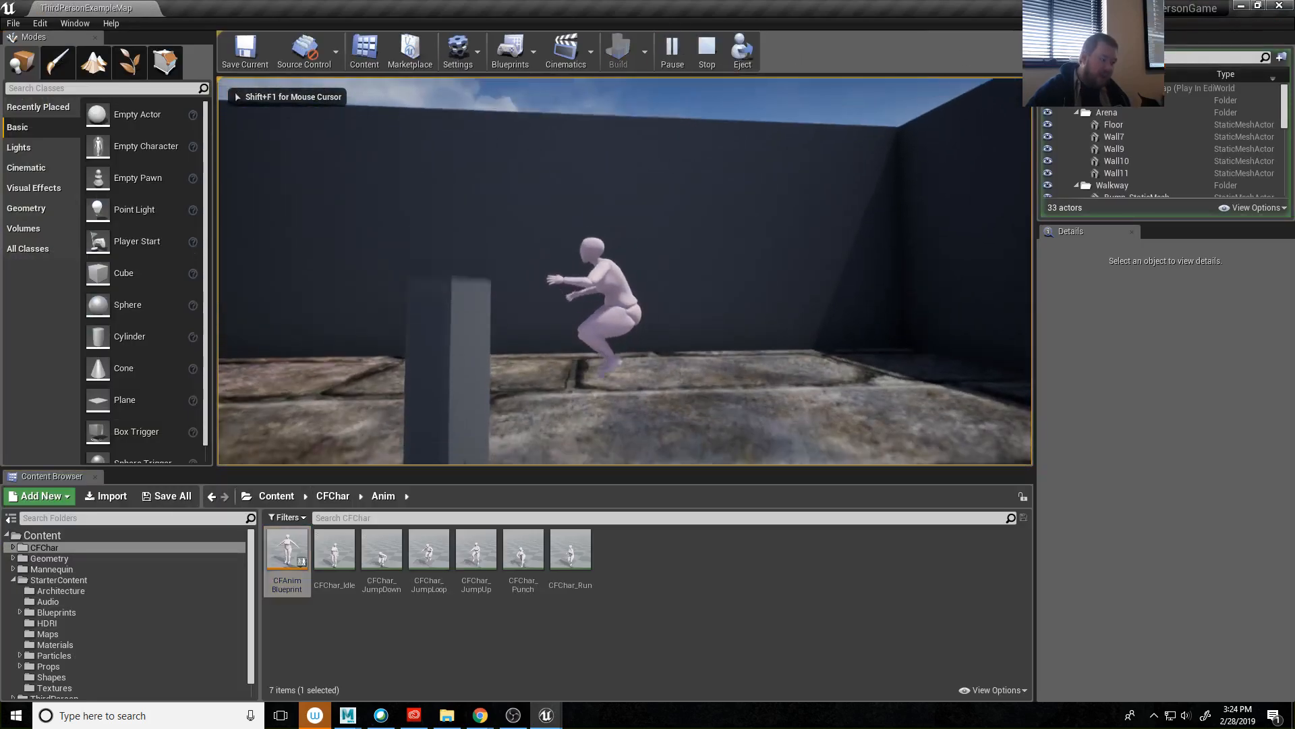
key(space)
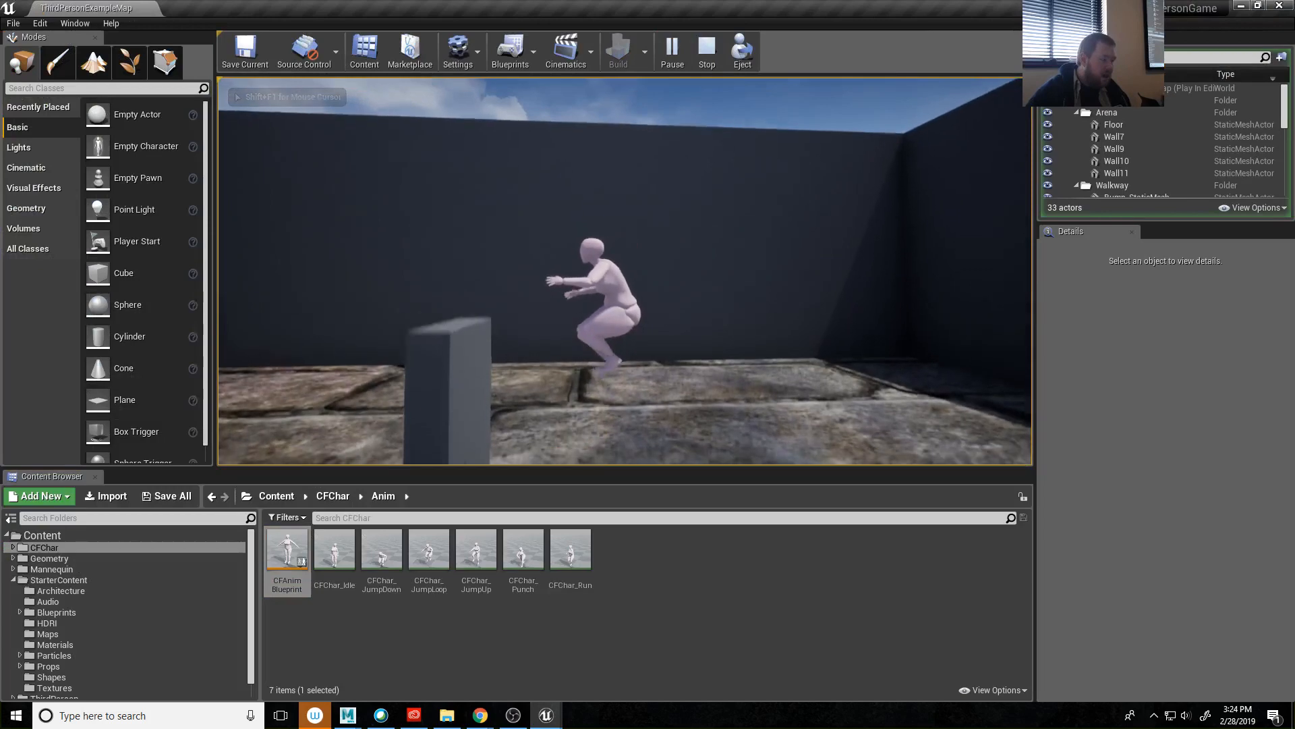
key(space)
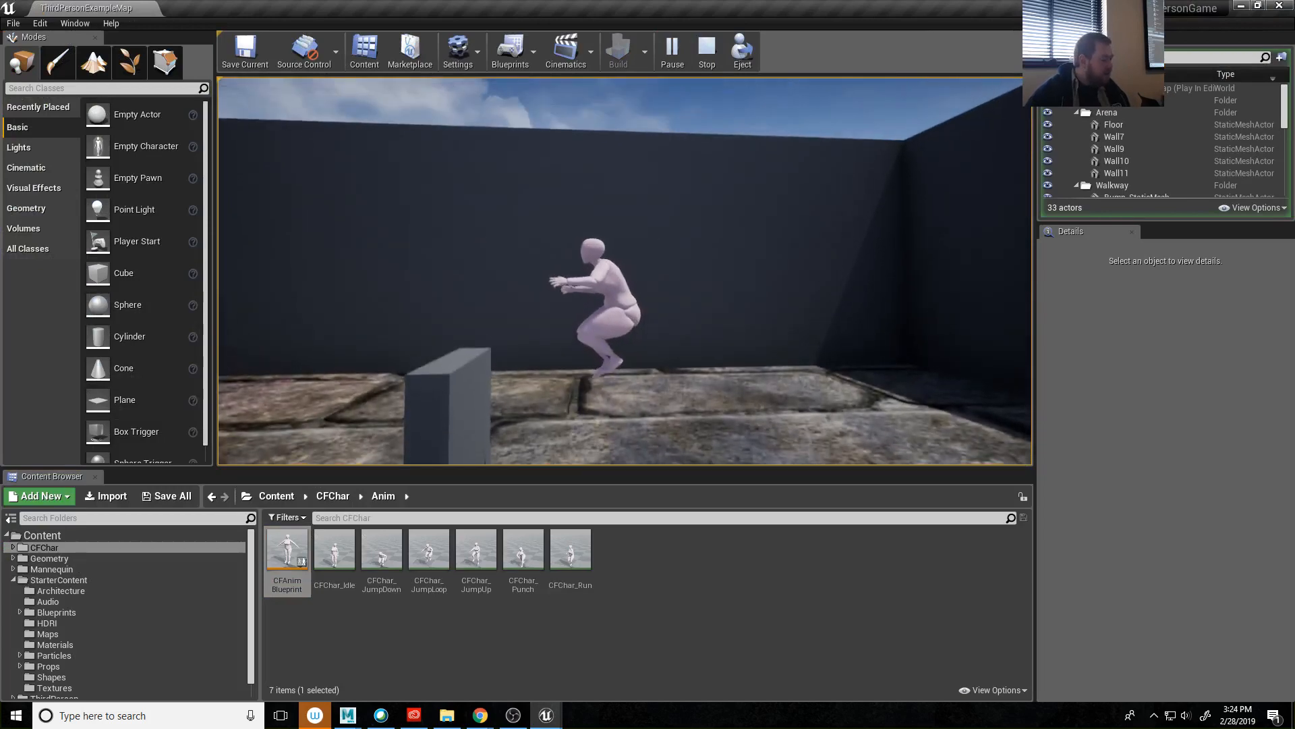
key(space)
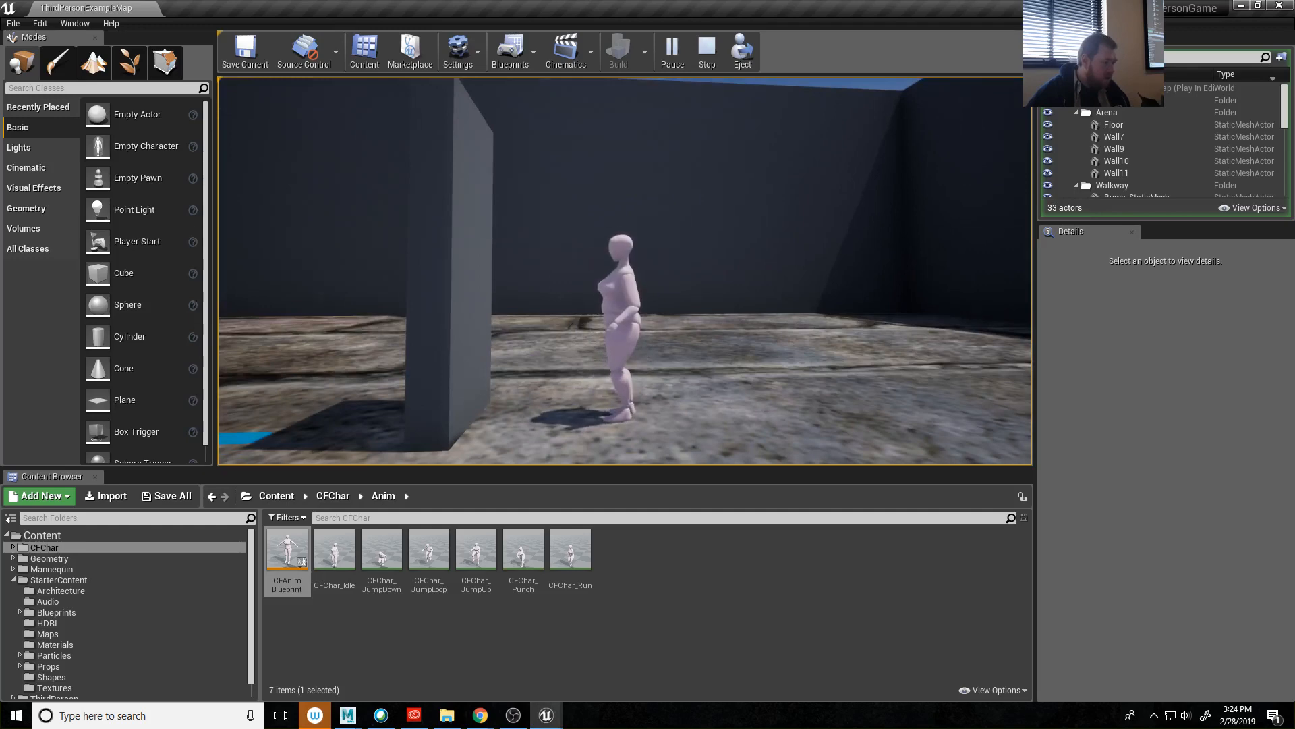
key(space)
key(Escape)
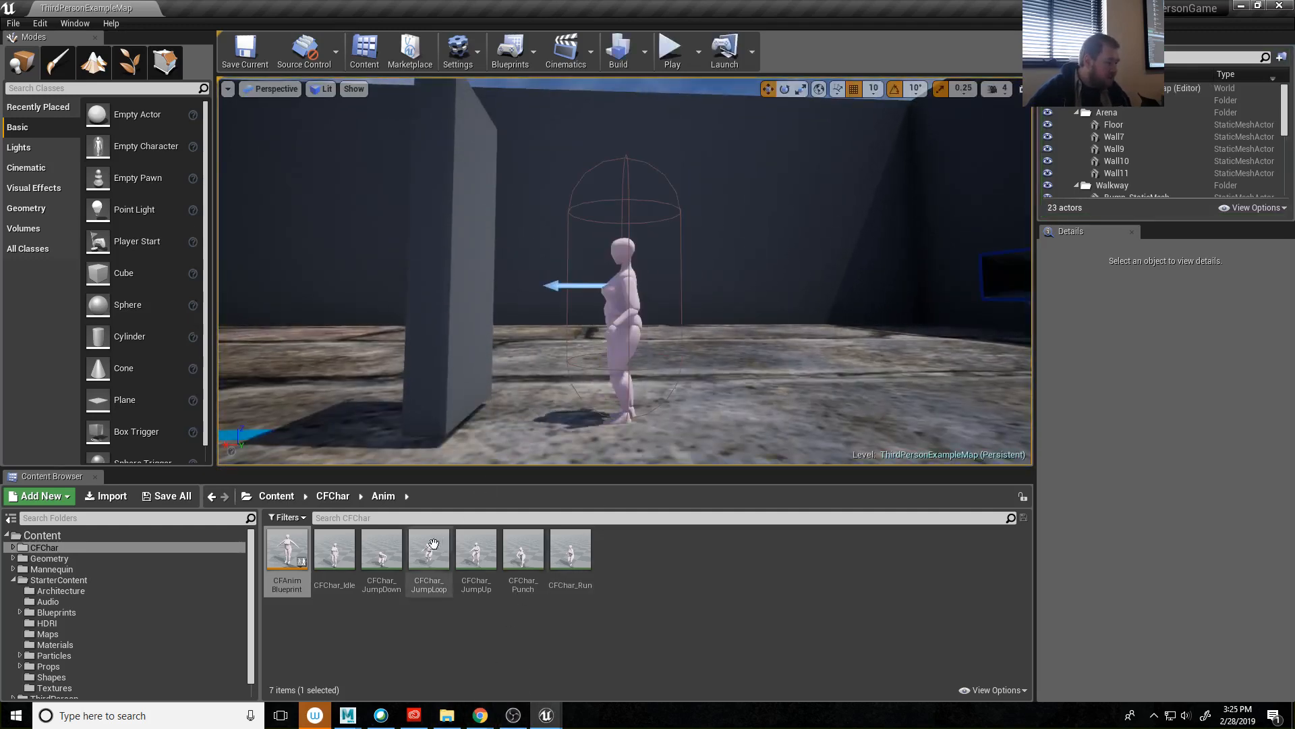
Reopen CFAnimBlueprint, set the JumpEnd to Idle/Run transition's blend duration to 0.0, and compile and save.
double_click(282, 546)
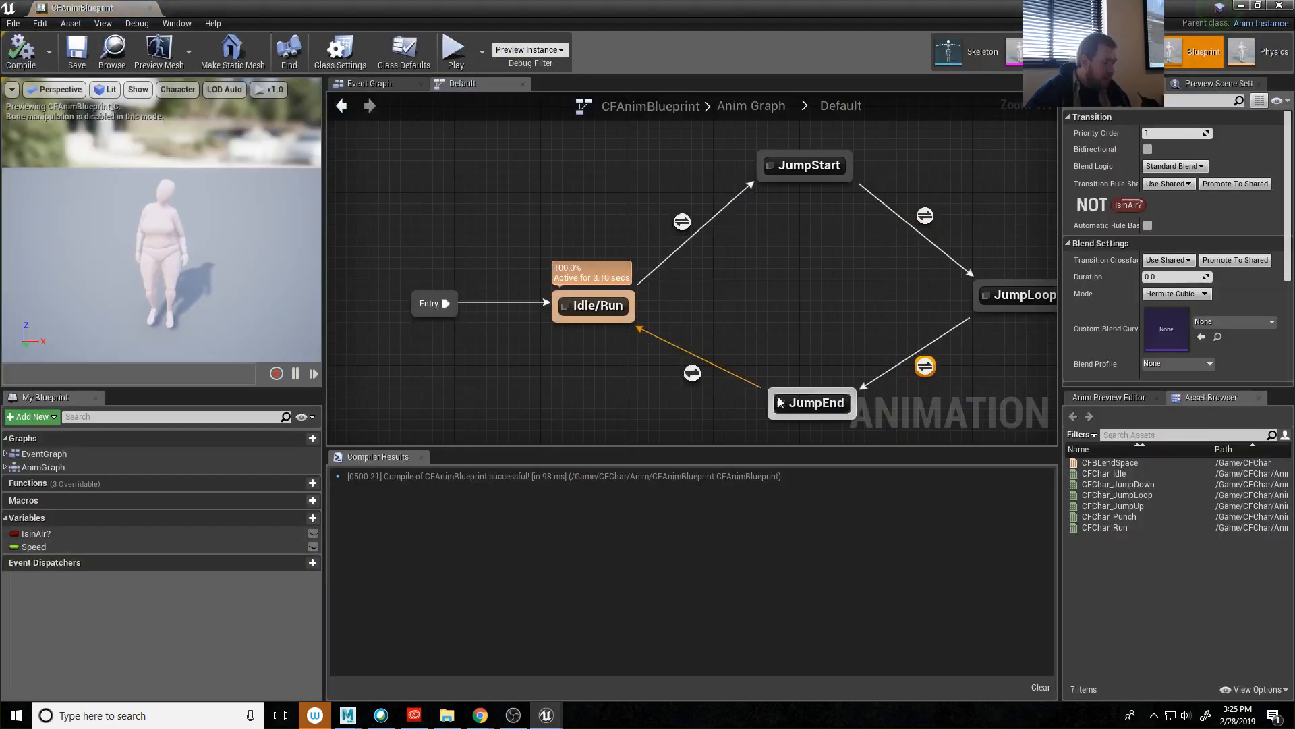
click(692, 372)
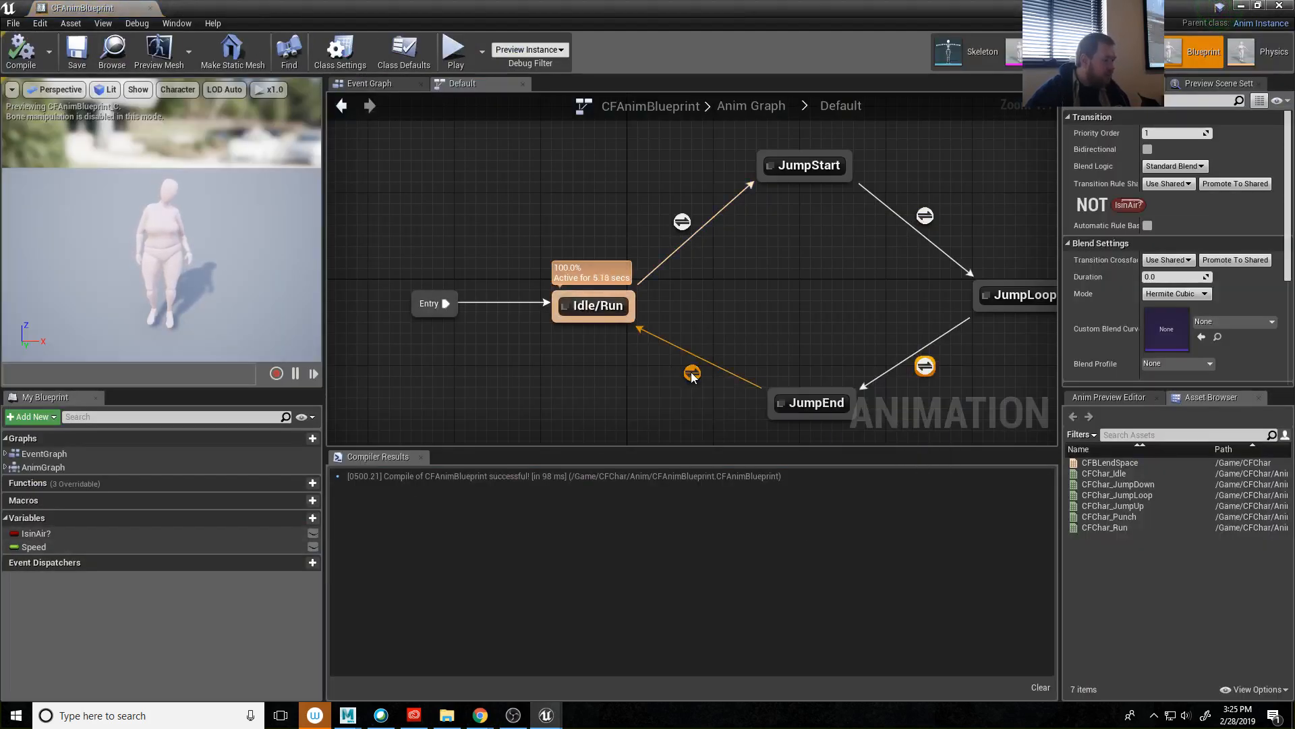
click(1174, 277)
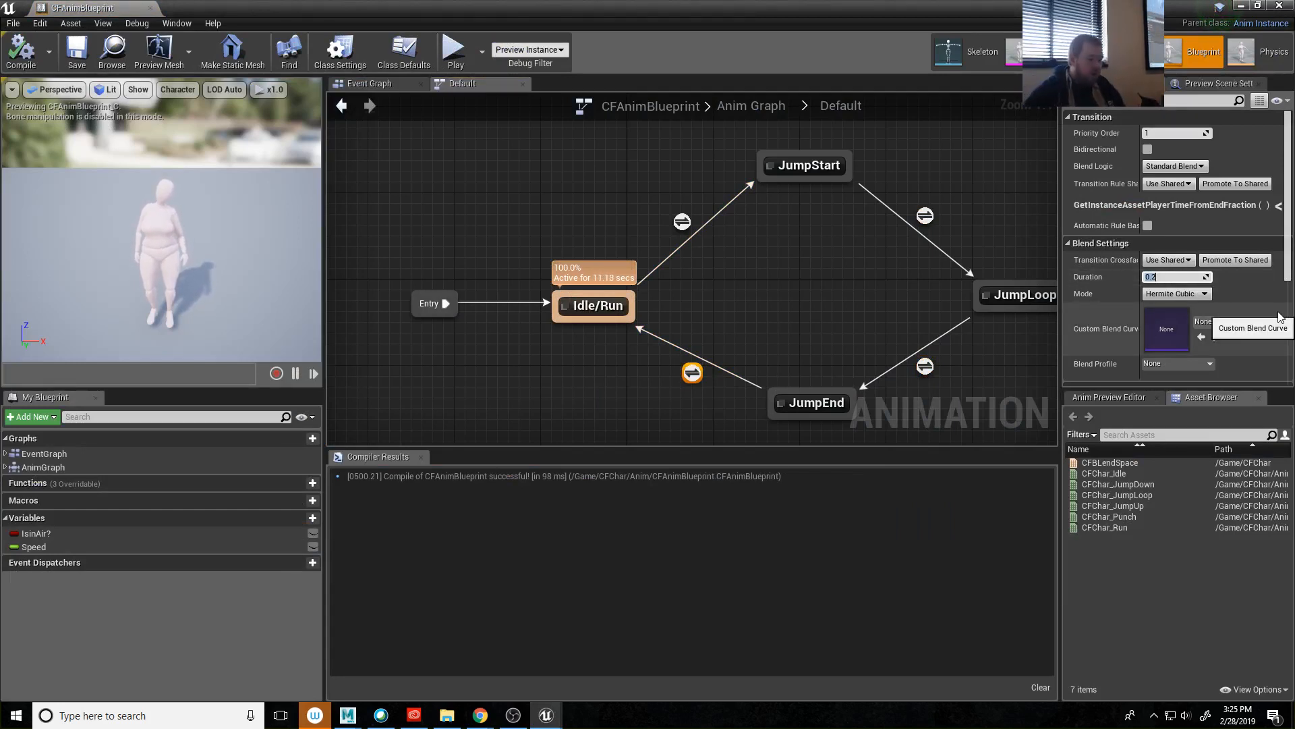
key(BackSpace)
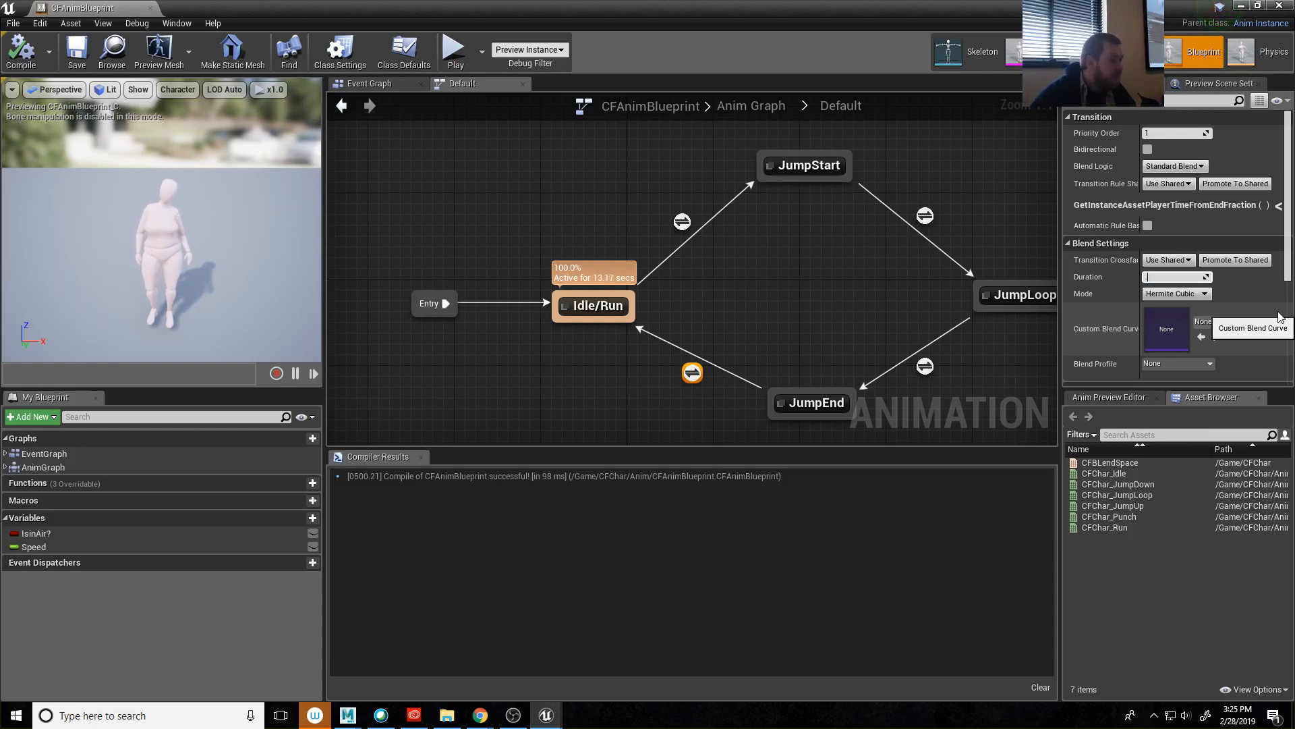
key(Return)
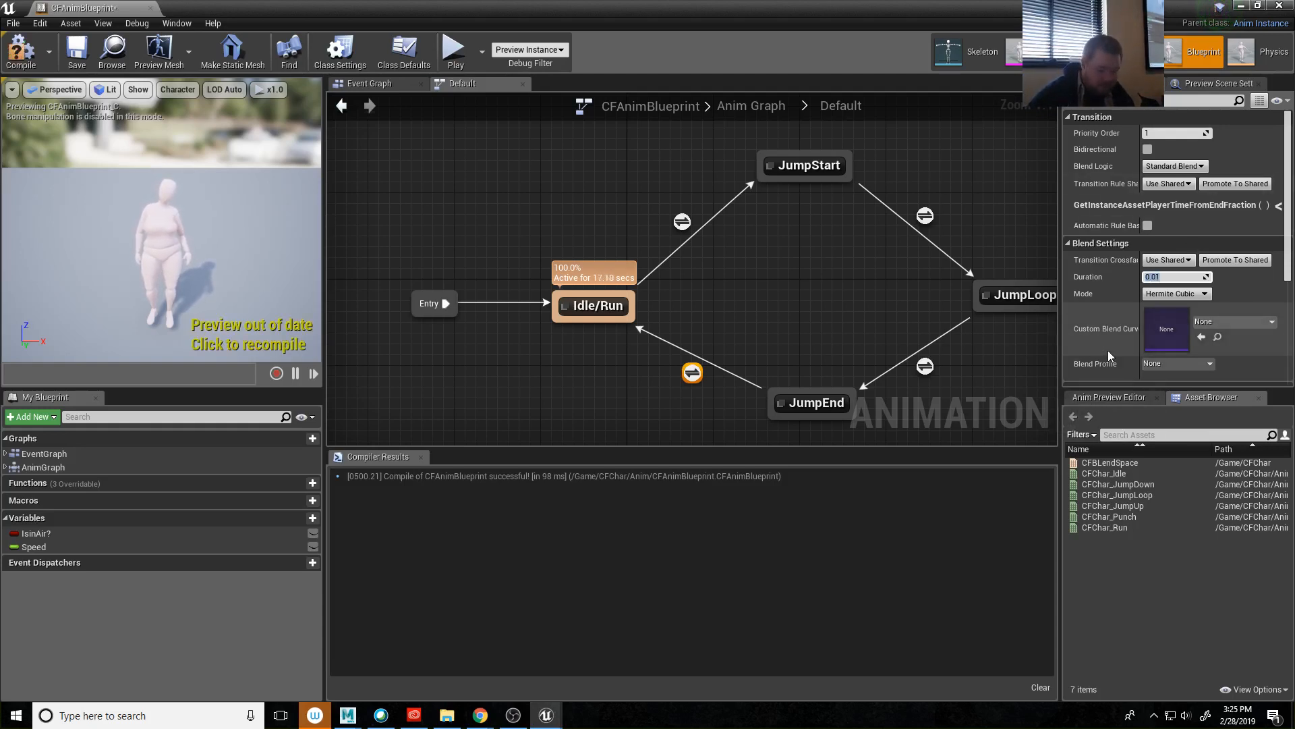
text(0)
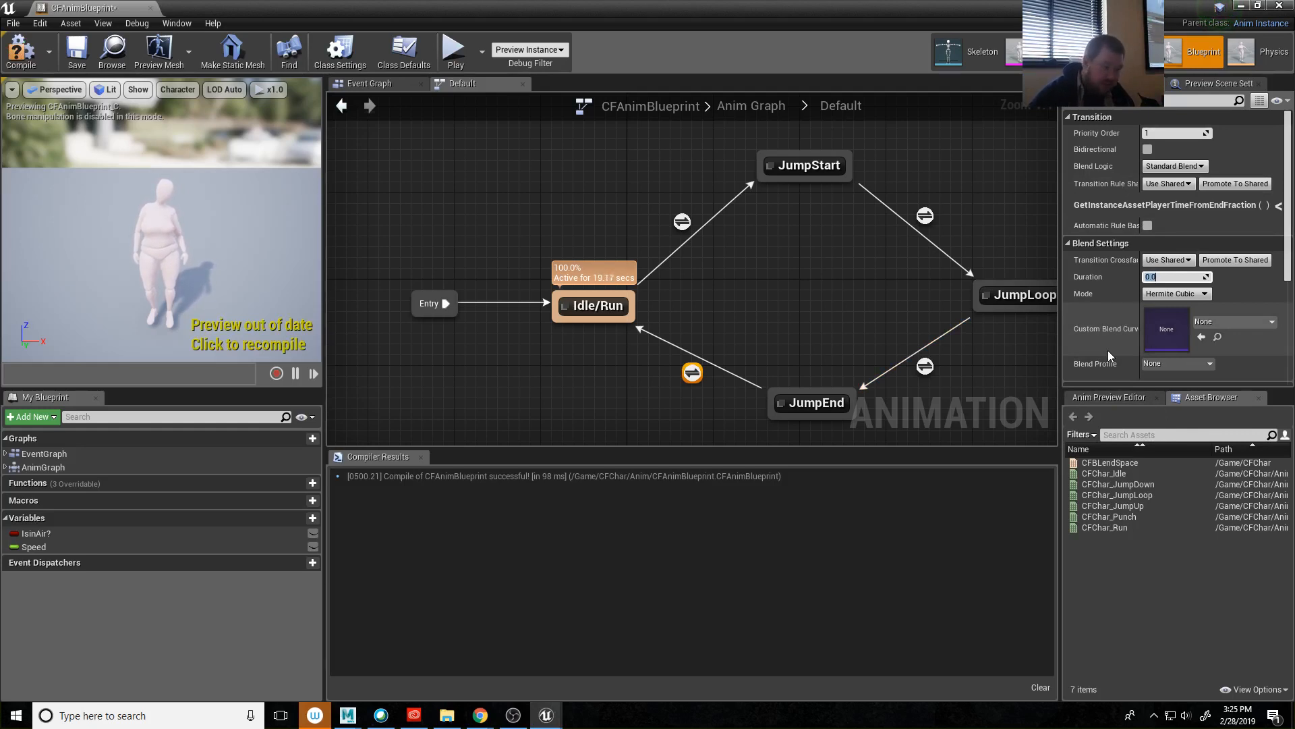
key(Return)
click(21, 51)
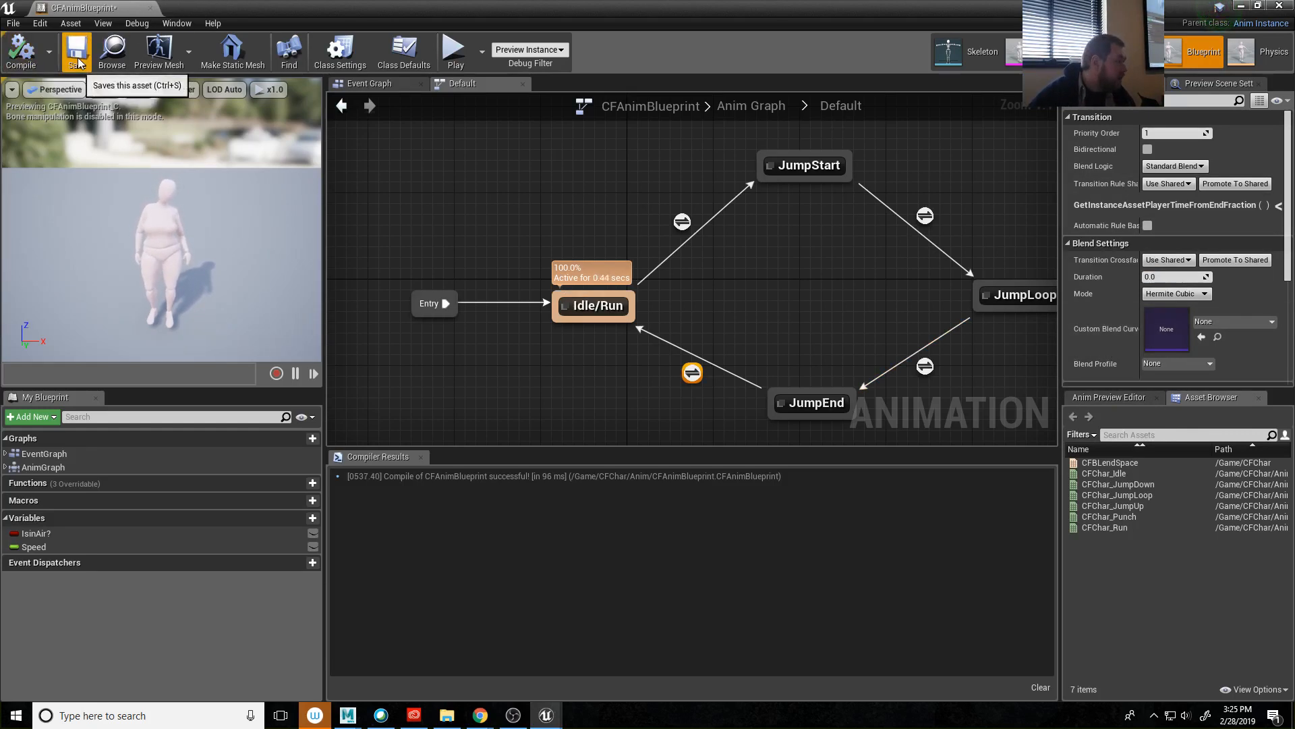
Play the level and make the character jump repeatedly beside the wall to test the unblended JumpEnd to Idle/Run return.
click(1243, 6)
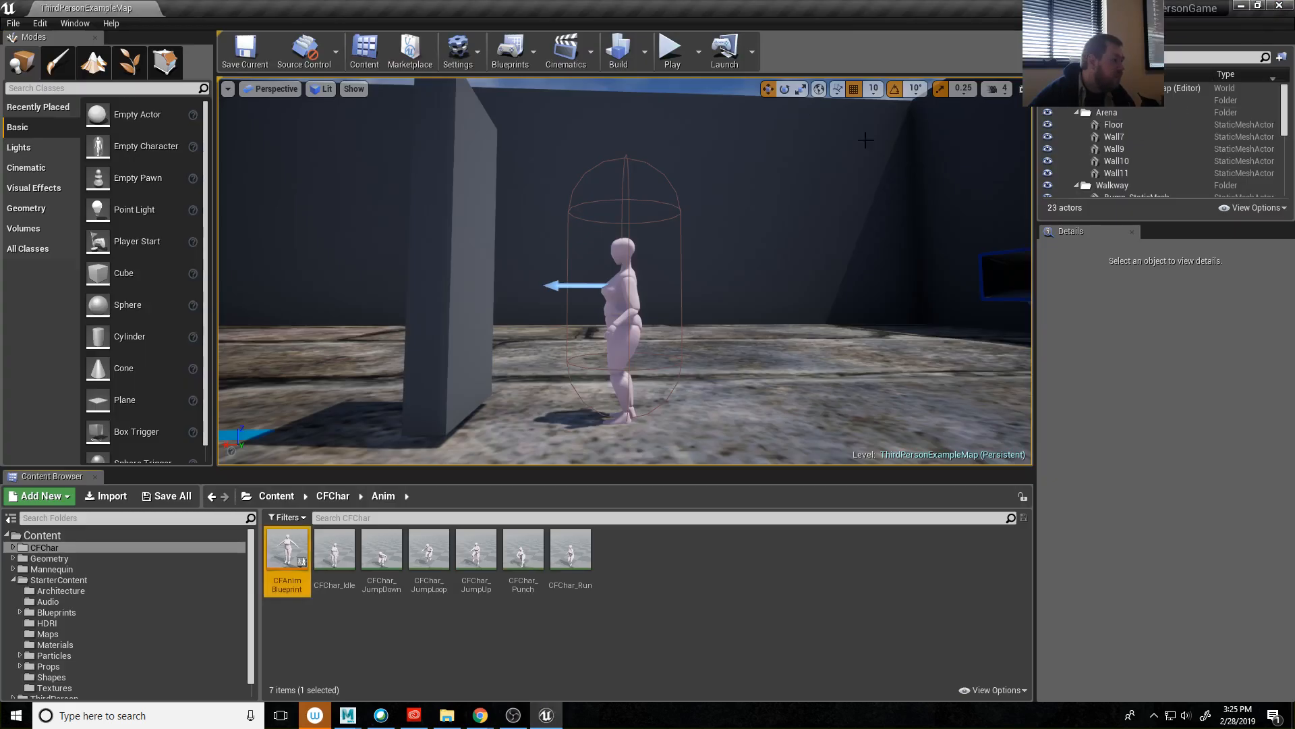
click(616, 220)
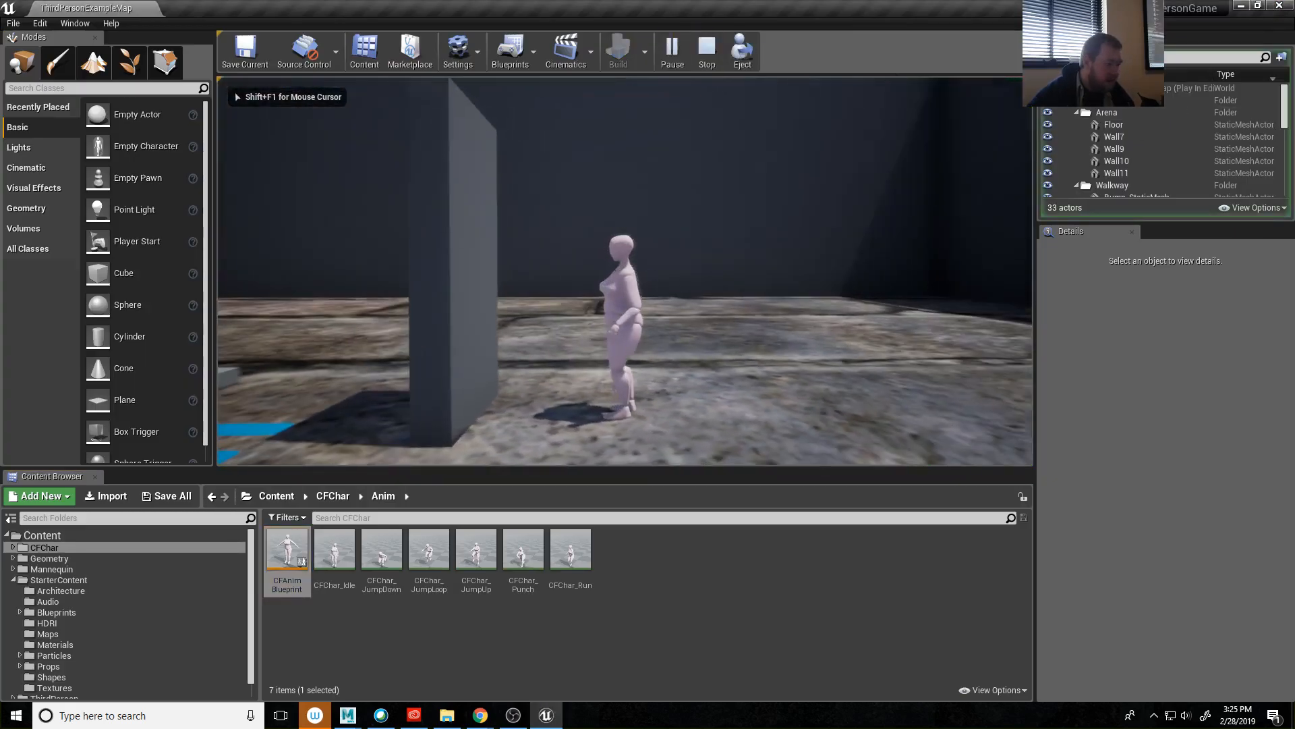
key(w)
key(space)
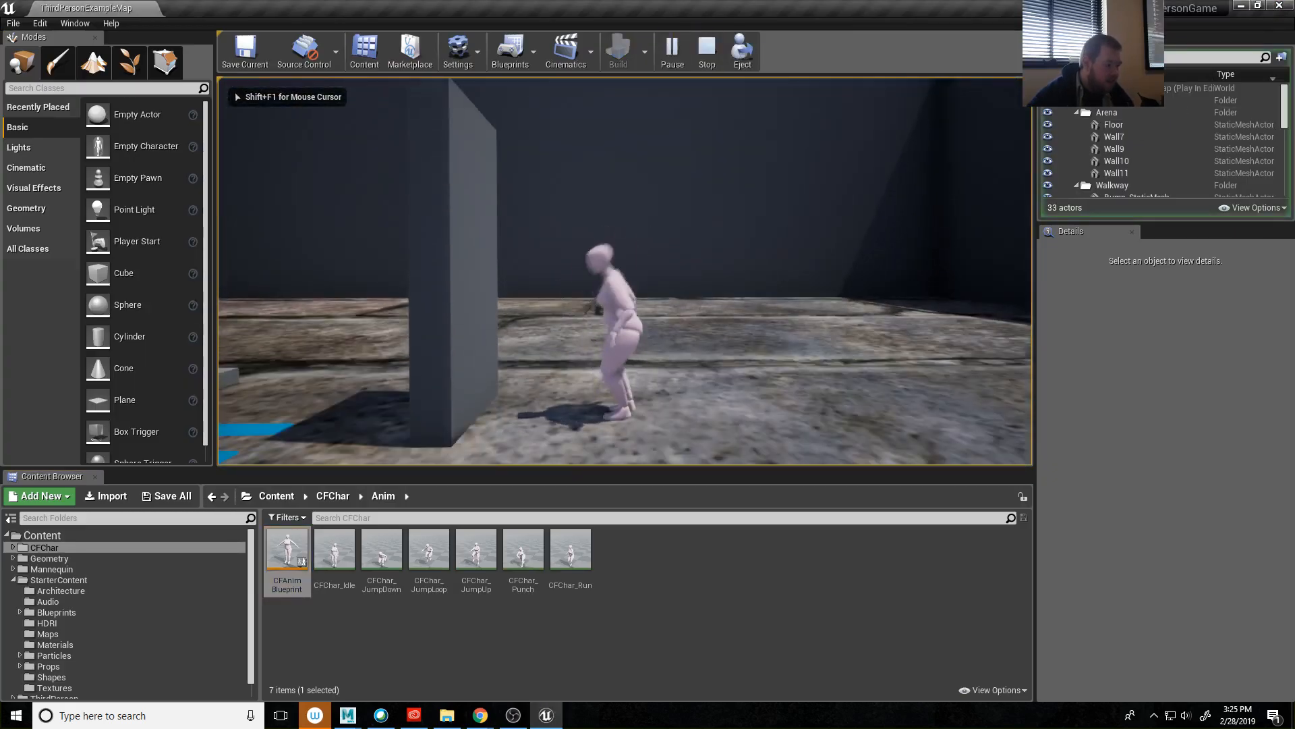
key(space)
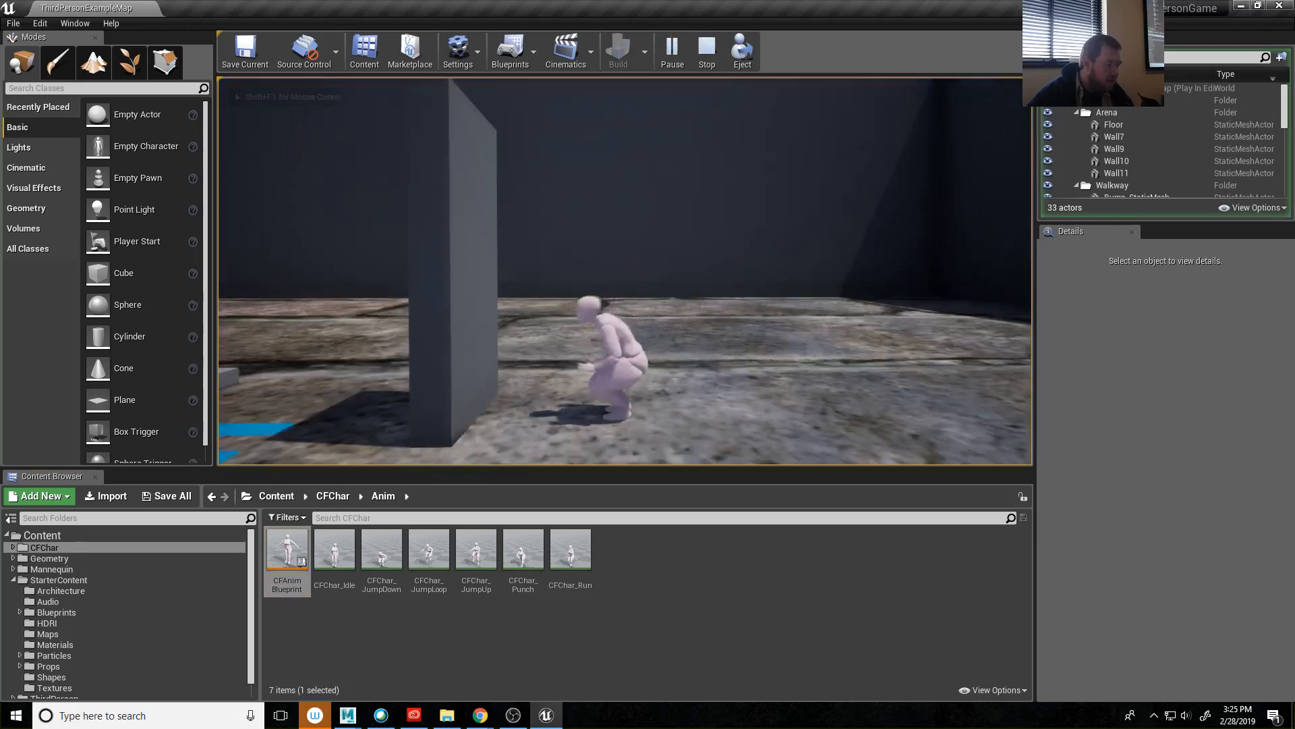
key(space)
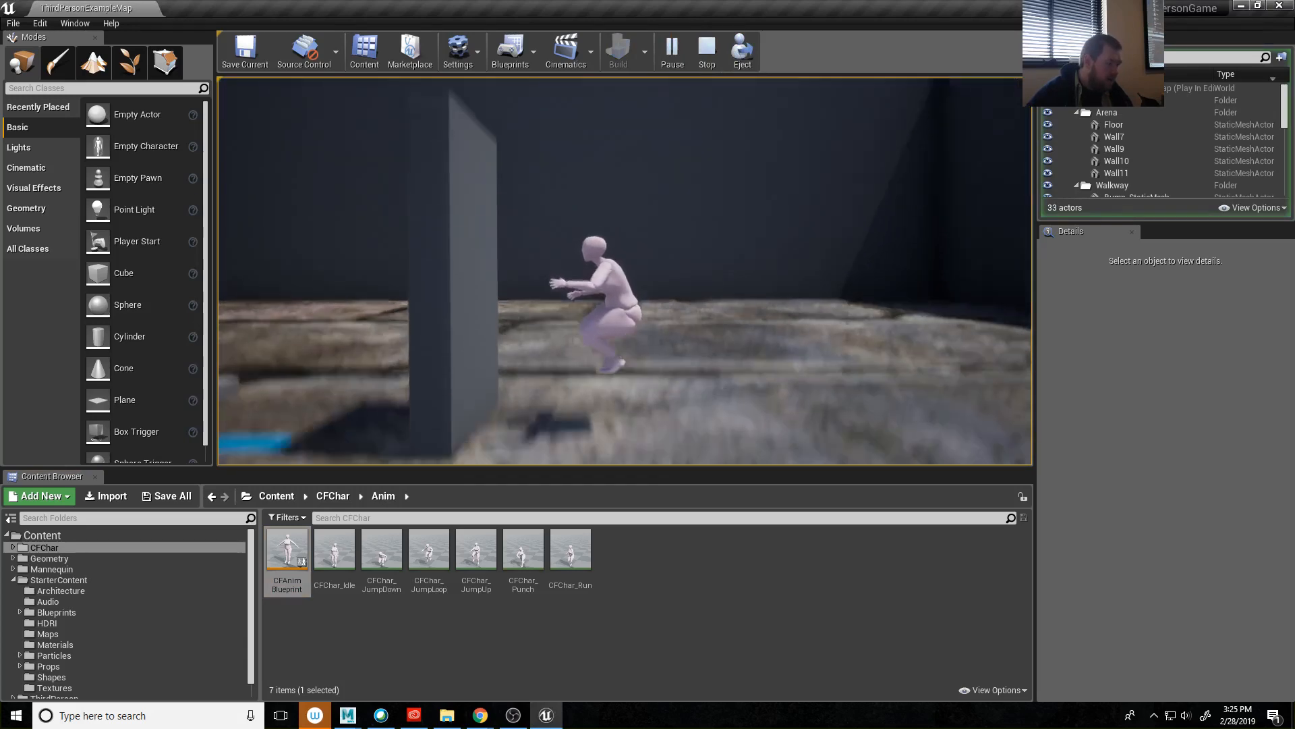
key(space)
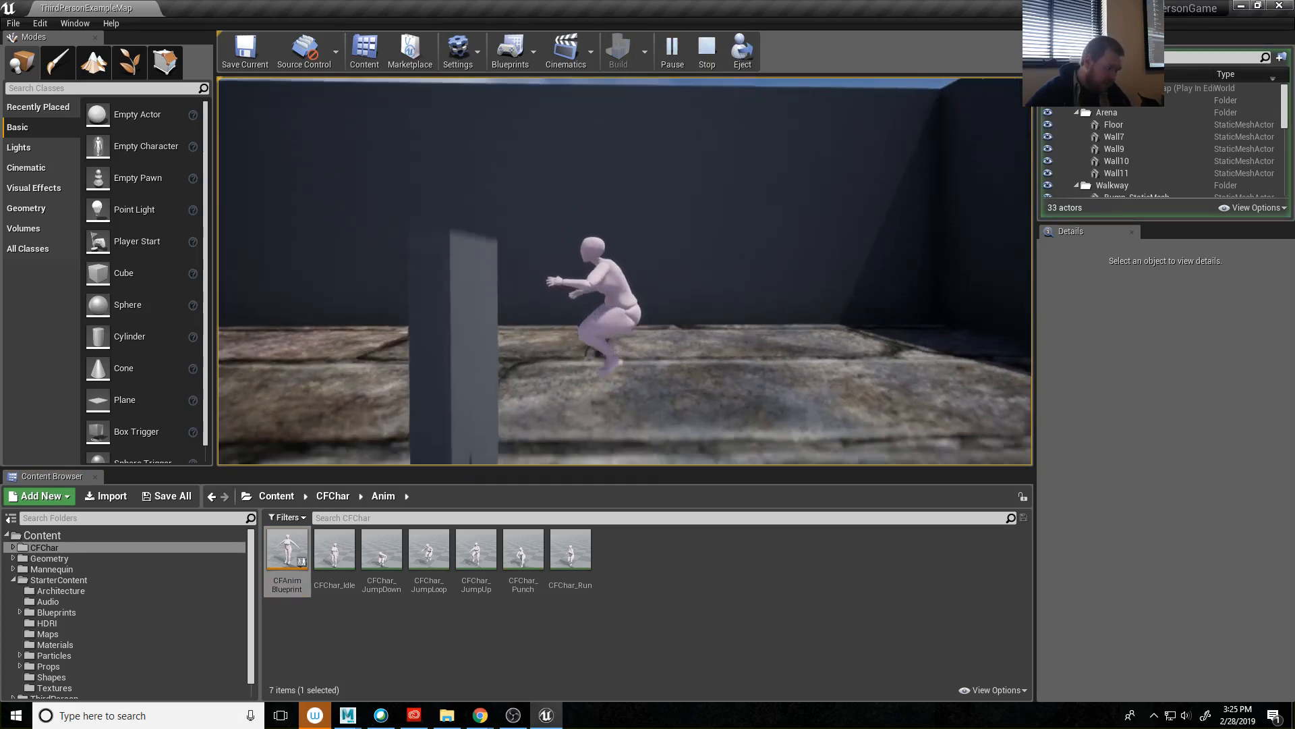
key(space)
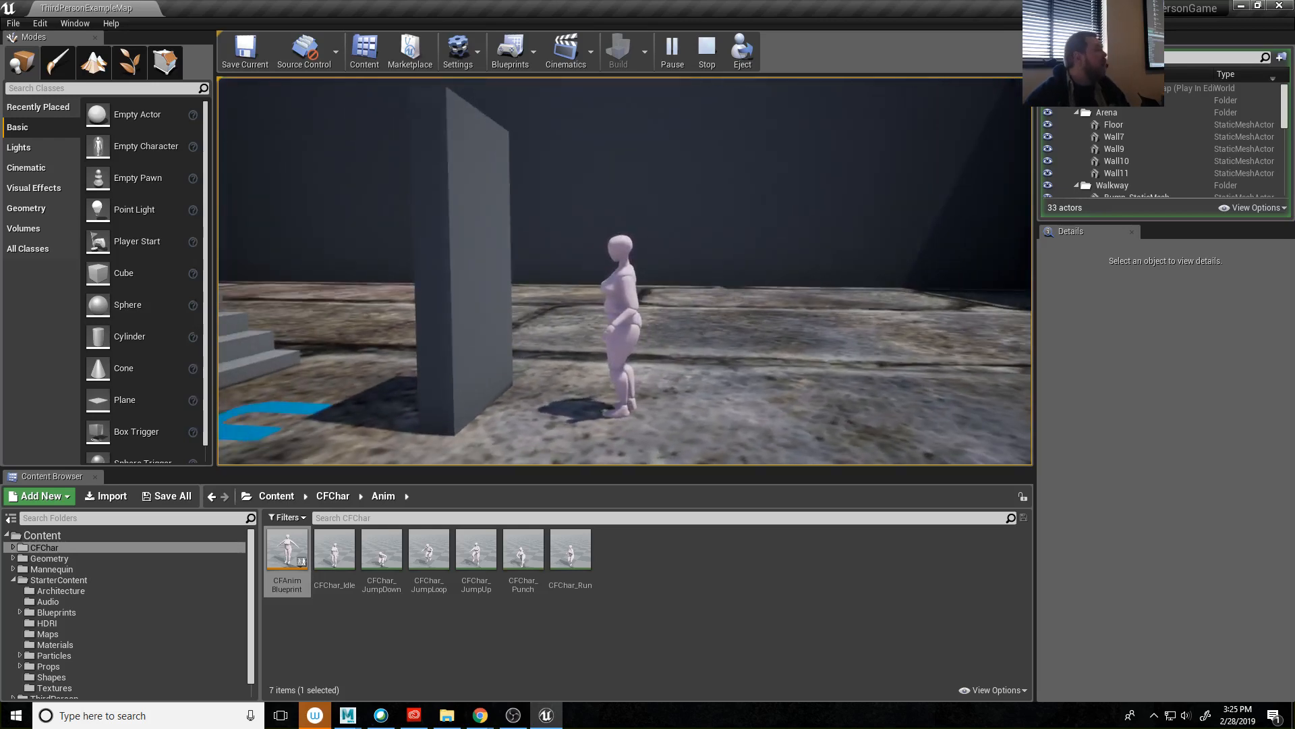
Trigger the character's punch repeatedly in the running level to check the punch animation.
key(f)
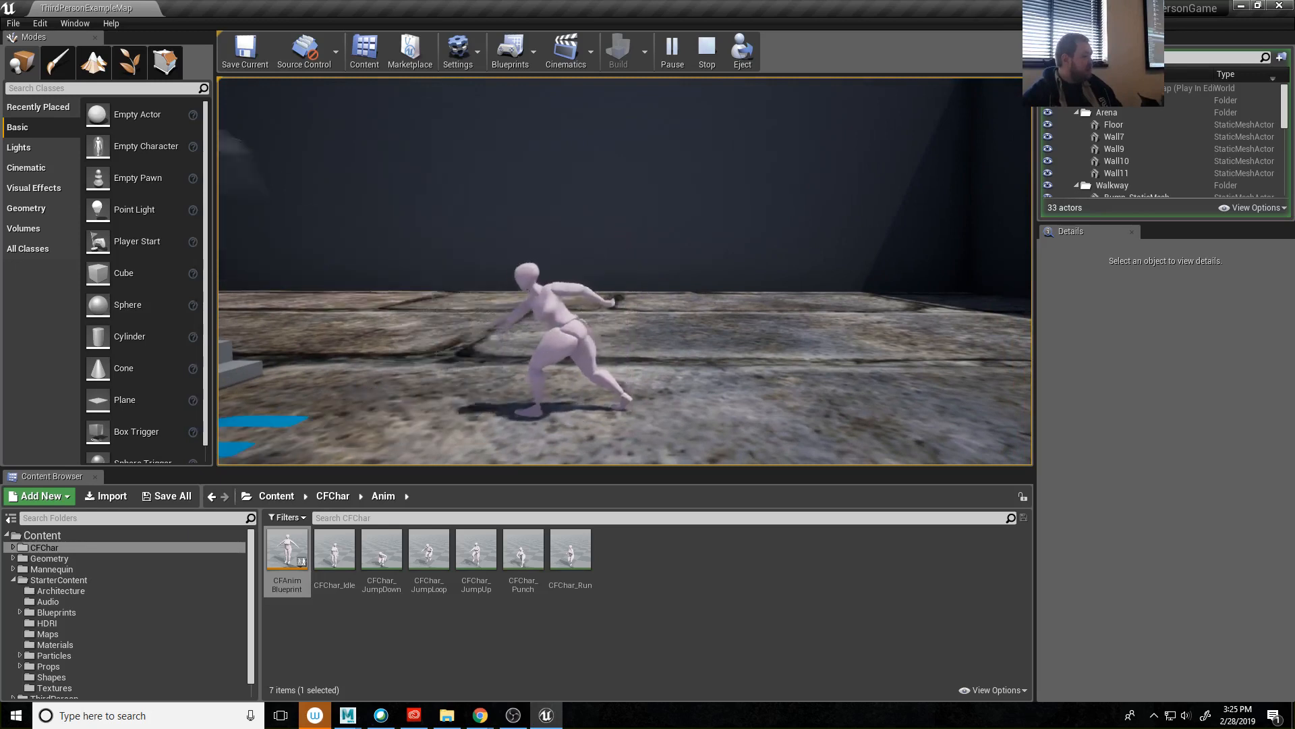
key(f)
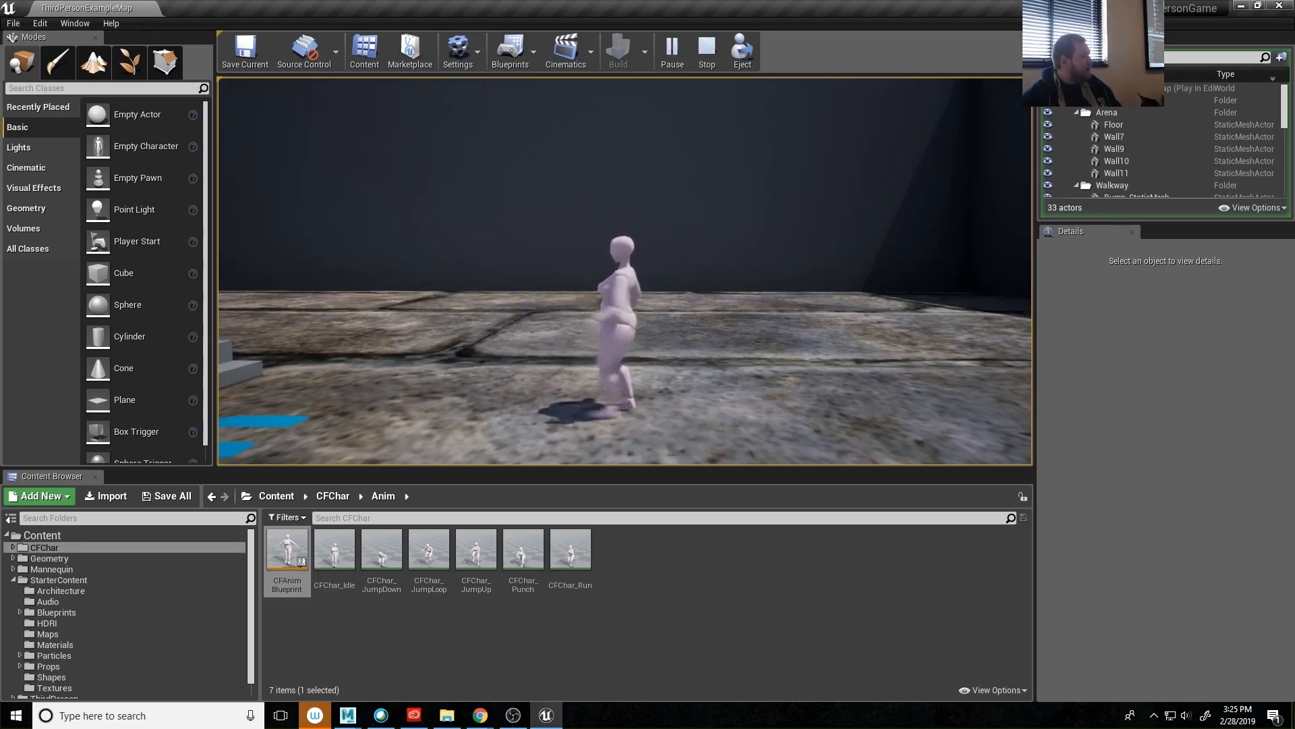
key(f)
key(f)
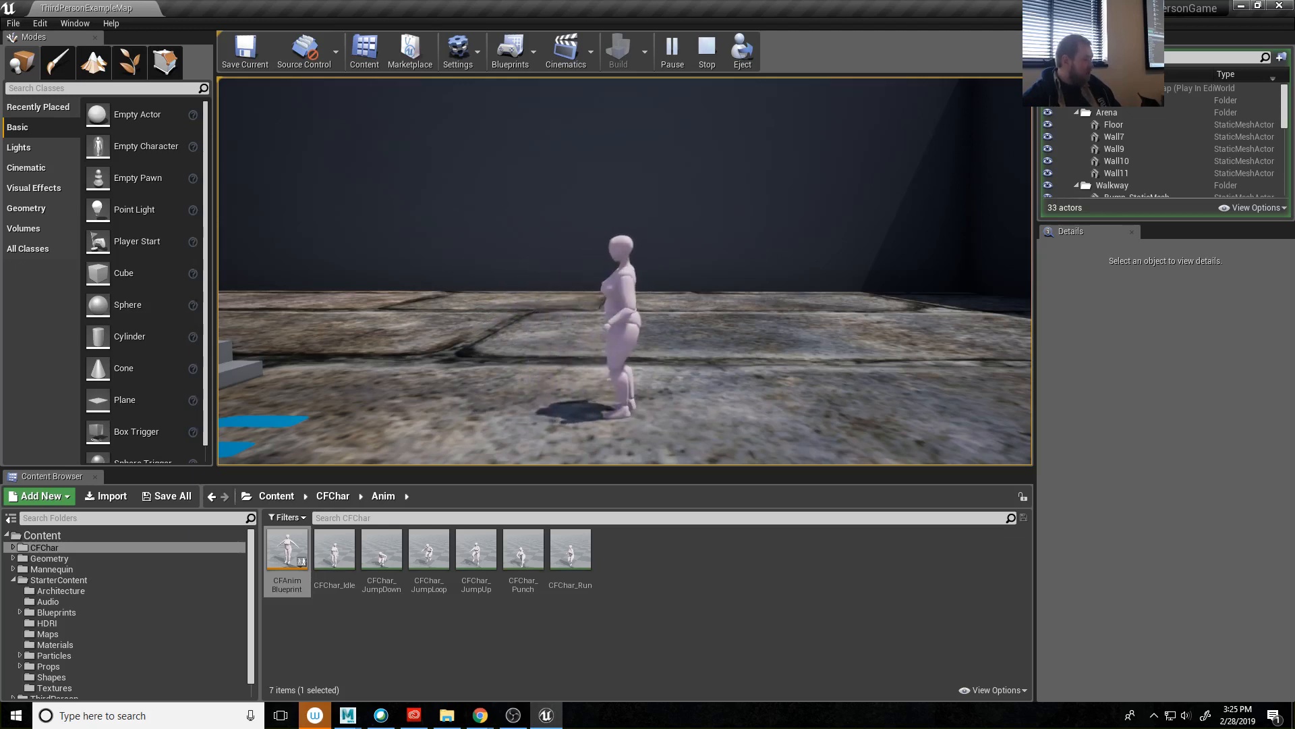
key(f)
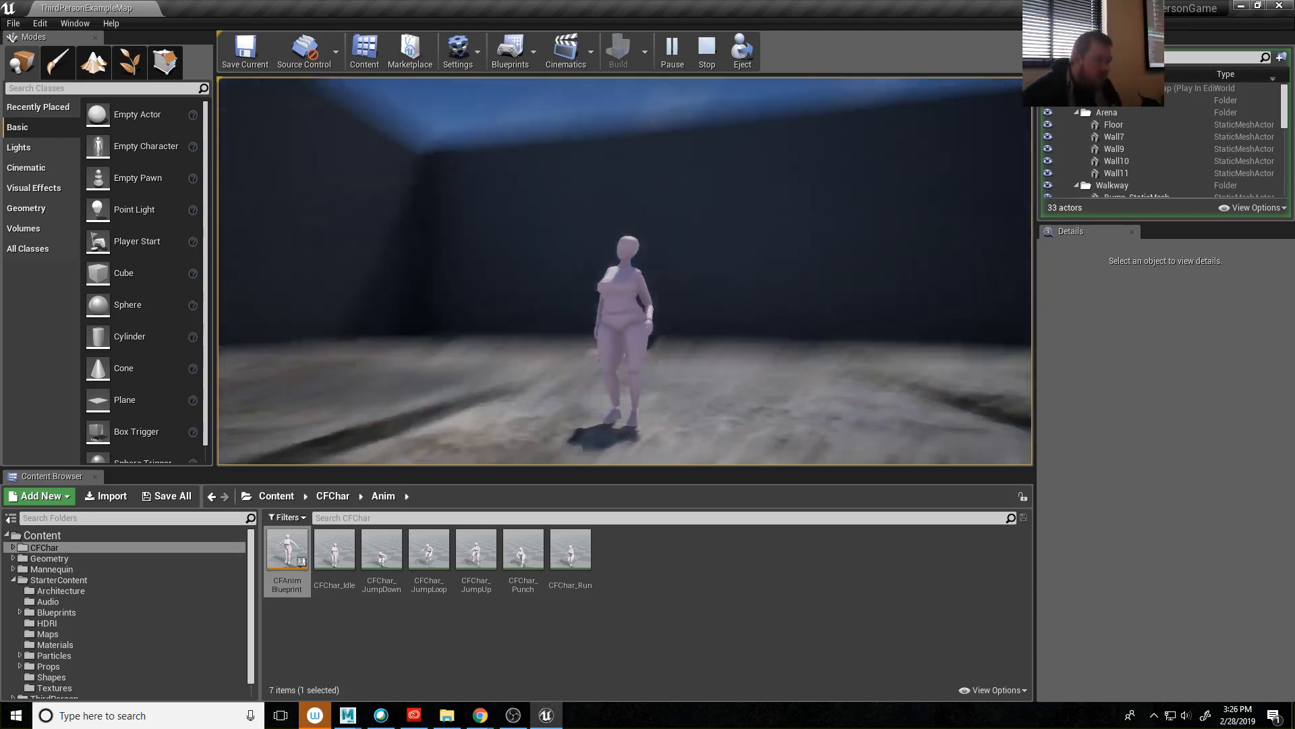
Stop playing the level, switch to OBS and look through the source types that can be added to the scene.
key(Escape)
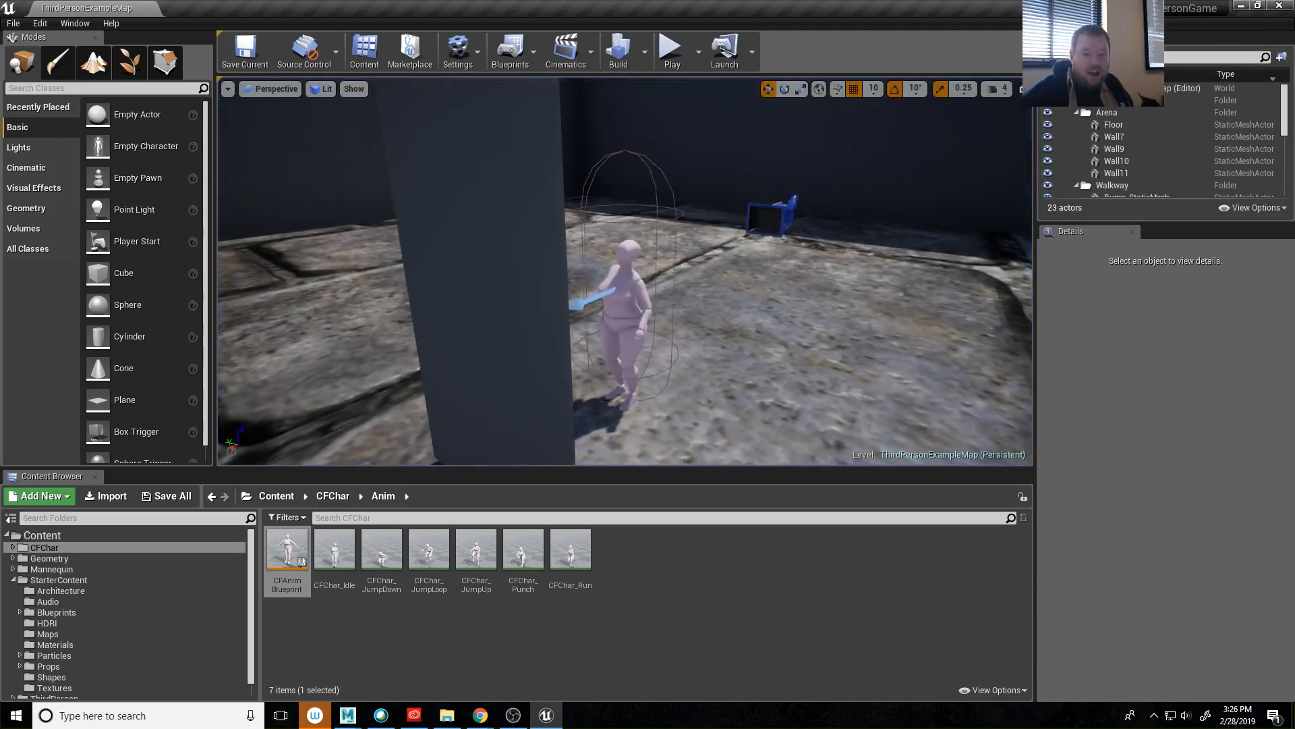
click(513, 714)
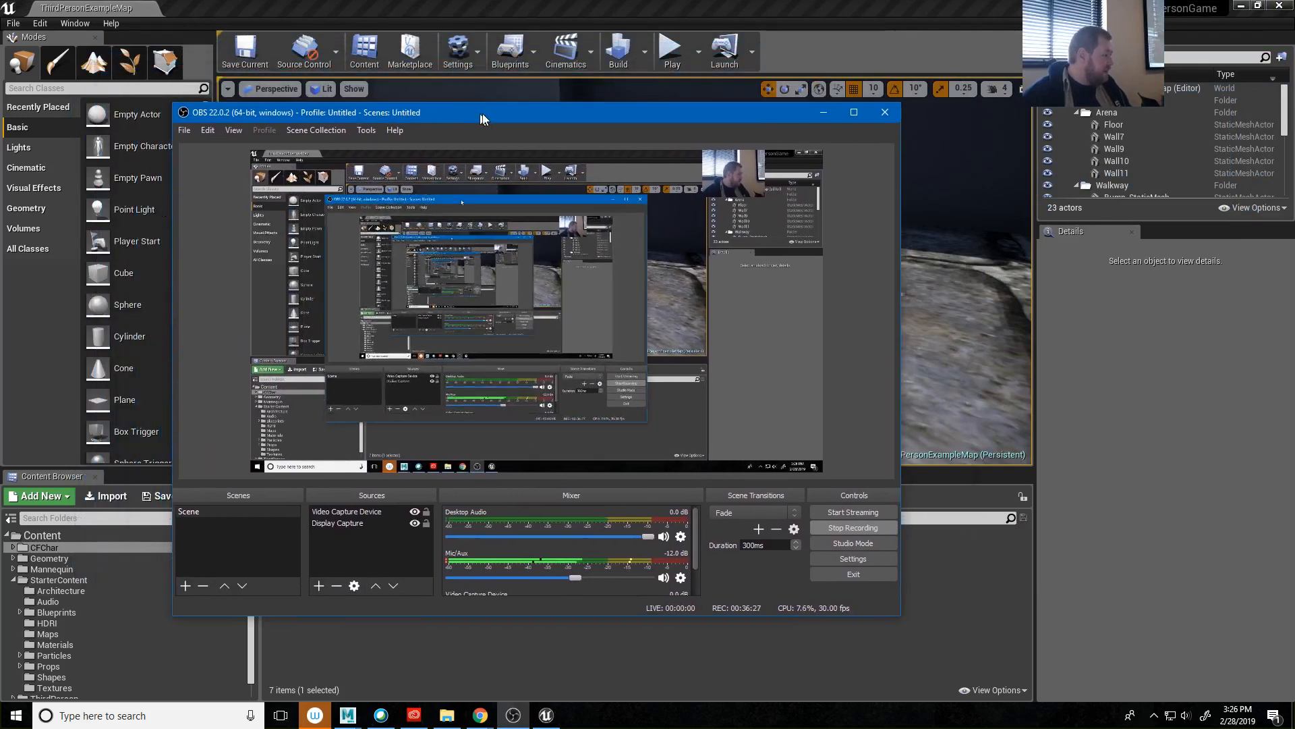
drag(483, 113, 490, 114)
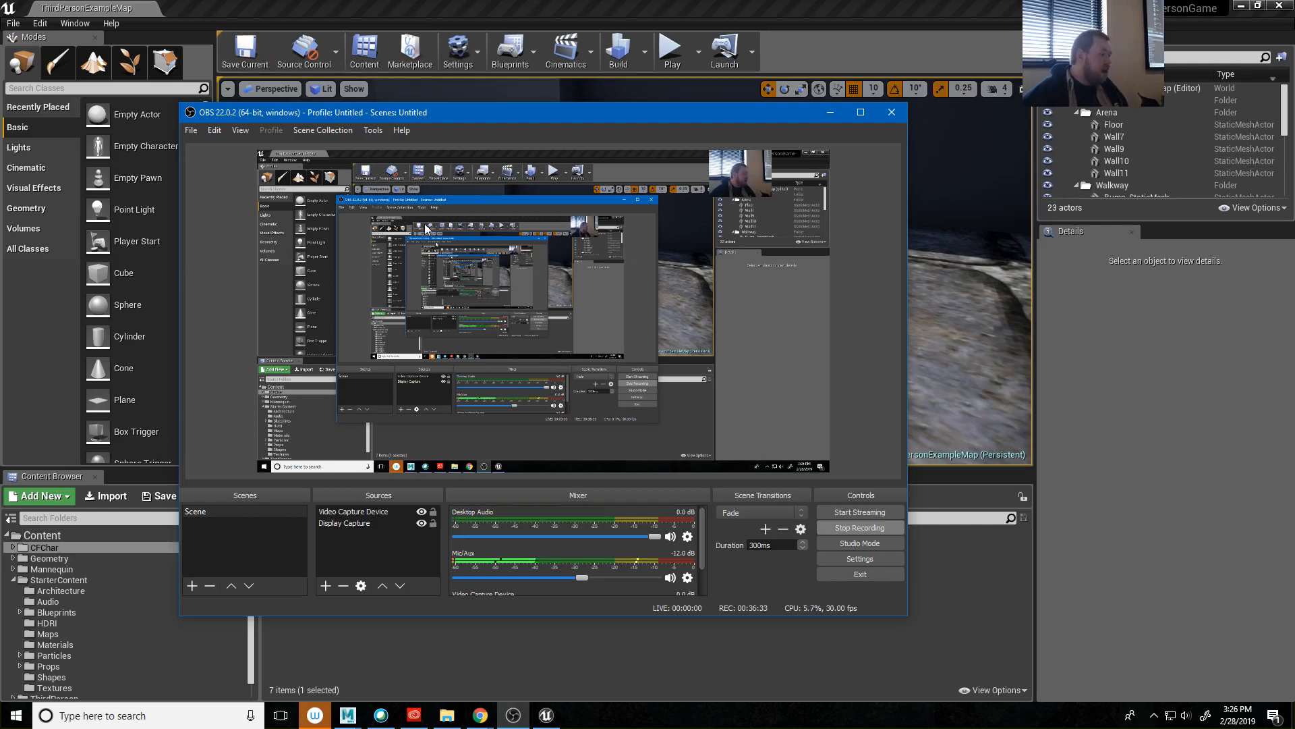
drag(370, 119, 446, 107)
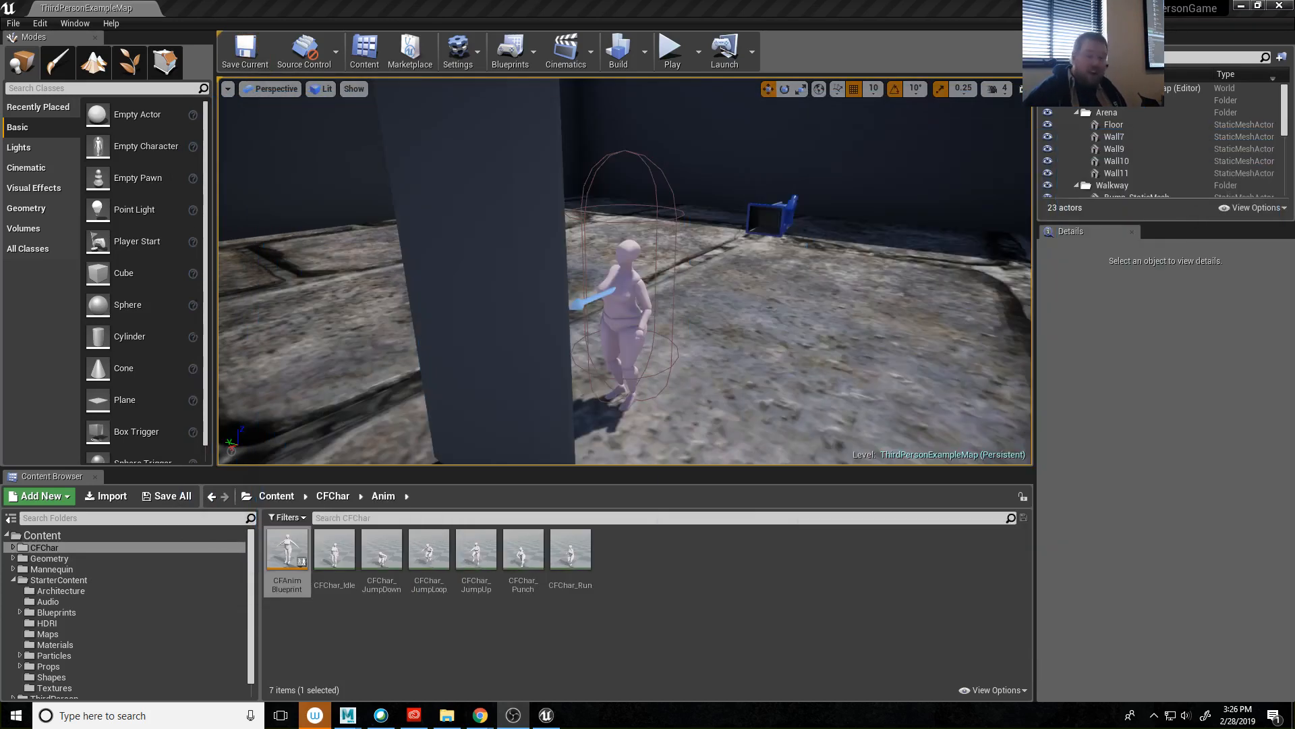
drag(1294, 138, 440, 100)
click(421, 571)
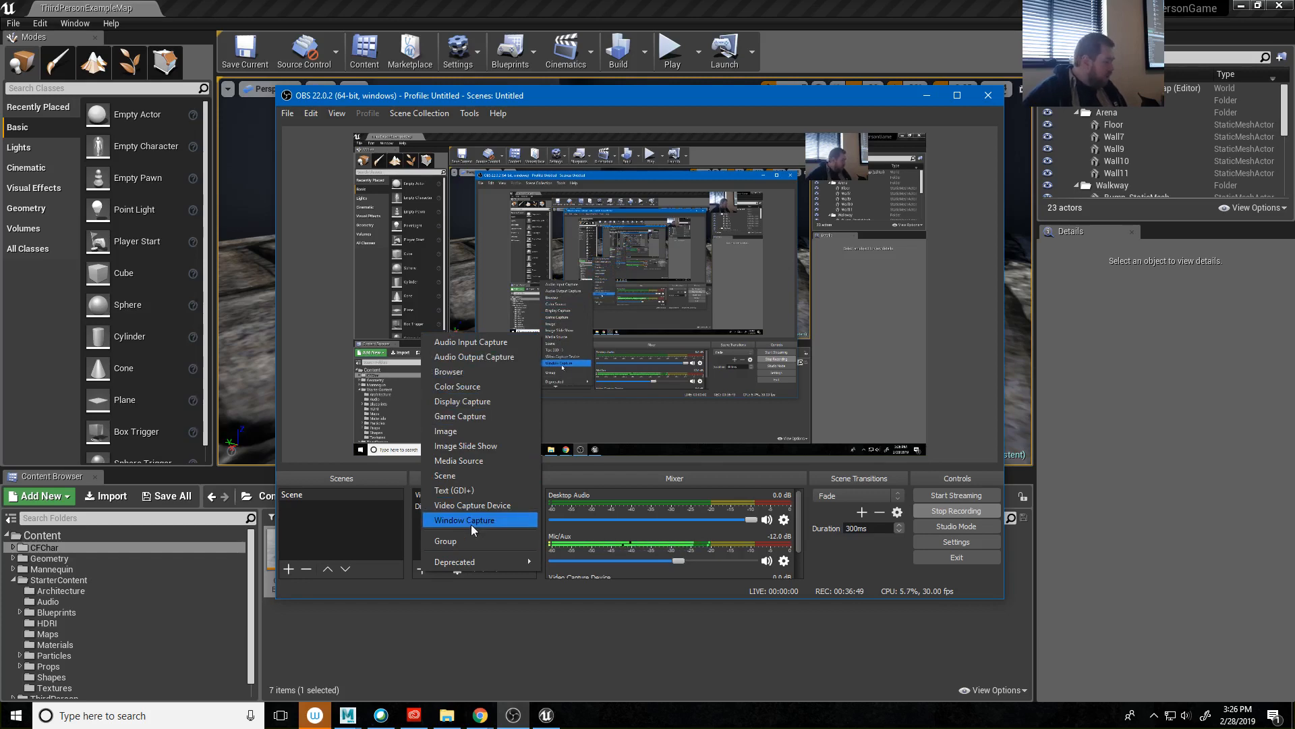
click(604, 101)
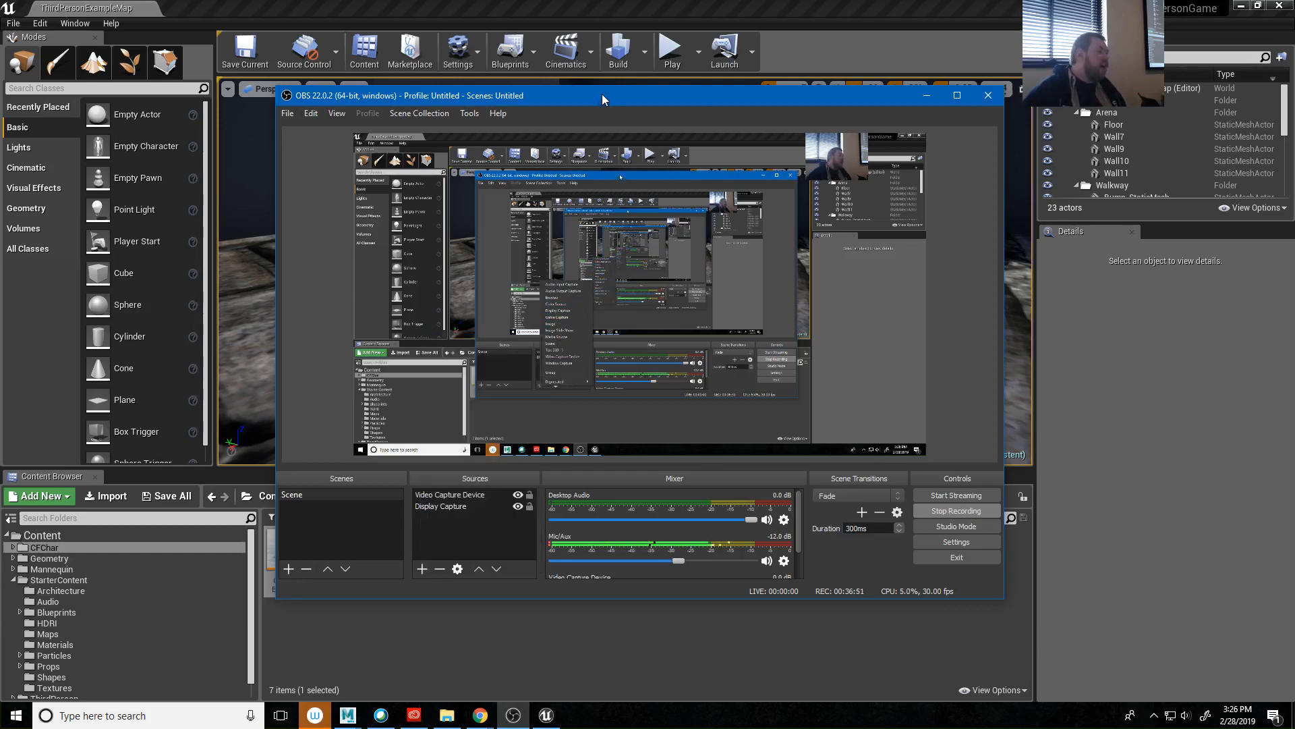
drag(720, 102, 1294, 118)
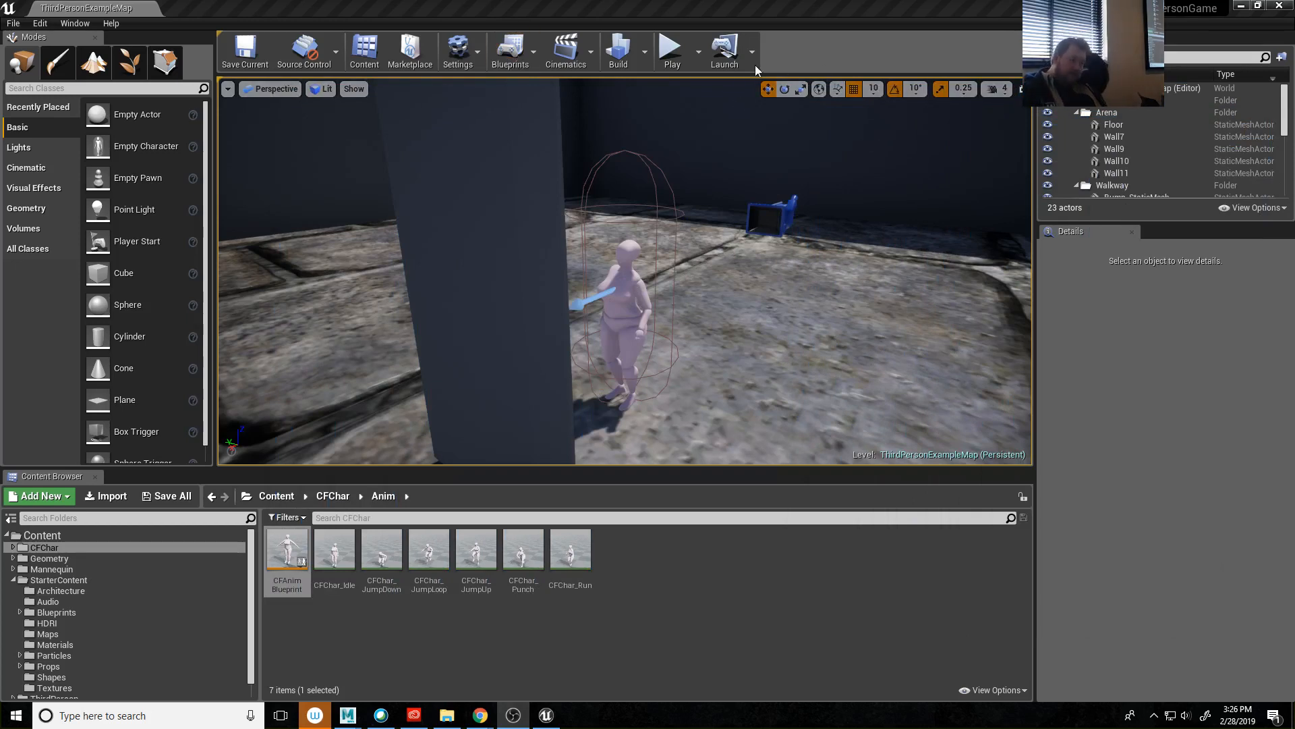
Play and stop the level briefly in the editor, and launch the project as a game in its own window.
click(672, 51)
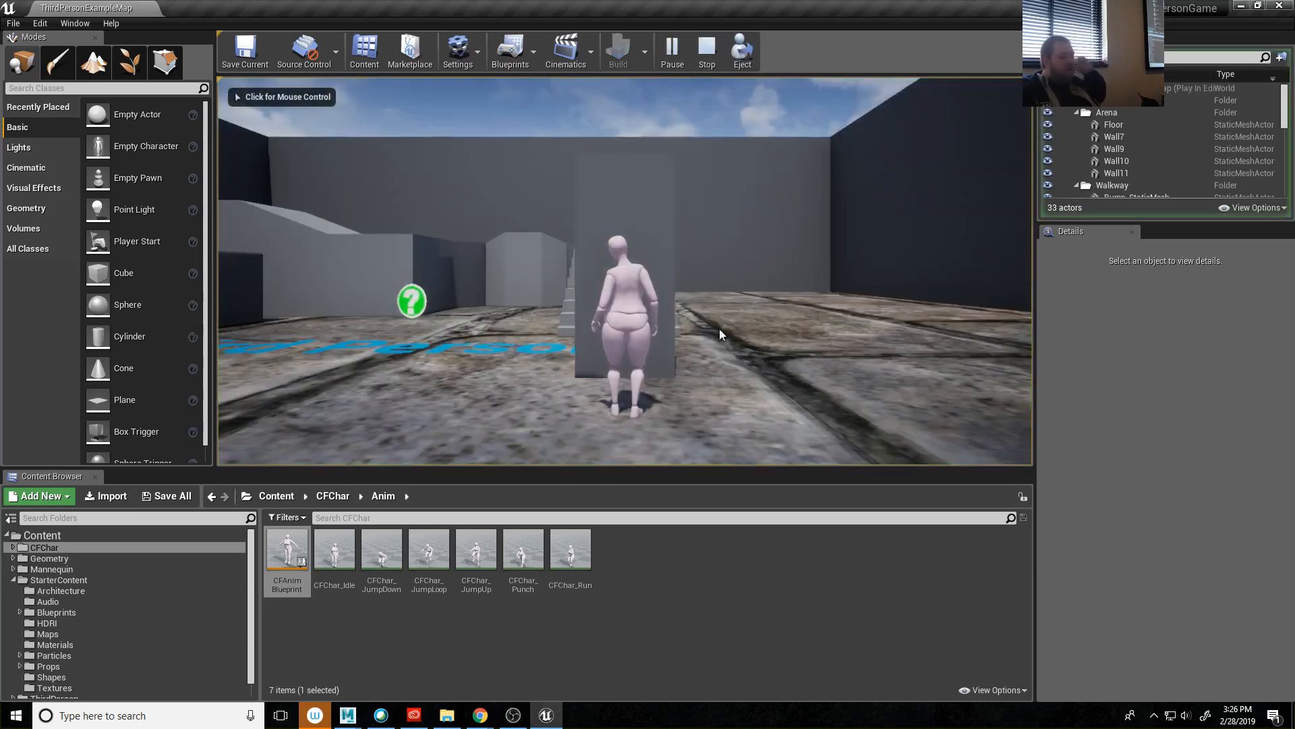
click(706, 51)
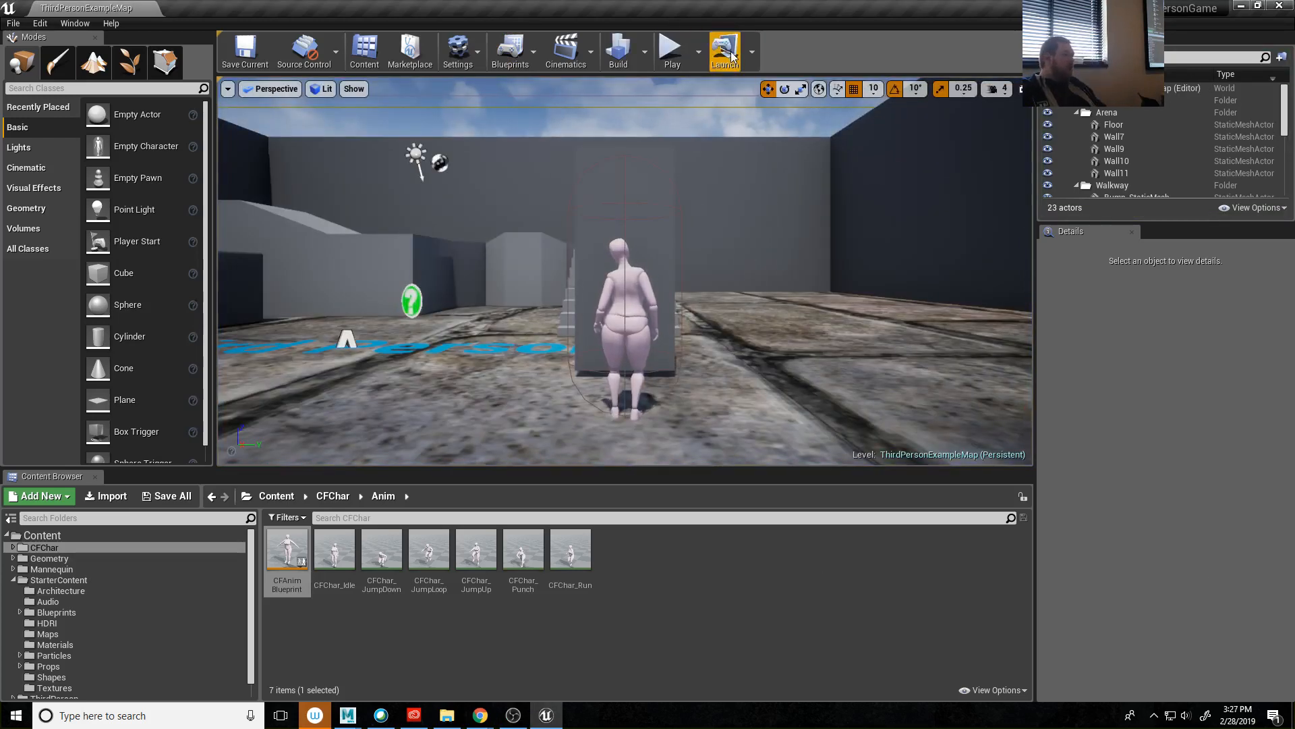
click(732, 56)
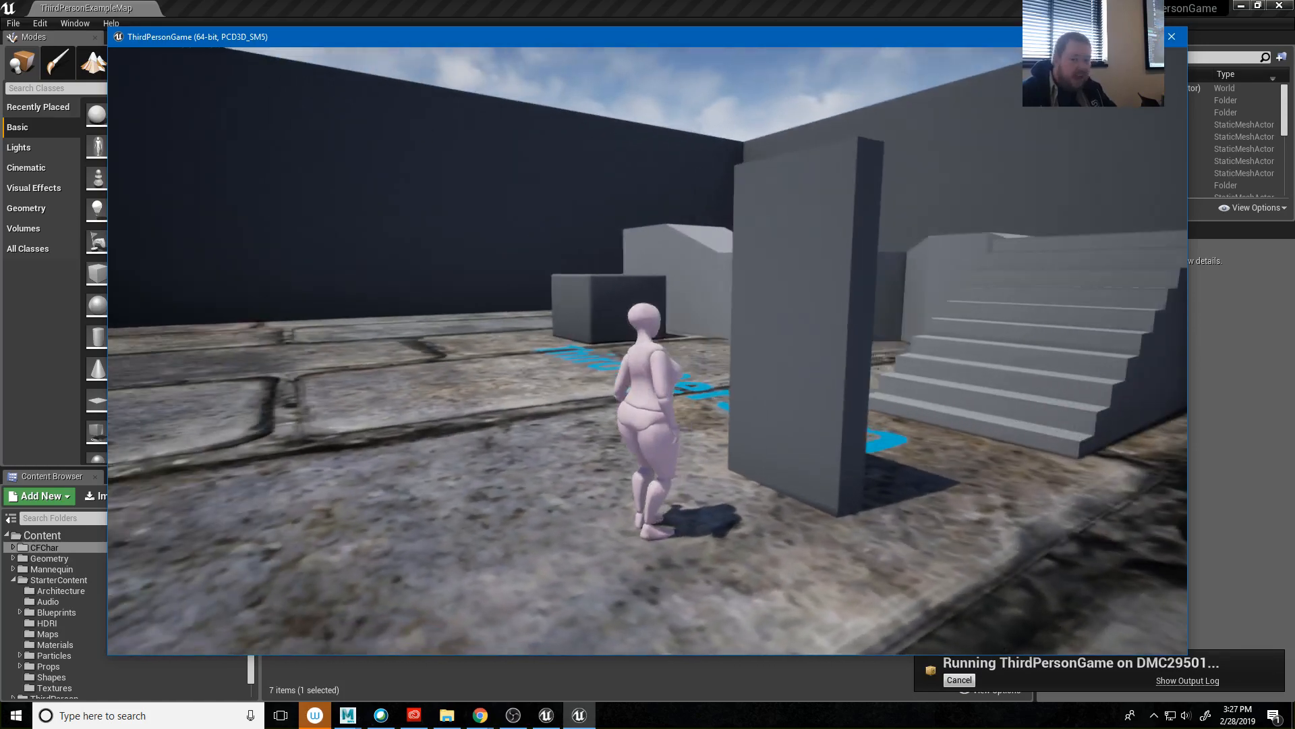
Run the character around the arena in the launched game and jump beside the staircase to test the run and jump animations.
key(w)
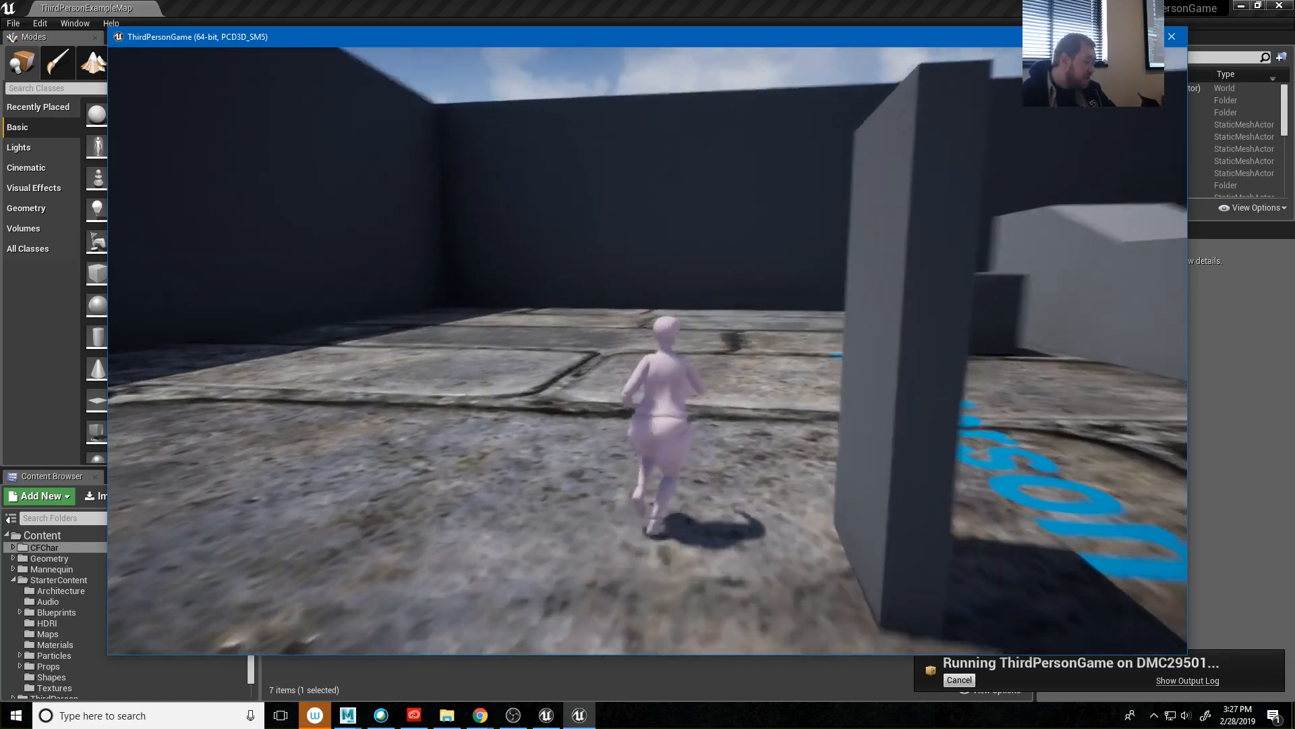
key(w)
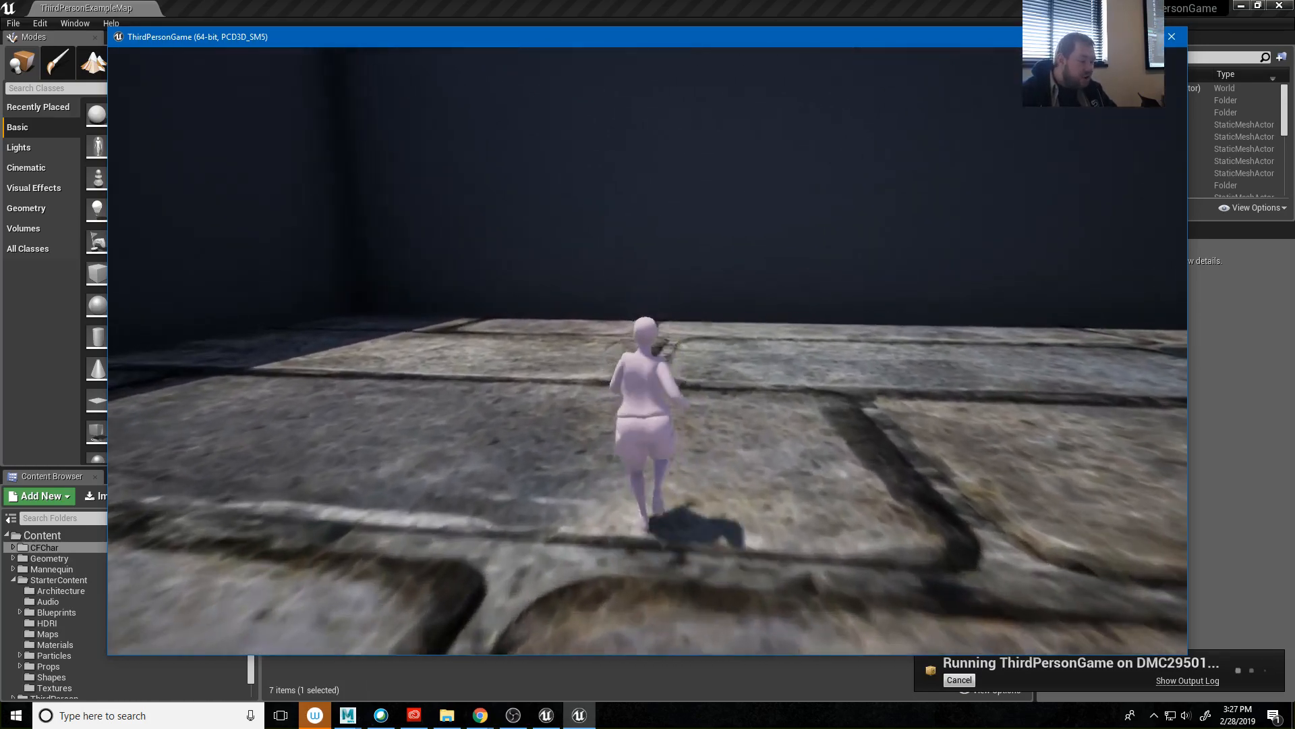
key(w)
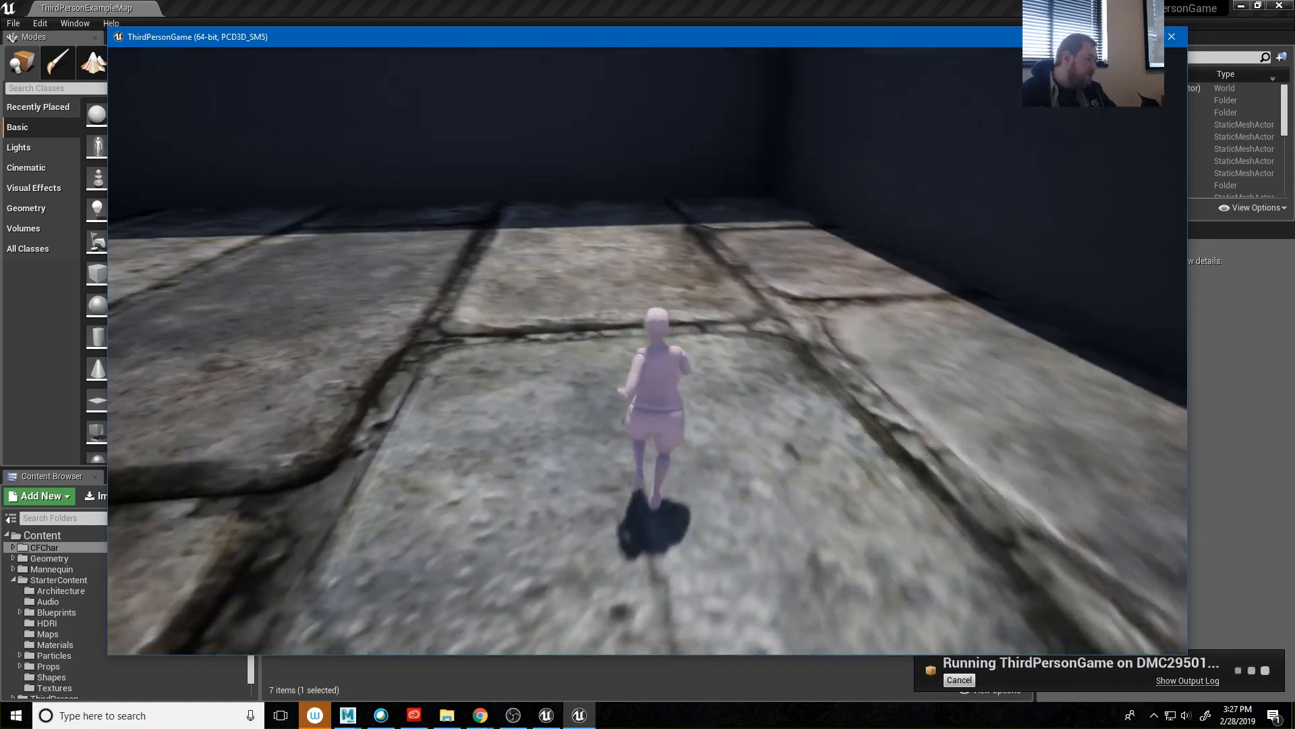
key(w)
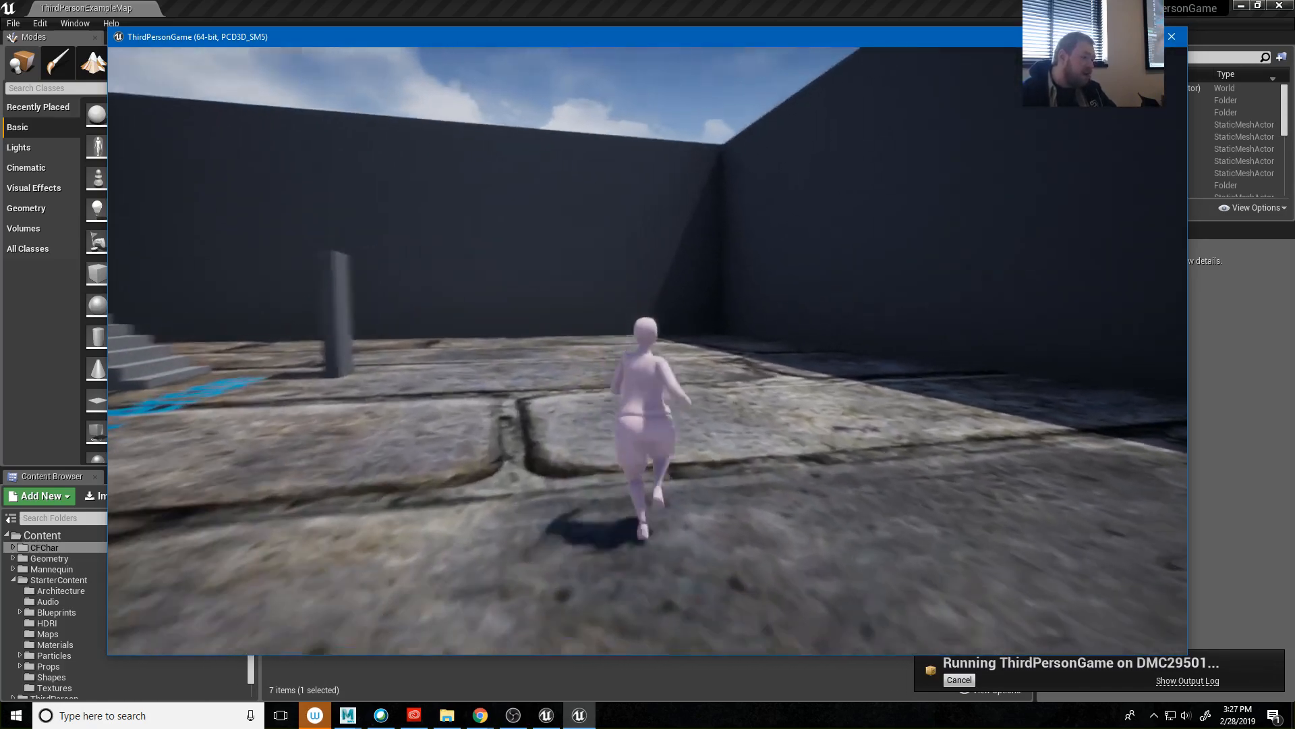
key(w)
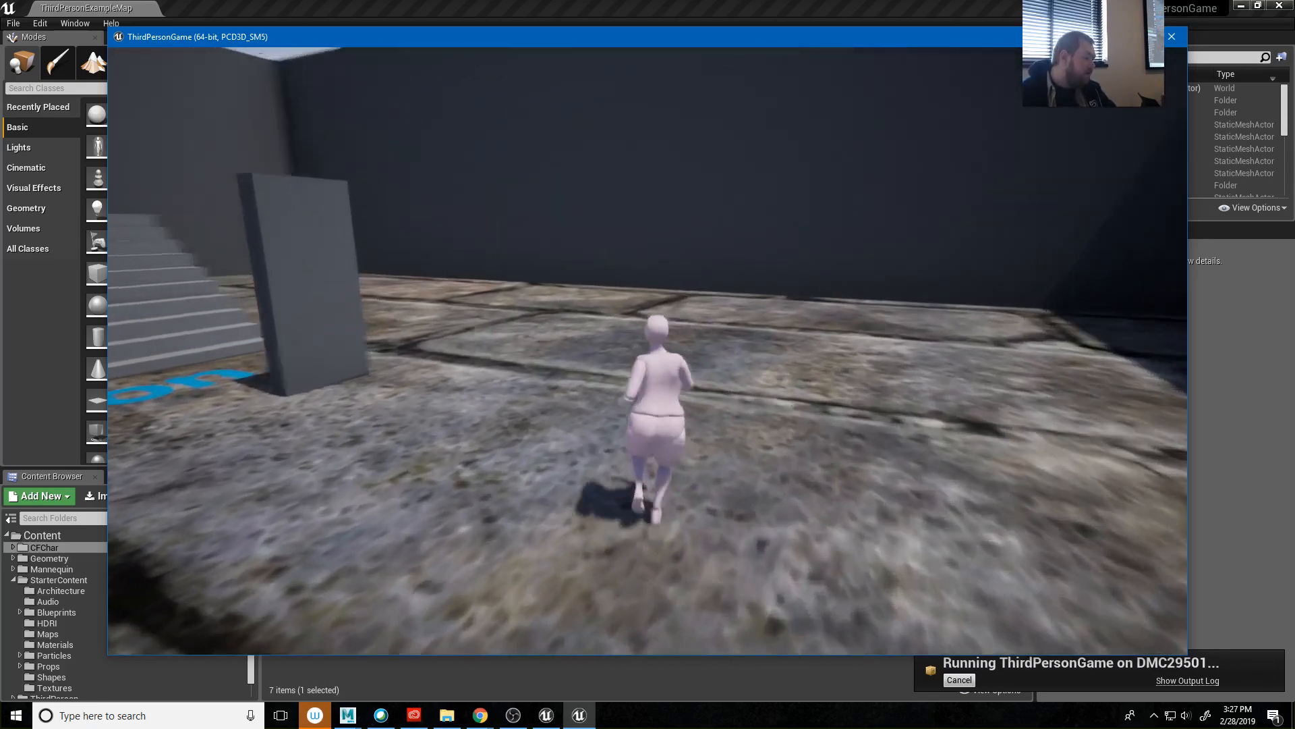
key(w)
key(space)
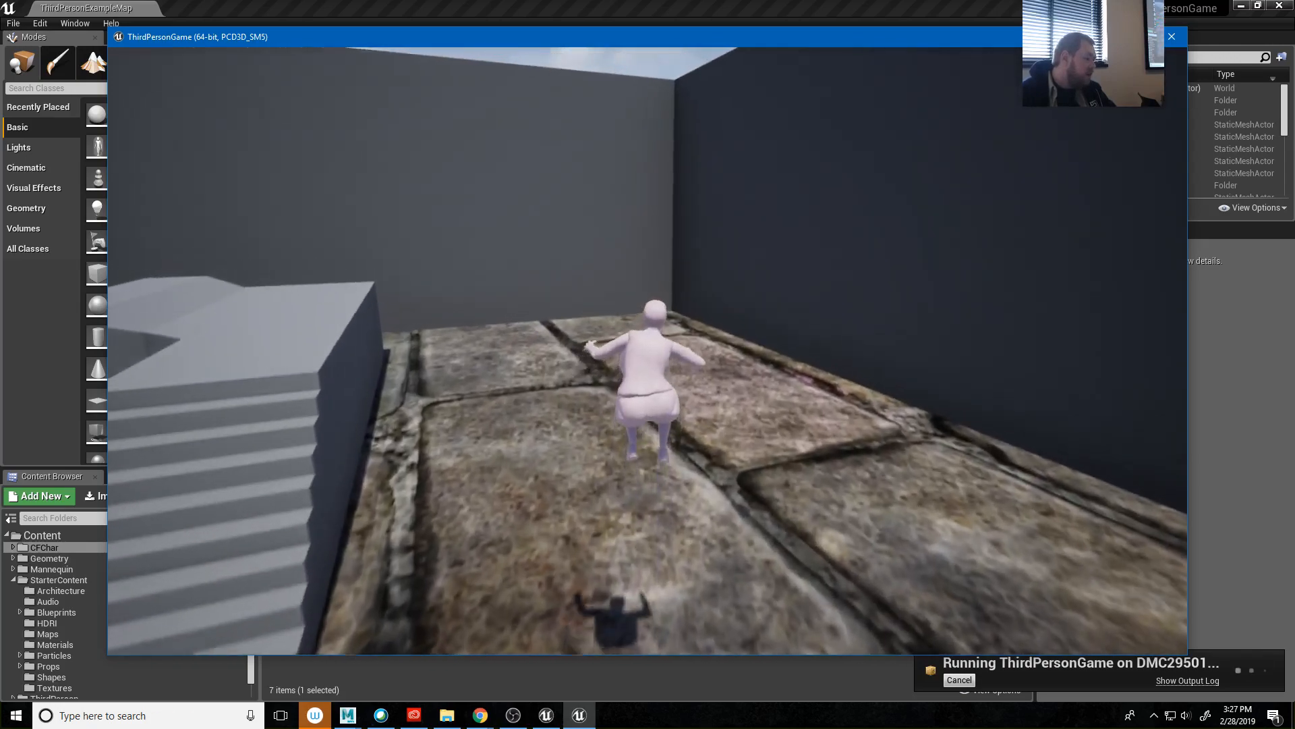
key(w)
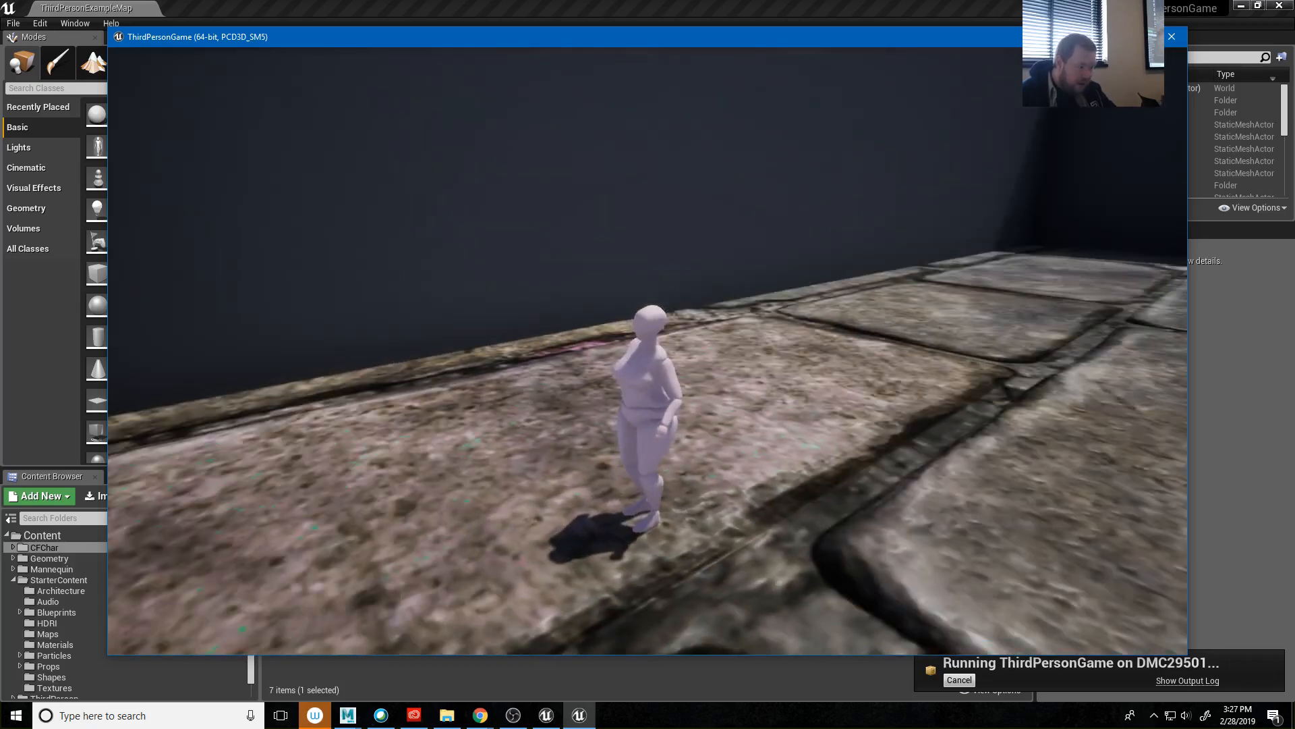
Turn the character around and run it back across the arena past the staircase and the upright wall block.
key(s)
key(w)
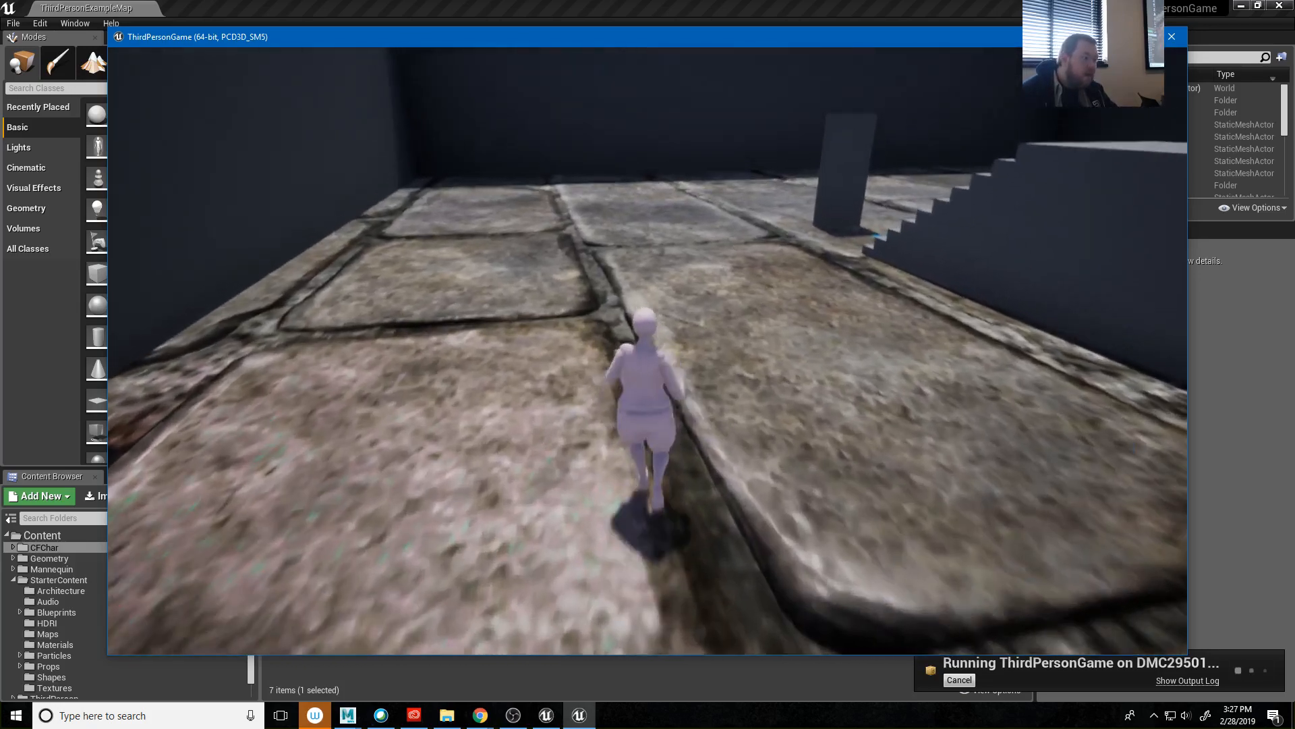
key(w)
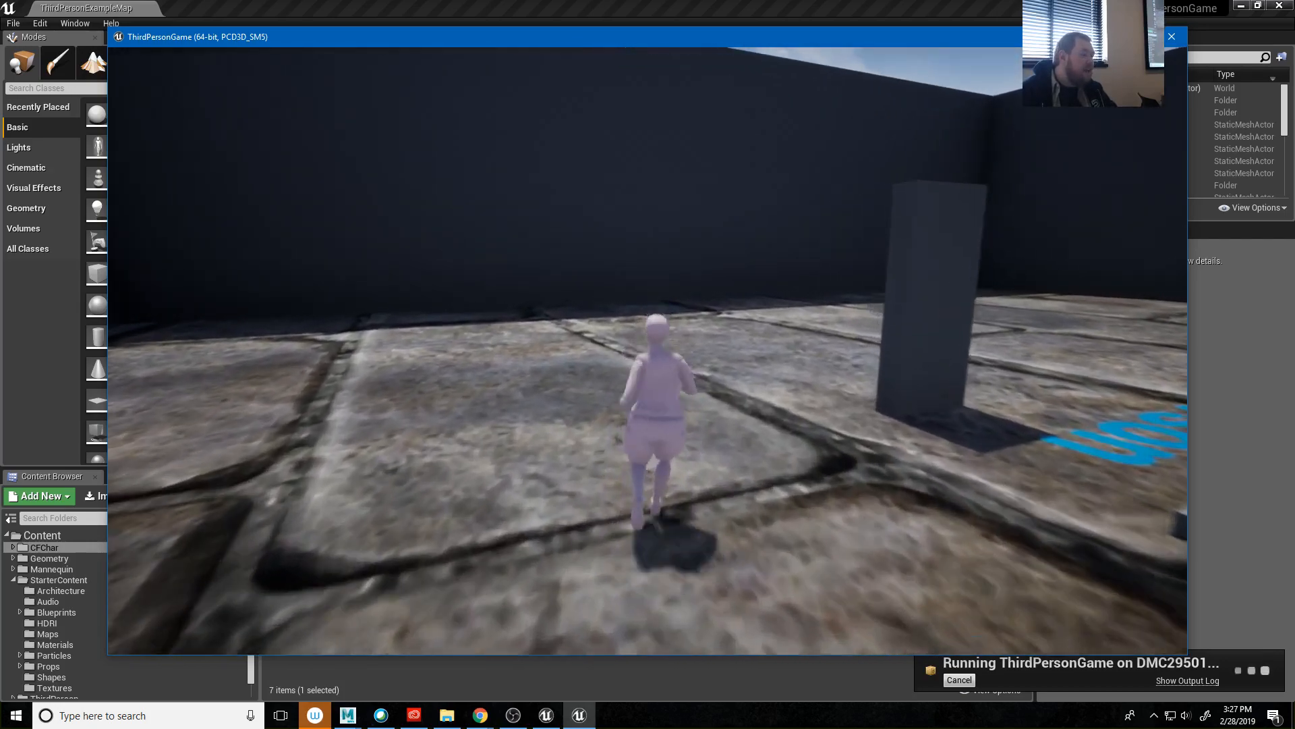
key(w)
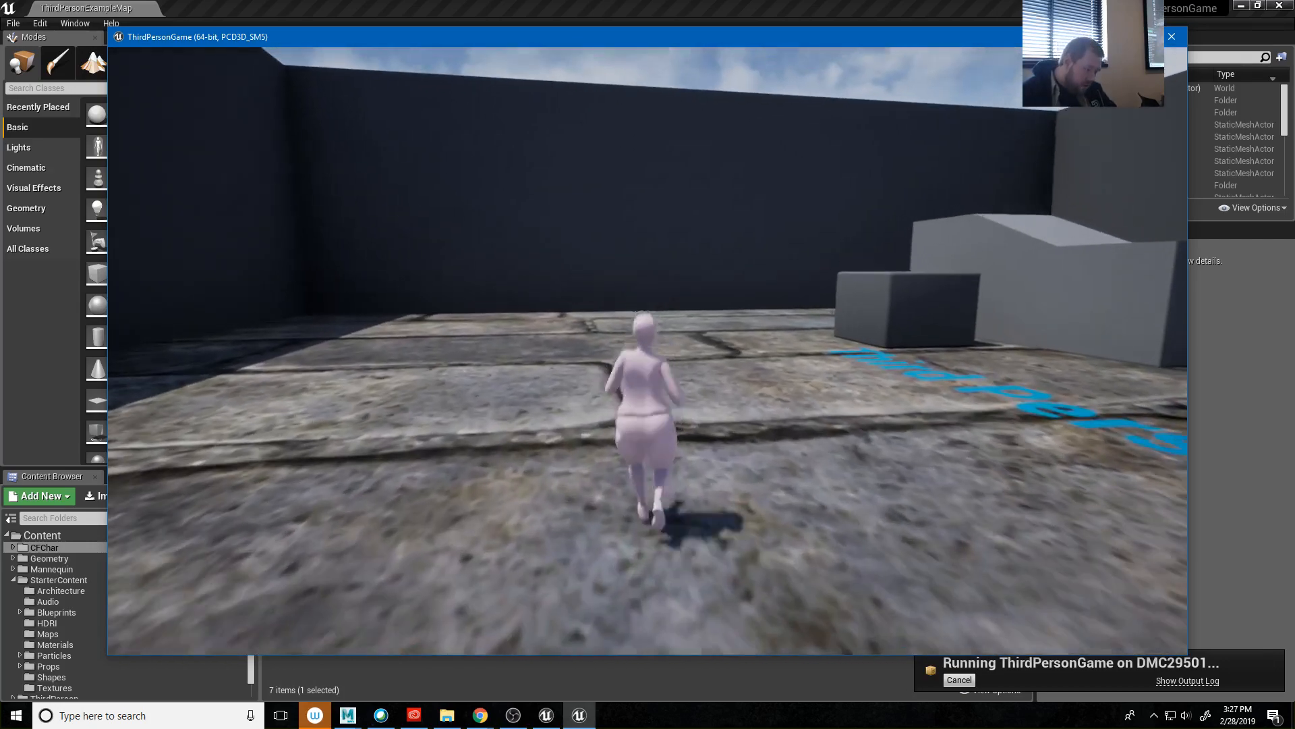
key(w)
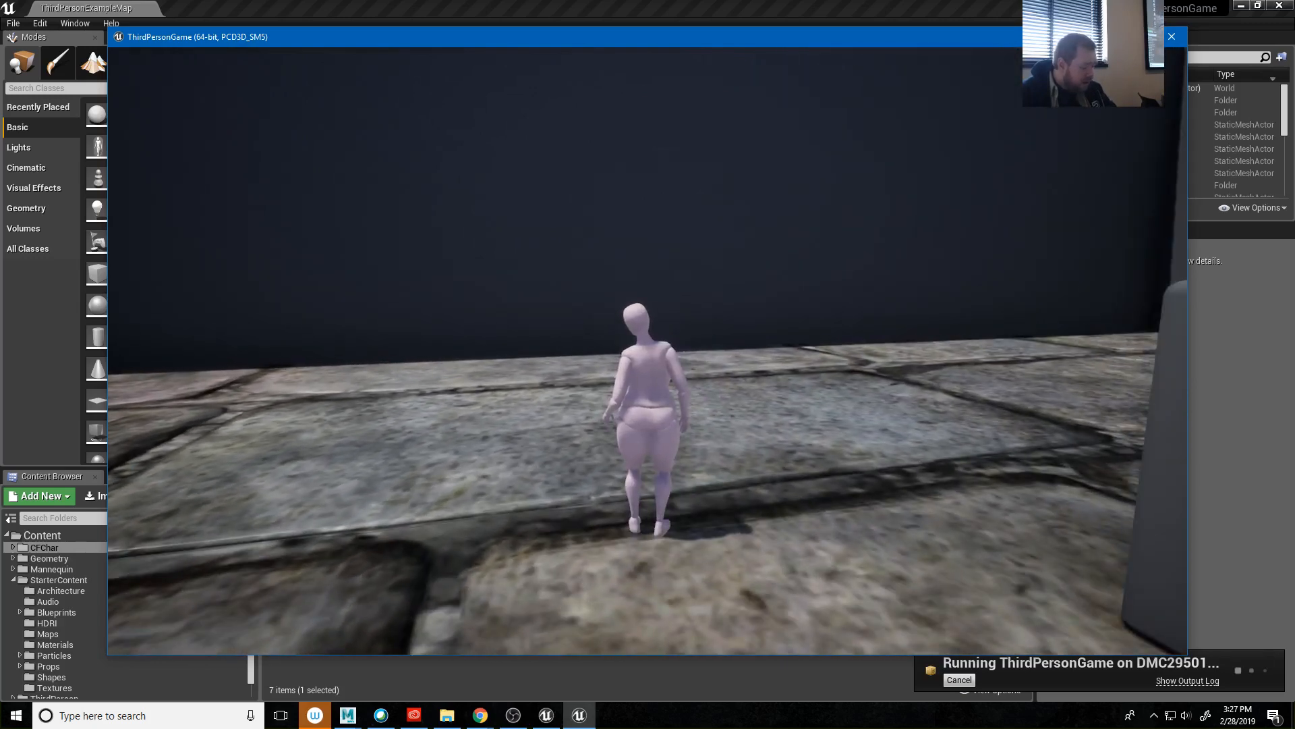
Run the character sideways and toward the camera across the arena to check the run animation from the side and front.
key(a)
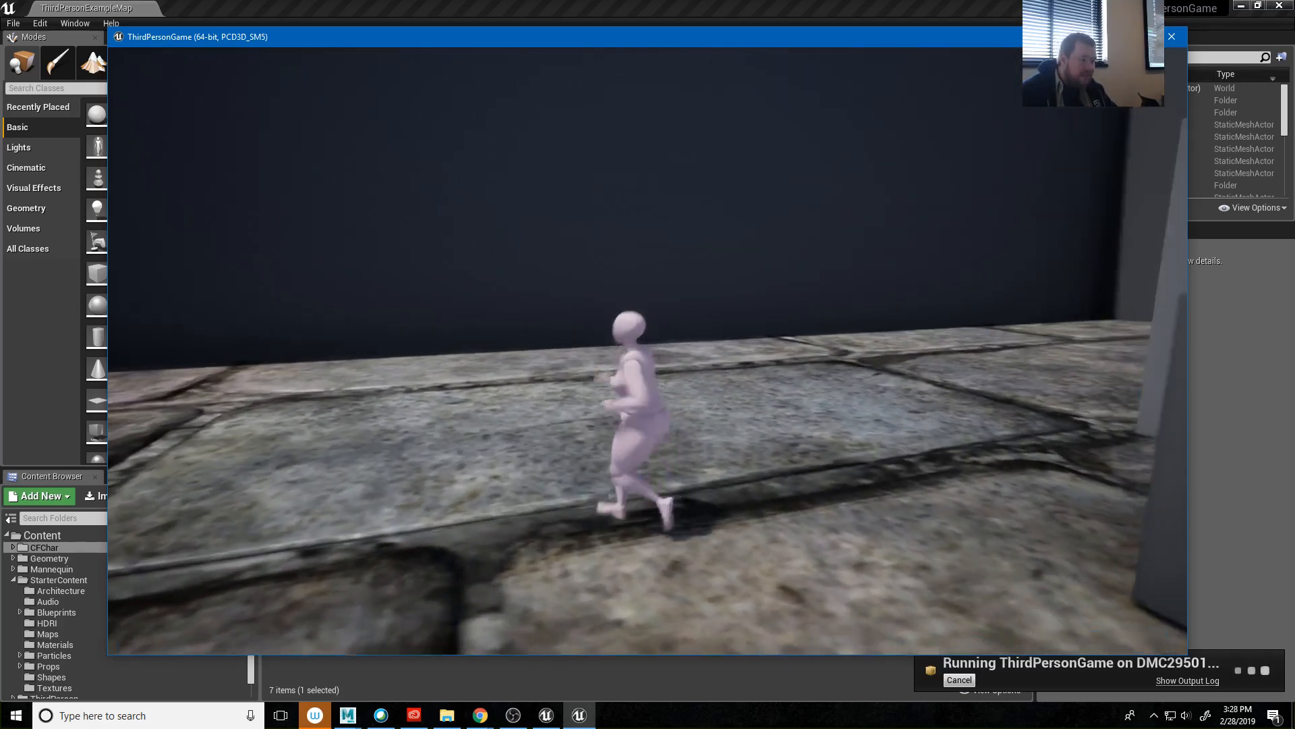
key(s)
key(d)
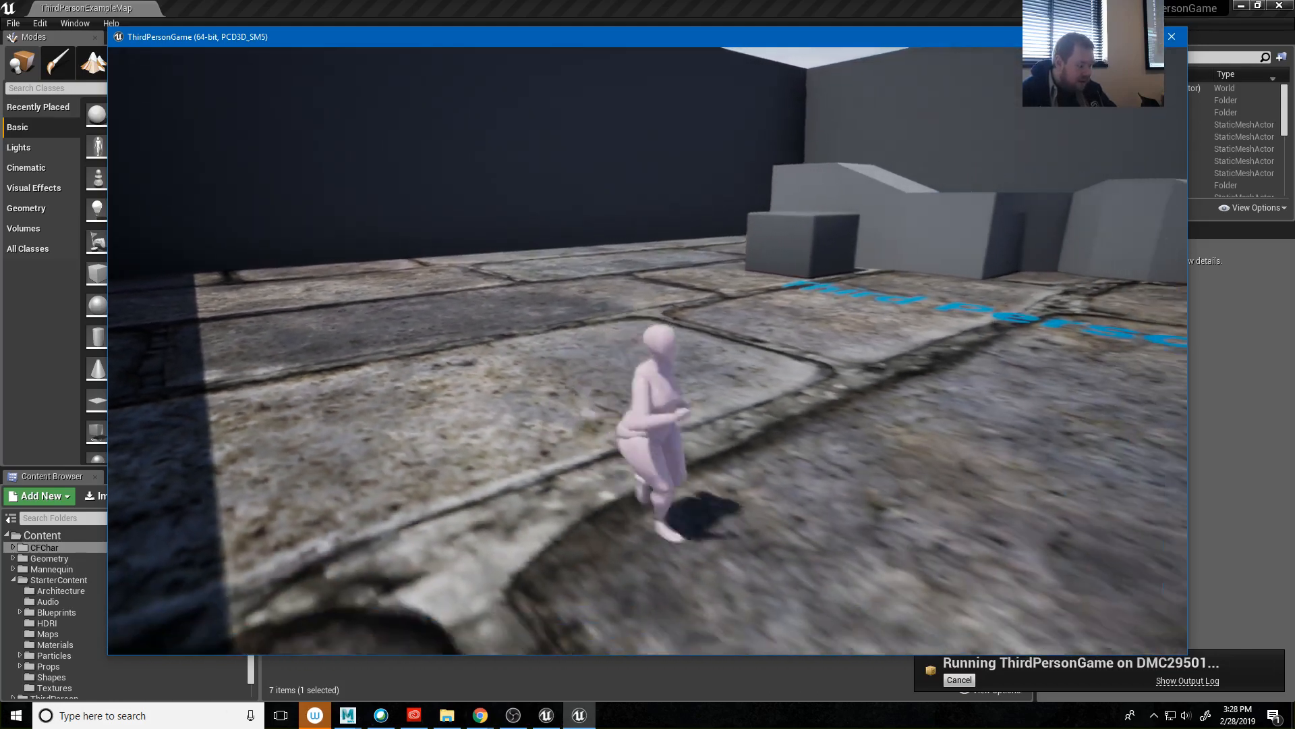
key(s)
key(d)
key(d)
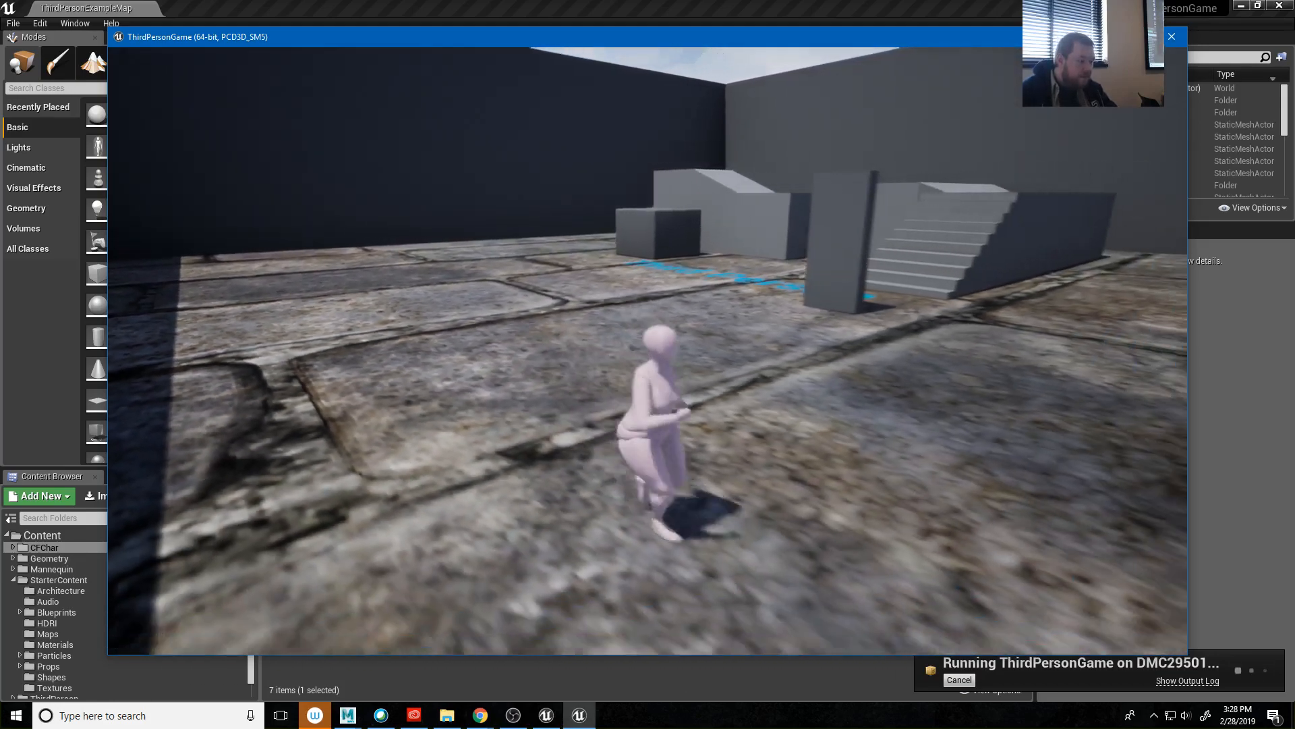
key(s)
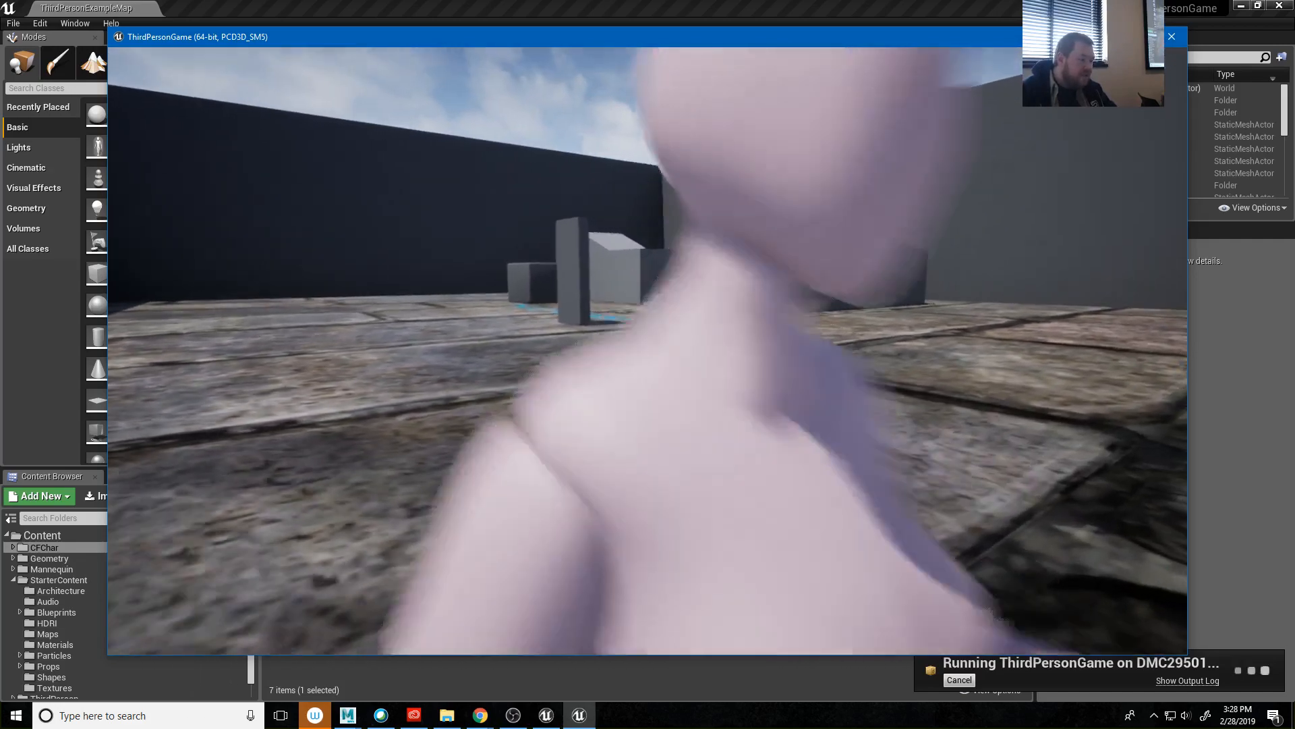
key(d)
key(s)
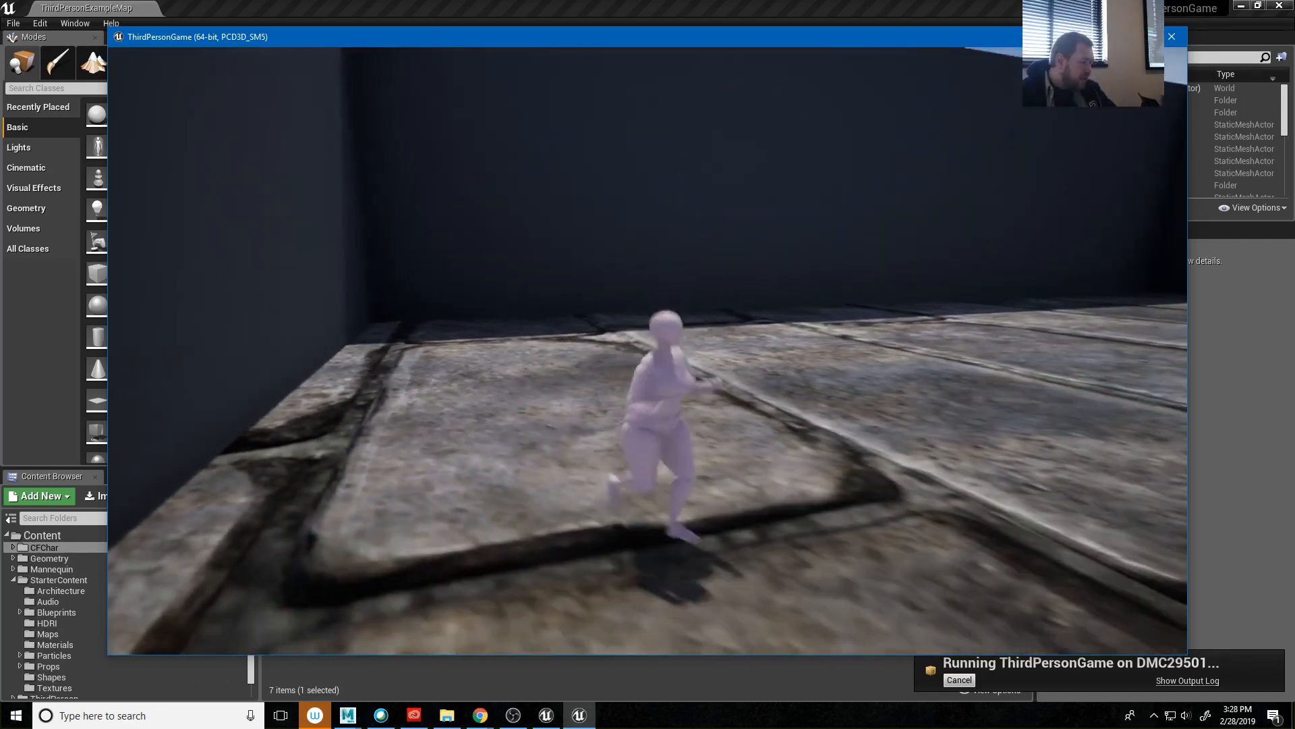
key(d)
key(w)
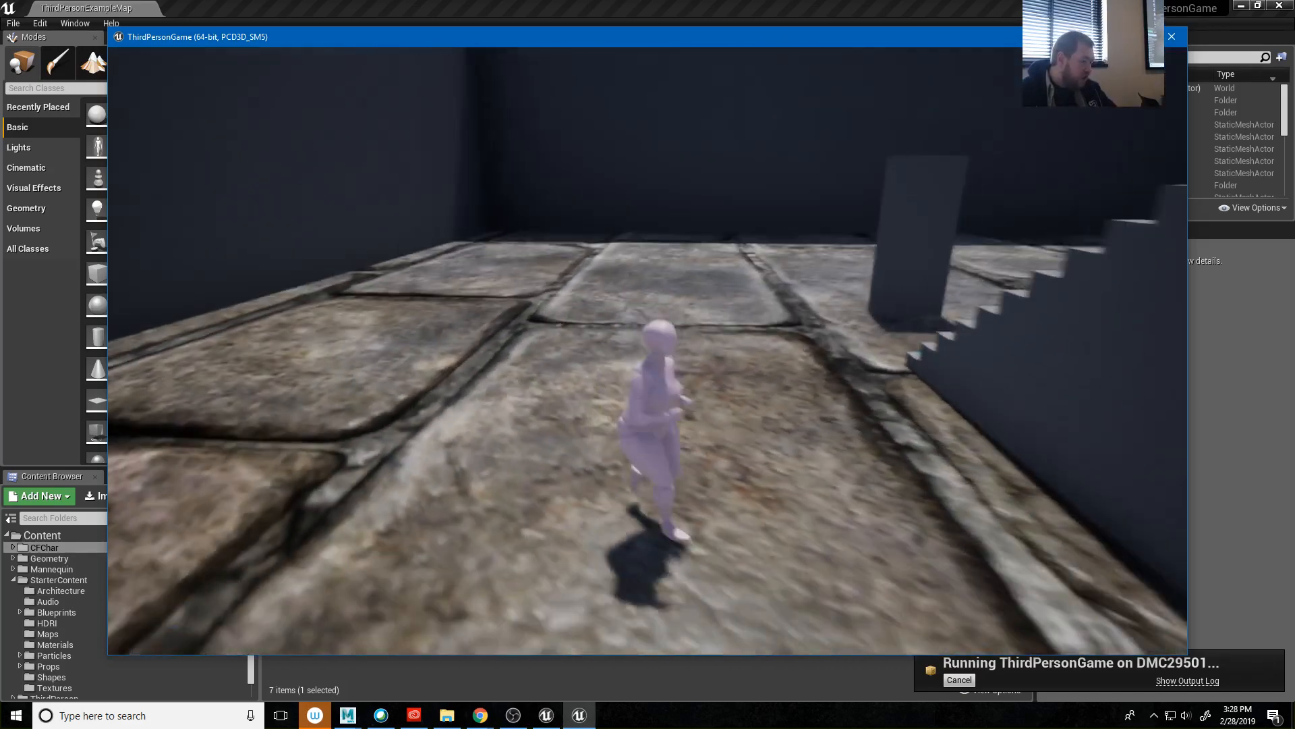
Jump the character up onto the raised blocks and run it back and forth along their tops.
key(space)
key(d)
key(space)
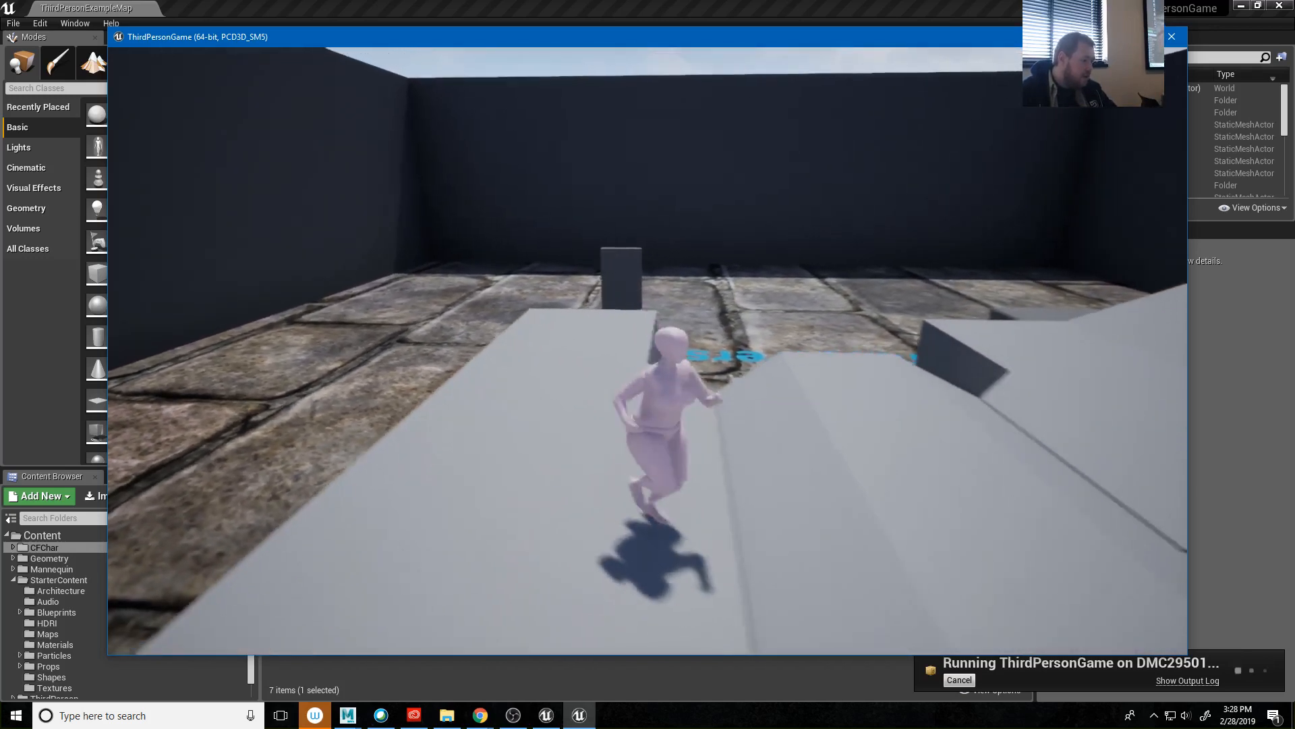
key(s)
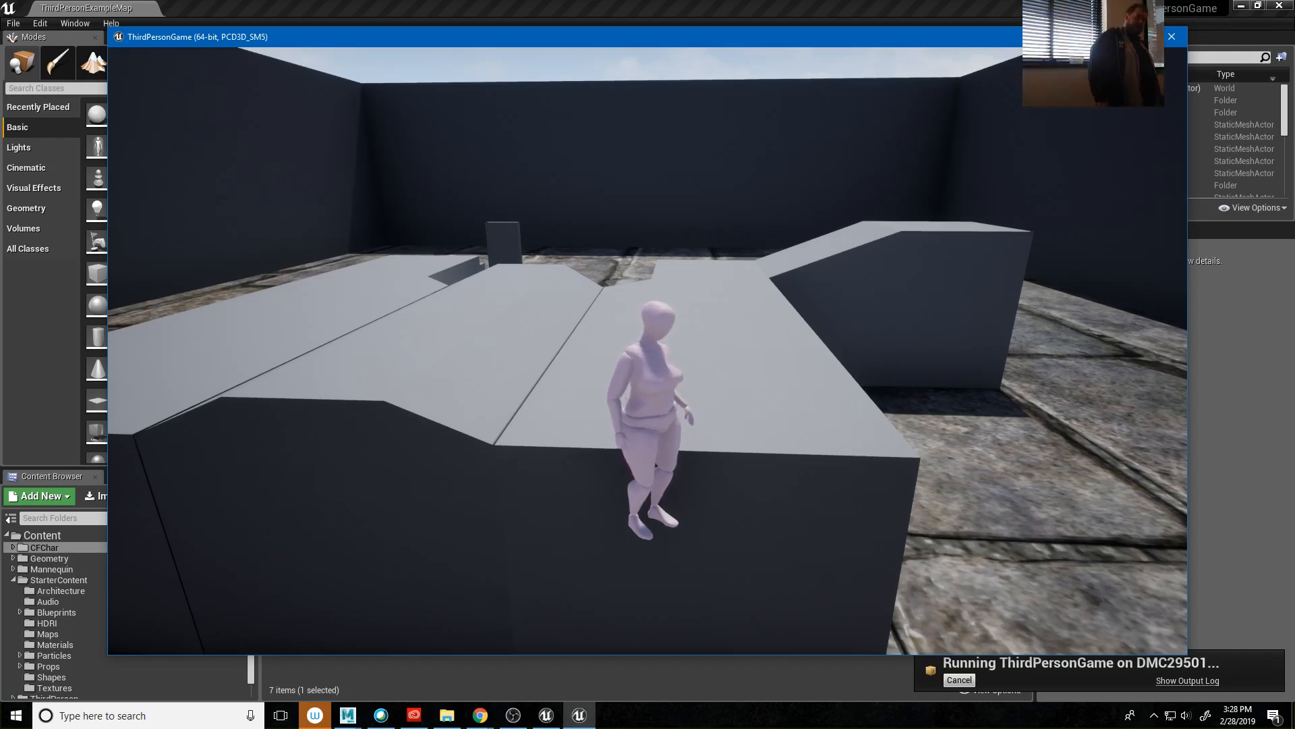
key(w)
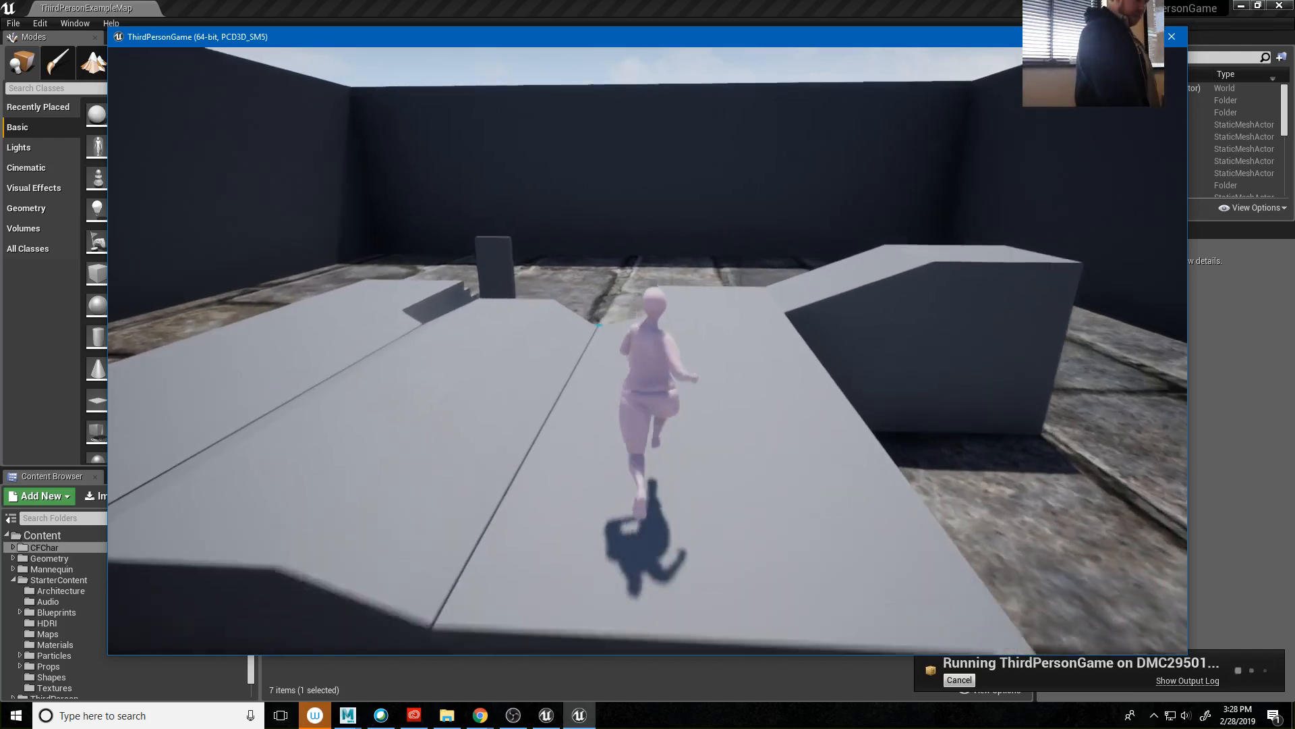
key(s)
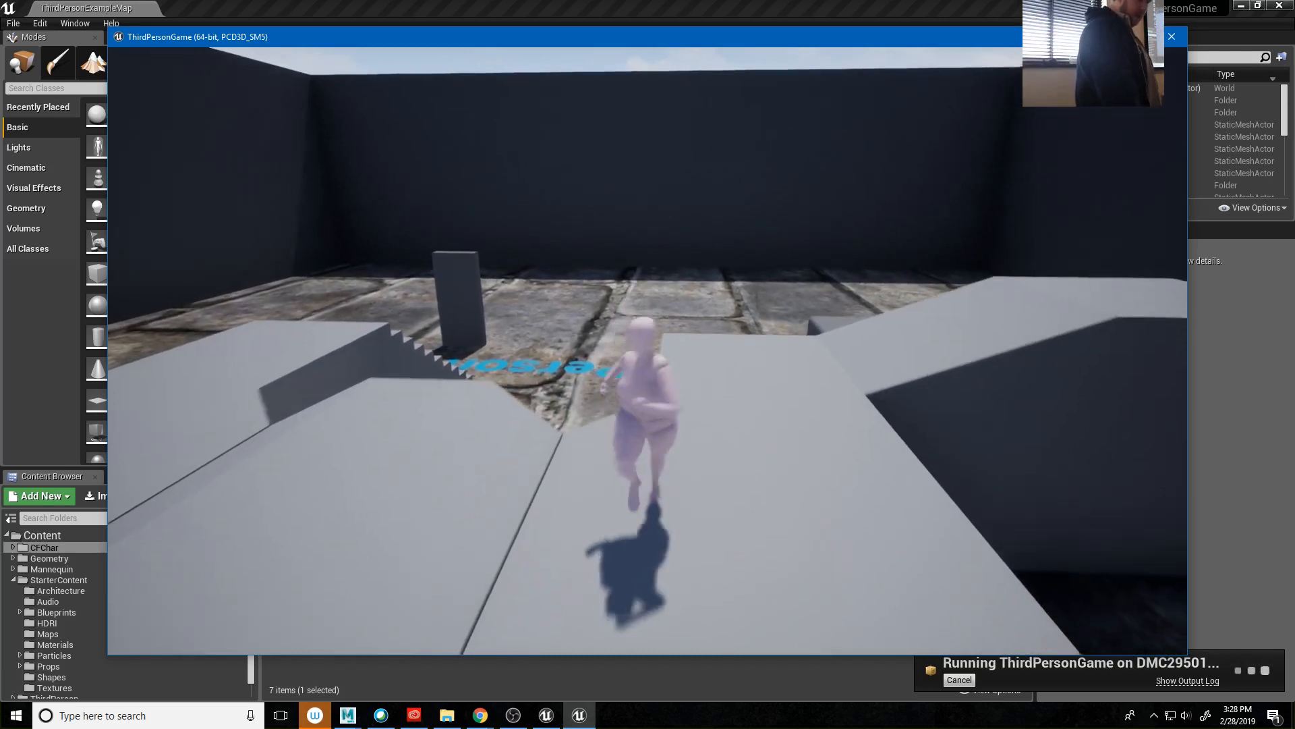
key(d)
key(s)
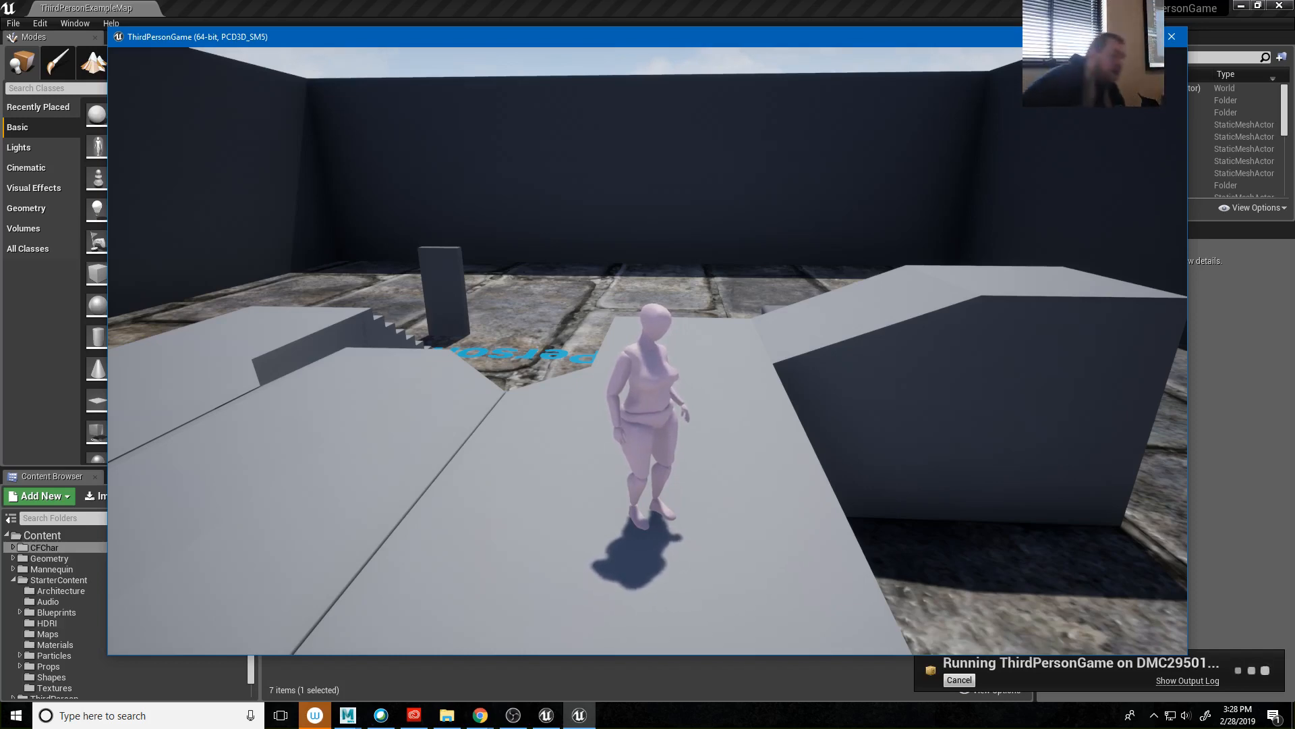
Run the character down off the raised blocks and on across the arena floor.
key(w)
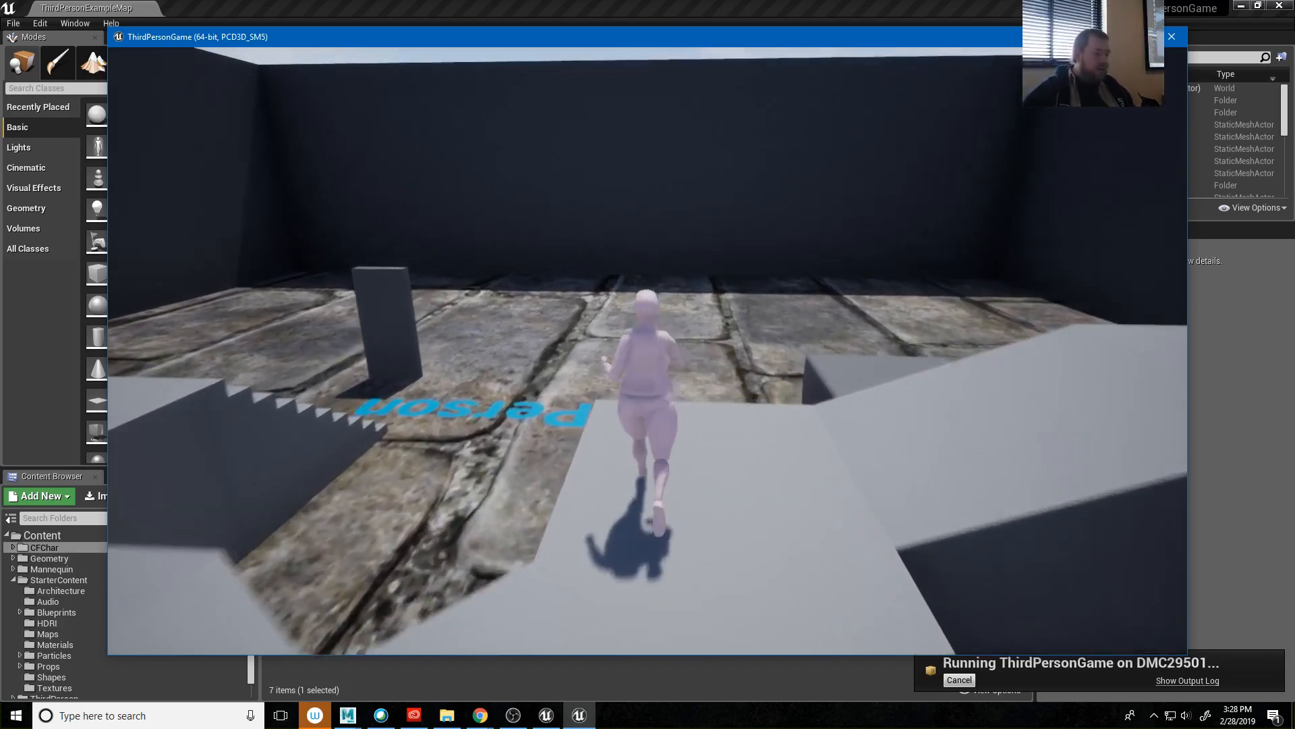
key(w)
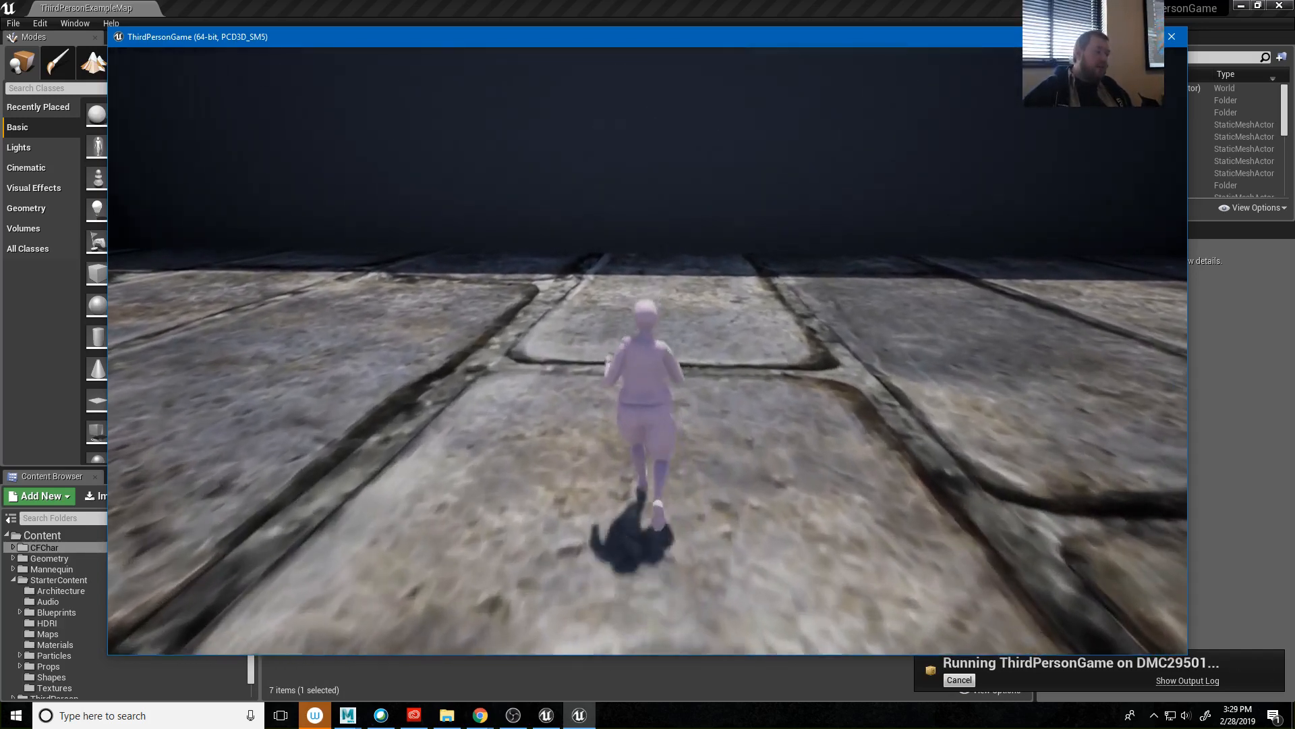
key(w)
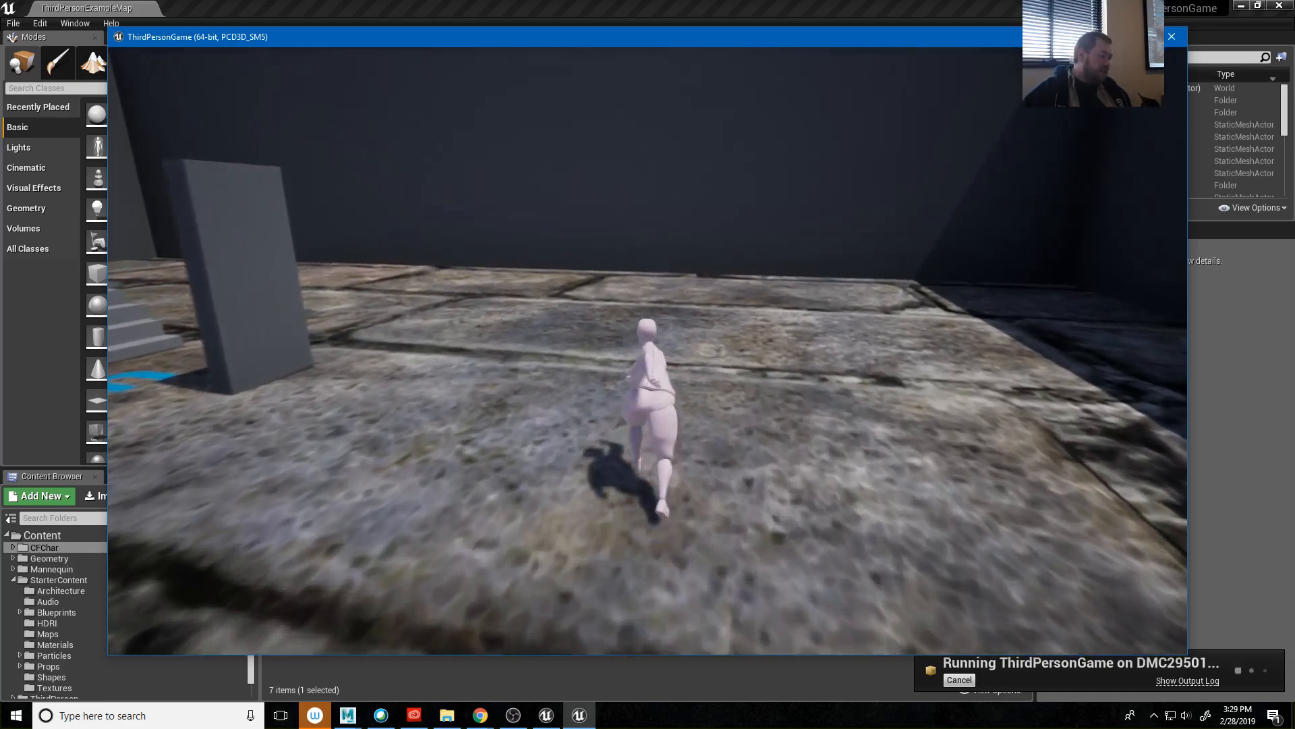
Run the character across the arena floor and up the staircase onto the top of the raised blocks.
key(w)
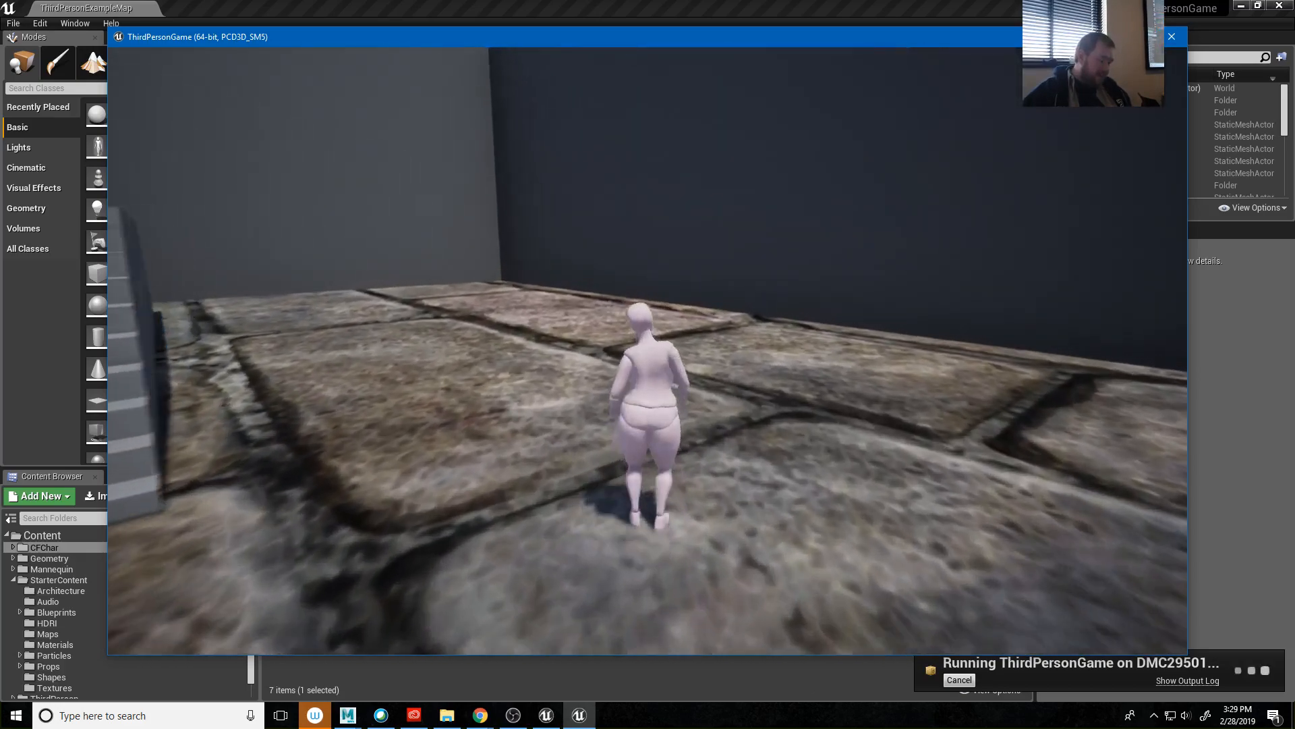
key(w)
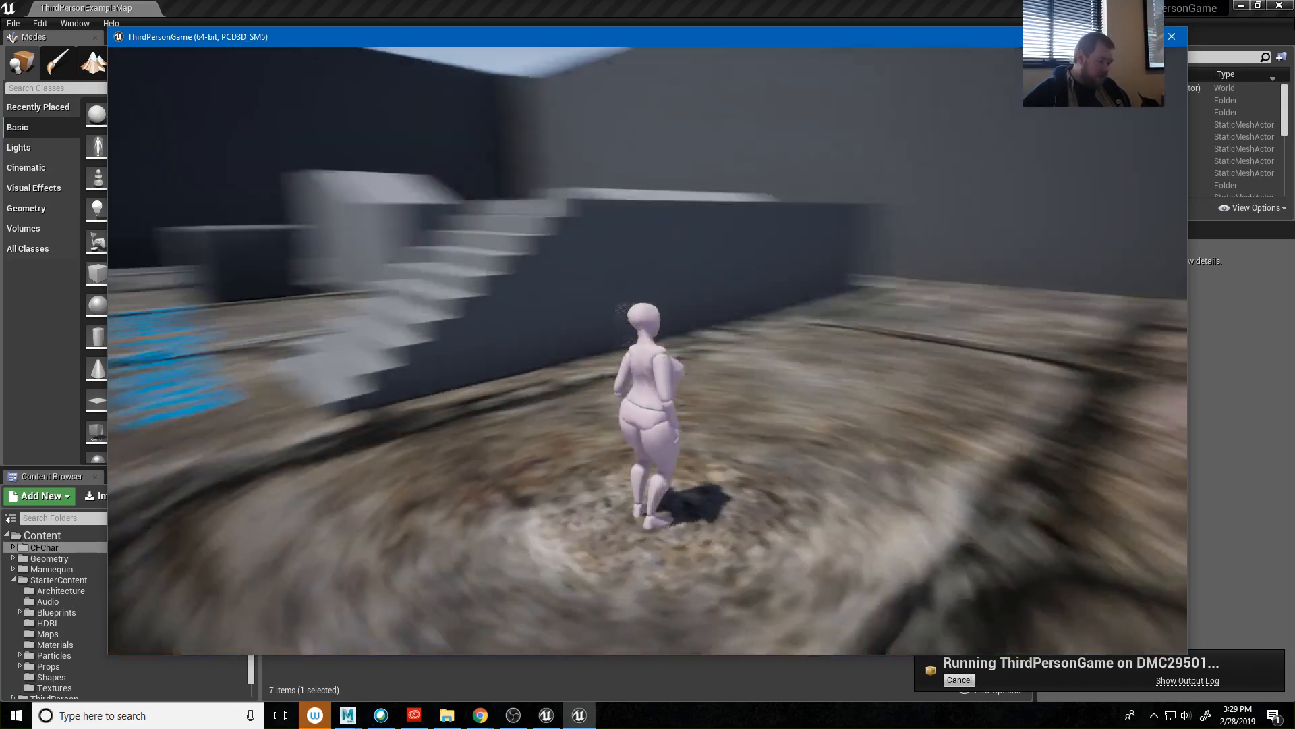
key(w)
key(w)
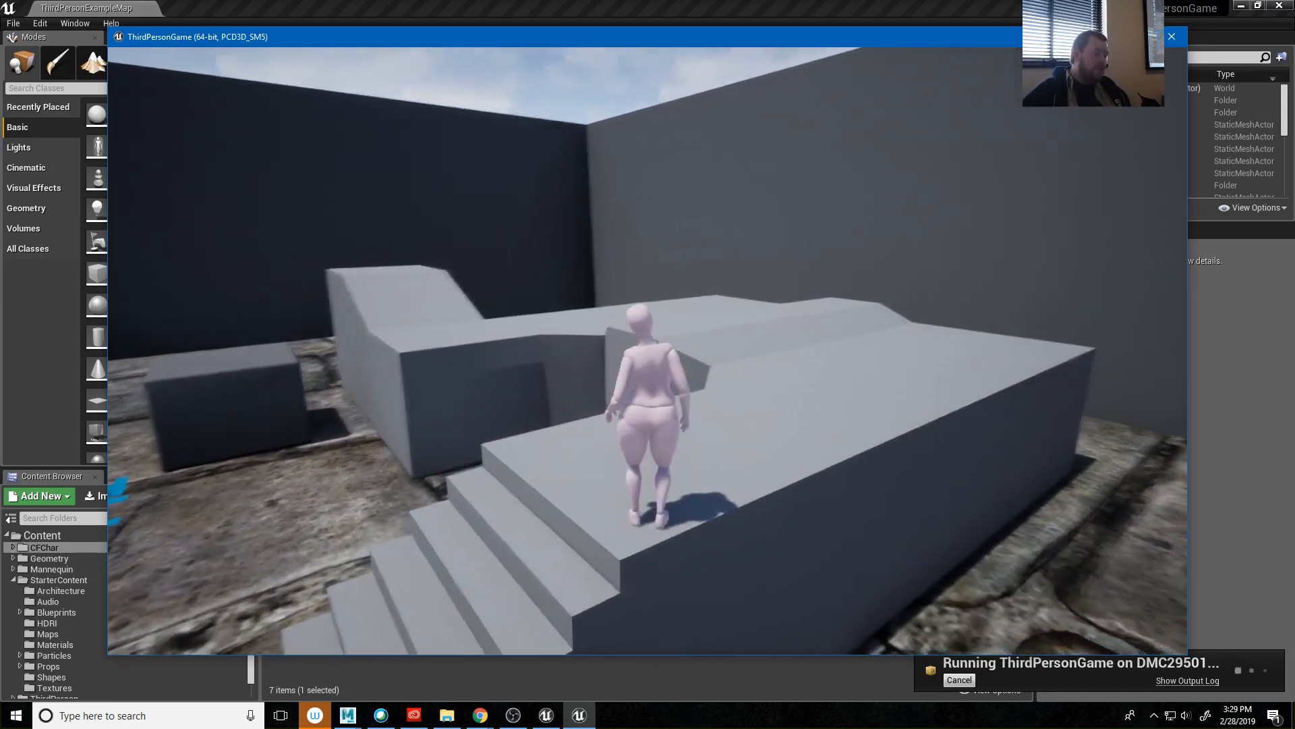
Run the character along the raised blocks and jump it off onto the arena floor to check the jump and landing.
key(w)
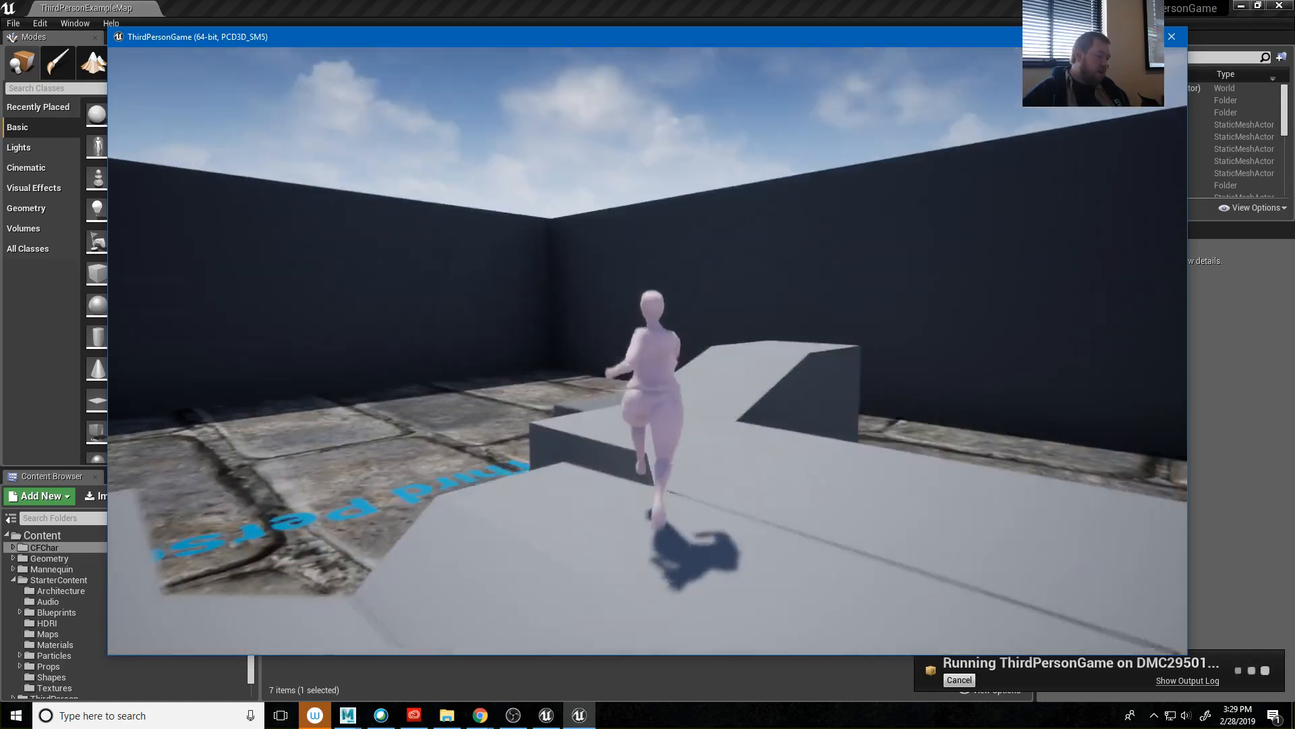
key(w)
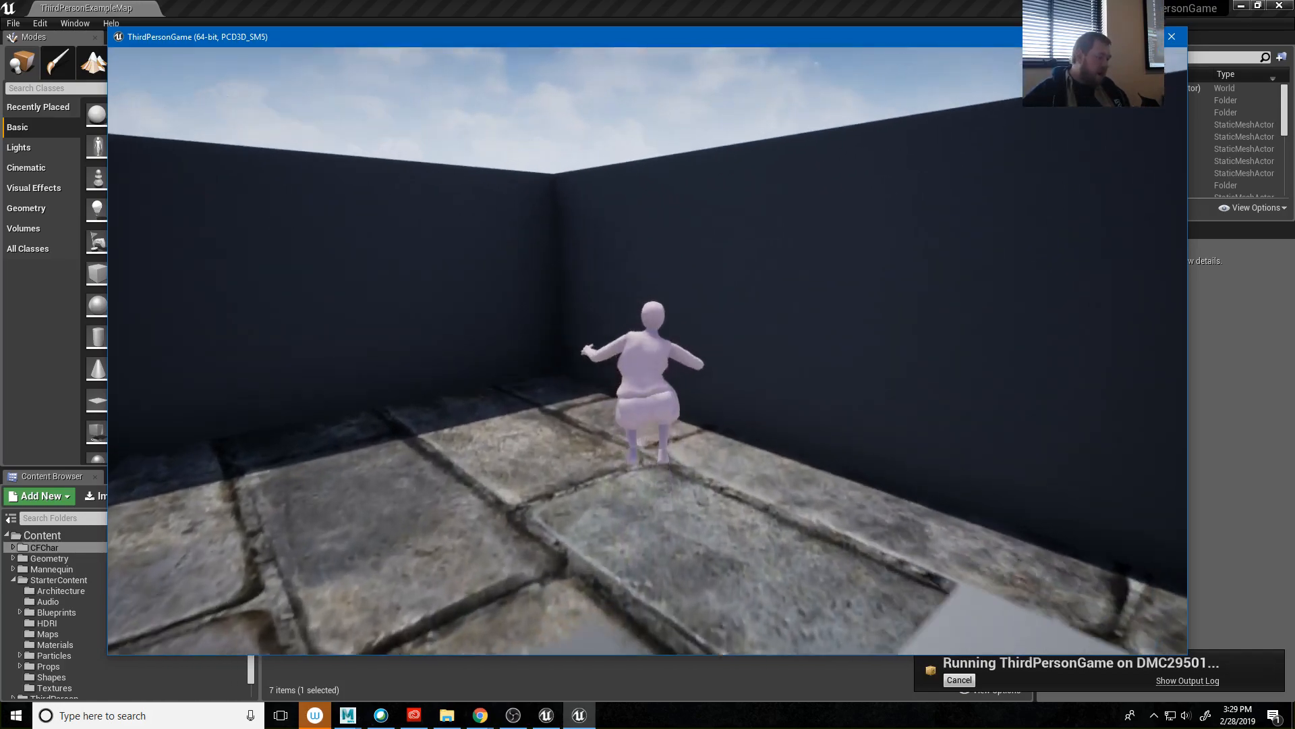
key(w)
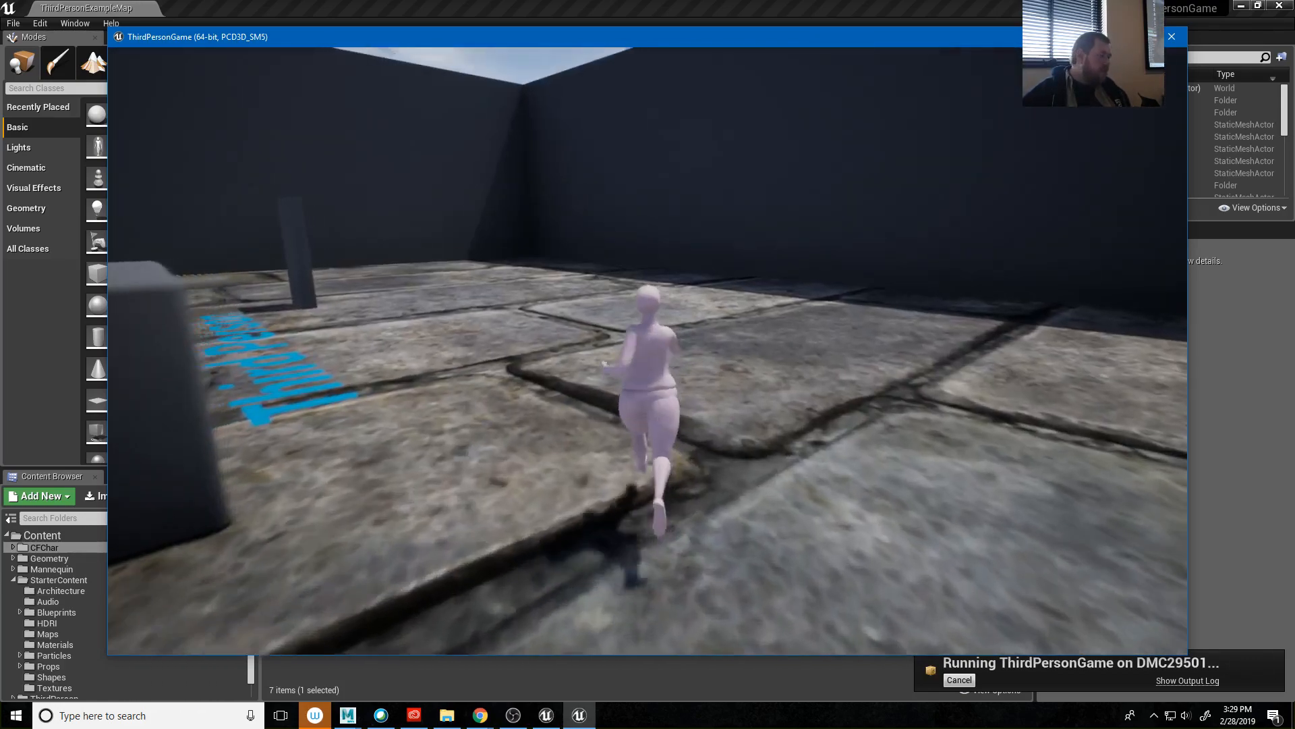
Run the character across the floor past the blue lettering and stop it beside the upright wall block.
key(w)
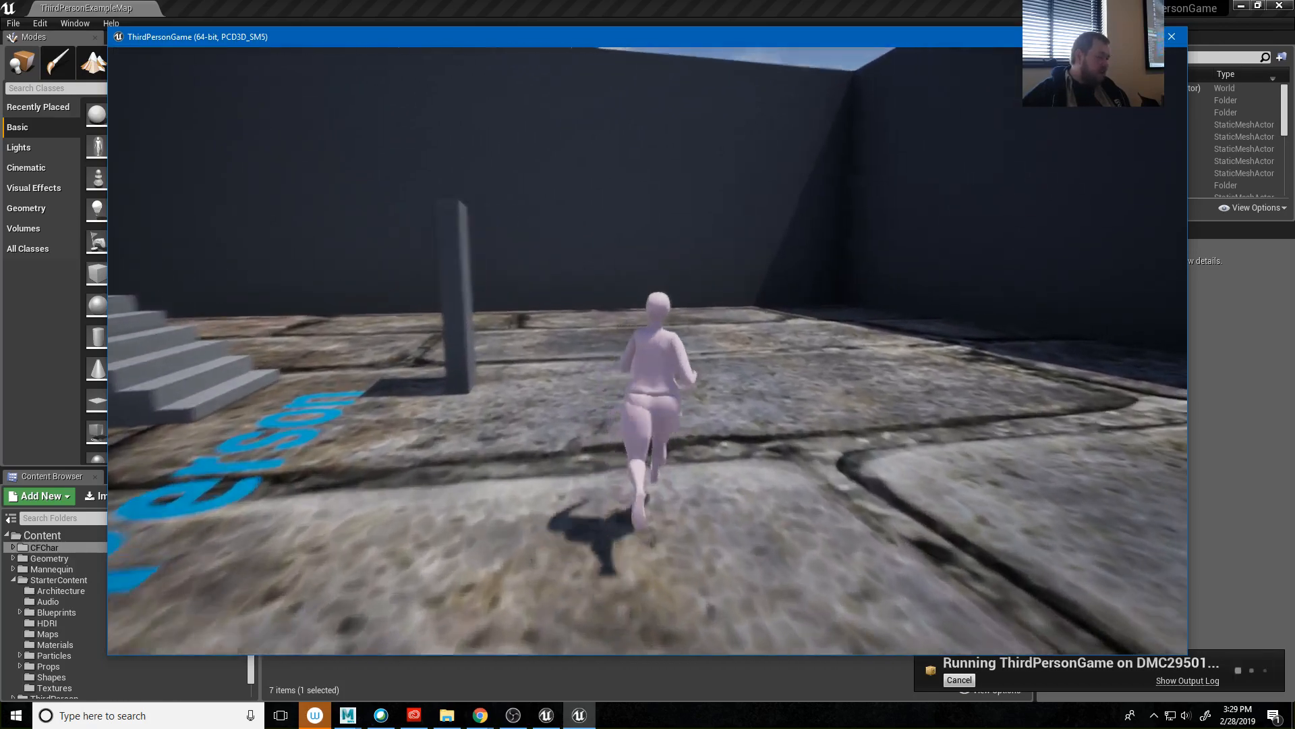
key(a)
key(w)
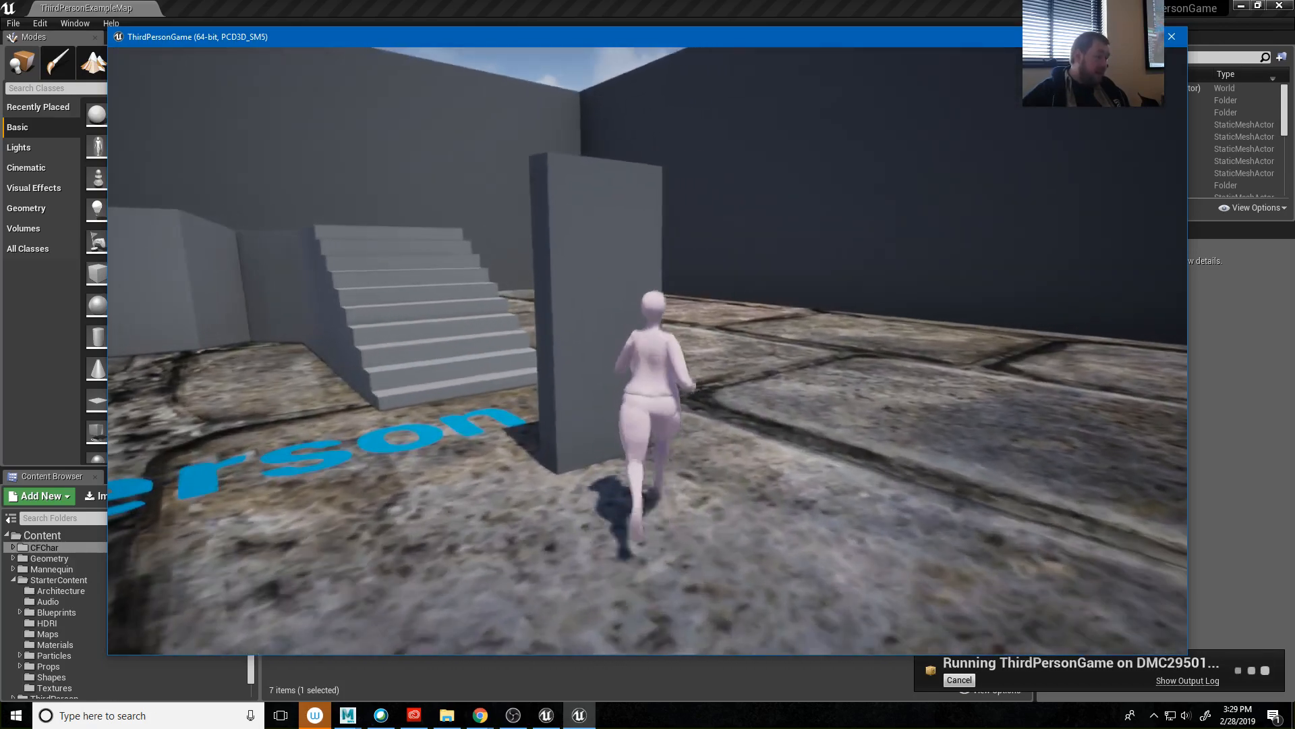
key(a)
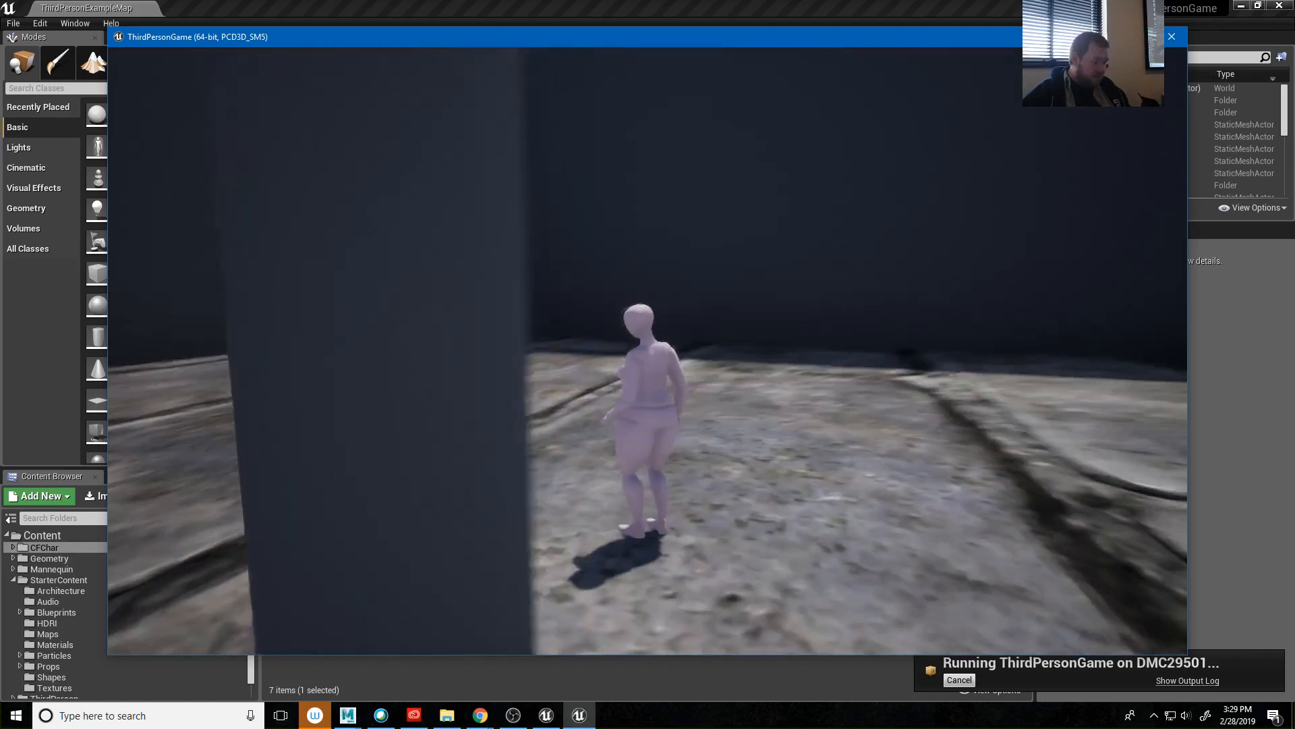
key(w)
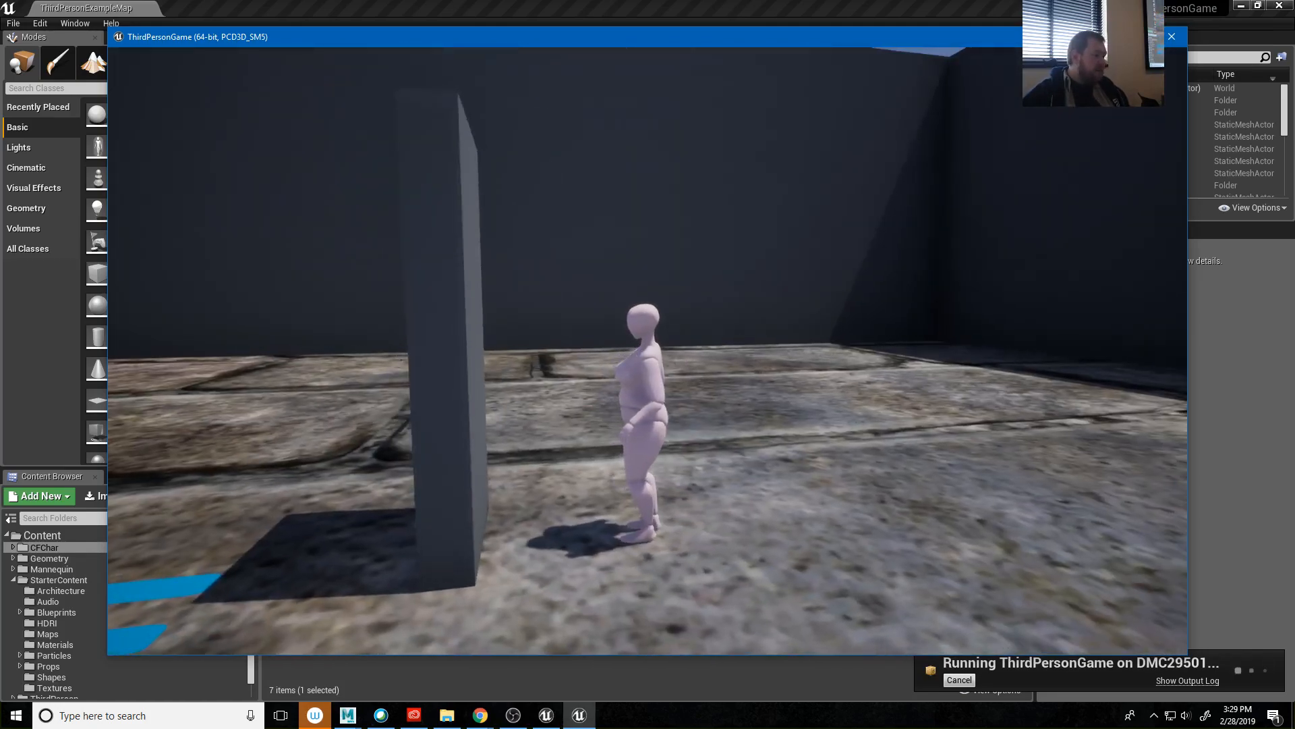
Move the character back and forth sideways near the upright wall block to check the changes between idle and run.
key(d)
key(a)
key(d)
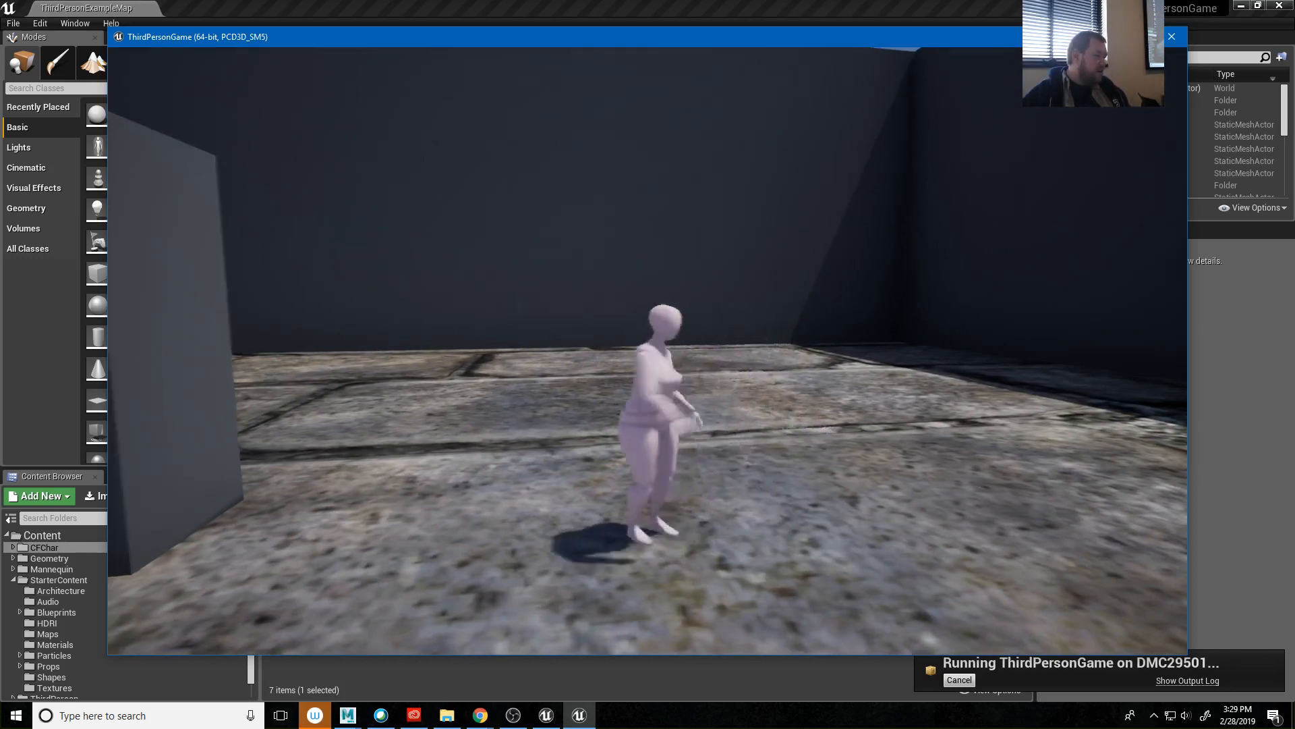
key(a)
key(d)
key(a)
key(w)
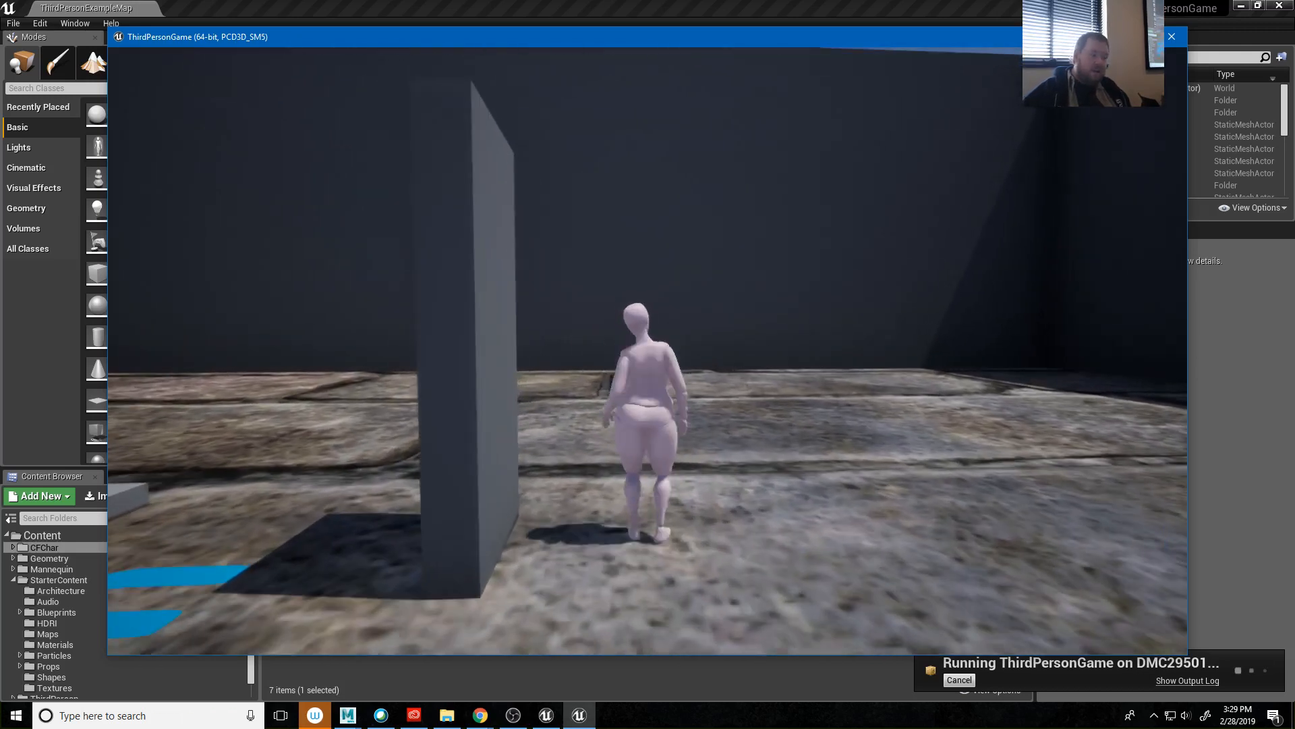
Turn the character sideways and make it punch repeatedly to check the punch animation from the side.
key(a)
key(f)
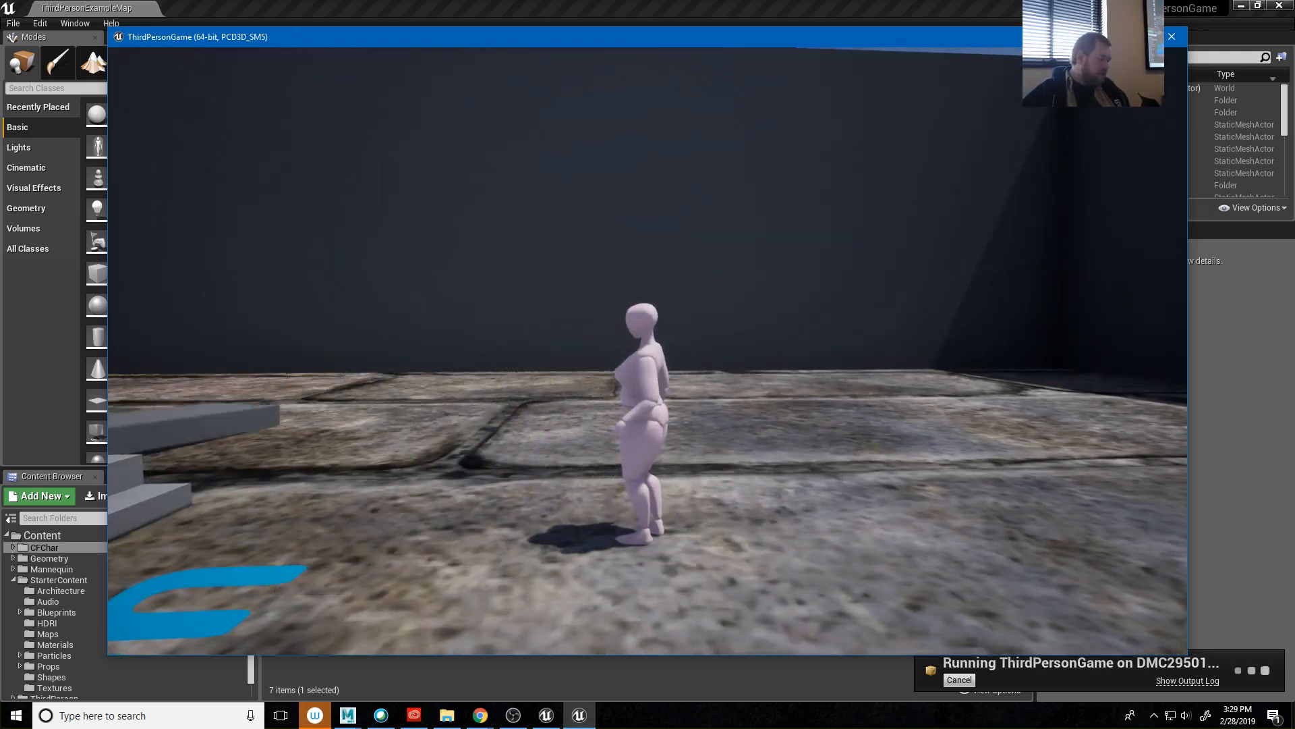
key(f)
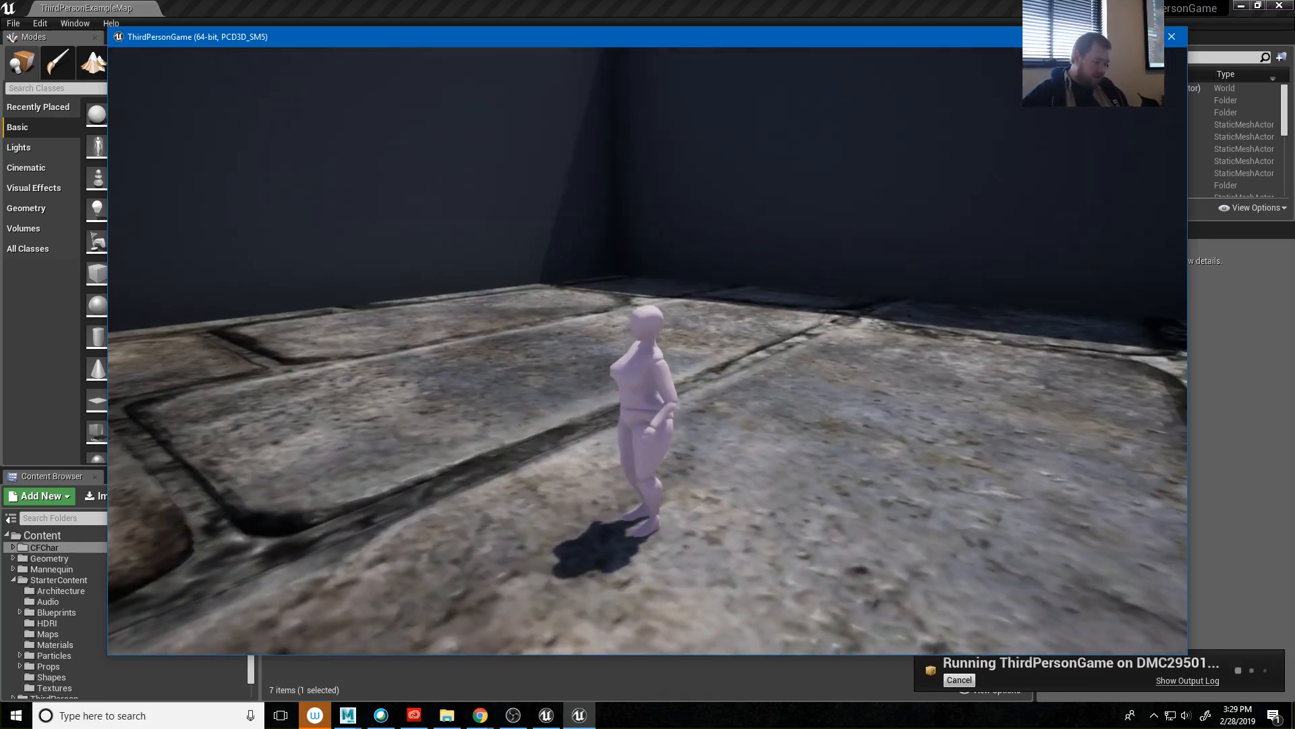
key(f)
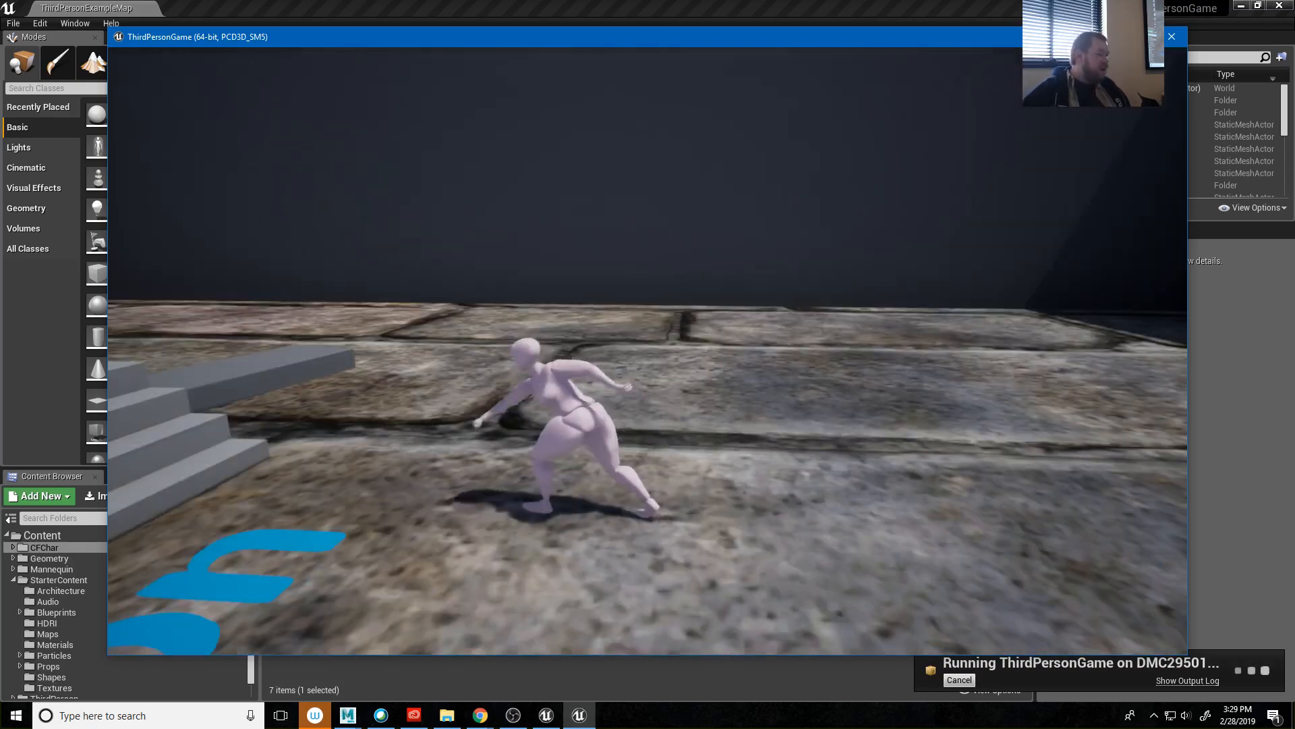
Release the cursor from the running game and close the game window to return to the level editor.
key(alt+Tab)
key(super)
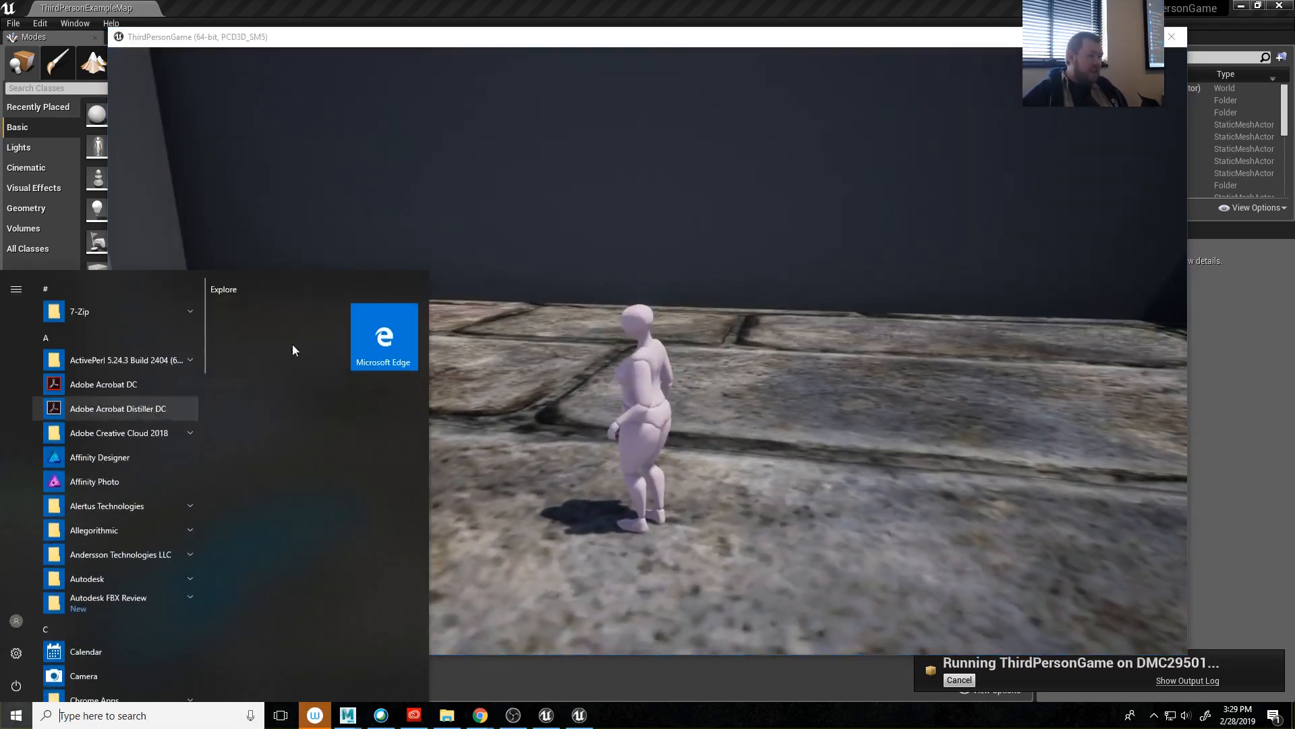
click(1175, 40)
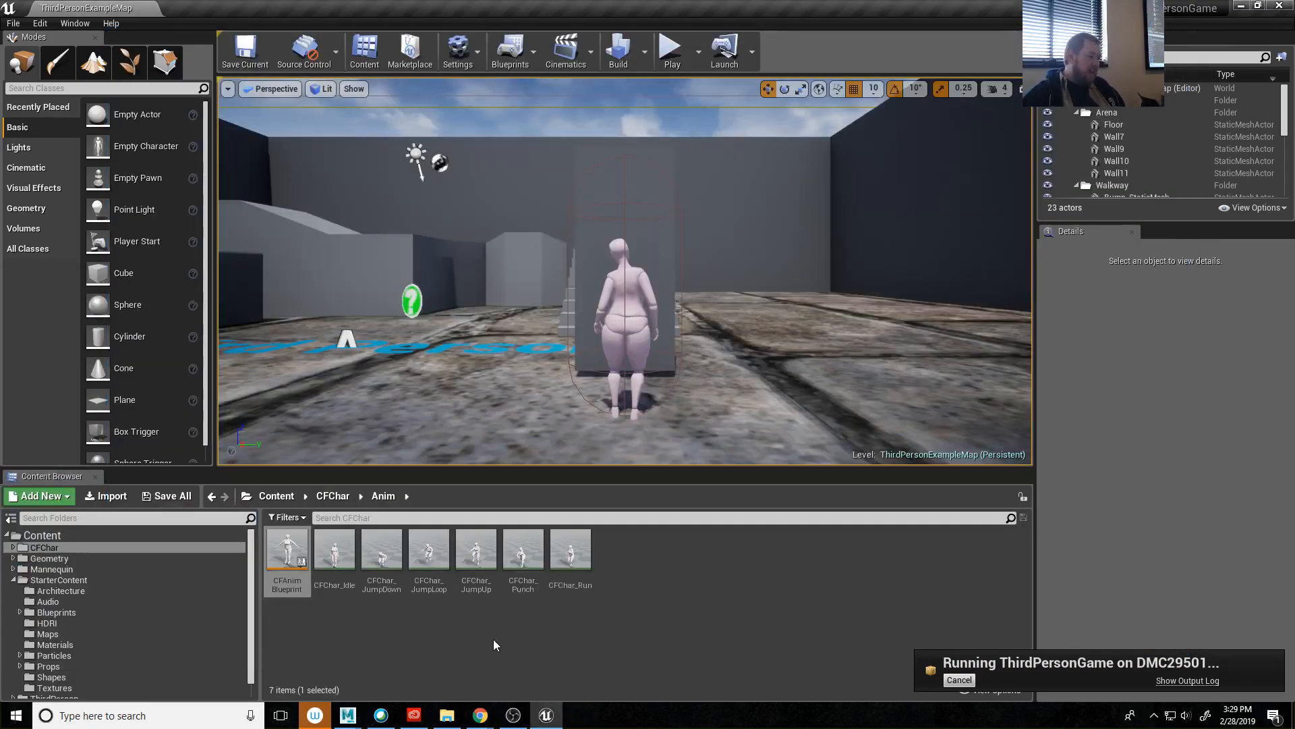